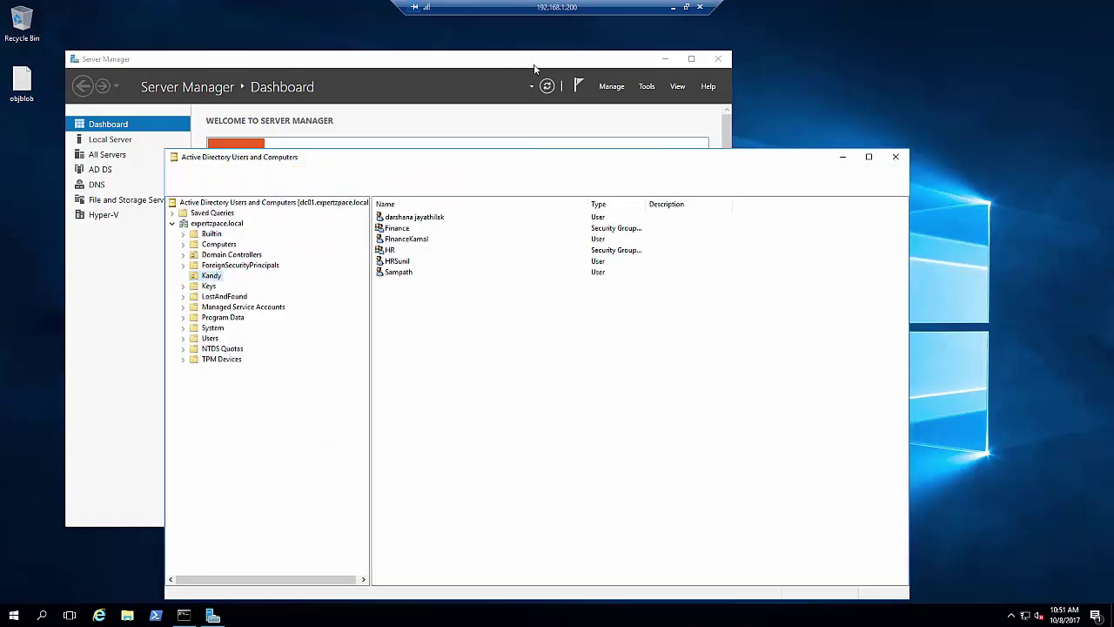
Launch Hyper-V Manager for host DC01 from Server Manager's Tools menu
left_click_drag(535, 68, 582, 67)
left_click(712, 59)
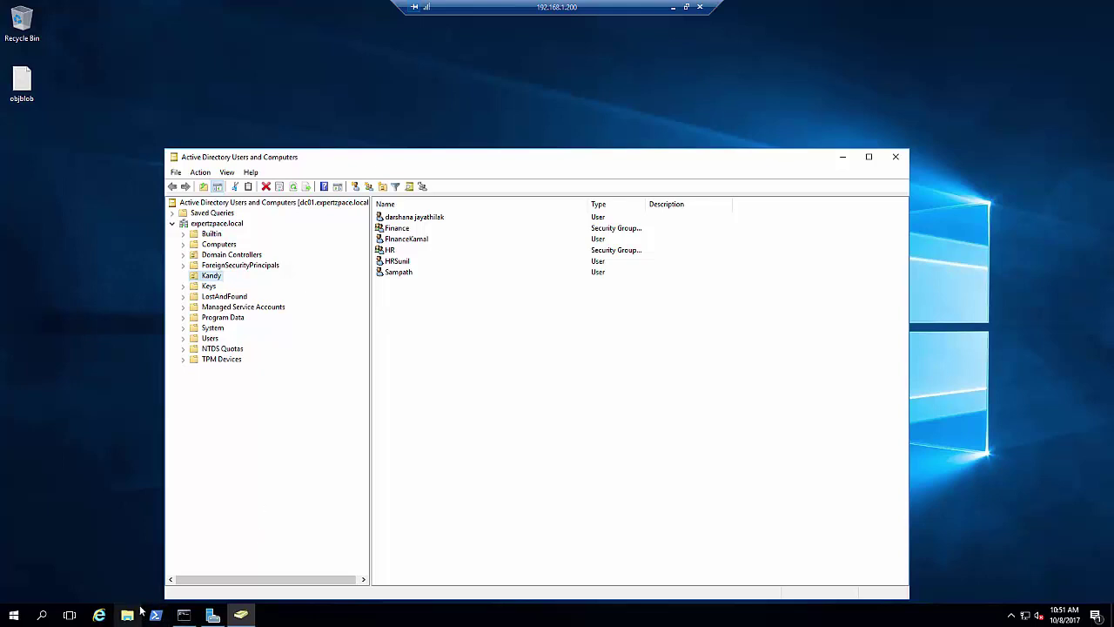
left_click(213, 615)
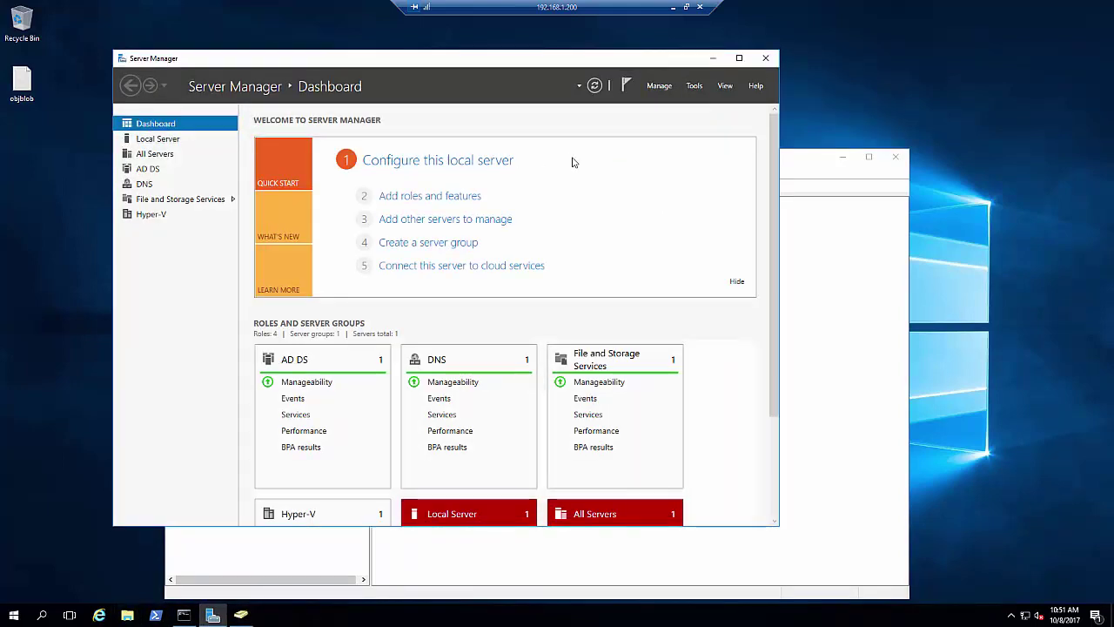
left_click(694, 86)
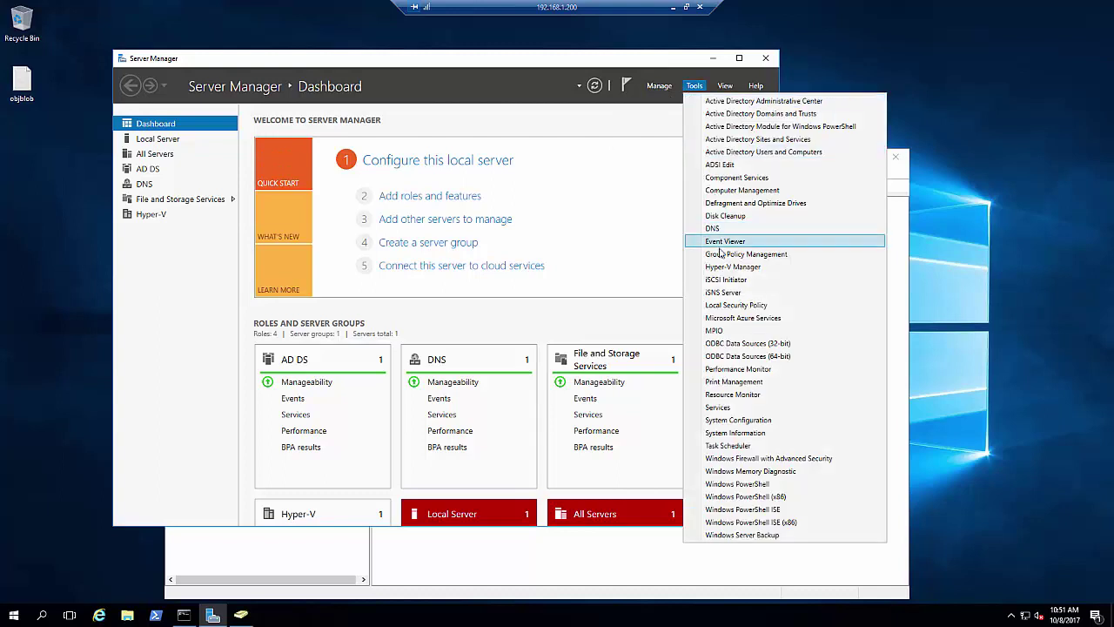
left_click(463, 620)
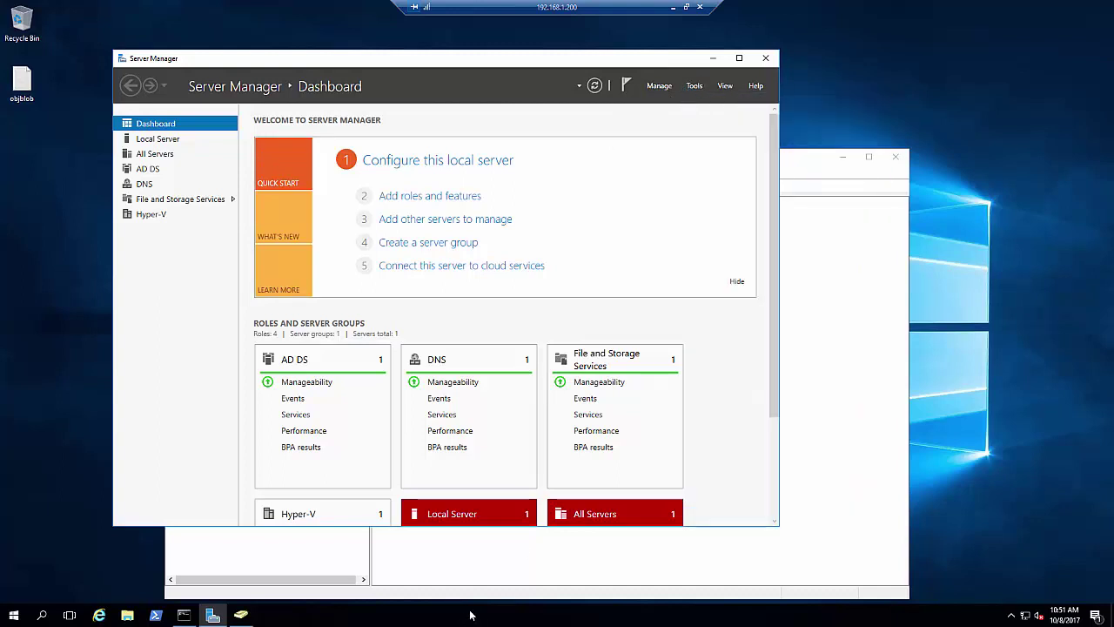
left_click(695, 89)
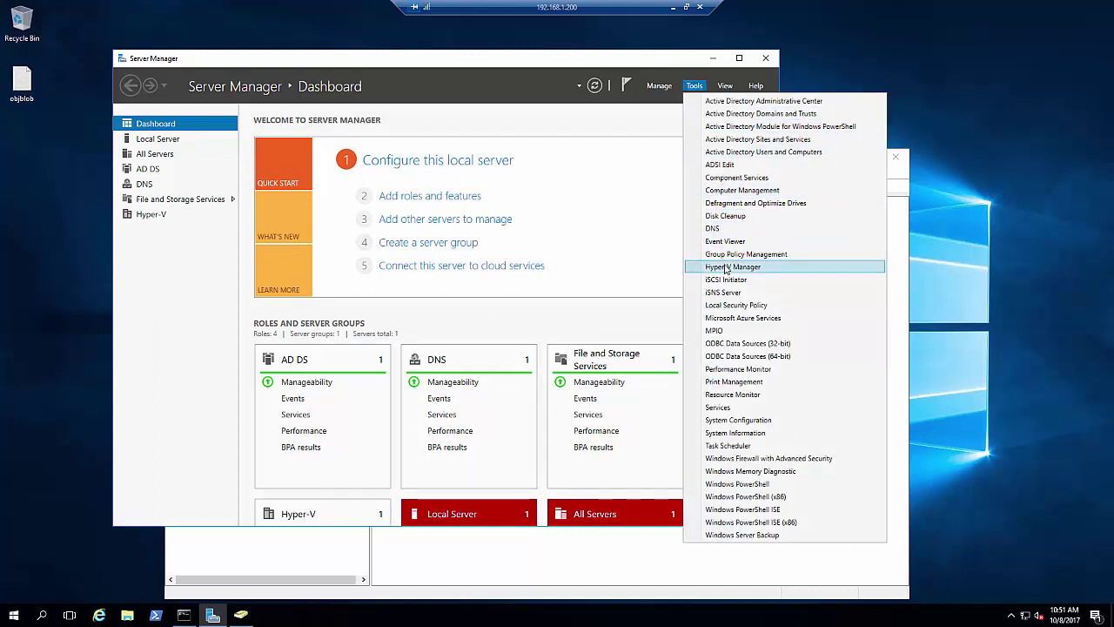
left_click(725, 267)
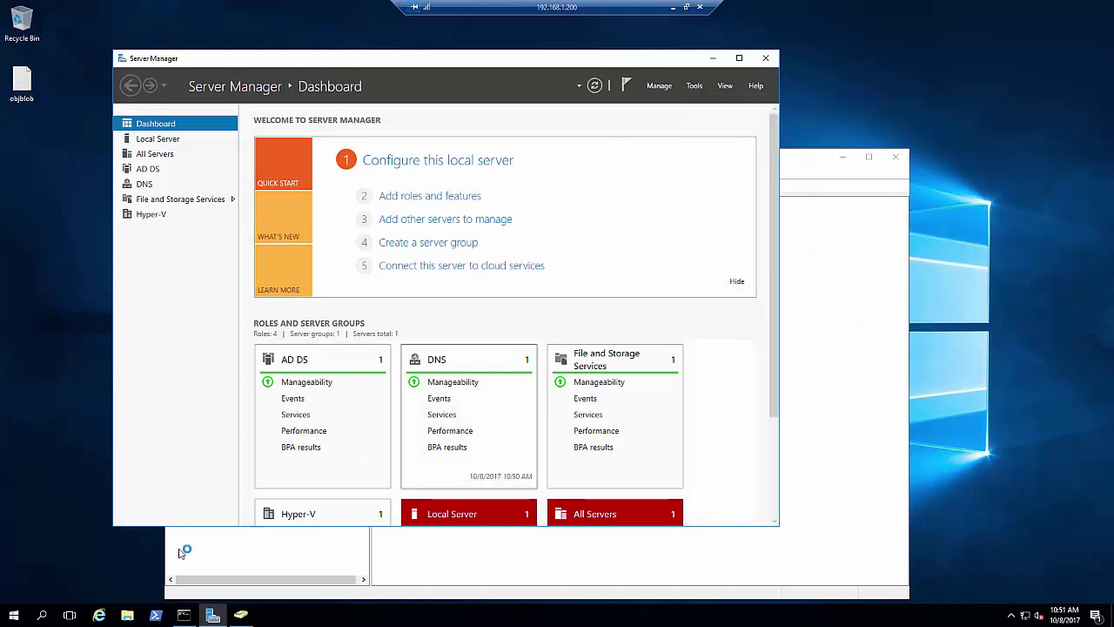
left_click(31, 618)
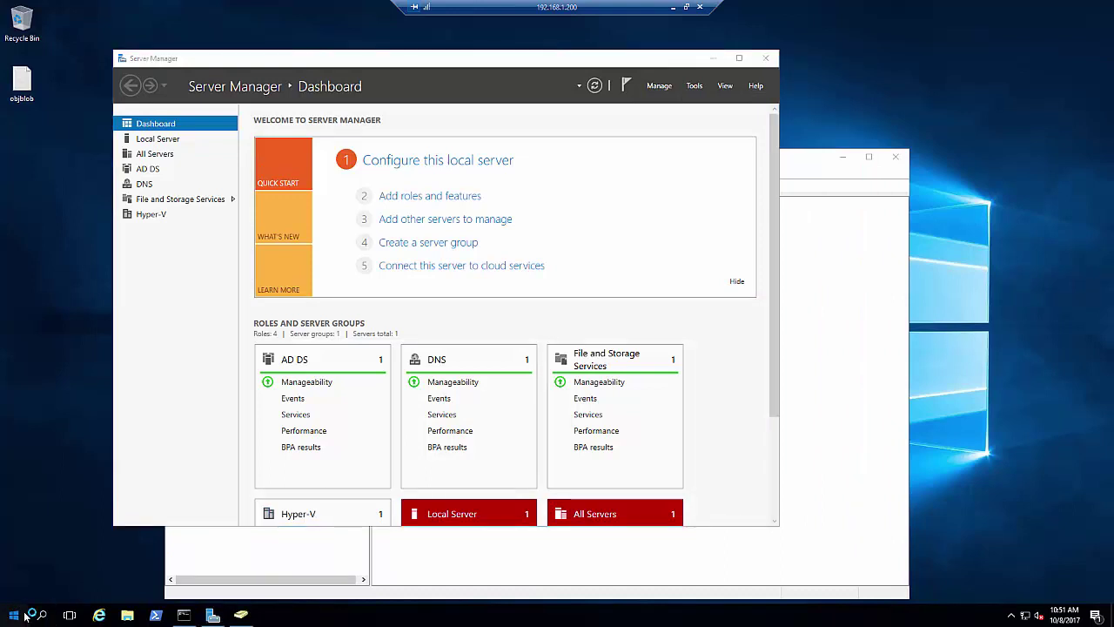
left_click(18, 616)
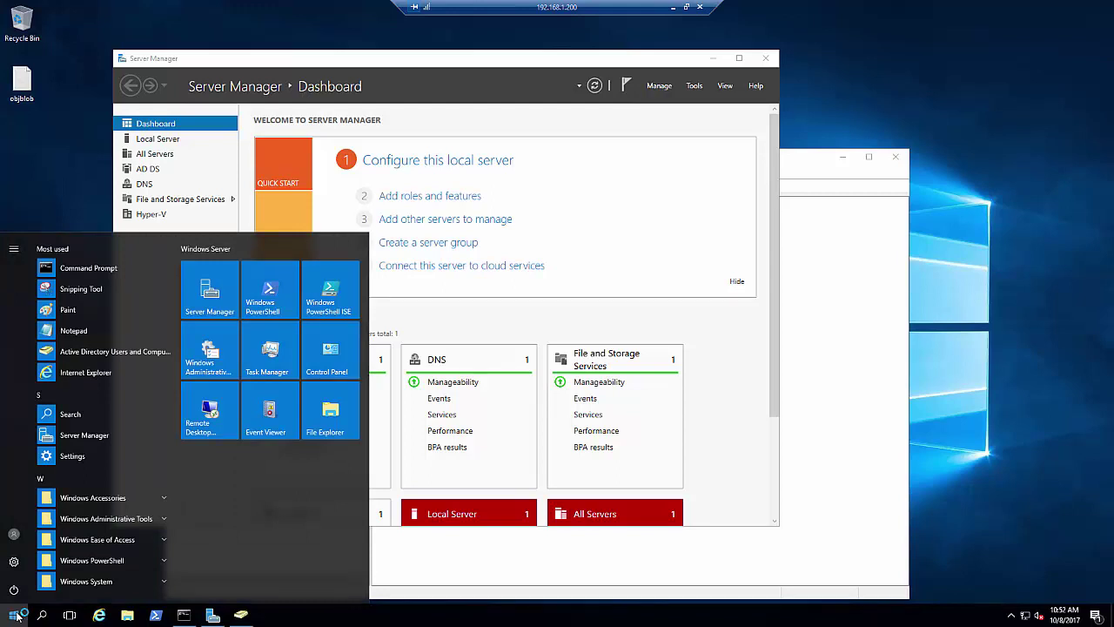
left_click(18, 616)
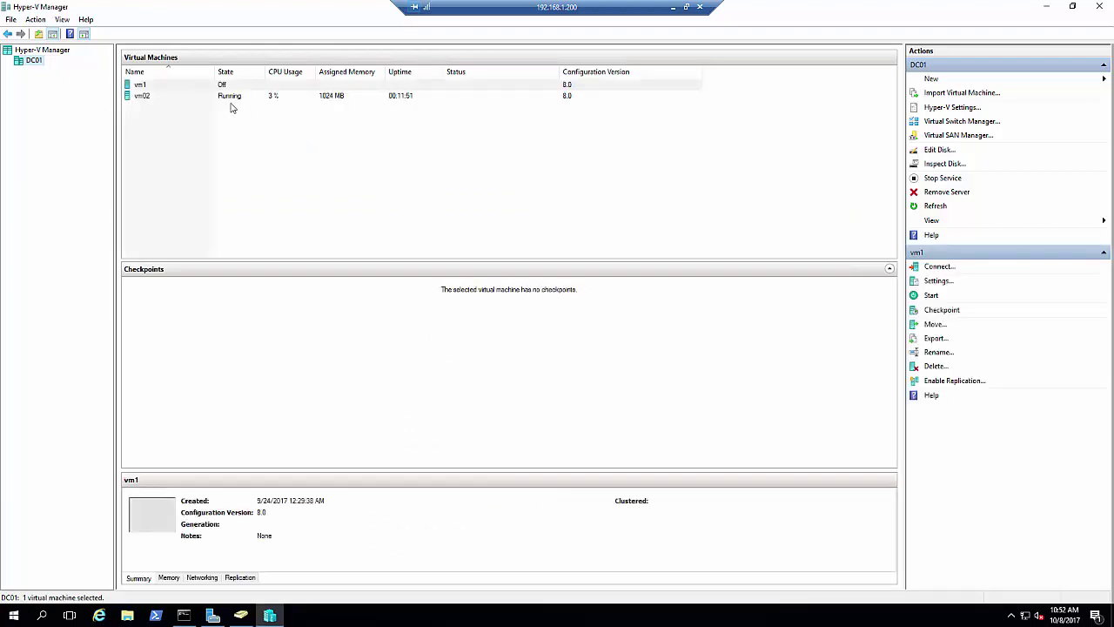
Turn off the vm02 virtual machine, then minimize Hyper-V Manager and Server Manager
left_click(233, 104)
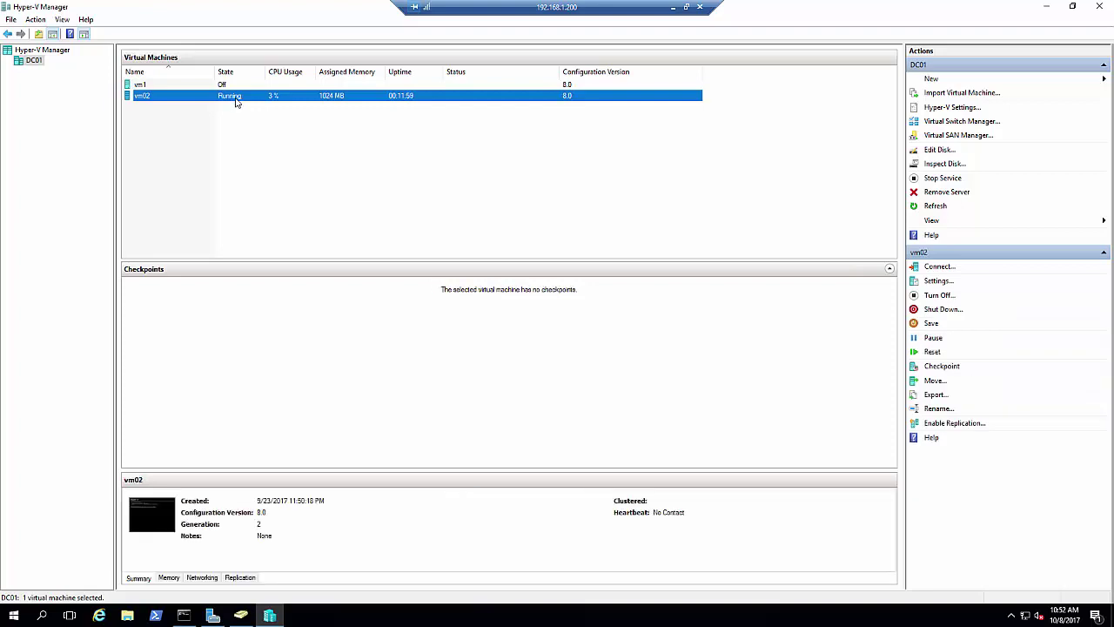
right_click(235, 102)
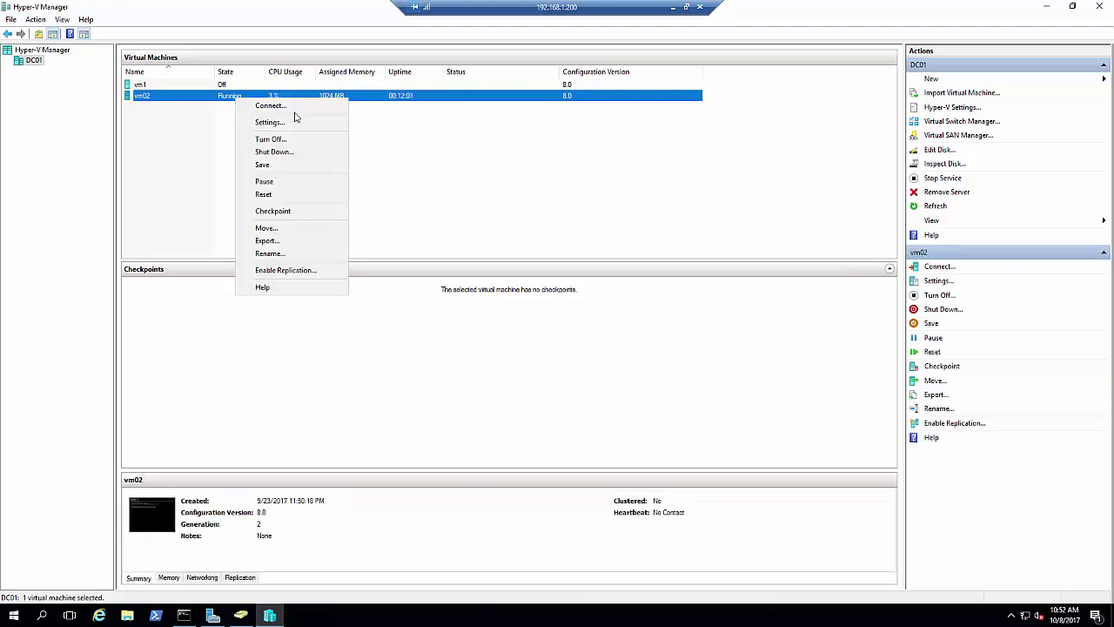
left_click(315, 139)
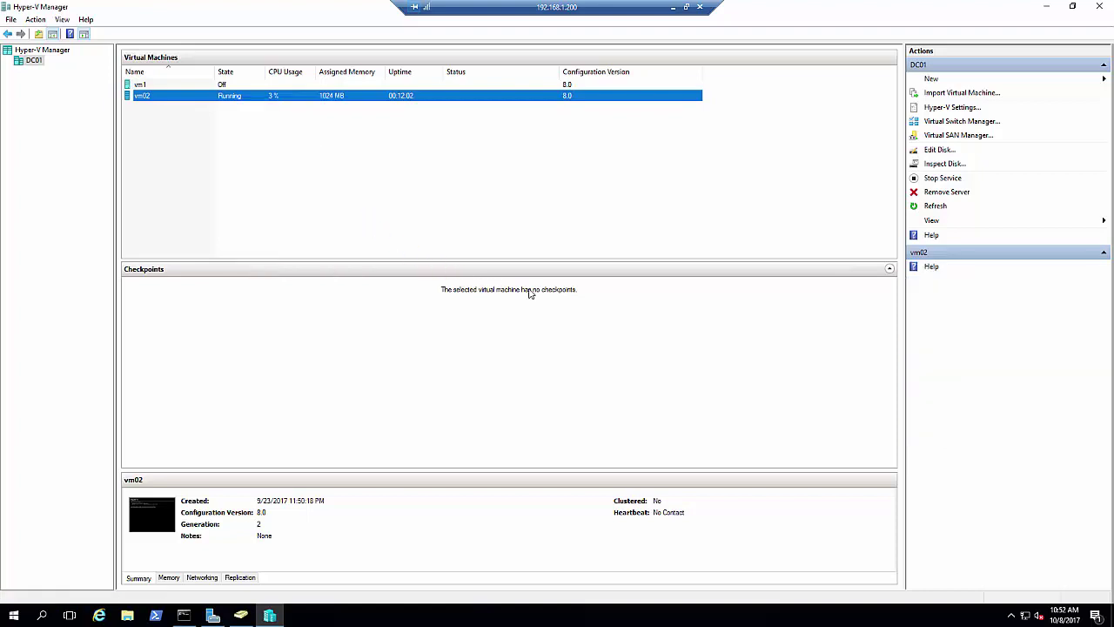
left_click(572, 320)
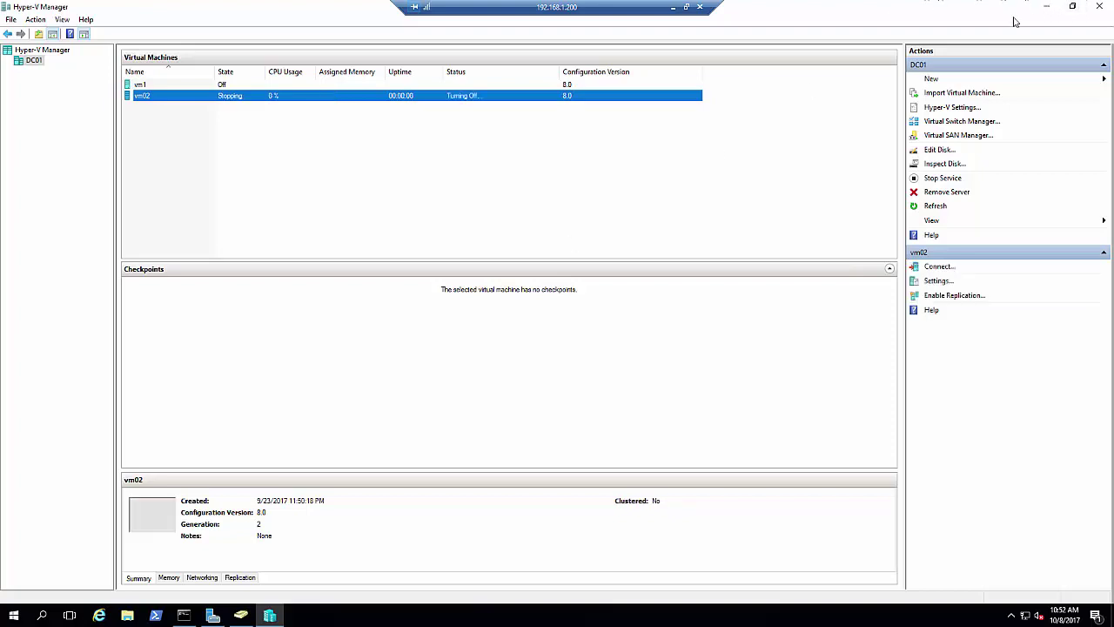
left_click(1046, 6)
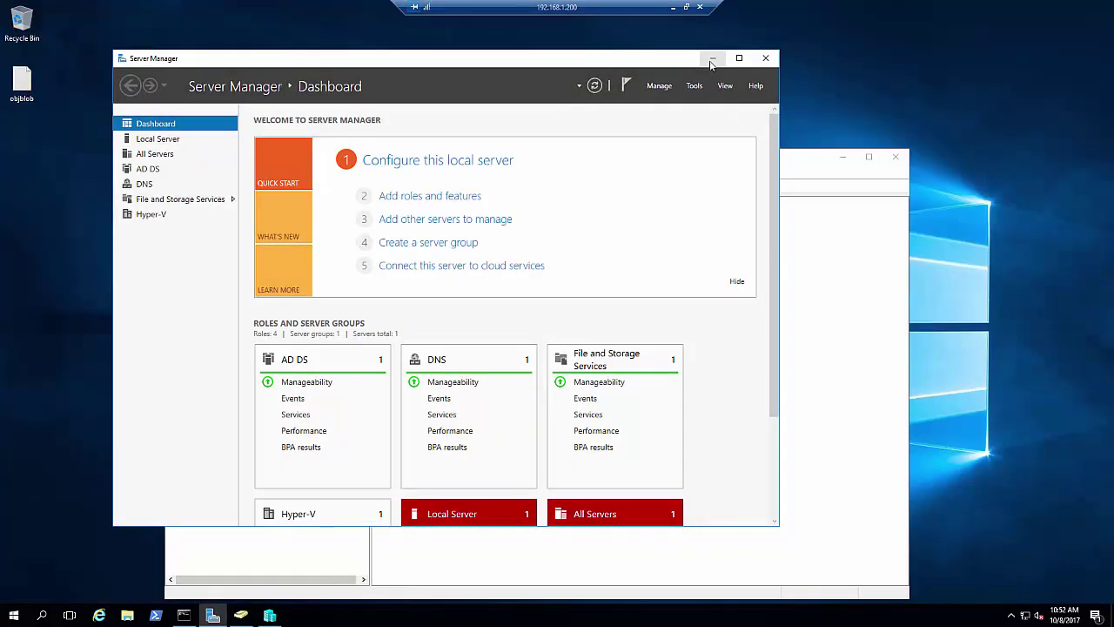
left_click(712, 59)
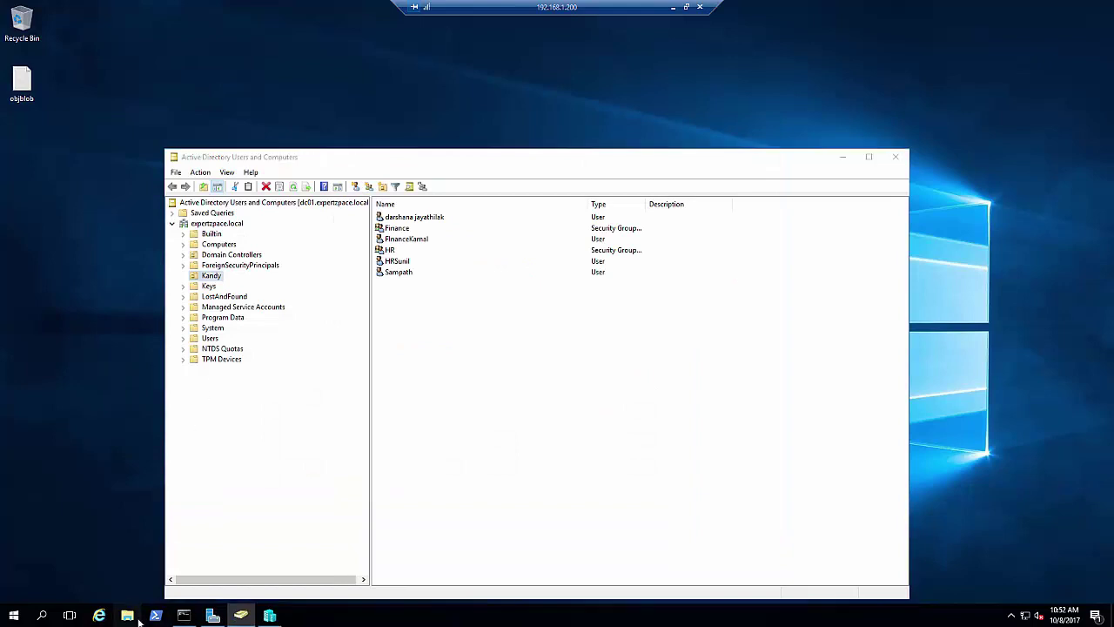
Open a new File Explorer window and enlarge it to show more items
left_click(845, 162)
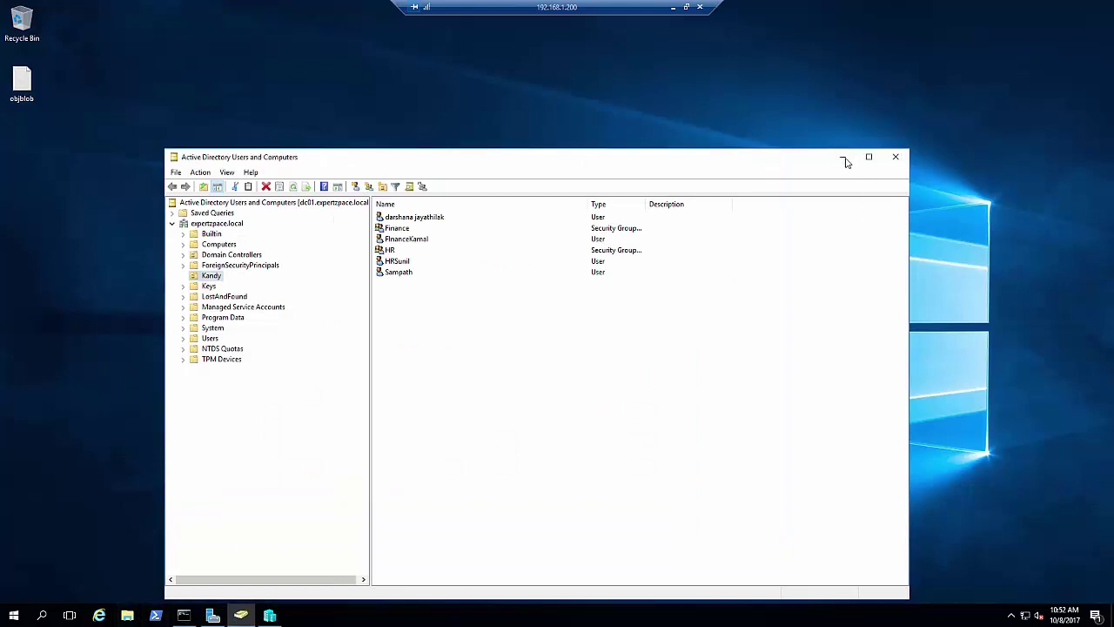
left_click(843, 158)
key("super+e")
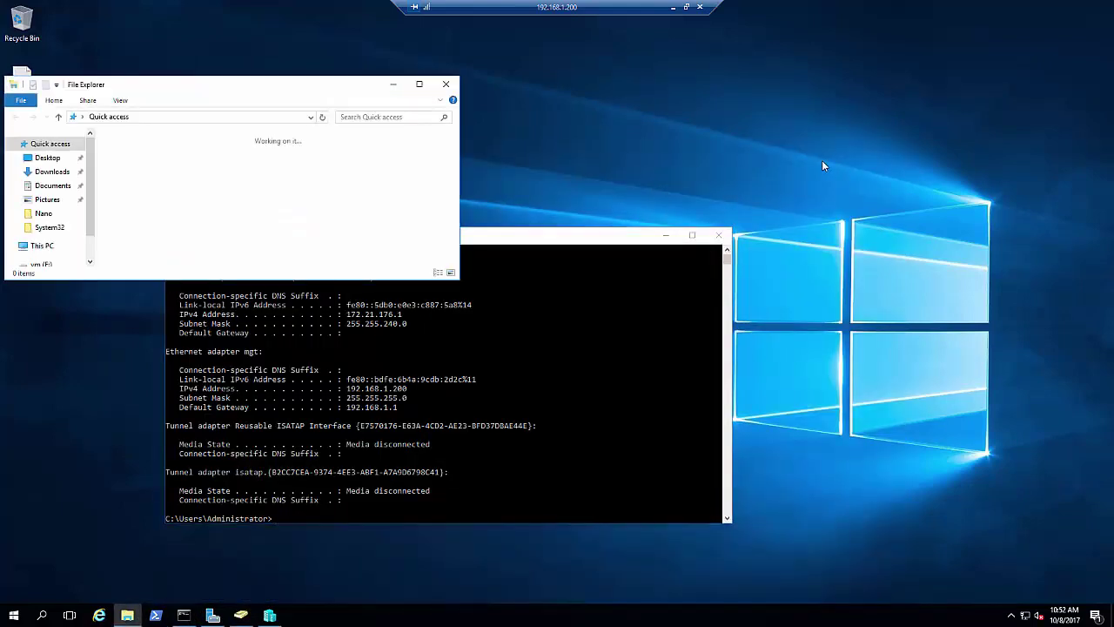
left_click_drag(252, 76, 252, 24)
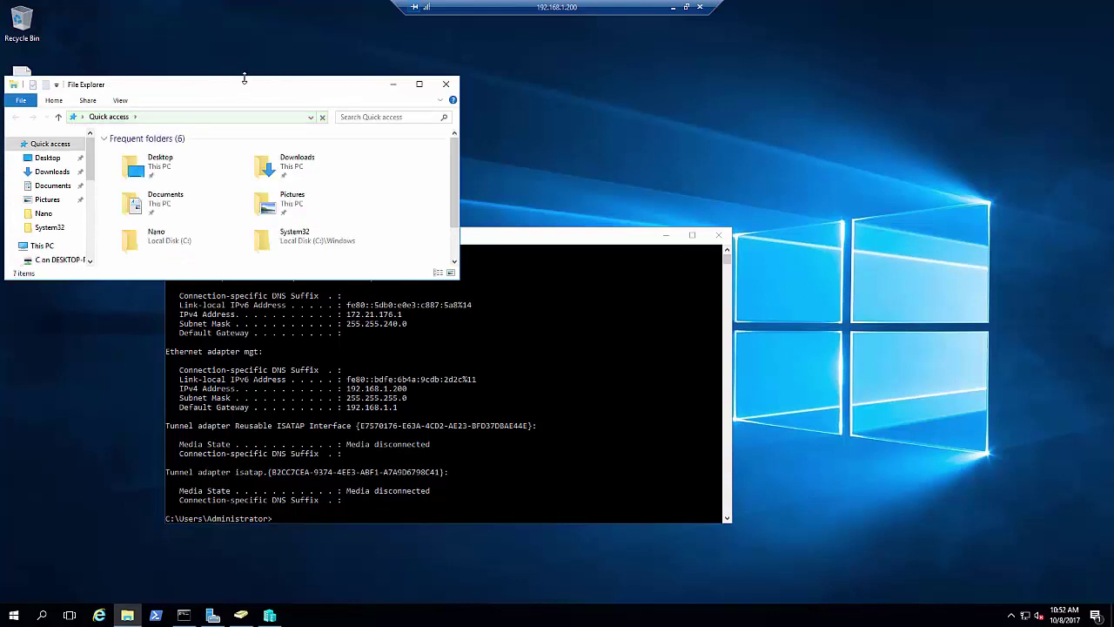
left_click_drag(452, 278, 722, 158)
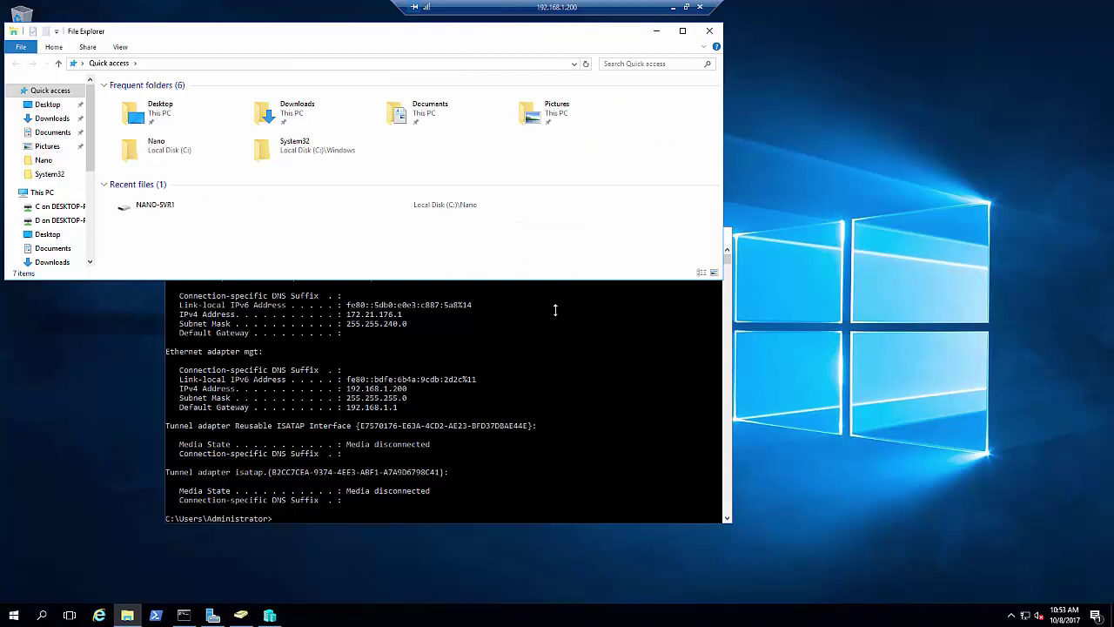
left_click_drag(554, 310, 582, 427)
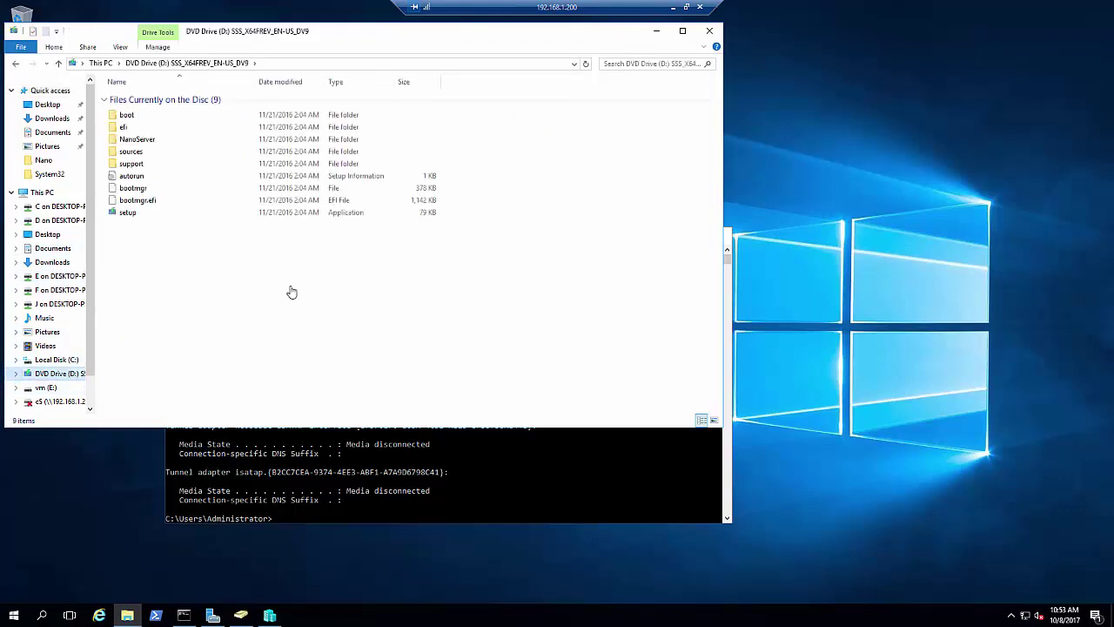
Copy the NanoServerImageGenerator folder from the DVD and check its copy on Local Disk (C:)
left_click(155, 142)
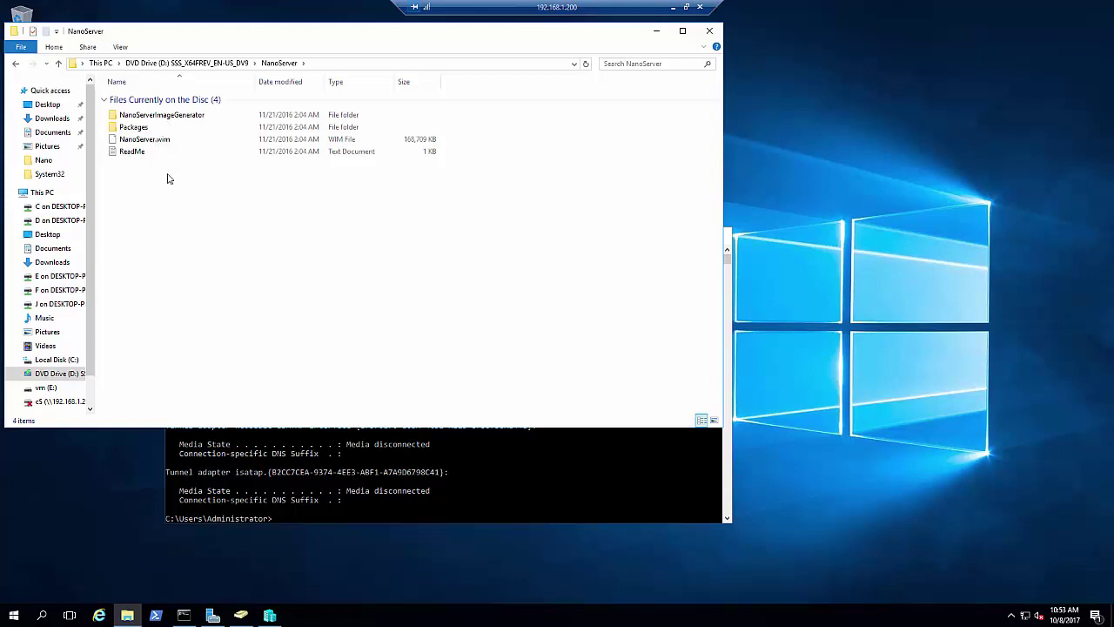
left_click(163, 117)
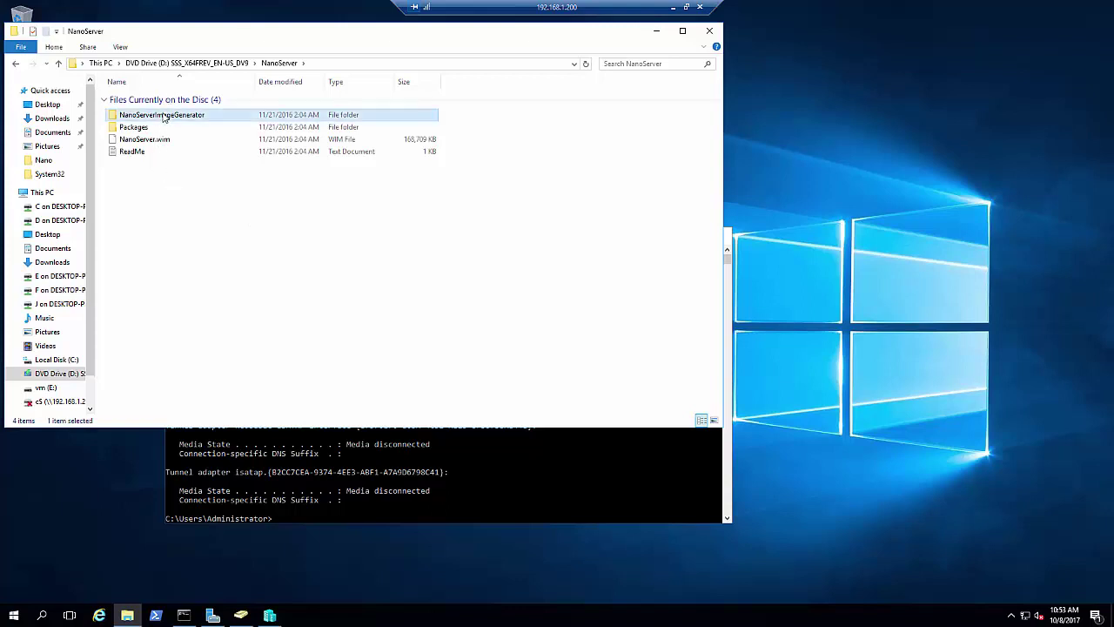
right_click(164, 117)
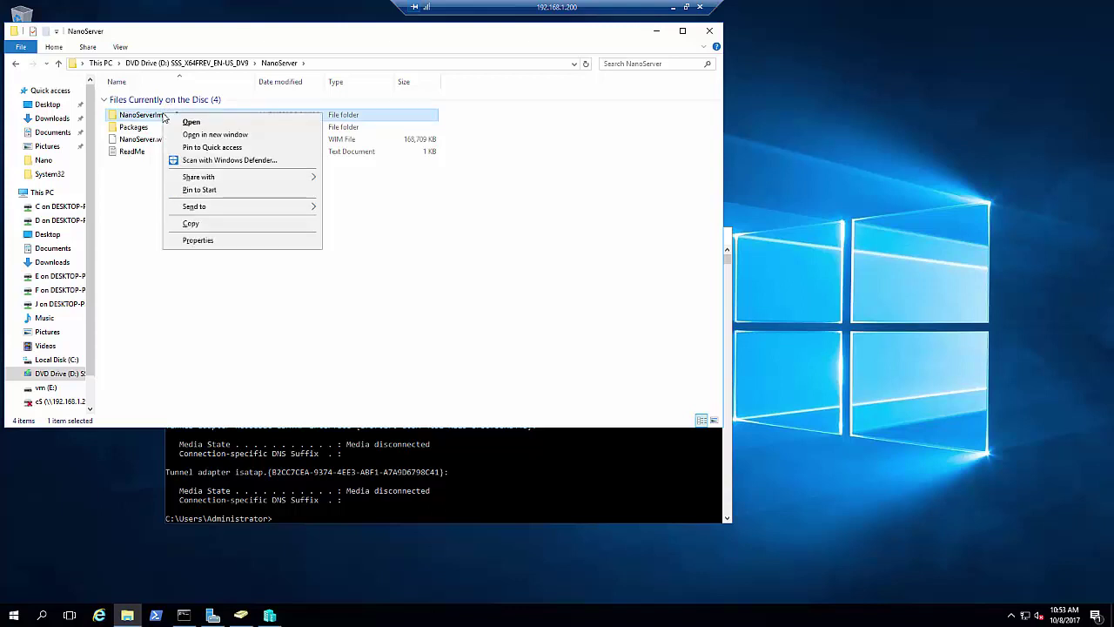
left_click(191, 224)
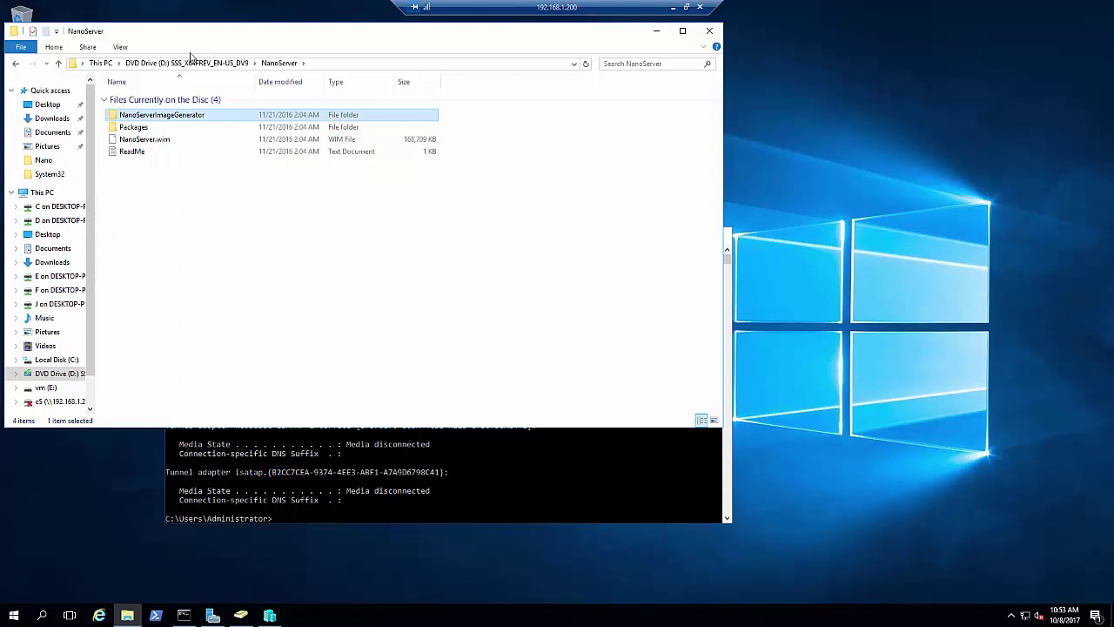
left_click_drag(196, 41, 594, 216)
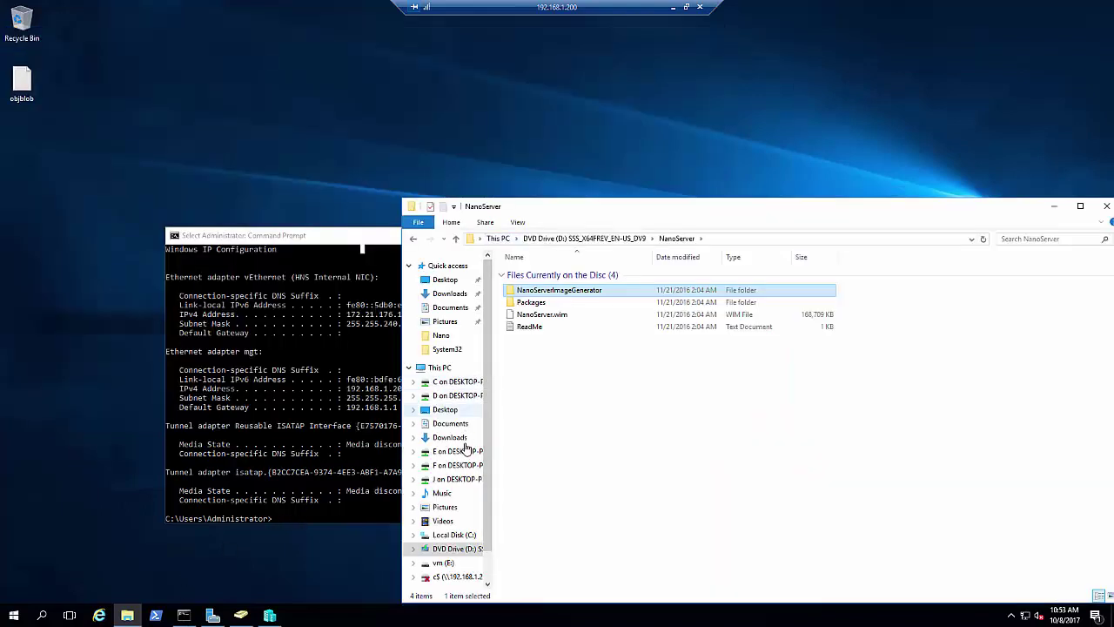
left_click(462, 536)
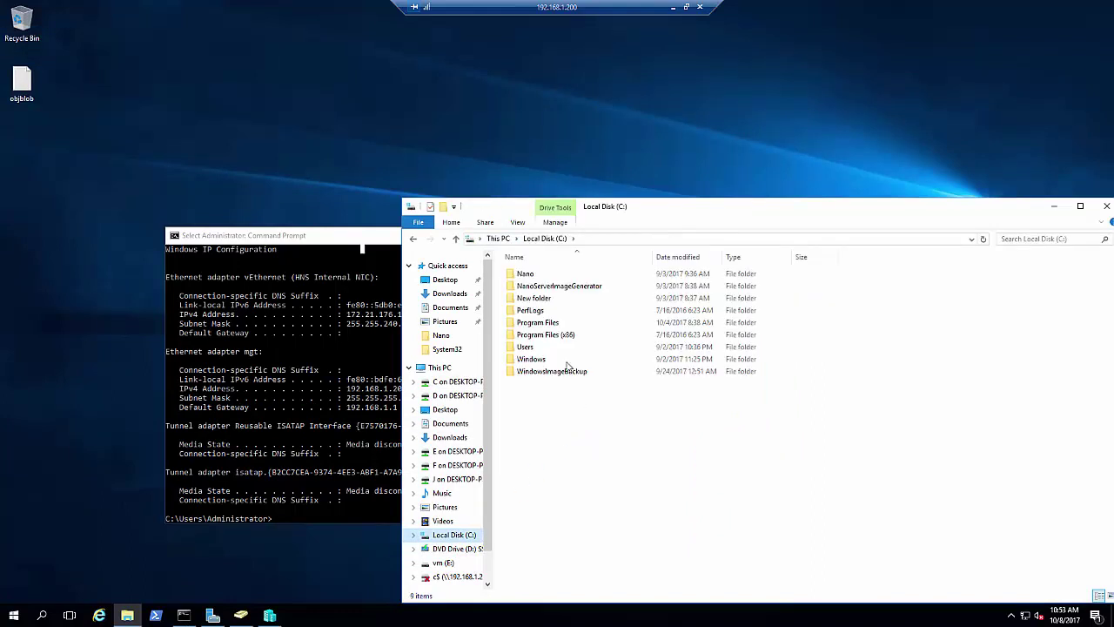
left_click(567, 288)
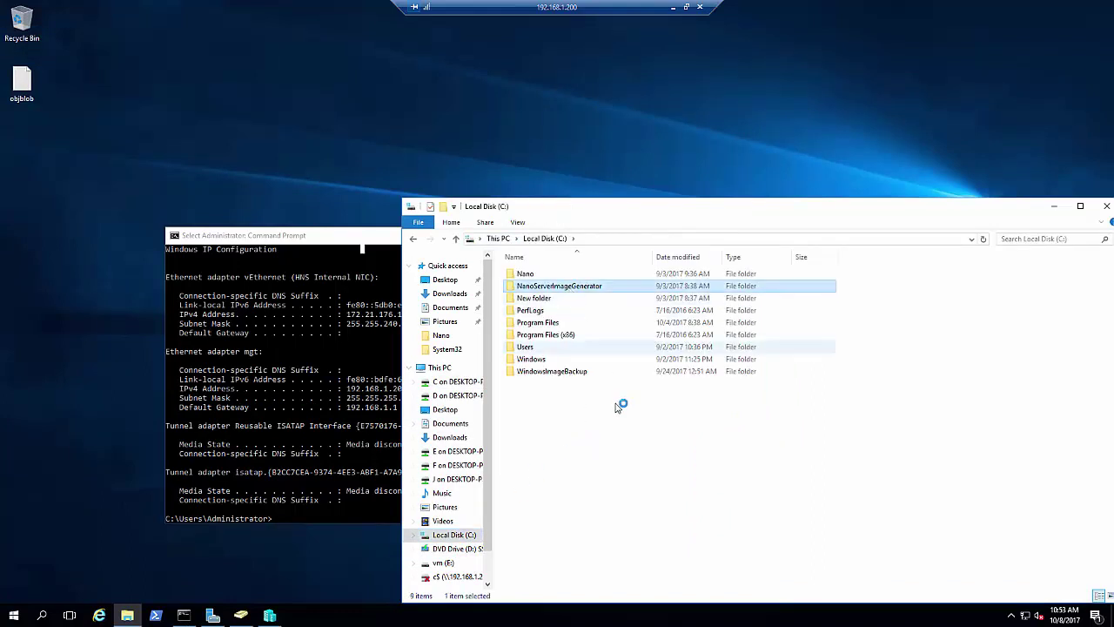
key("Return")
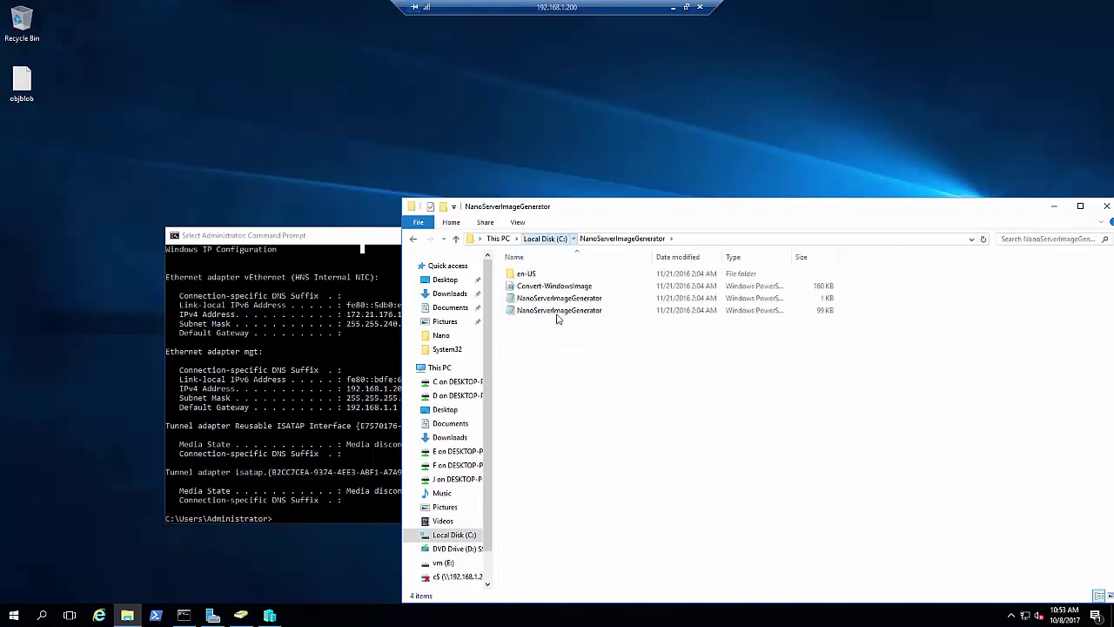
key("BackSpace")
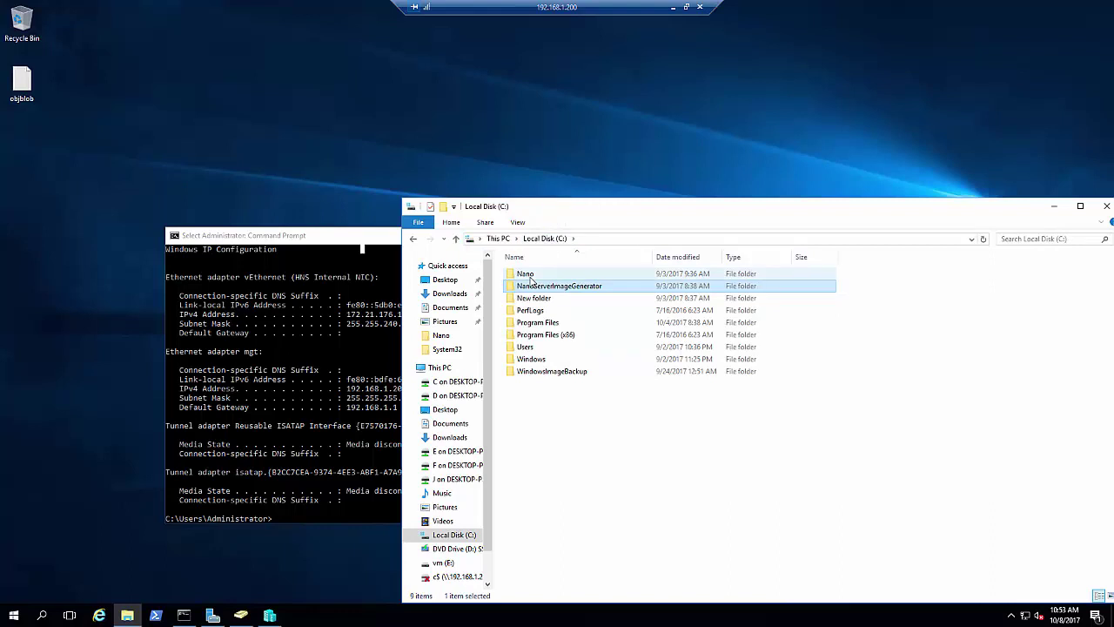
Permanently delete all four items inside C:\Nano
left_click(529, 277)
double_click(530, 277)
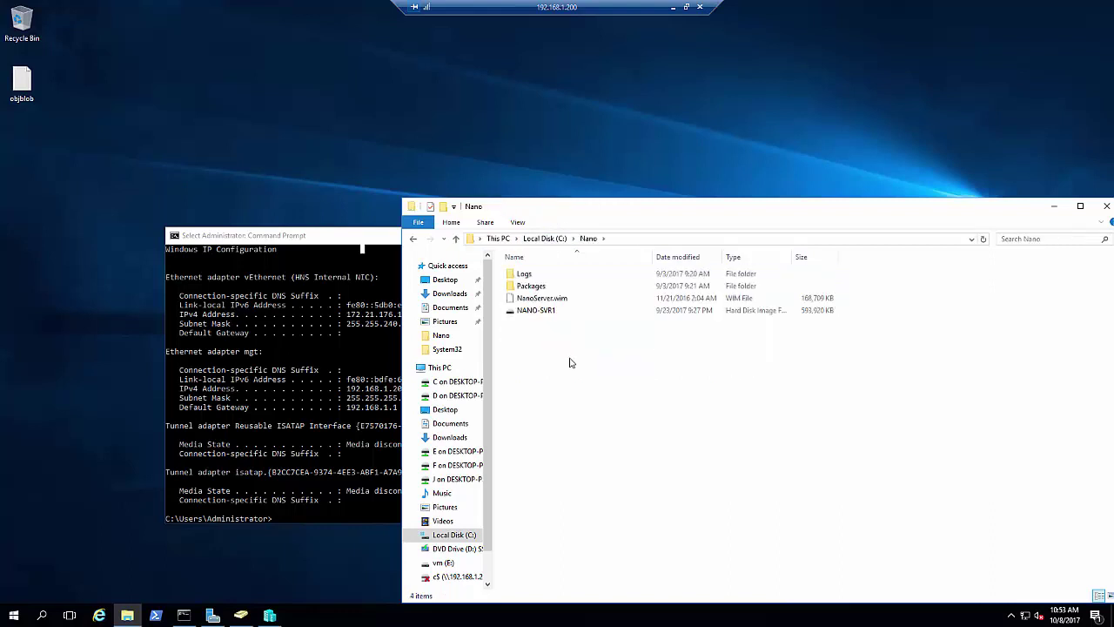
left_click_drag(574, 356, 517, 277)
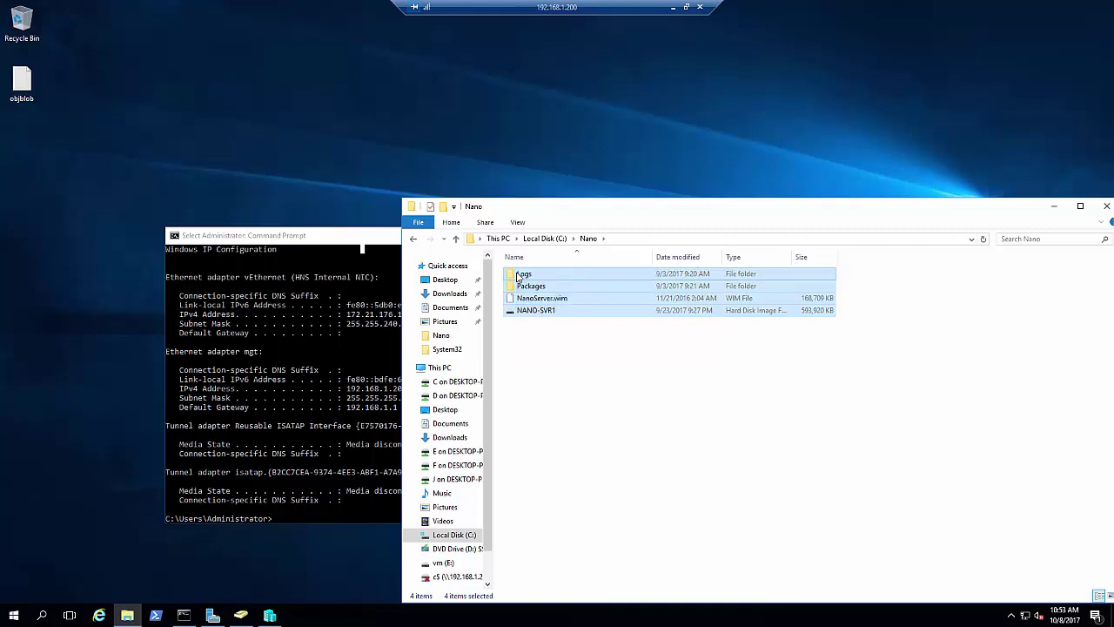
key("shift+Delete")
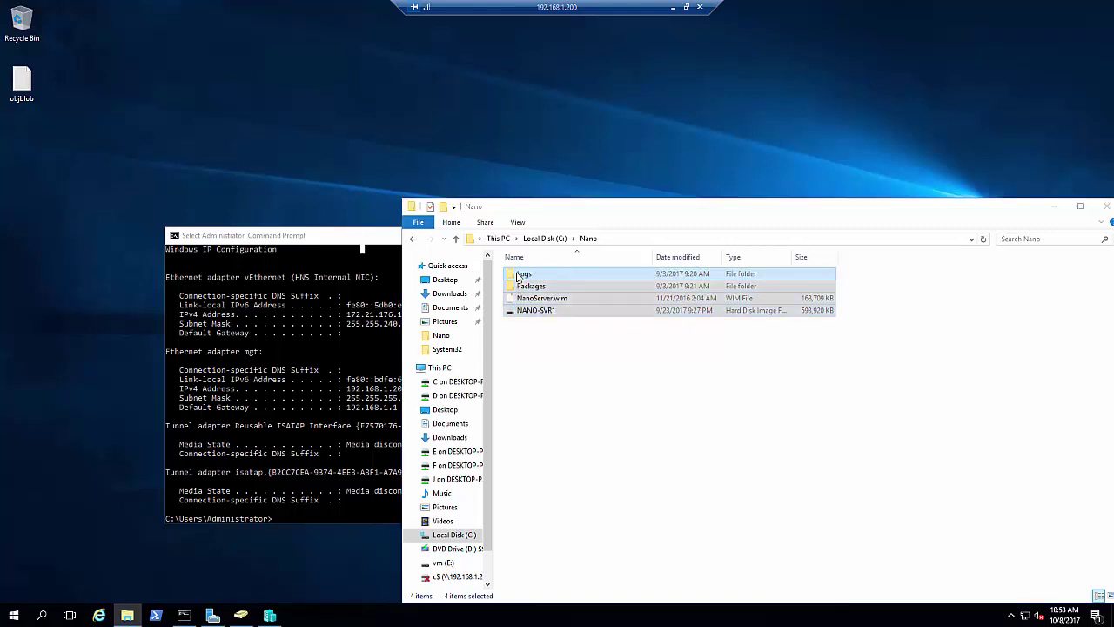
key("Escape")
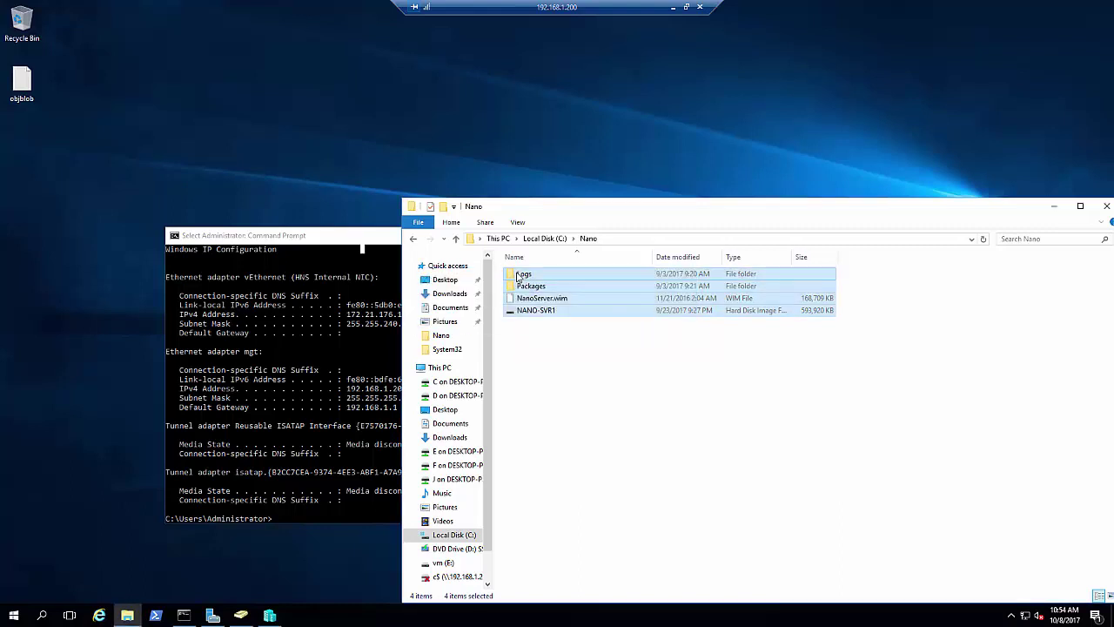
key("Delete")
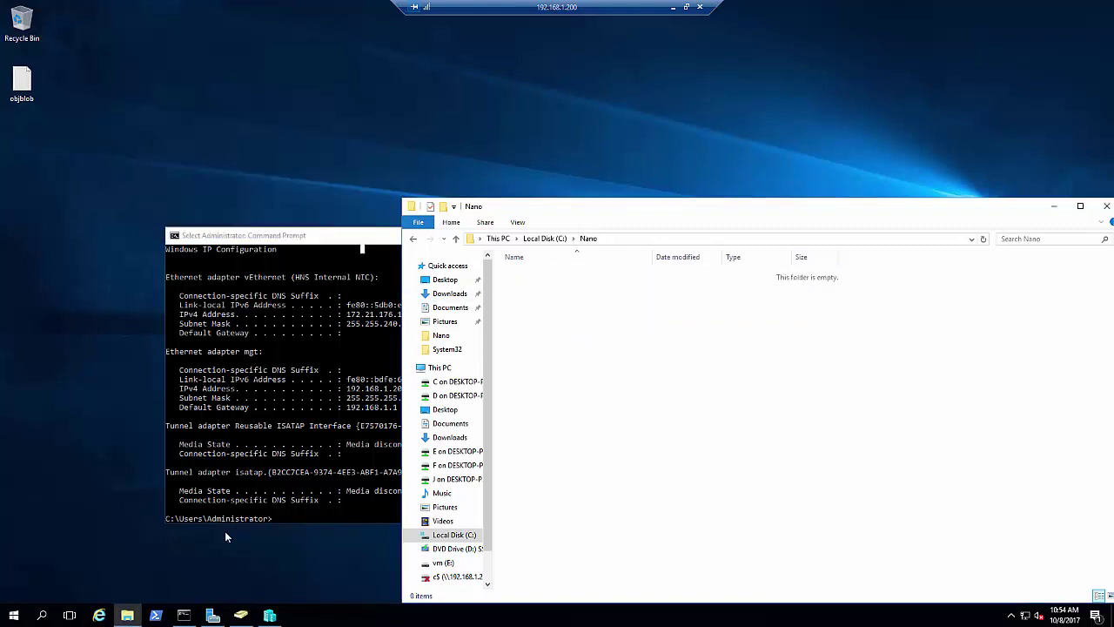
Widen PowerShell and change directory to C:\NanoServerImageGenerator
left_click(155, 615)
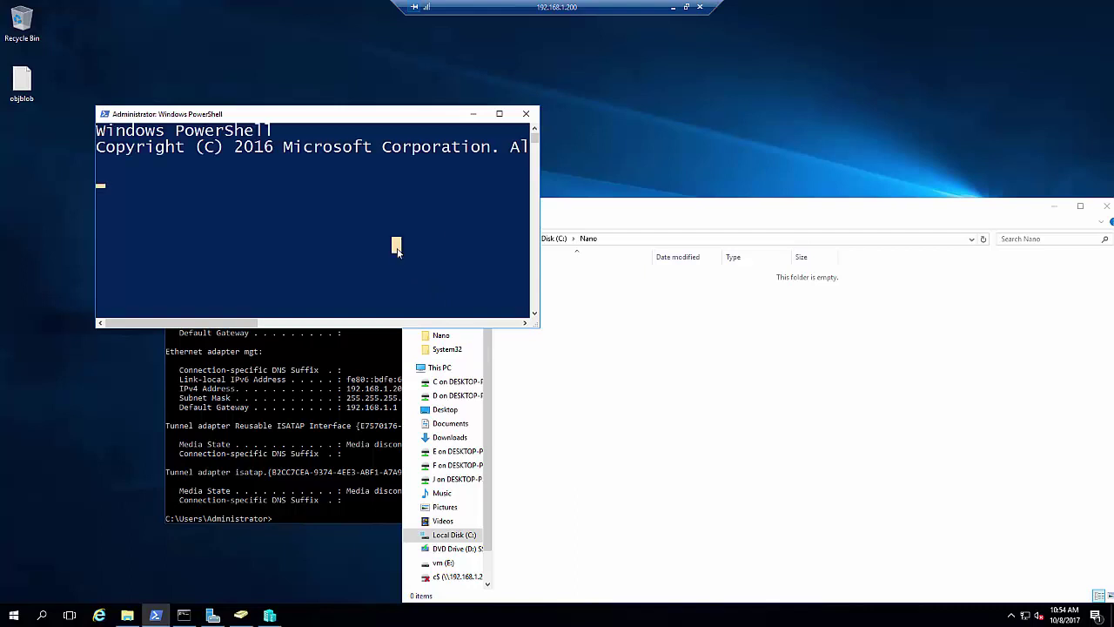
left_click_drag(539, 209, 858, 225)
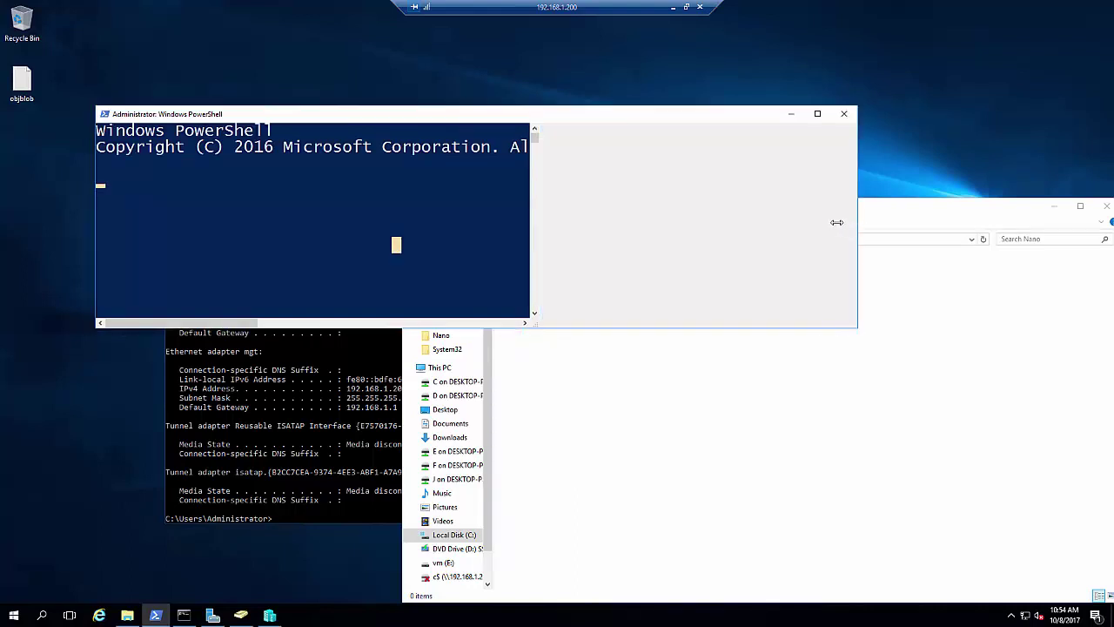
left_click(524, 214)
right_click(522, 216)
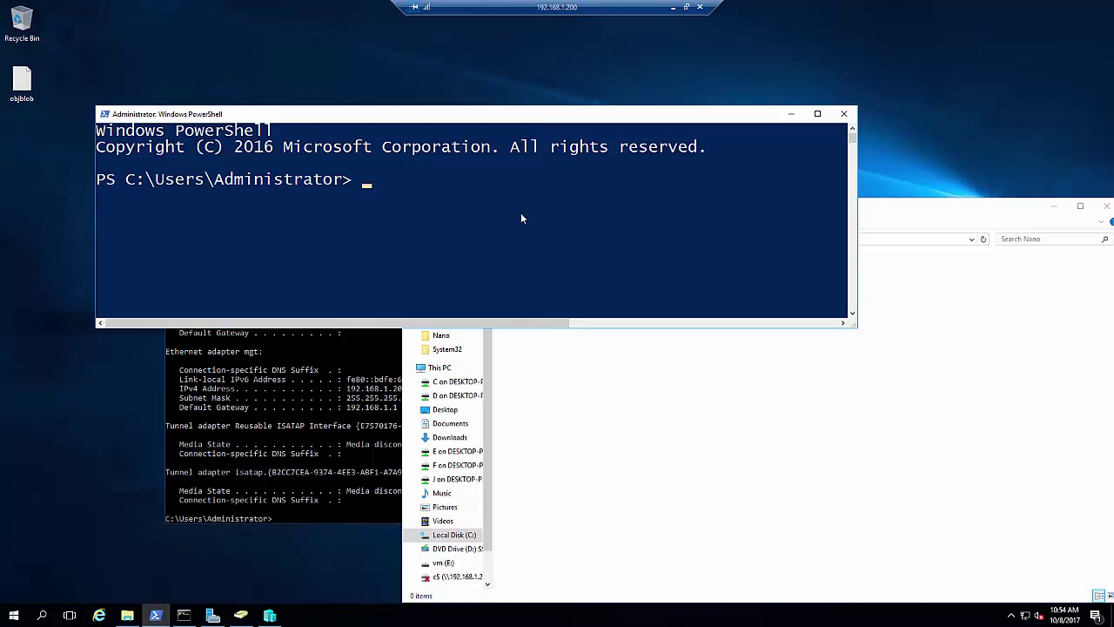
key("Return")
key("Return")
type("cd\\")
key("Return")
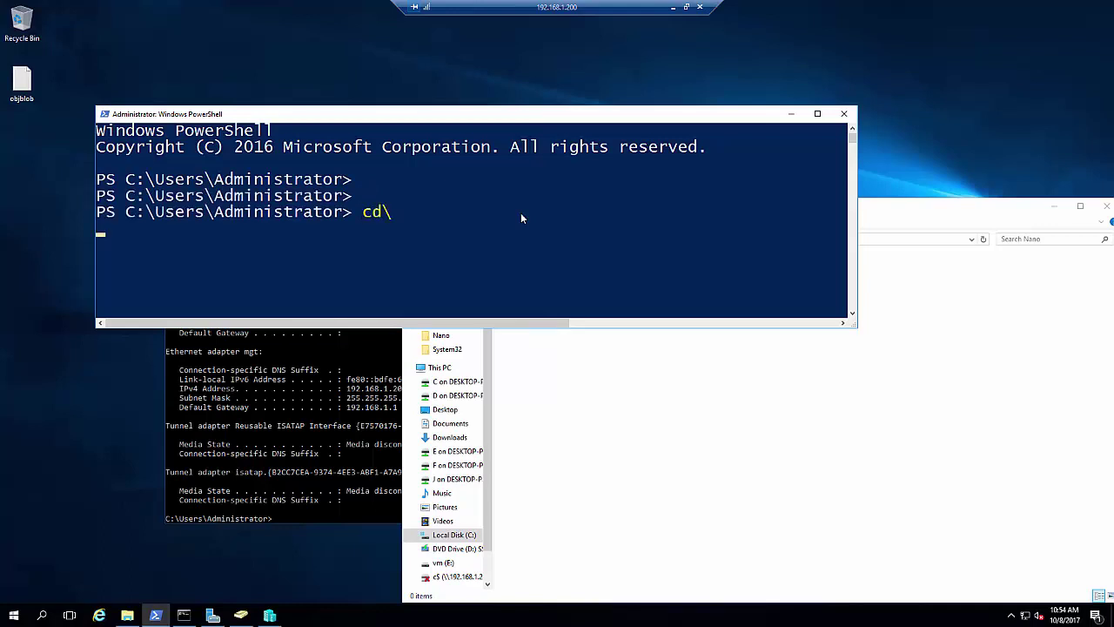
key("Return")
key("Return")
type("cd na")
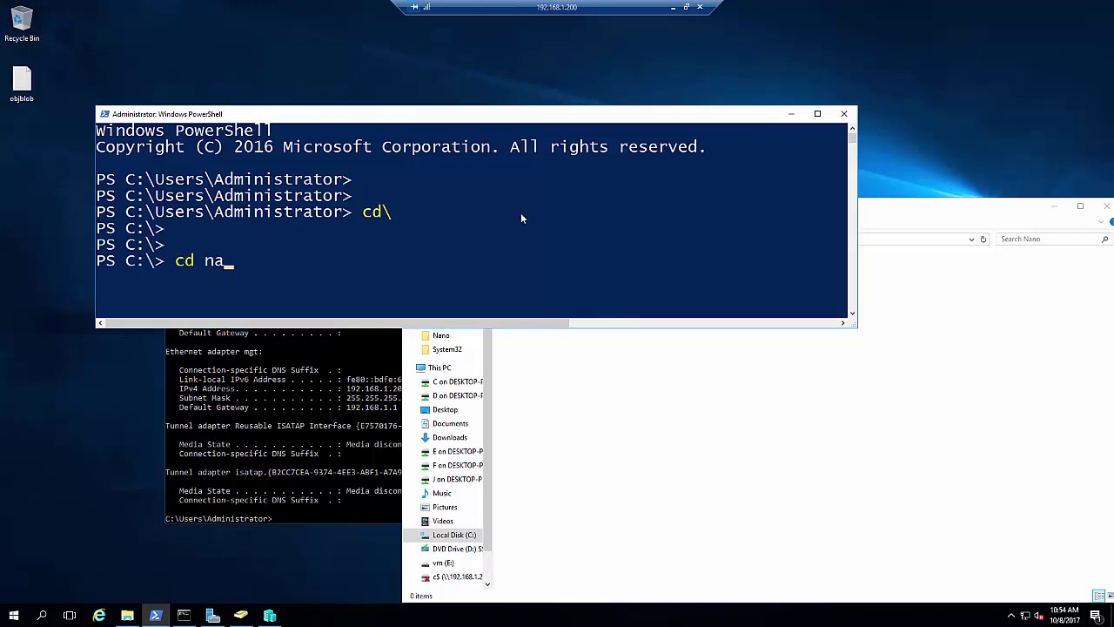
key("Tab")
key("Return")
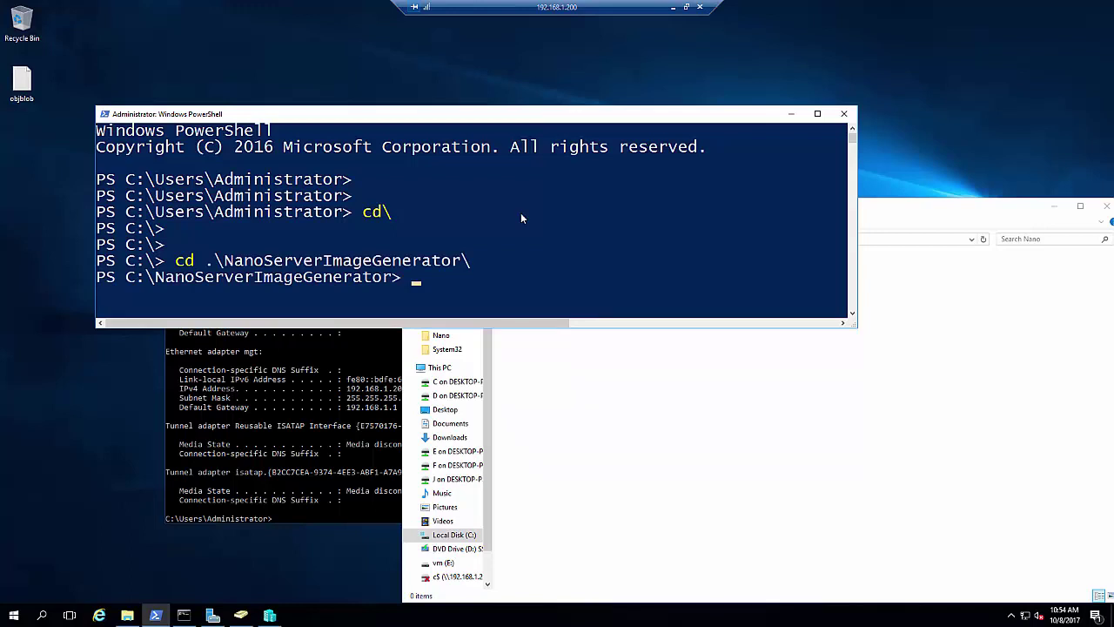
Import NanoServerImageGenerator.psd1 with Import-Module -Verbose
type("import-modu")
key("Tab")
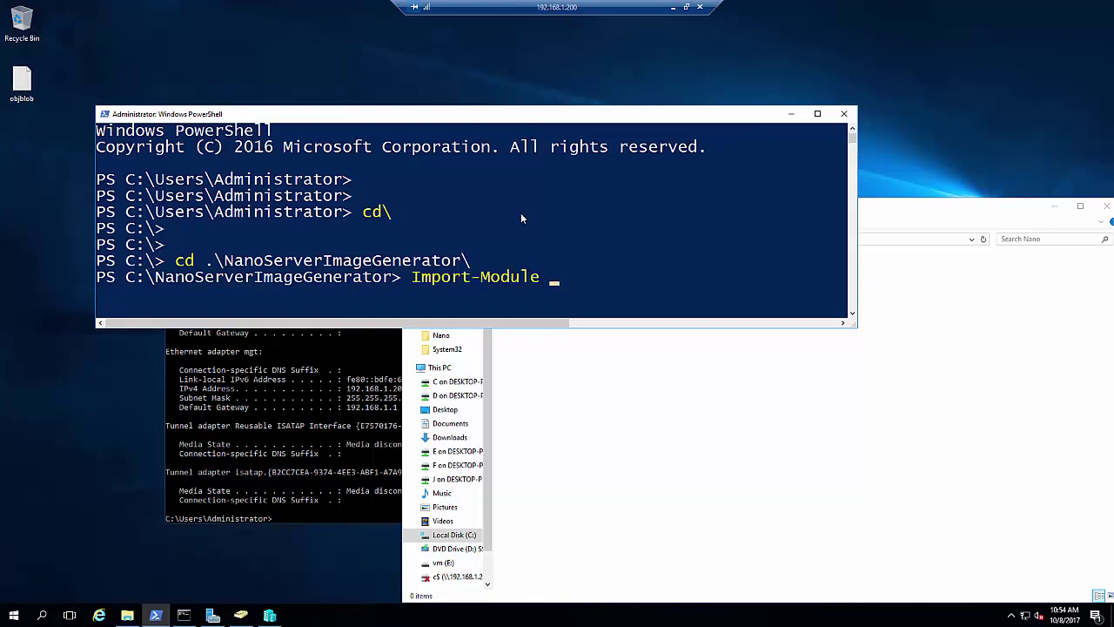
type("nan")
key("Tab")
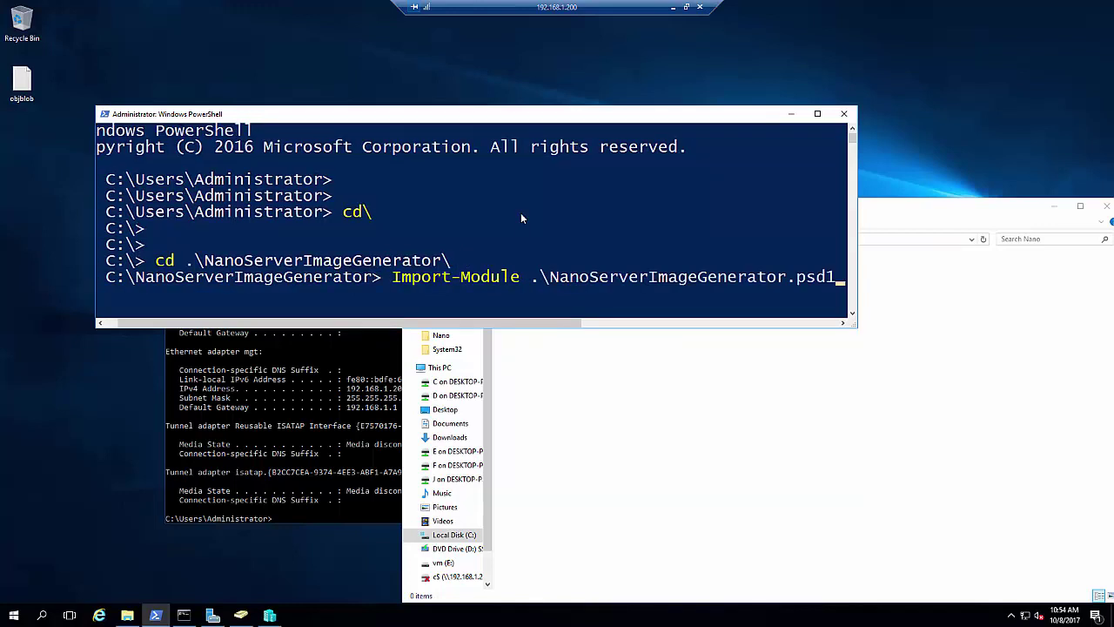
type("-Version")
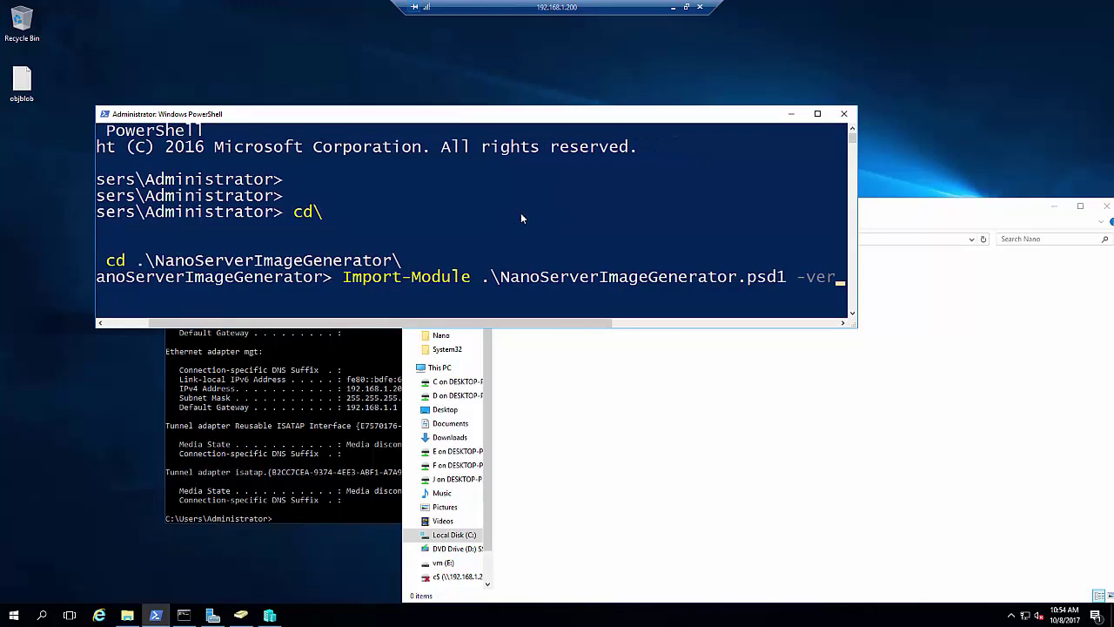
key("BackSpace")
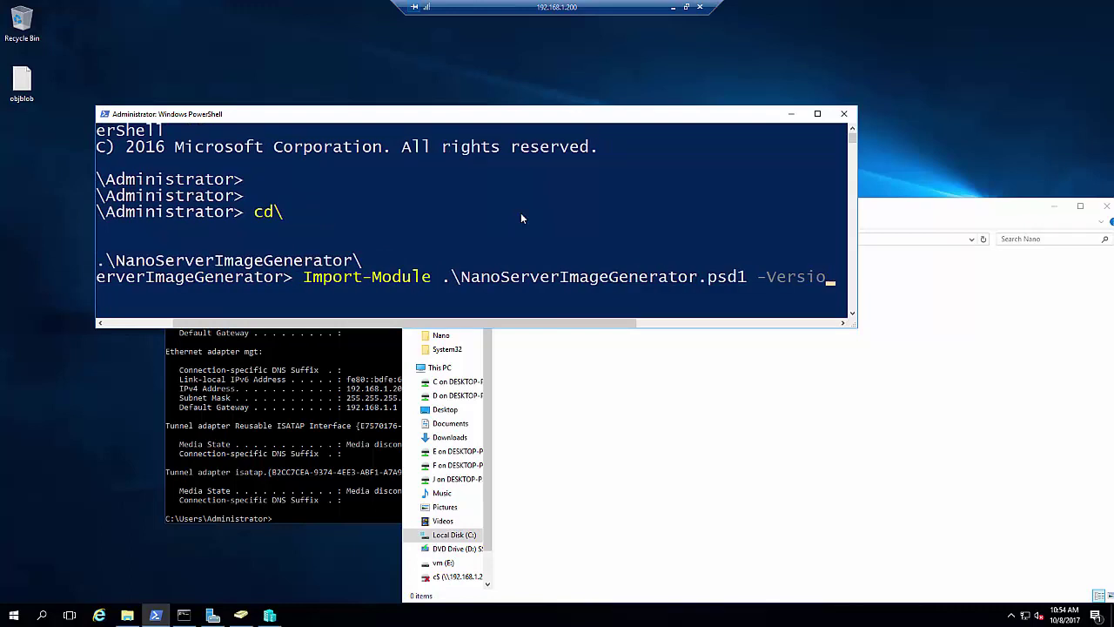
key("BackSpace")
key("BackSpace")
type("bose")
key("Return")
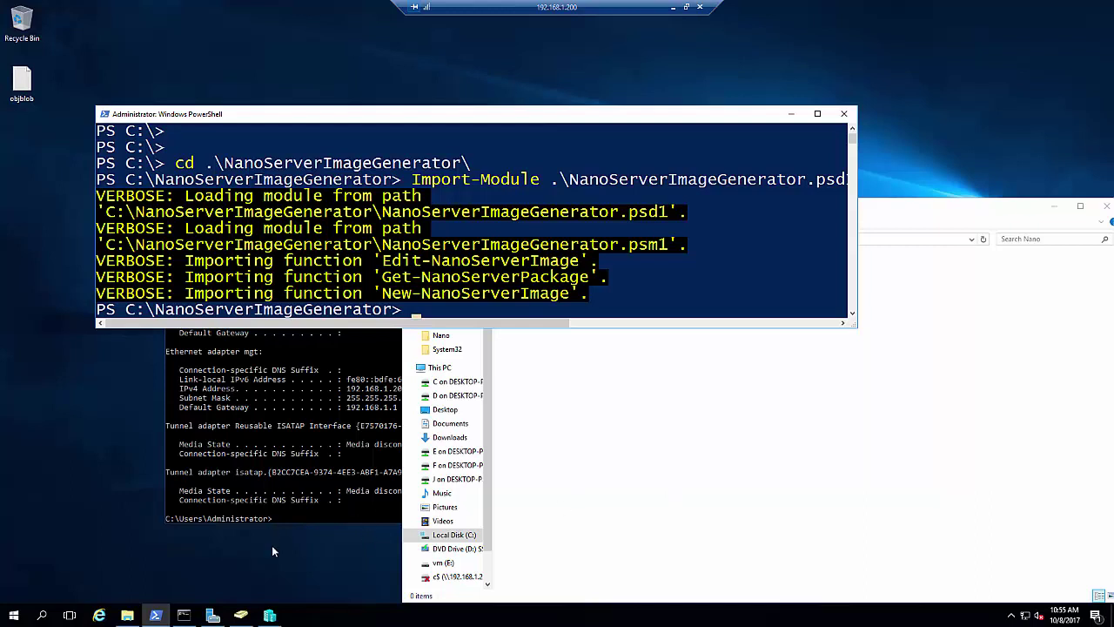
Run 'cmd' from the Run dialog
key("super+r")
type("cmd")
key("Return")
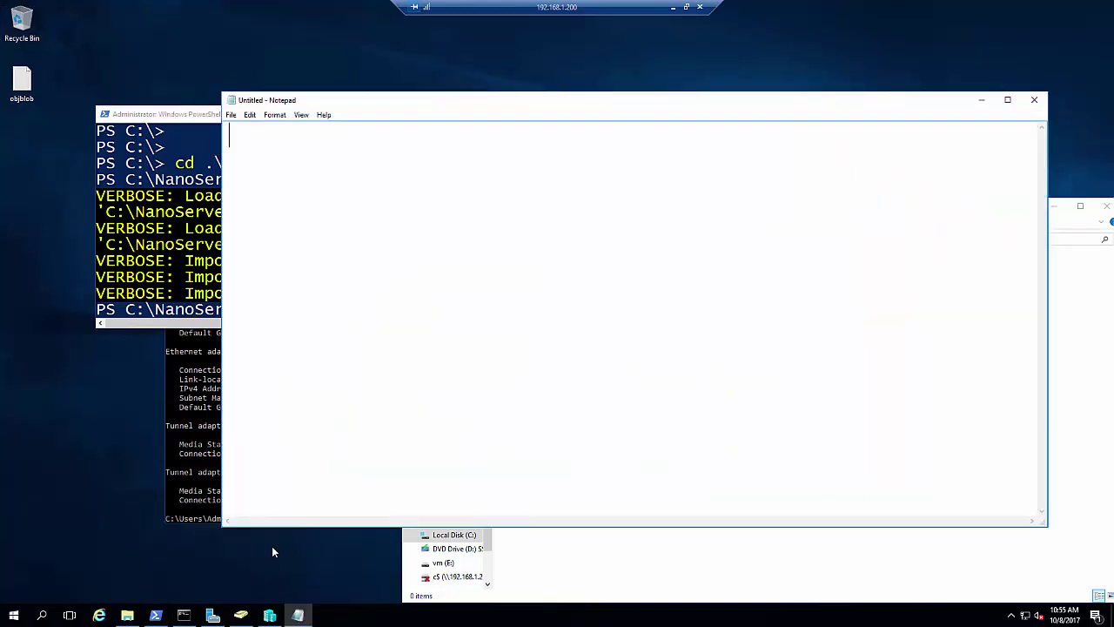
Type the first note, 'mount windows 2016 dvd'
type("mount windows 201")
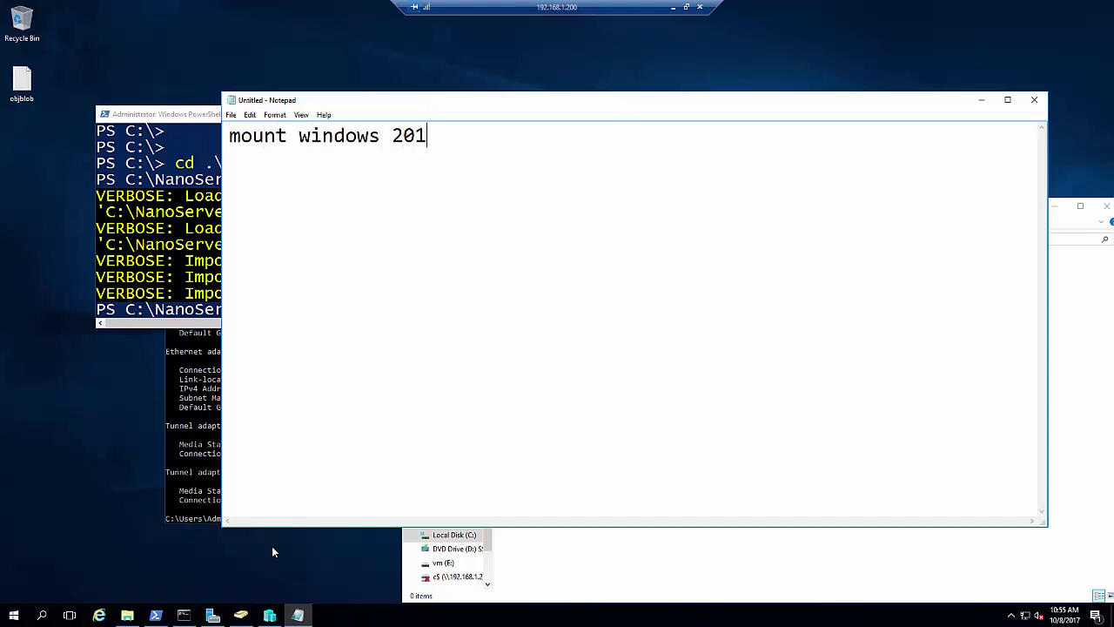
type("6 ")
type("dvc")
key("Return")
type("c")
key("BackSpace")
key("BackSpace")
key("BackSpace")
type("d")
key("Return")
key("Return")
Add the note 'copy nanoserverimagegenerator folder to the C\D drive', then bring PowerShell forward
type("copy nanogs")
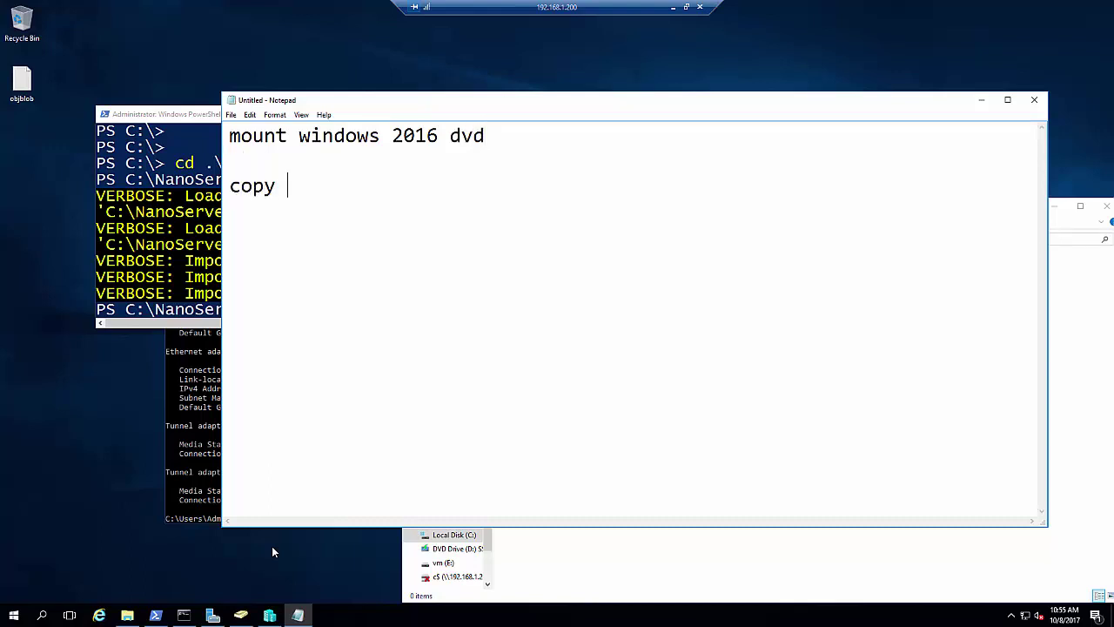
key("BackSpace")
key("BackSpace")
type("serverimageen")
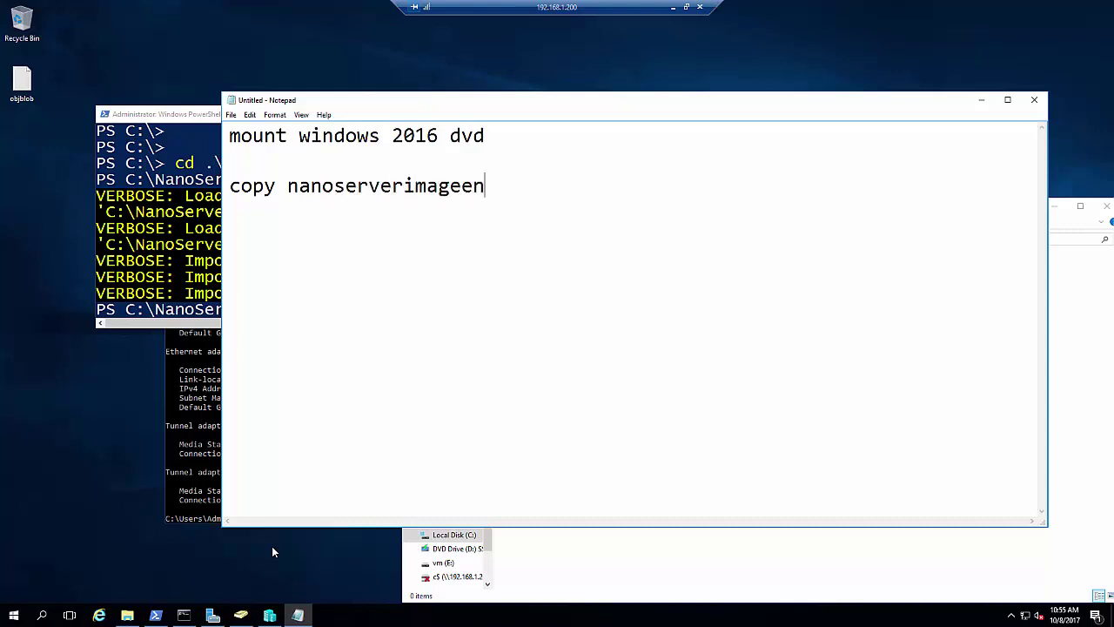
key("BackSpace")
key("BackSpace")
left_click_drag(611, 103, 808, 120)
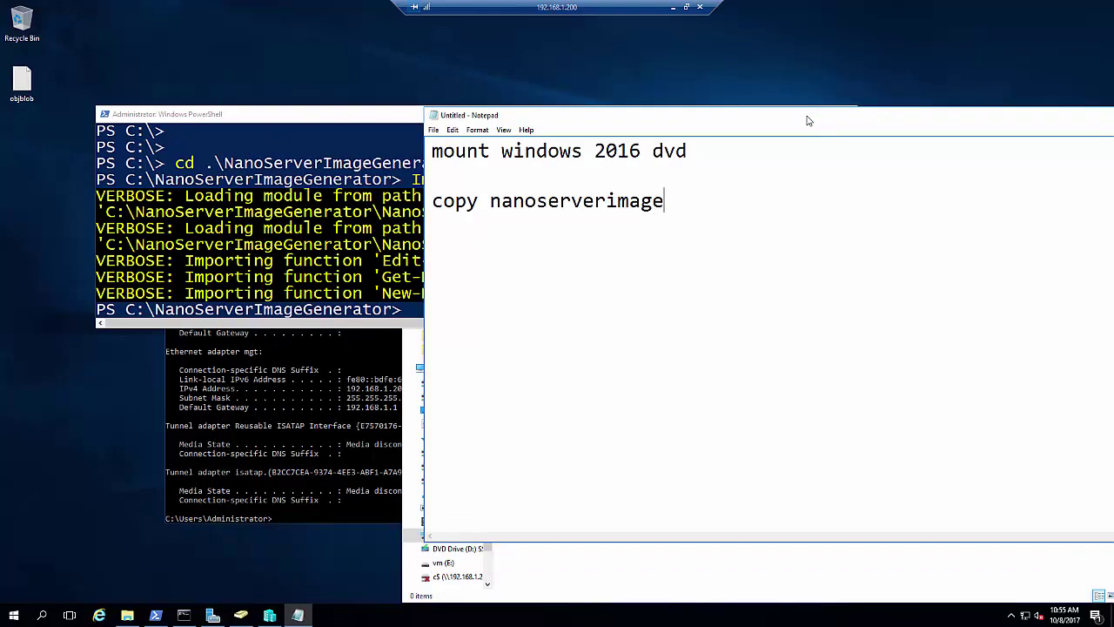
type("generateor")
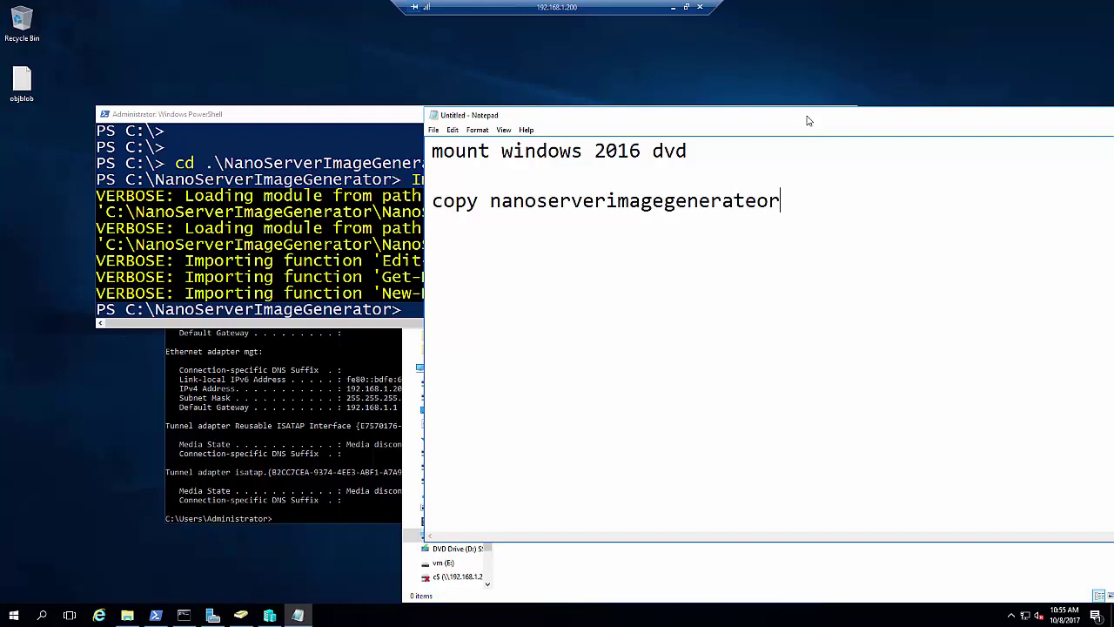
key("BackSpace")
key("BackSpace")
key("BackSpace")
key("BackSpace")
key("BackSpace")
type("tor foler")
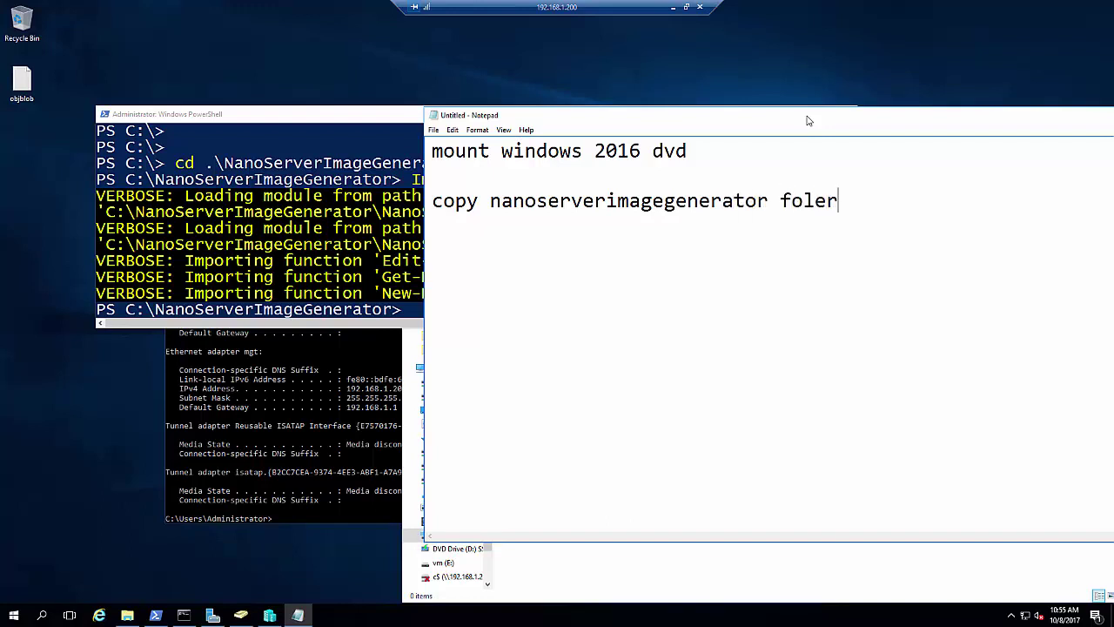
key("BackSpace")
key("BackSpace")
type("der to the ")
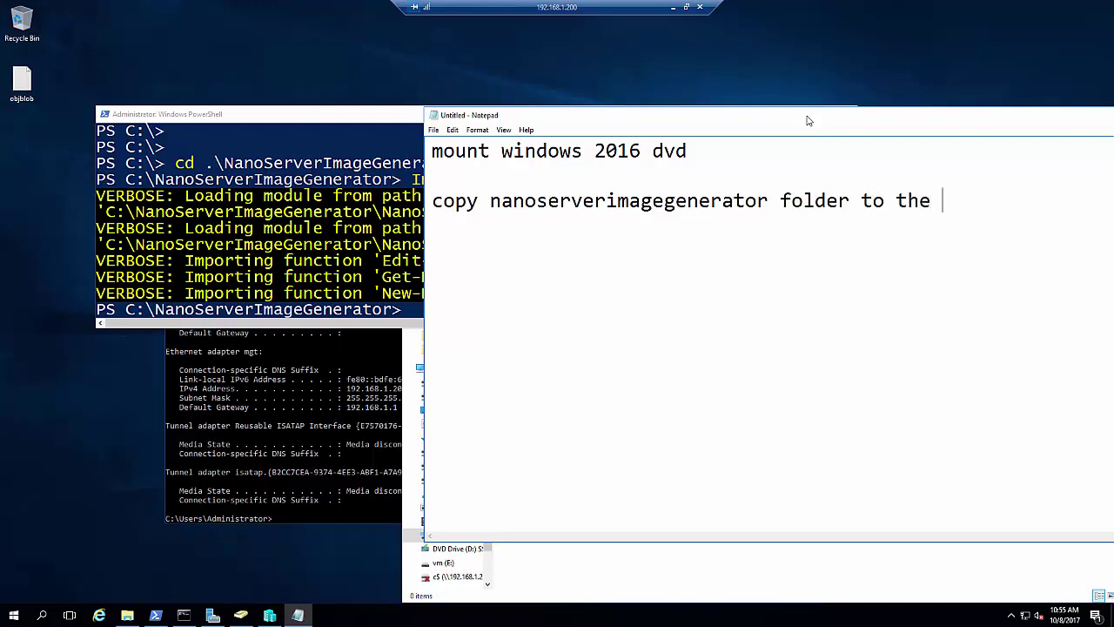
type("C d")
key("BackSpace")
key("BackSpace")
type("\\d")
key("BackSpace")
key("BackSpace")
type("D drive")
key("Return")
key("Return")
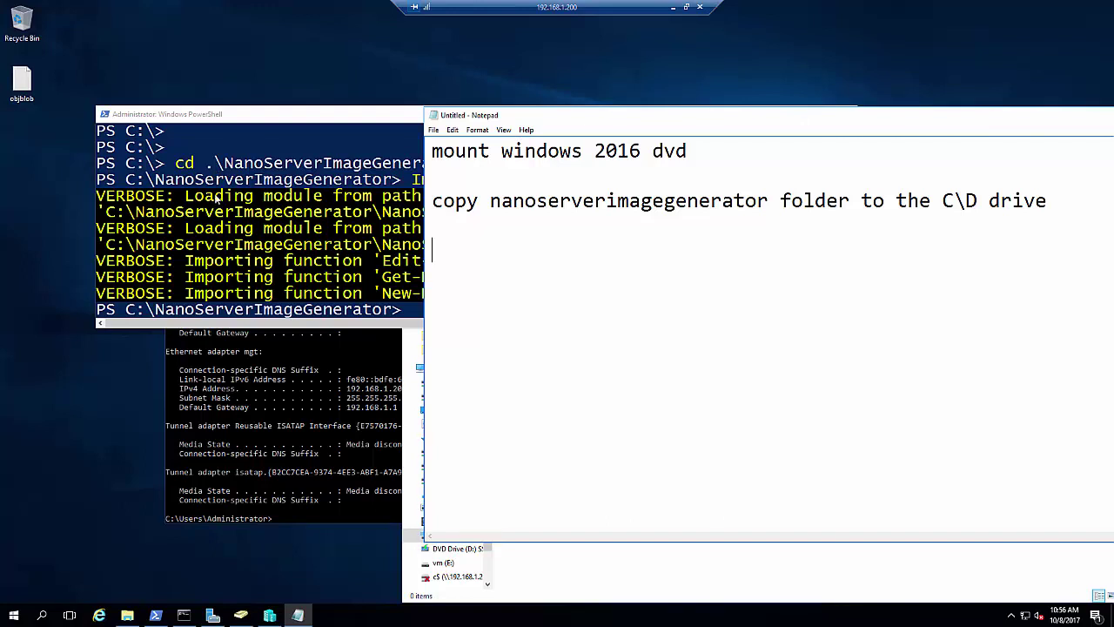
left_click(262, 211)
left_click_drag(426, 114, 405, 92)
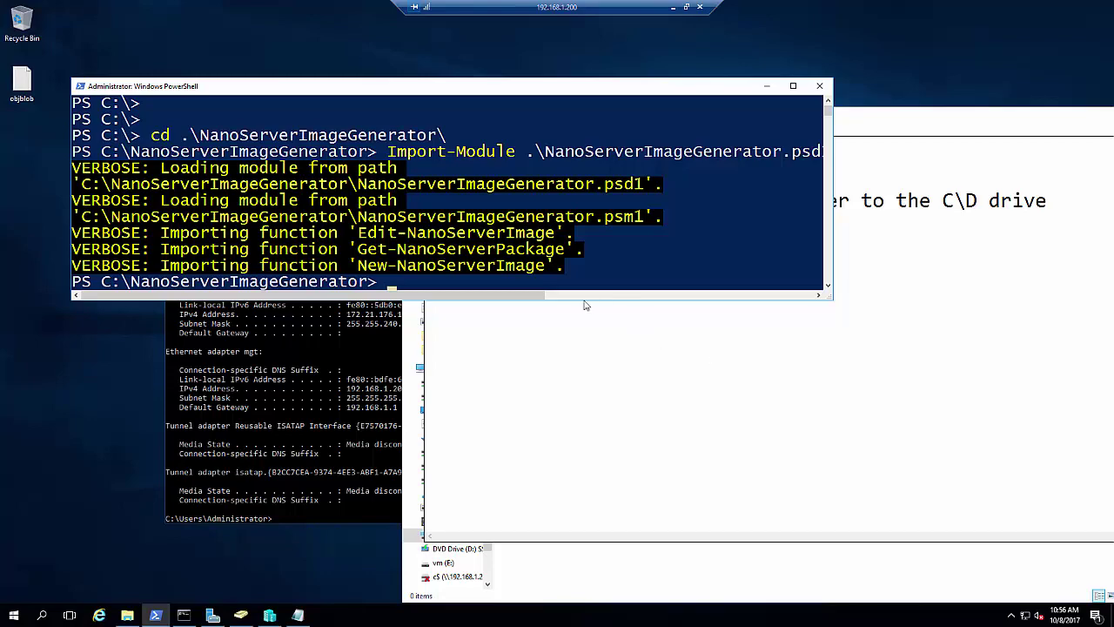
Clear the PowerShell console with cls
left_click(560, 283)
type("cls")
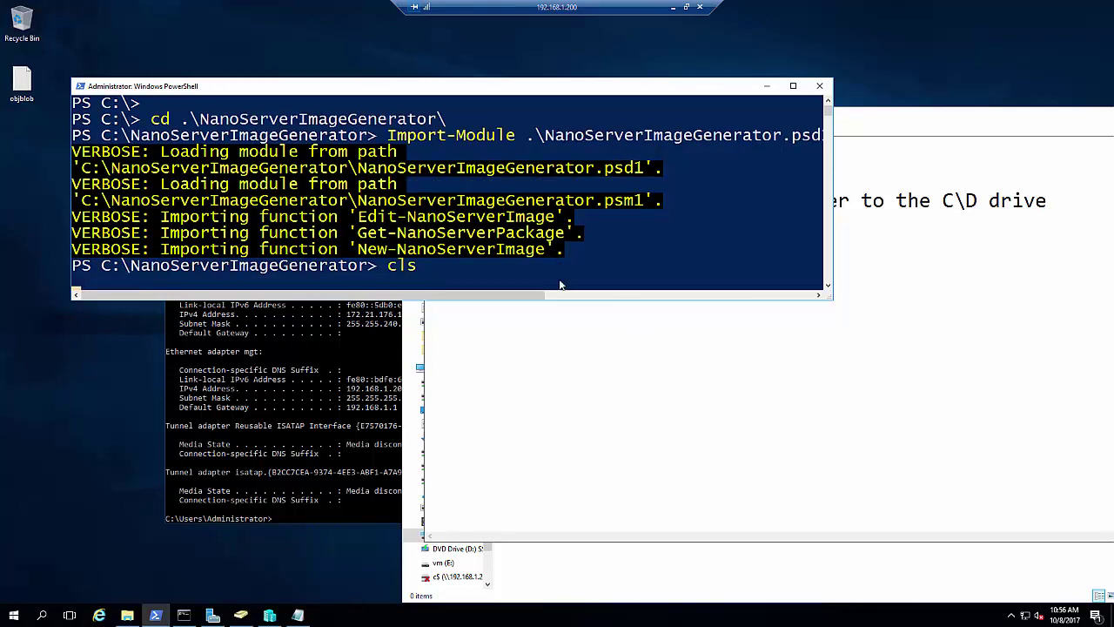
key("Return")
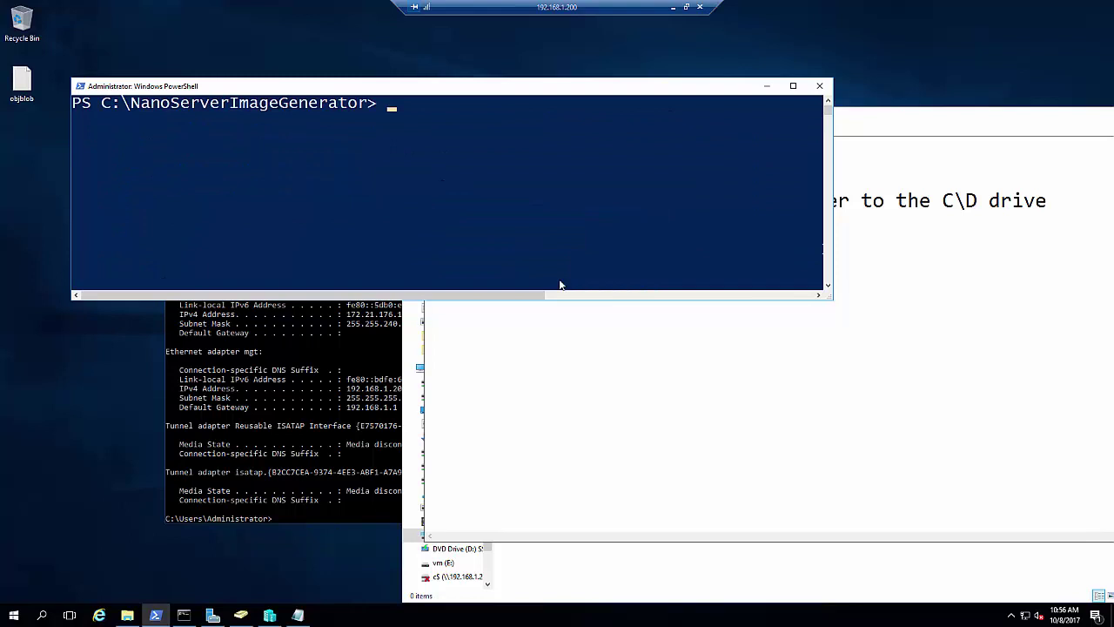
Start New-NanoServerImage with -Edition Standard, -MediaPath d:\, -BasePath c:\Nano and -TargetPath
type("New-Nano")
key("Tab")
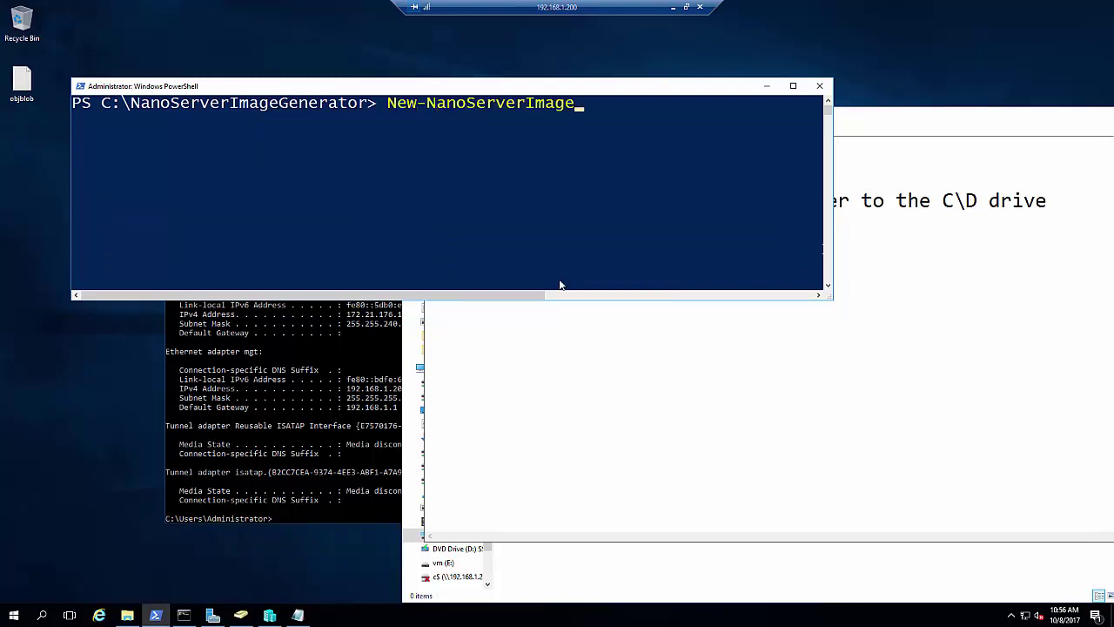
type("-E")
key("Tab")
type("St")
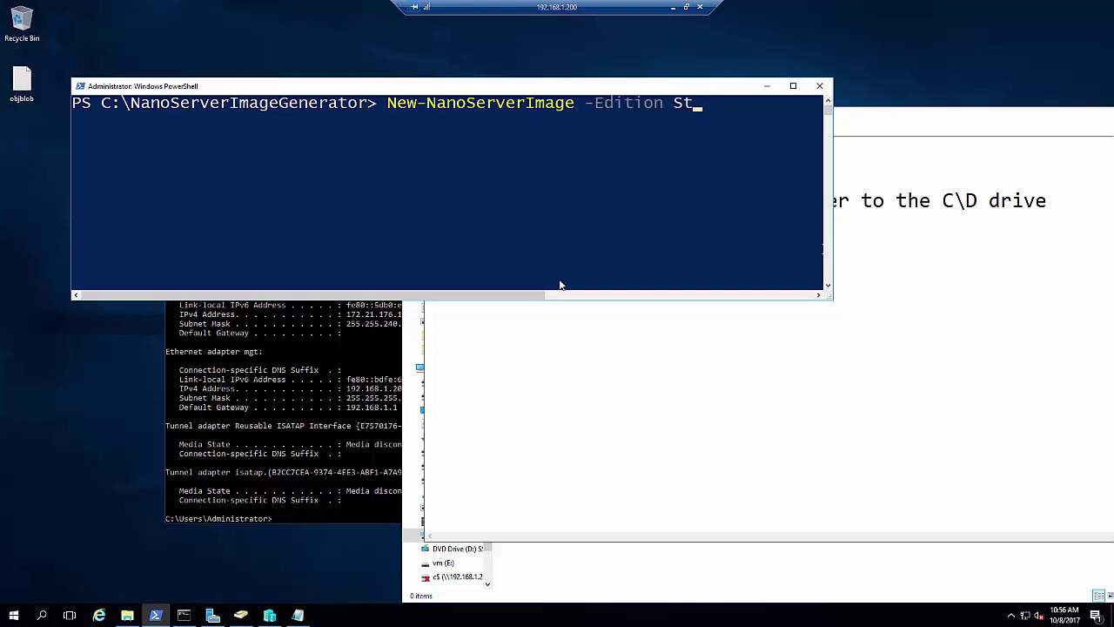
type("andard -Me")
key("Tab")
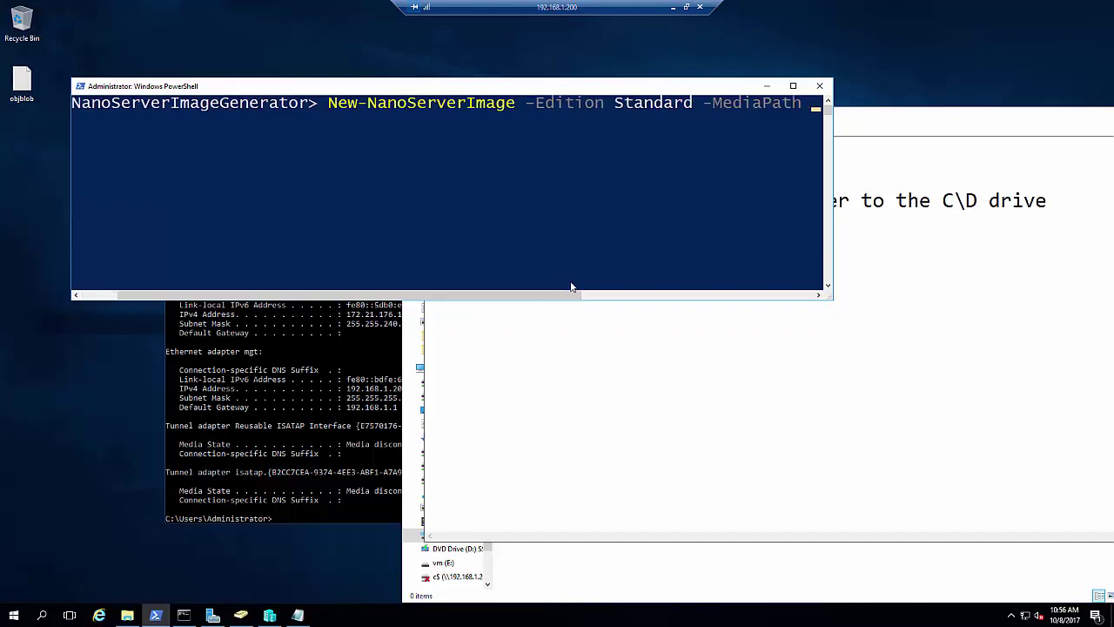
type("d:\\ ")
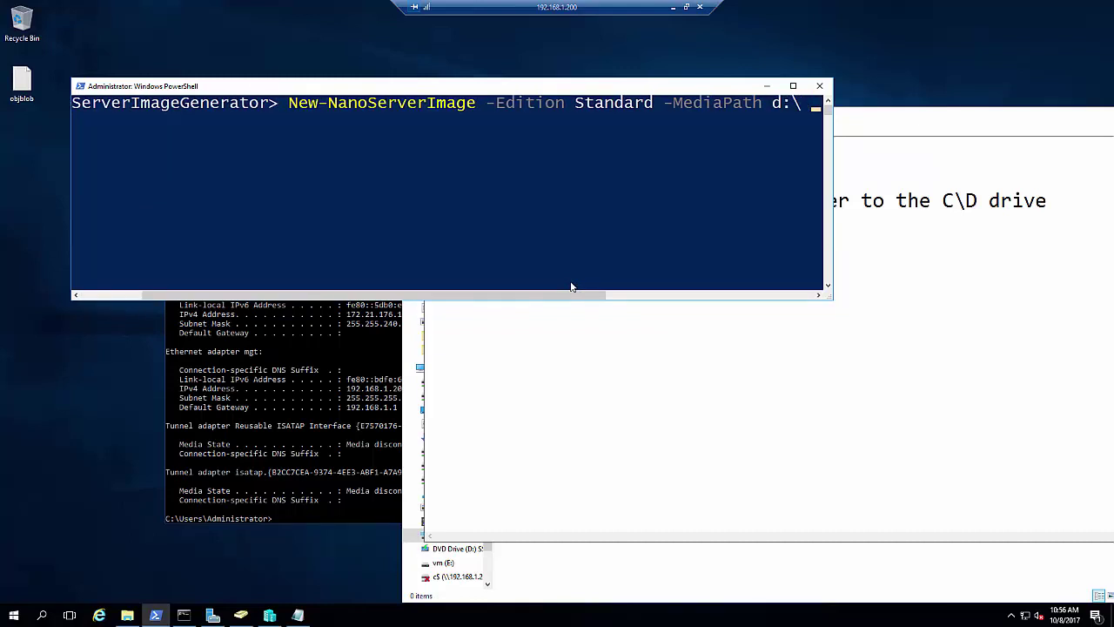
type("-b")
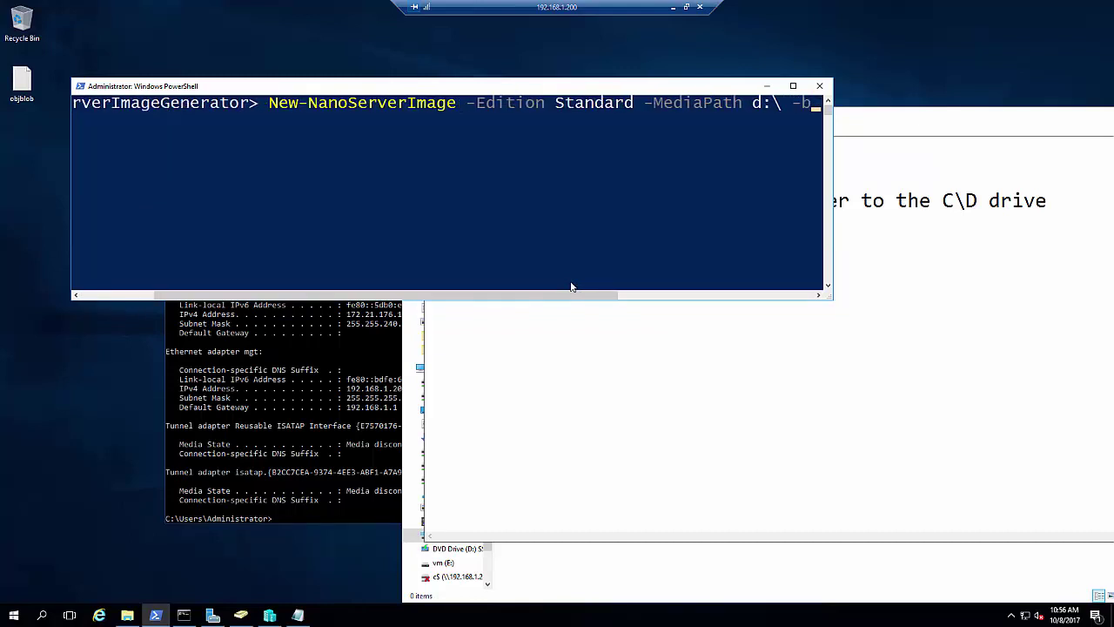
key("Tab")
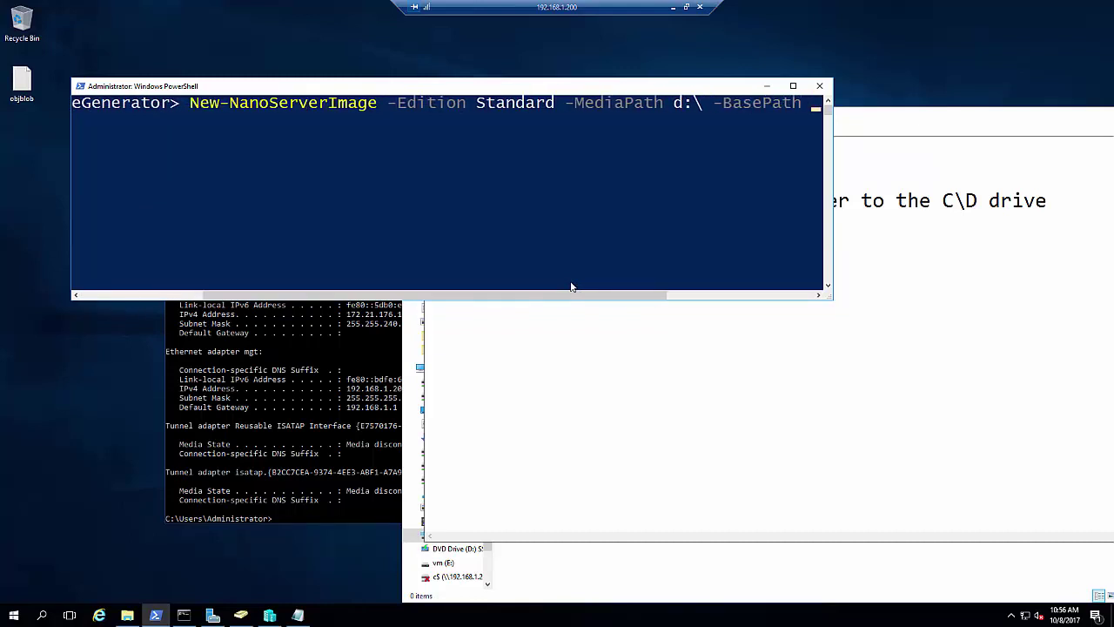
type("c:\\")
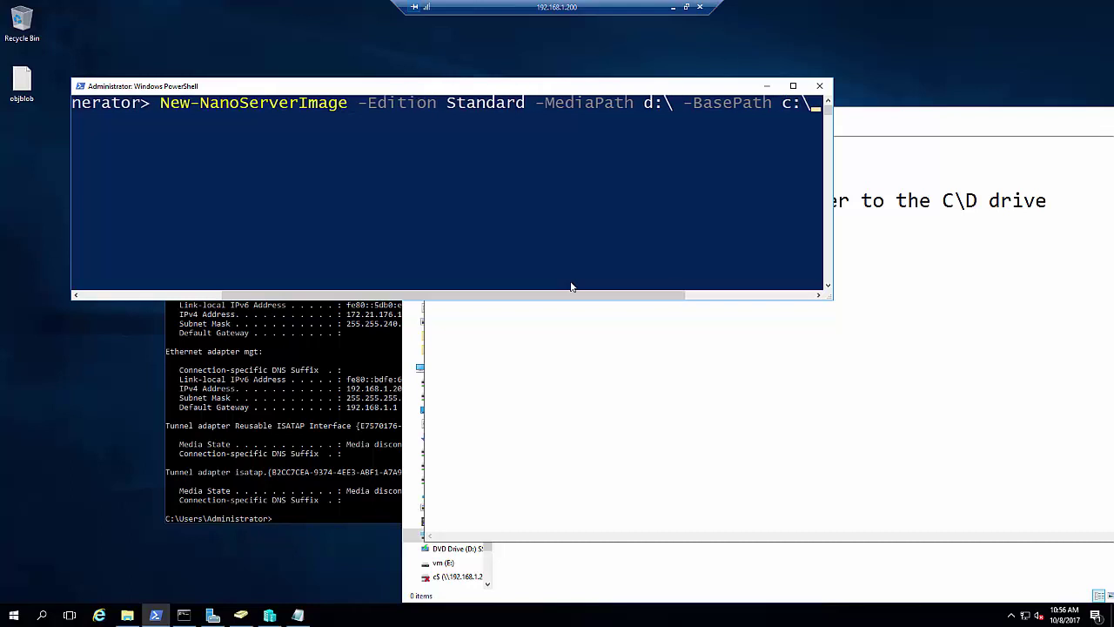
type("Nano -")
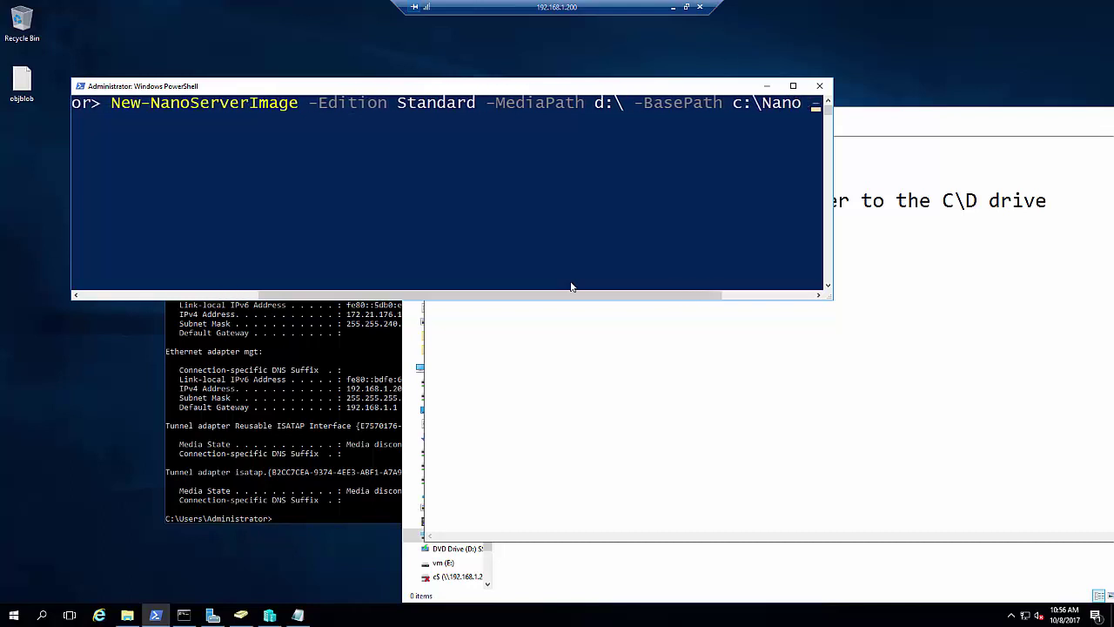
type("Target")
key("Tab")
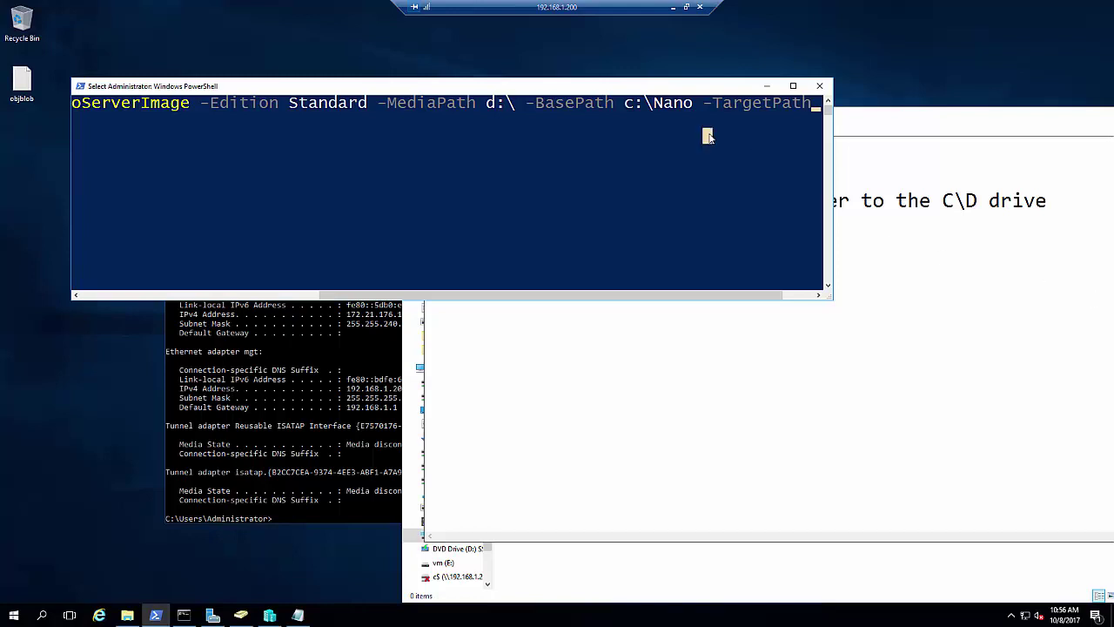
Add target c:\nano\nanoserver.vhdx, -DeploymentType Guest, -ComputerName nanoserver, -Storage and Microsoft-Nanoserver-IIS-Package
type("c:")
type(" ano")
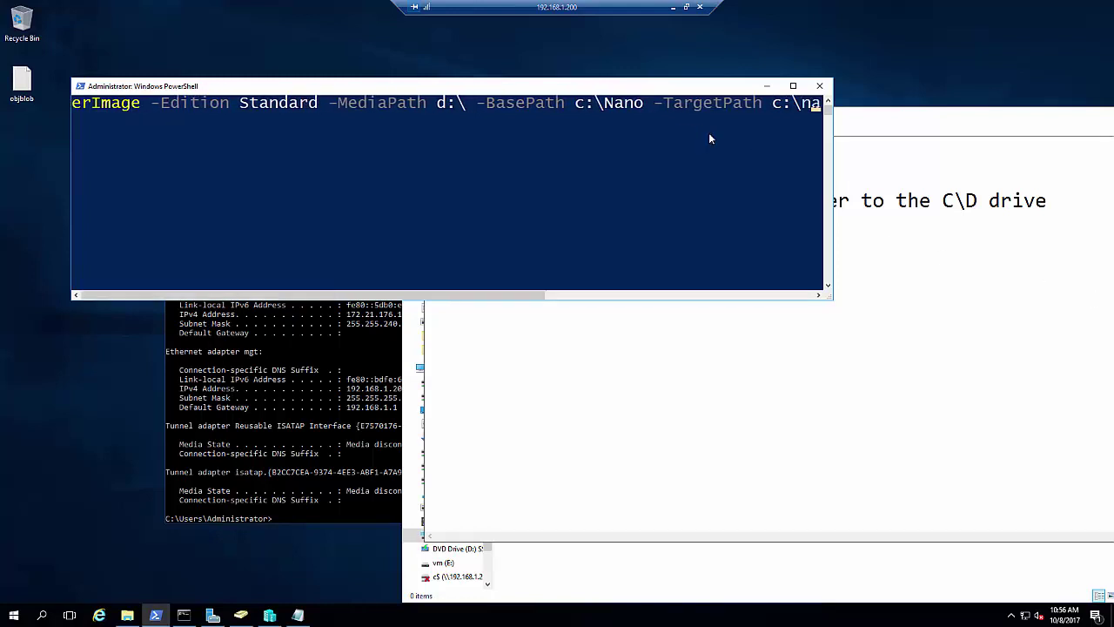
type("\\")
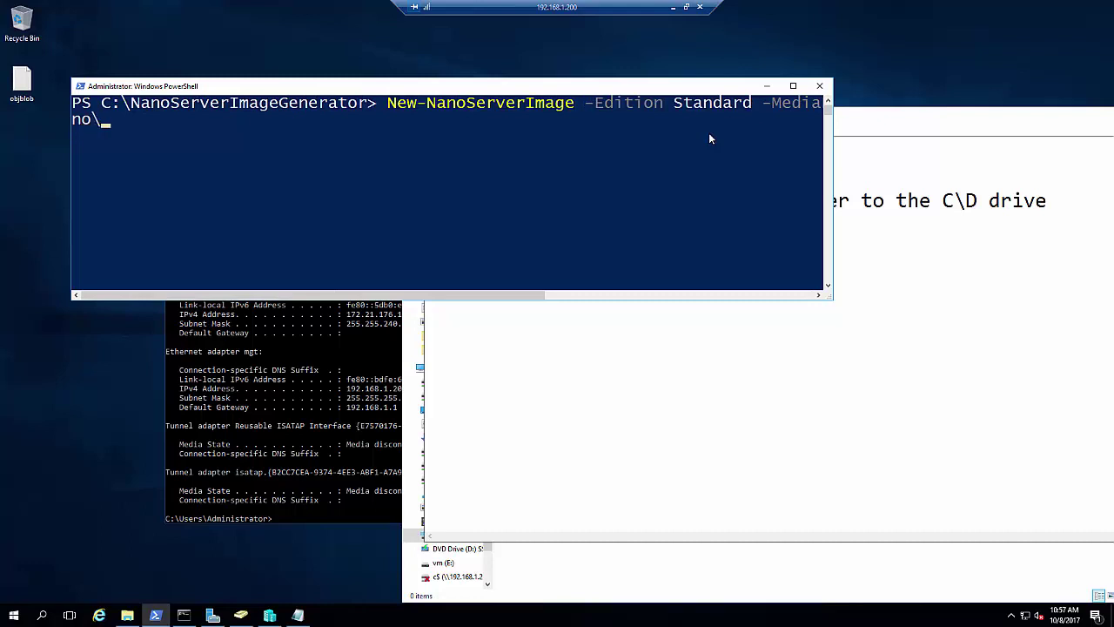
type("nanoserver")
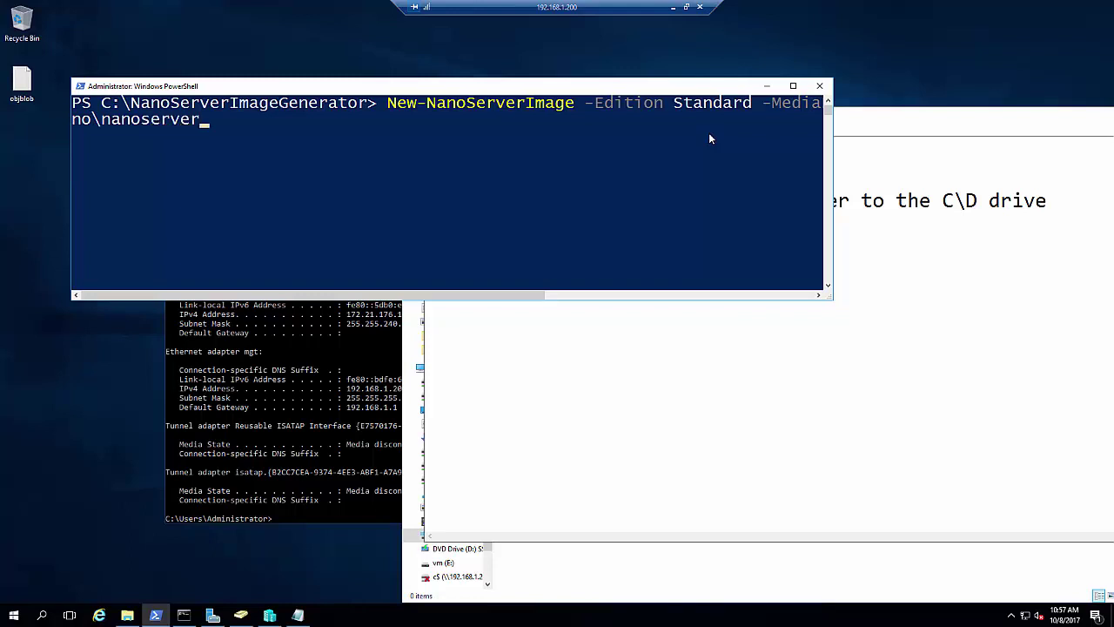
type(".vhd")
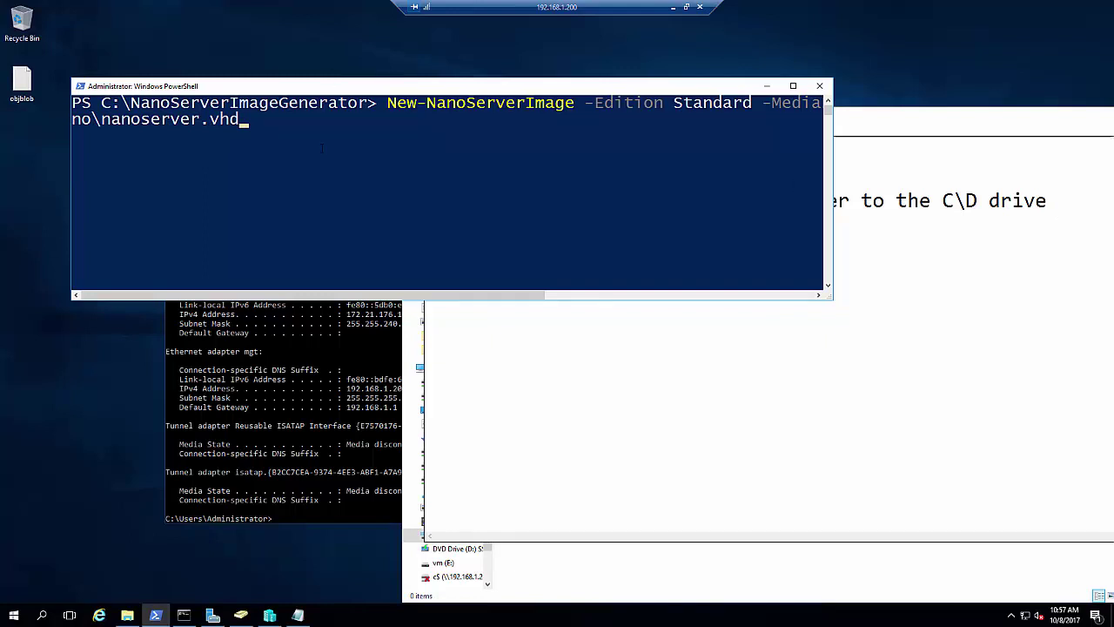
type("x ")
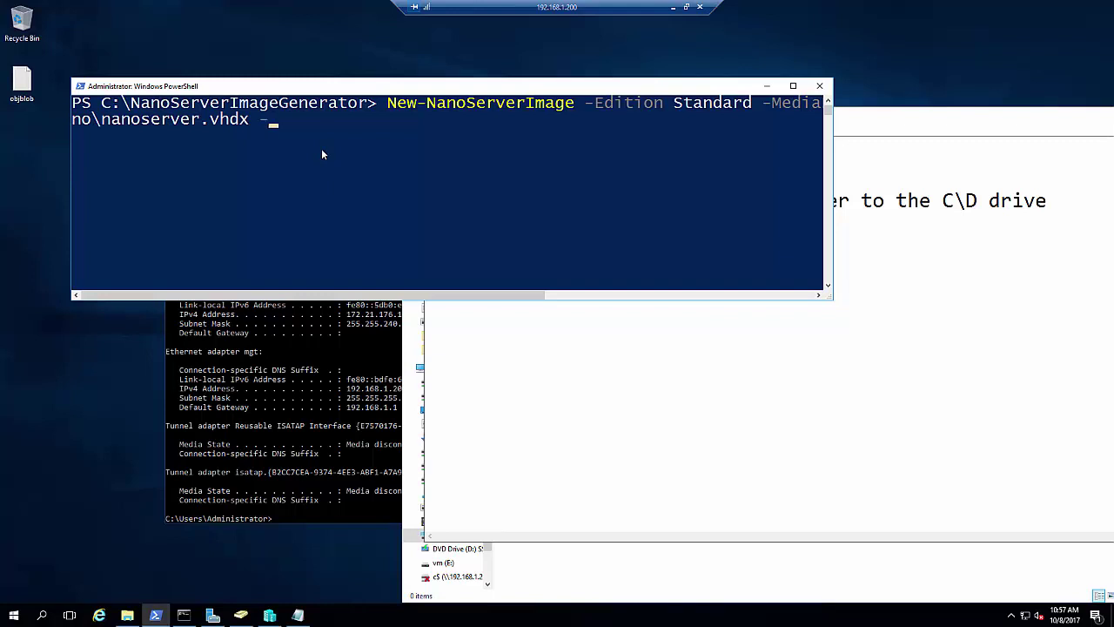
type("-De")
key("Tab")
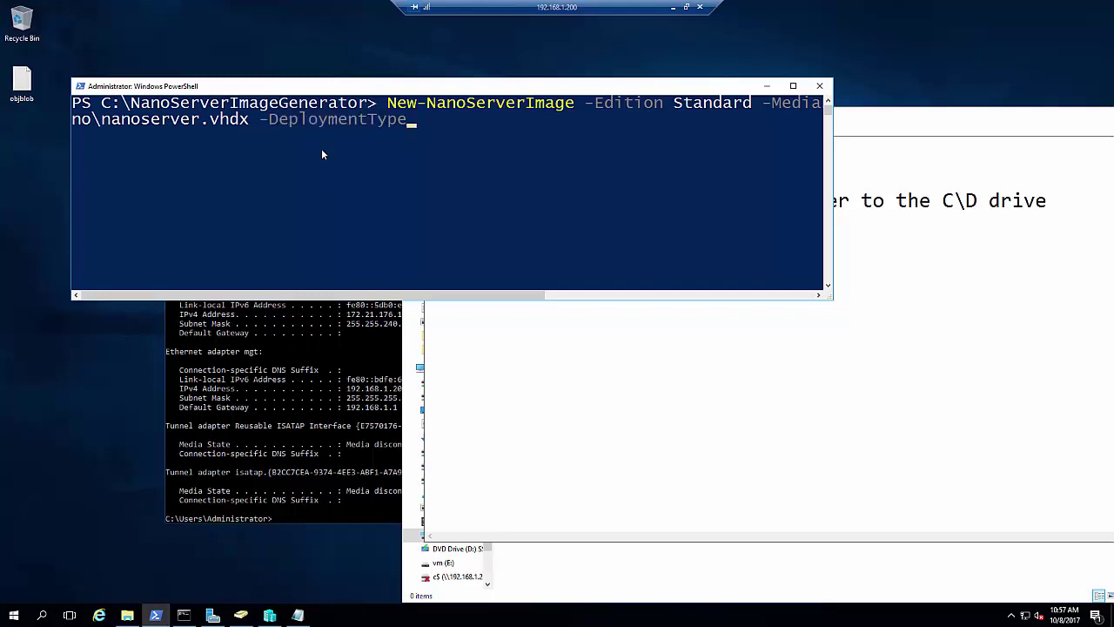
type("Guest -Compute")
key("Tab")
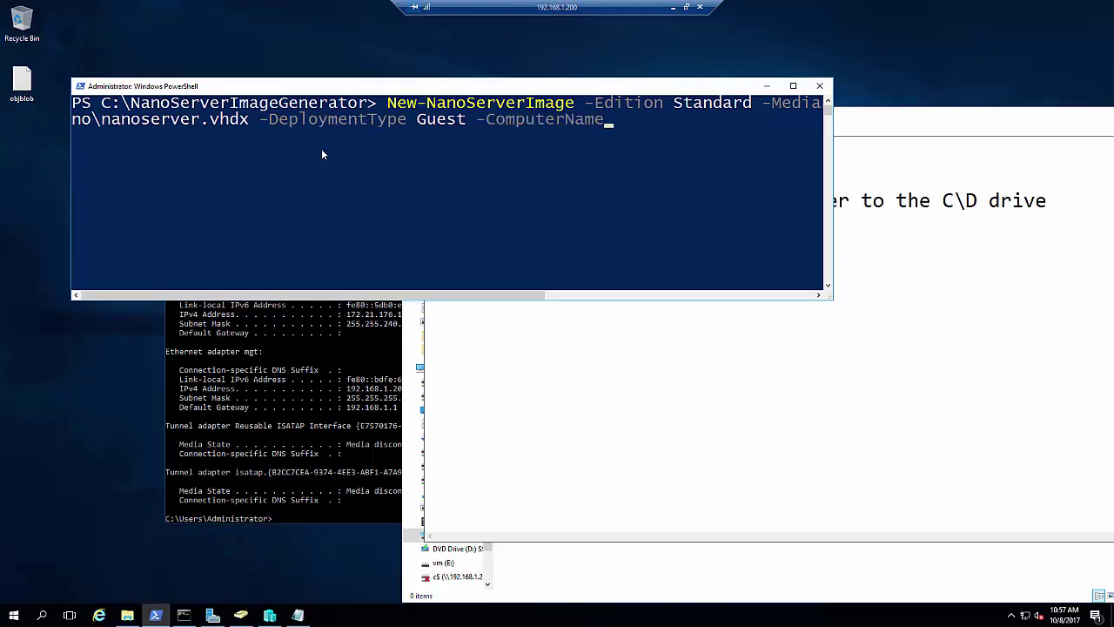
type("nanoserver ")
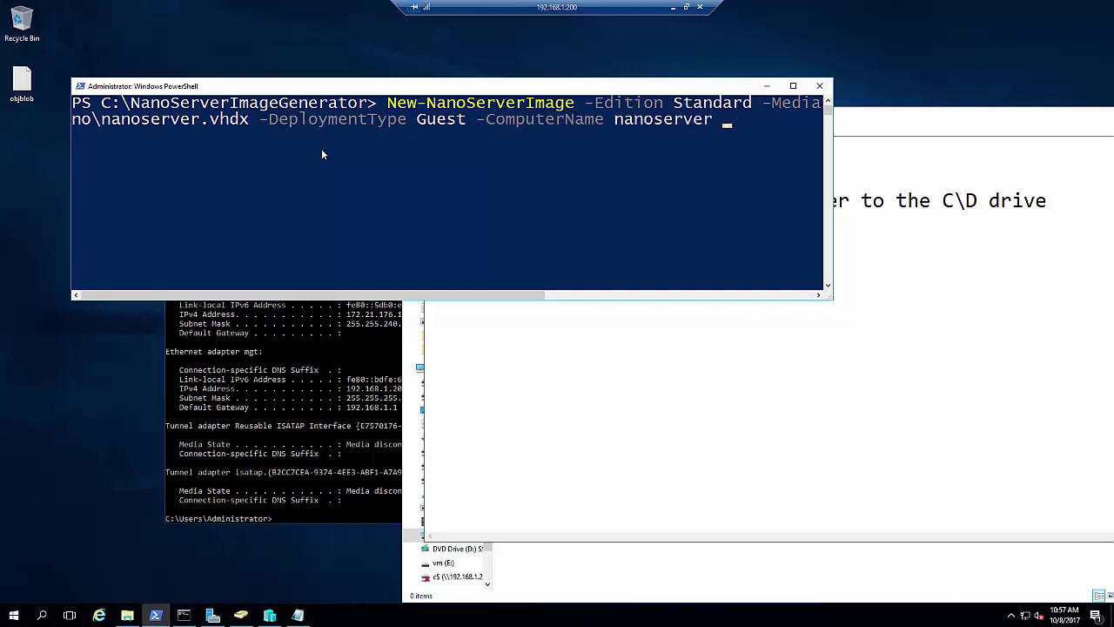
type("-Storage -pa")
key("Tab")
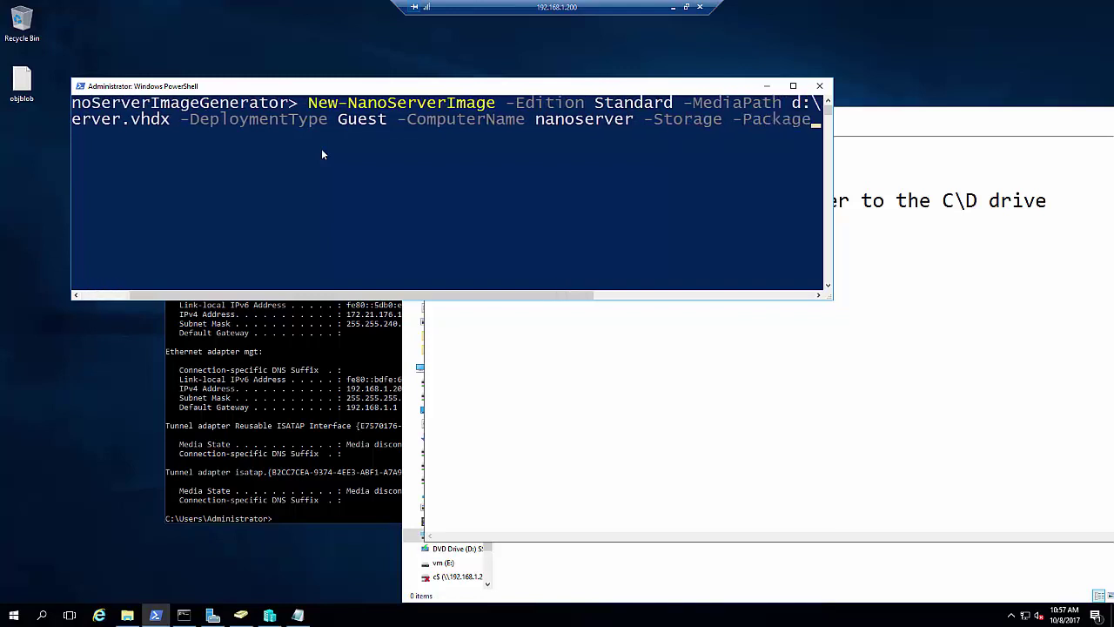
type("Micros")
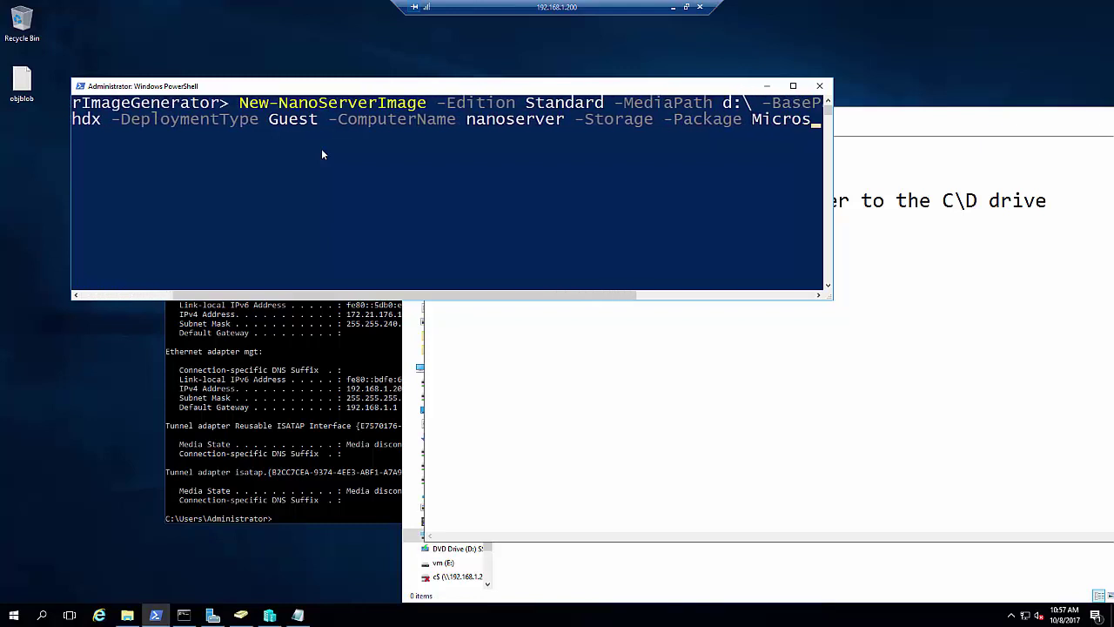
type("oft-Nan")
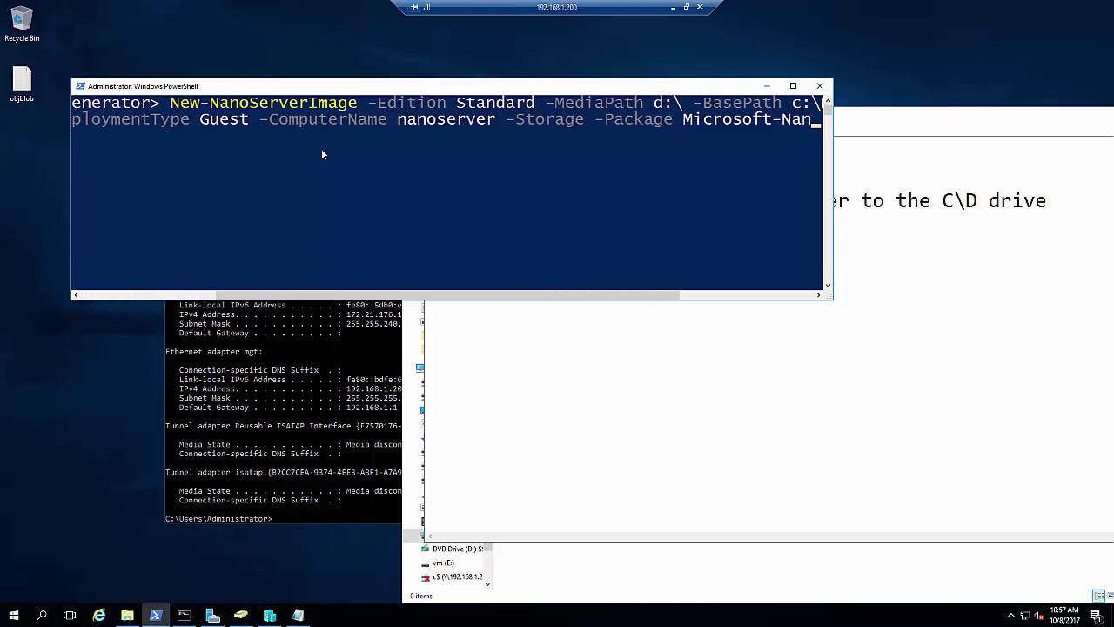
type("oserver-IIS")
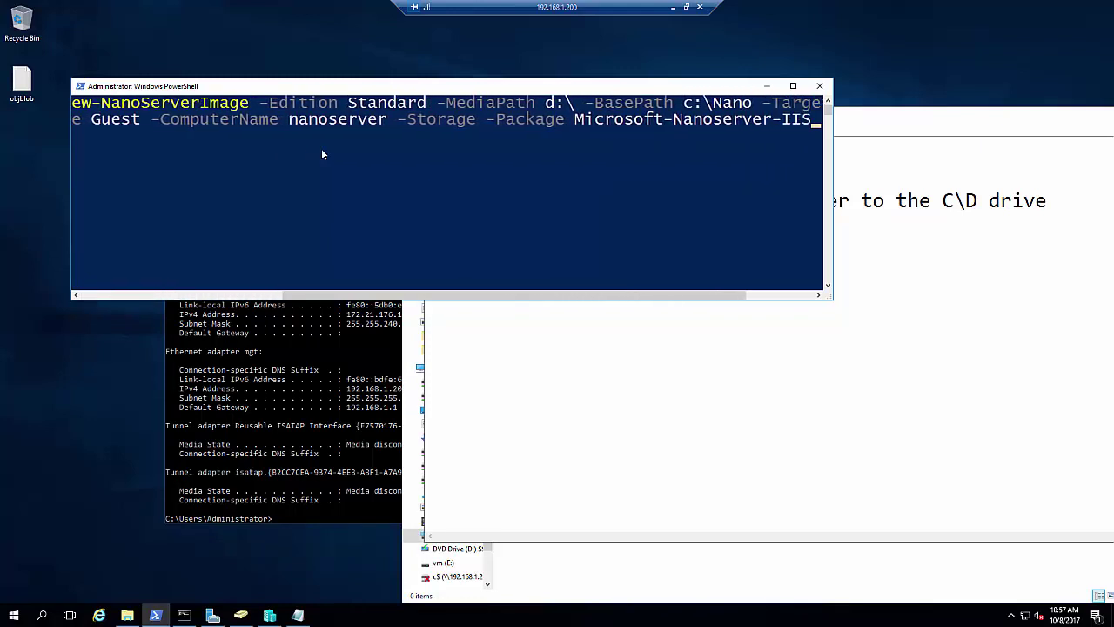
type("-Package")
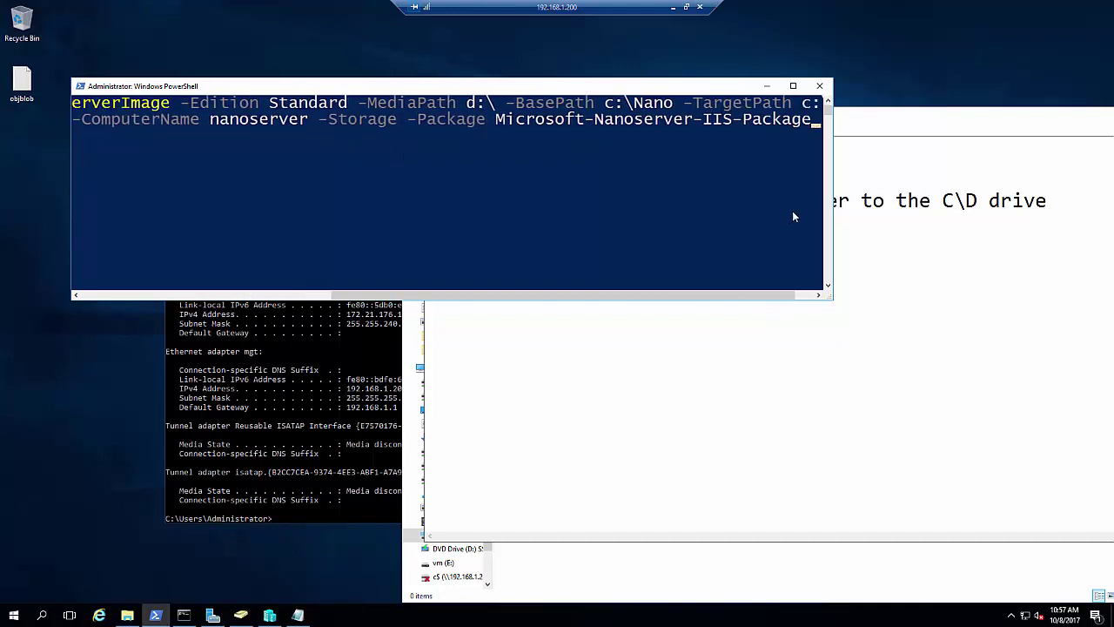
Widen the PowerShell console to full screen width and move the notes window aside
left_click_drag(836, 220, 1059, 231)
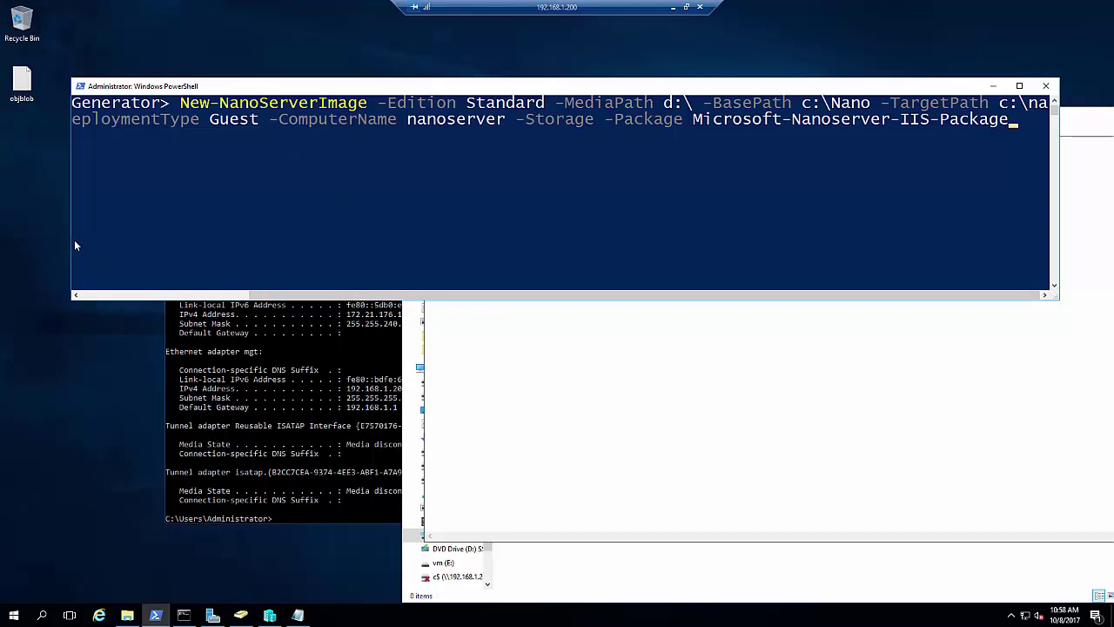
left_click_drag(72, 240, 1, 240)
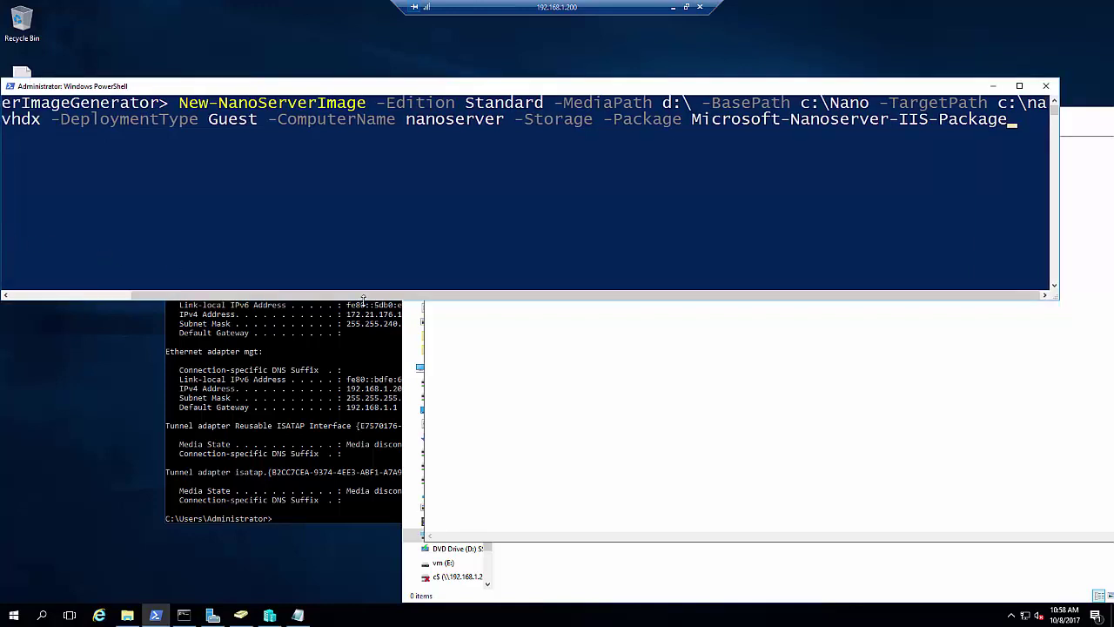
left_click_drag(364, 295, 212, 288)
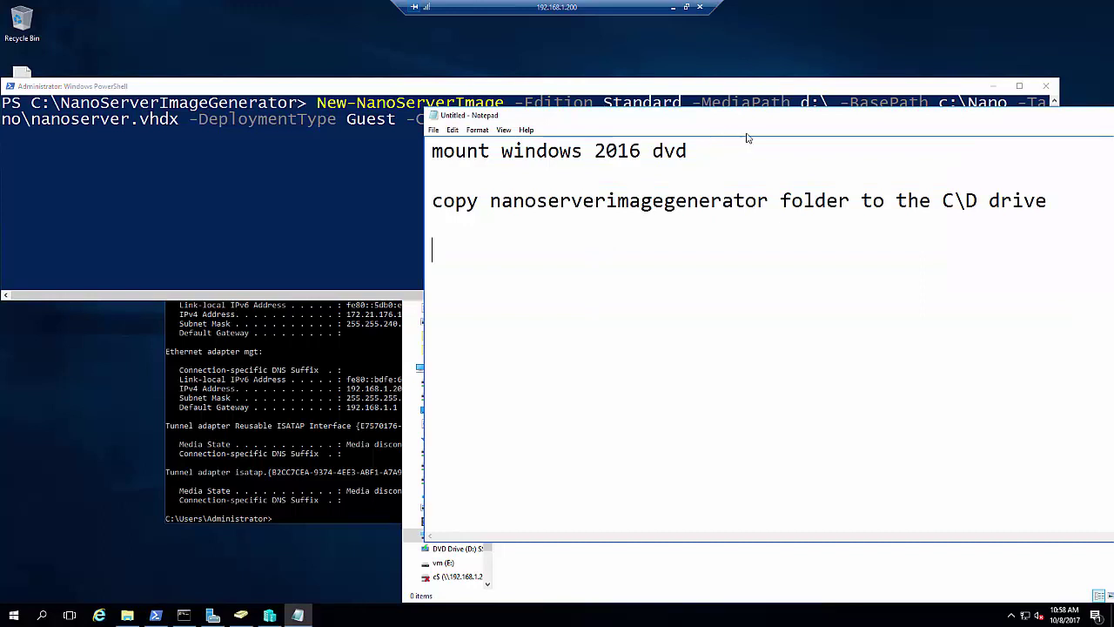
left_click_drag(483, 236, 370, 420)
left_click(934, 242)
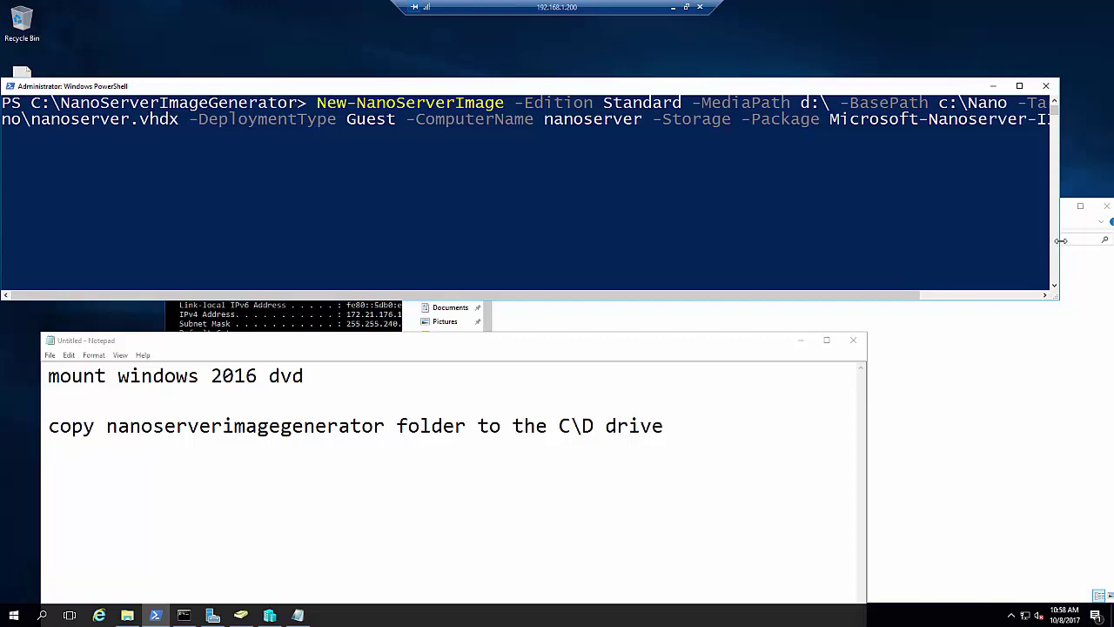
left_click_drag(1059, 228, 1112, 222)
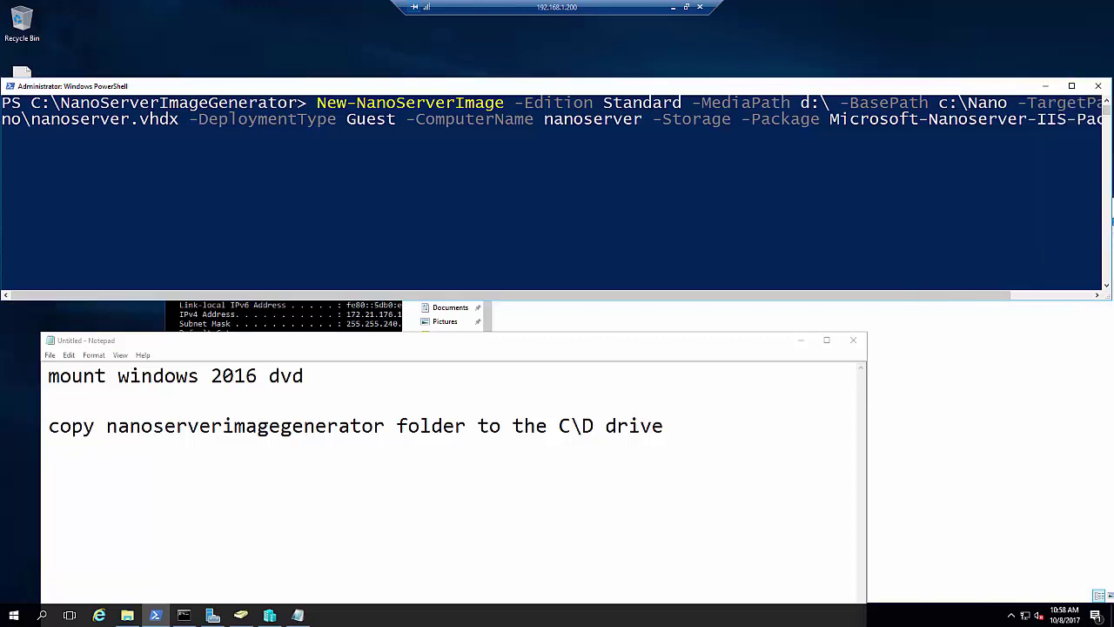
Adjust the console font in its Properties so the whole command fits
right_click(929, 90)
left_click(949, 199)
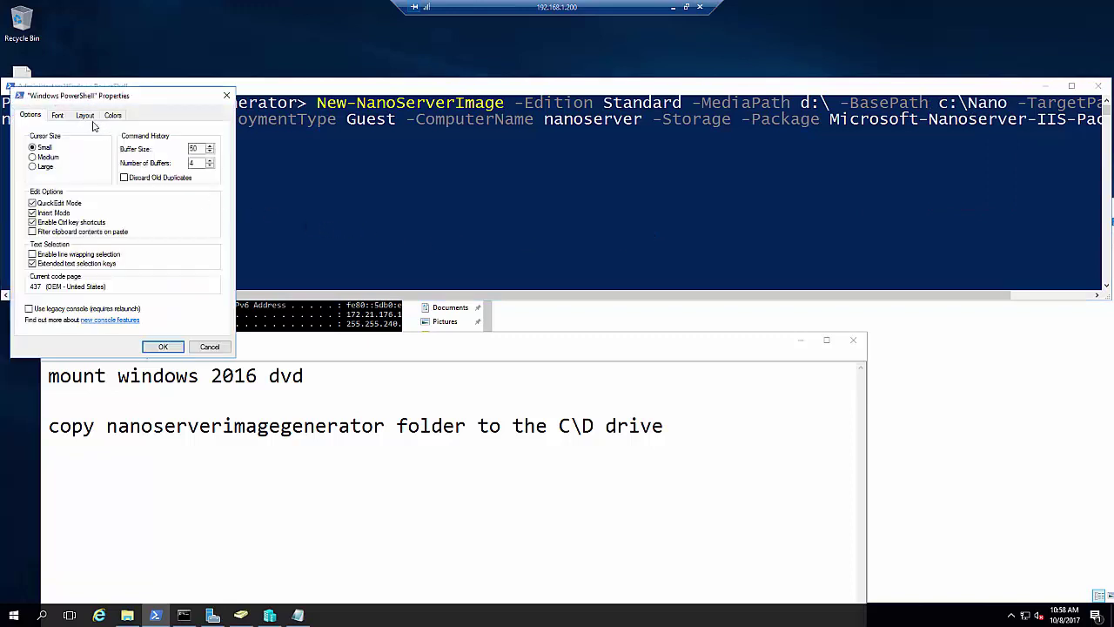
left_click(58, 121)
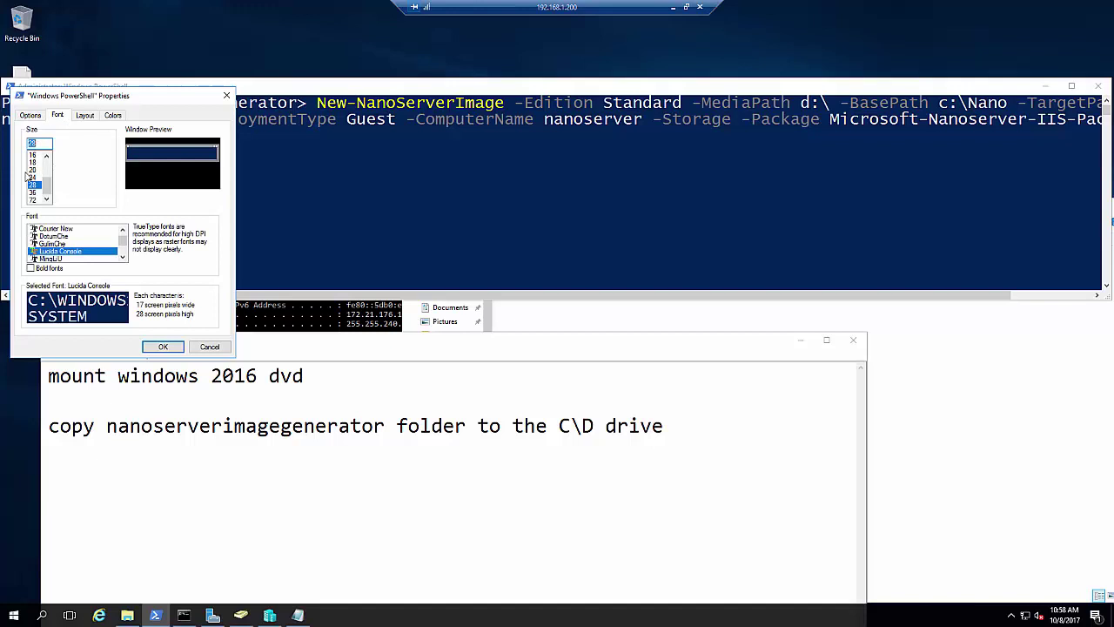
left_click(163, 347)
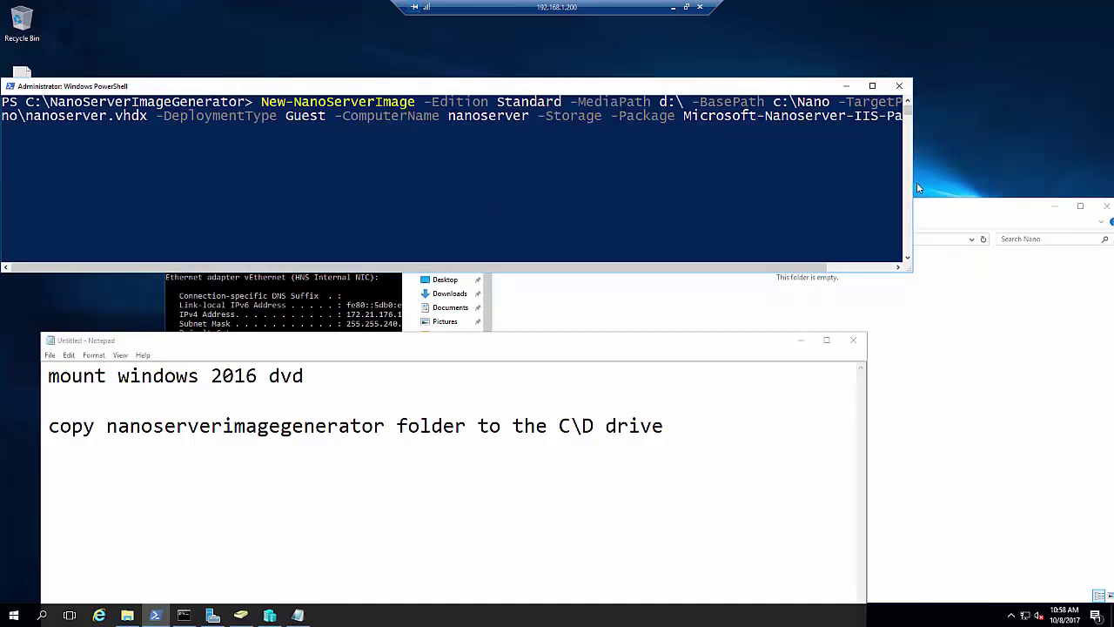
left_click_drag(925, 183, 1039, 187)
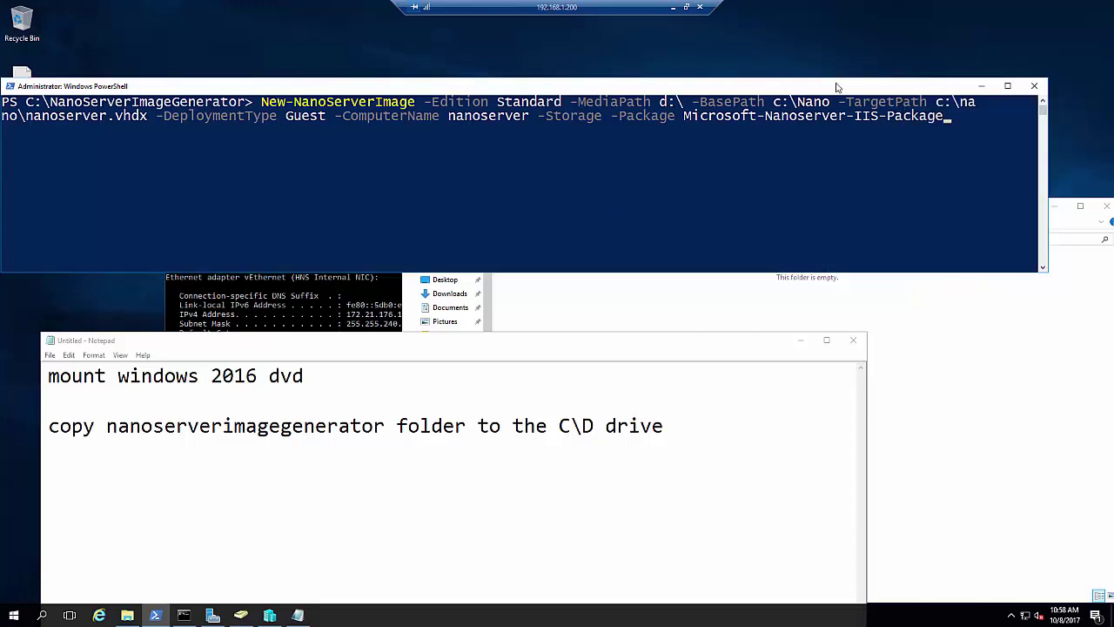
Exit select mode in the repositioned console and run the New-NanoServerImage command
left_click_drag(836, 87, 847, 85)
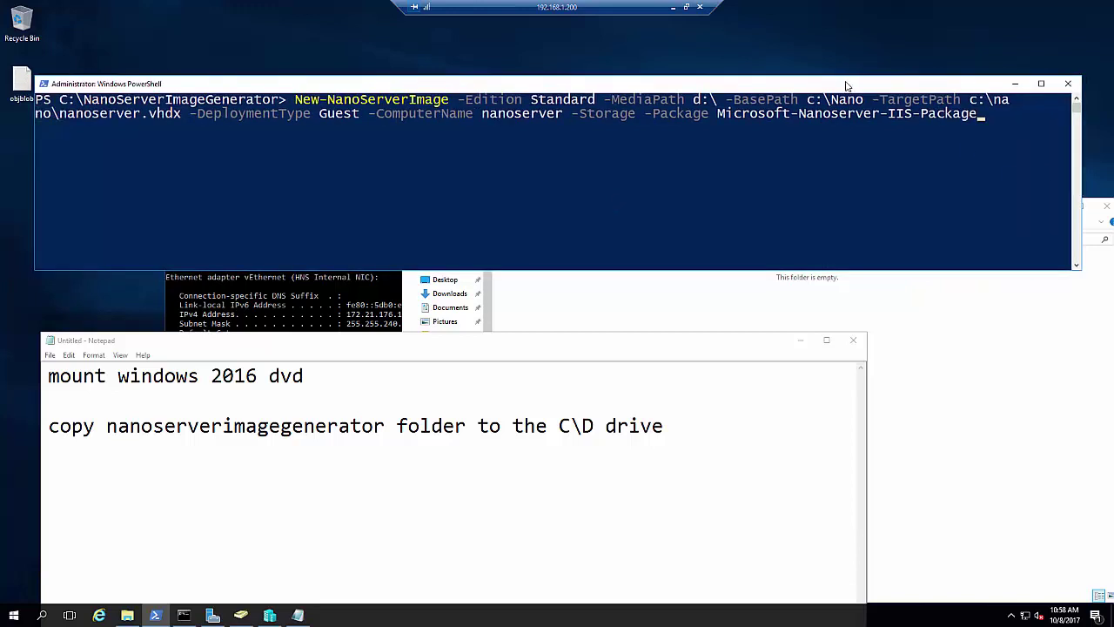
left_click(738, 156)
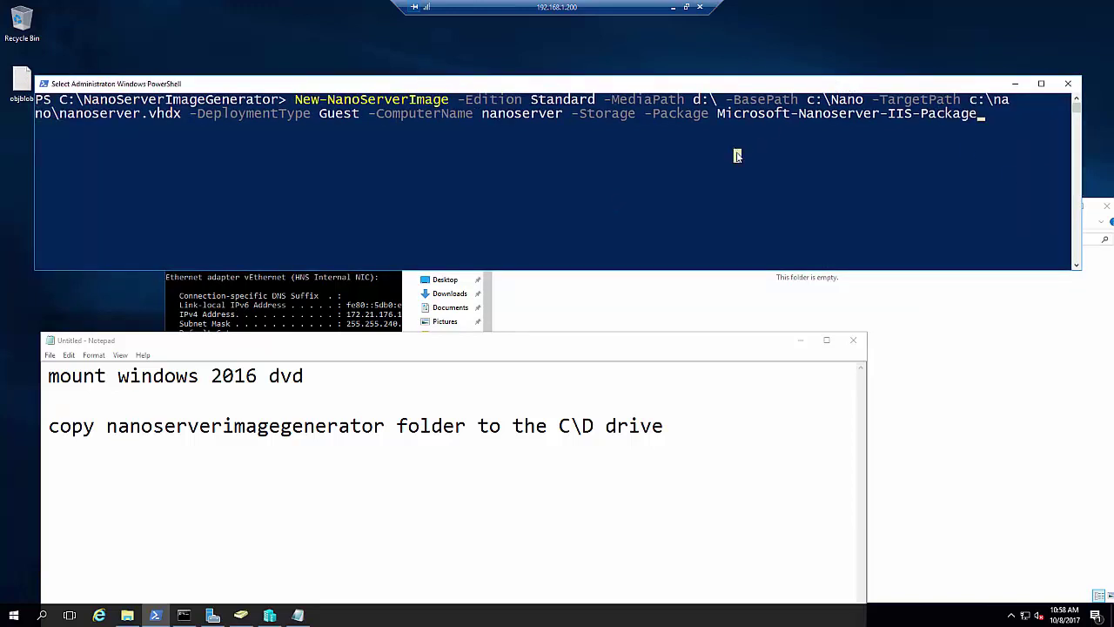
key("Escape")
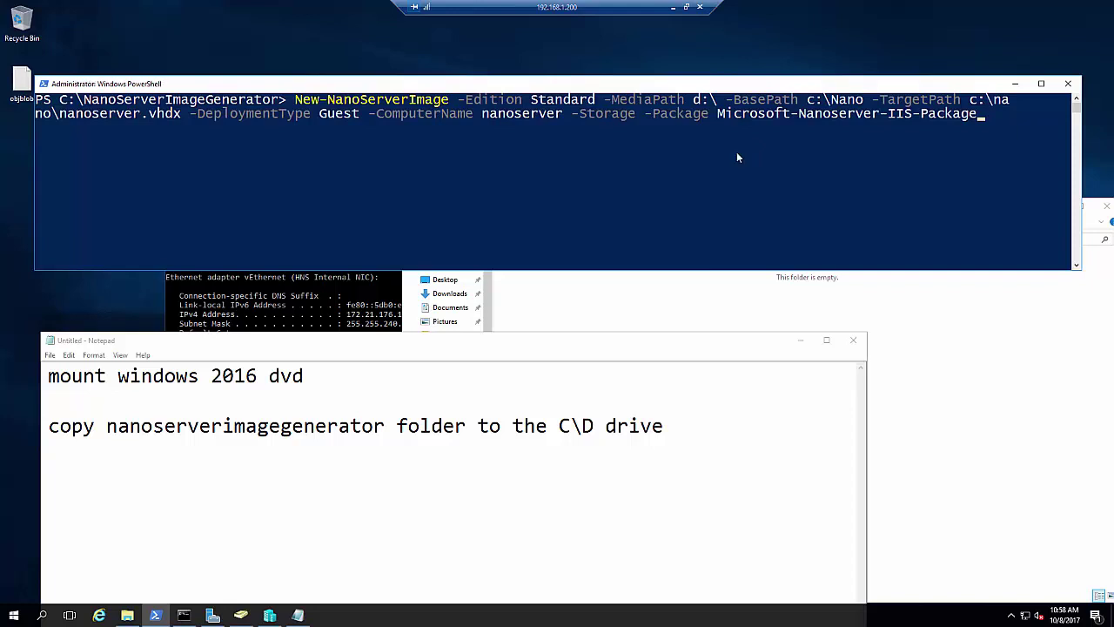
left_click_drag(797, 87, 815, 76)
left_click(868, 130)
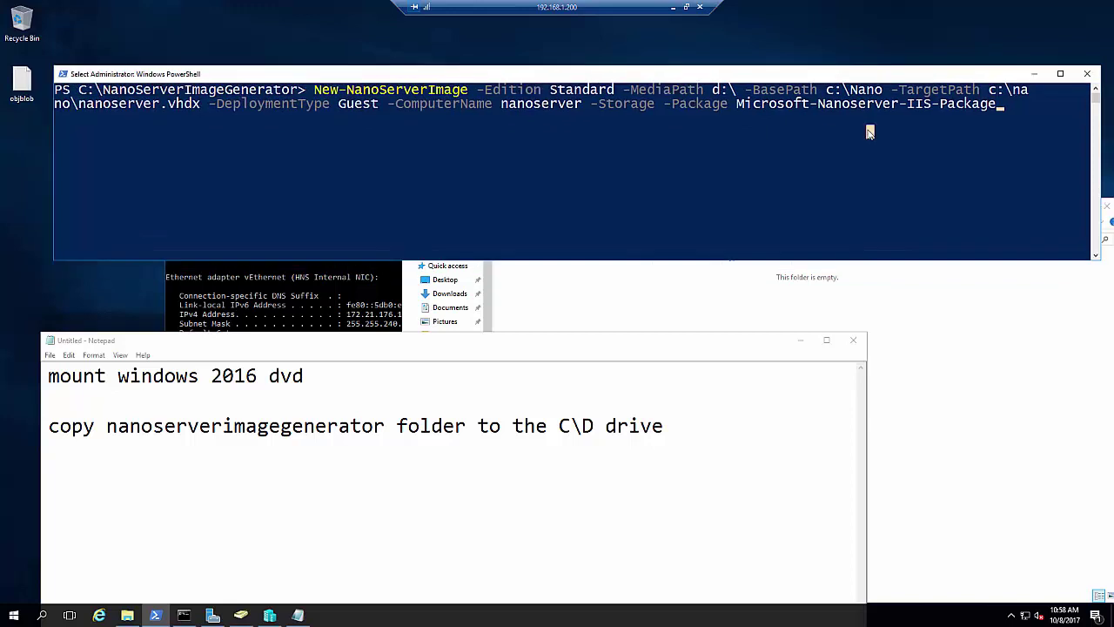
left_click(879, 133)
key("Escape")
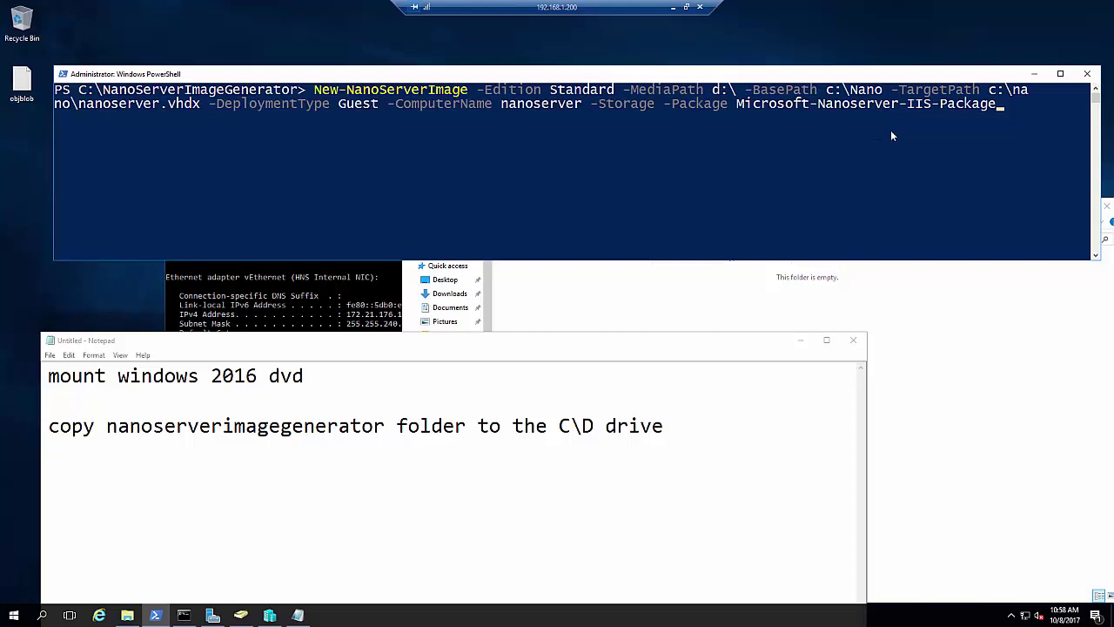
key("Return")
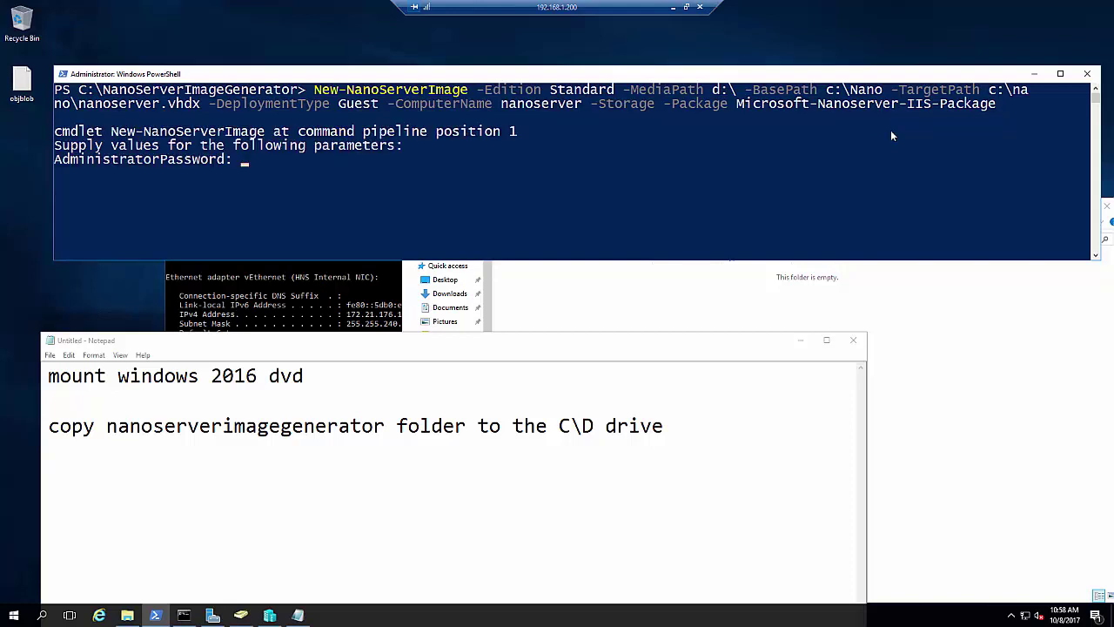
Enter the administrator password, confirm nanoserver.vhdx in C:\Nano, and return to Hyper-V Manager
type("******")
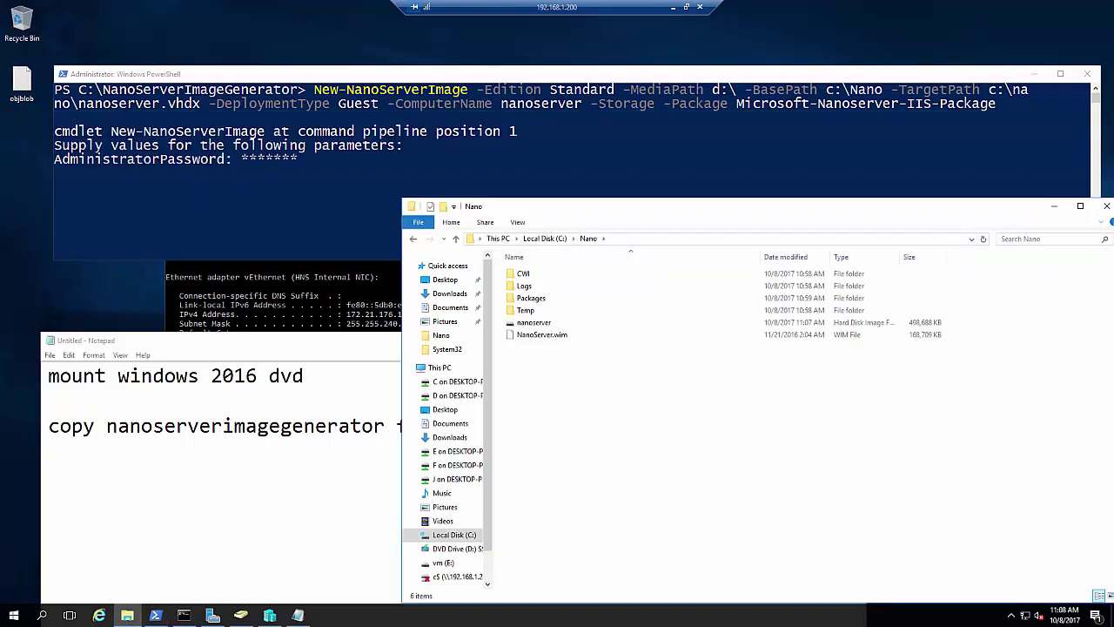
left_click_drag(692, 209, 680, 207)
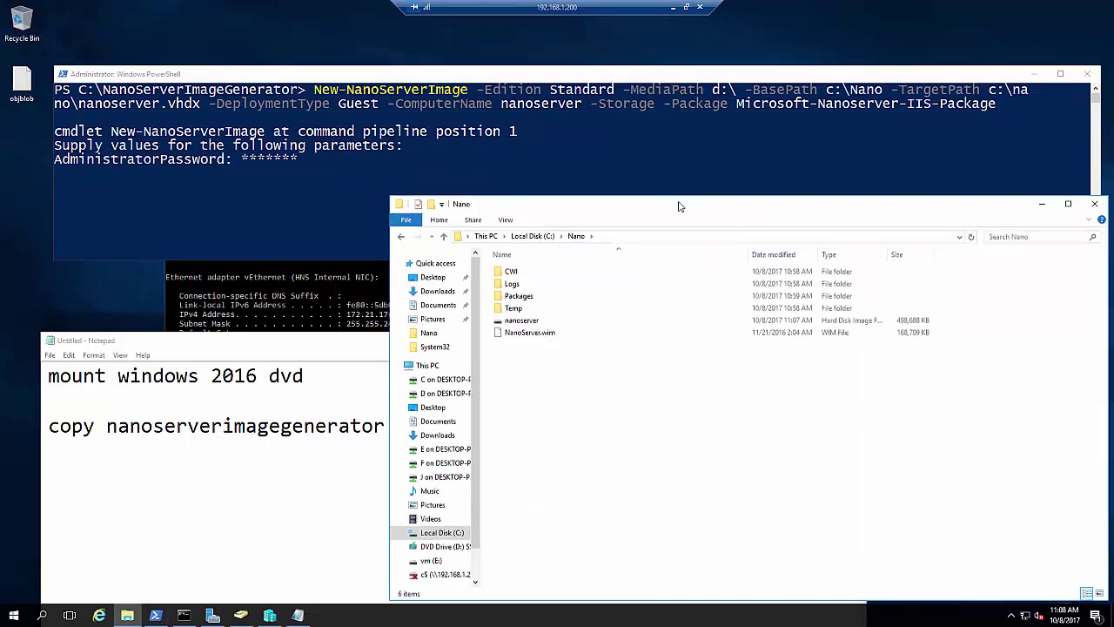
left_click_drag(557, 204, 616, 185)
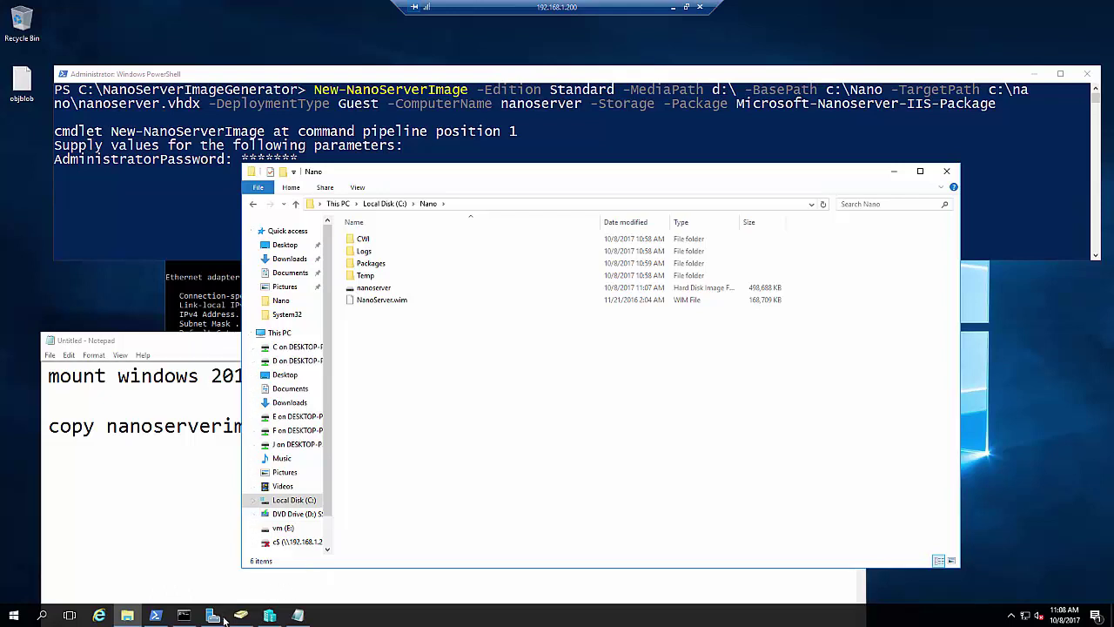
left_click(265, 616)
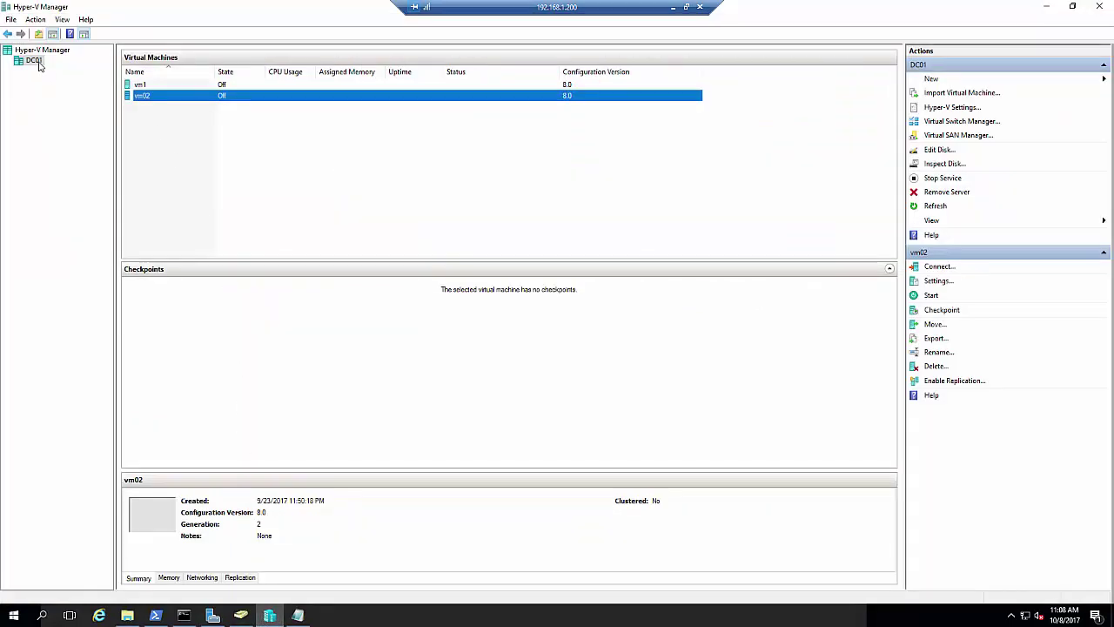
Start a new virtual machine on DC01 named nanoserver, stored in a different location
right_click(38, 61)
mouse_move(56, 69)
left_click(198, 70)
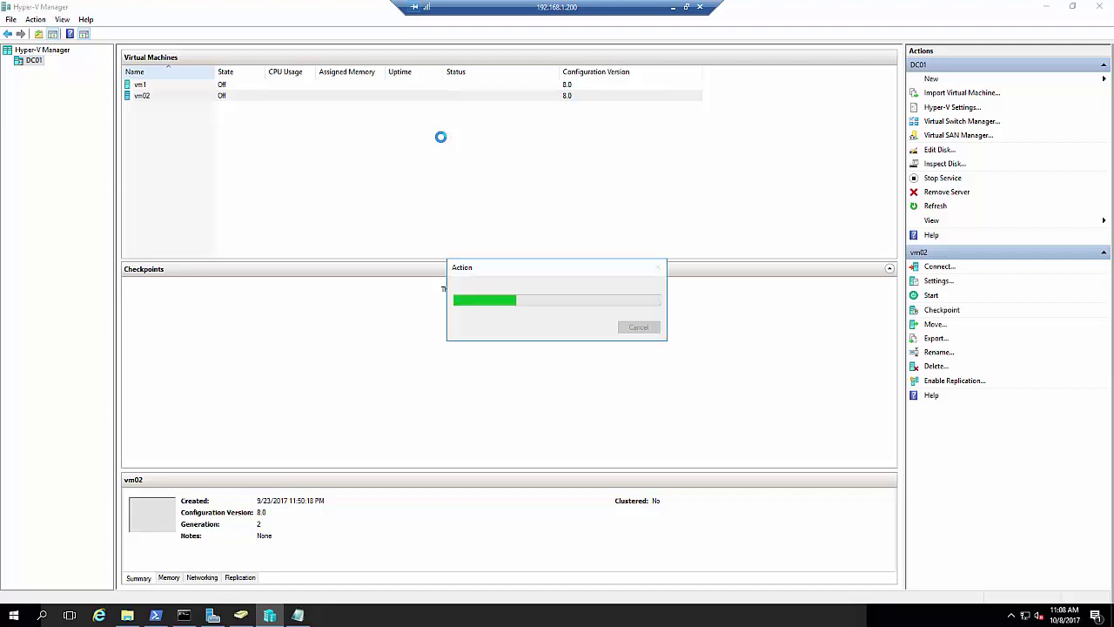
left_click(635, 438)
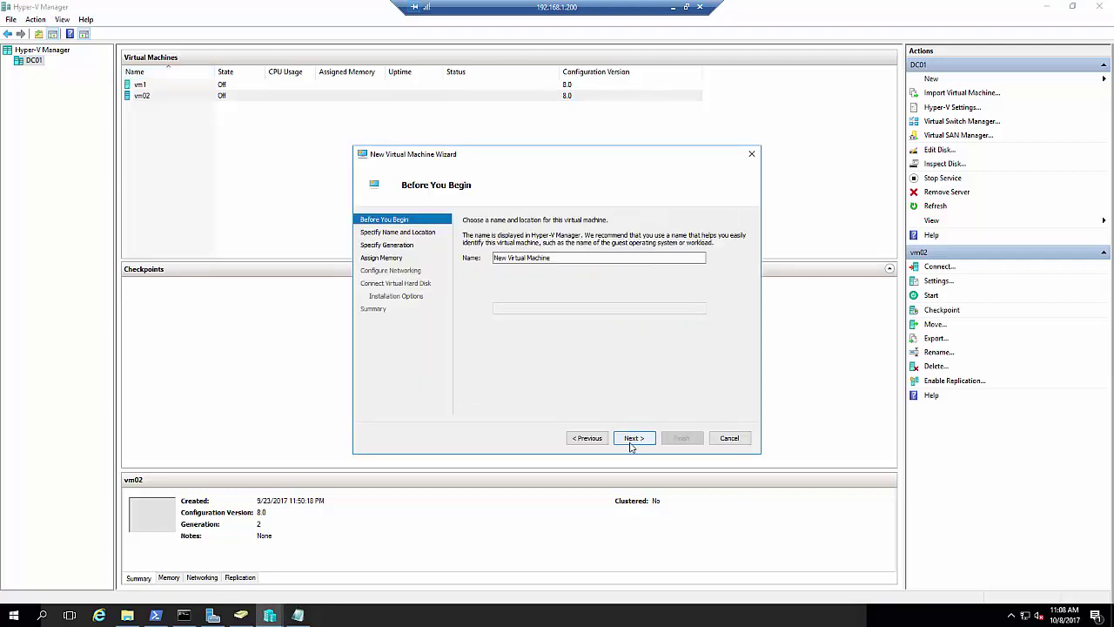
type("nanoserver")
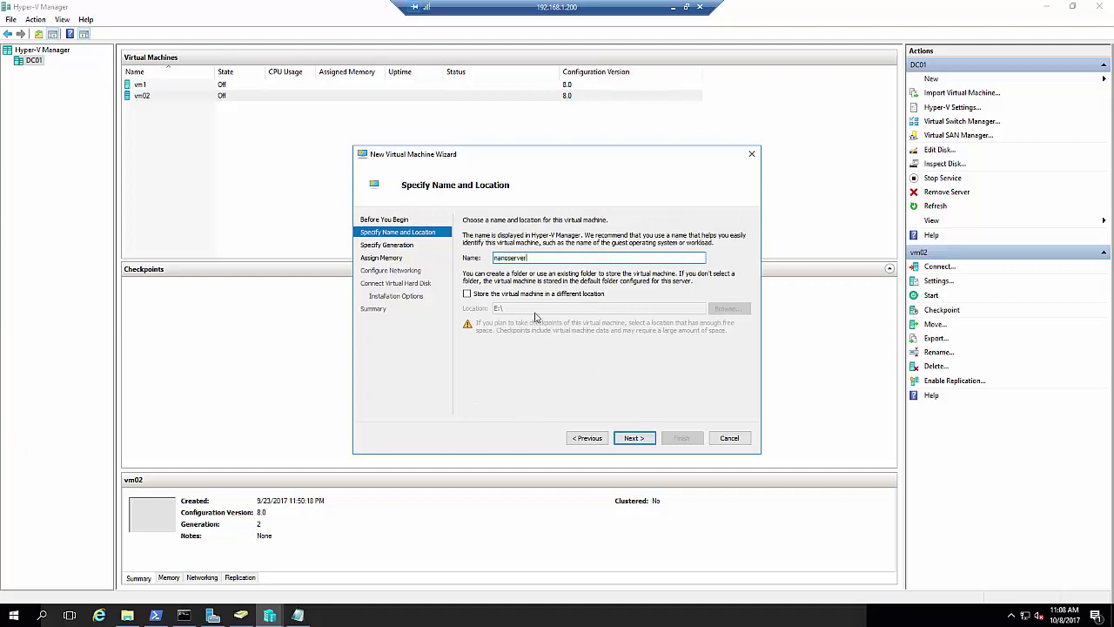
left_click(572, 300)
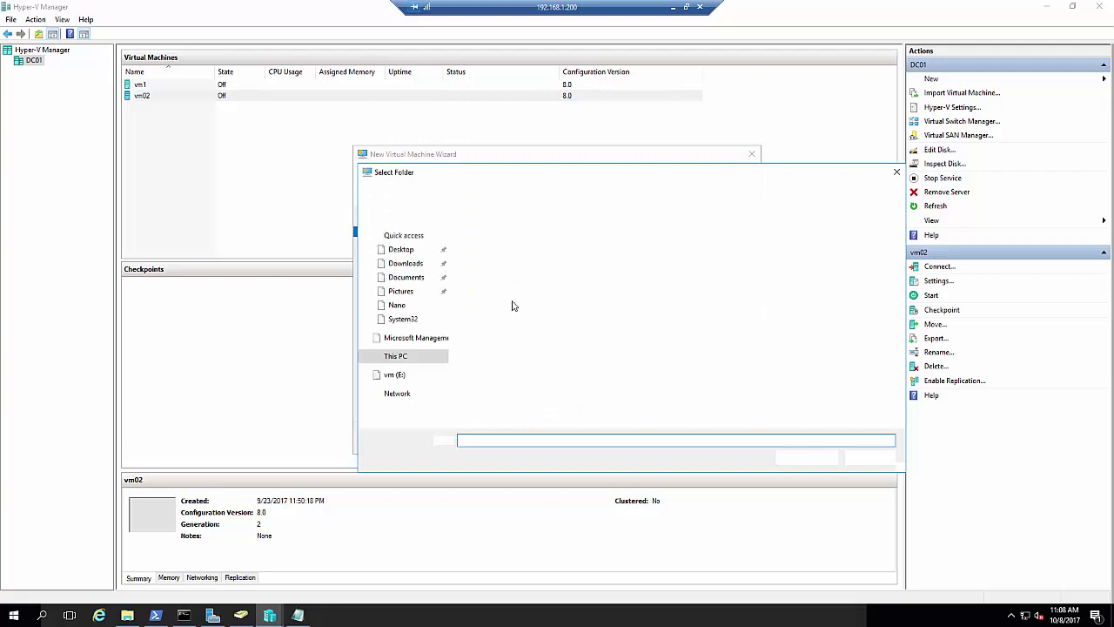
Create a nanoserver folder on drive E: and use it as the VM location
left_click(398, 375)
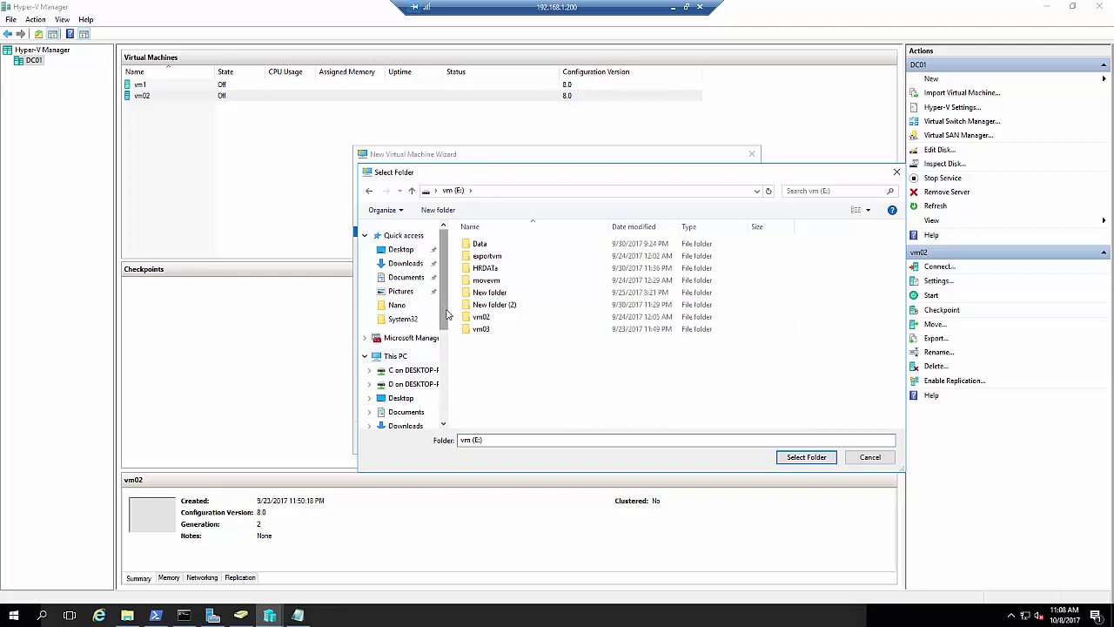
scroll(410, 365, "down", 4)
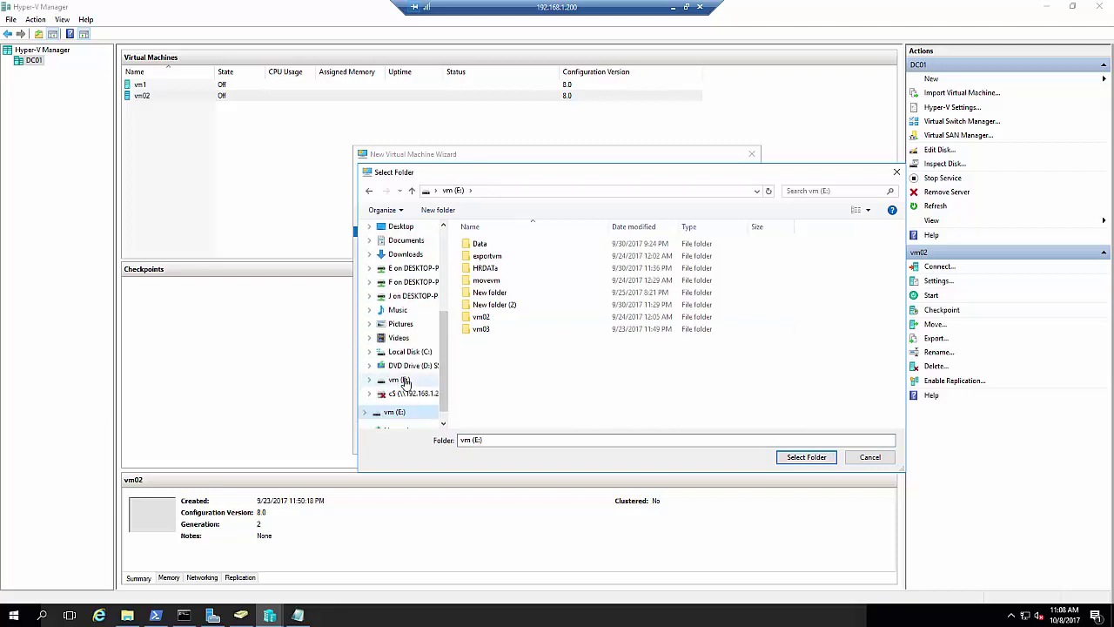
left_click(404, 381)
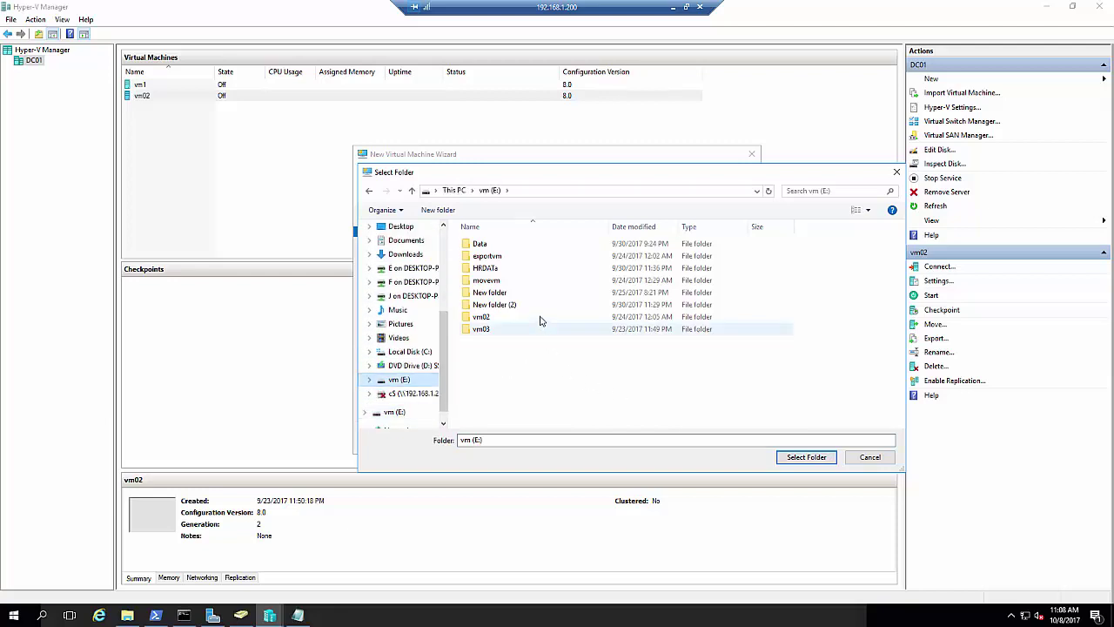
left_click(438, 210)
type("nanos")
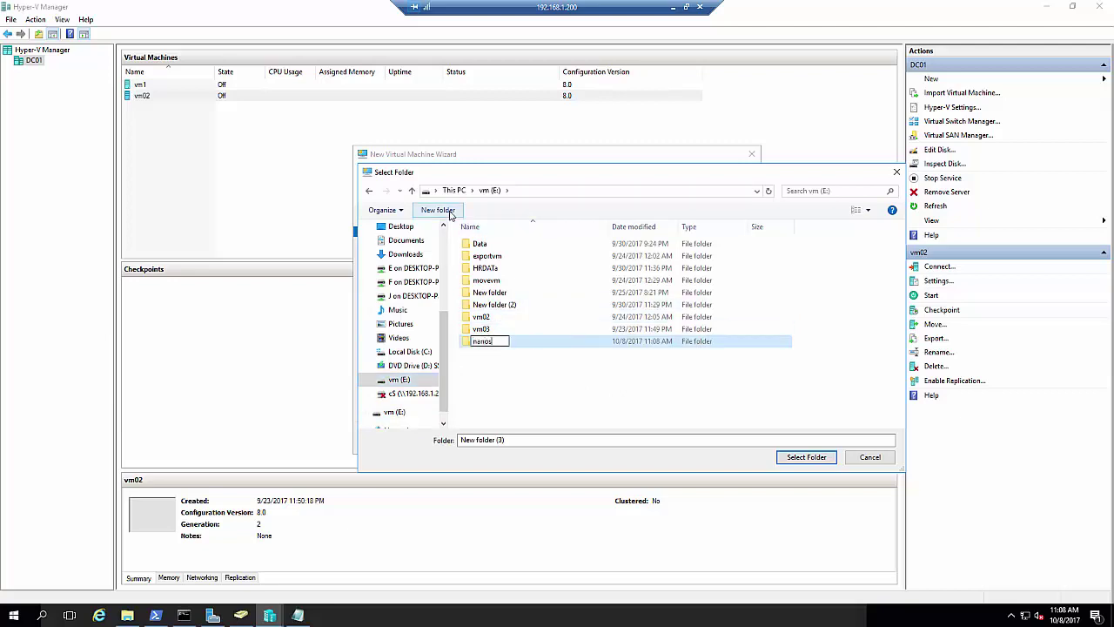
type("erver")
key("Return")
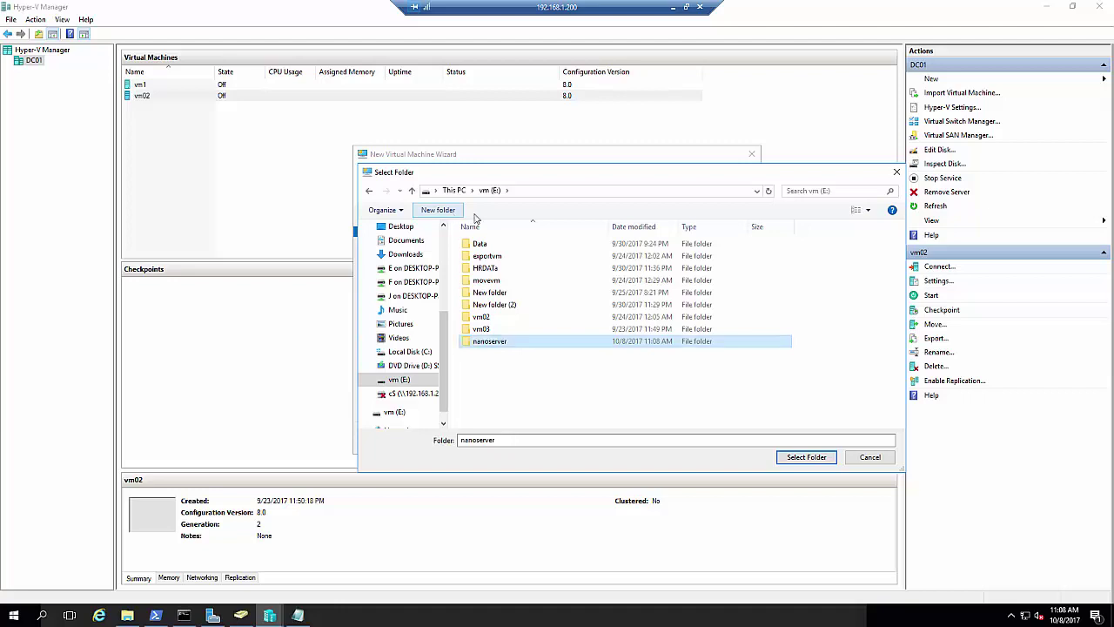
key("Return")
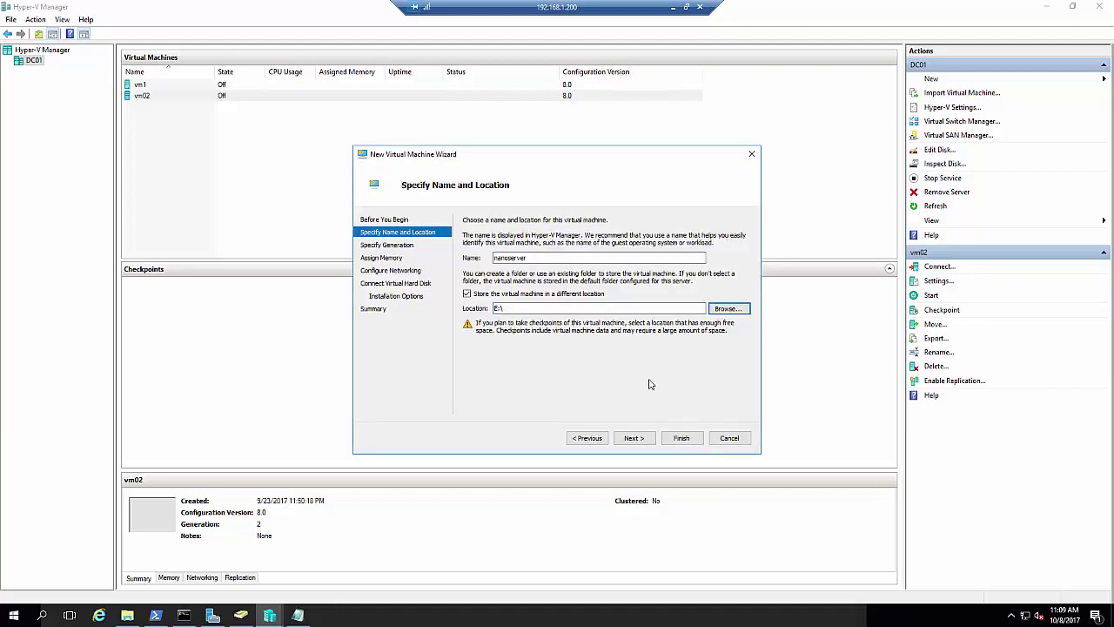
Make the VM Generation 2 with 512 MB memory, connected to the vmnetwork switch
left_click(633, 438)
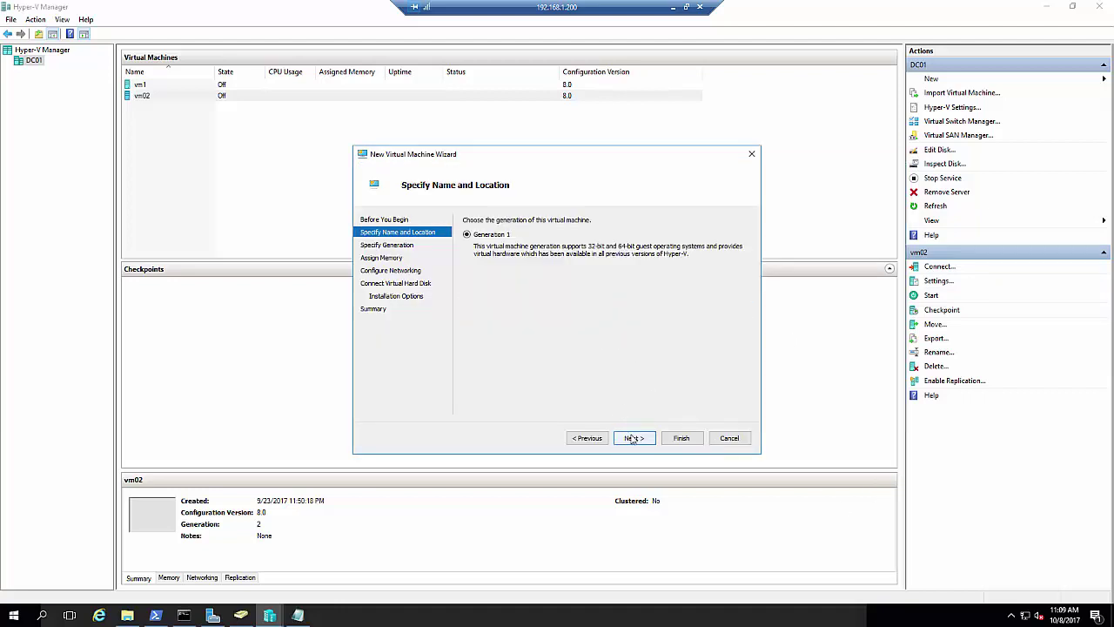
left_click(490, 269)
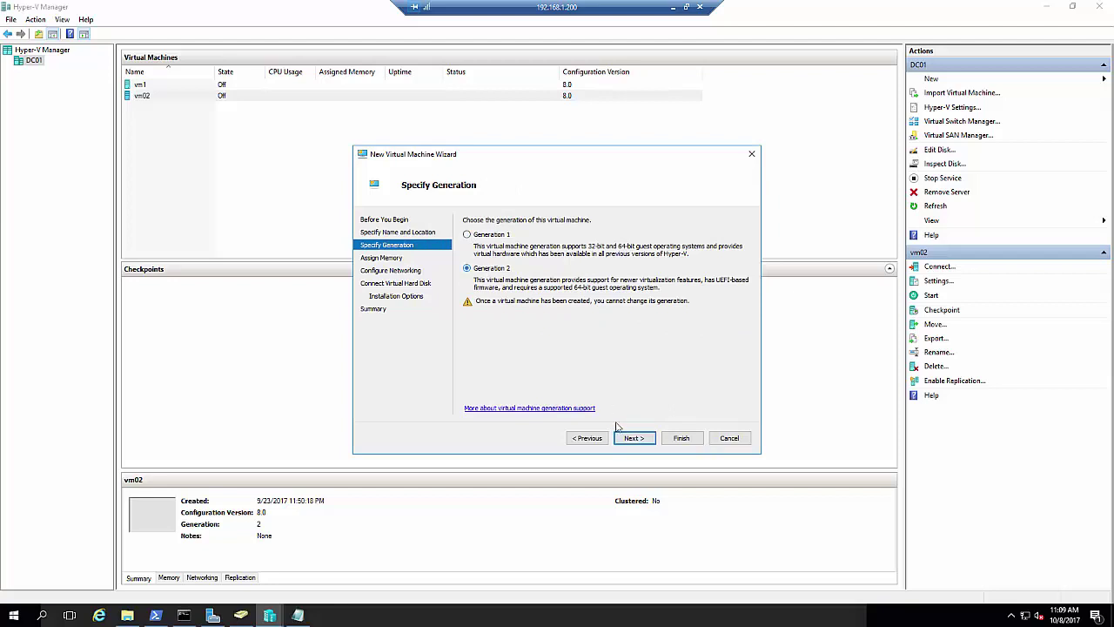
left_click(633, 438)
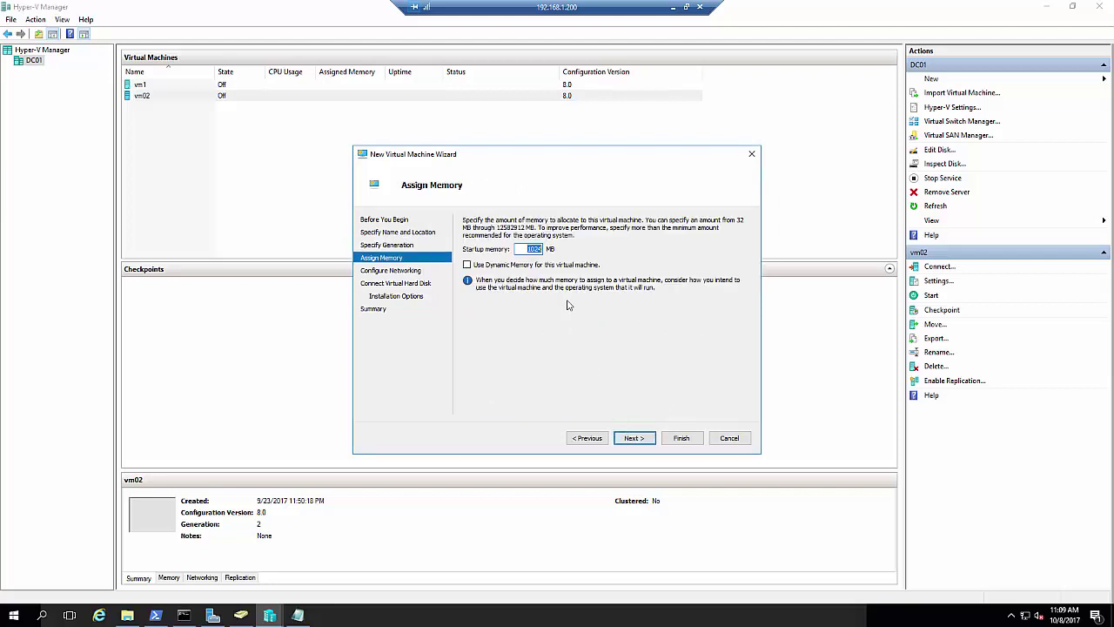
type("512")
left_click(635, 438)
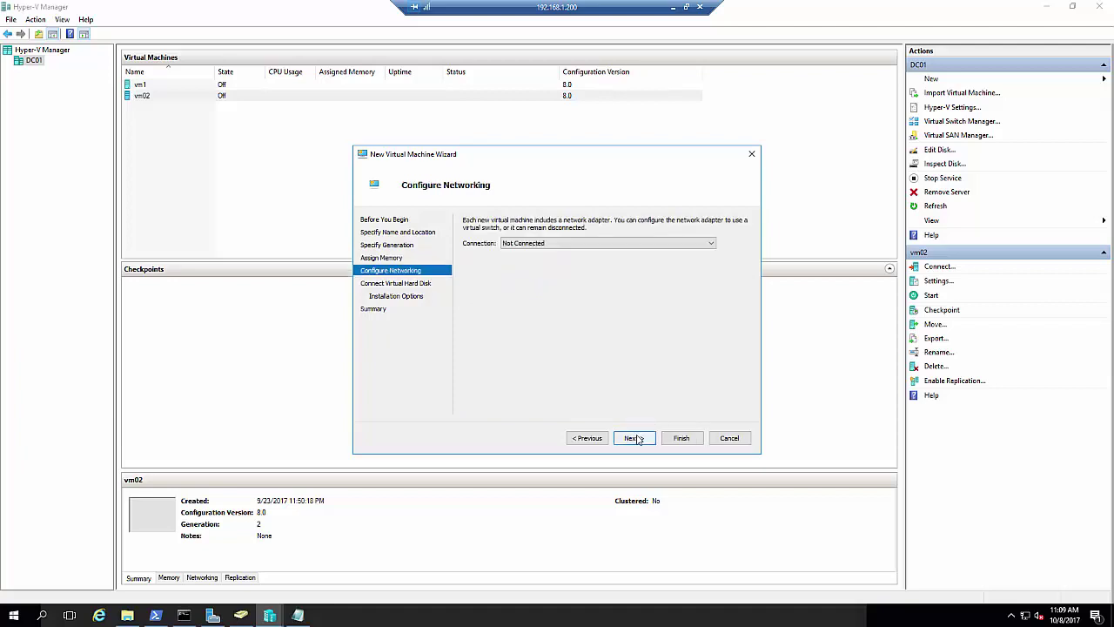
left_click(601, 246)
left_click(582, 269)
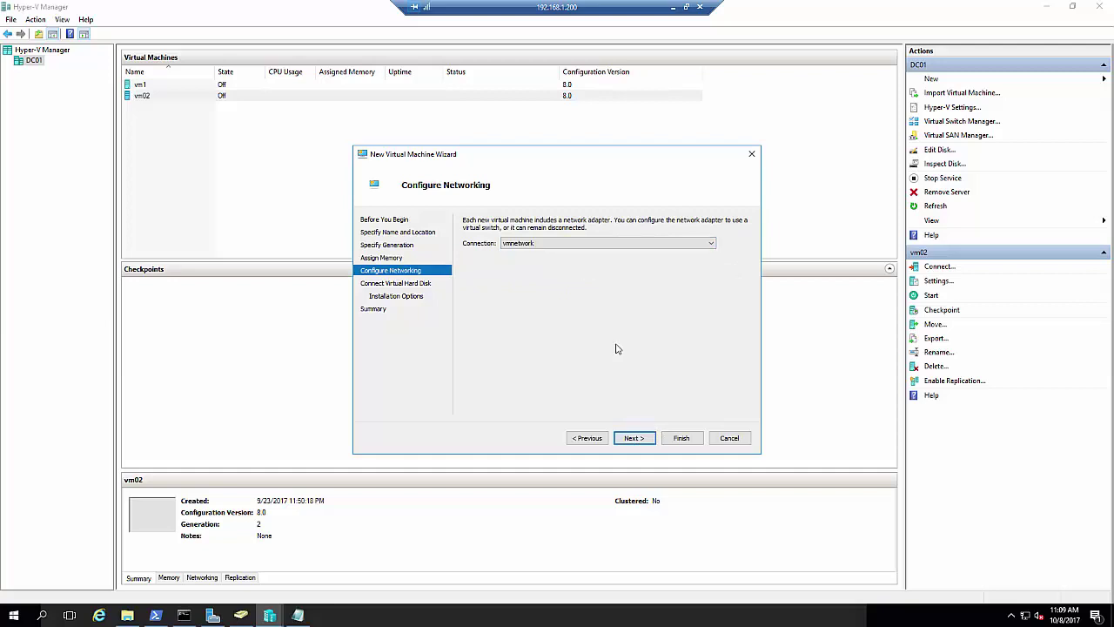
left_click(629, 438)
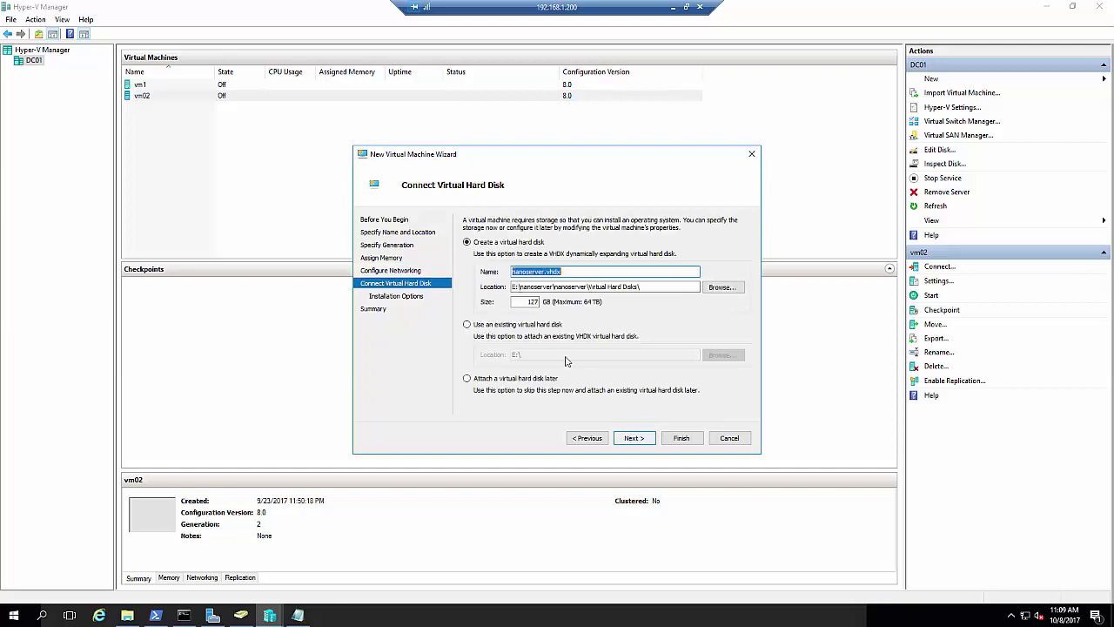
Attach the existing nanoserver.vhdx disk from the Nano folder and reach the summary page
left_click(507, 325)
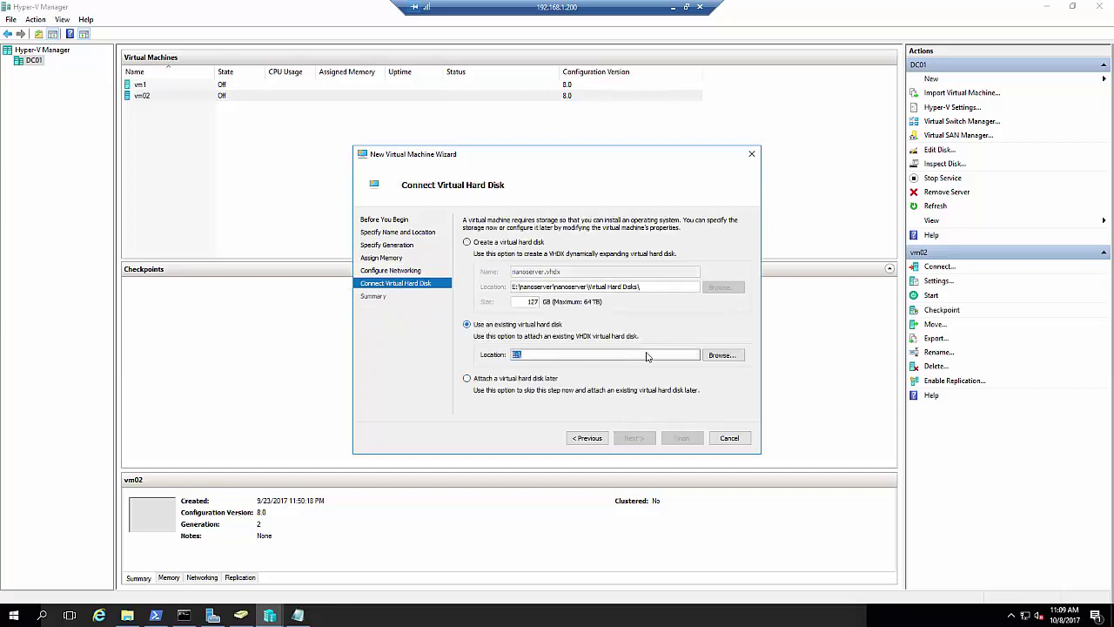
left_click(730, 359)
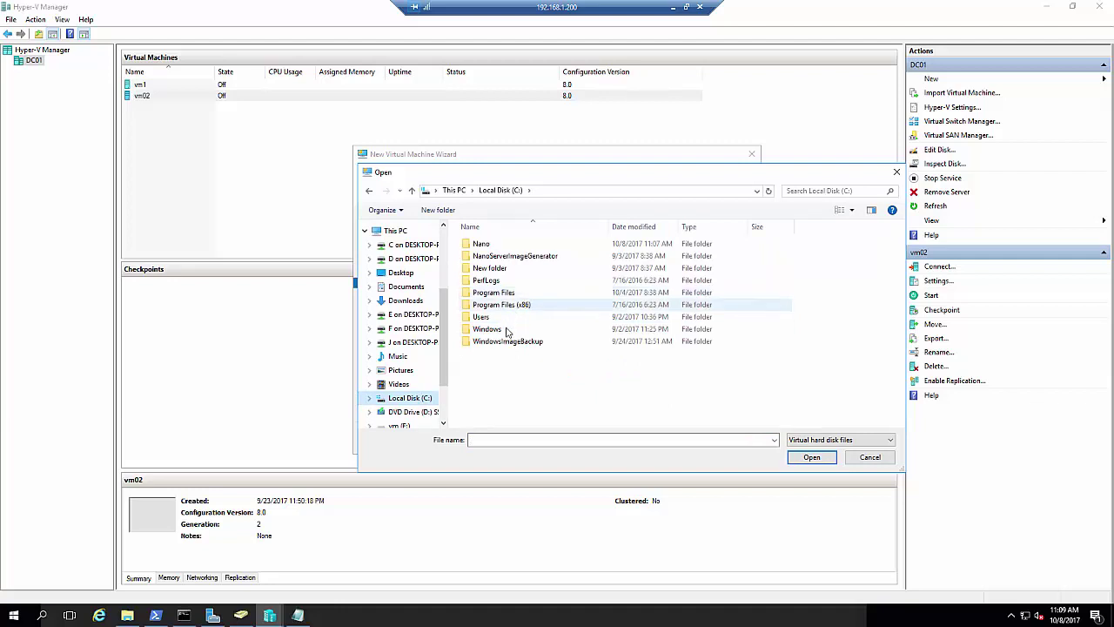
double_click(488, 246)
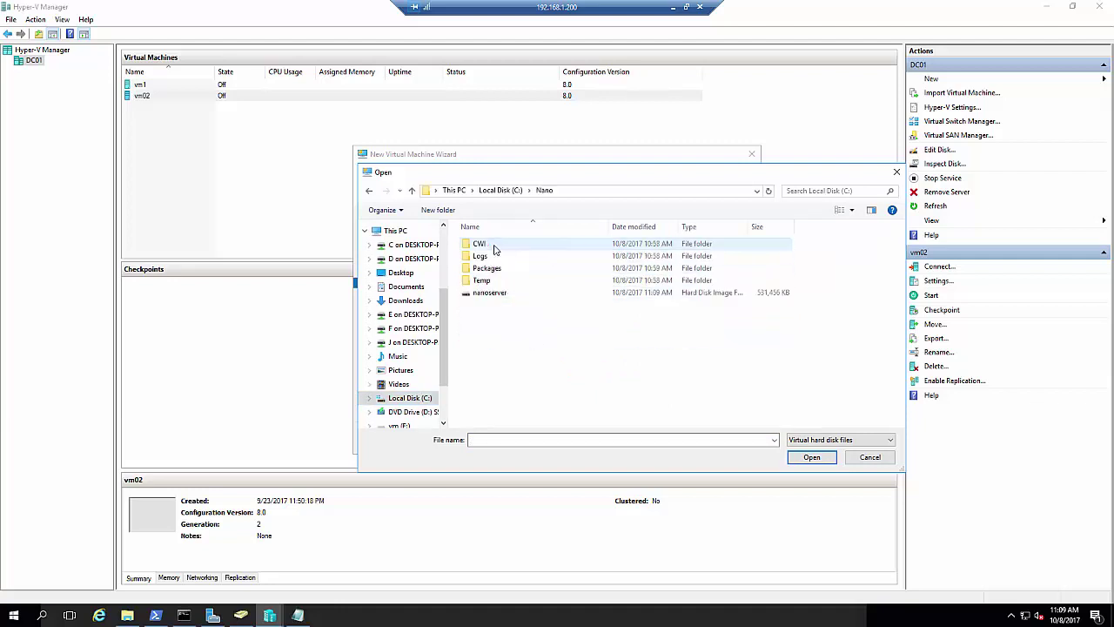
double_click(532, 292)
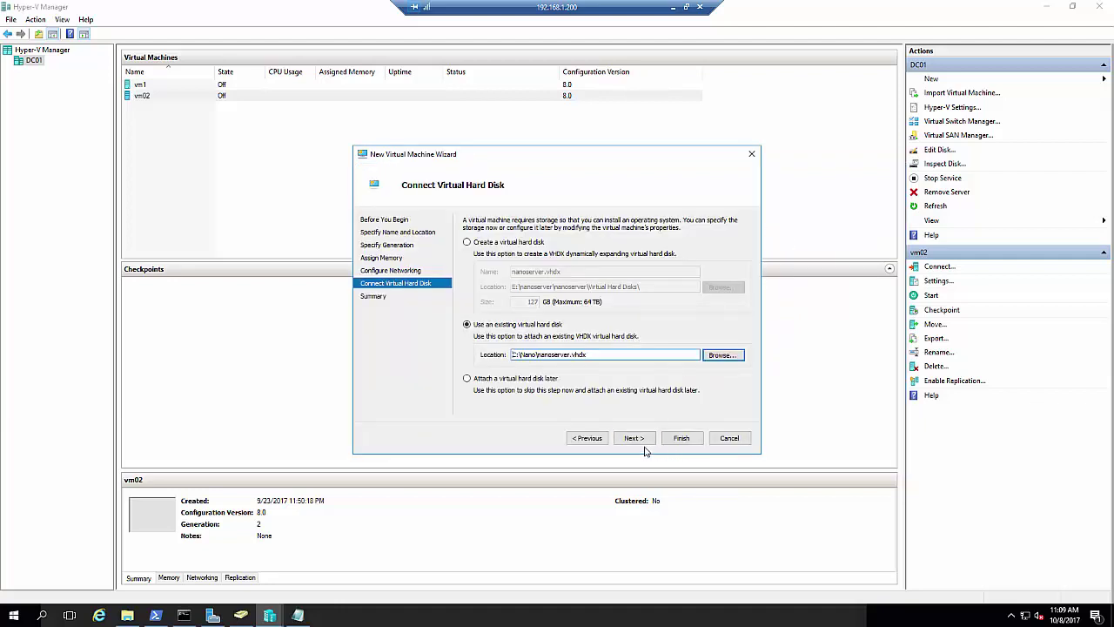
left_click(634, 438)
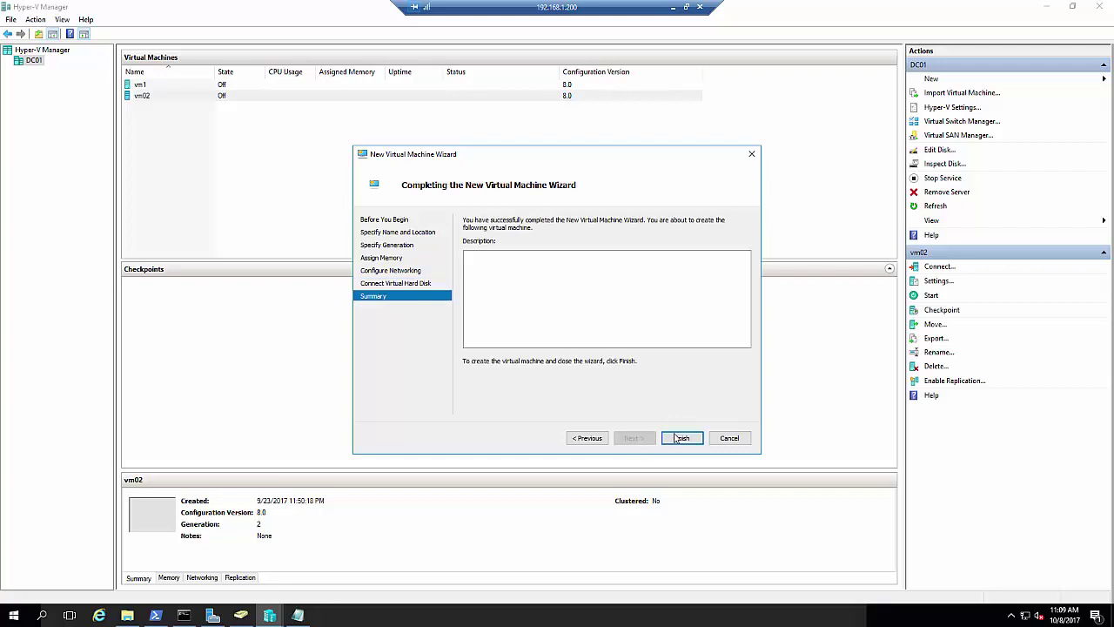
Finish the wizard and start the nanoserver virtual machine
left_click(678, 440)
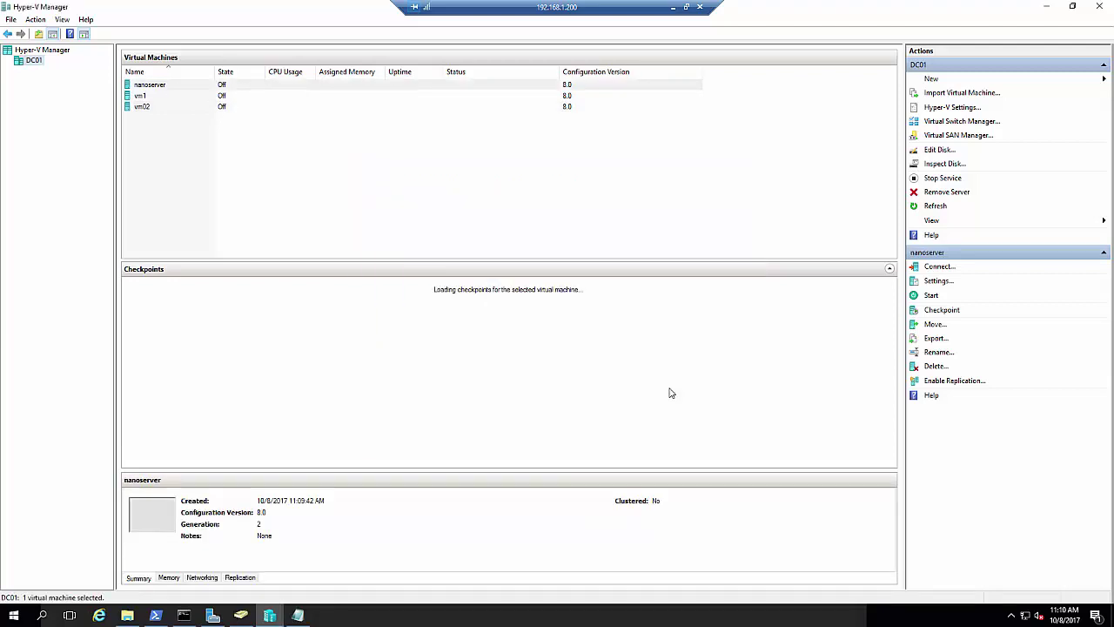
right_click(151, 85)
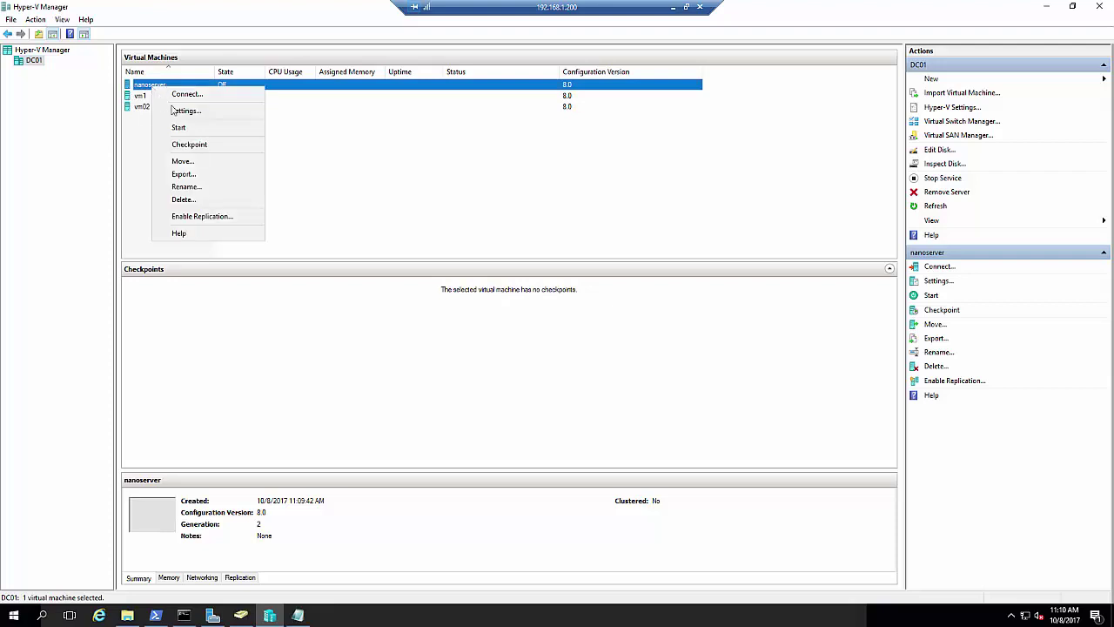
left_click(183, 127)
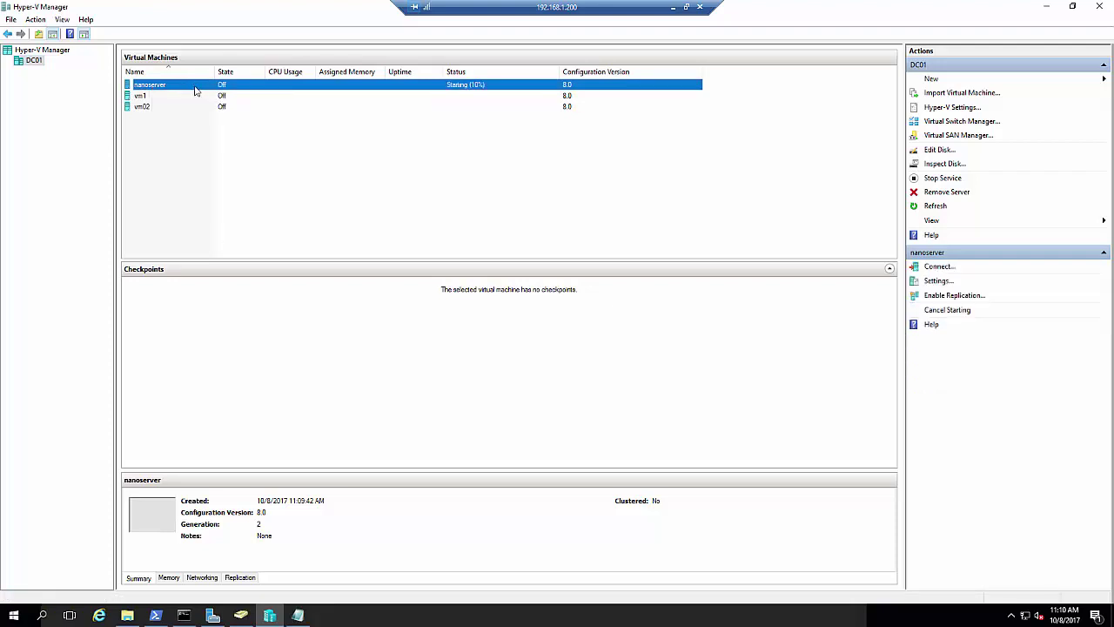
Connect to the nanoserver VM's console from its context menu
right_click(193, 84)
right_click(181, 86)
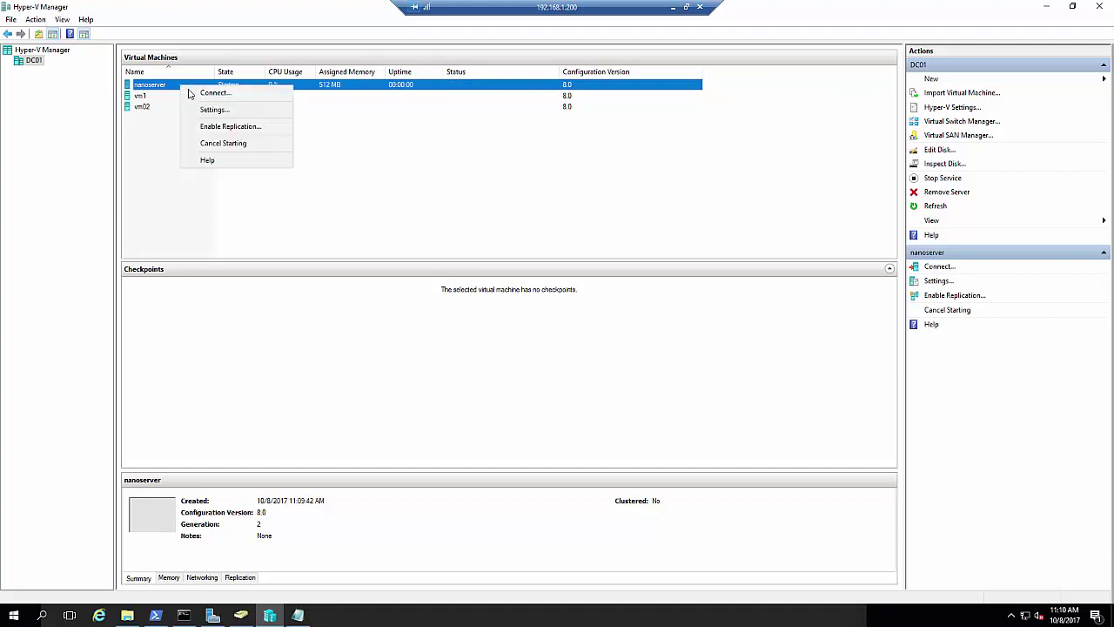
left_click(228, 95)
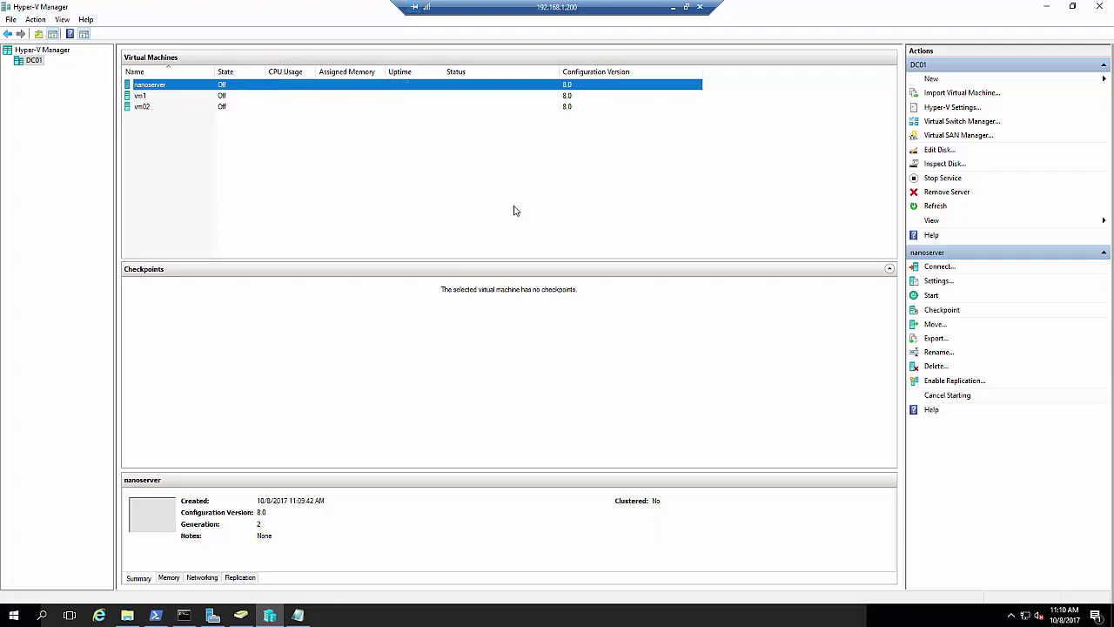
right_click(277, 89)
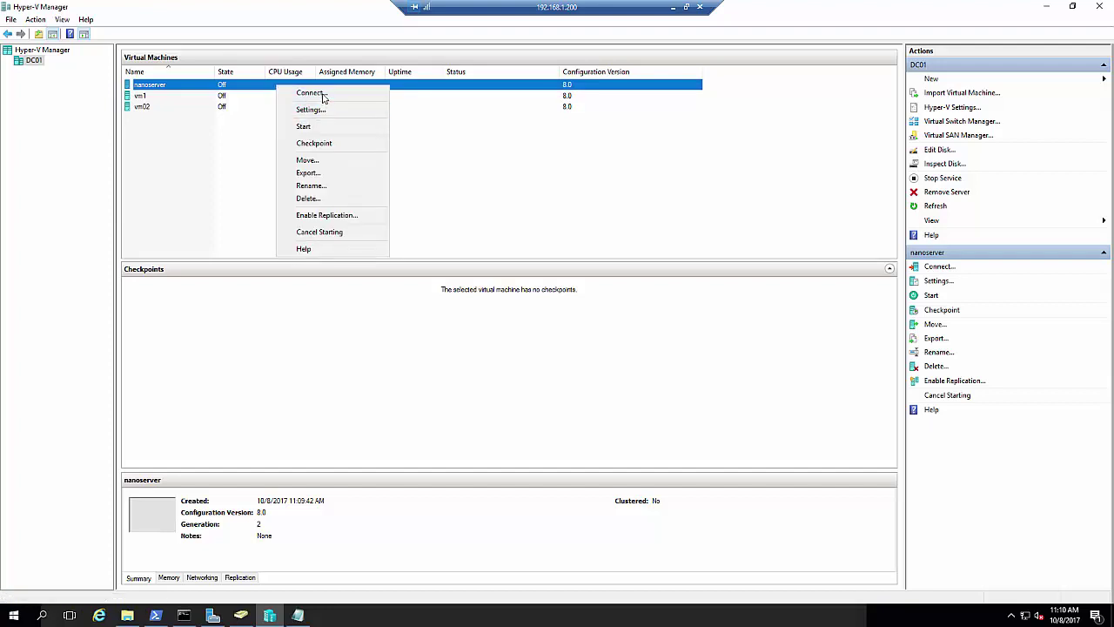
left_click(311, 93)
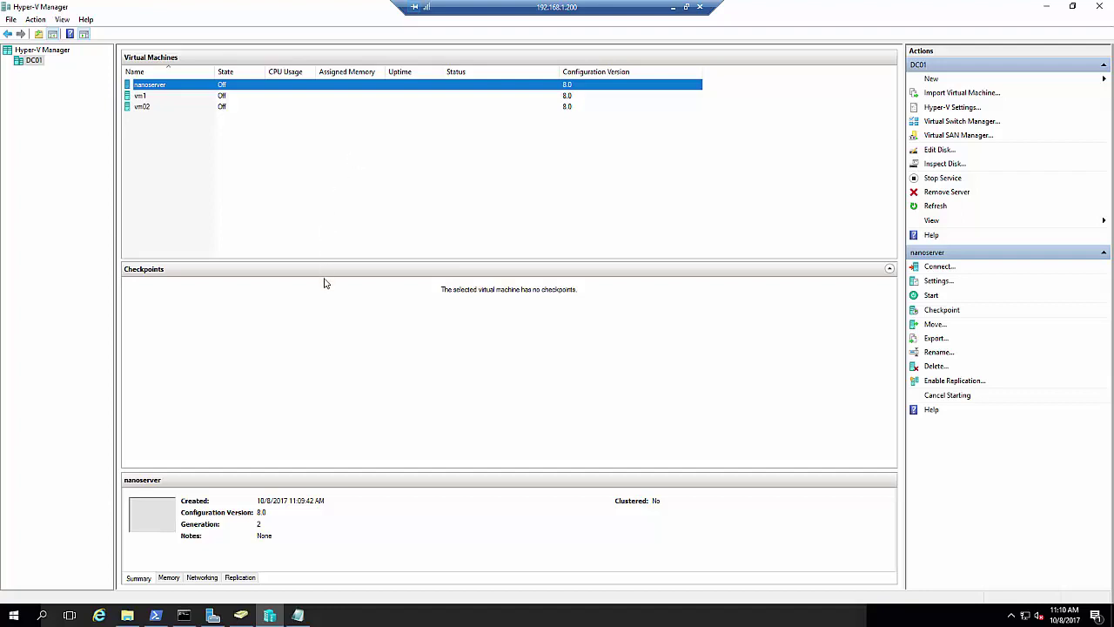
Move Hyper-V Manager aside and check New-NanoServerImage progress in PowerShell
left_click(1072, 8)
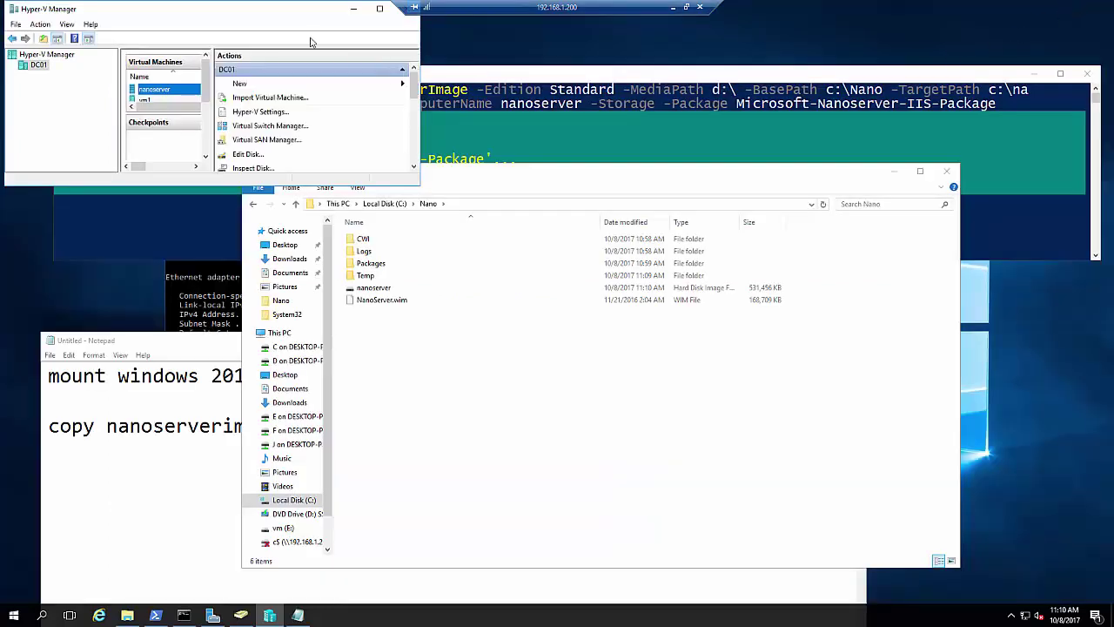
left_click_drag(290, 12, 384, 99)
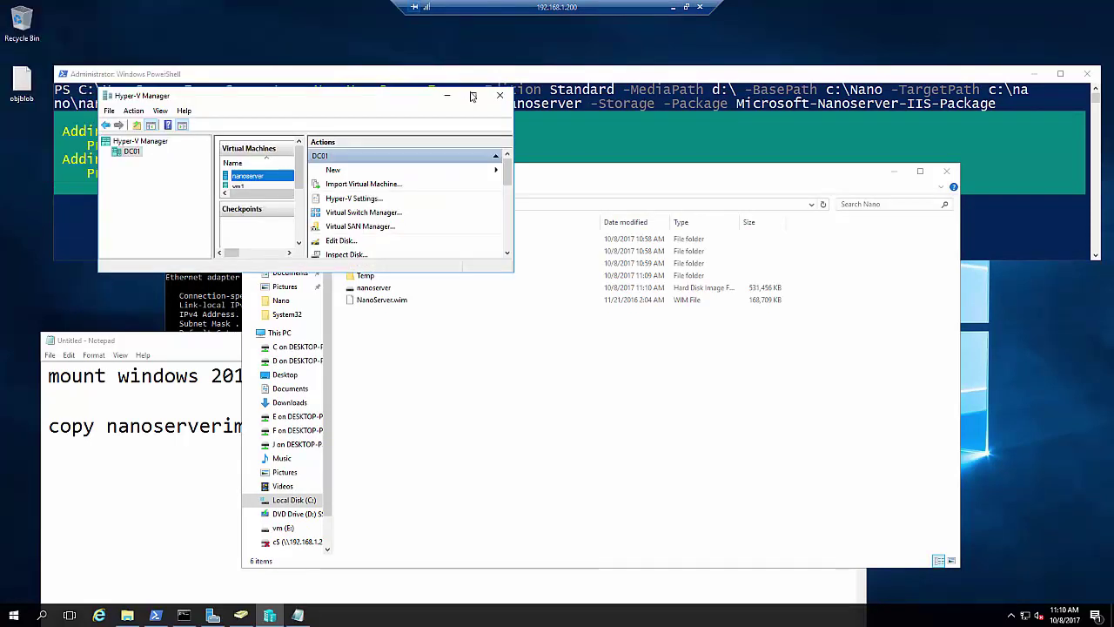
left_click(586, 79)
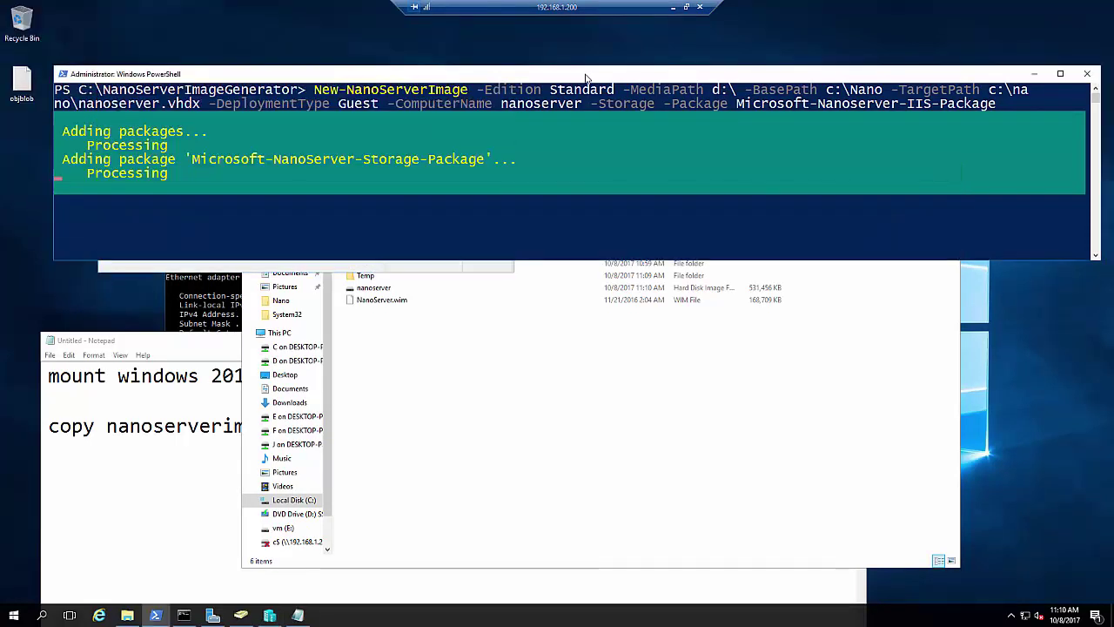
left_click(447, 228)
Dismiss the disk-in-use VM start error and bring Hyper-V Manager back
left_click(270, 615)
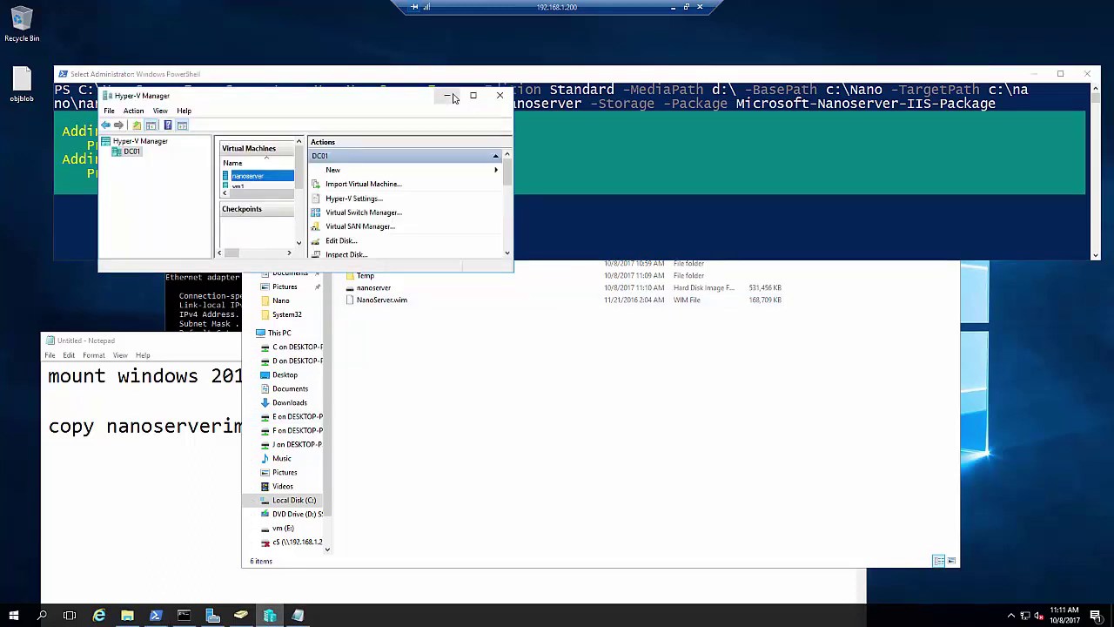
left_click(448, 96)
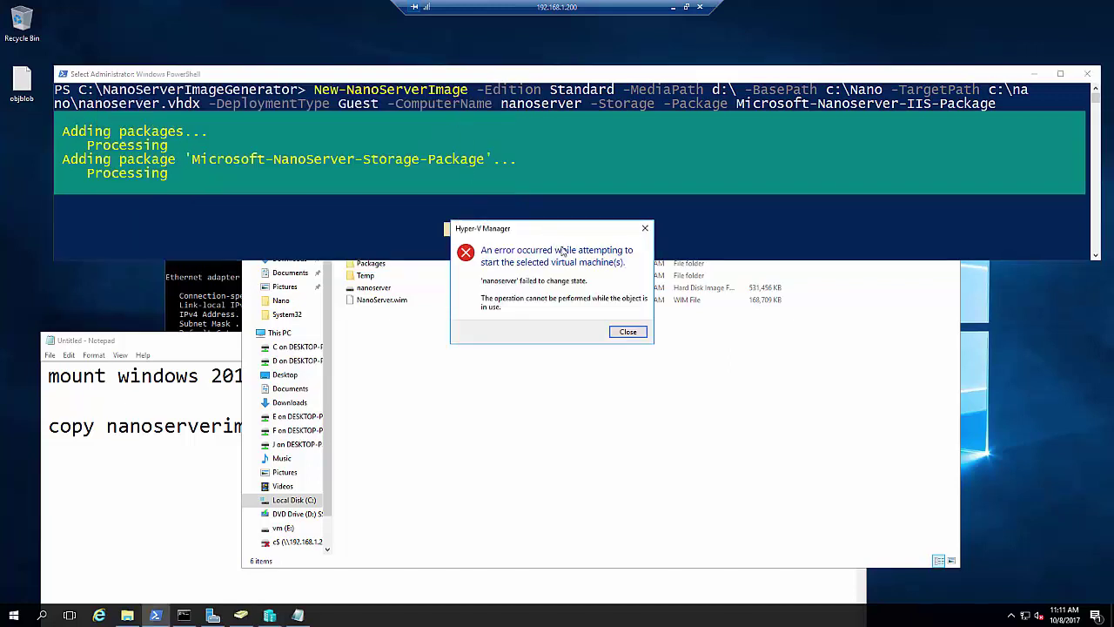
left_click(627, 332)
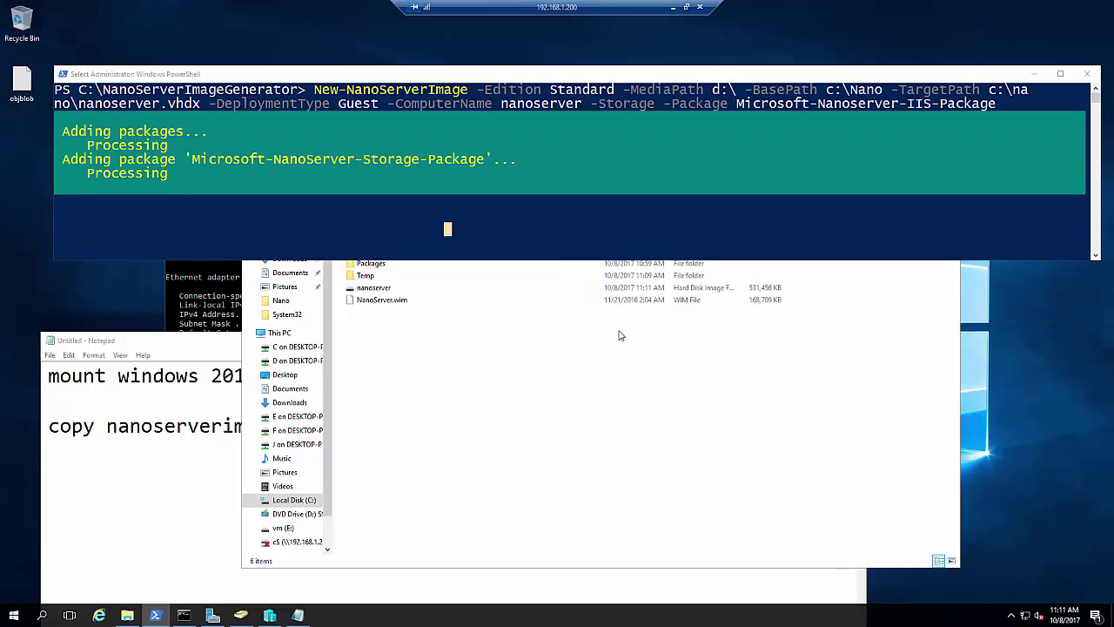
left_click(487, 233)
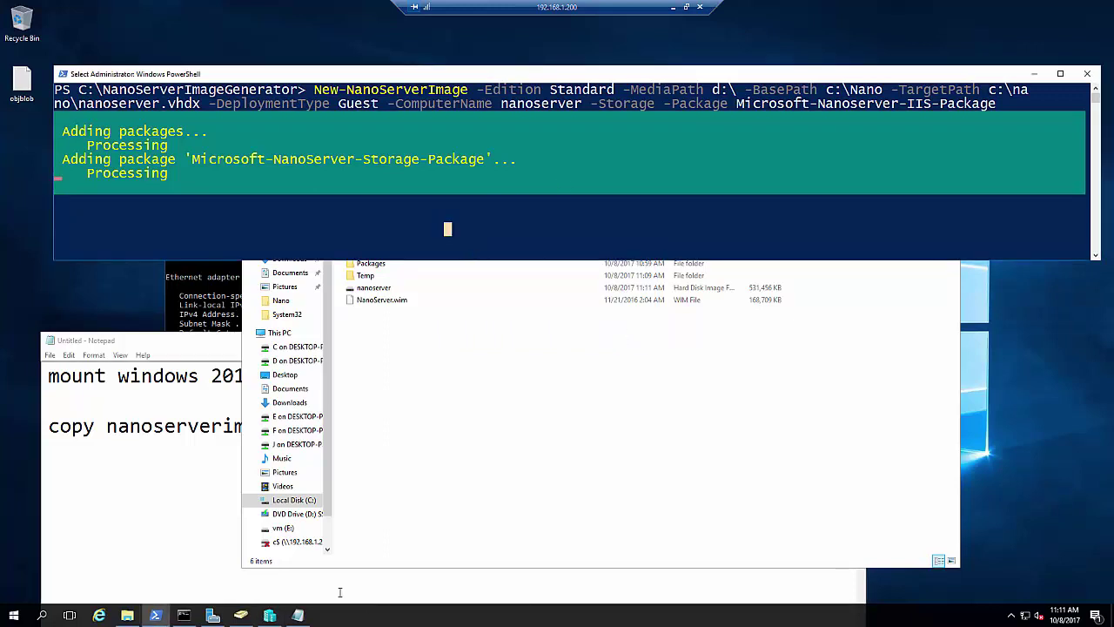
mouse_move(252, 618)
left_click(276, 595)
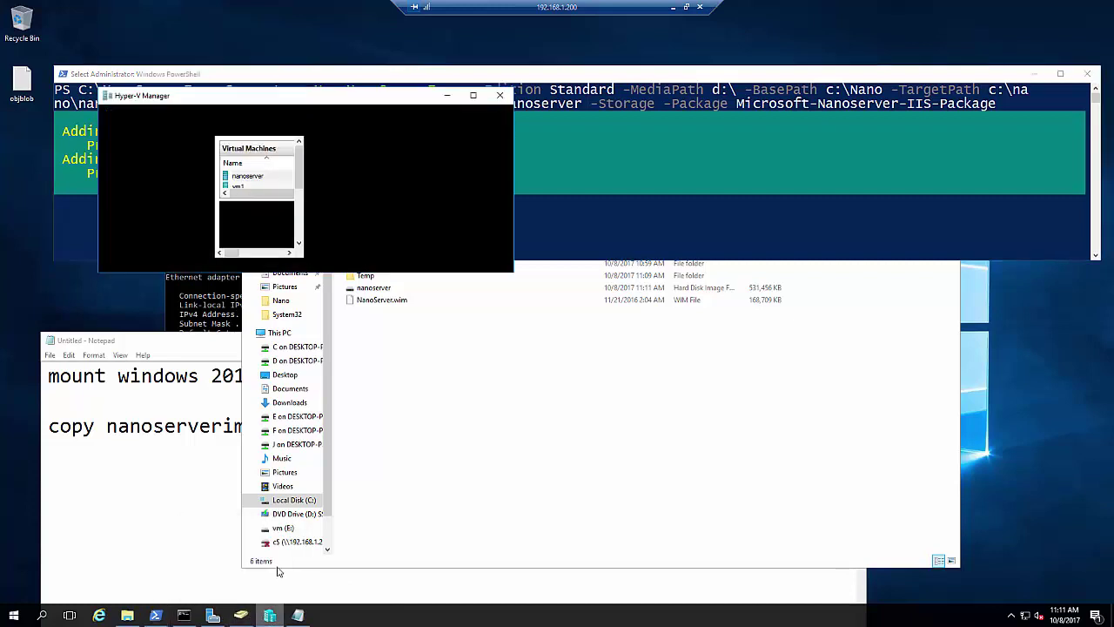
Open the running nanoserver VM's console window and move it into view
left_click(279, 561)
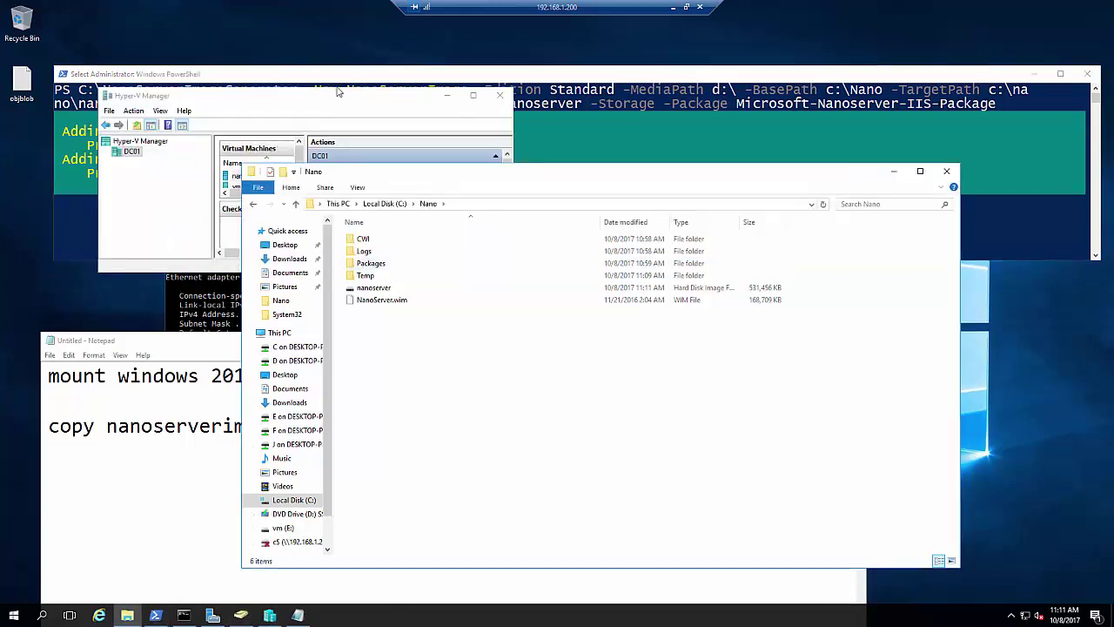
left_click(339, 94)
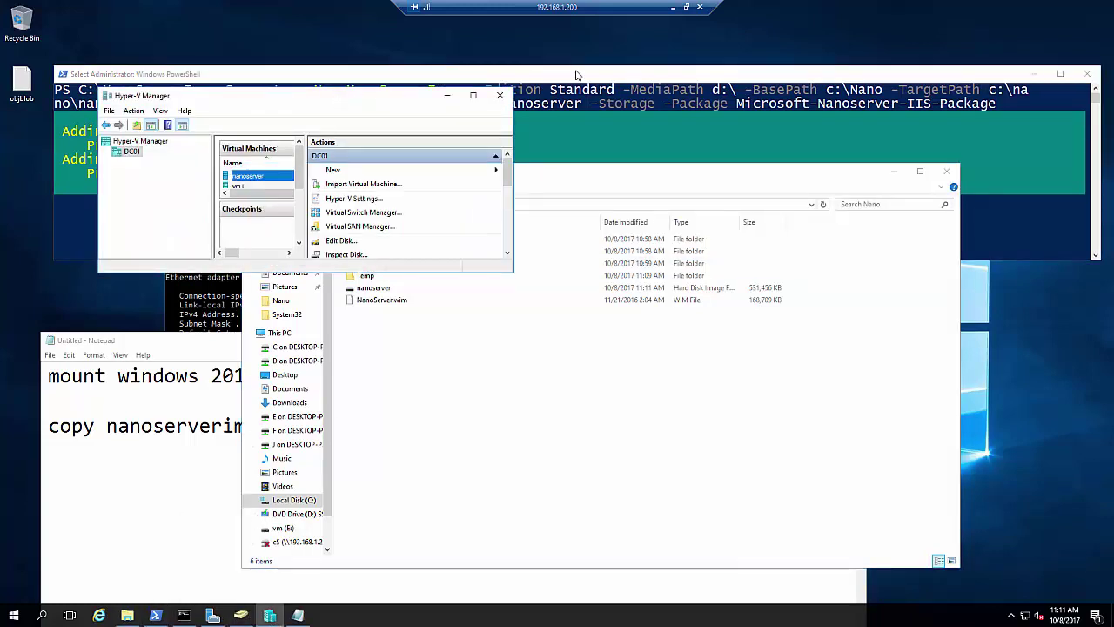
left_click(576, 74)
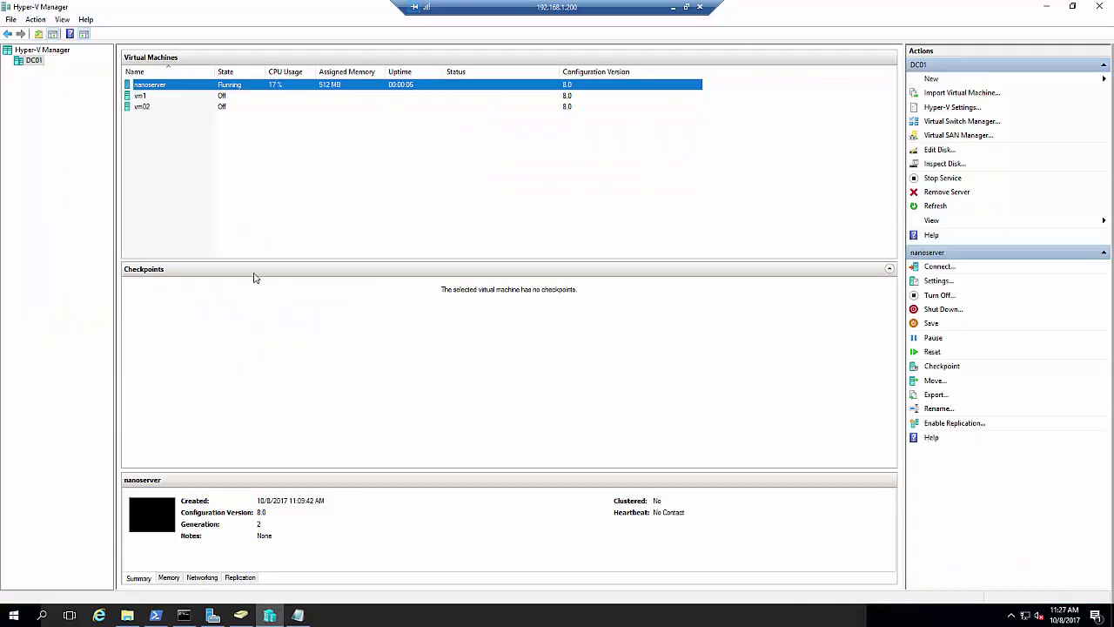
double_click(290, 87)
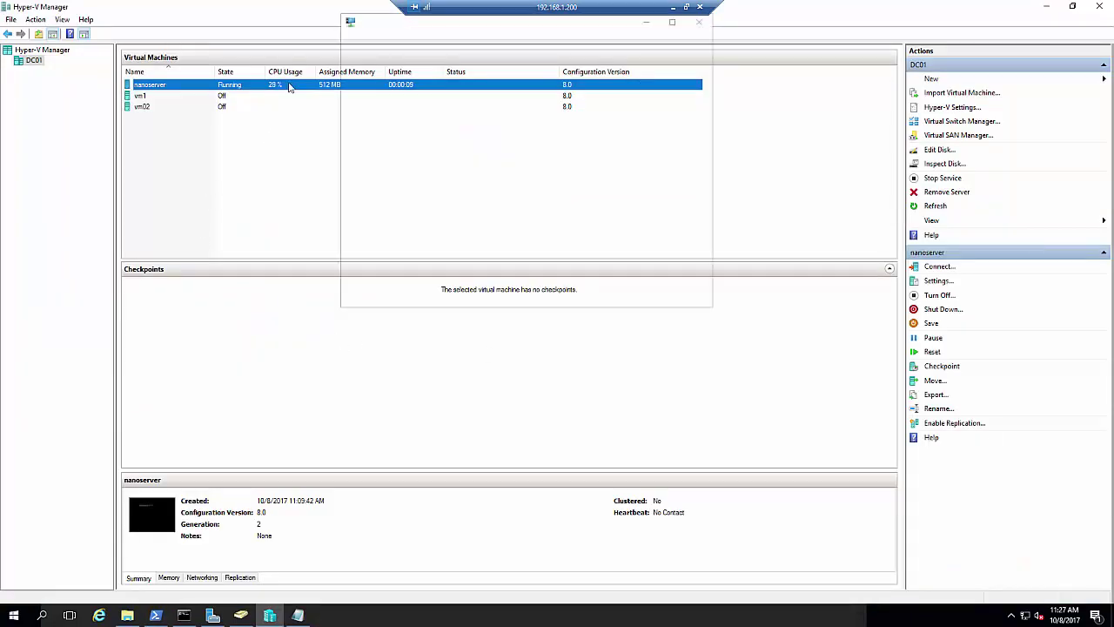
left_click_drag(404, 24, 460, 96)
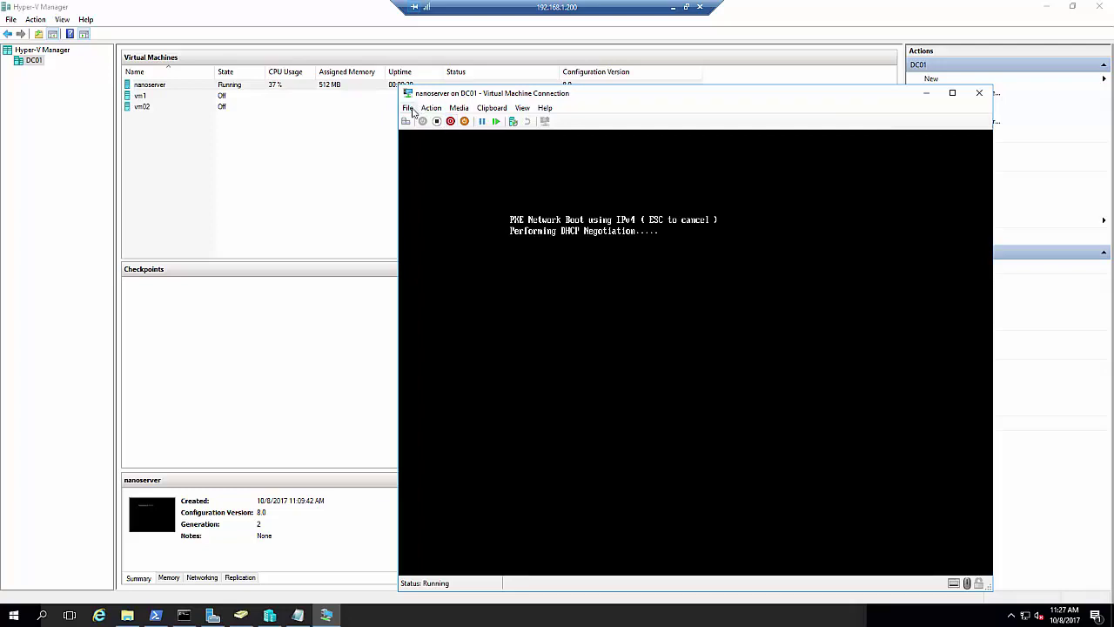
Move the hard drive above the network adapter in the nanoserver firmware boot order and apply
left_click(409, 108)
left_click(419, 123)
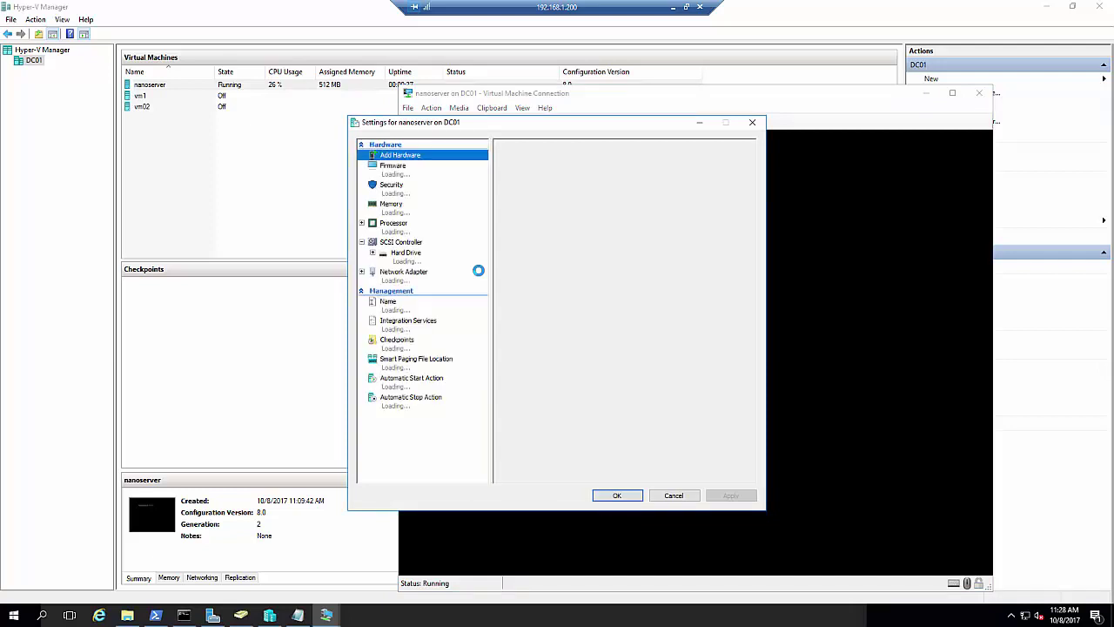
left_click(422, 262)
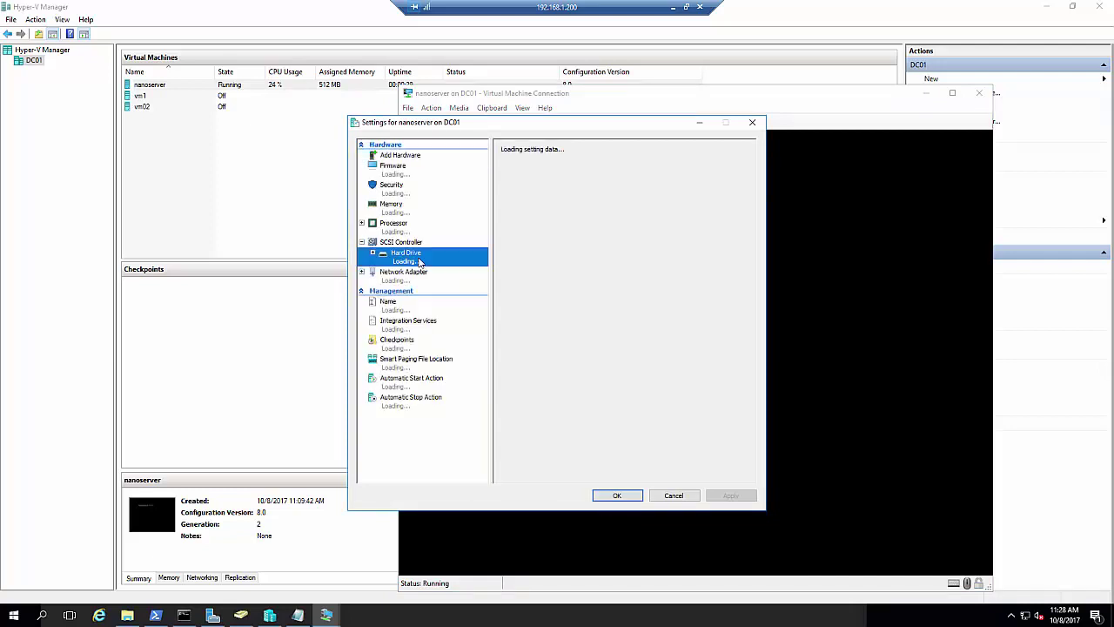
left_click(372, 253)
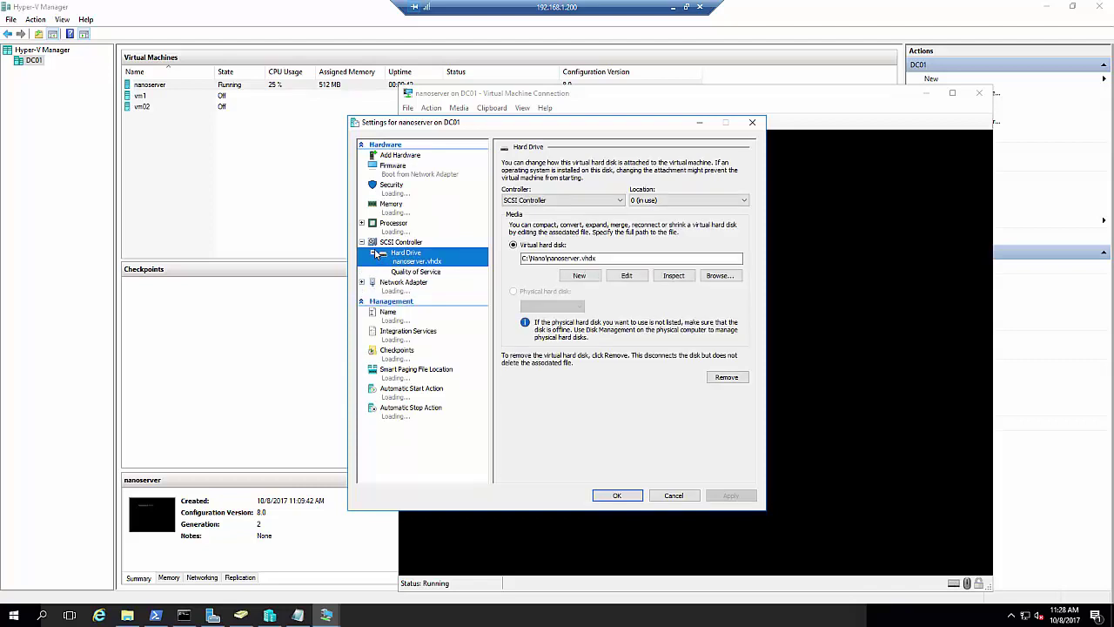
left_click(373, 252)
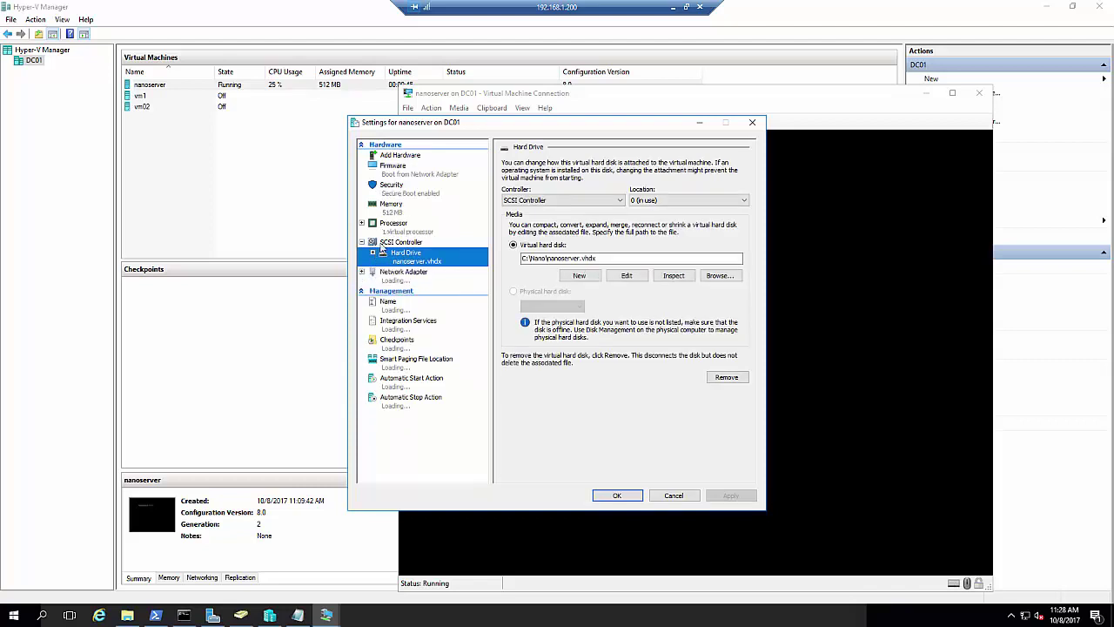
left_click(406, 175)
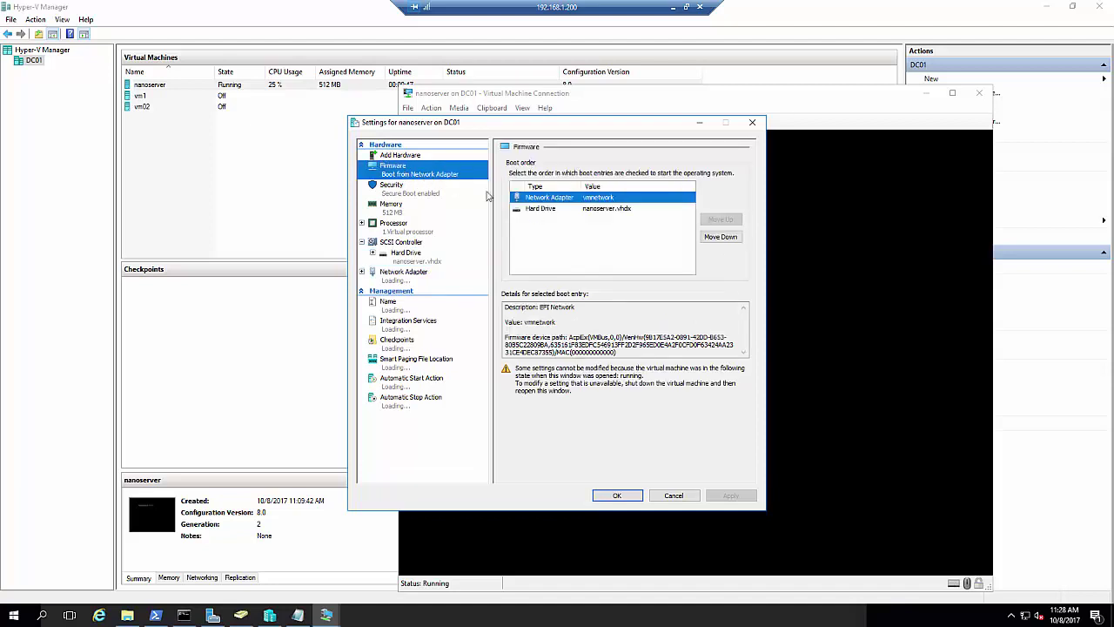
left_click(547, 209)
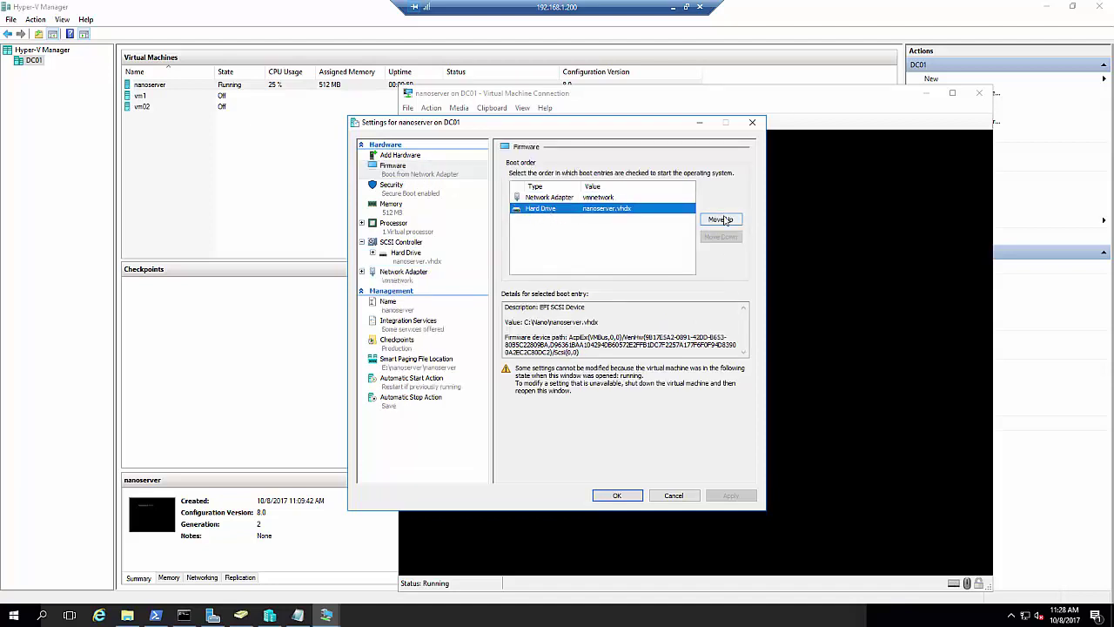
left_click(721, 220)
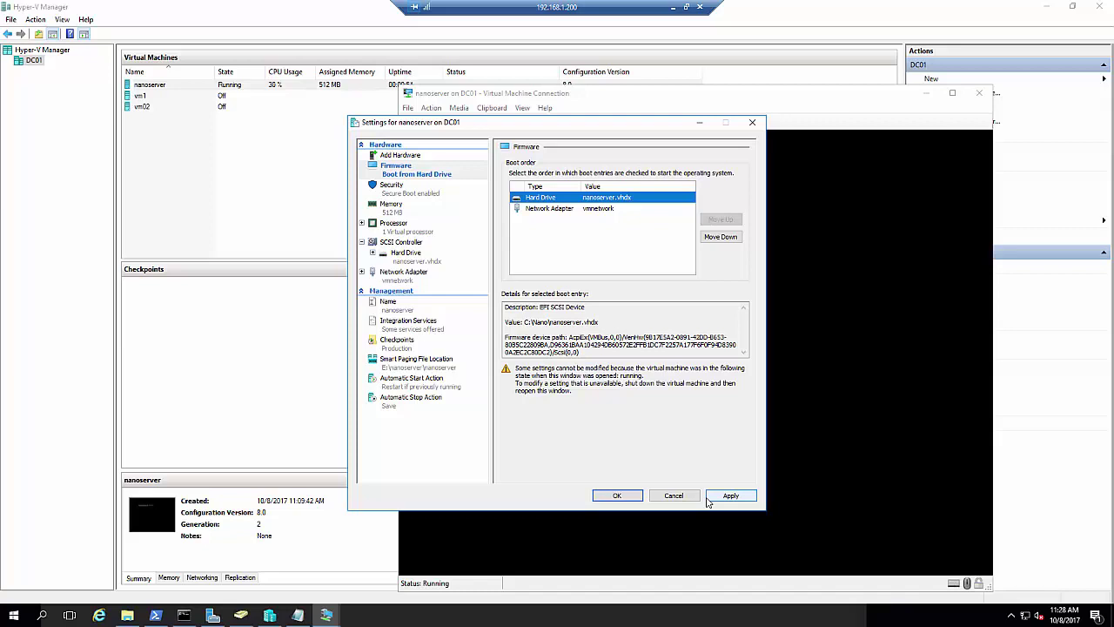
left_click(729, 496)
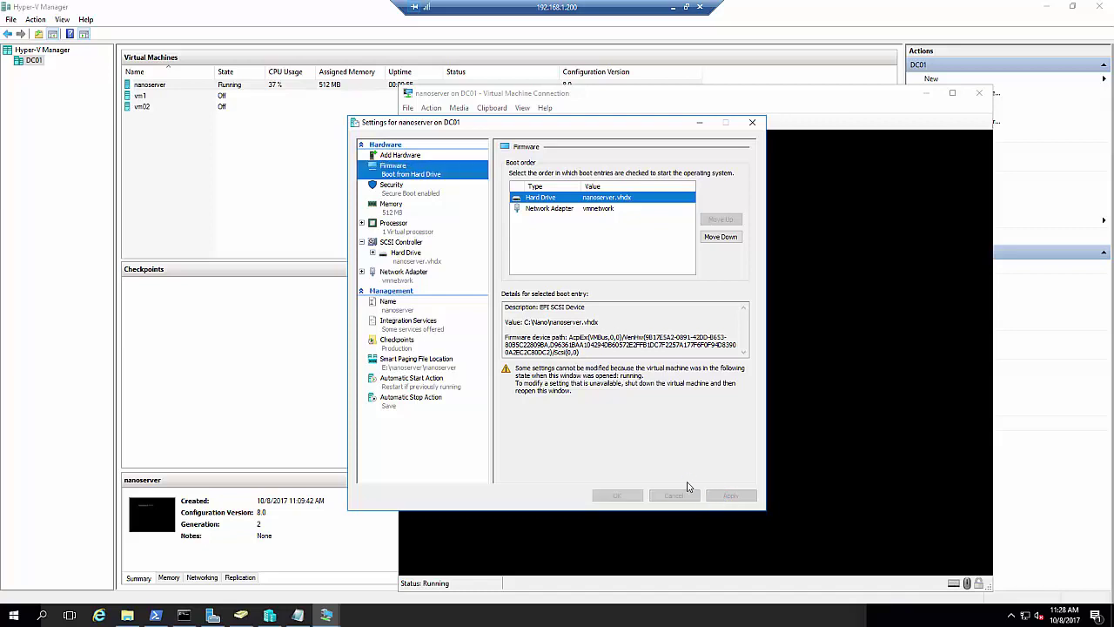
left_click(614, 495)
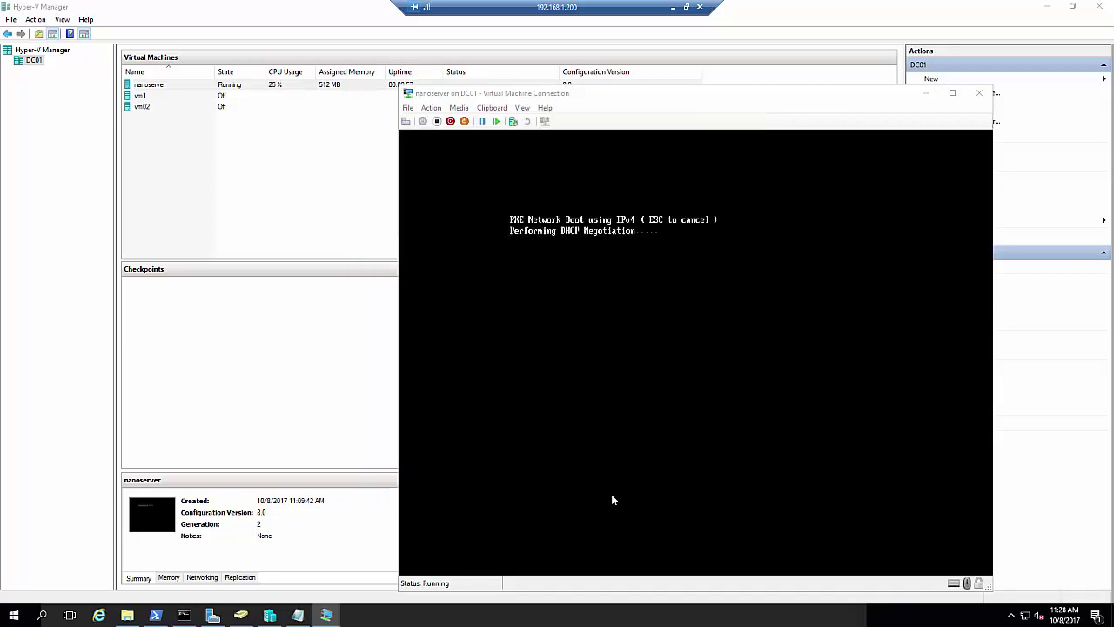
Turn off the nanoserver virtual machine and confirm
left_click(408, 108)
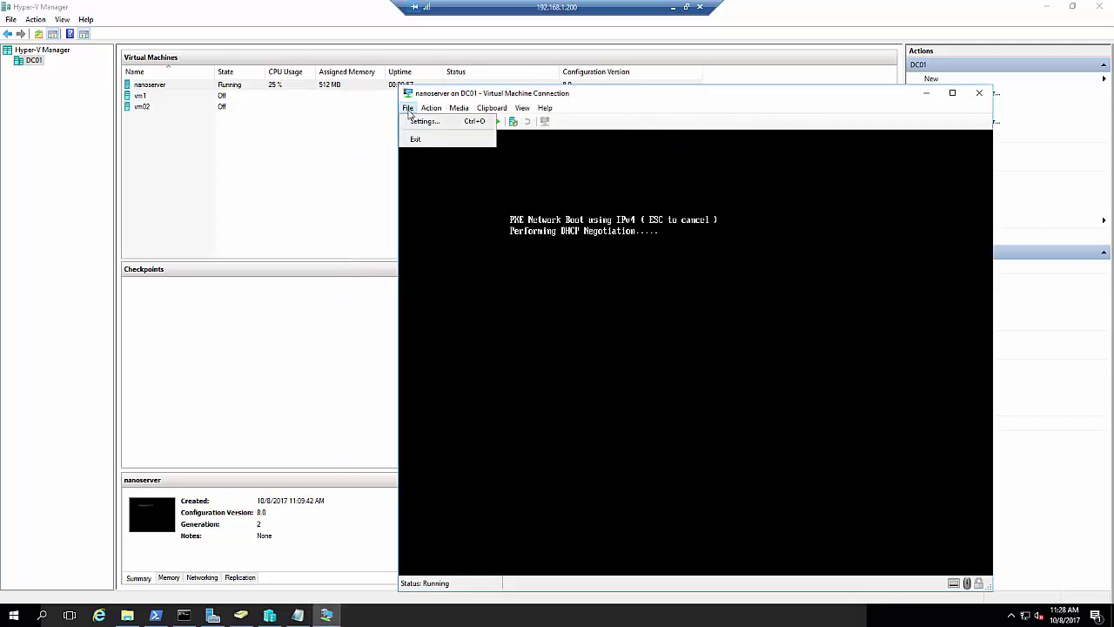
left_click(430, 108)
left_click(431, 108)
left_click(448, 142)
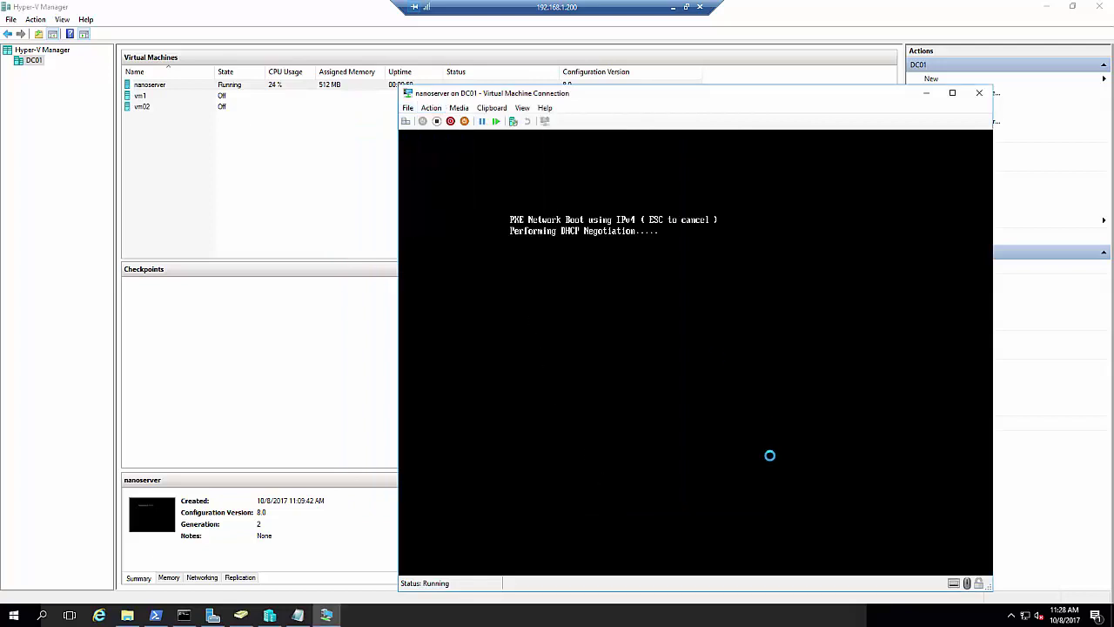
left_click(714, 361)
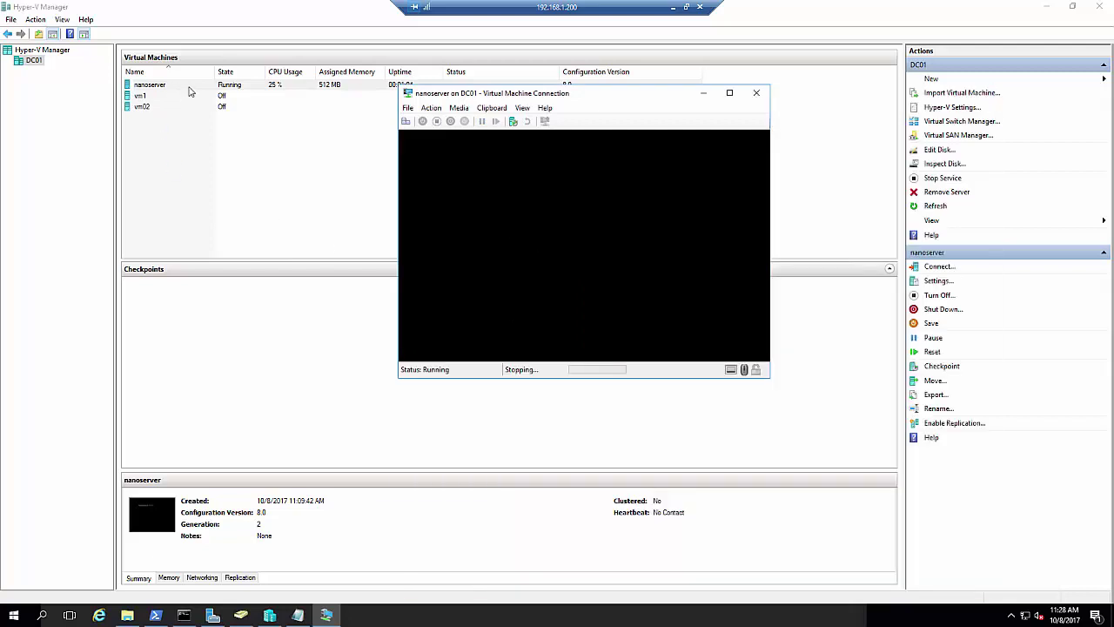
Reopen the VM settings to verify the hard drive boots first, then close them
left_click(407, 108)
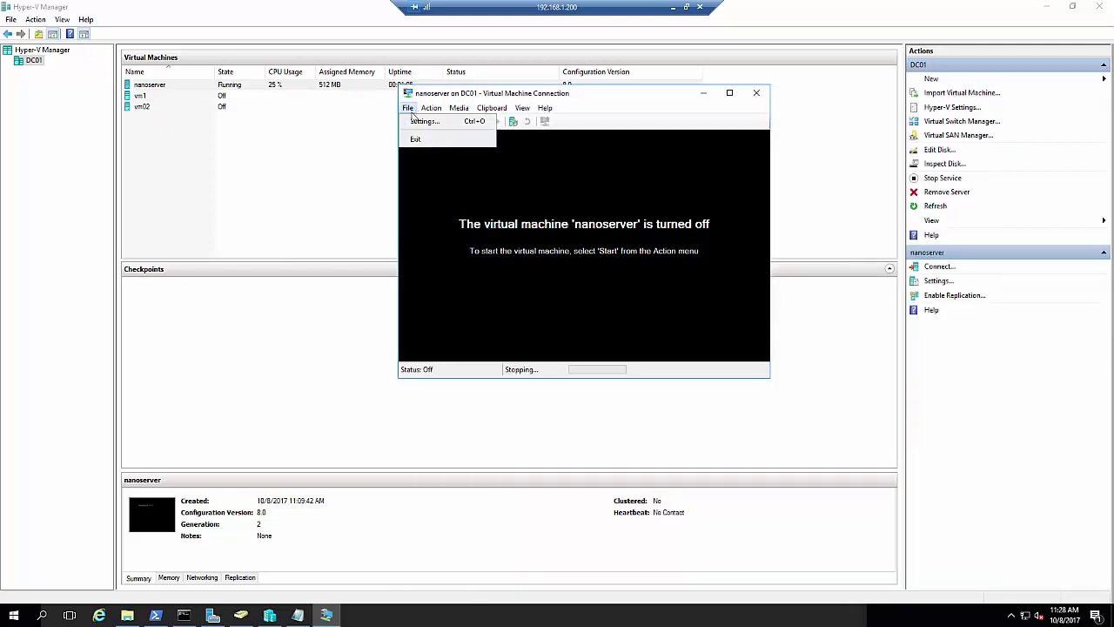
key("Escape")
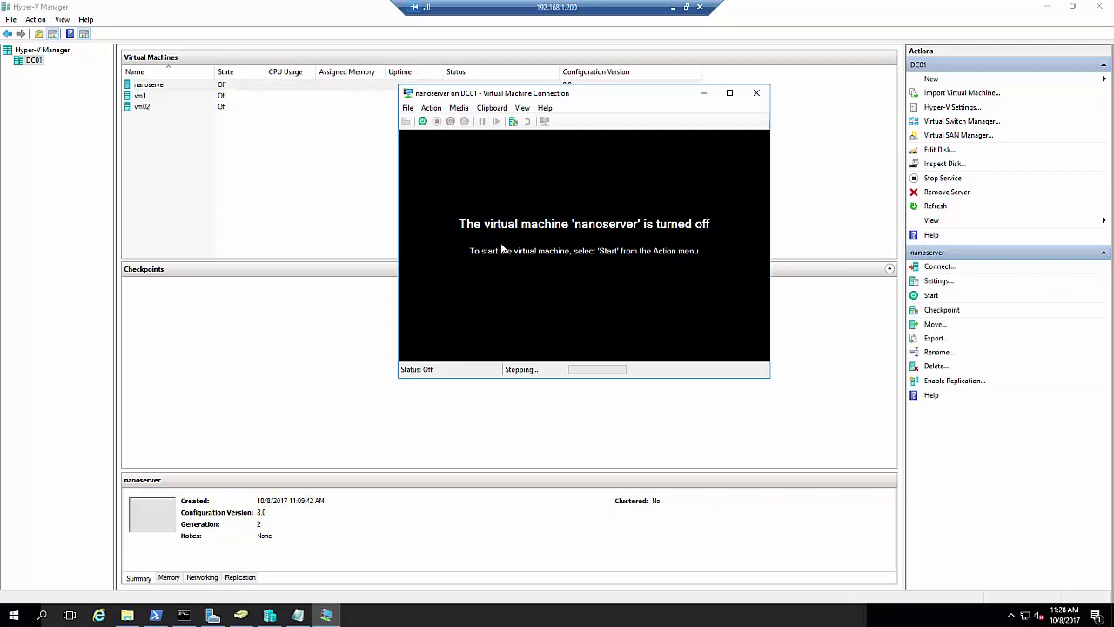
key("ctrl+s")
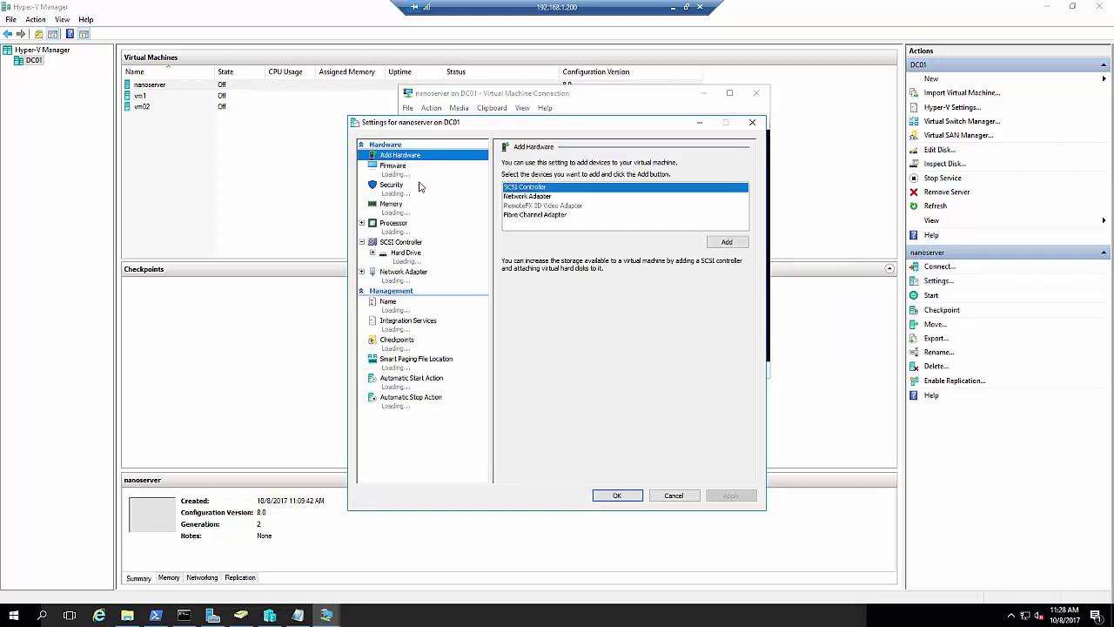
left_click(411, 174)
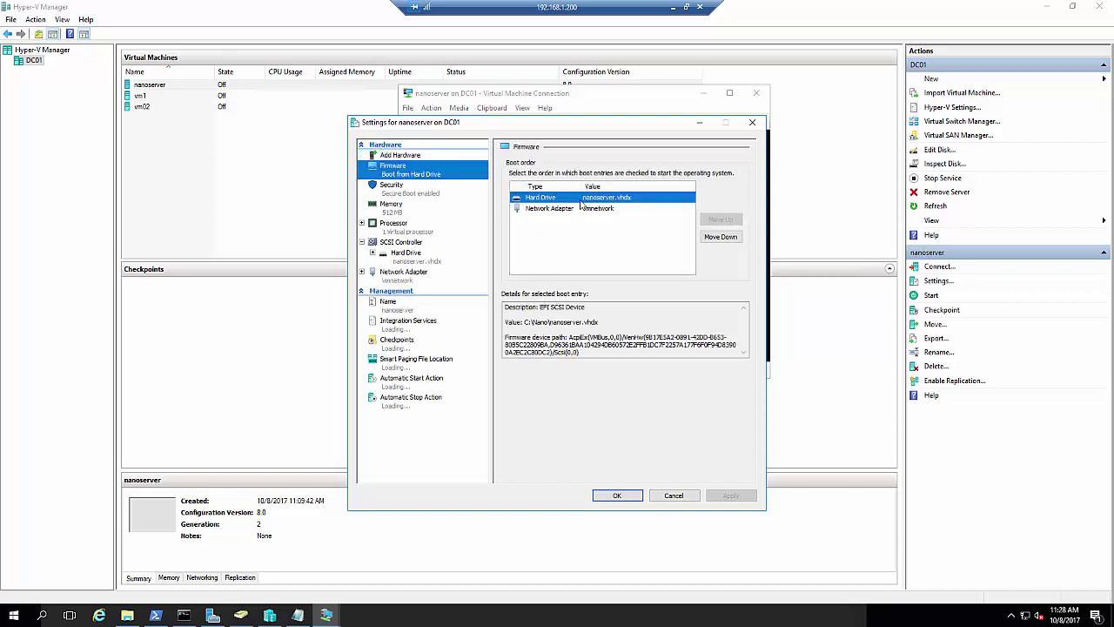
left_click(626, 496)
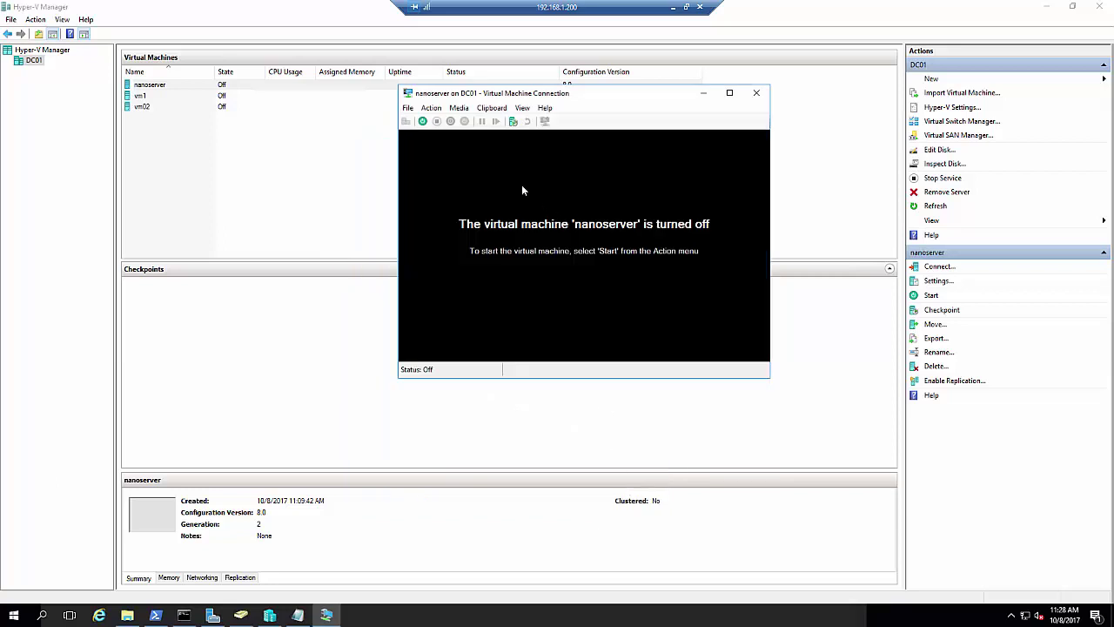
Start the nanoserver VM from the connection toolbar and reposition its window
left_click(423, 122)
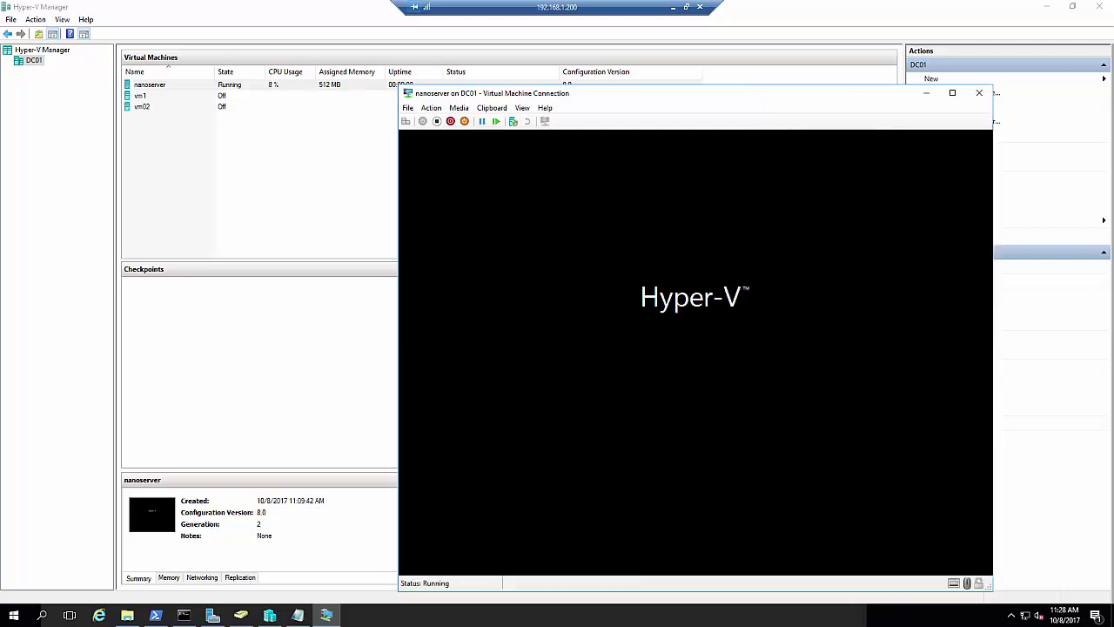
left_click_drag(686, 95, 646, 84)
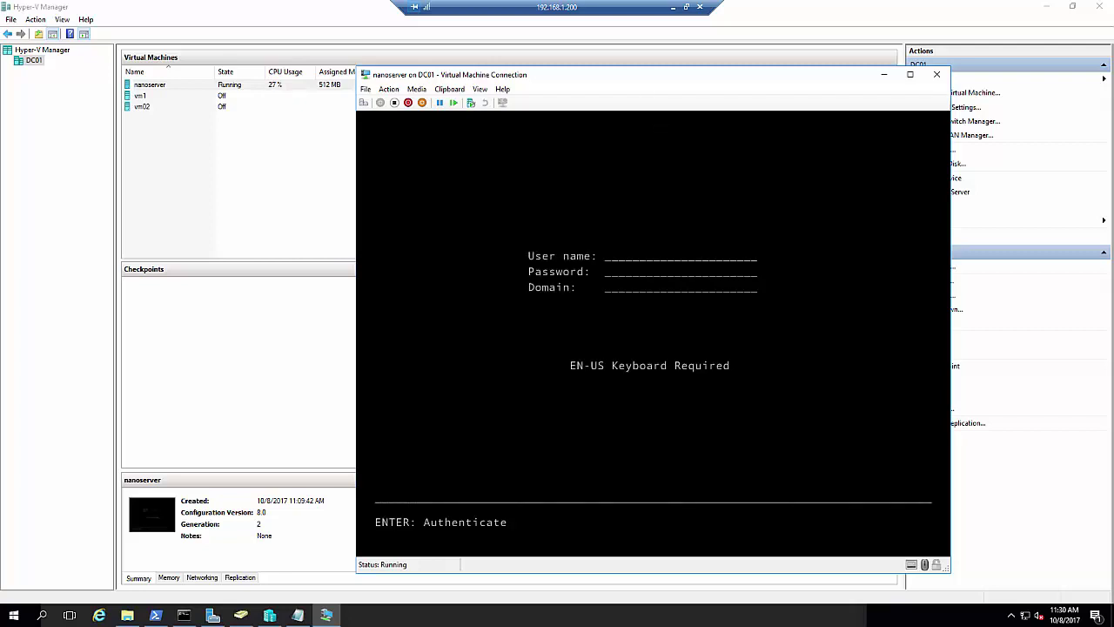
Sign in as administrator with the account password, retrying after the failed first attempt
type("administrator")
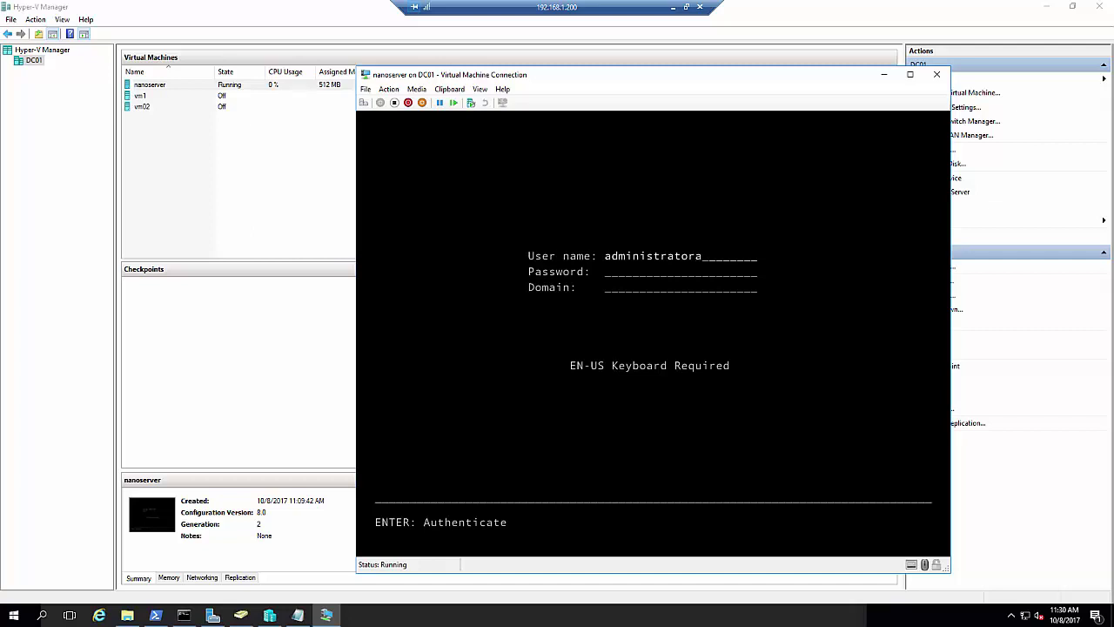
key("Tab")
key("Return")
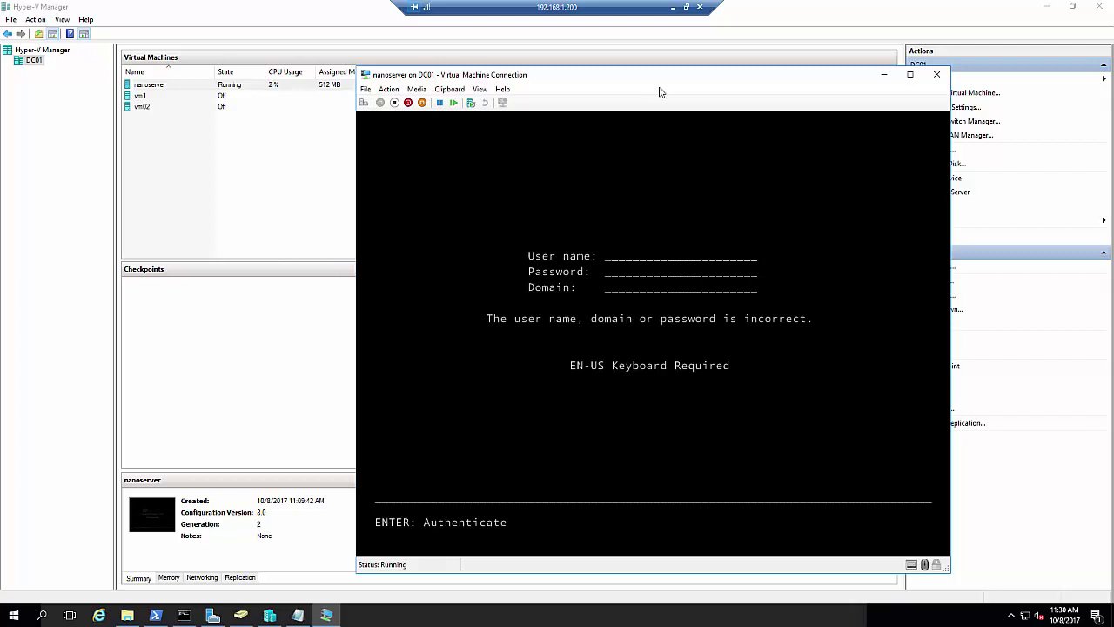
left_click_drag(685, 80, 518, 45)
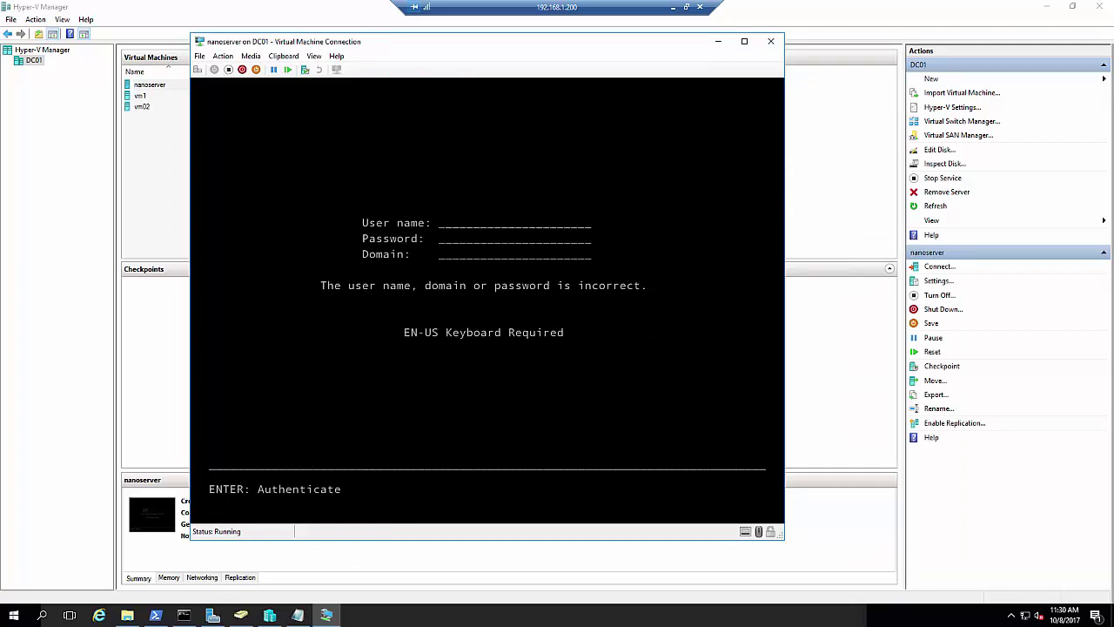
type("administratora")
key("BackSpace")
key("Tab")
type("**")
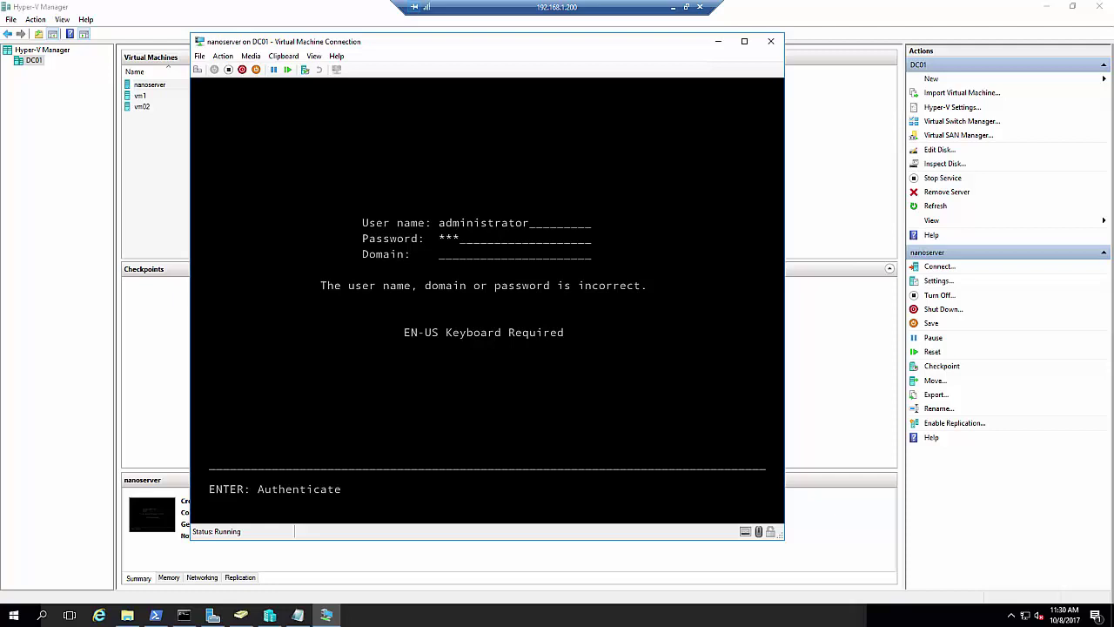
type("*****")
key("Return")
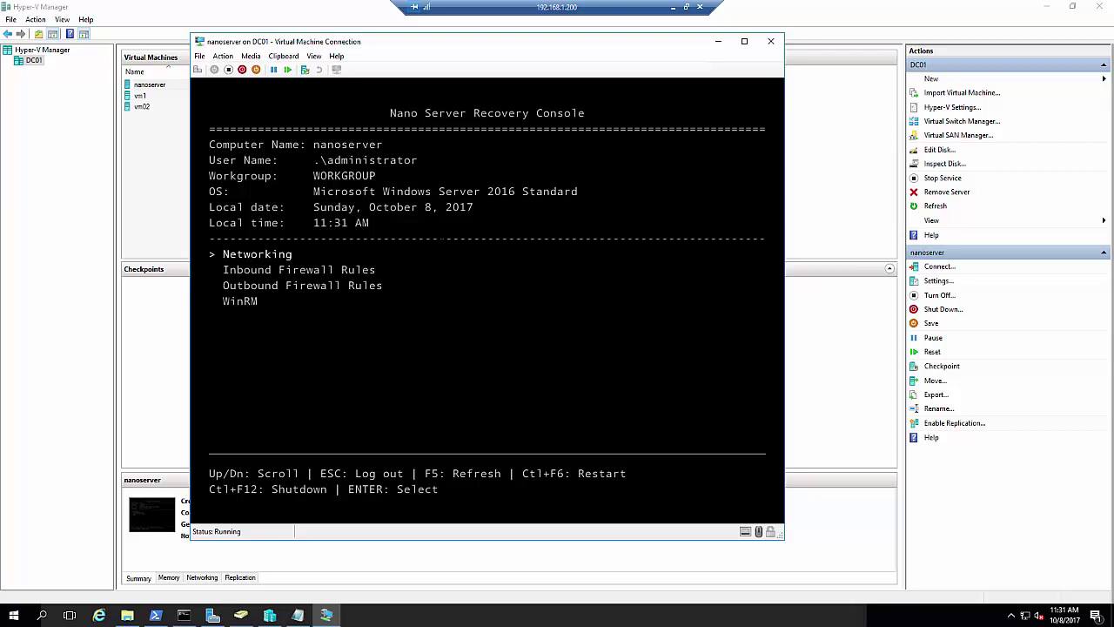
Review the Ethernet adapter's DHCP, IPv4 169.254.17.148 and DNS details, then return to Hyper-V Manager
key("Return")
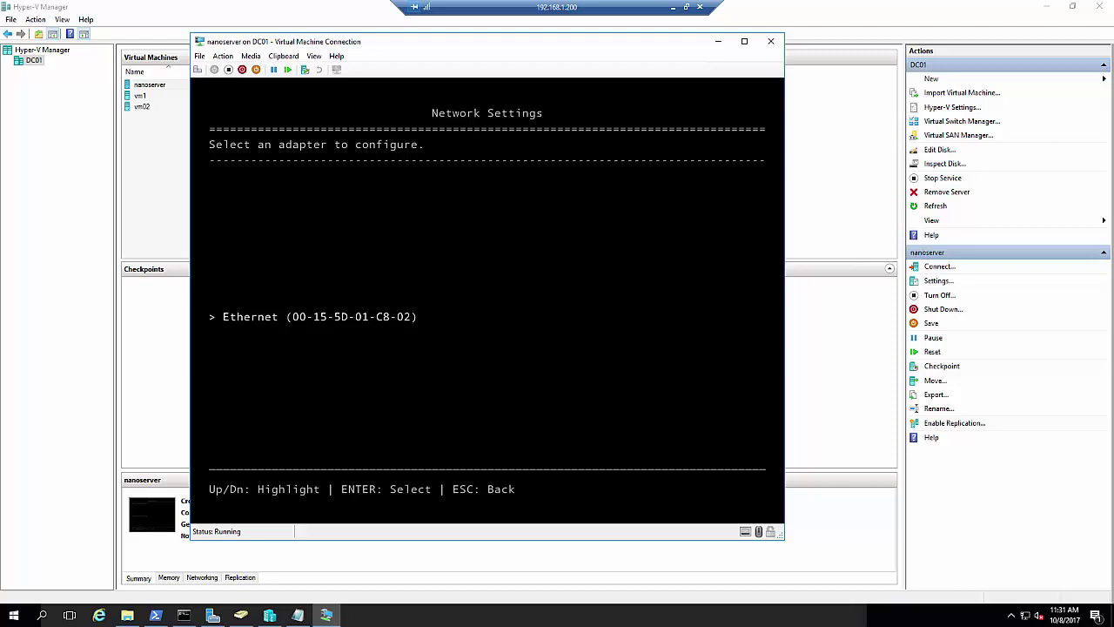
key("Return")
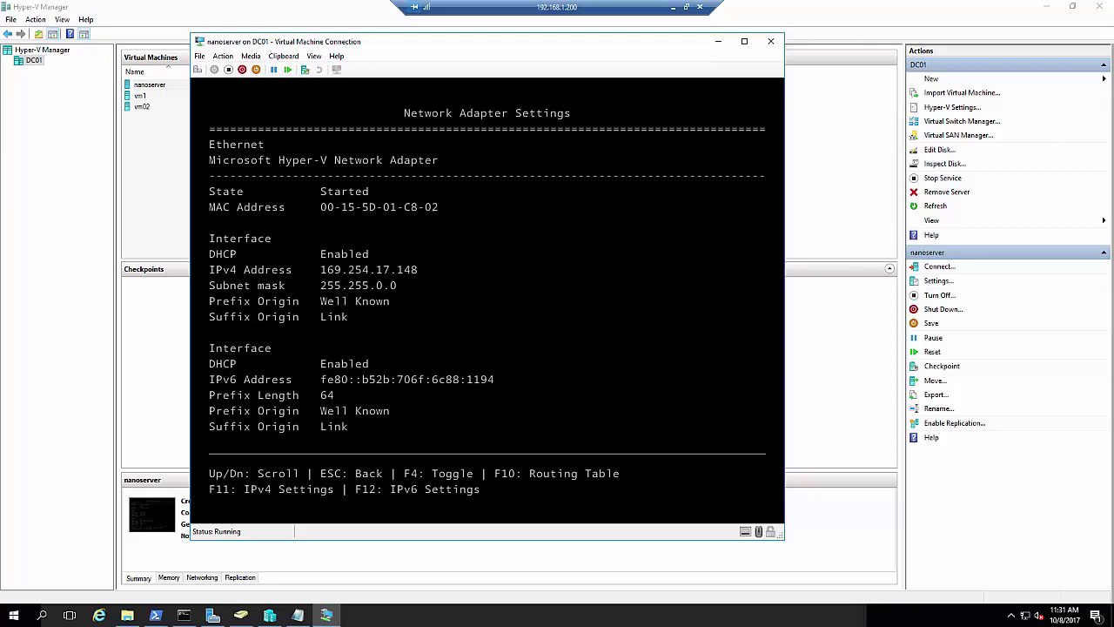
key("Down")
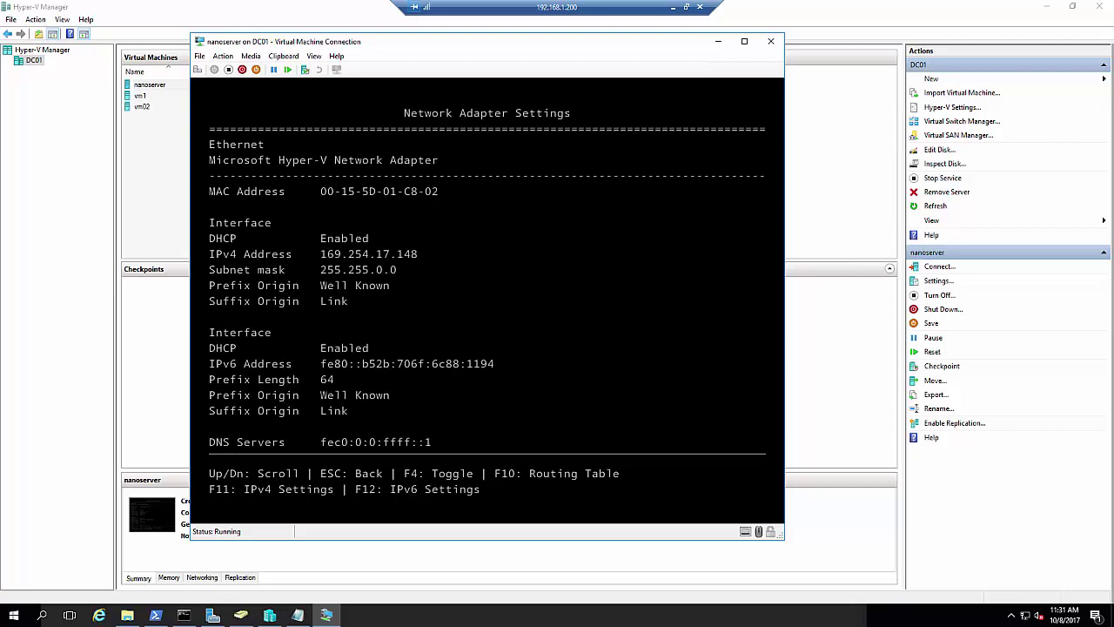
key("Up")
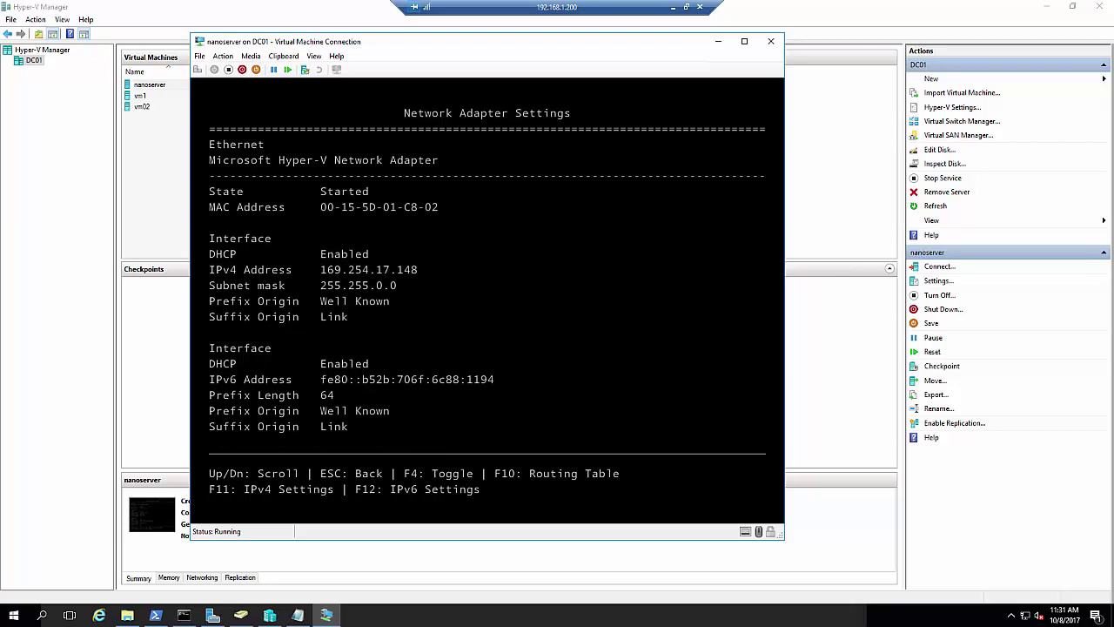
key("Down")
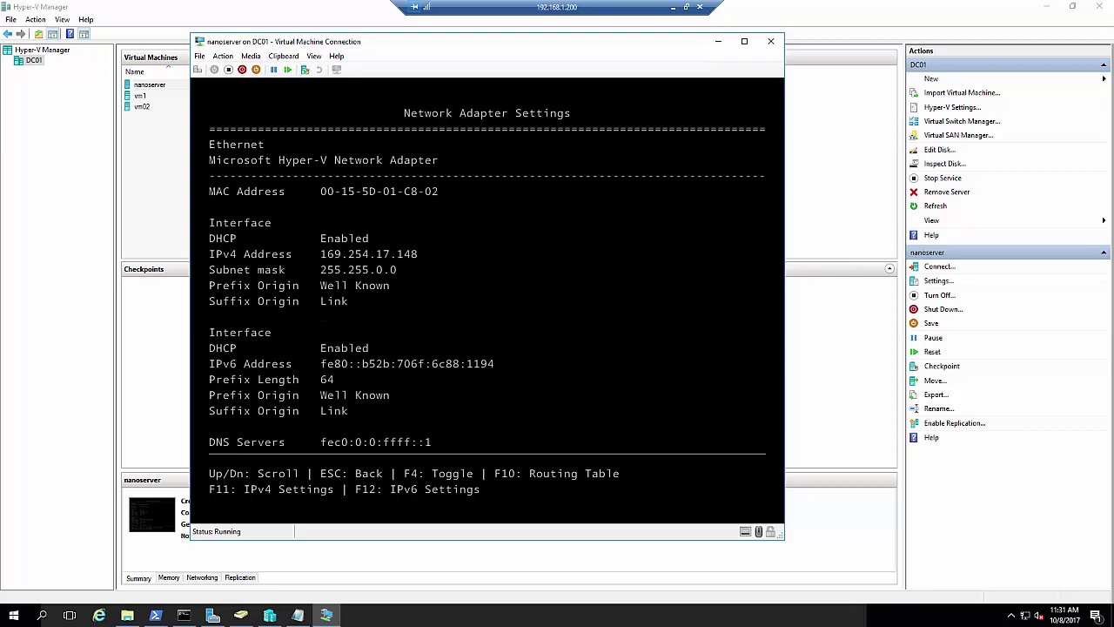
key("Down")
key("Down")
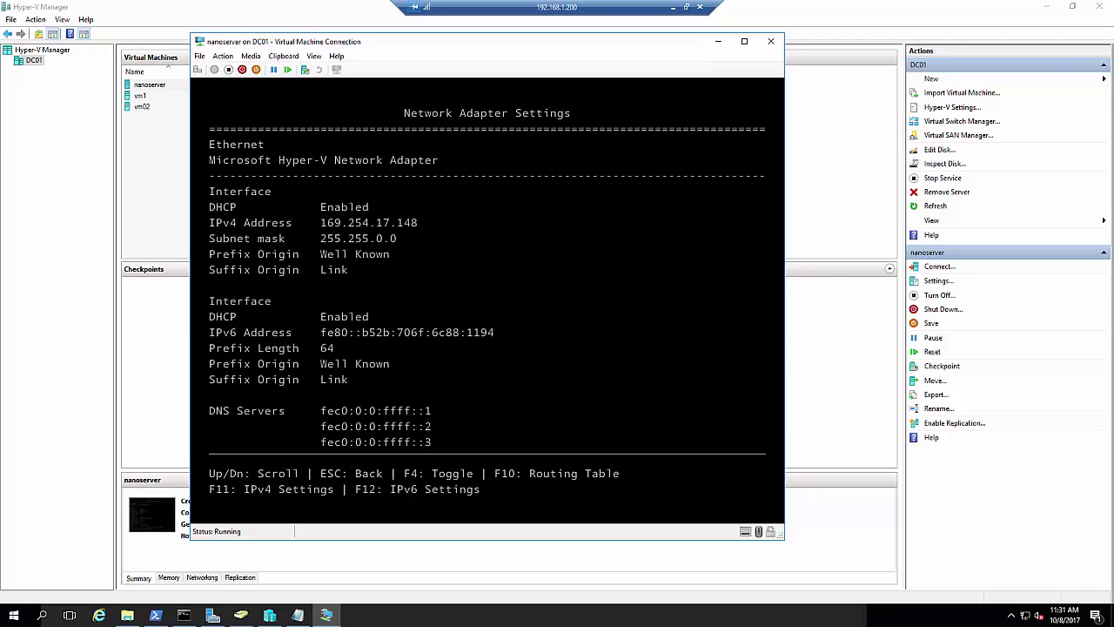
left_click(894, 135)
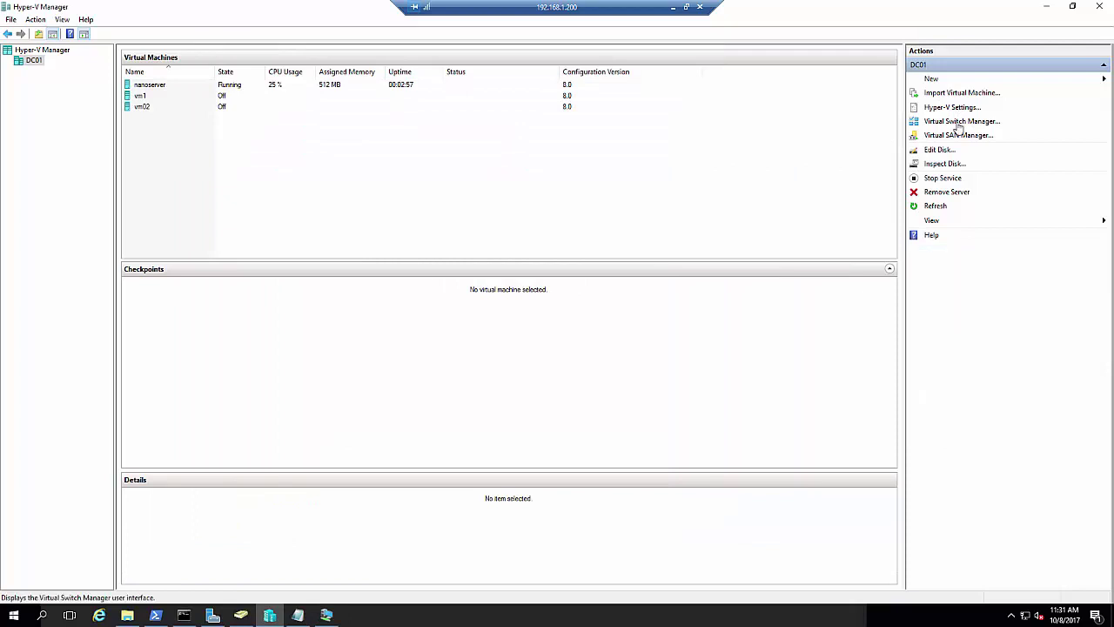
Inspect the vmnetwork virtual switch properties on DC01 without changing anything
left_click(957, 124)
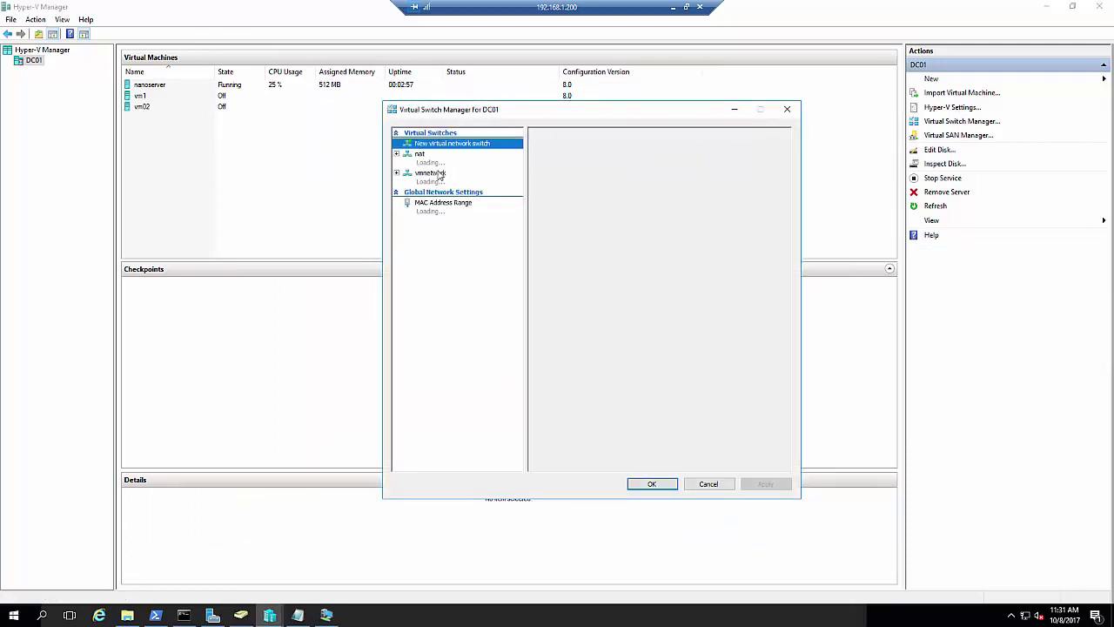
left_click(436, 180)
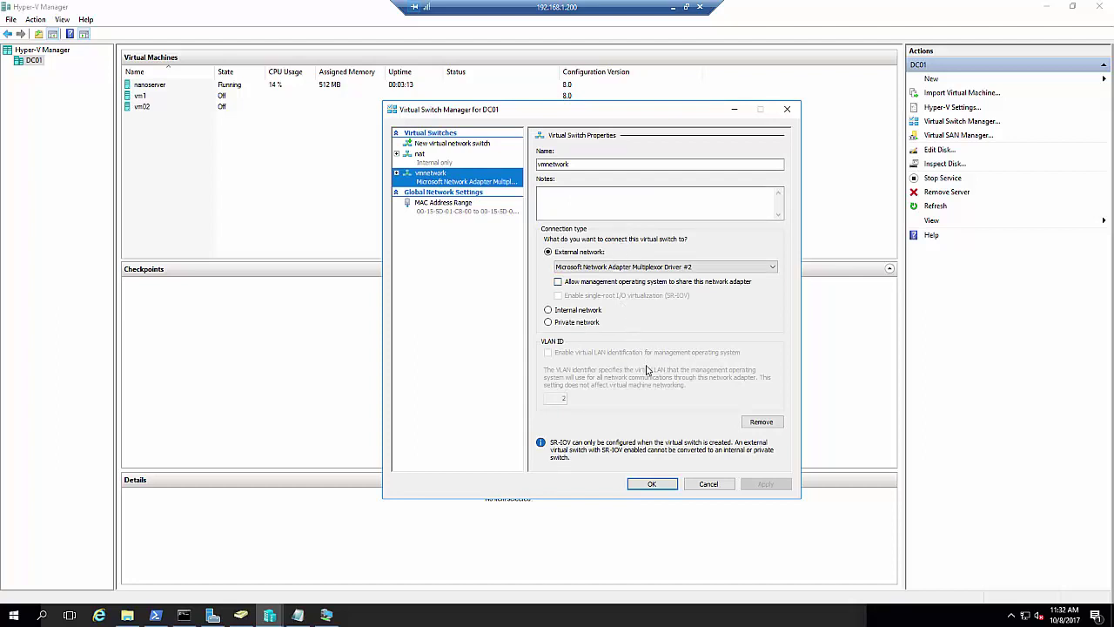
left_click(699, 485)
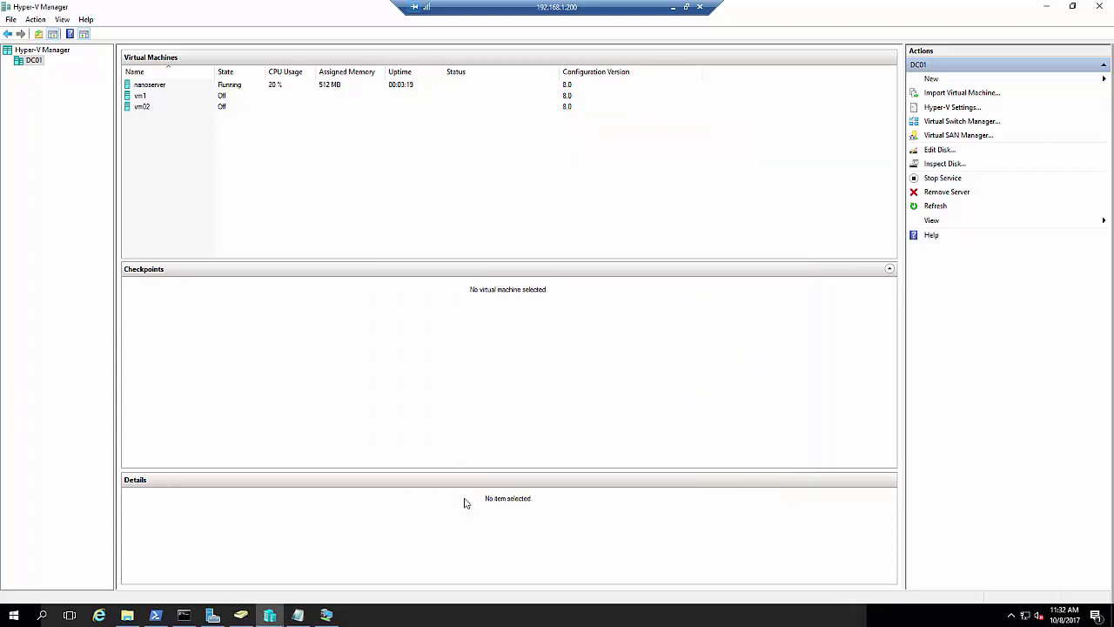
Launch a command prompt with cmd from the Run dialog
left_click(326, 616)
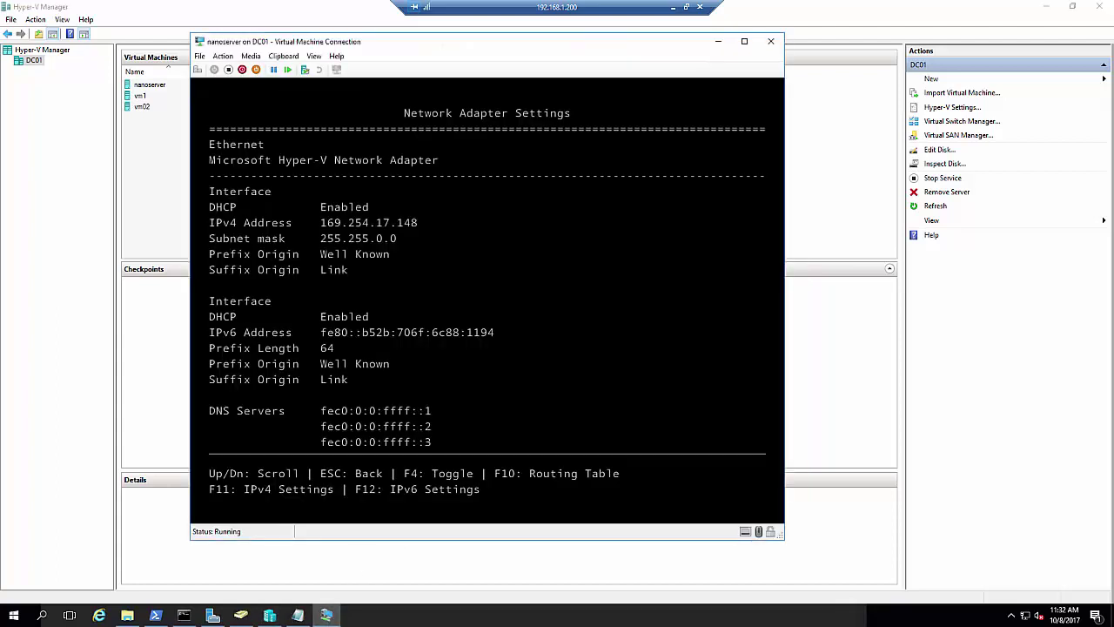
left_click(363, 574)
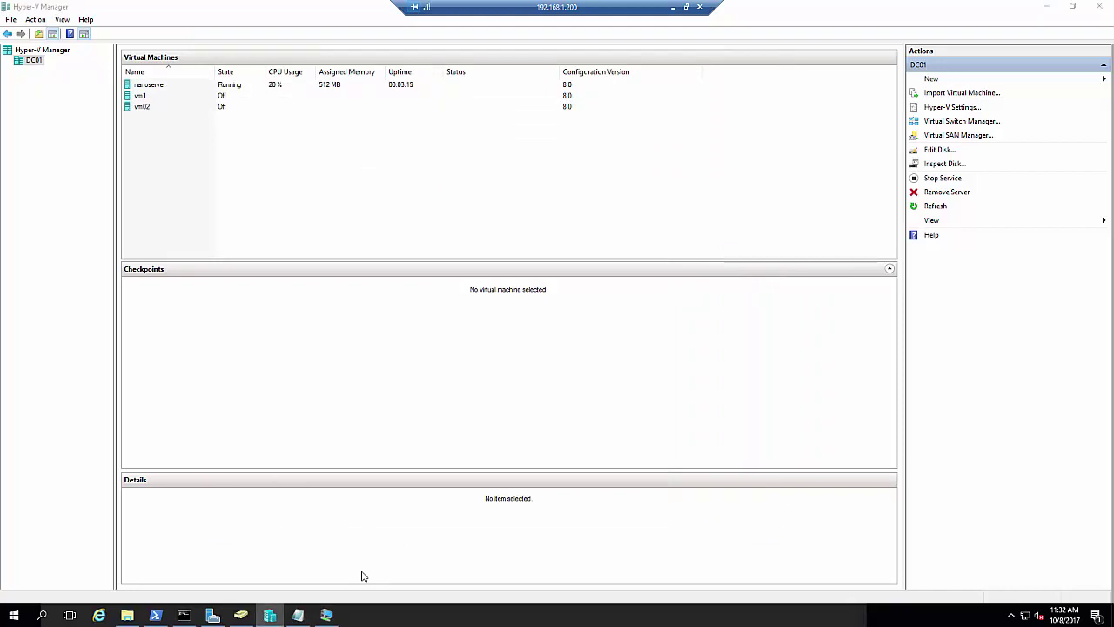
key("super+r")
type("cmd")
key("Return")
Ping 192.168.1.201 from the command prompt and cancel it when no replies arrive
type("ping 129")
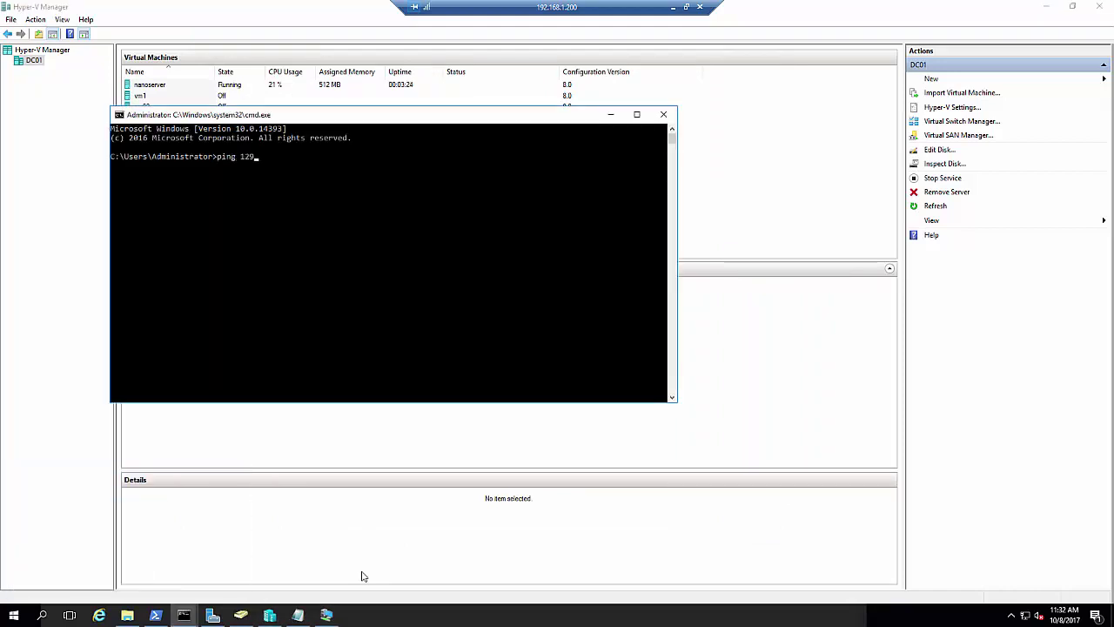
key("BackSpace")
key("BackSpace")
type("92.168.1.201")
key("Return")
key("ctrl+c")
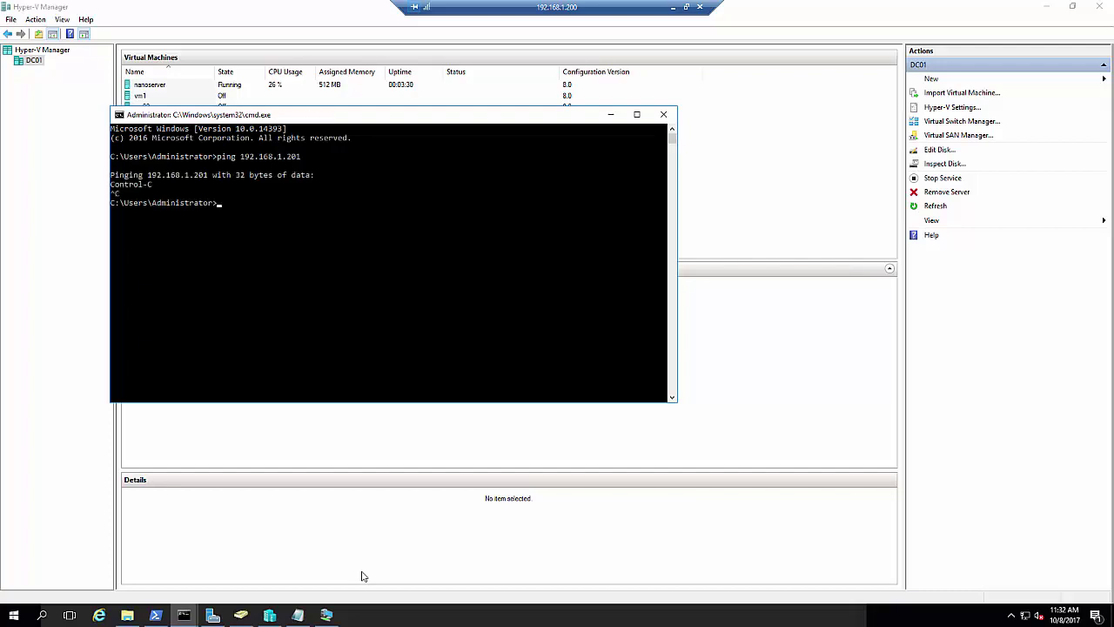
left_click(329, 615)
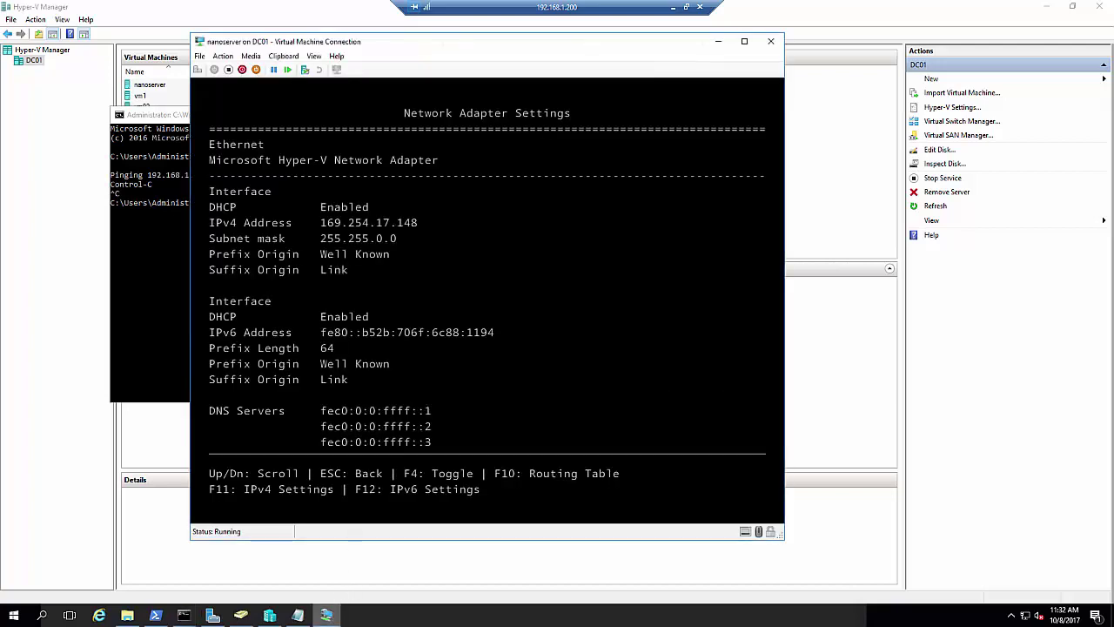
Disable DHCP on nanoserver's Ethernet adapter and enter IP address 192.168.1.201
key("F11")
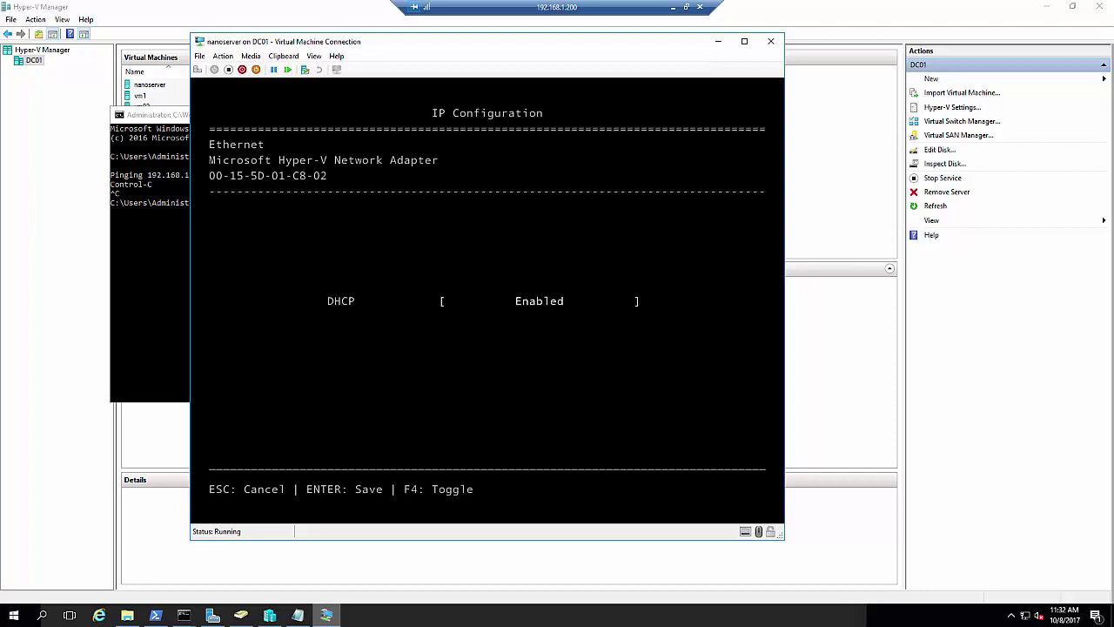
key("F4")
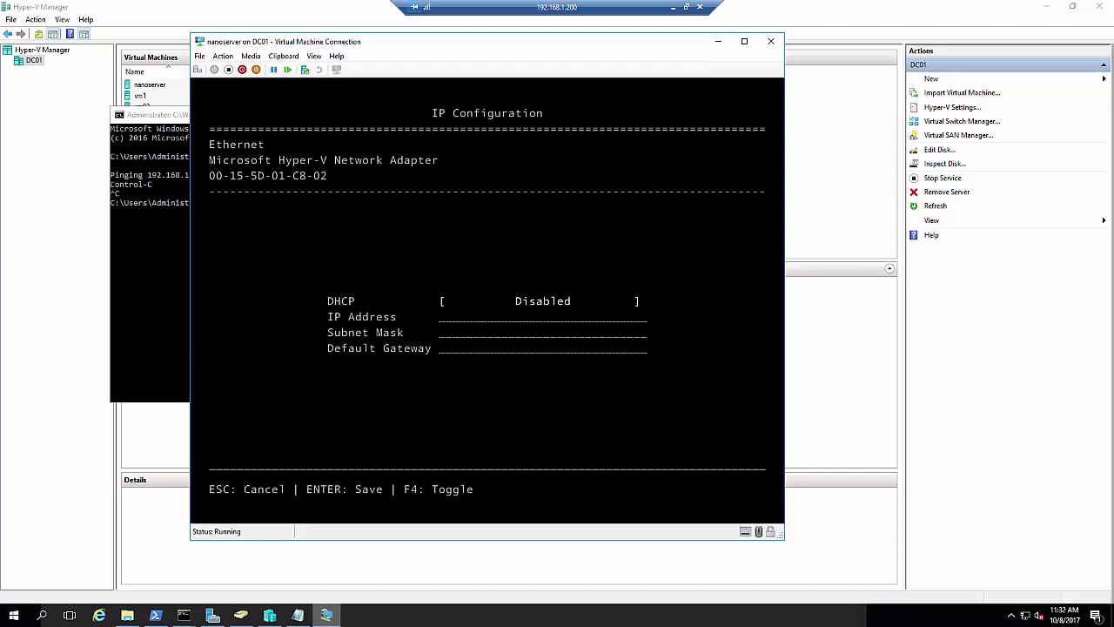
key("Tab")
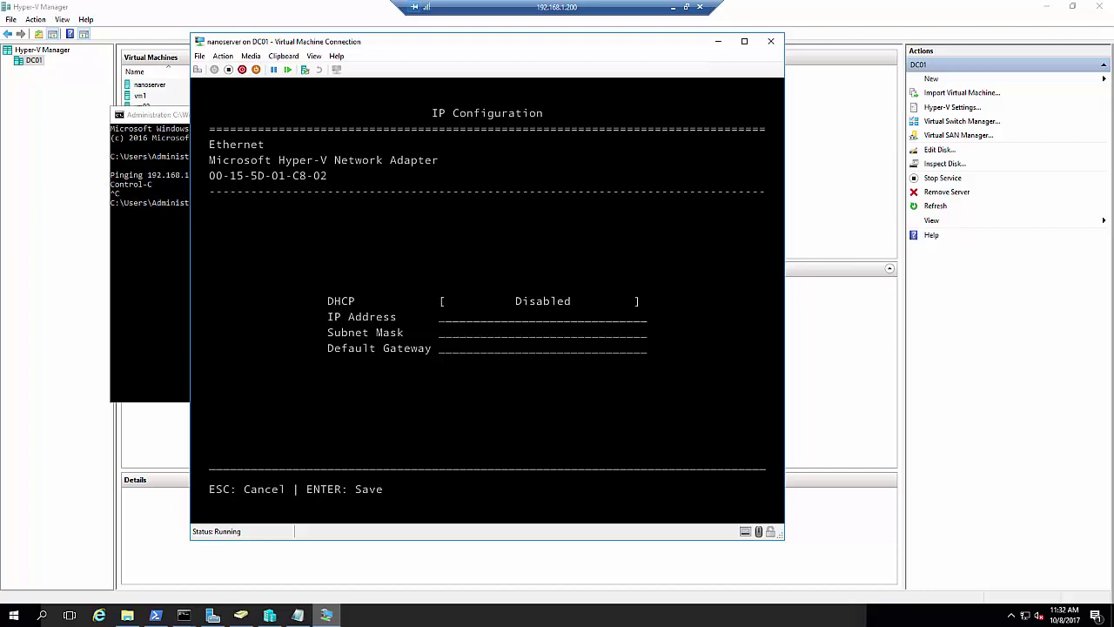
type("192.168.1.")
type("2091")
key("BackSpace")
key("BackSpace")
type("1")
Enter mask 255.255.255.0 and gateway 192.168.1.1, then save the static IPv4 settings
key("Tab")
type("25")
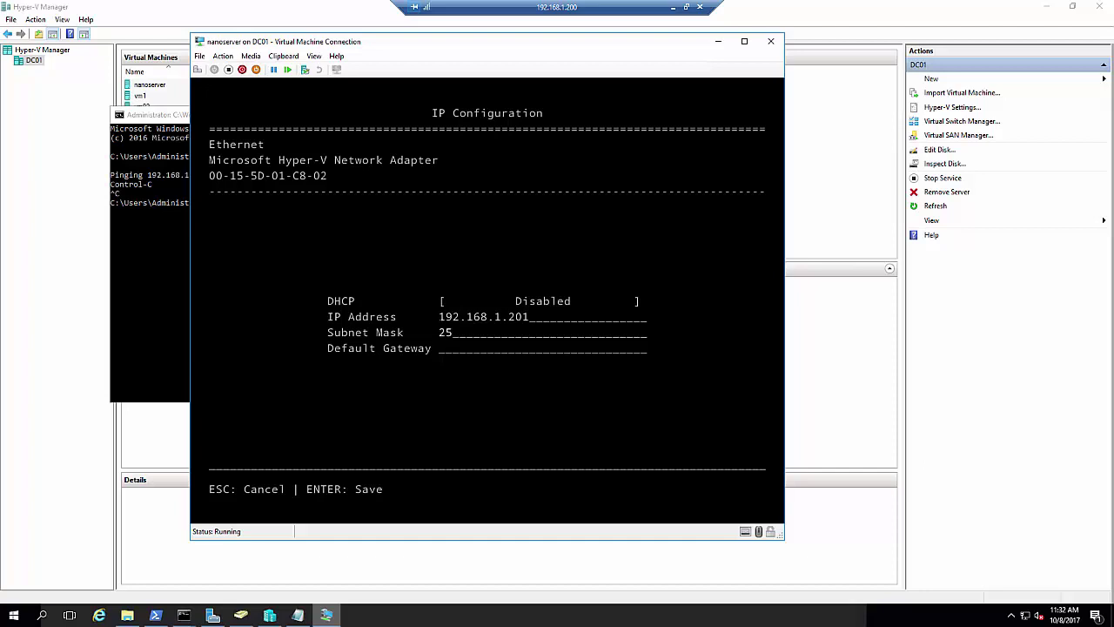
type("5.255.255.0")
key("Tab")
type("192.168.1.1")
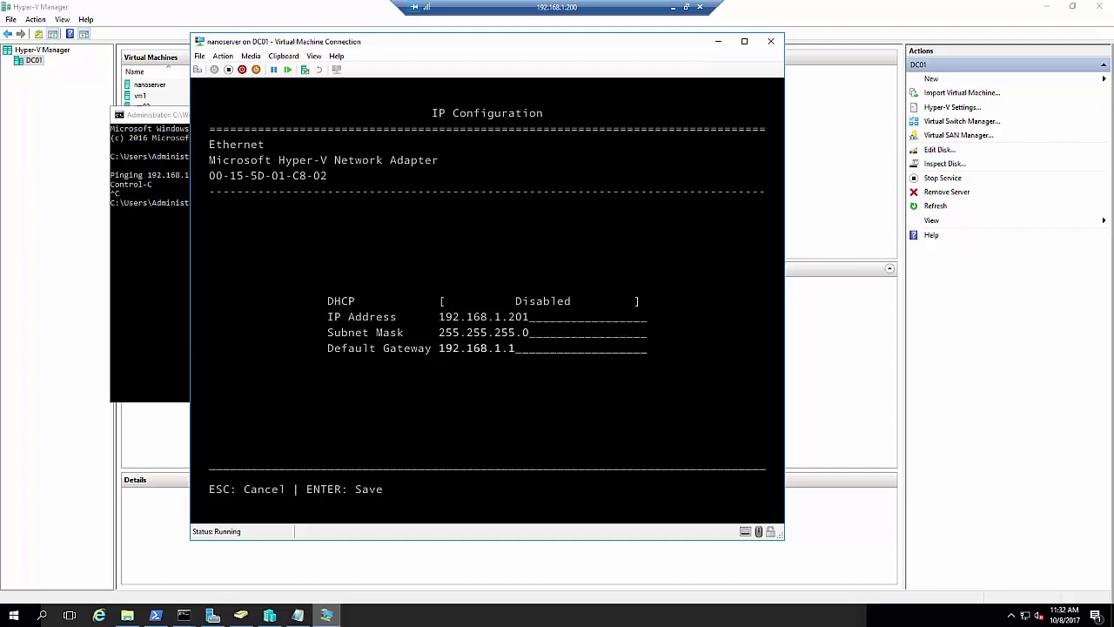
key("Return")
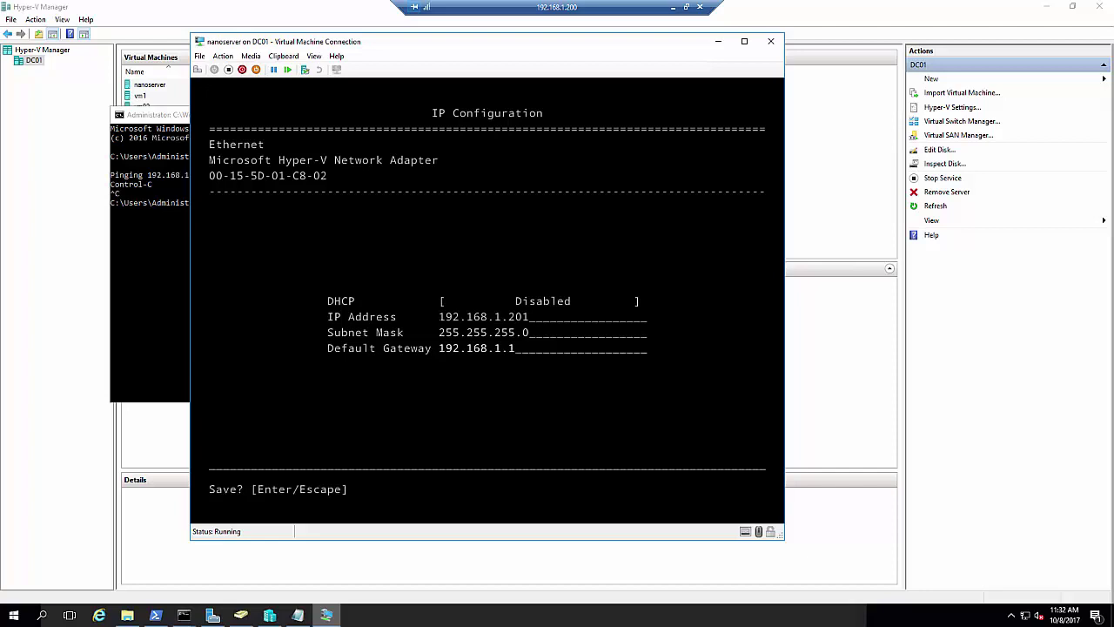
key("Return")
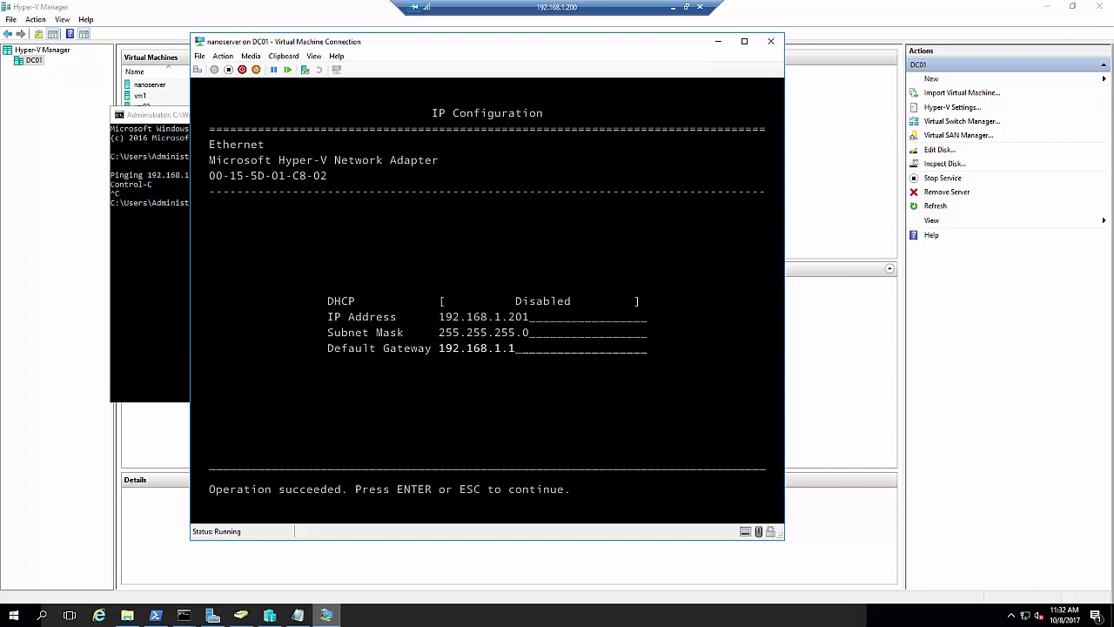
key("Return")
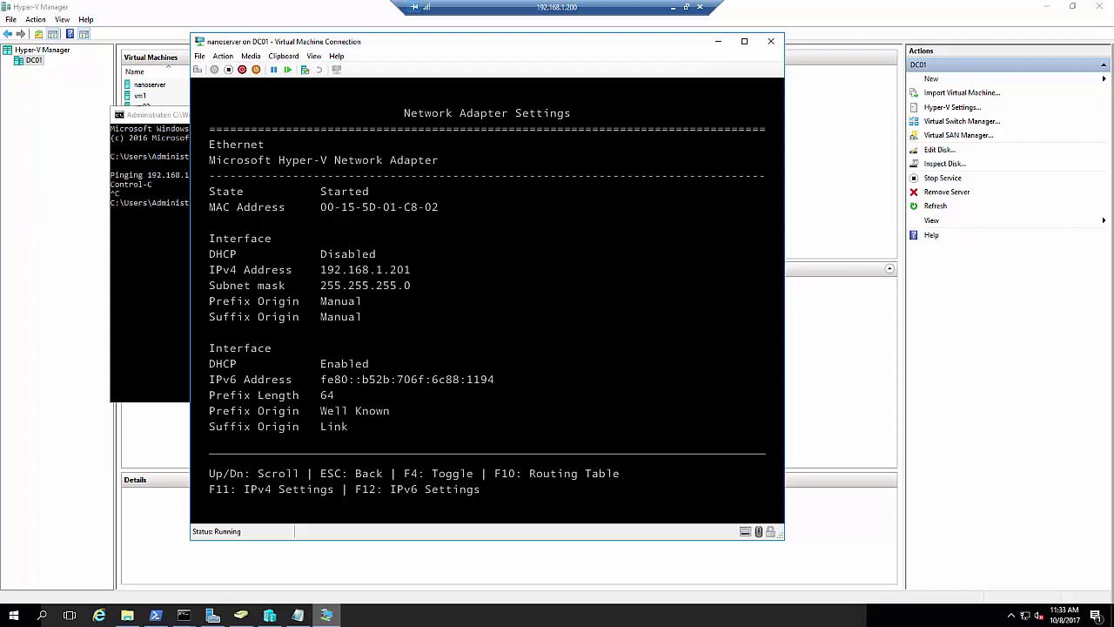
key("Escape")
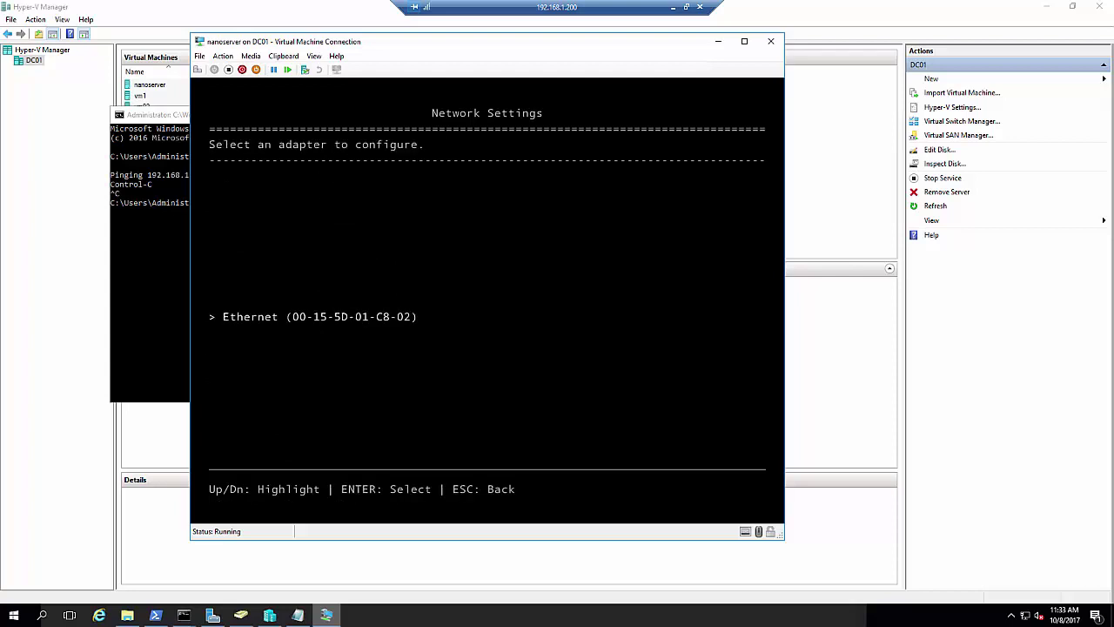
View nanoserver's inbound firewall rules list, then return to the main menu
key("Escape")
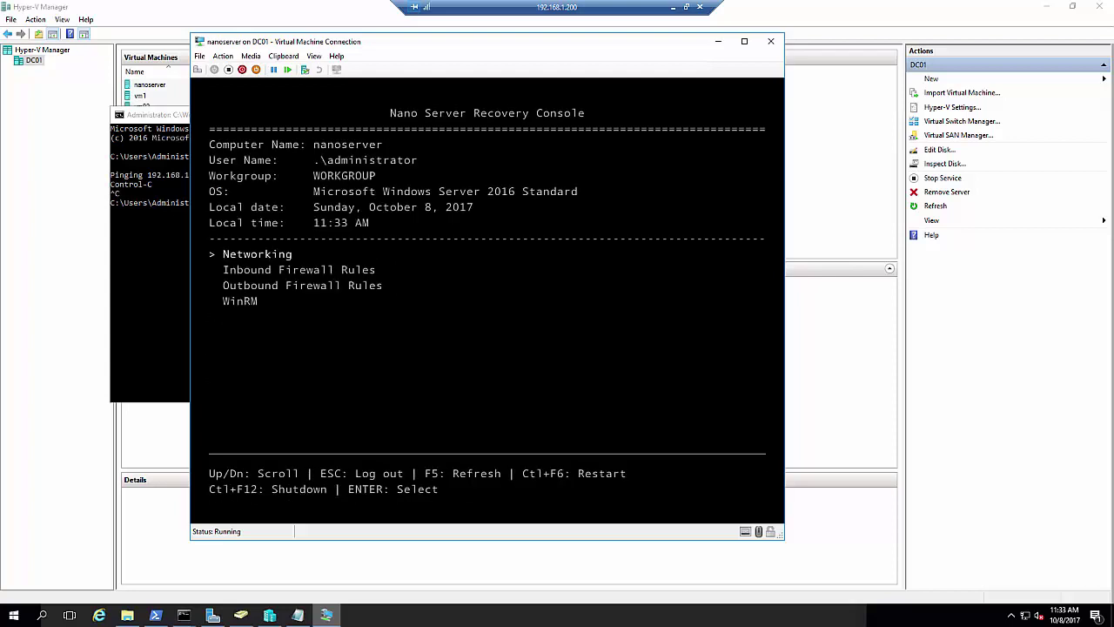
key("Down")
key("Return")
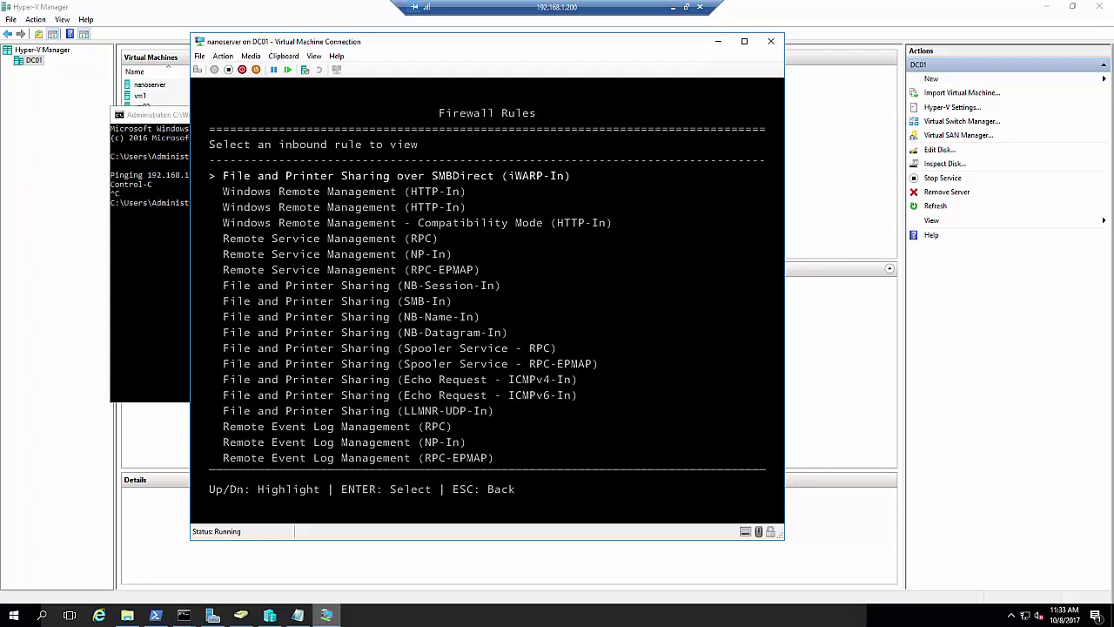
key("Escape")
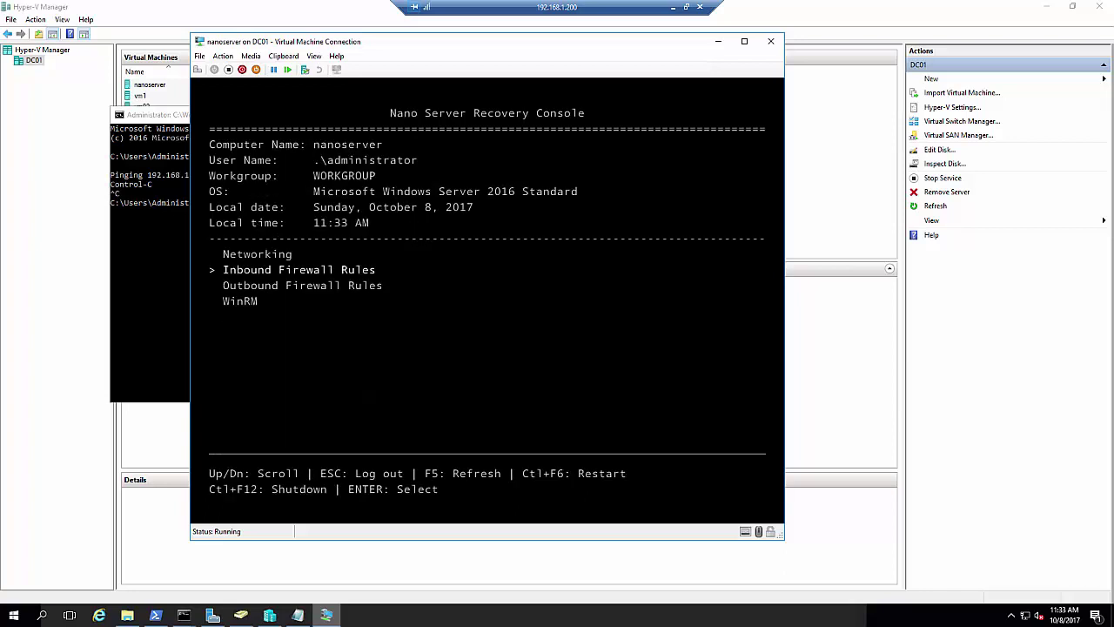
Reset WinRM firewall and service settings to defaults, running the reset twice
key("Down")
key("Down")
key("Return")
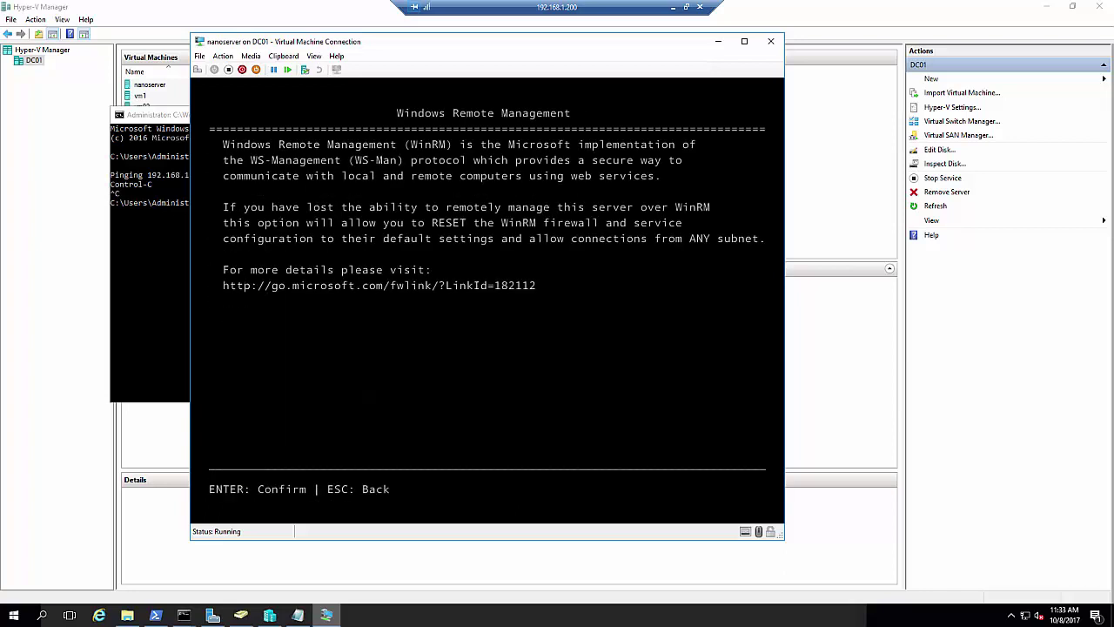
key("Return")
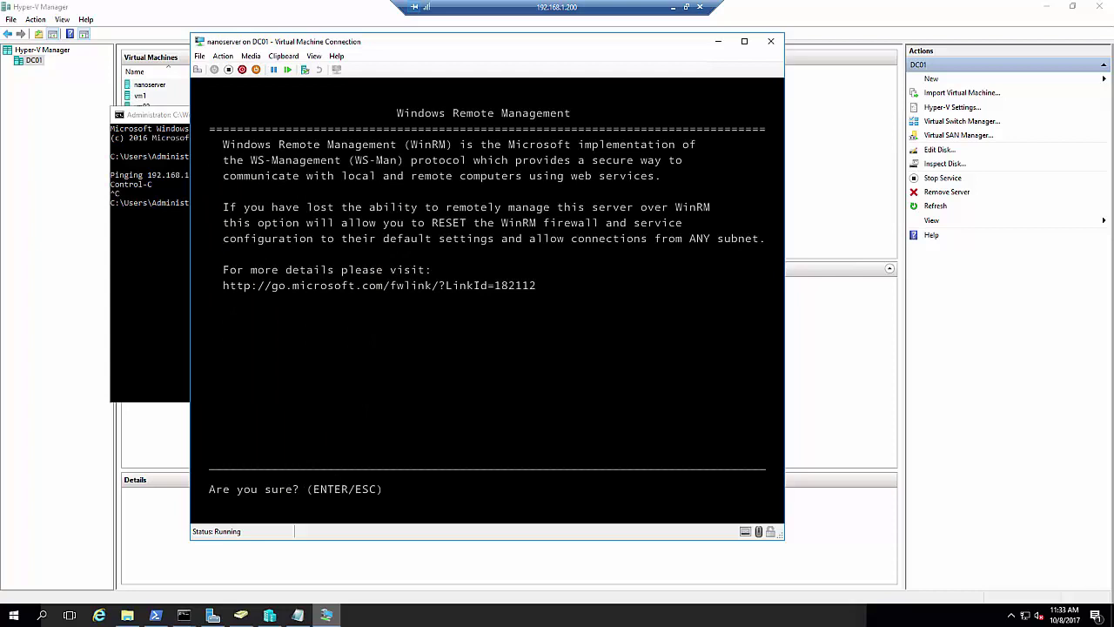
key("Return")
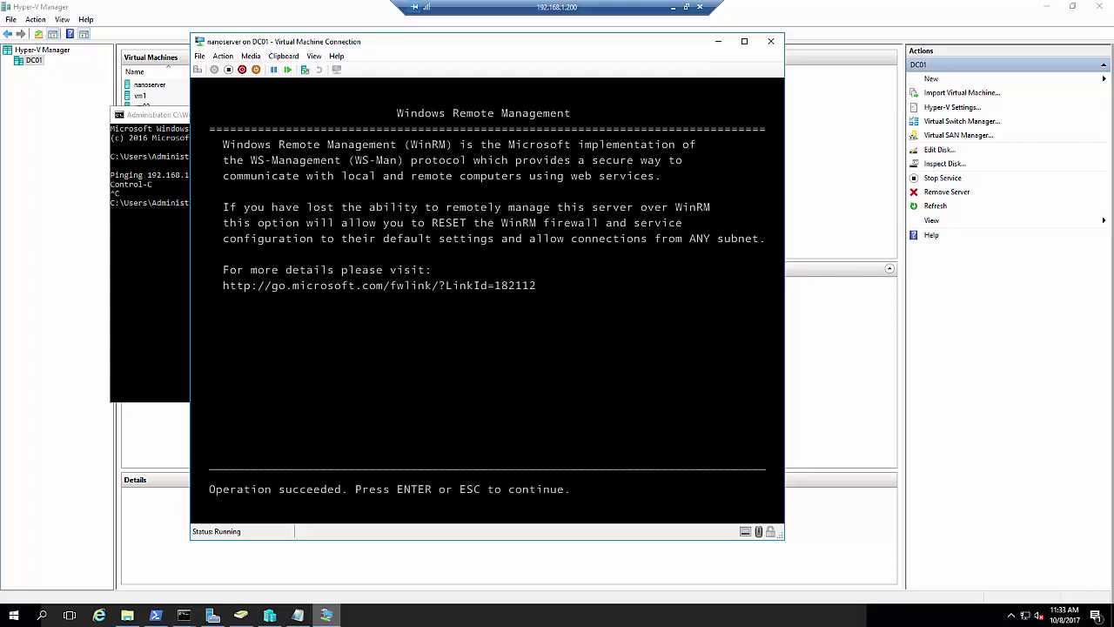
key("Return")
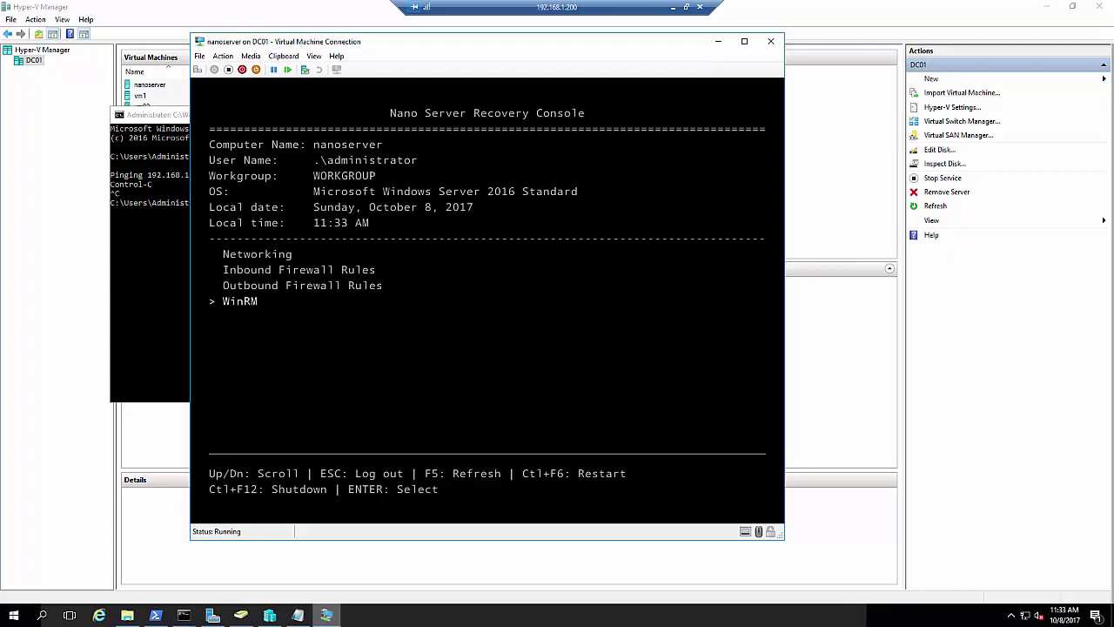
key("Return")
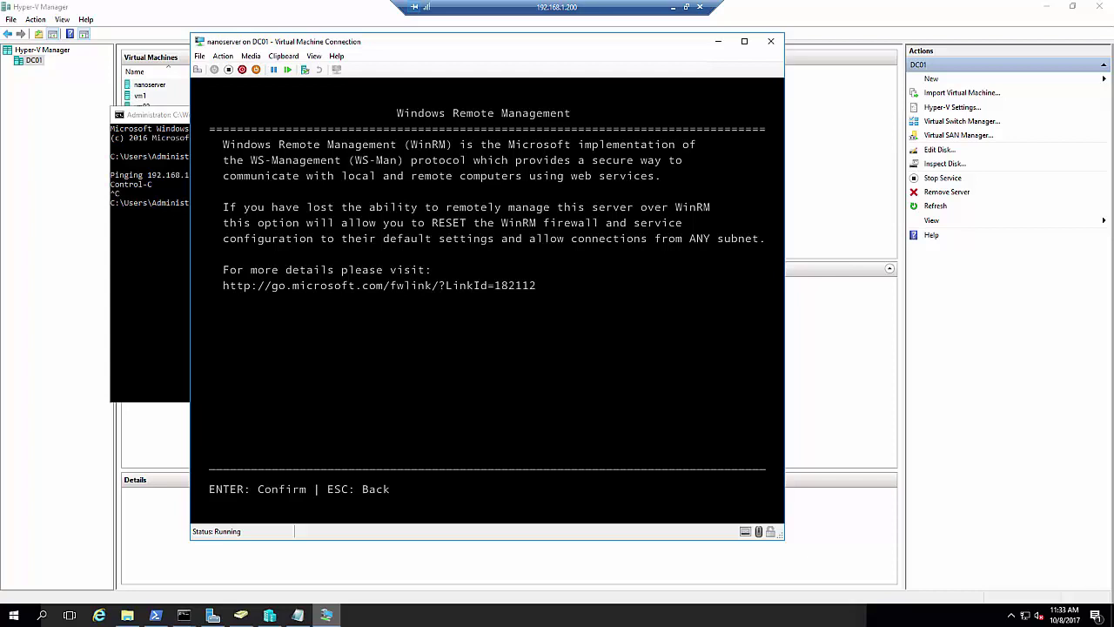
key("Return")
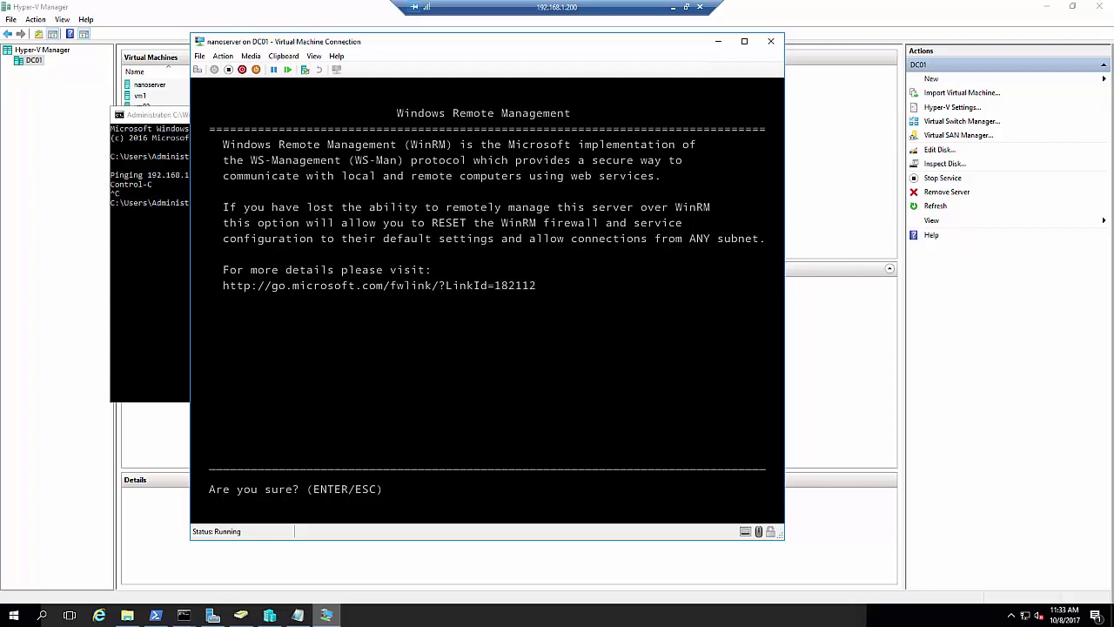
key("Return")
key("Return")
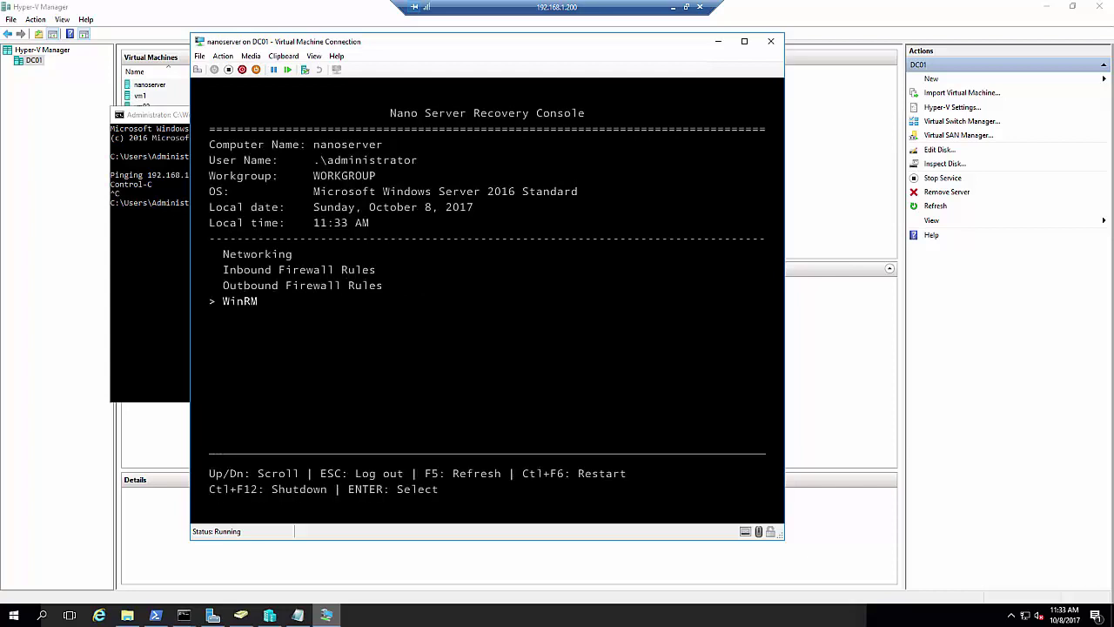
key("Up")
key("Up")
key("Return")
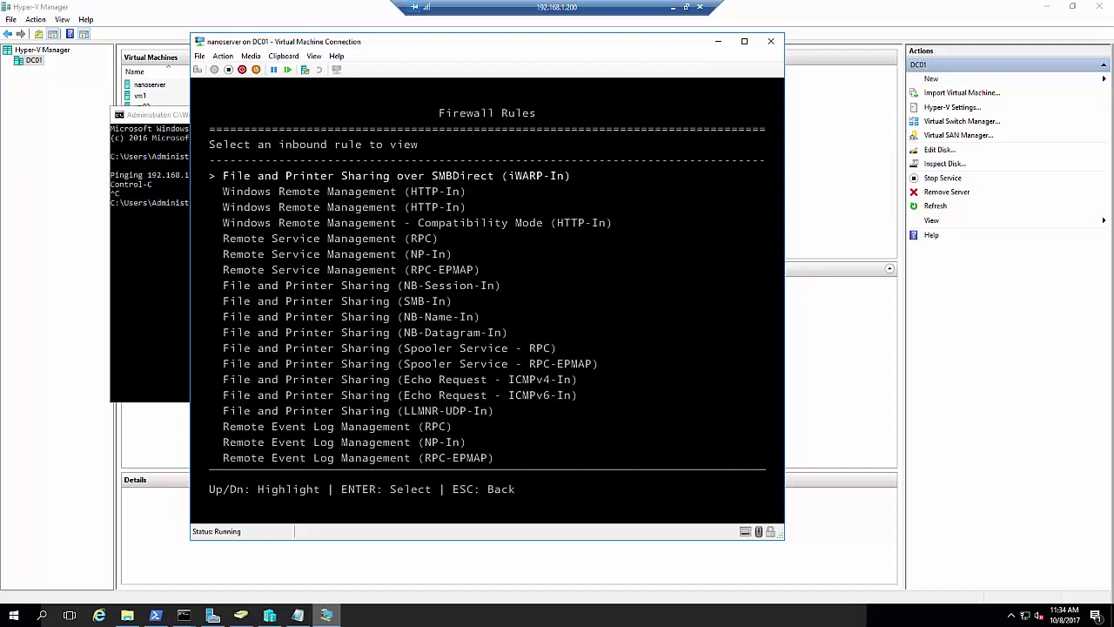
Start a continuous ping -t to 192.168.1.201 from the host command prompt
key("Down")
key("Down")
key("Down")
key("Down")
key("Down")
key("Down")
key("Down")
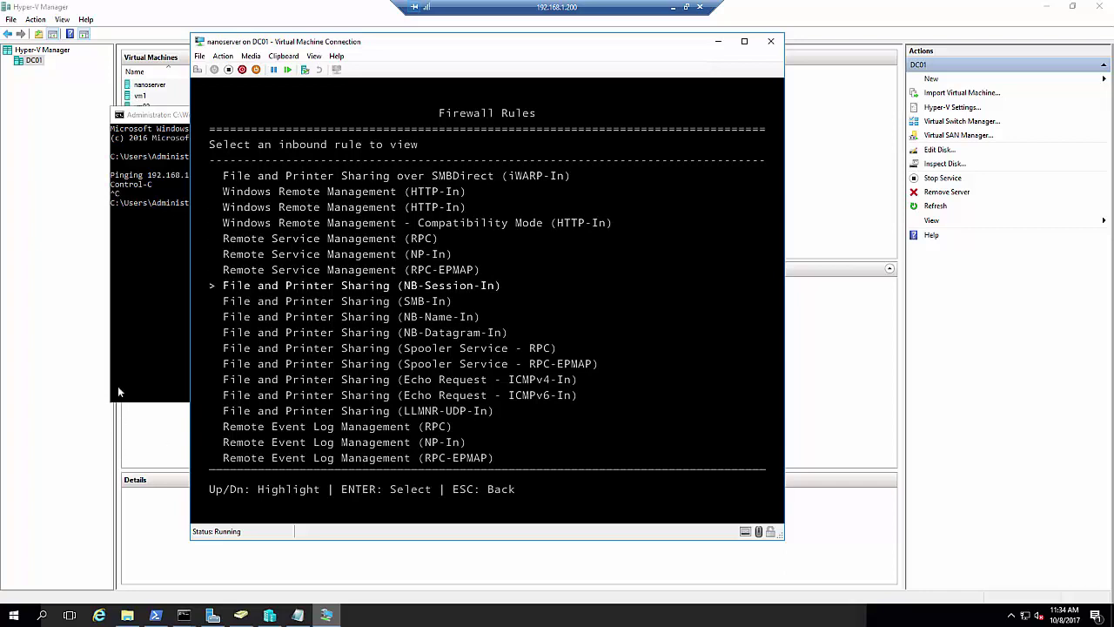
left_click(117, 358)
type("ping 1")
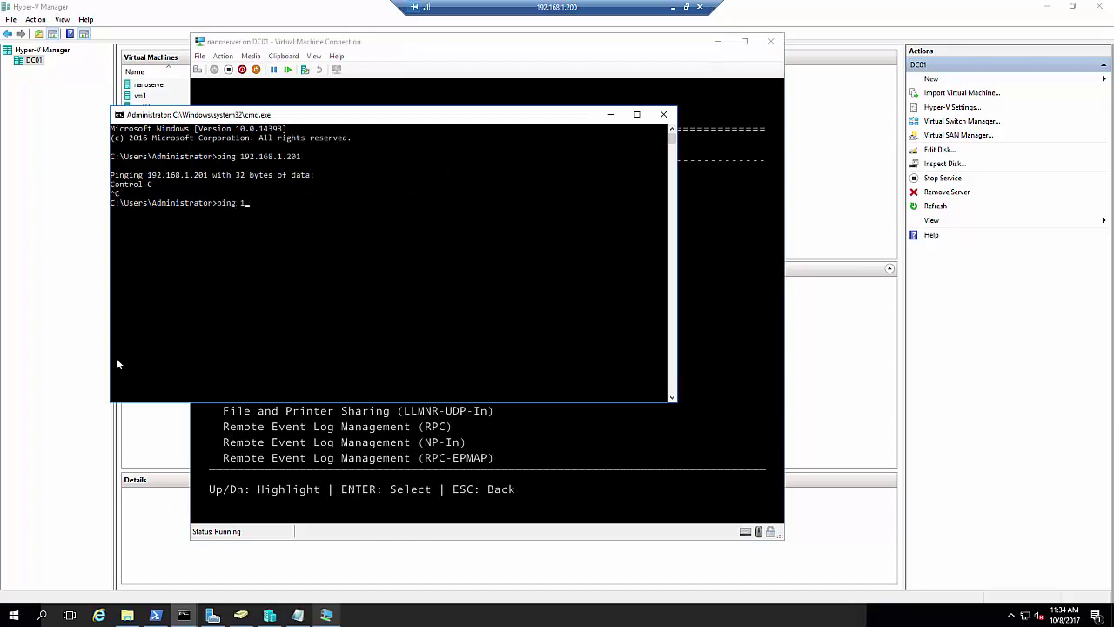
type("92.168.1.201 -t")
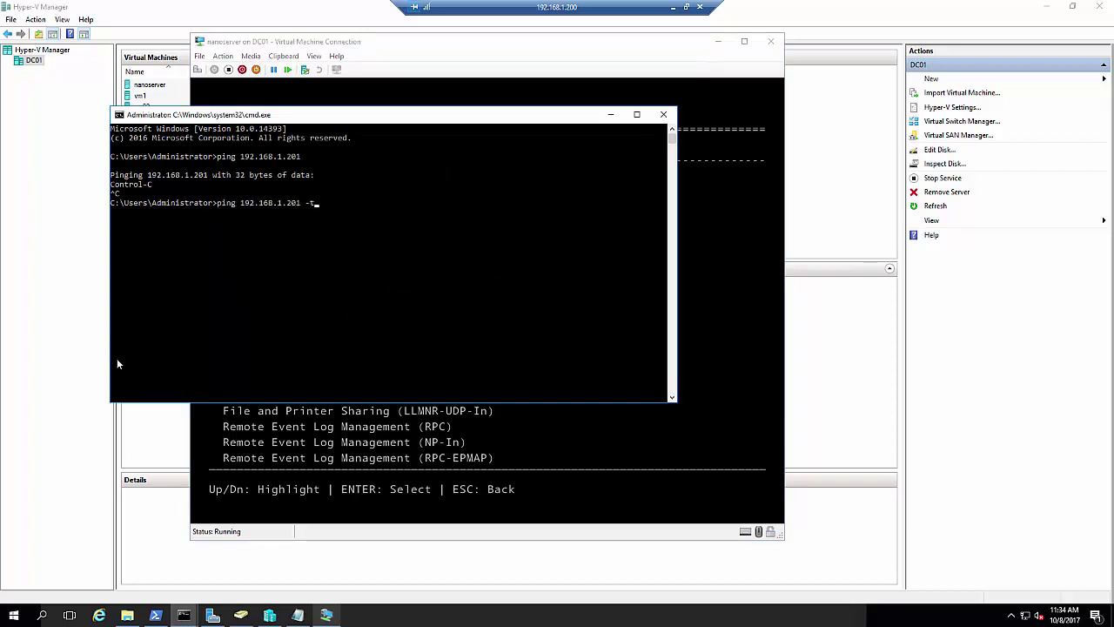
key("Return")
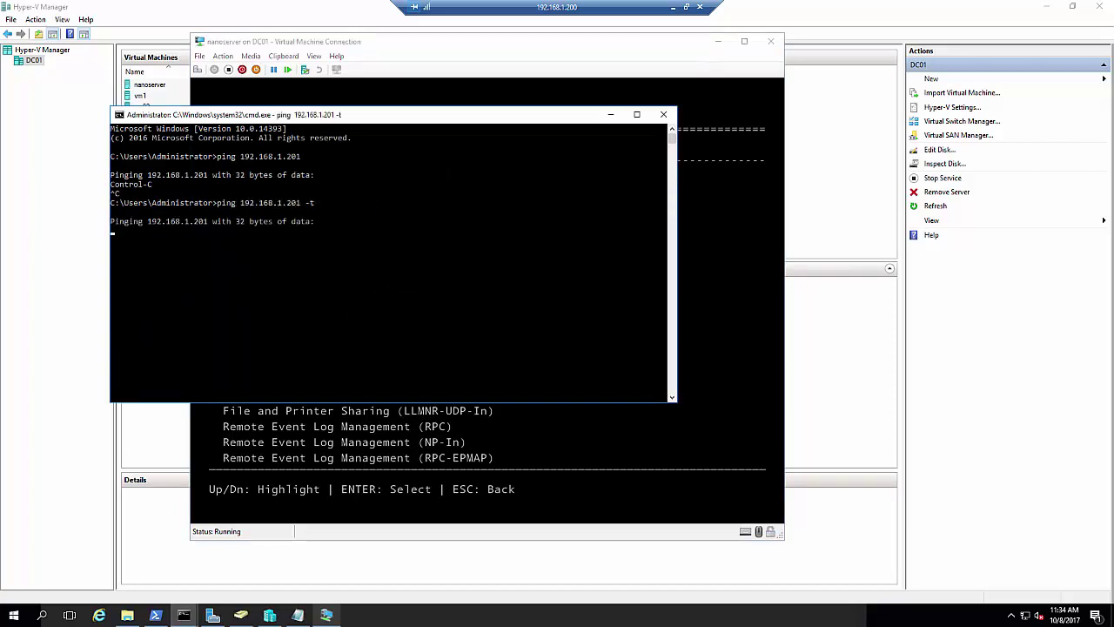
key("alt+Tab")
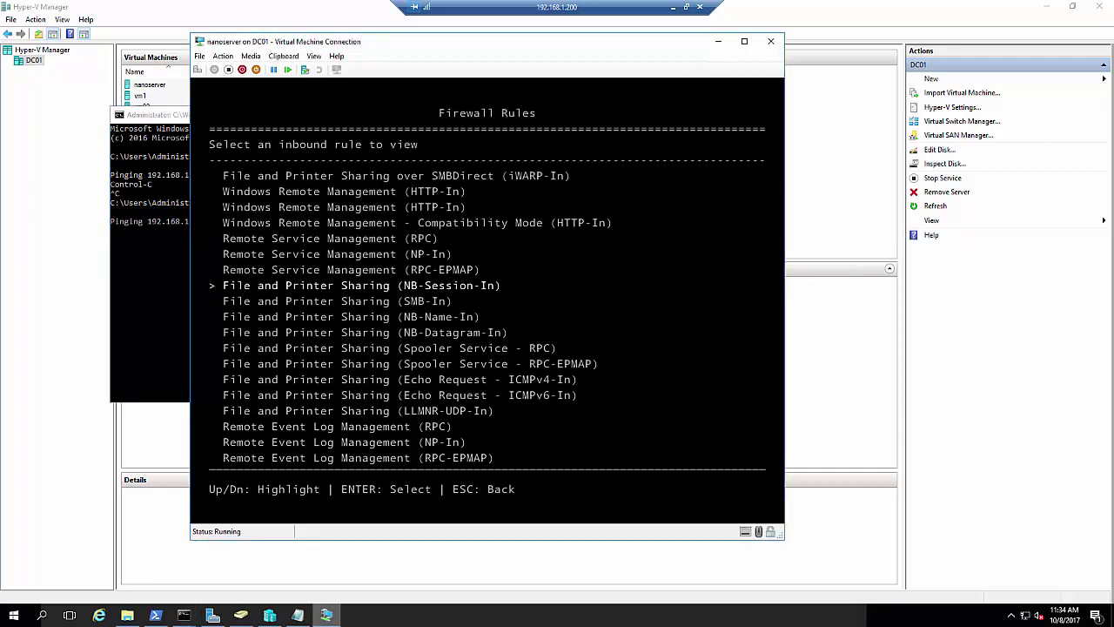
Enable the inbound File and Printer Sharing (Echo Request - ICMPv4-In) firewall rule
key("Down")
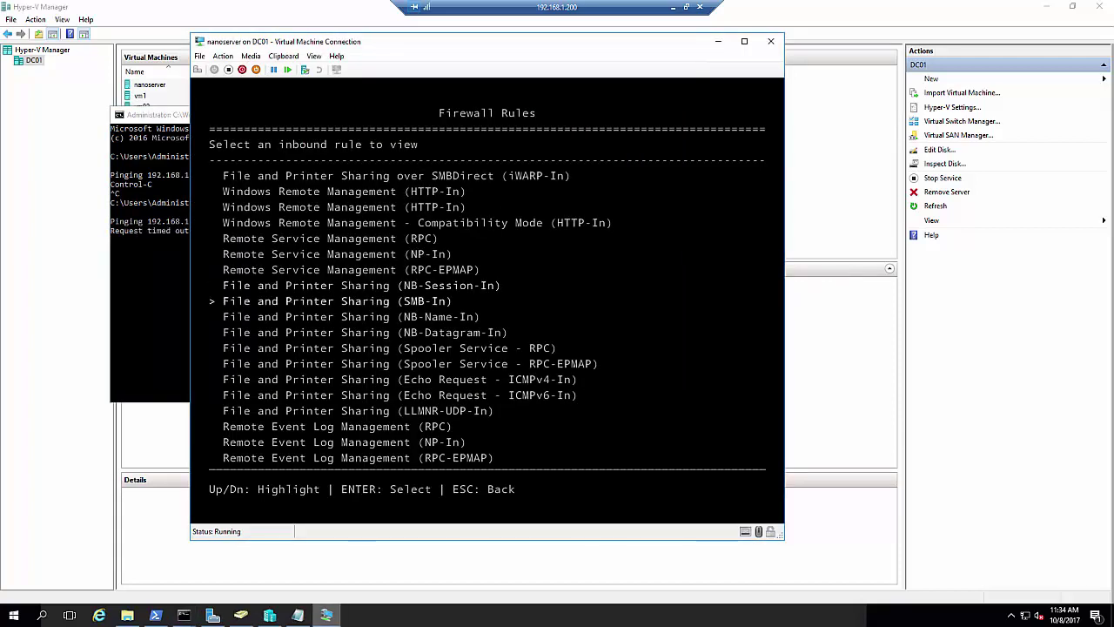
key("Down")
key("Down")
key("Down")
key("Down")
key("Down")
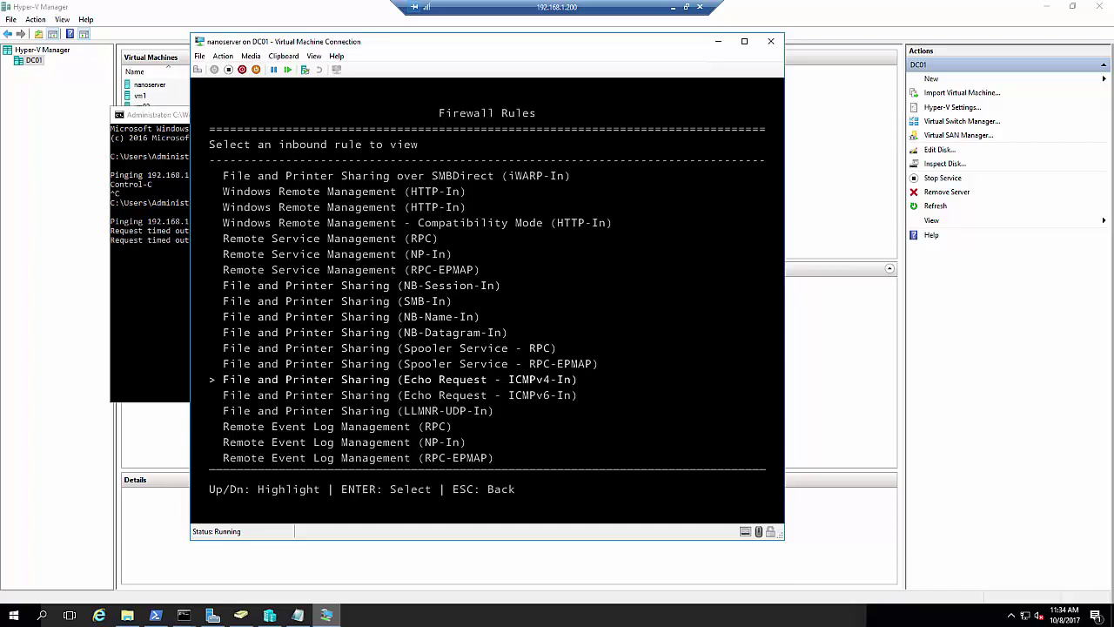
key("Return")
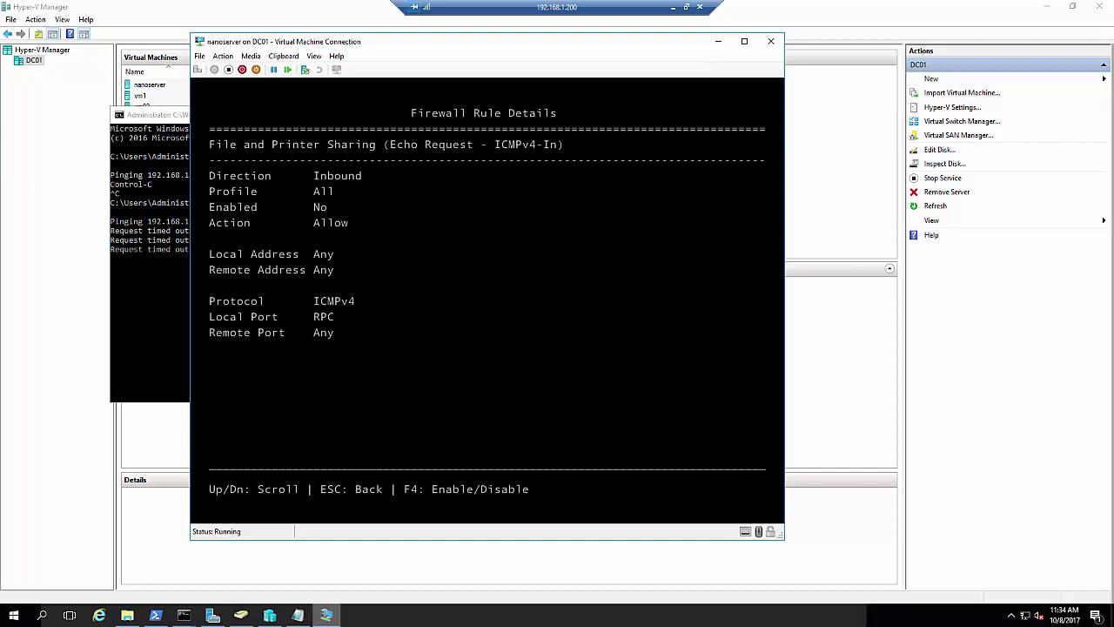
key("F4")
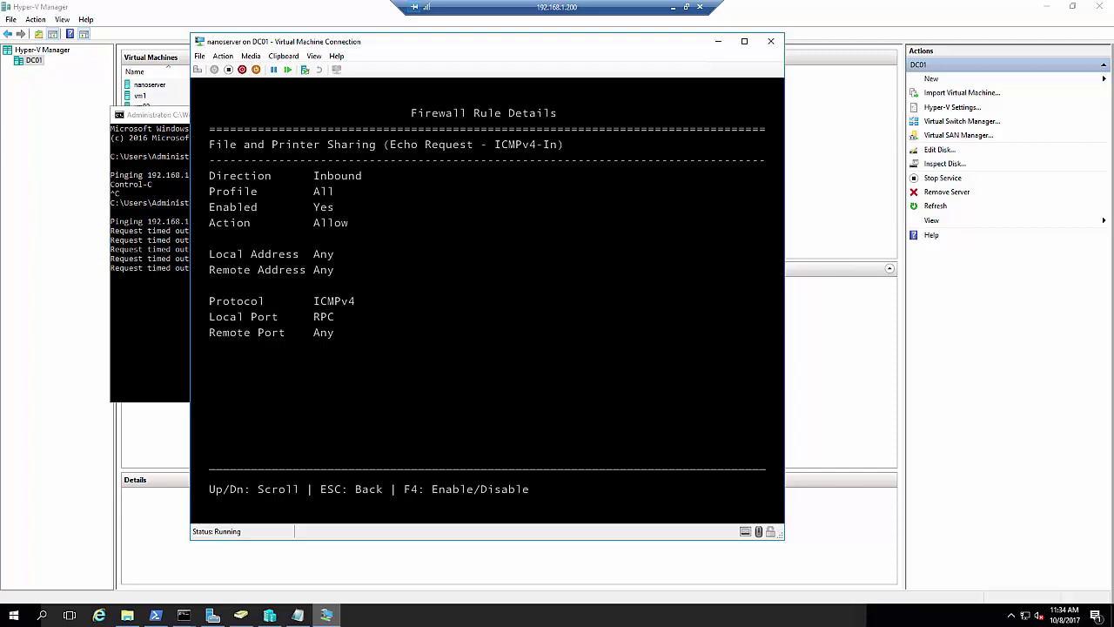
key("Escape")
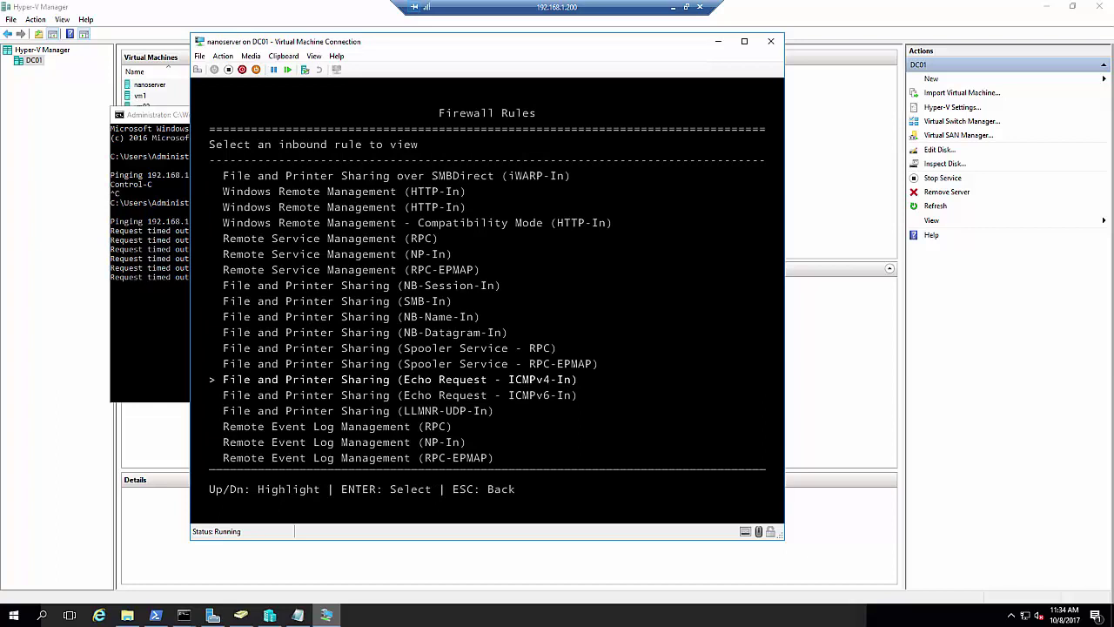
Browse the full inbound firewall rule list and return to the main menu
key("Up")
key("Down")
key("Down")
key("Down")
key("Down")
key("Down")
key("Down")
key("Down")
key("Down")
key("Down")
key("Down")
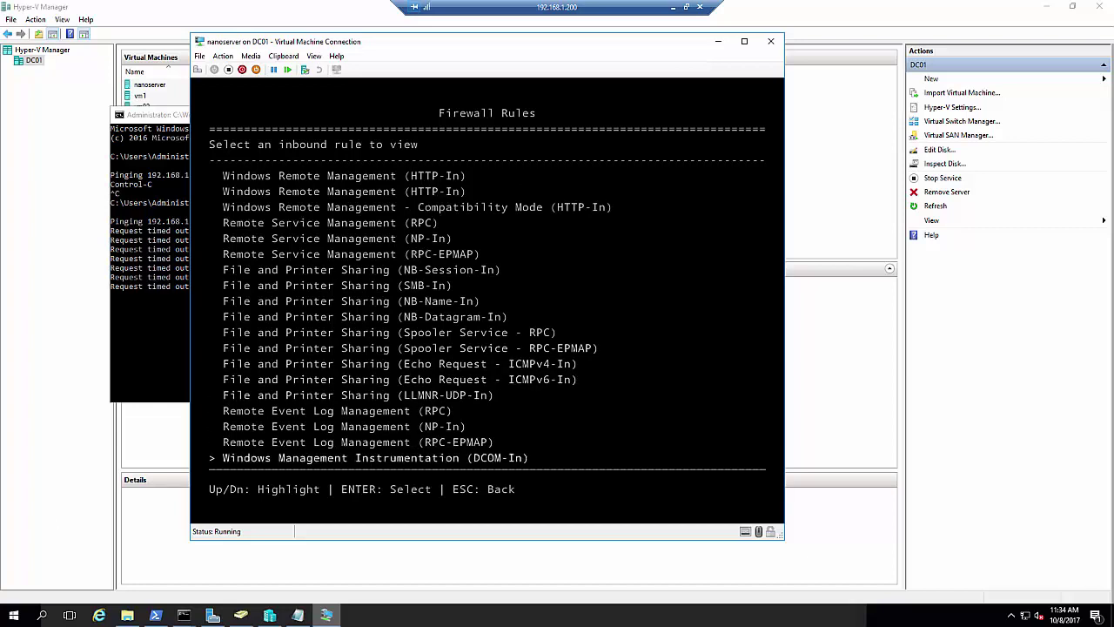
key("Down")
key("Down")
key("Down")
key("Down")
key("Down")
key("Down")
key("Down")
key("Down")
key("Down")
key("Down")
key("Down")
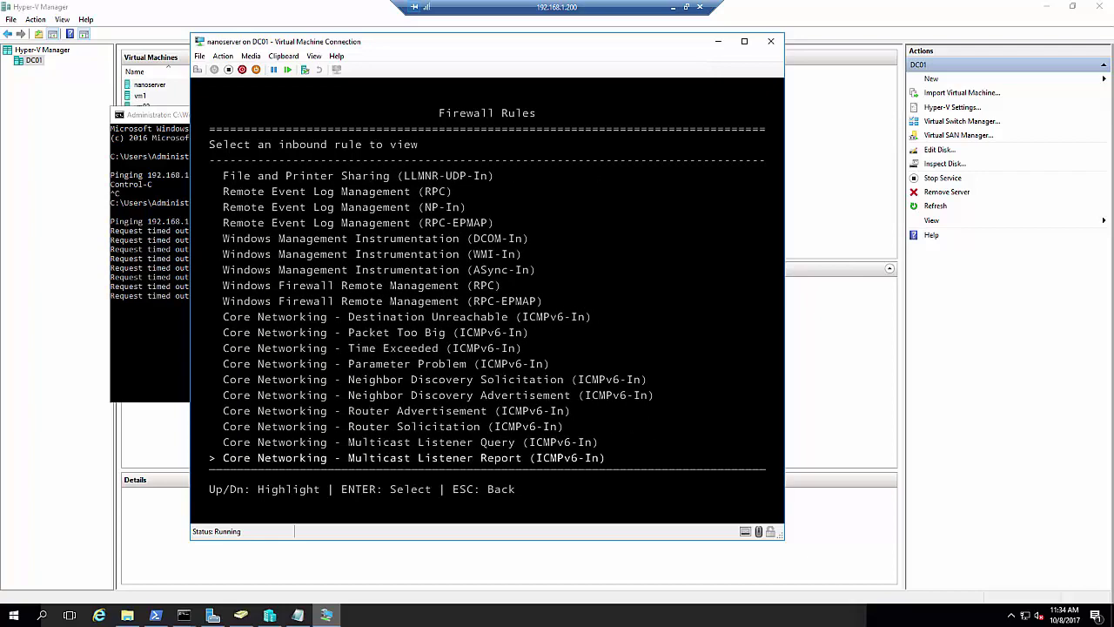
key("Down")
key("Down")
key("Down")
key("Down")
key("Down")
key("Down")
key("Down")
key("Down")
key("Down")
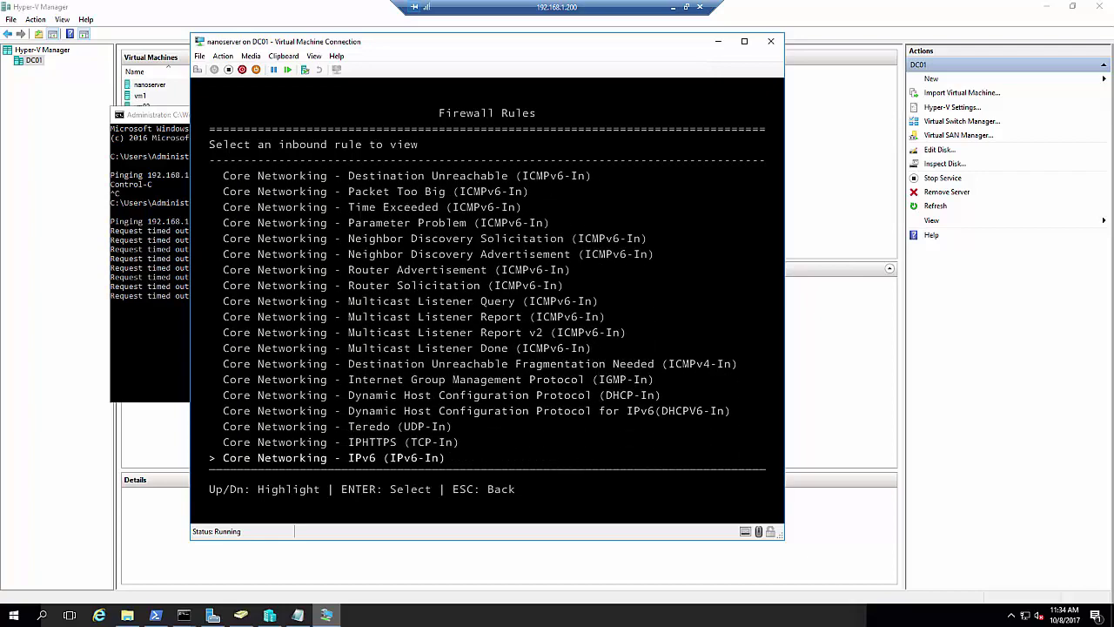
key("Down")
key("Down")
key("Down")
key("Down")
key("Down")
key("Down")
key("Down")
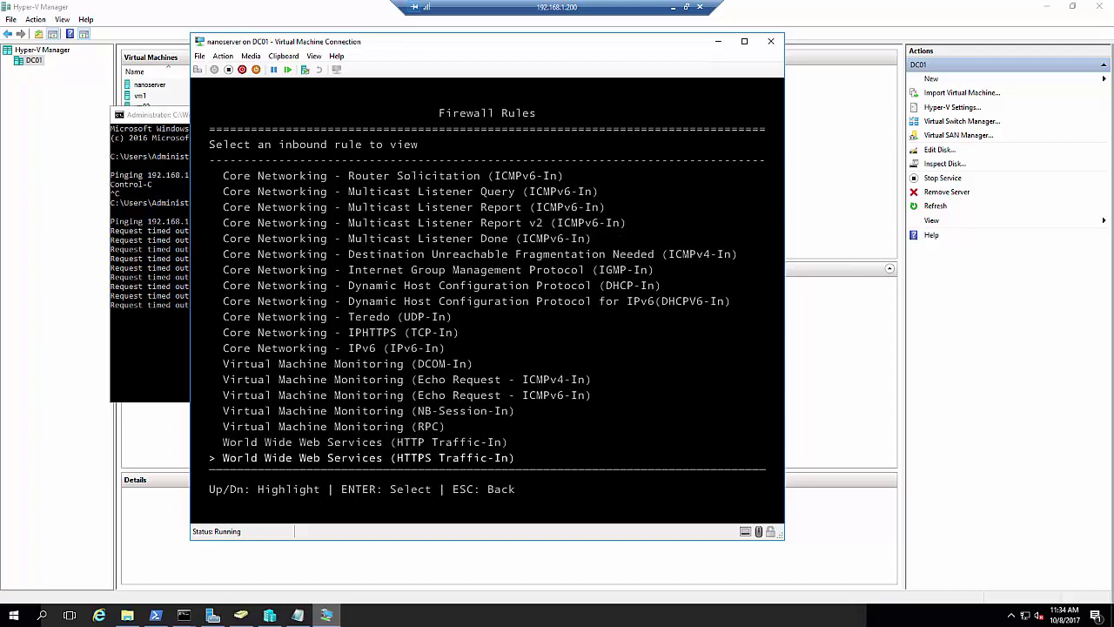
key("Up")
key("Up")
key("Up")
key("Up")
key("Up")
key("Up")
key("Up")
key("Up")
key("Up")
key("Up")
key("Up")
key("Up")
key("Up")
key("Up")
key("Up")
key("Up")
key("Up")
key("Up")
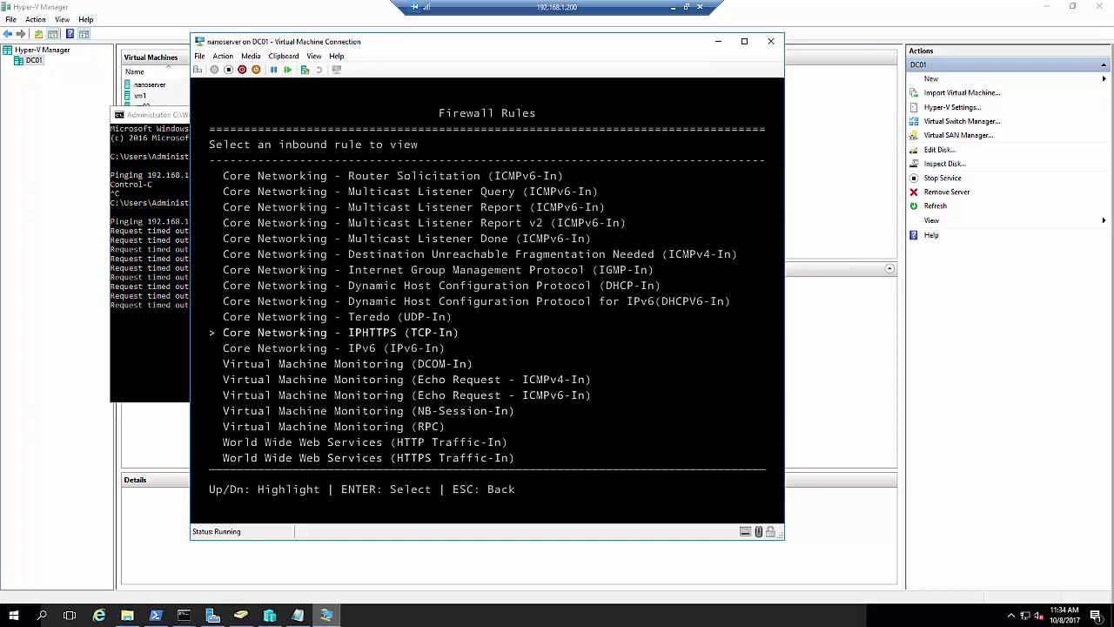
key("Up")
key("Up")
key("Up")
key("Up")
key("Up")
key("Up")
key("Up")
key("Up")
key("Up")
key("Up")
key("Up")
key("Up")
key("Up")
key("Up")
key("Up")
key("Up")
key("Up")
key("Up")
key("Up")
key("Up")
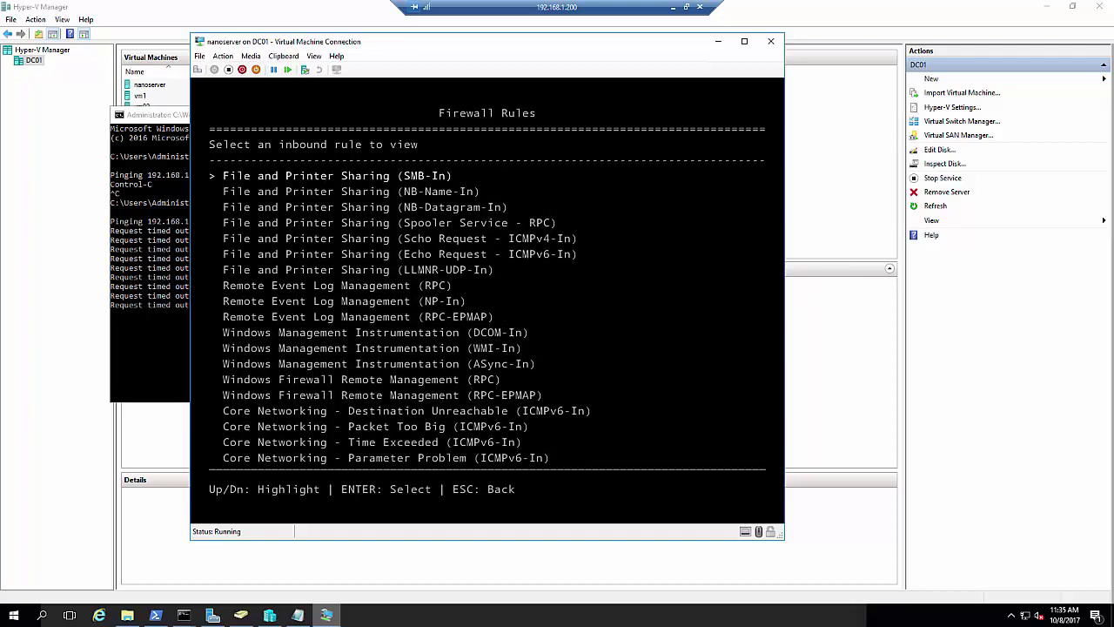
key("Up")
key("Up")
key("Up")
key("Up")
key("Up")
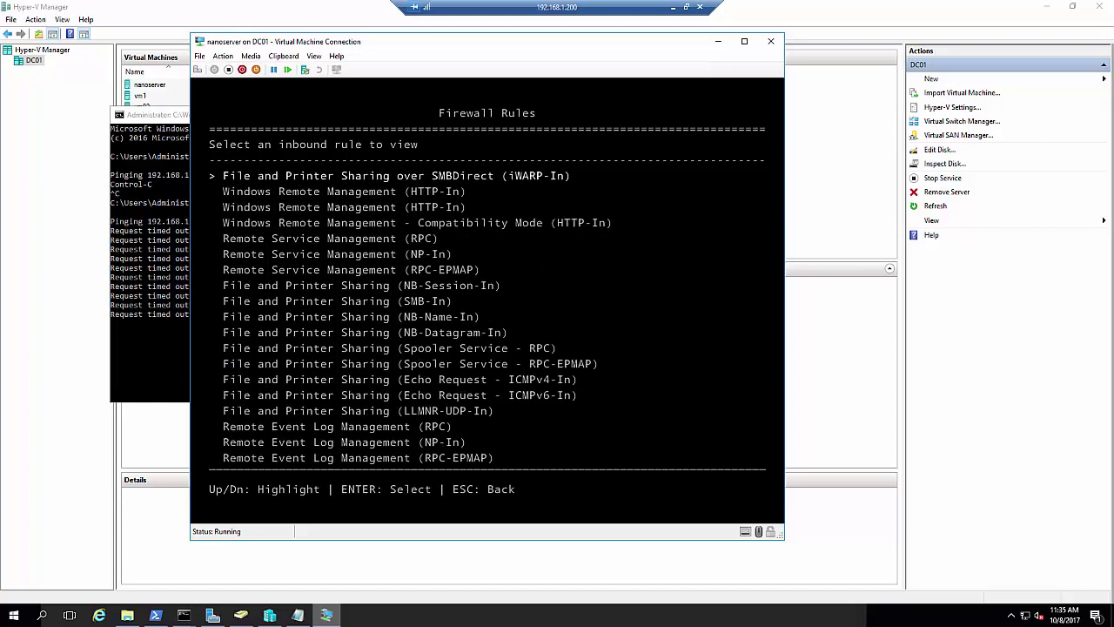
key("Down")
key("Down")
key("Down")
key("Down")
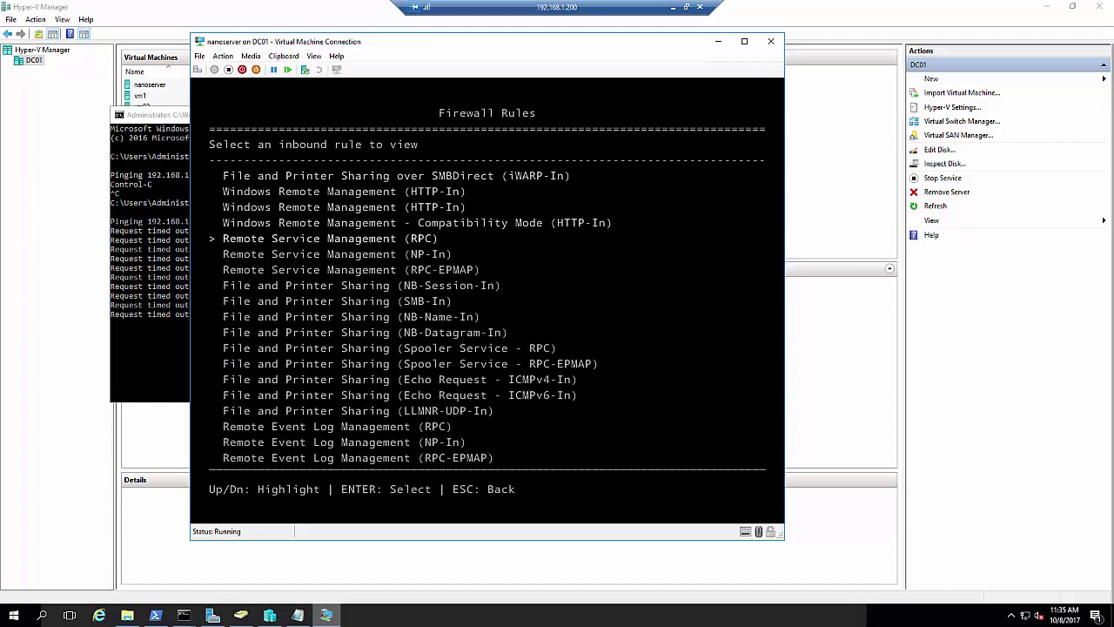
key("Escape")
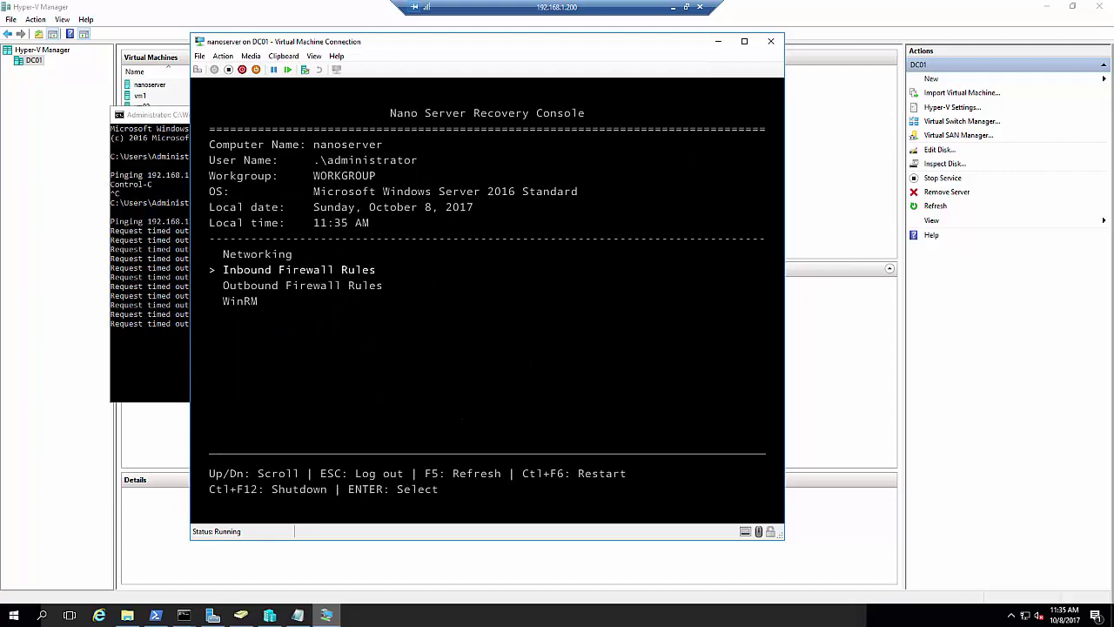
Enable the outbound Echo Request - ICMPv4-Out rule and return to the main menu
key("Down")
key("Return")
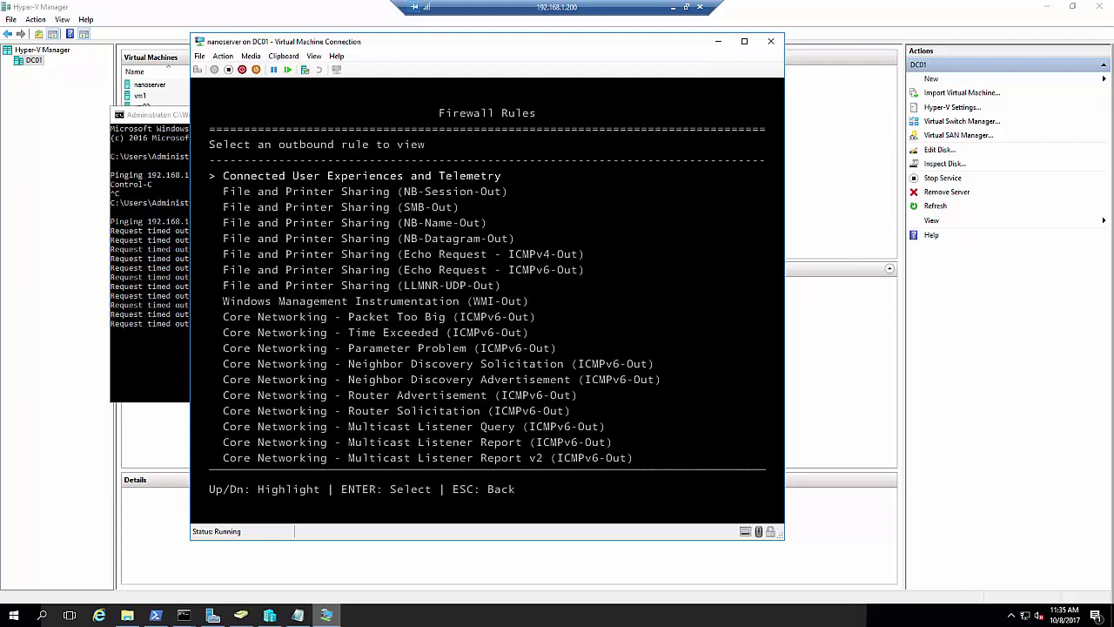
key("Down")
key("Down")
key("Down")
key("Down")
key("Down")
key("Down")
key("Down")
key("Down")
key("Down")
key("Down")
key("Down")
key("Down")
key("Down")
key("Down")
key("Down")
key("Down")
key("Down")
key("Down")
key("Down")
key("Down")
key("Down")
key("Down")
key("Down")
key("Down")
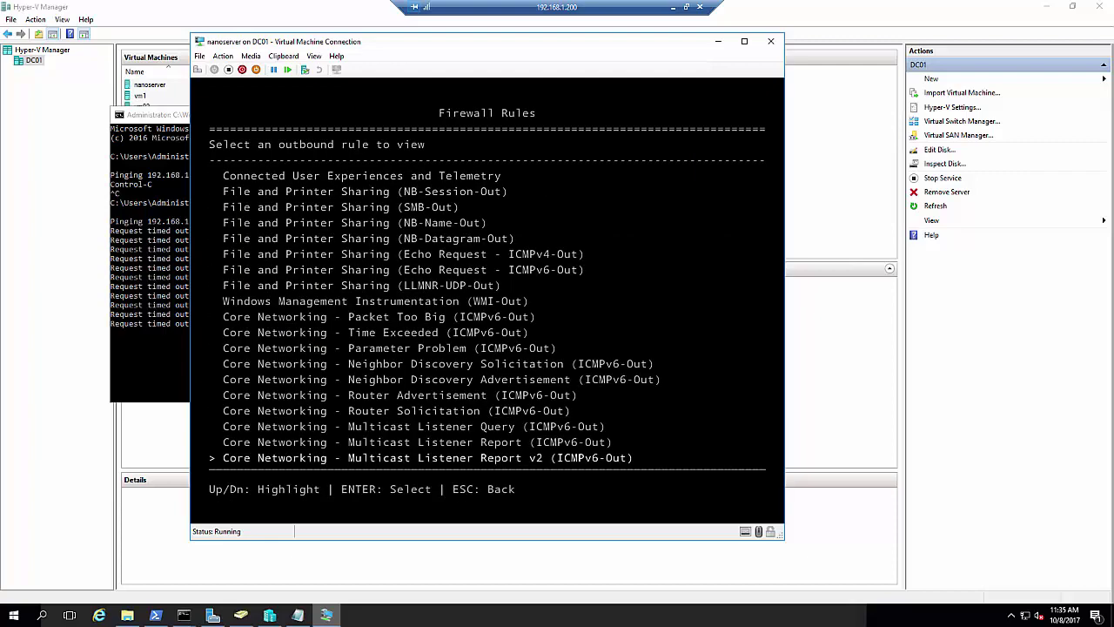
key("Up")
key("Up")
key("Up")
key("Up")
key("Up")
key("Up")
key("Up")
key("Up")
key("Up")
key("Up")
key("Up")
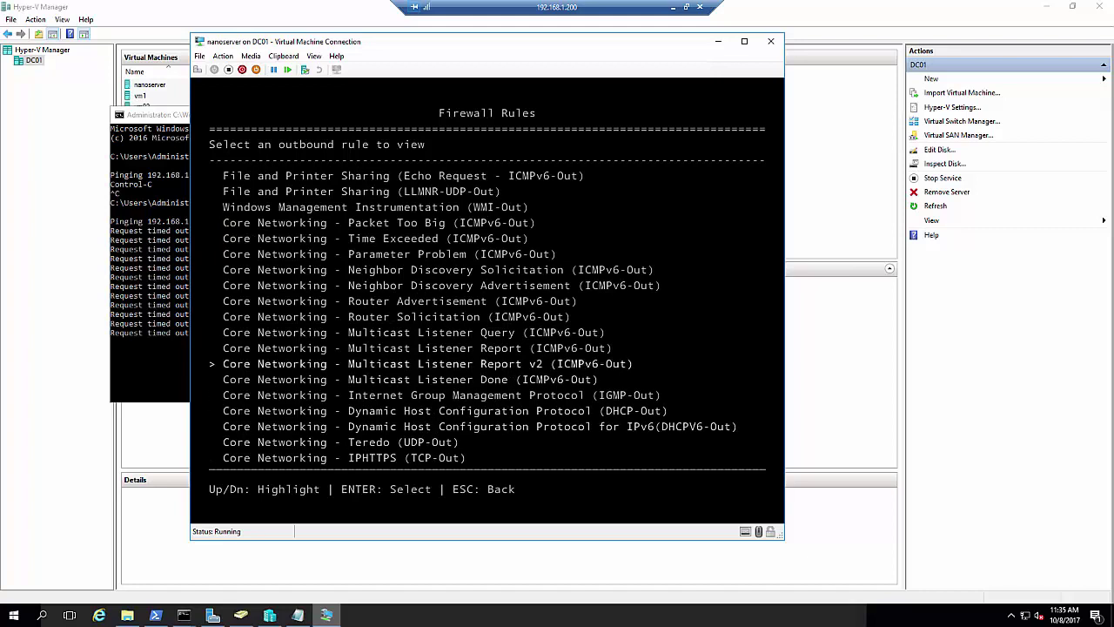
key("Up")
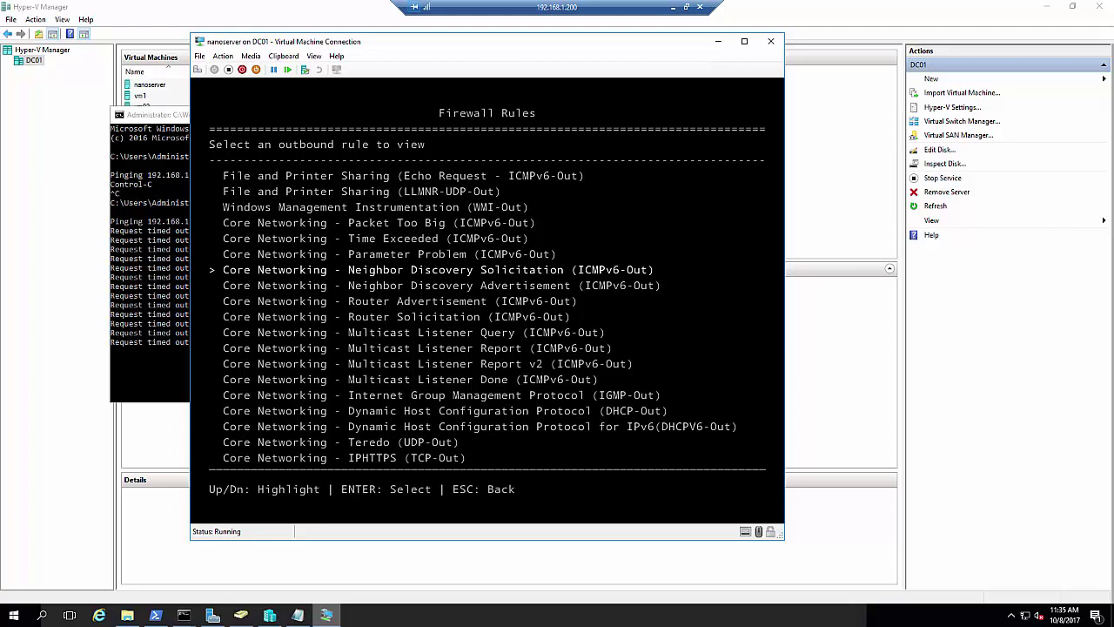
key("Up")
key("Up")
key("Up")
key("Up")
key("Up")
key("Up")
key("Up")
key("Up")
key("Up")
key("Up")
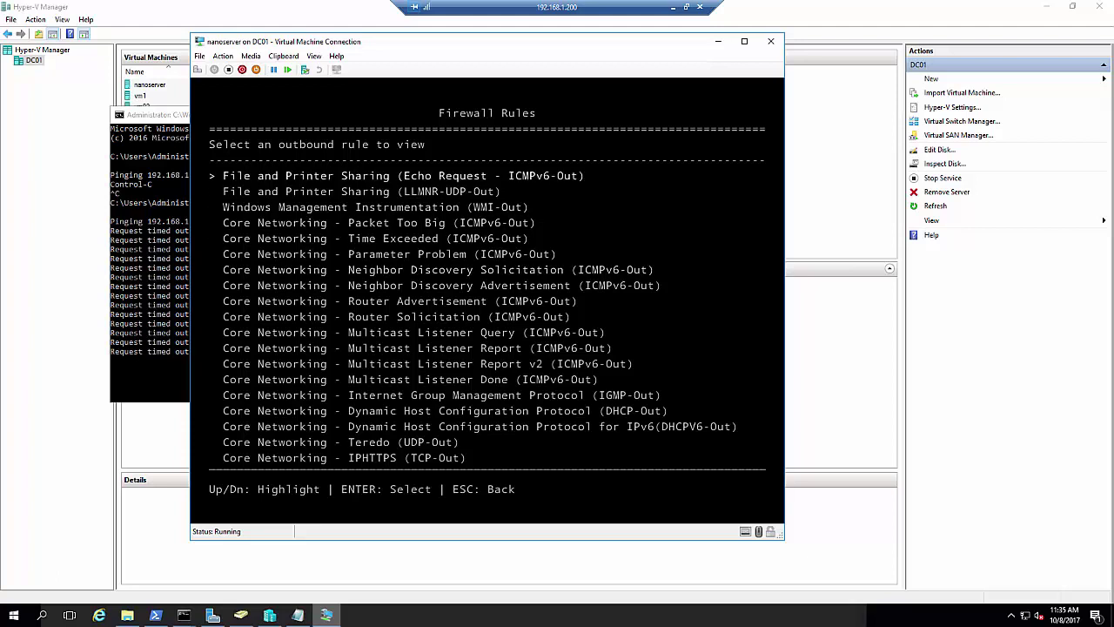
key("Down")
key("Down")
key("Down")
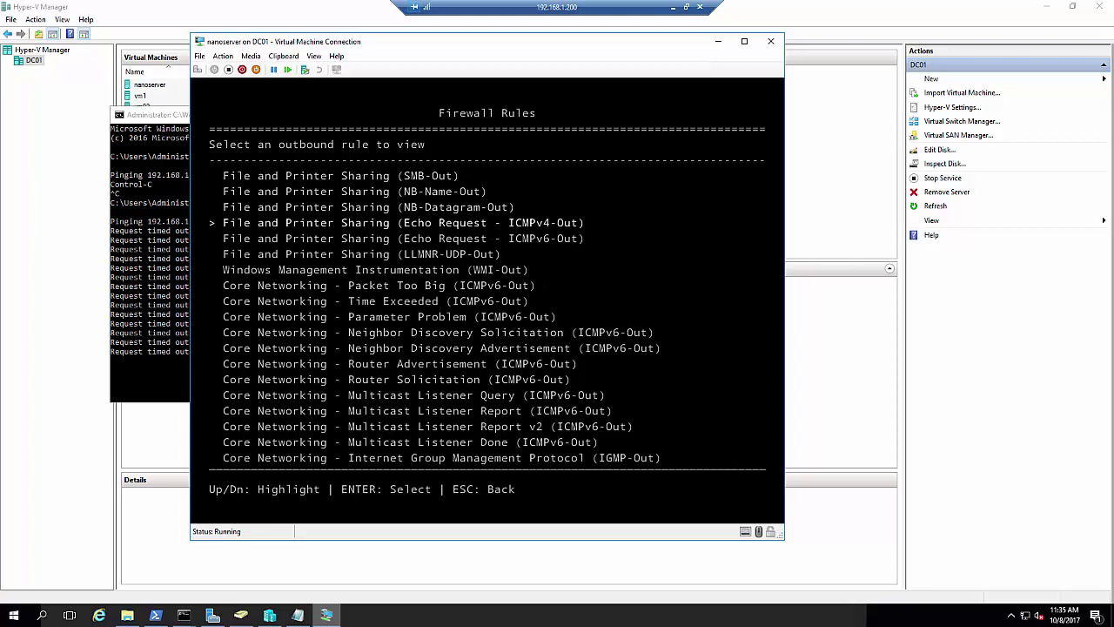
key("Return")
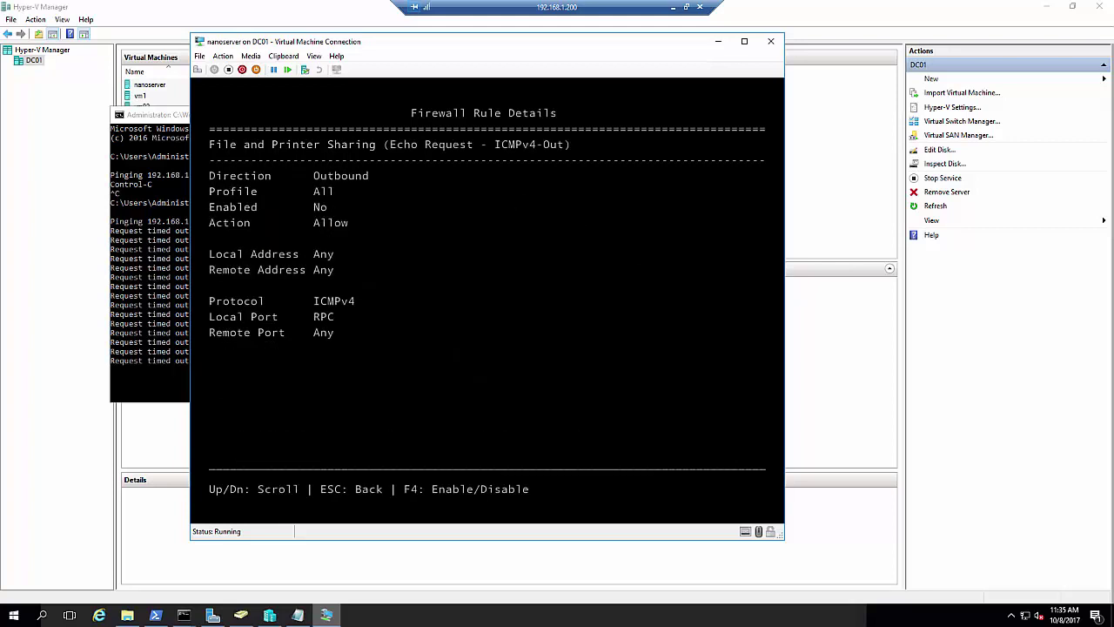
key("F4")
key("Escape")
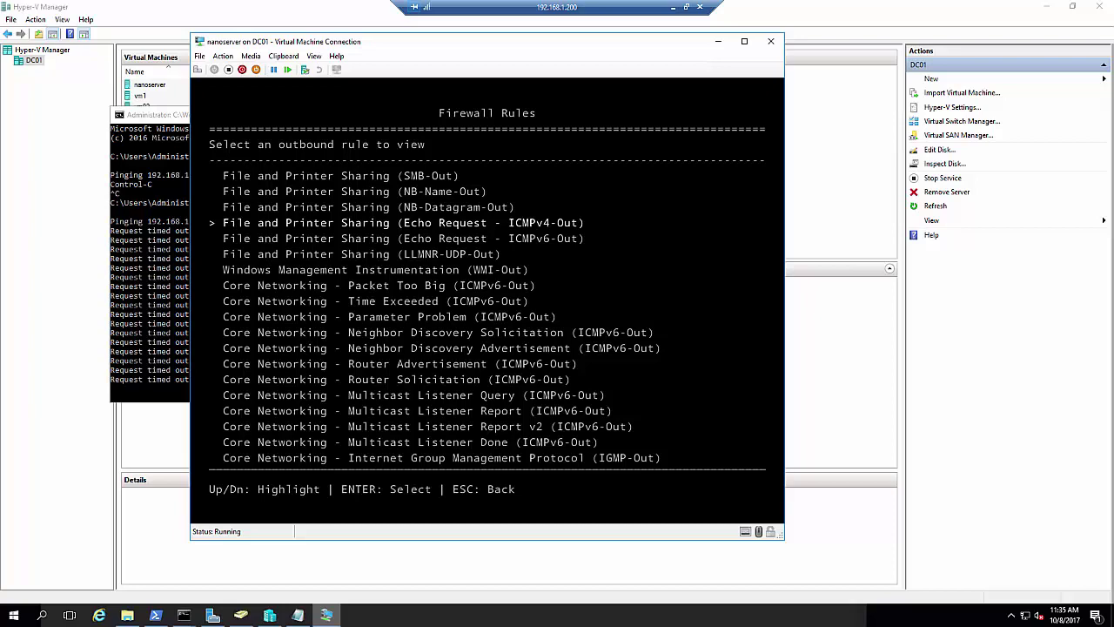
key("Escape")
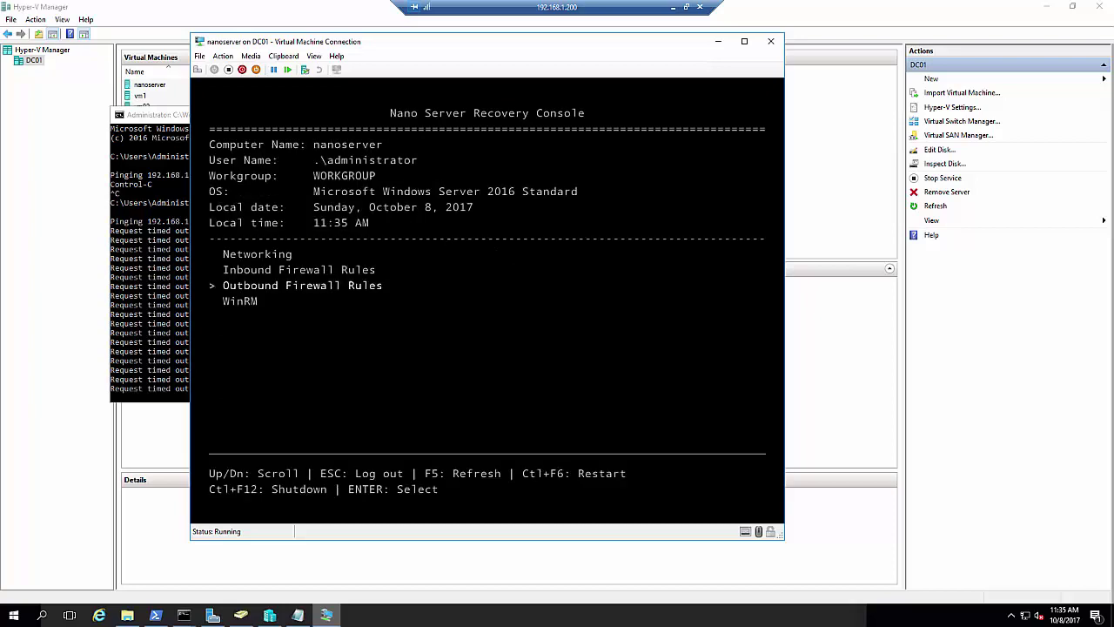
Leave WinRM untouched and open the Ethernet adapter's settings showing static 192.168.1.201
key("Down")
key("Return")
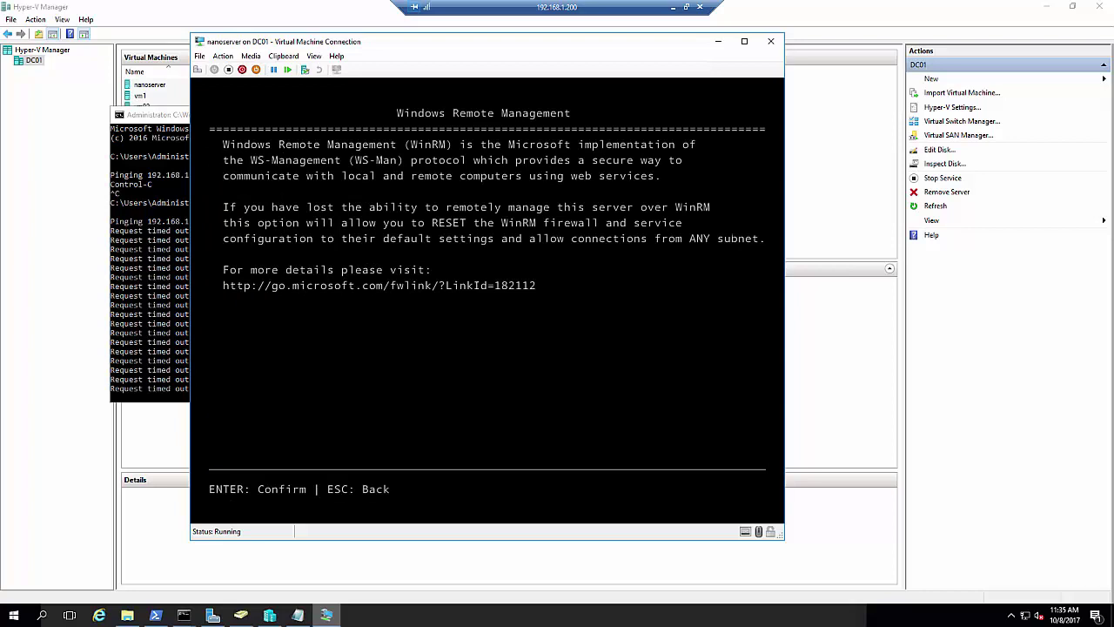
key("Escape")
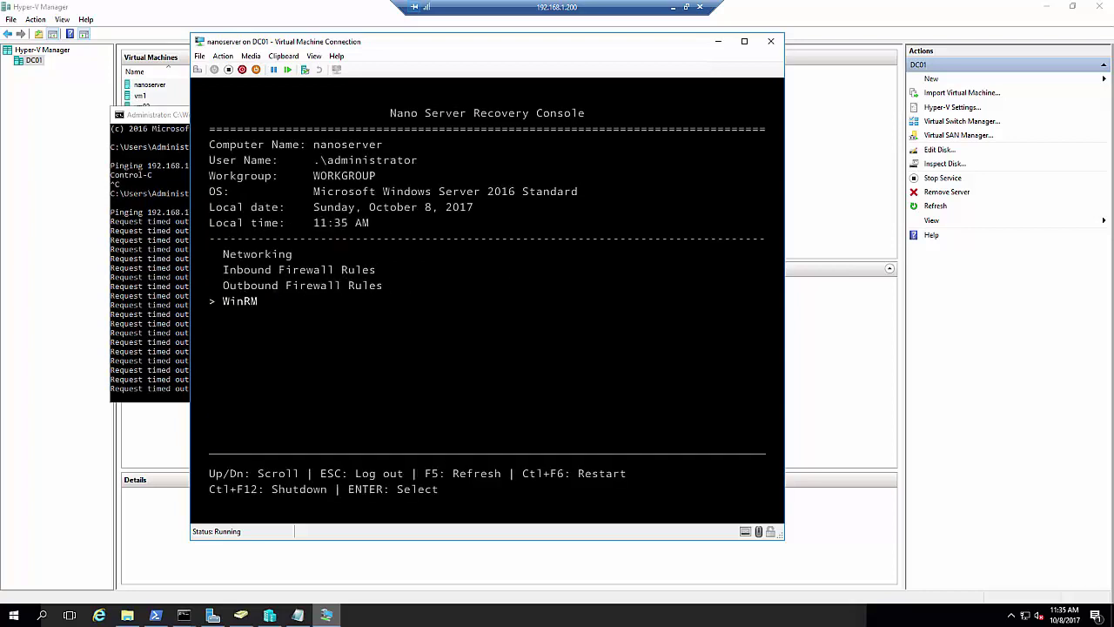
key("Up")
key("Up")
key("Up")
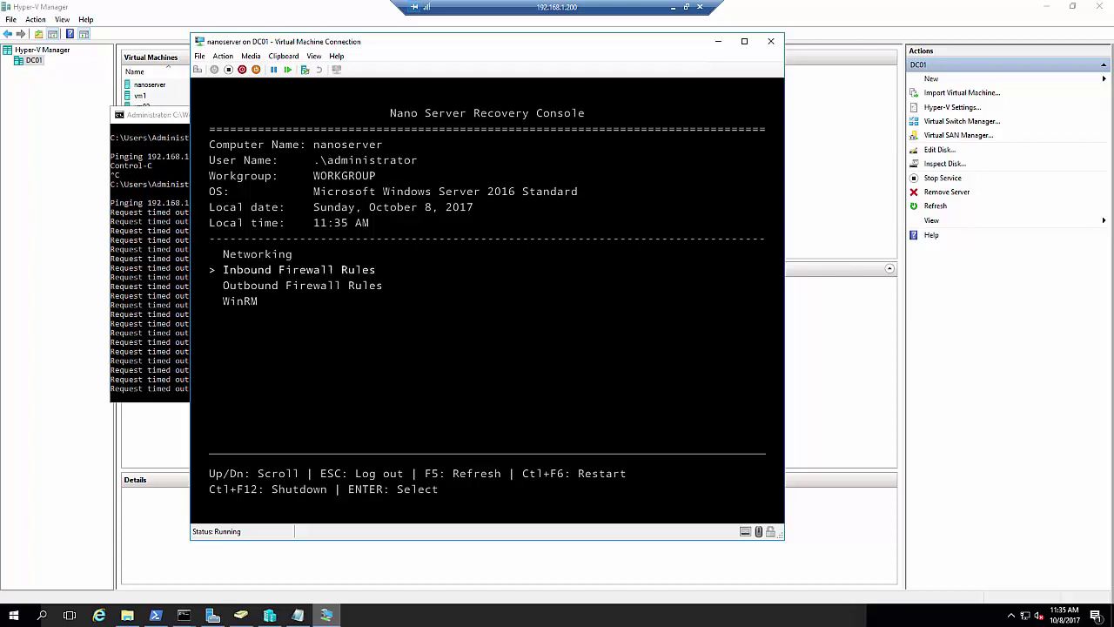
key("Return")
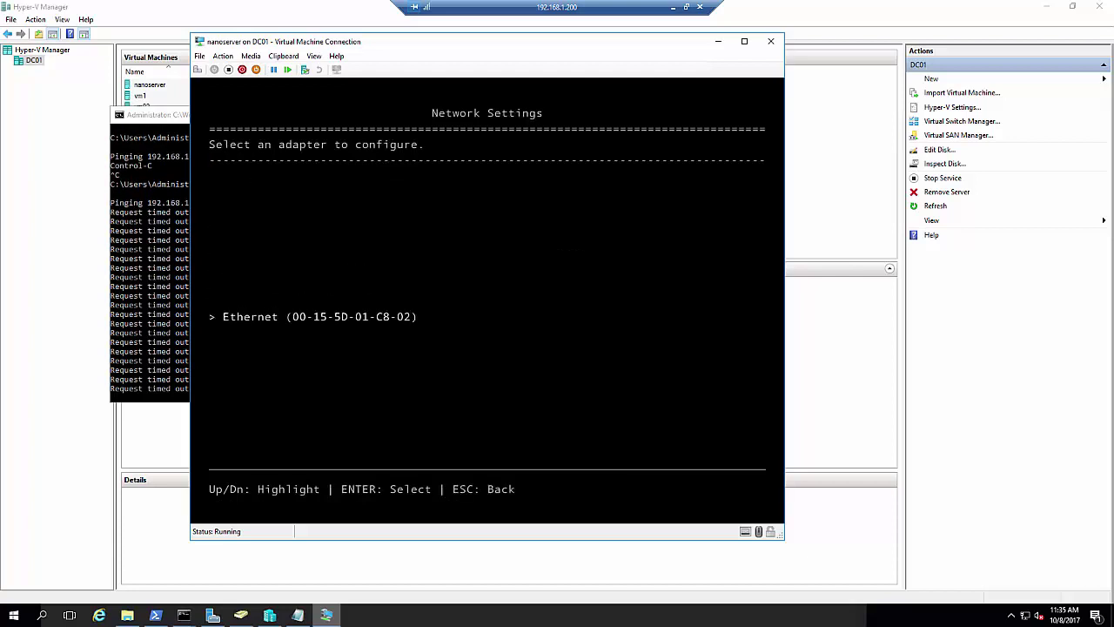
key("Return")
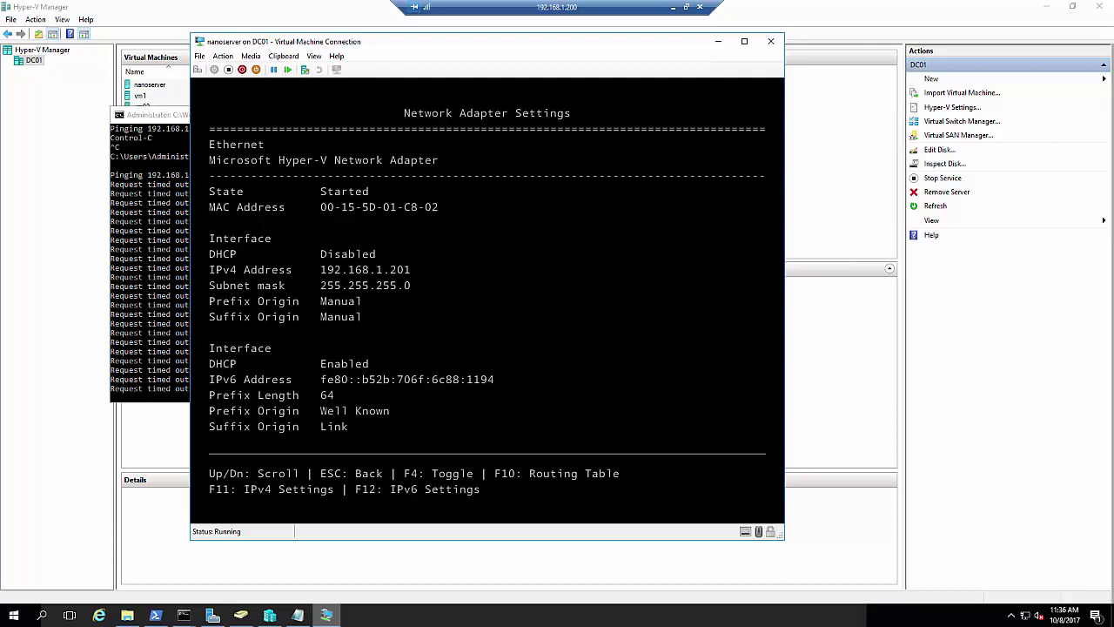
Turn the Ethernet adapter off and back on, then view its IPv4 settings
key("Down")
key("Down")
key("Down")
key("Down")
key("Down")
key("Down")
key("Down")
key("Down")
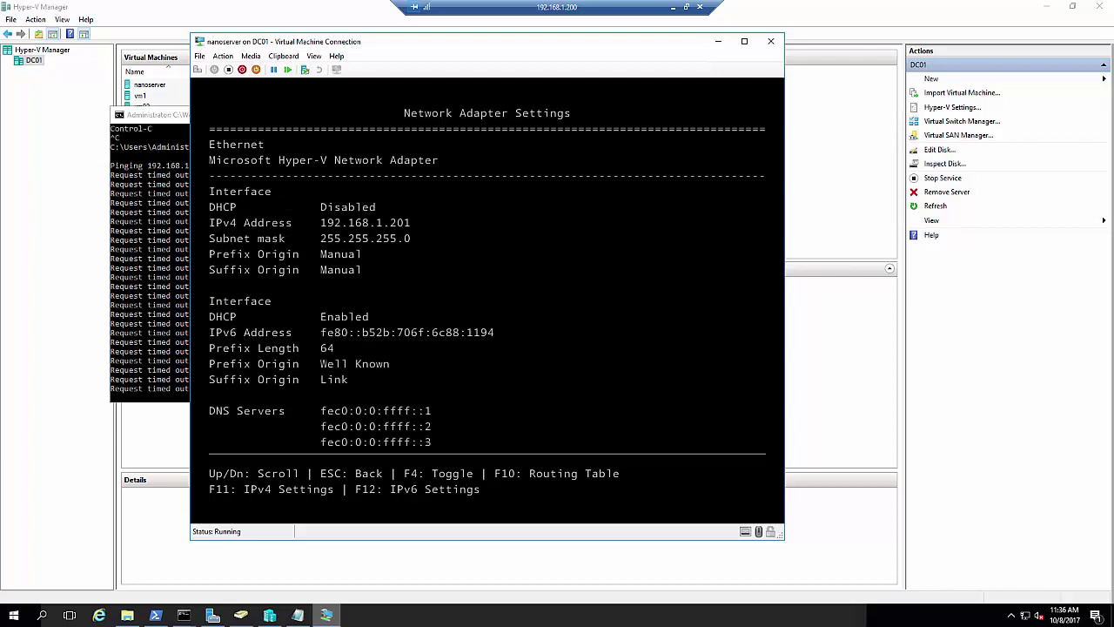
key("Down")
key("Down")
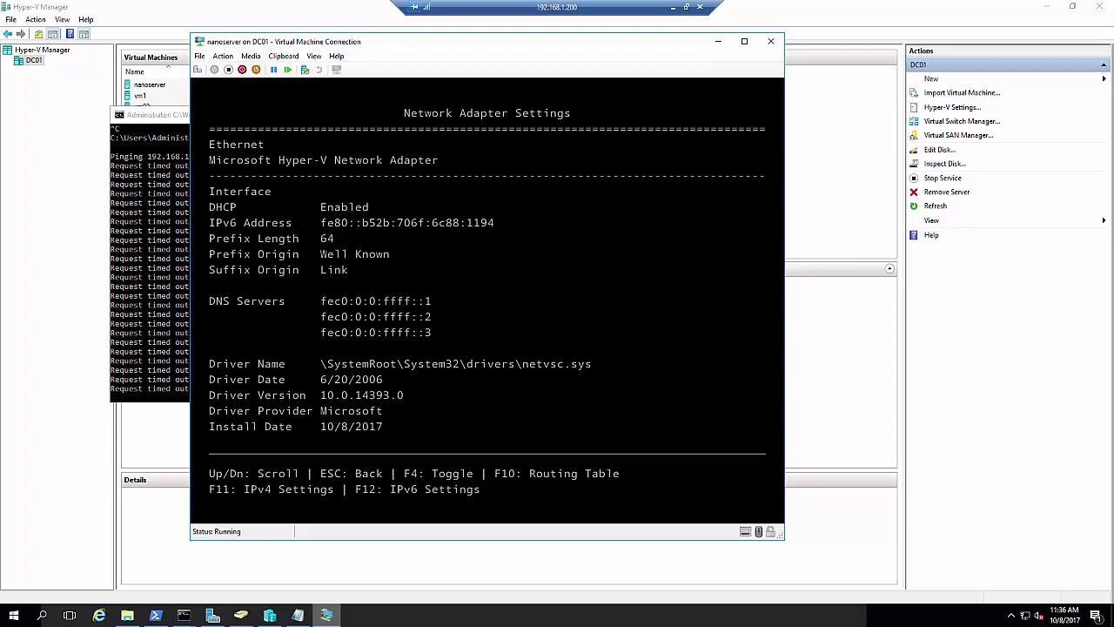
key("F4")
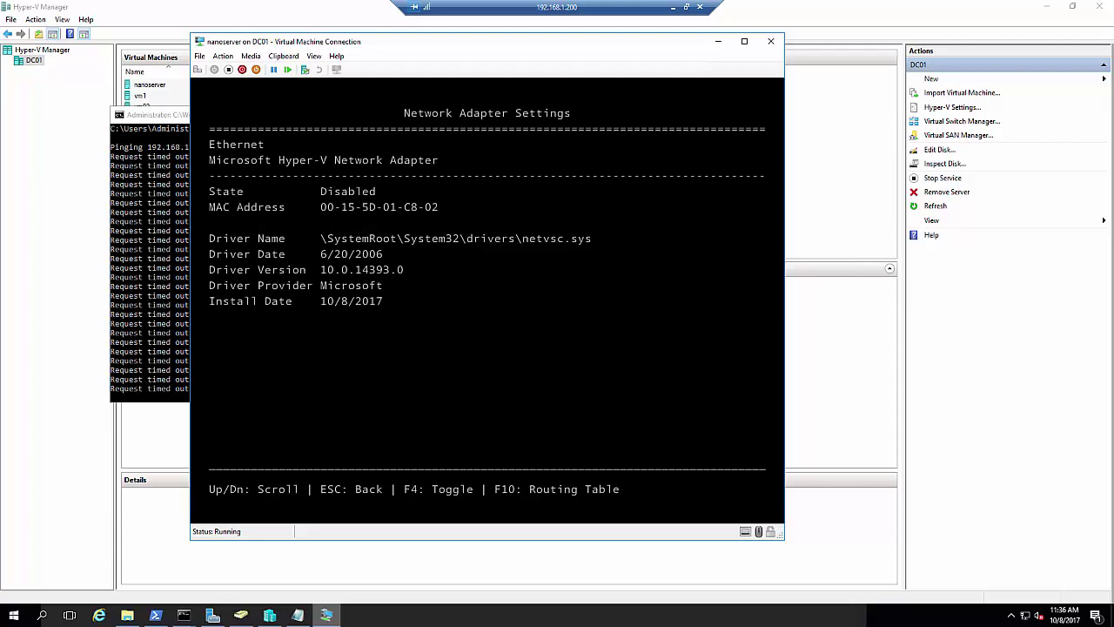
key("Escape")
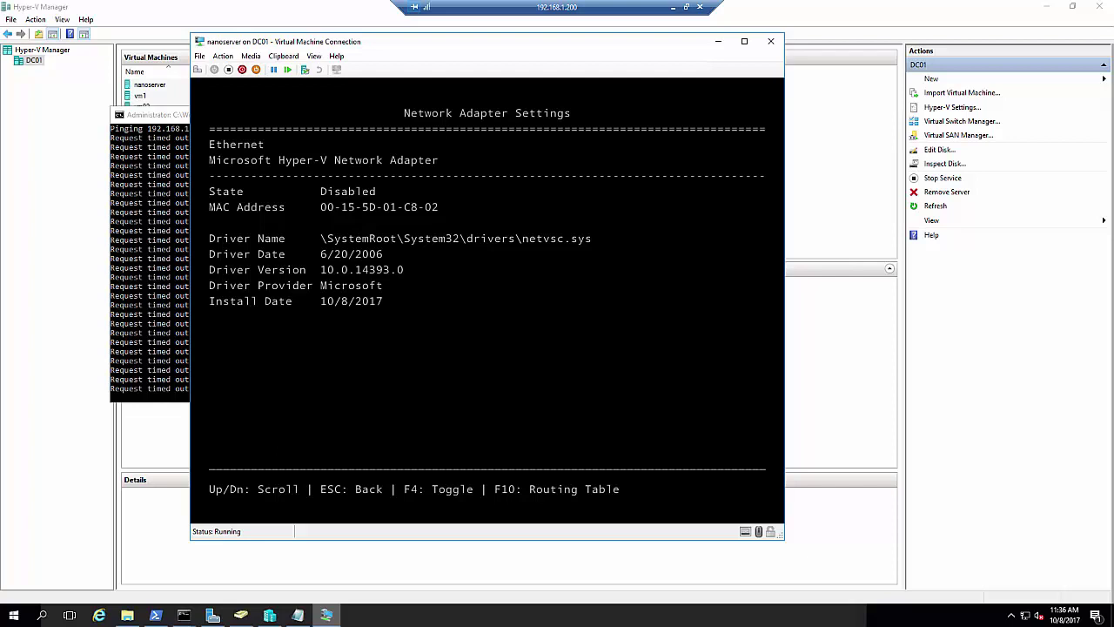
key("F4")
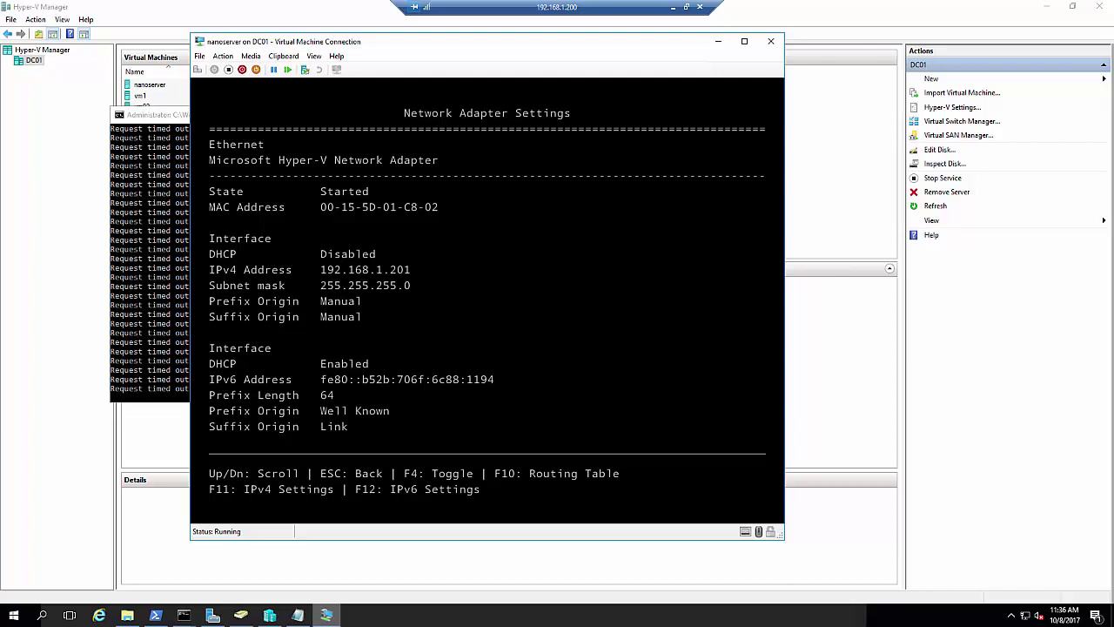
key("F11")
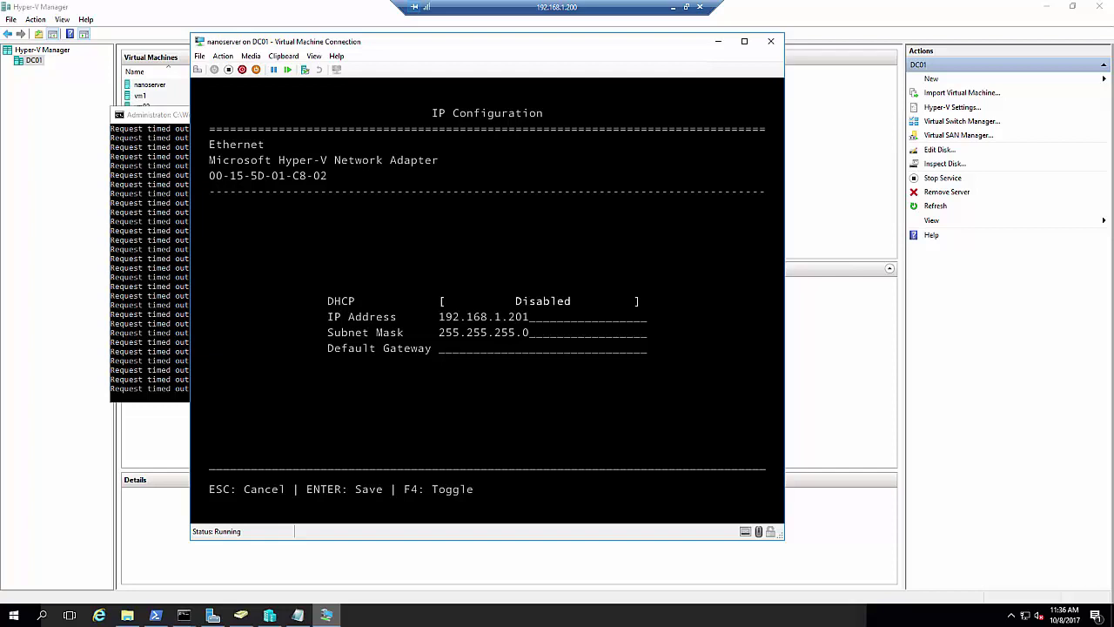
Try saving gateway 192.168.1.1, then review adapter details now showing DHCP address 192.168.1.125
key("Tab")
type("192.168.1.1")
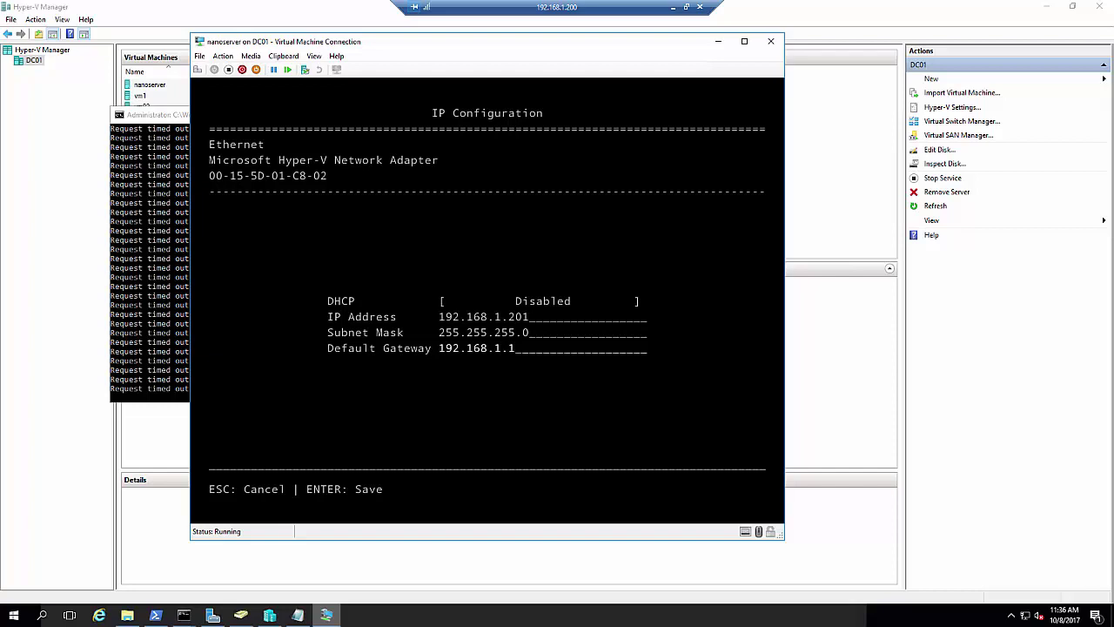
key("Return")
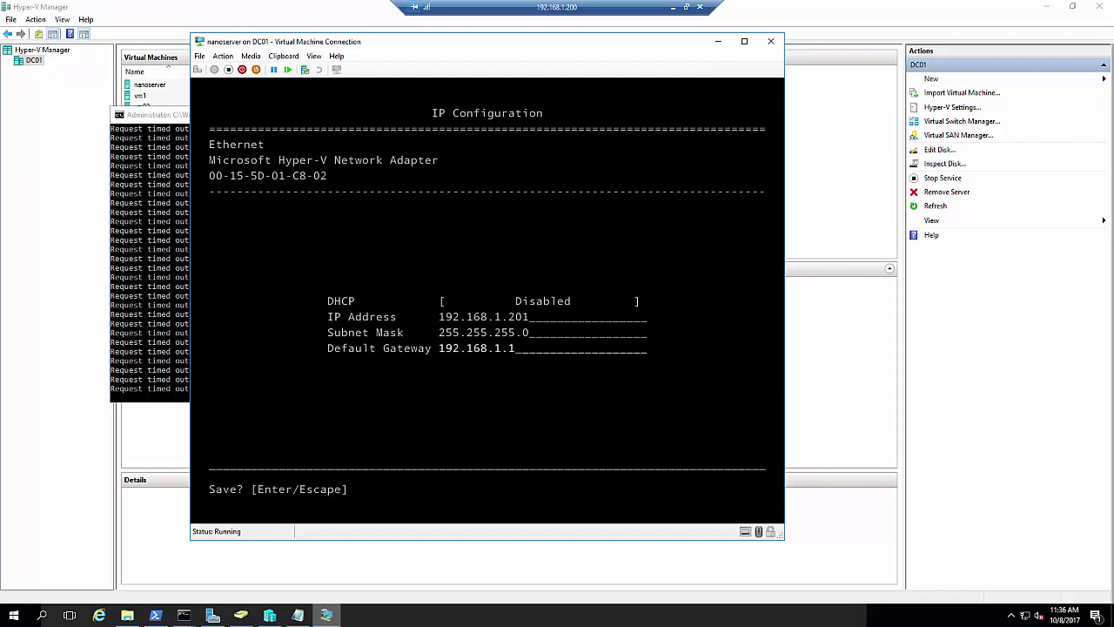
key("Return")
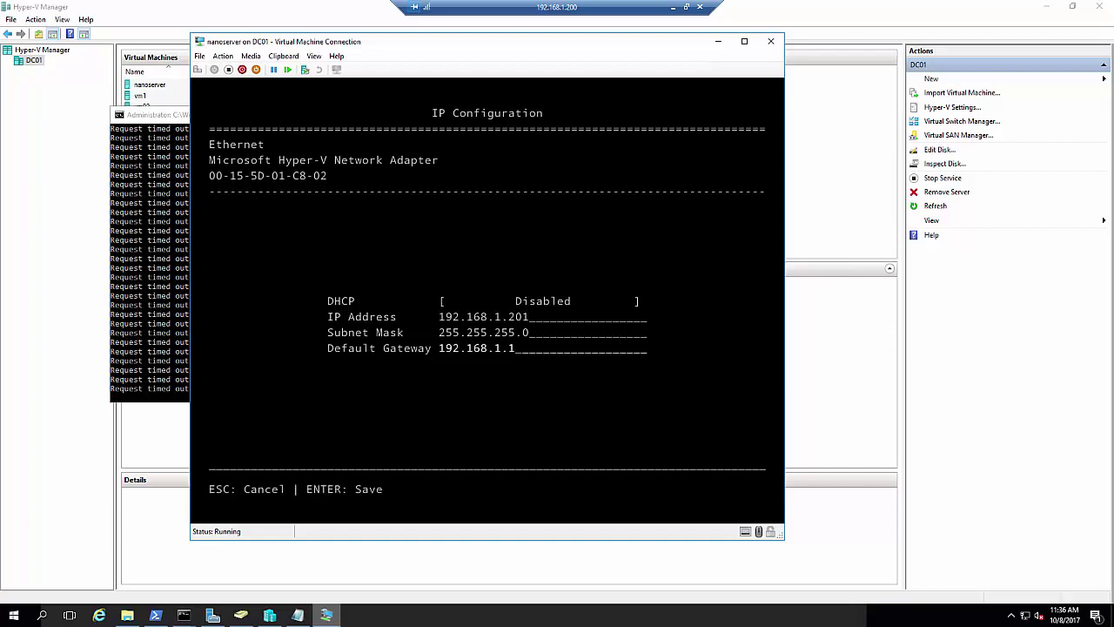
key("Escape")
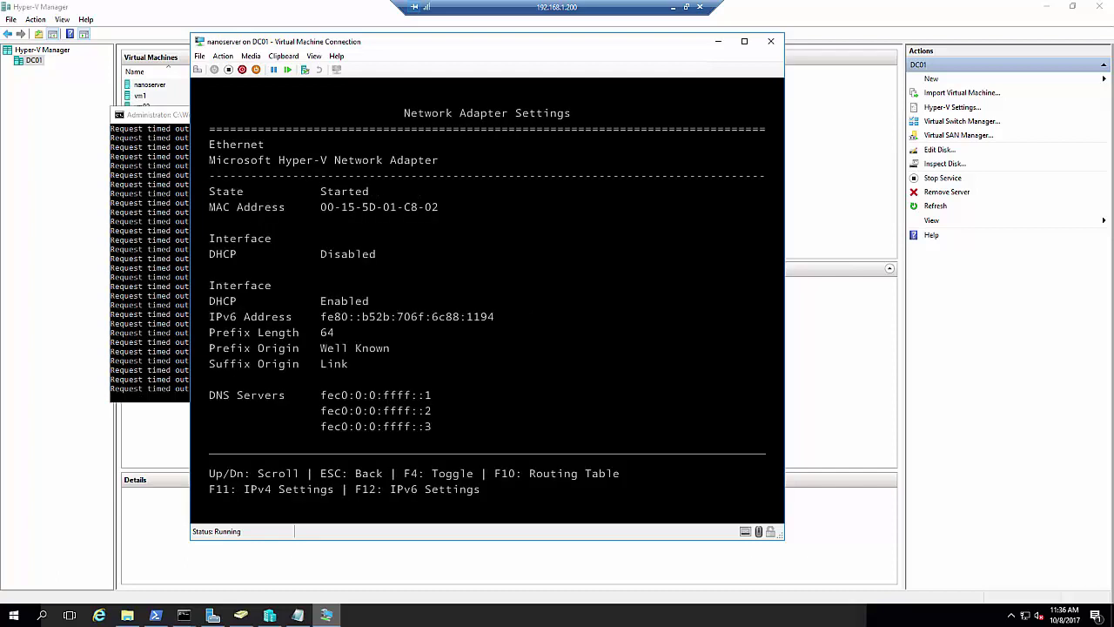
key("Down")
key("Down")
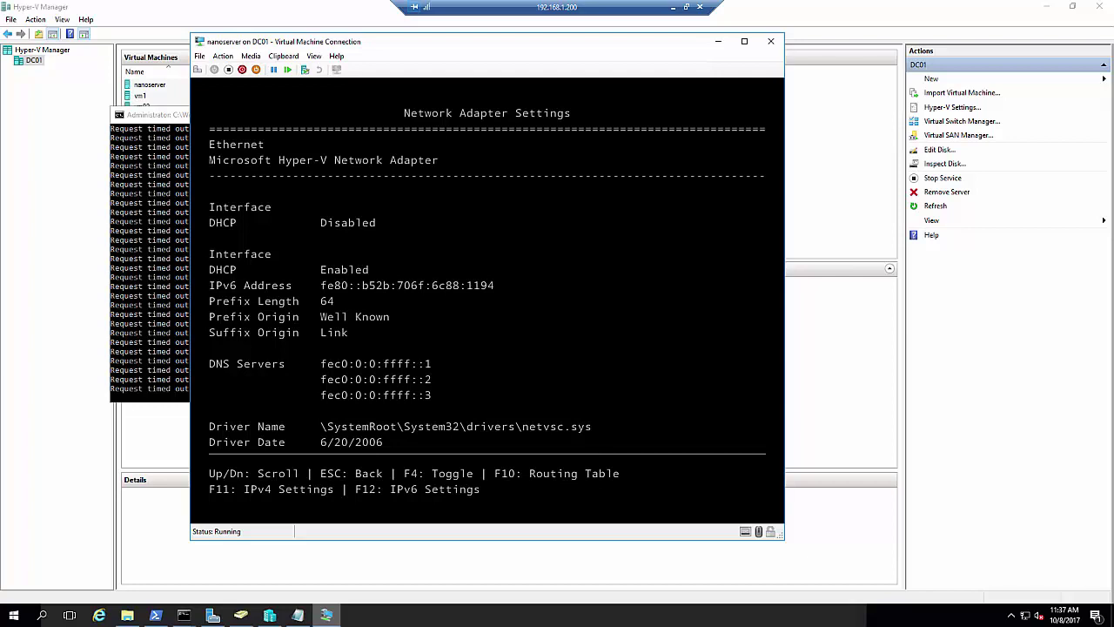
key("Down")
key("Down")
key("Down")
key("Down")
key("Down")
key("Down")
key("Down")
key("Down")
key("Down")
key("Down")
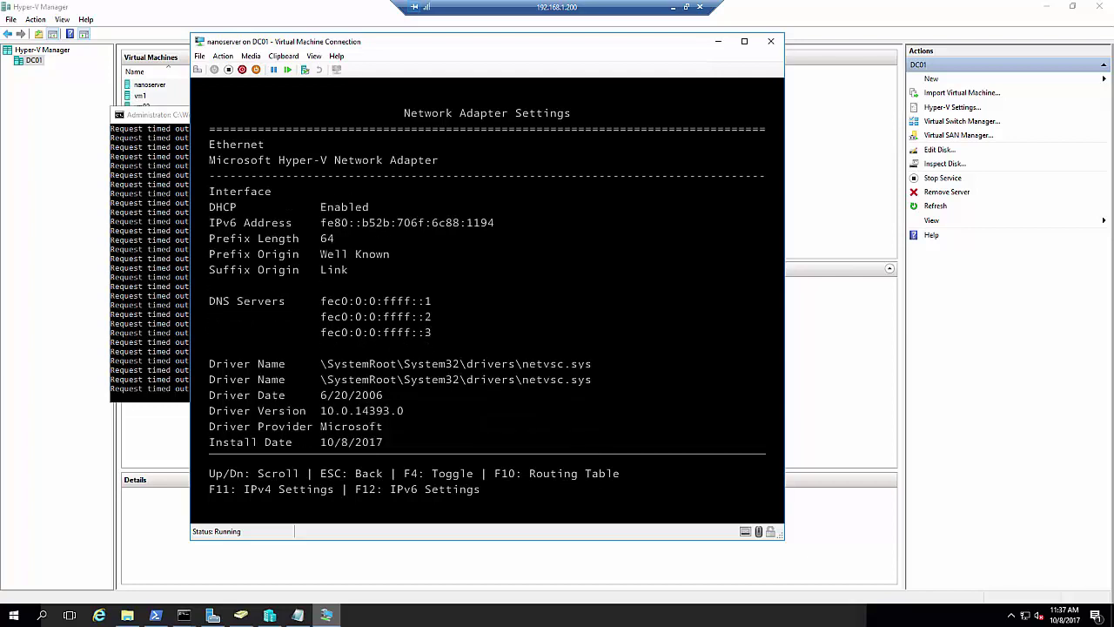
key("Down")
key("Down")
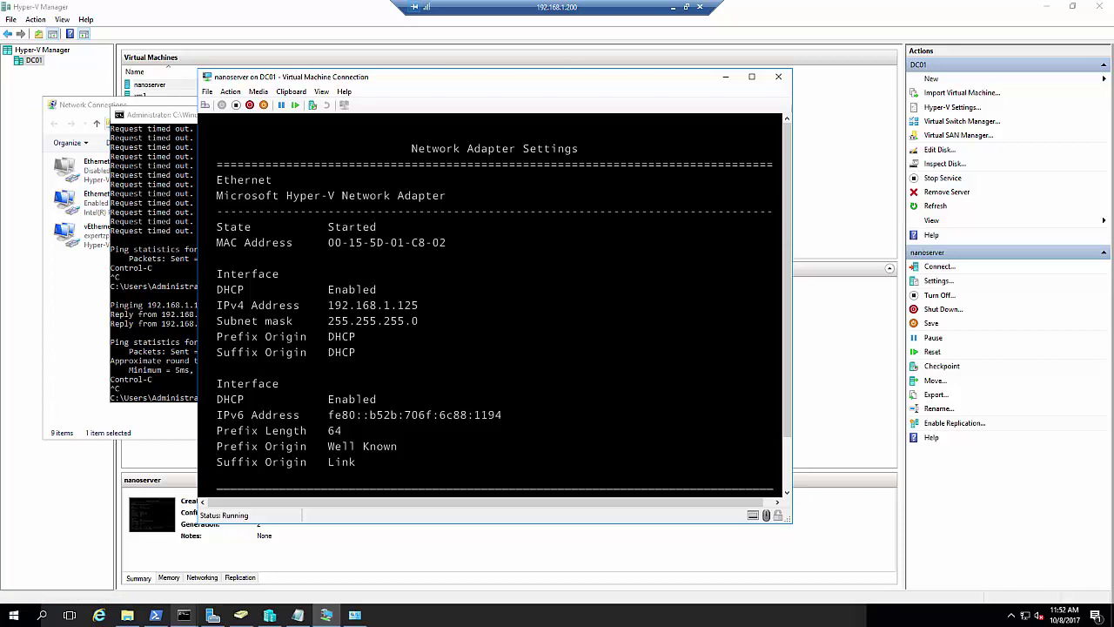
Set static IP 192.168.1.201, mask 255.255.255.0, gateway 192.168.1.1 again and save
key("F11")
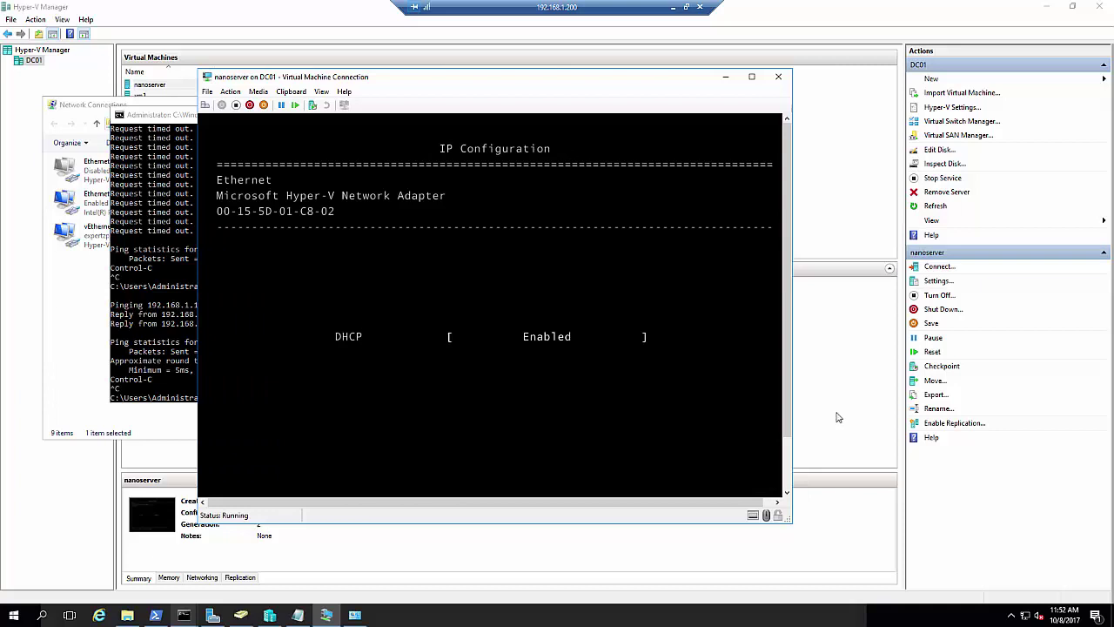
scroll(792, 452, "down", 2)
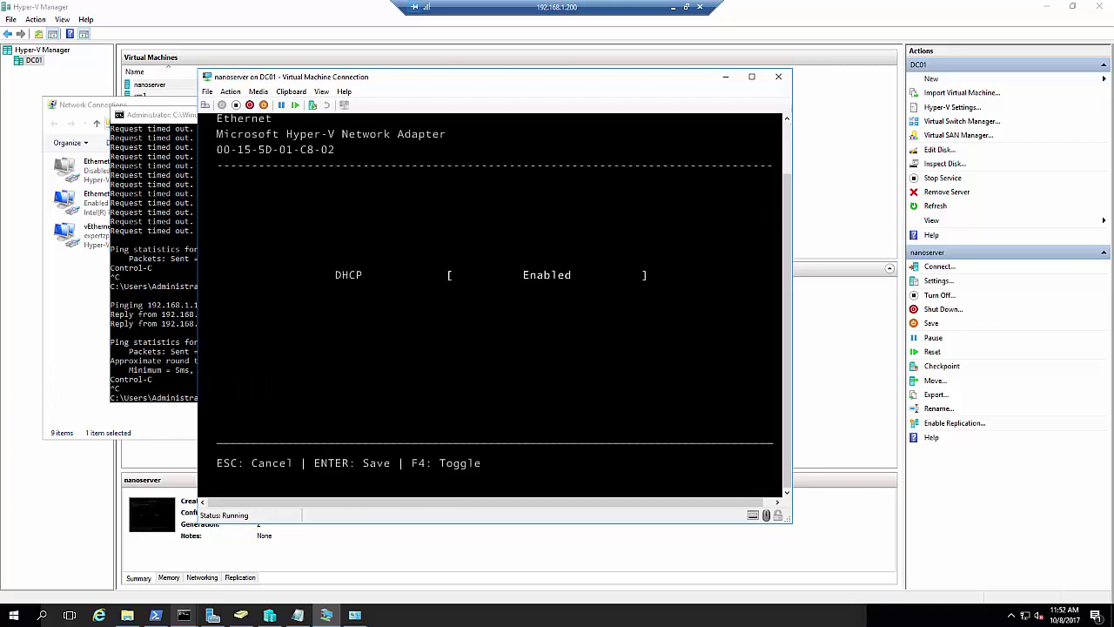
key("F4")
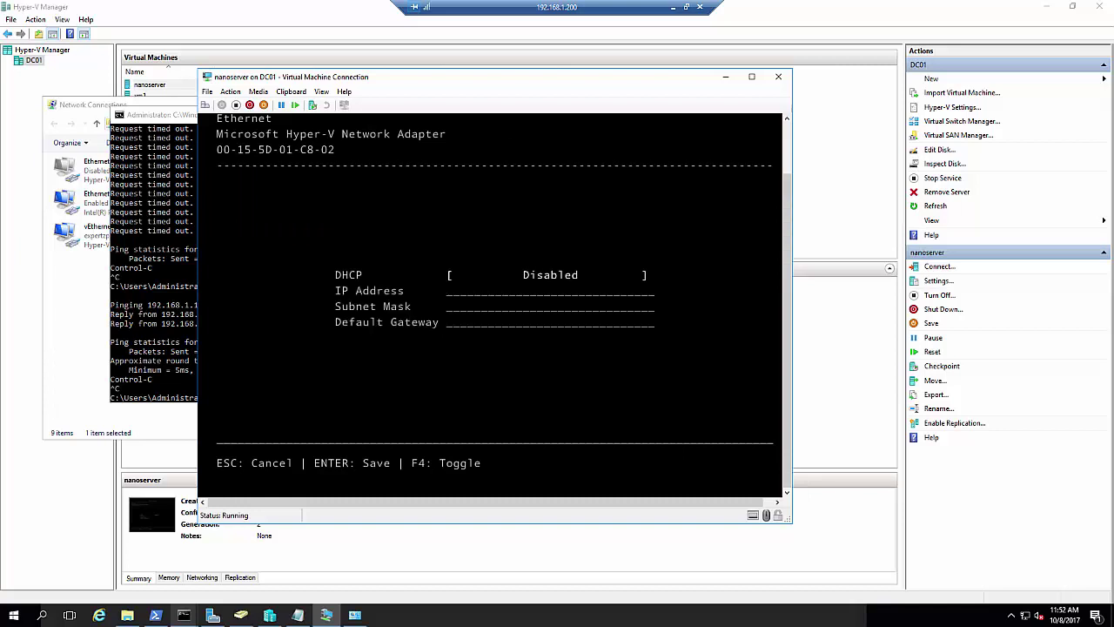
key("Tab")
type("192.168.1.201")
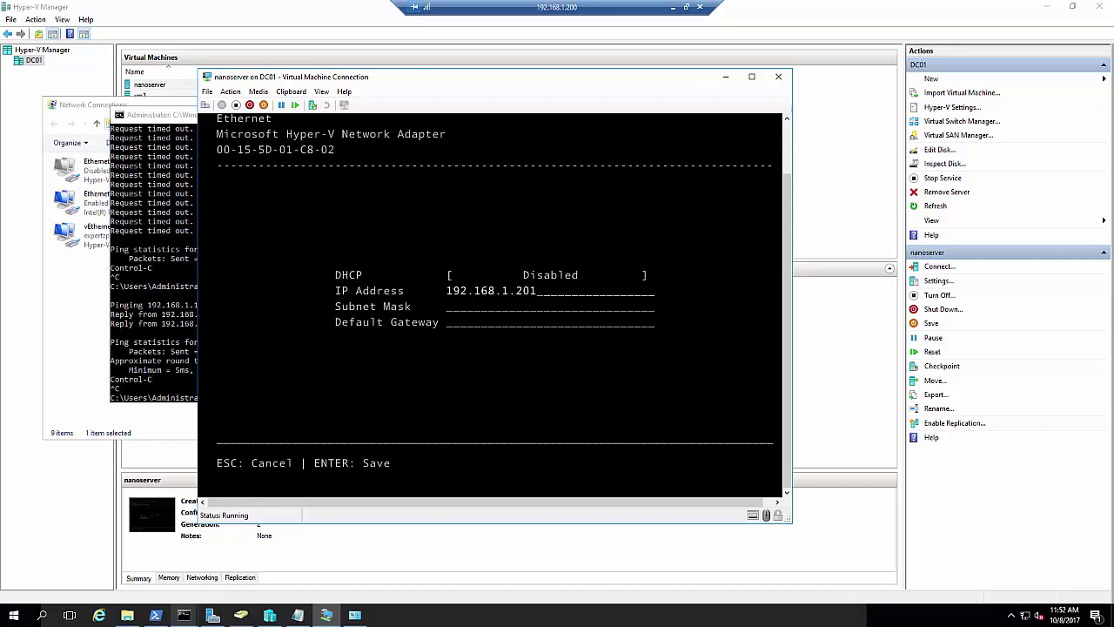
key("Tab")
type("255.255.255.0")
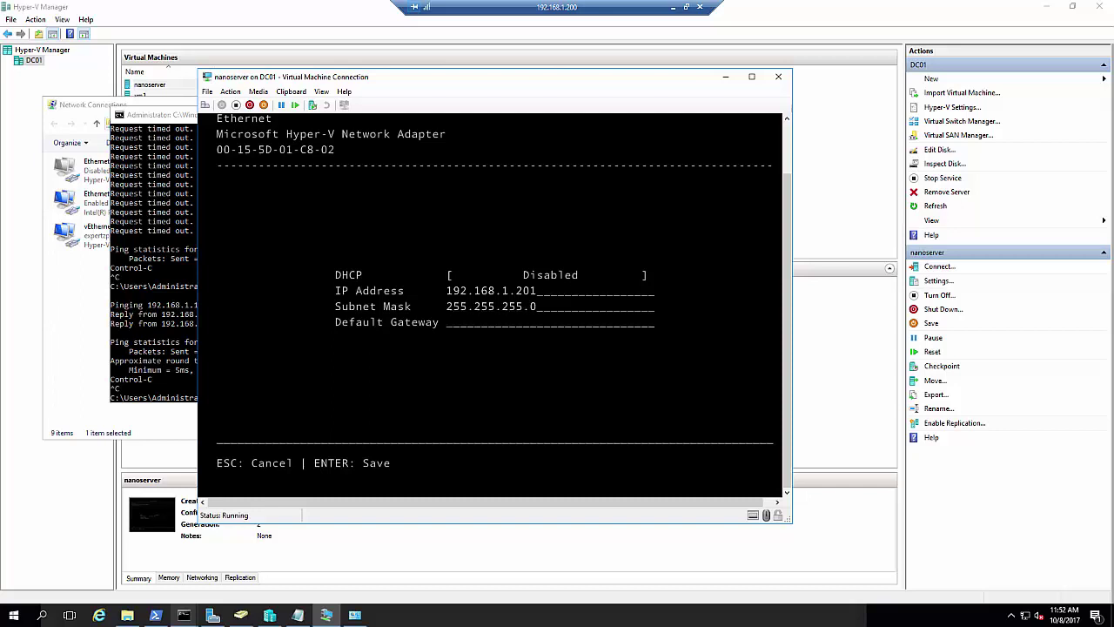
key("Tab")
type("192.168.1.1")
key("Return")
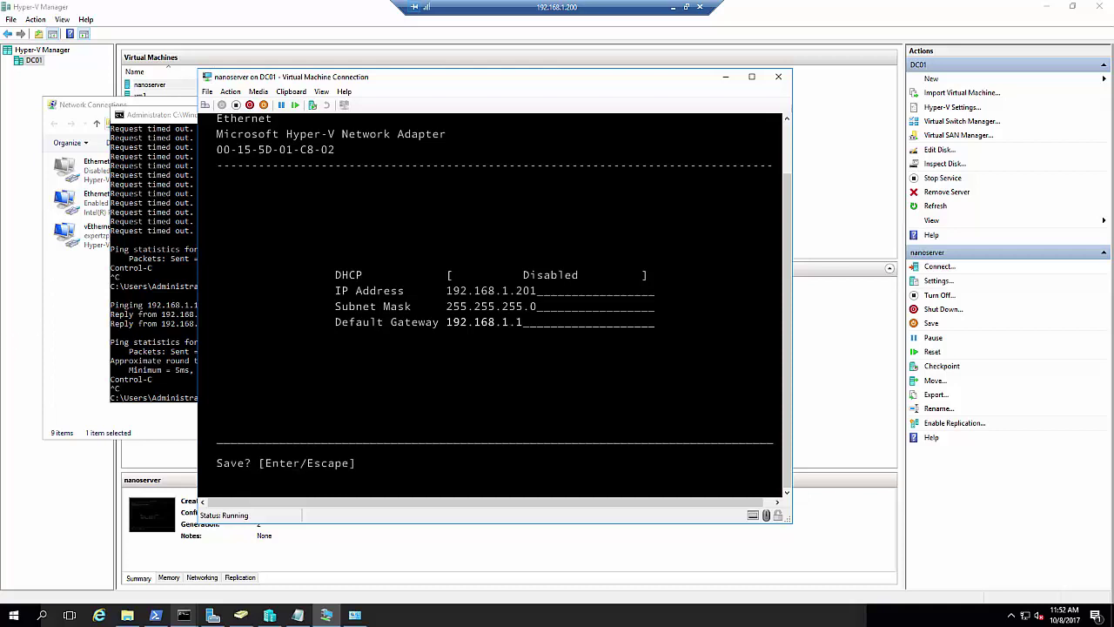
key("Return")
Recall the previous ping command in the host command prompt and trim its address
left_click(186, 313)
key("Up")
key("BackSpace")
key("BackSpace")
key("BackSpace")
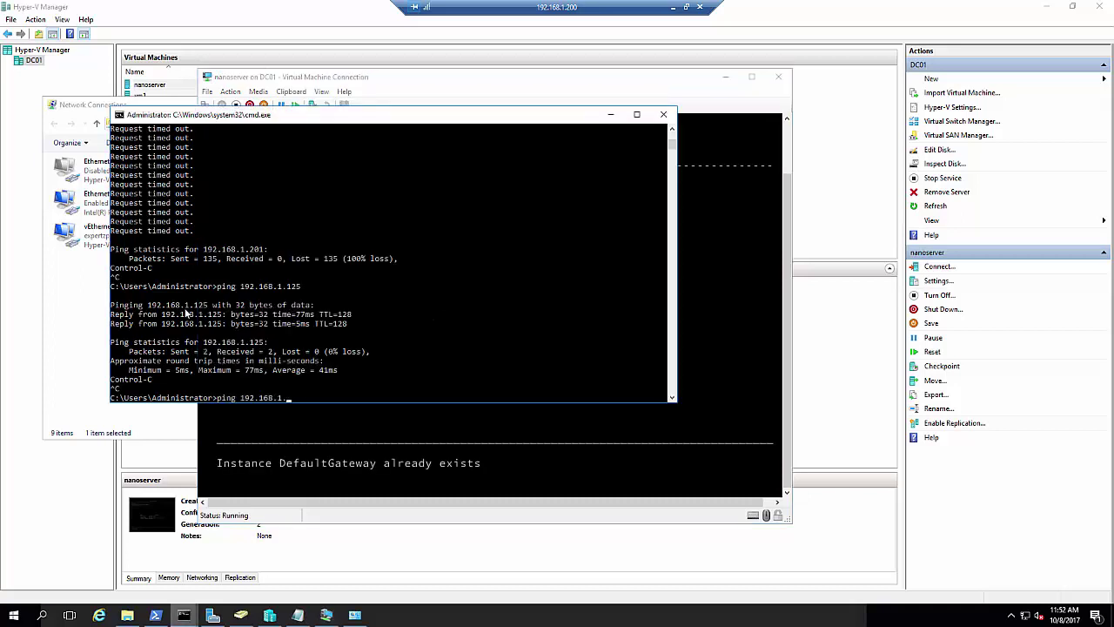
Run a continuous ping to 192.168.1.201 -t and dismiss nanoserver's gateway error
type("201 -t")
key("Return")
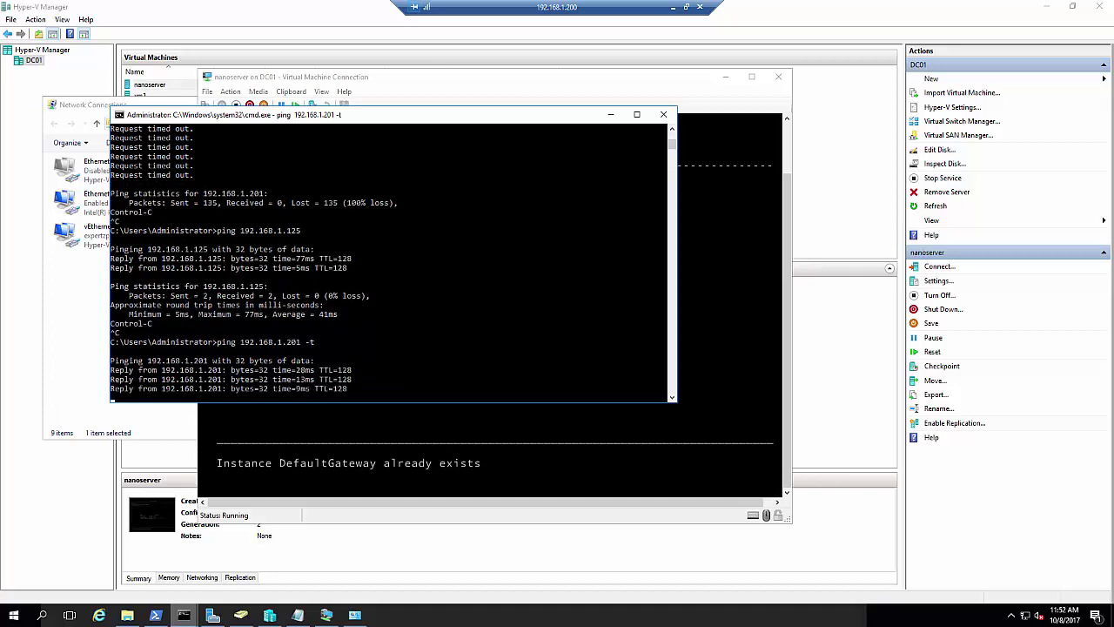
key("alt+Tab")
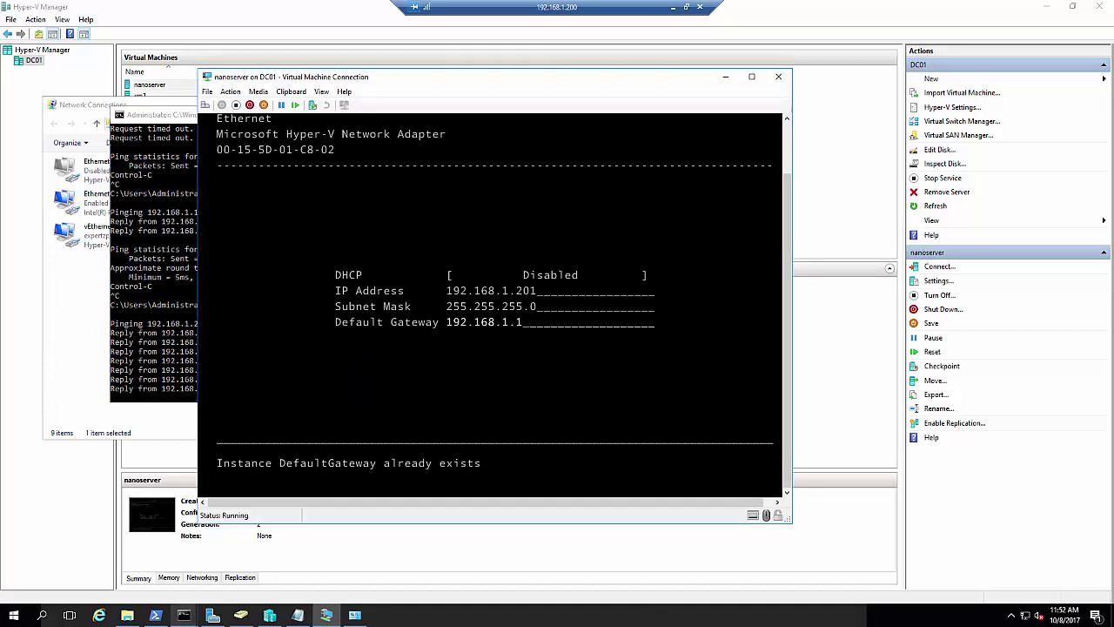
key("Escape")
key("Escape")
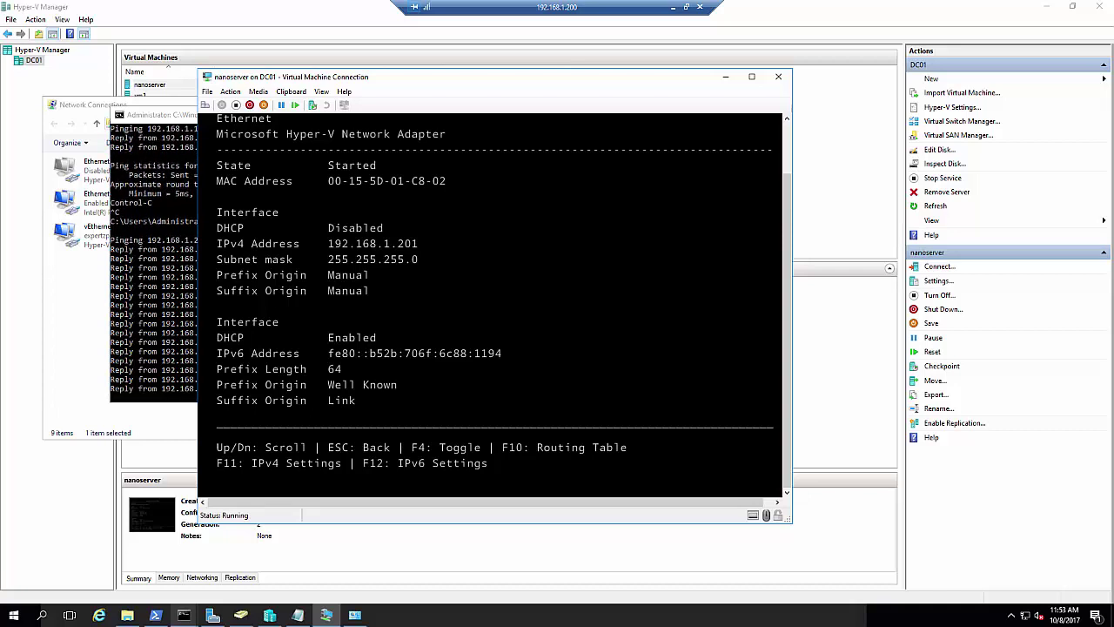
Try switching the adapter's IPv6 off DHCP, then cancel without saving
key("F12")
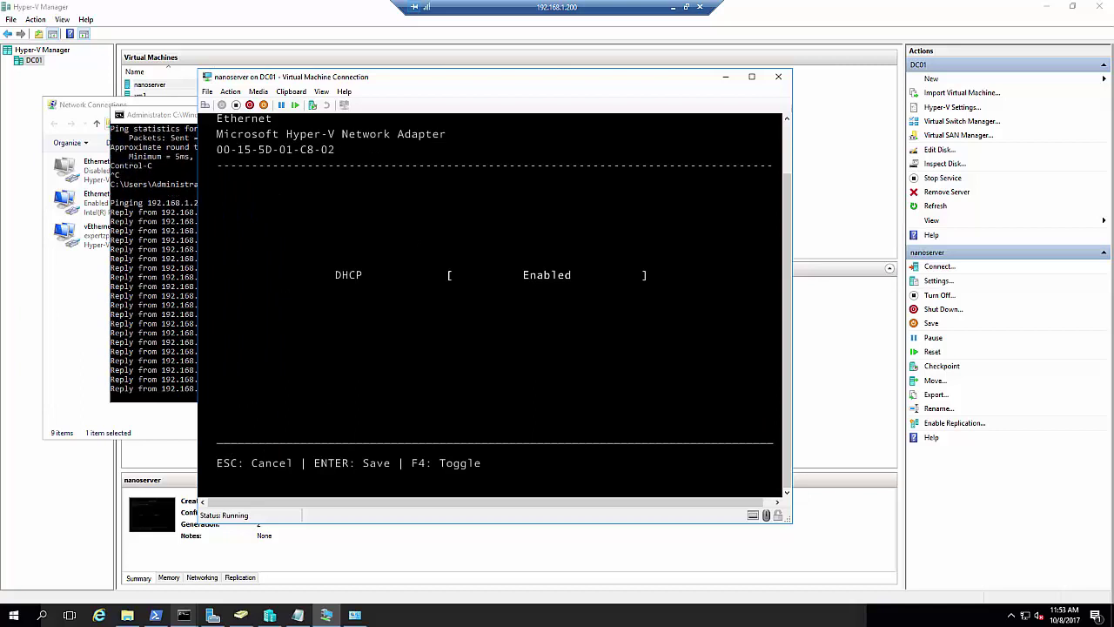
key("F4")
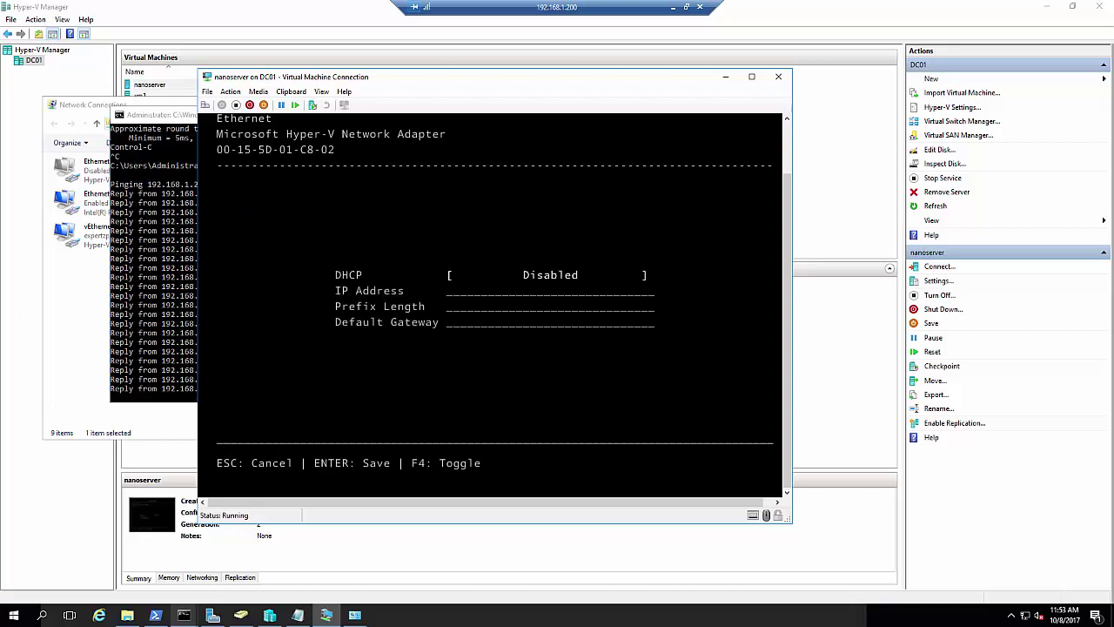
key("Return")
key("Return")
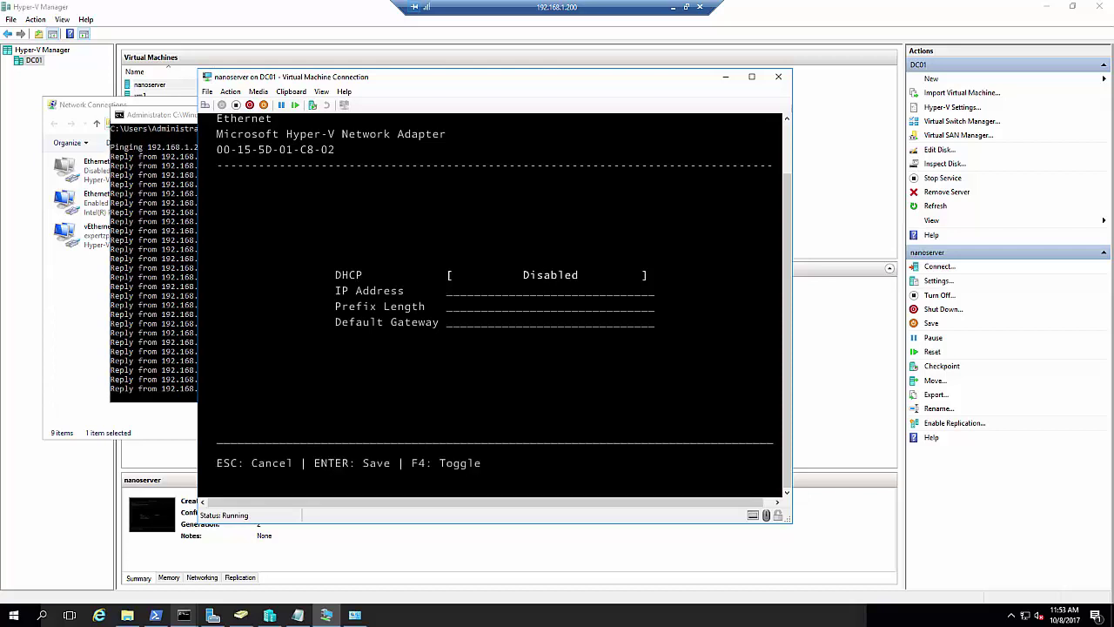
key("Escape")
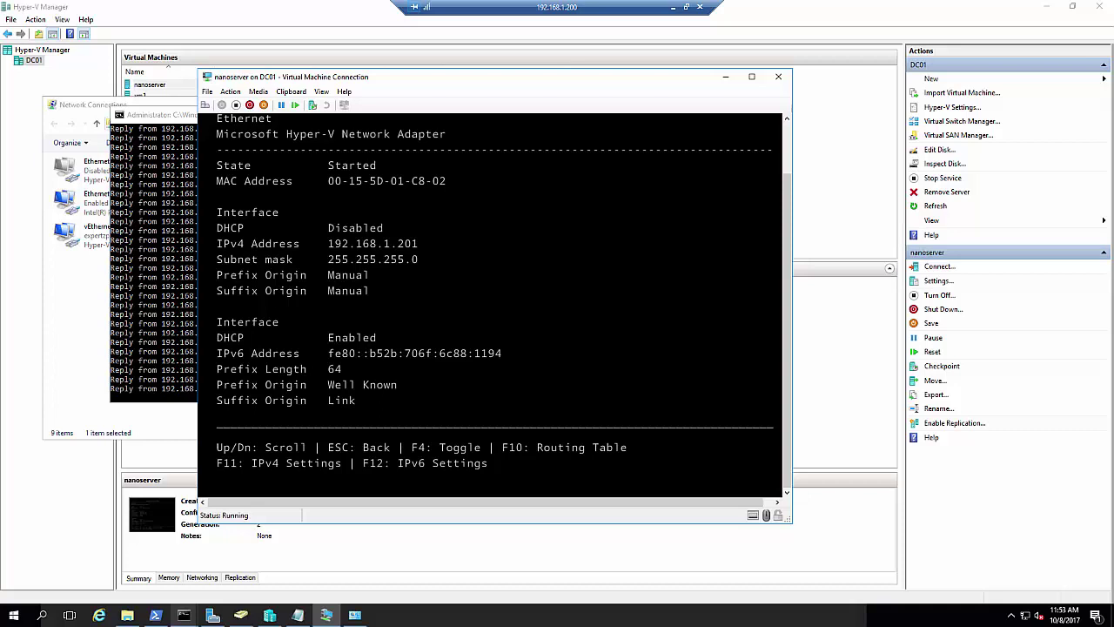
Back out of the Ethernet adapter details to the Recovery Console main menu, with Networking selected
left_click_drag(632, 84, 678, 64)
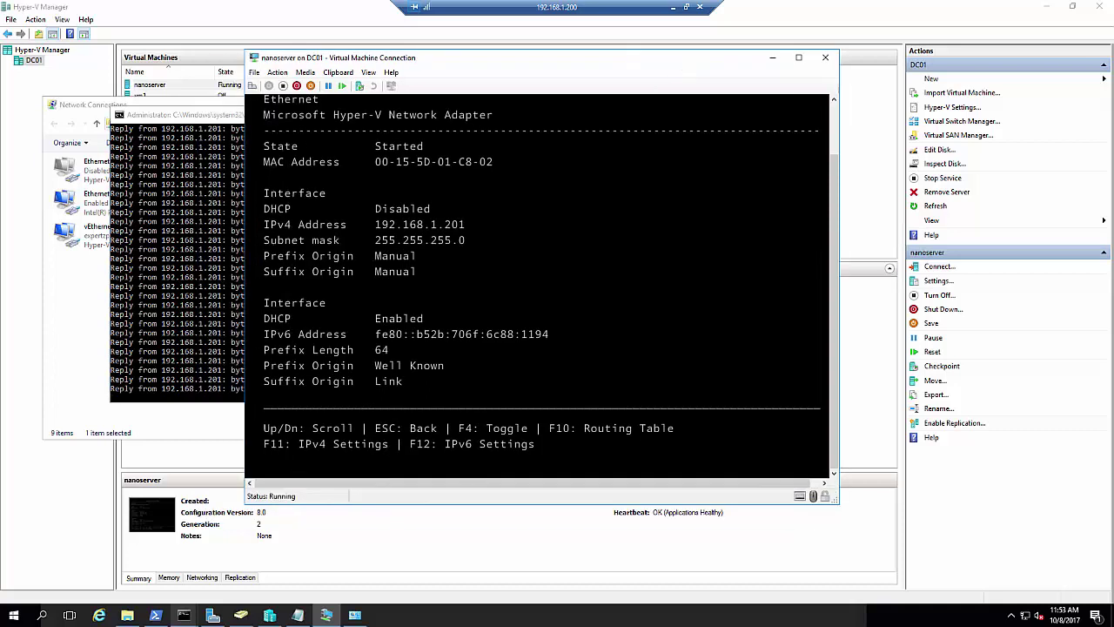
key("Escape")
key("Escape")
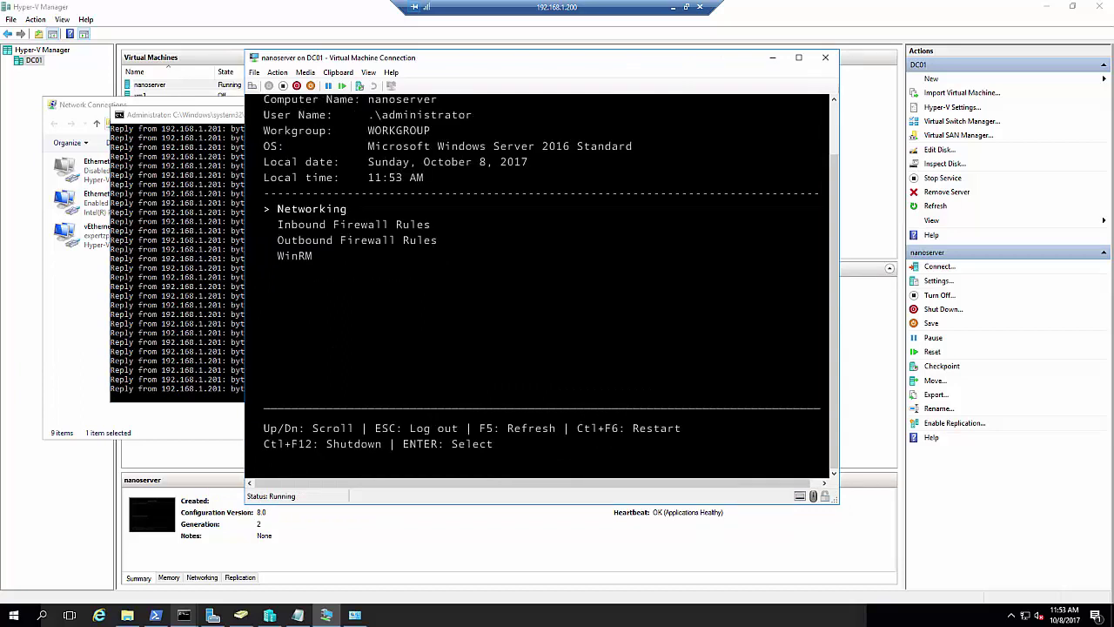
key("Down")
key("Down")
key("Down")
key("Return")
key("Escape")
key("Up")
key("Up")
key("Up")
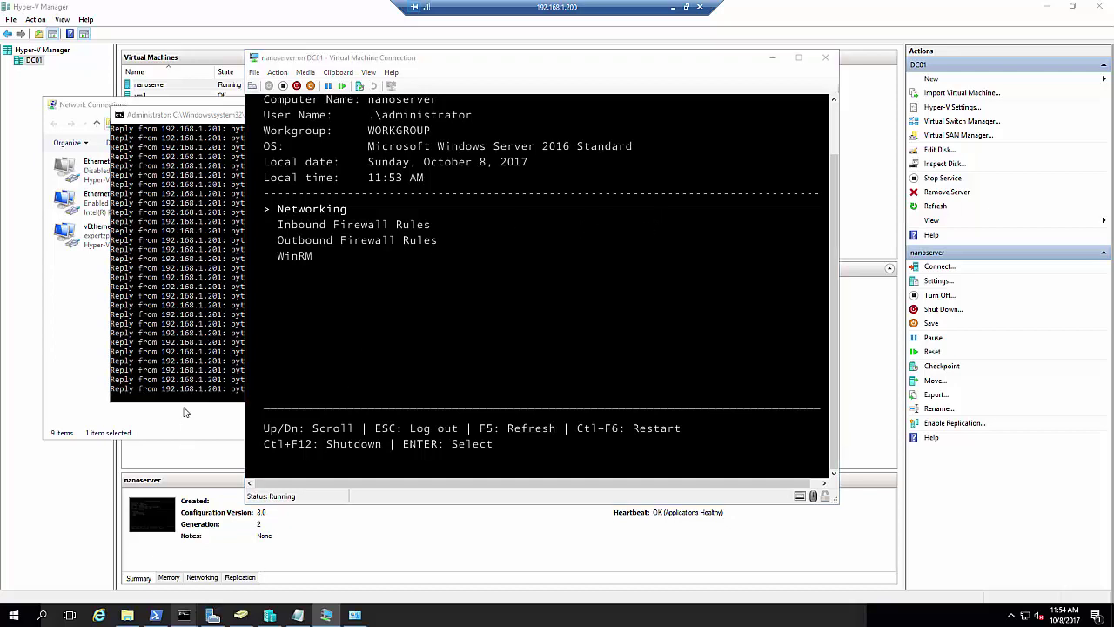
Clear the console and run Set-Item WSMAN:\localhost\client\TruetedHosts "192.168.1.201" (misspelled path)
left_click(155, 617)
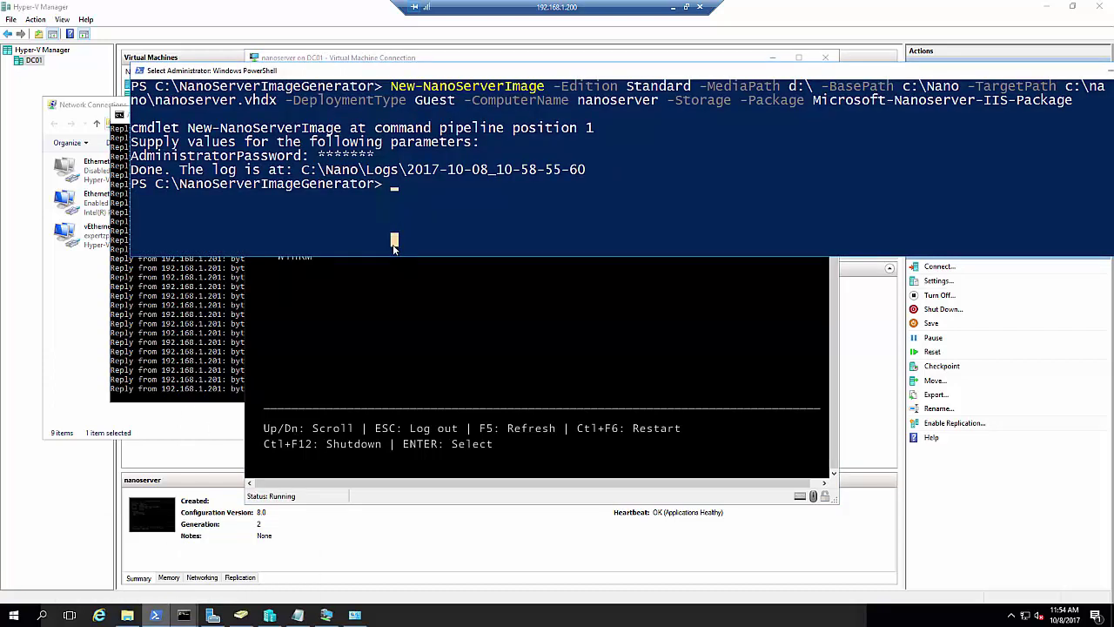
type("cls")
key("Return")
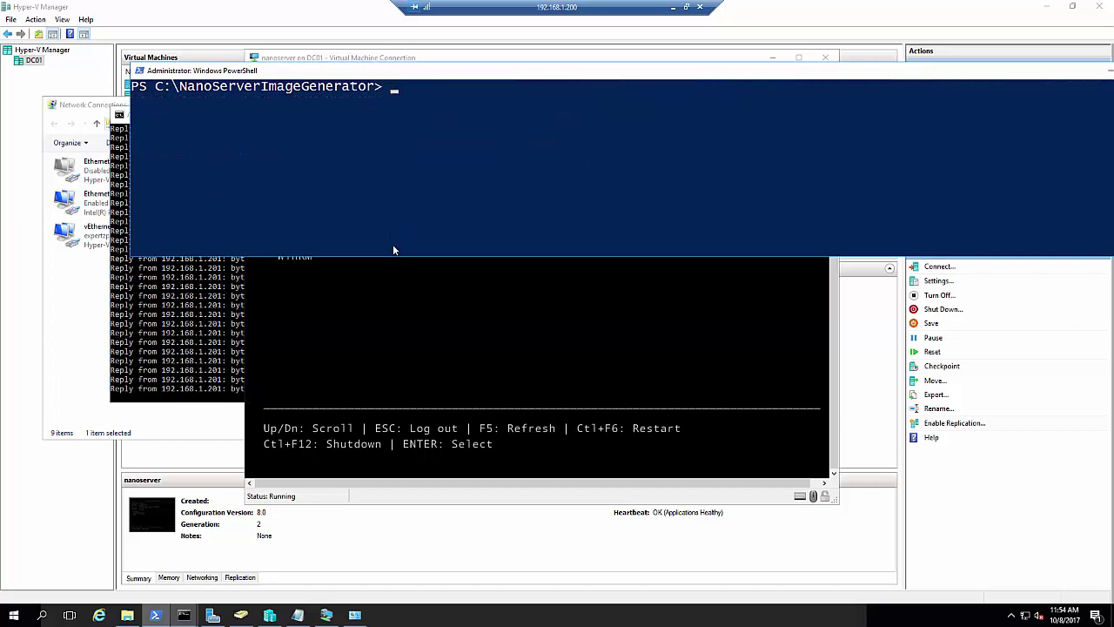
type("set-i")
key("Tab")
key("Tab")
key("Tab")
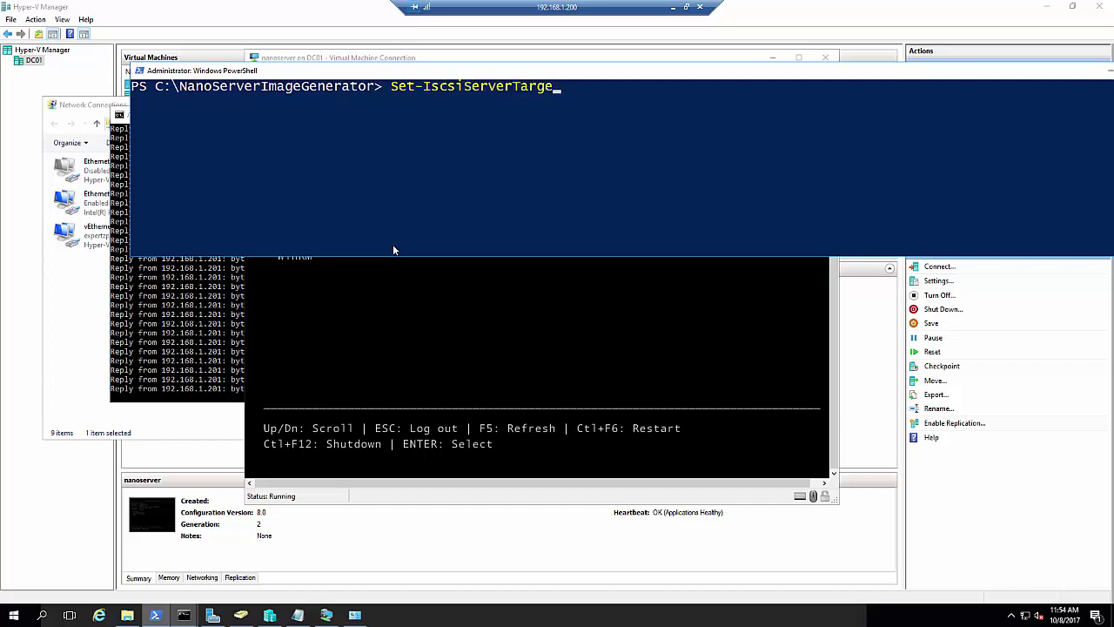
key("BackSpace")
key("BackSpace")
key("BackSpace")
key("BackSpace")
key("BackSpace")
key("BackSpace")
key("BackSpace")
key("BackSpace")
key("BackSpace")
key("BackSpace")
key("BackSpace")
key("BackSpace")
key("BackSpace")
key("BackSpace")
key("BackSpace")
key("BackSpace")
key("BackSpace")
key("BackSpace")
key("BackSpace")
type("et-")
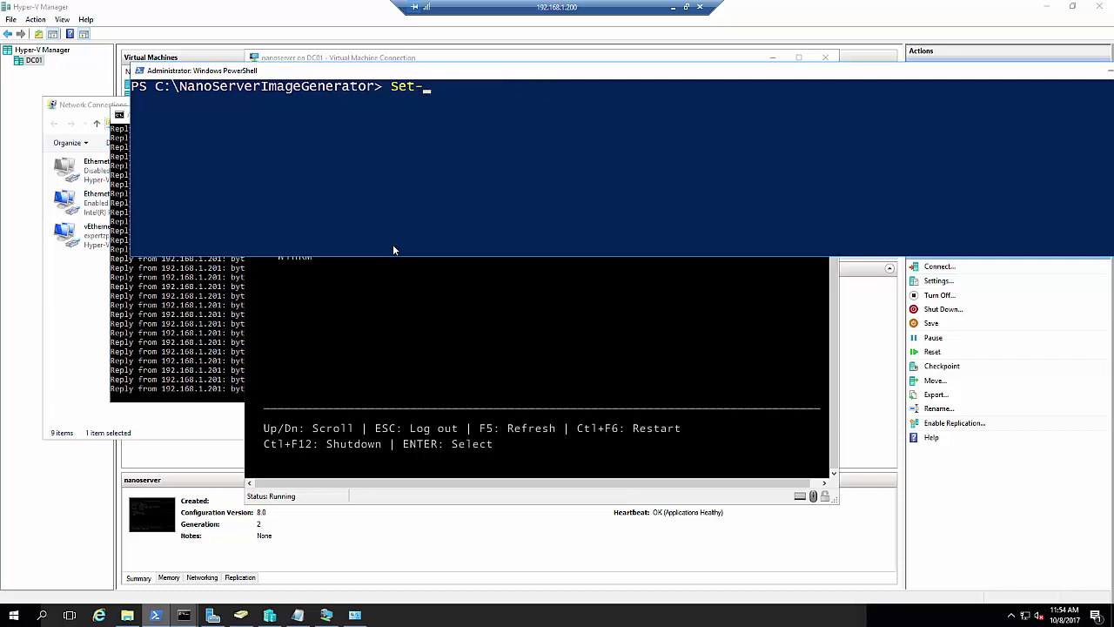
type("Item WSMAN:\\loc")
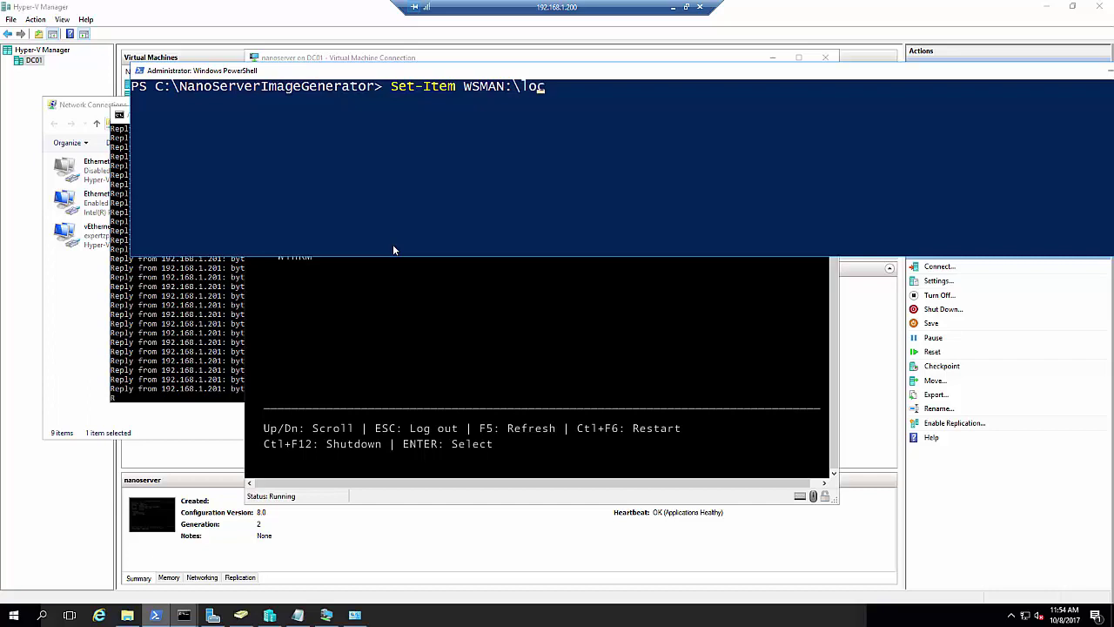
type("alhost\\client\\")
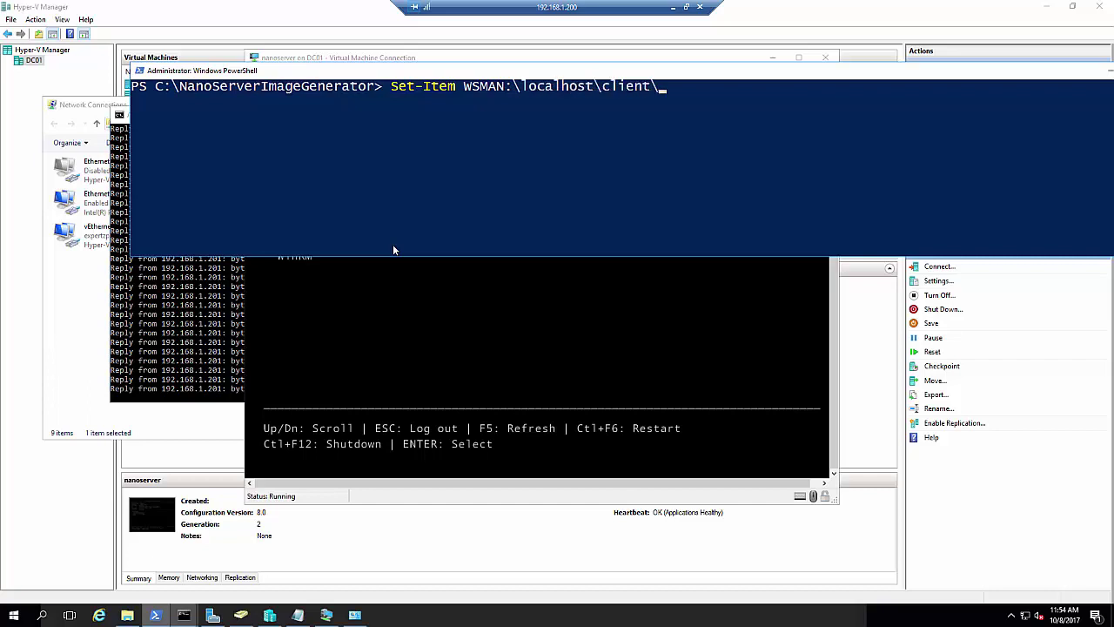
type("TruetedHosts ")
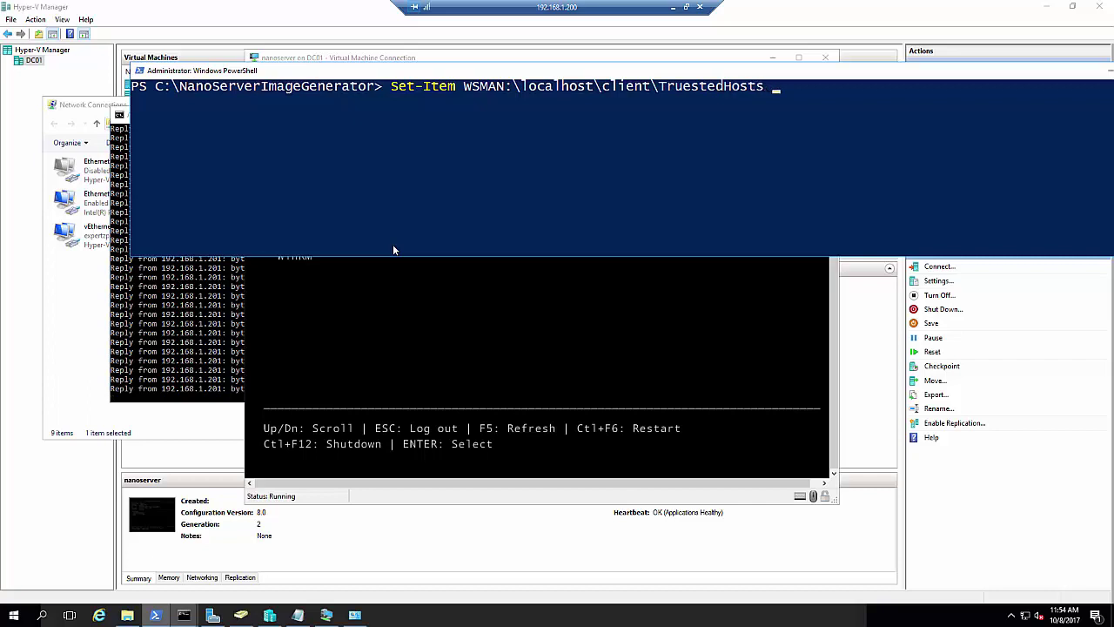
type("\"19")
type("2.168.1.201\"")
key("Return")
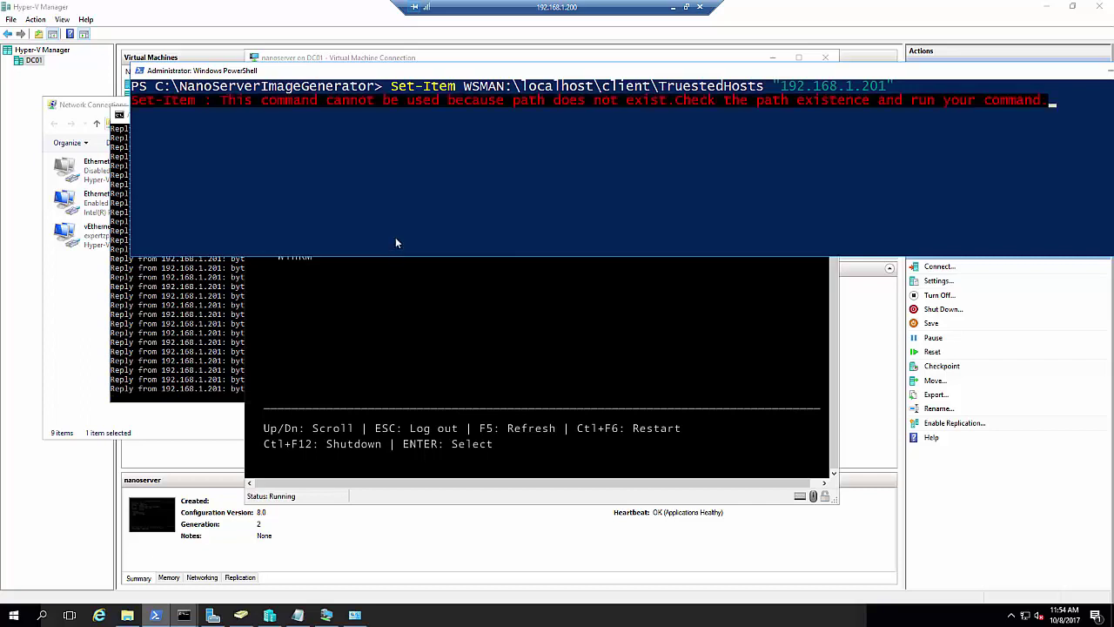
left_click(484, 227)
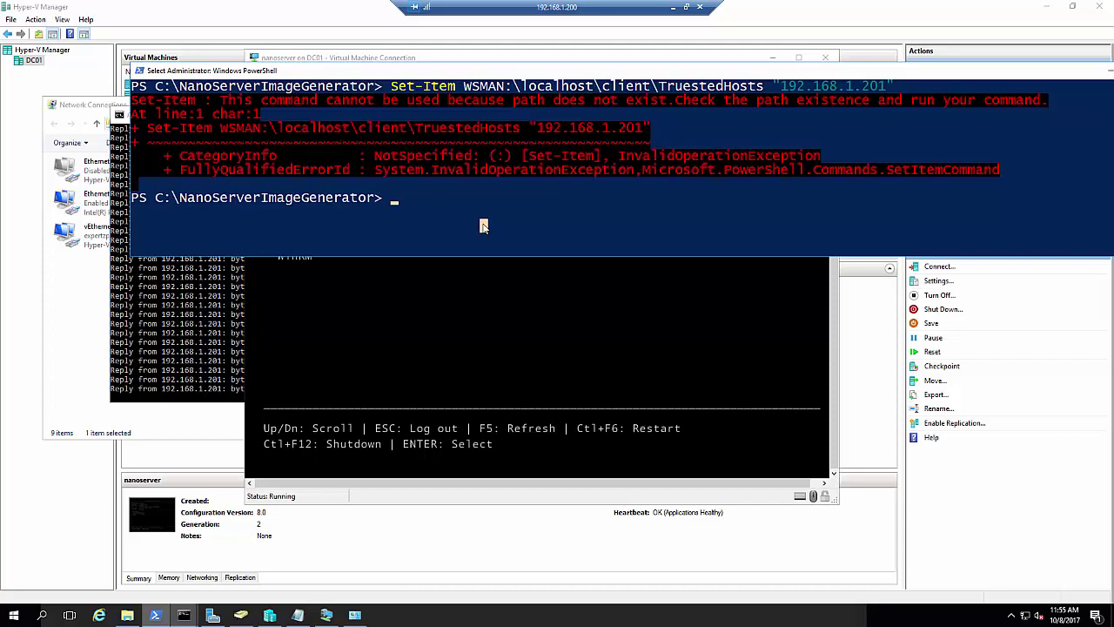
Recall the Set-Item command, correct the spelling to TrustedHosts, rerun it and answer Y
key("Escape")
key("Up")
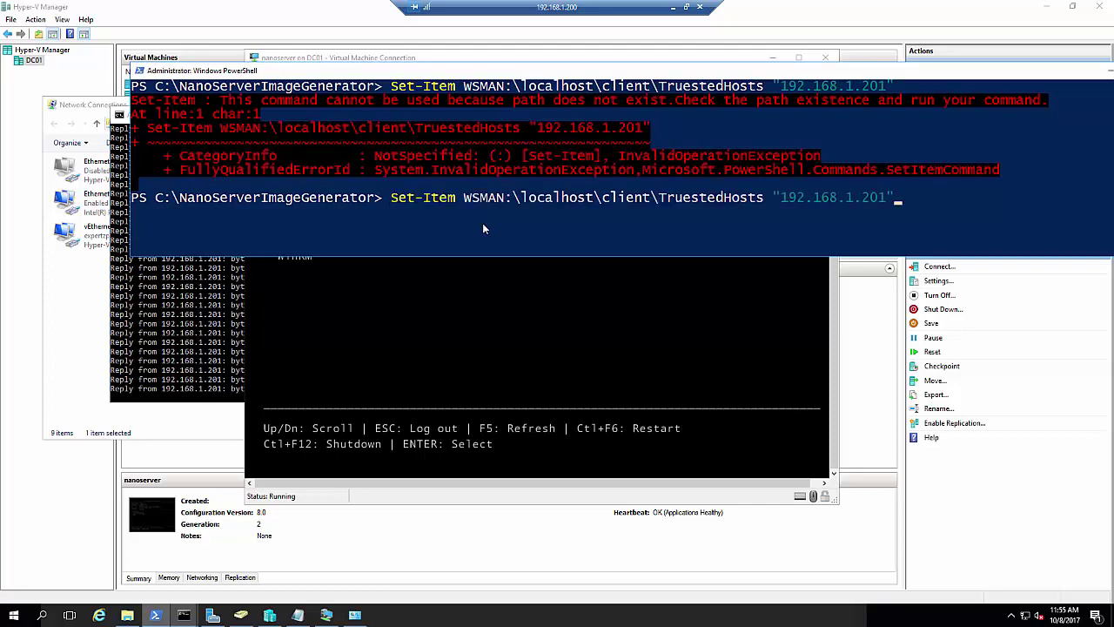
key("ctrl+Left")
key("ctrl+Left")
key("ctrl+Left")
key("ctrl+Left")
key("ctrl+Left")
key("Left")
key("Left")
key("Left")
key("Left")
key("Left")
key("Left")
key("Left")
key("Left")
key("Left")
key("Left")
key("Left")
key("Right")
key("Right")
key("Right")
key("Right")
key("Right")
key("Right")
key("Right")
key("Right")
key("Right")
key("Right")
key("Right")
key("Right")
key("Right")
key("Right")
key("Right")
key("Right")
key("Right")
type("ed")
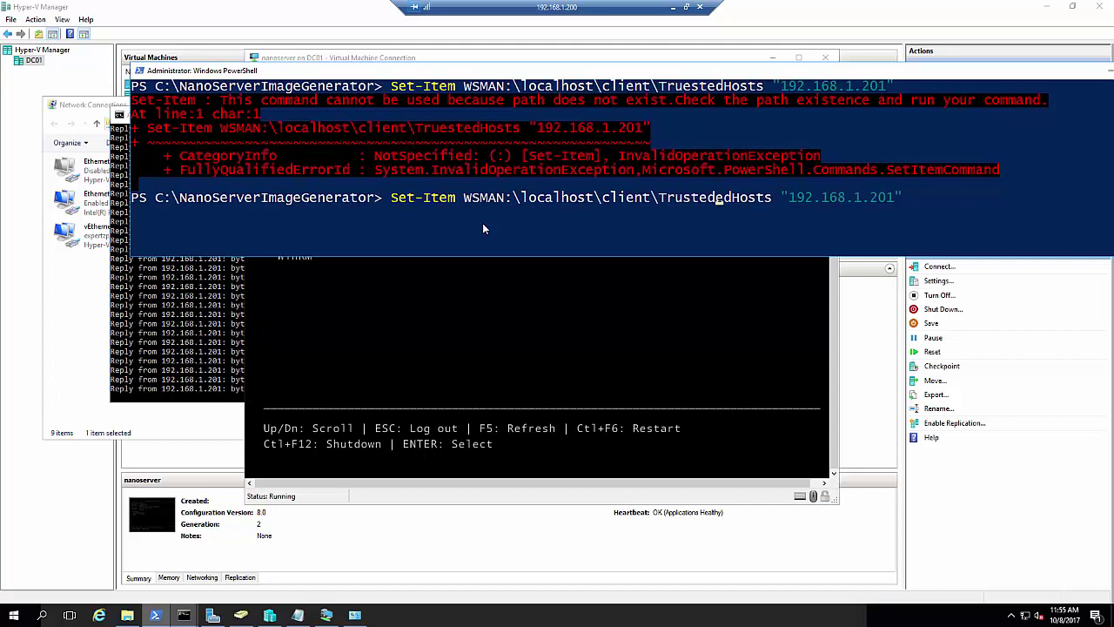
key("Delete")
key("Delete")
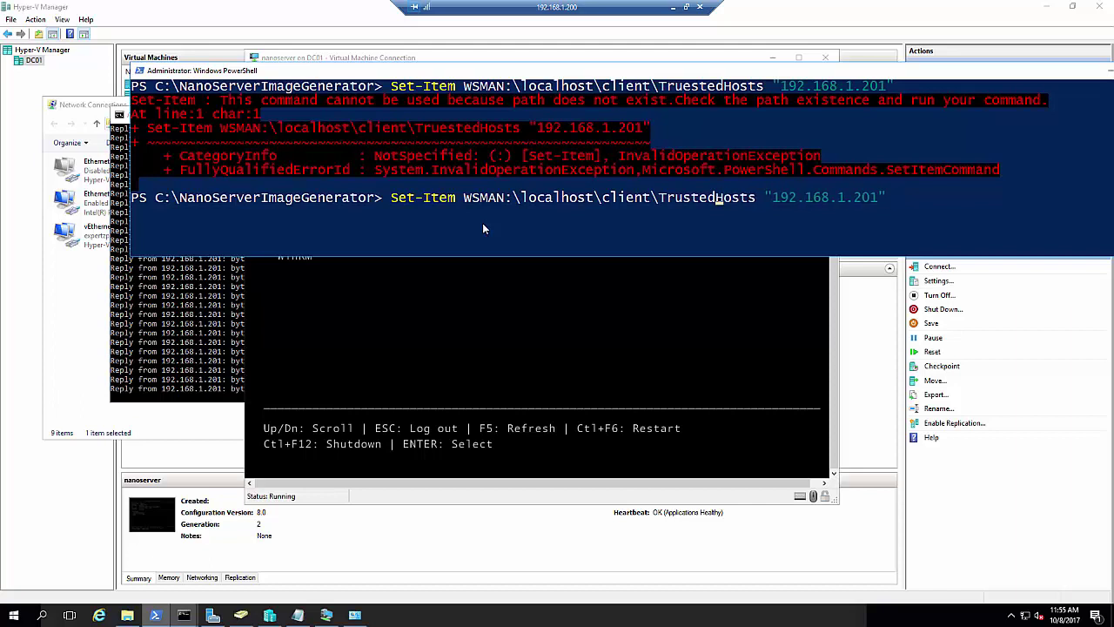
key("Right")
key("Right")
key("Right")
key("Right")
key("Right")
key("Right")
key("Right")
key("Right")
key("Right")
key("Right")
key("Right")
key("Right")
key("Right")
key("Right")
key("Right")
key("Right")
key("Right")
key("Right")
key("Right")
key("Right")
key("Return")
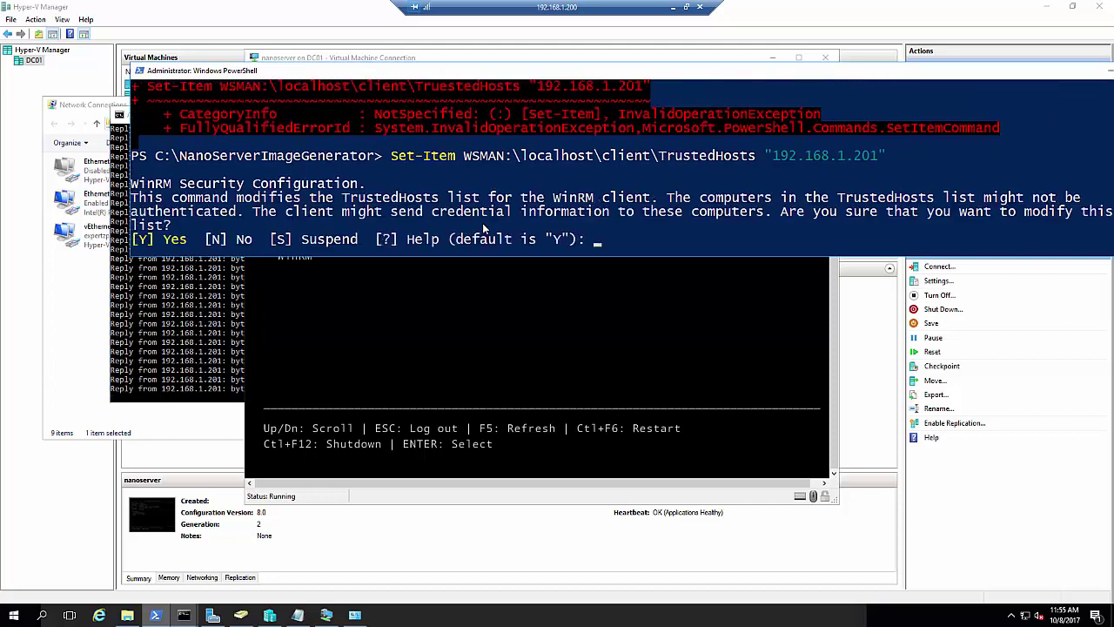
type("y")
key("Return")
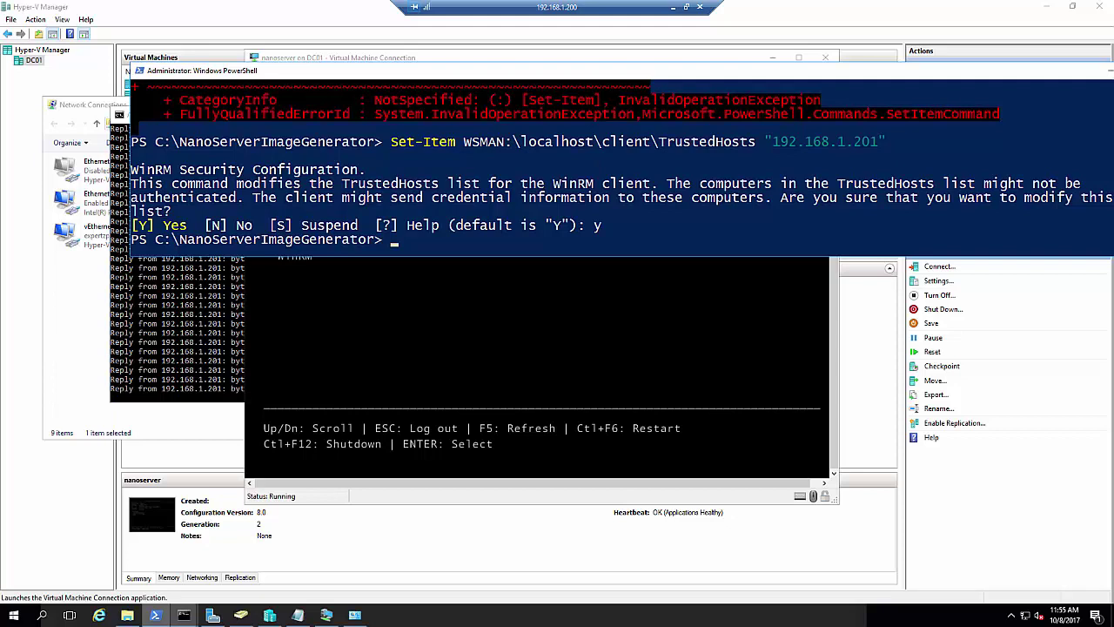
left_click(728, 241)
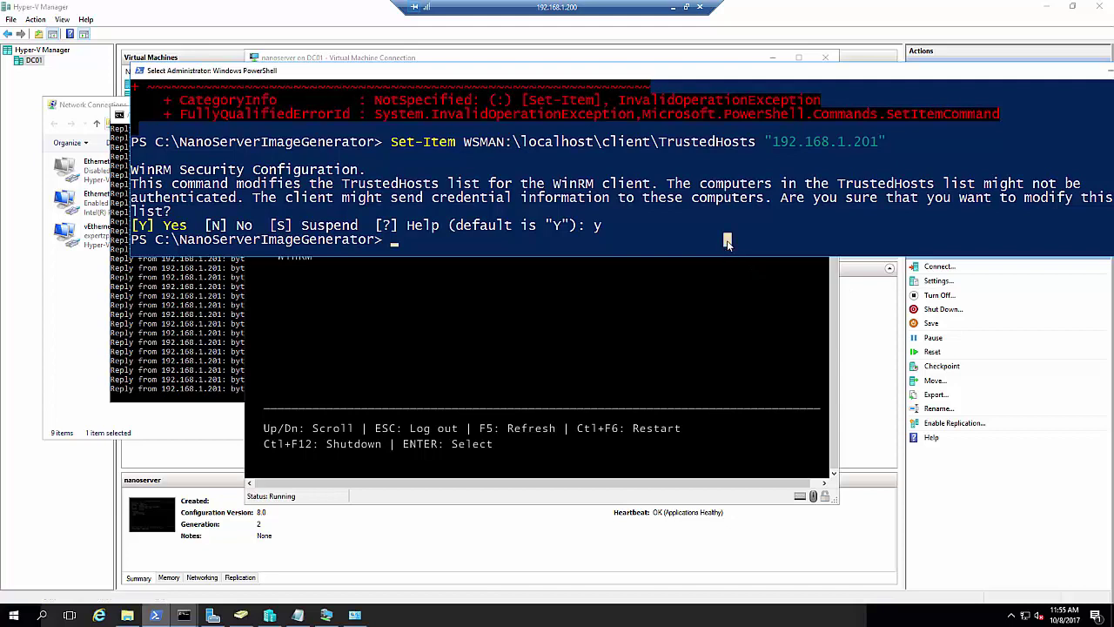
Run Enter-PSSession -ComputerName 192.168.1.201 and scroll up to read the resulting WinRM error
type("enter")
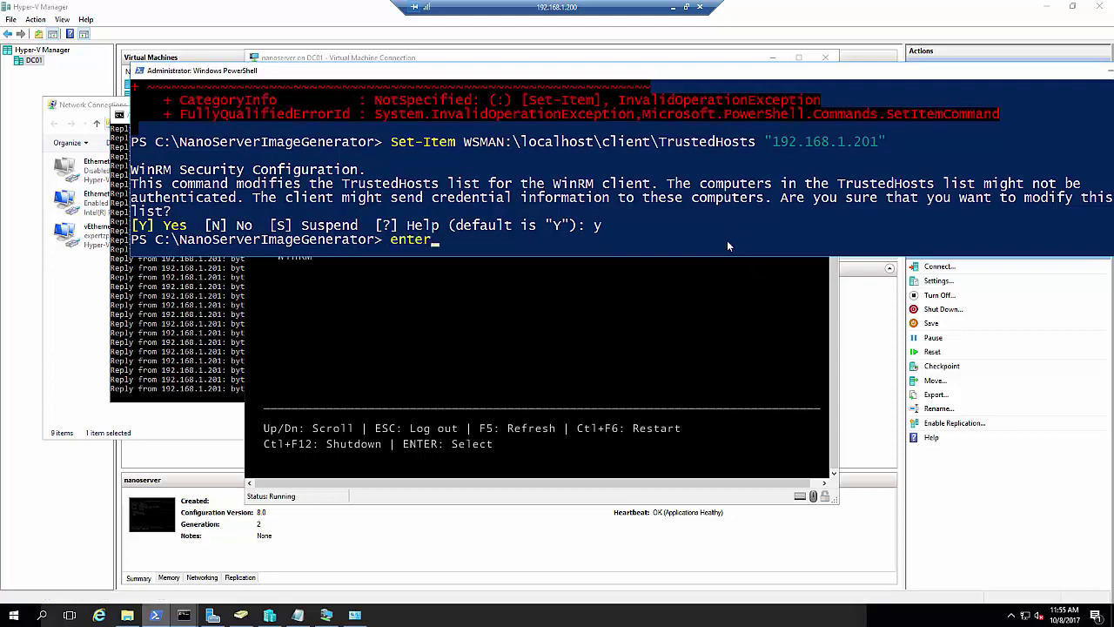
type("-ps")
key("Tab")
key("Tab")
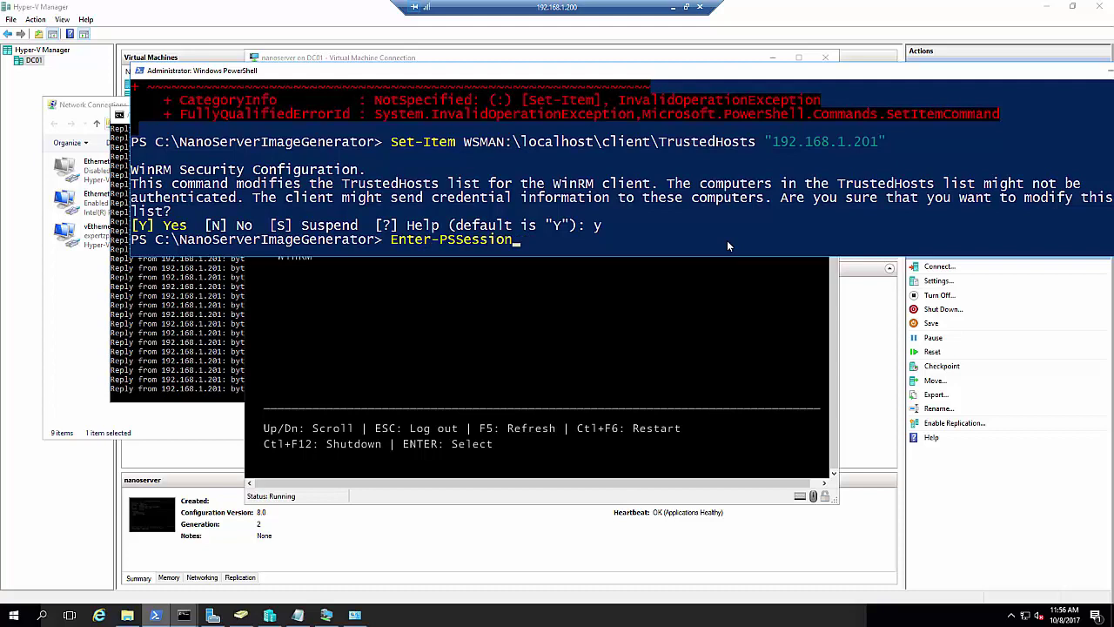
type("-com")
key("Tab")
type("192.168.1.201")
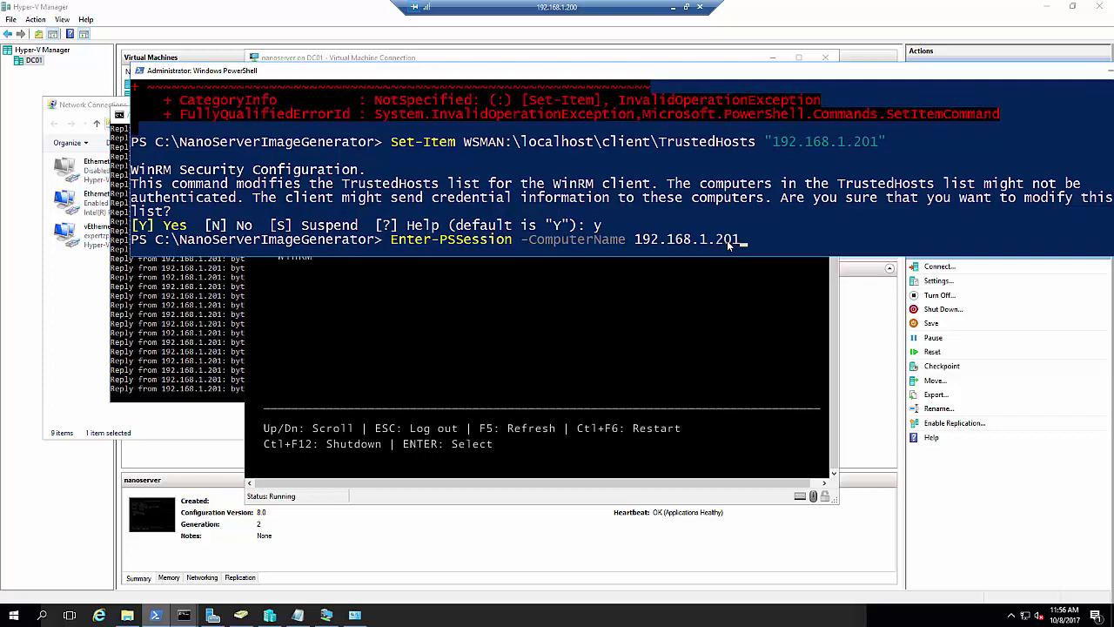
key("Return")
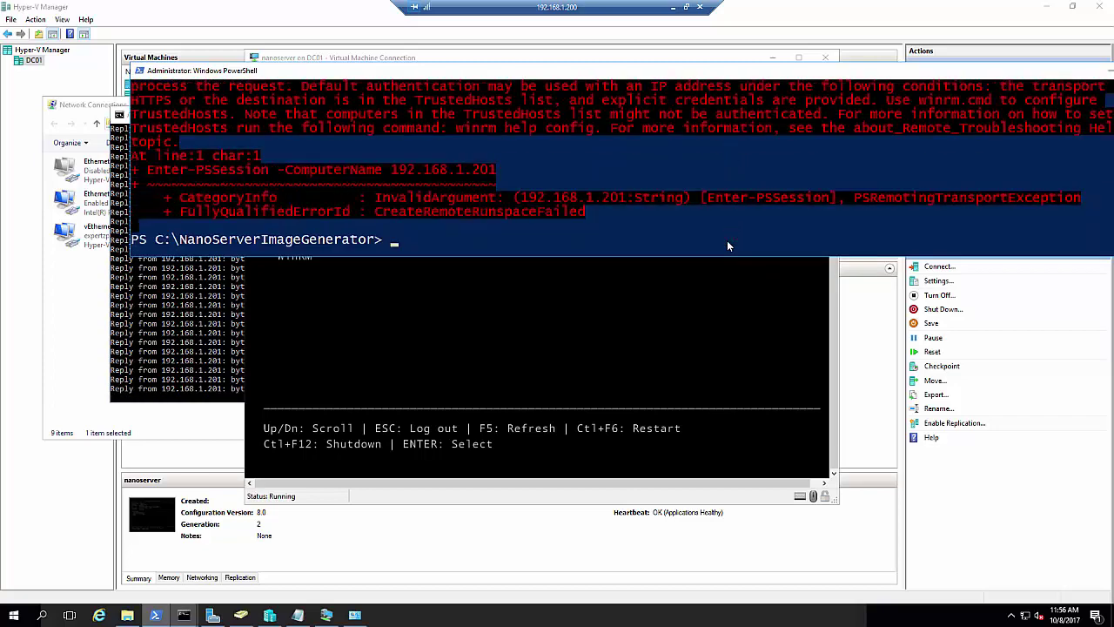
left_click(725, 202)
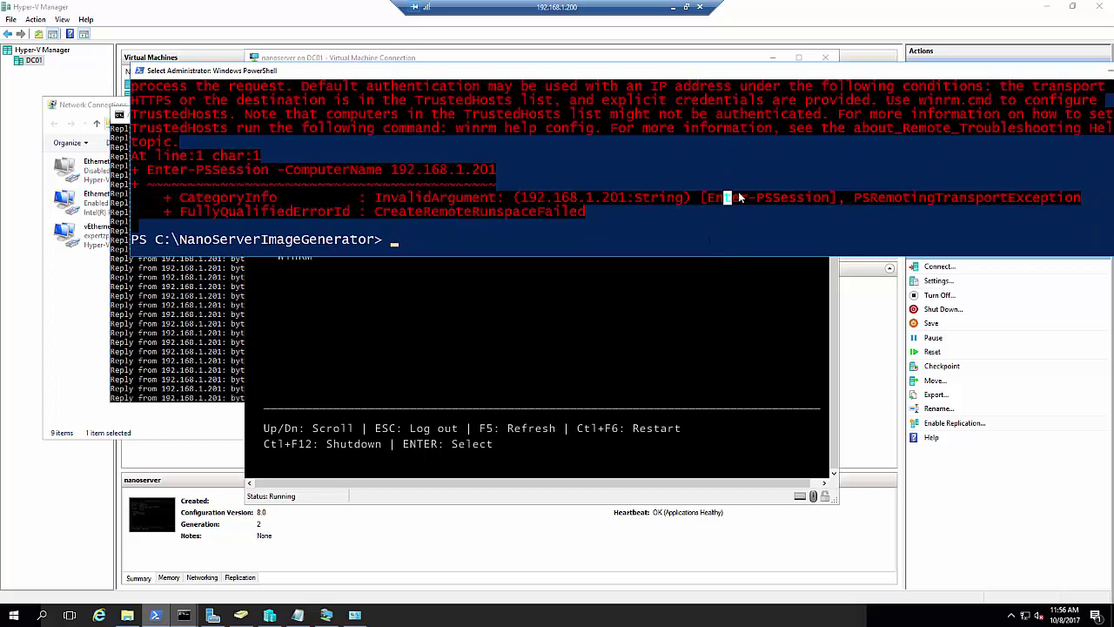
scroll(738, 192, "up", 1)
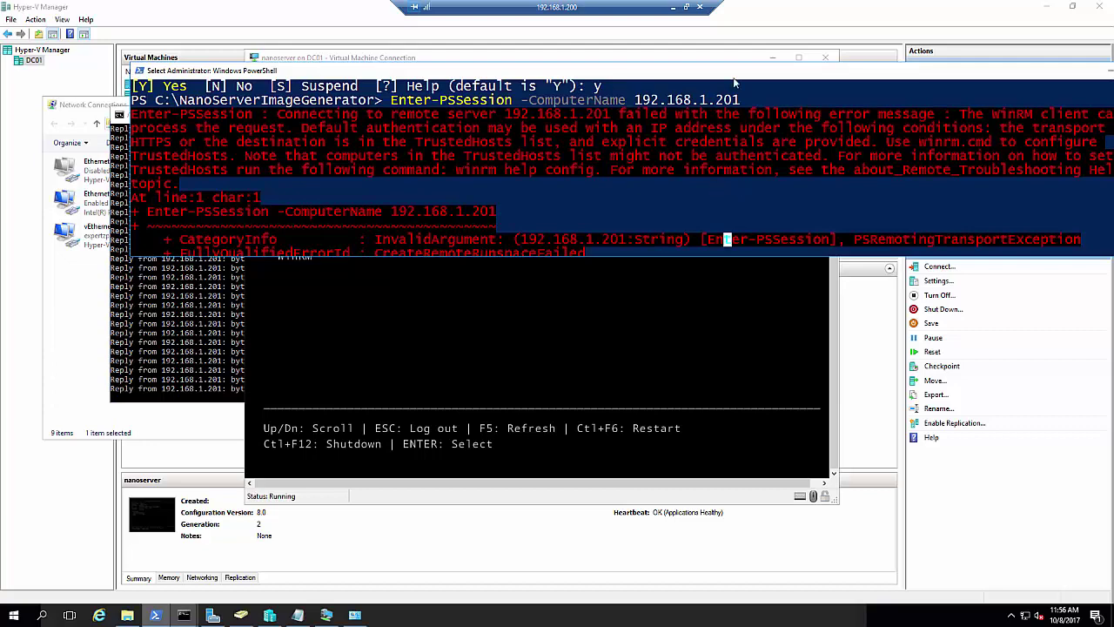
left_click_drag(591, 100, 593, 101)
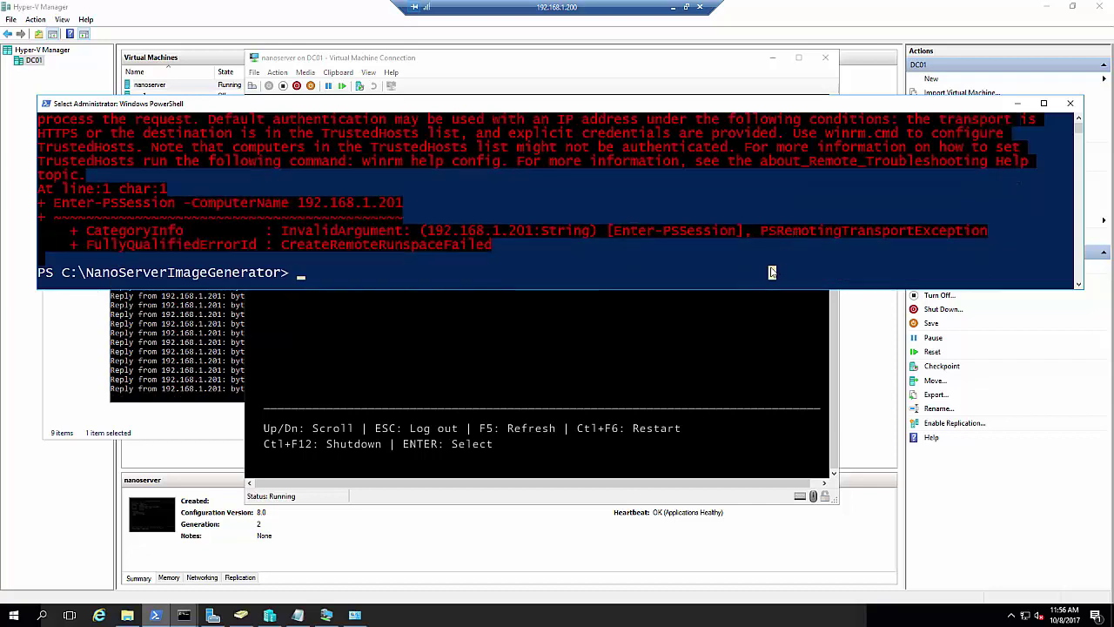
Store 192.168.1.201 in $ip and rerun Enter-PSSession -ComputerName $ip
type("$ip=")
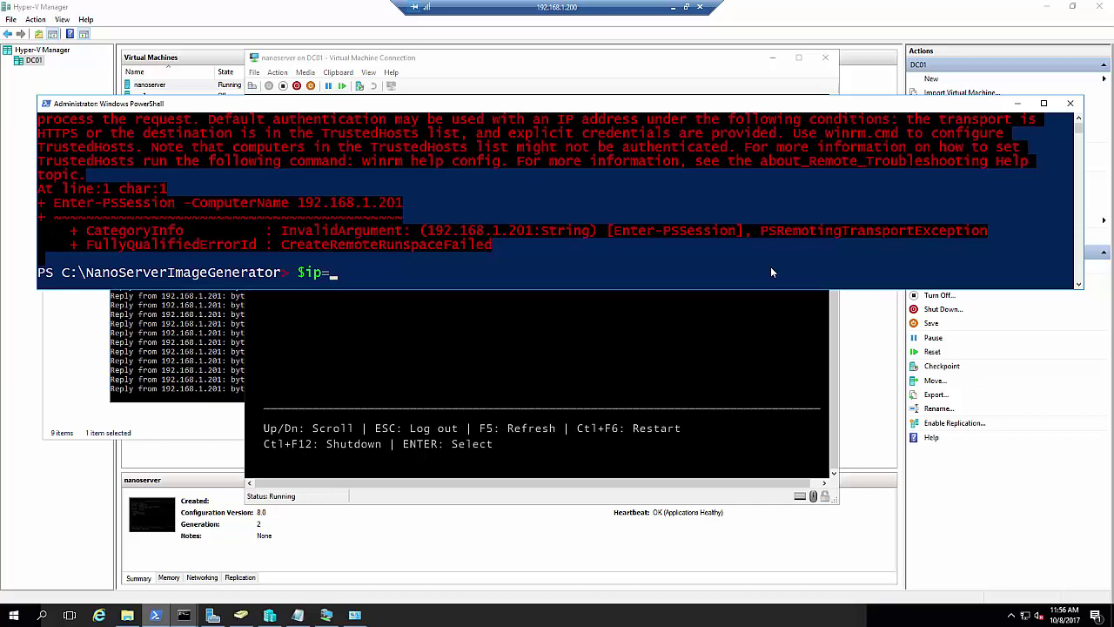
type("192.168.1")
type(".10")
key("BackSpace")
key("BackSpace")
type("201")
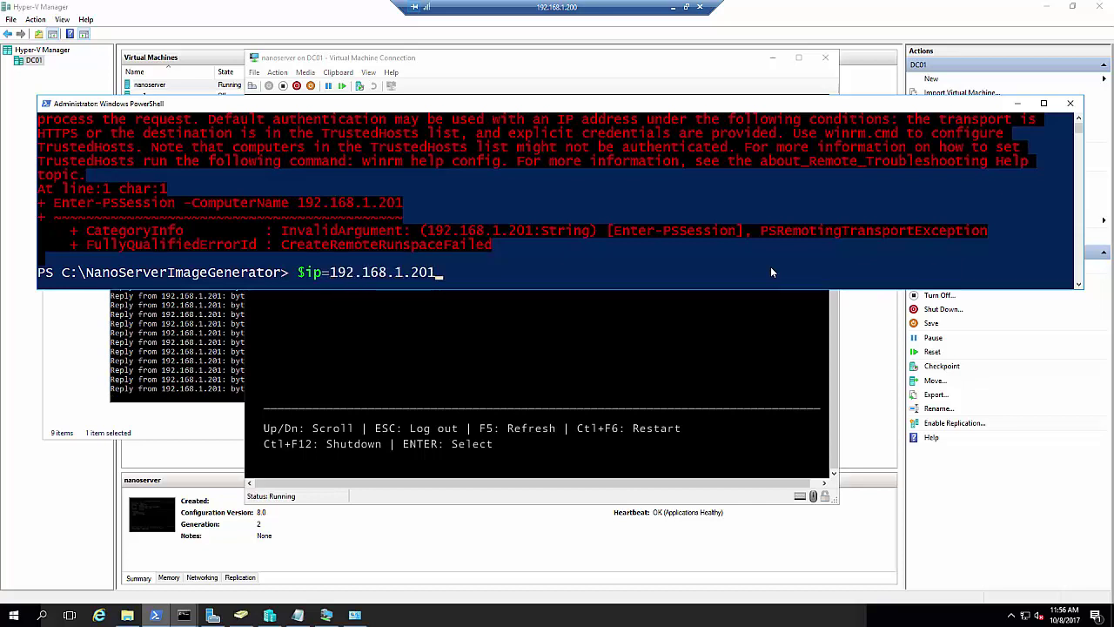
key("Return")
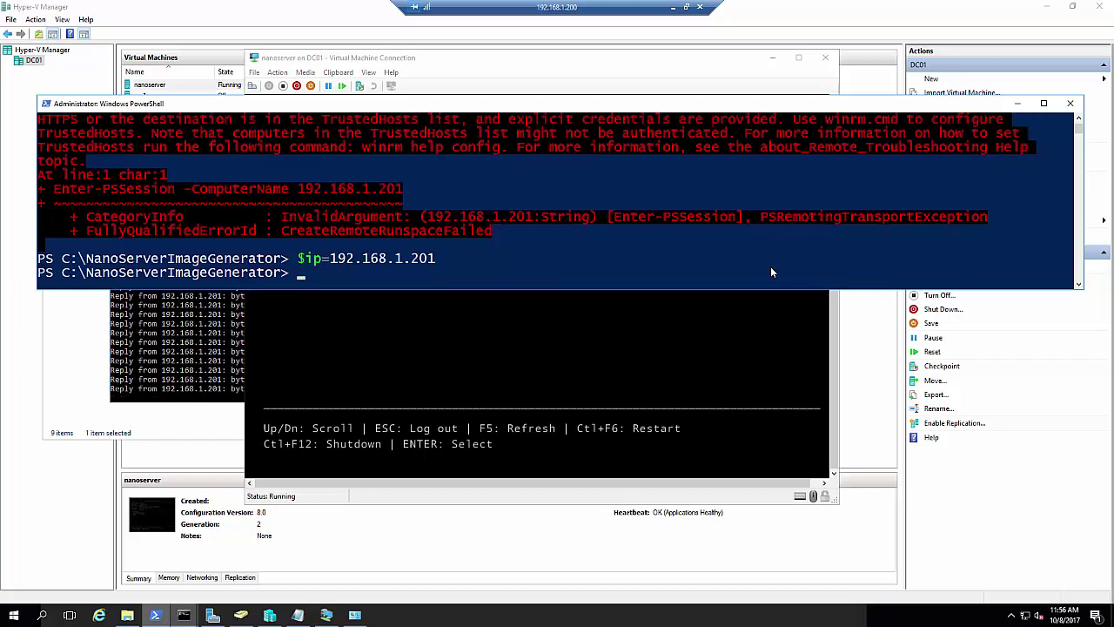
key("Up")
key("Up")
key("BackSpace")
key("BackSpace")
key("BackSpace")
key("BackSpace")
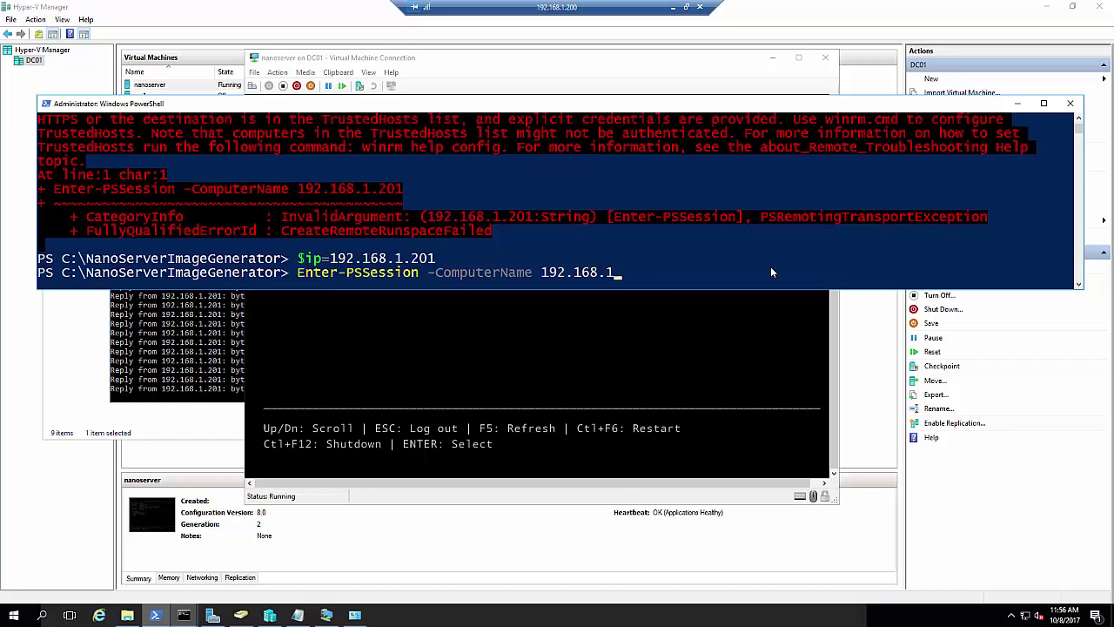
key("BackSpace")
key("BackSpace")
key("BackSpace")
key("BackSpace")
key("BackSpace")
key("BackSpace")
key("BackSpace")
key("BackSpace")
key("BackSpace")
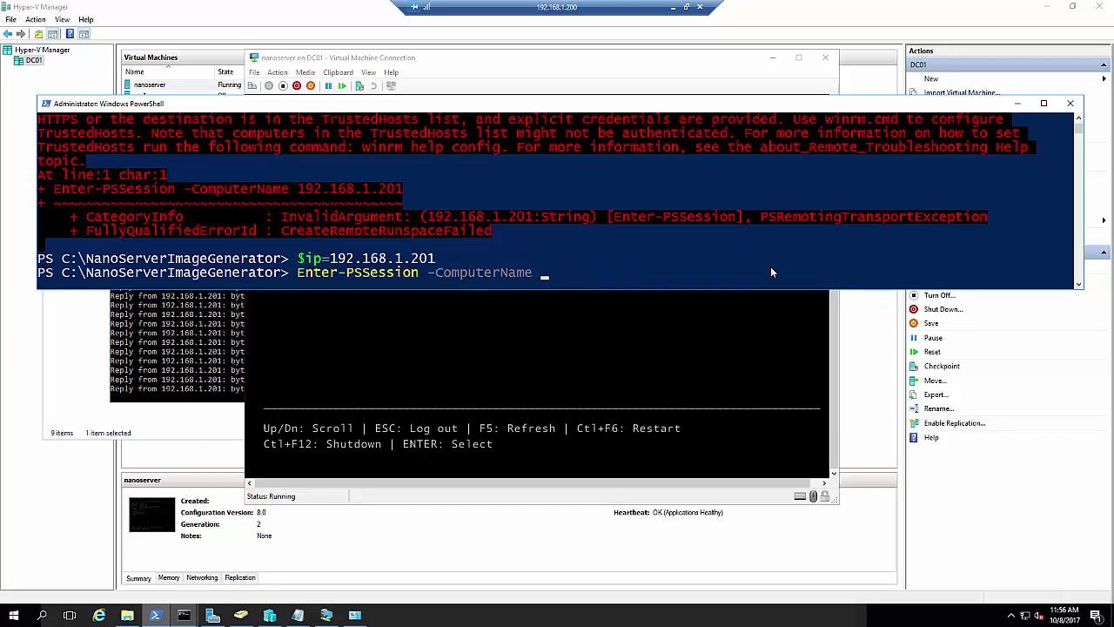
type("$ip")
key("Return")
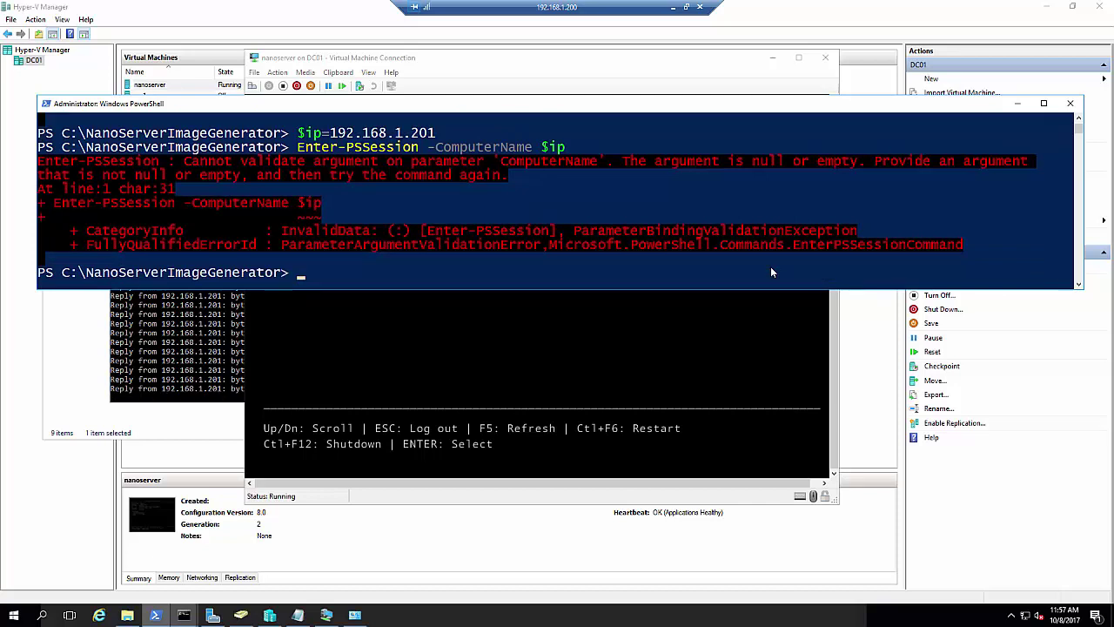
Rerun the session command with -Credential $ip\administrator added
key("Up")
type("-c")
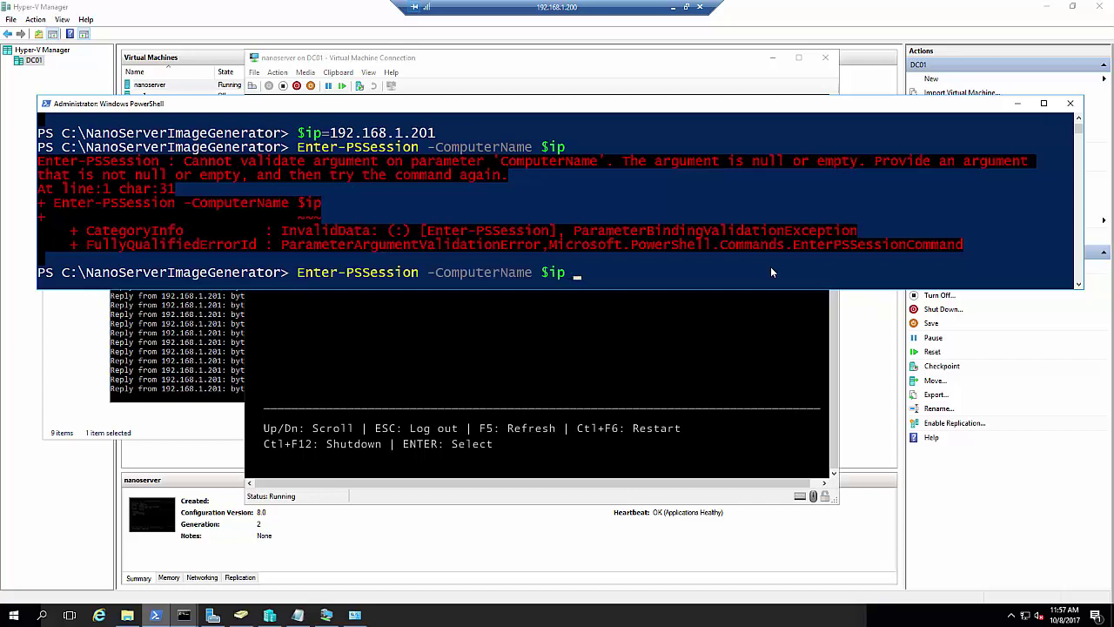
type("r")
key("Tab")
type("$")
type("ip\\admi")
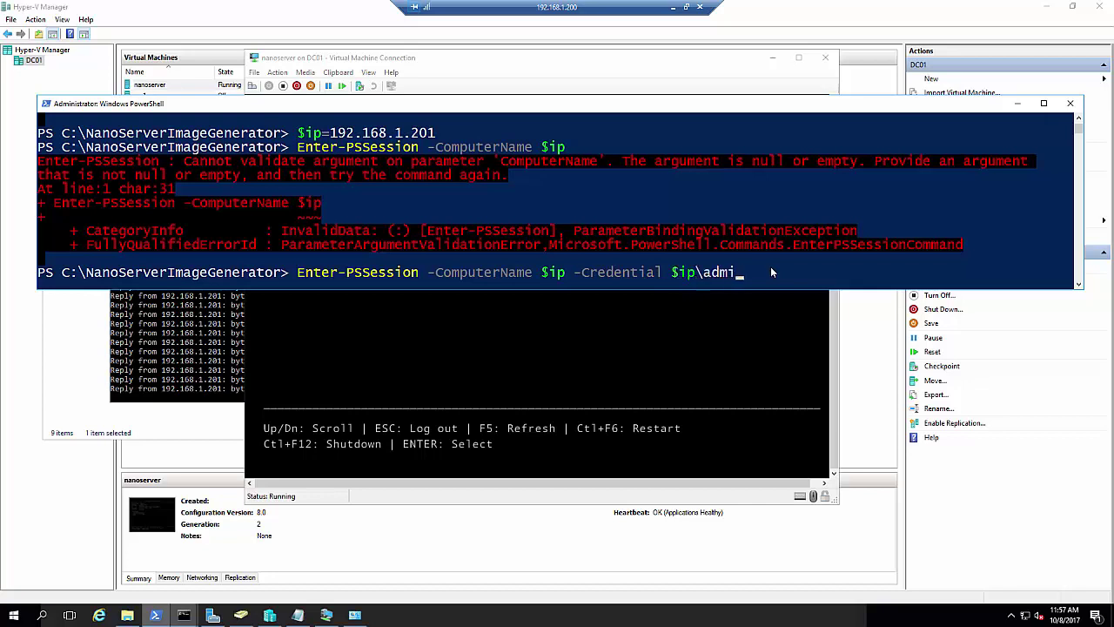
type("nistrator")
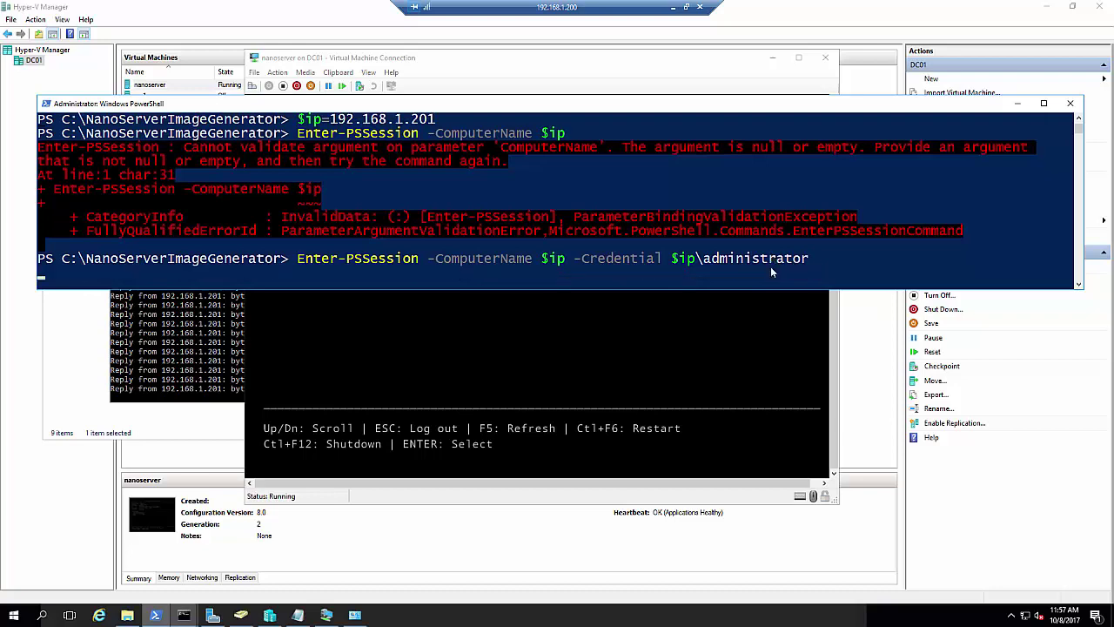
key("Return")
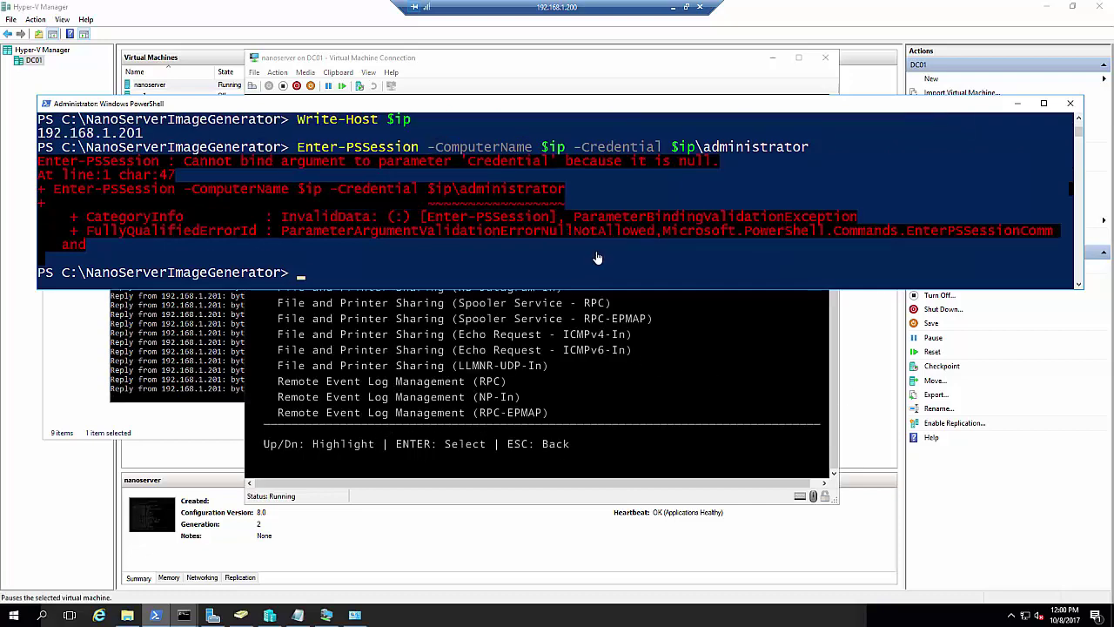
Clear the console and reassign $ip as the quoted string "192.168.1.201"
left_click(595, 251)
type("cls")
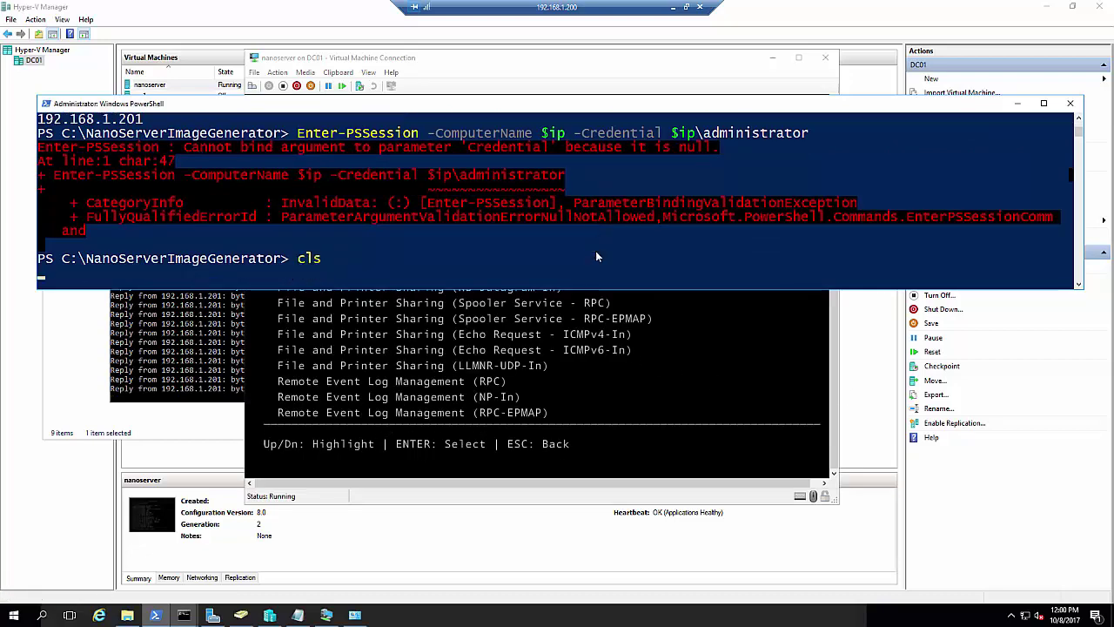
key("Return")
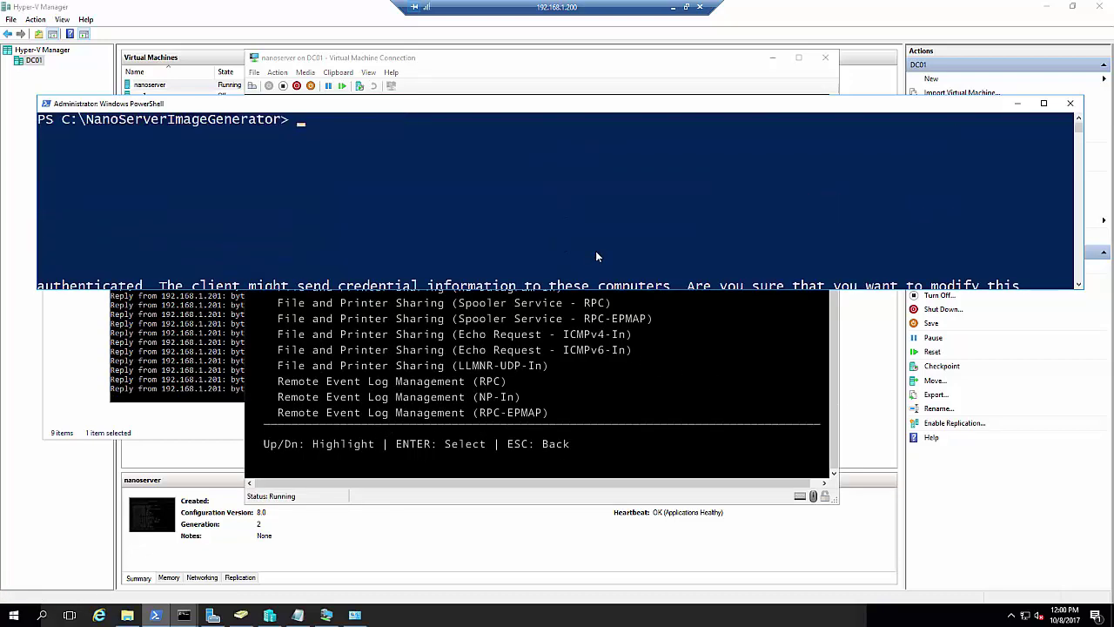
key("Return")
key("Return")
key("Return")
key("Return")
type("write-")
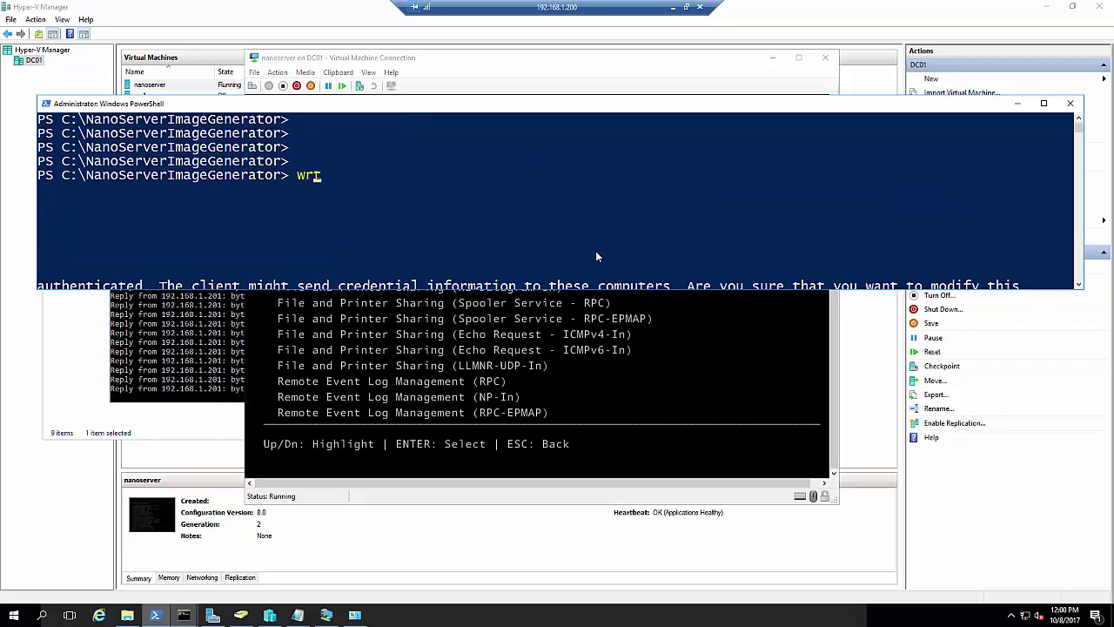
key("BackSpace")
key("BackSpace")
key("BackSpace")
key("BackSpace")
key("BackSpace")
key("BackSpace")
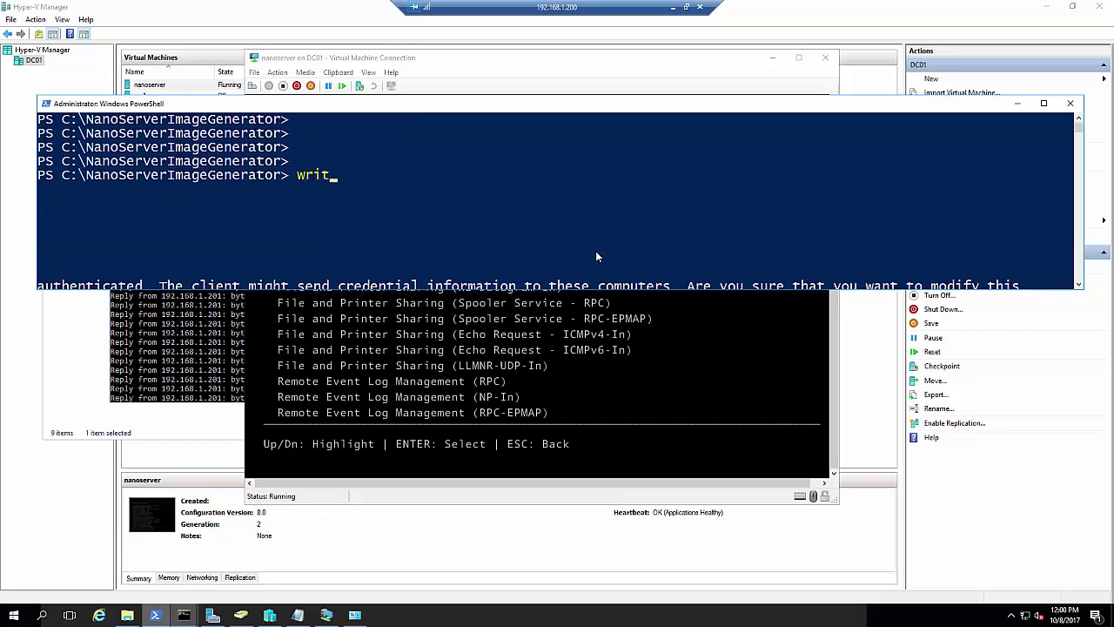
type("$i")
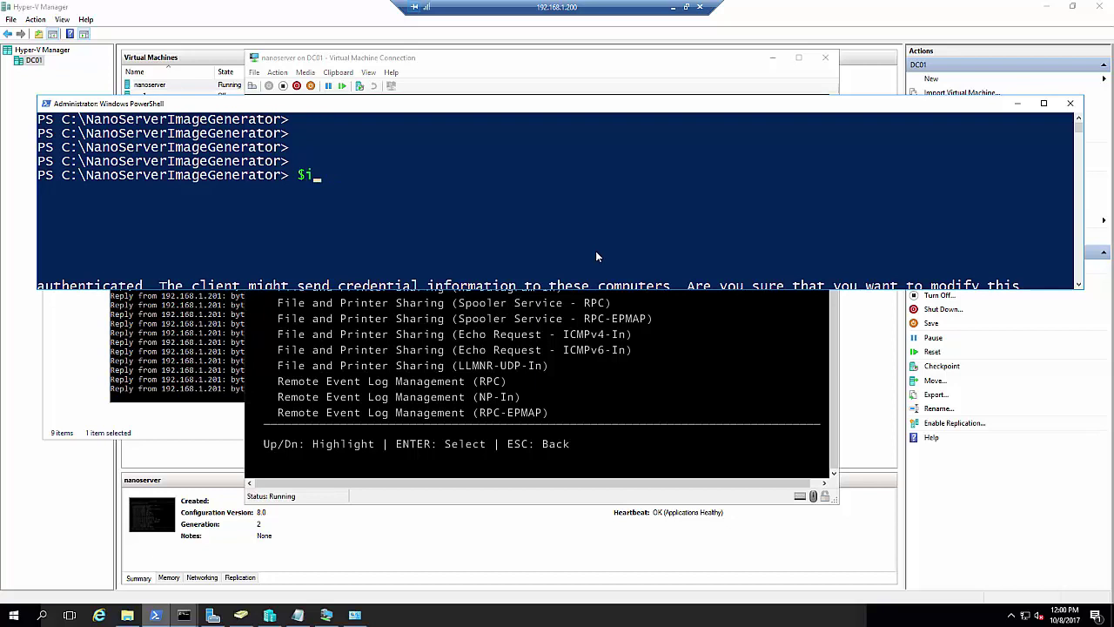
type("p=192")
key("BackSpace")
key("BackSpace")
key("BackSpace")
type("\"192.168.1.201\"")
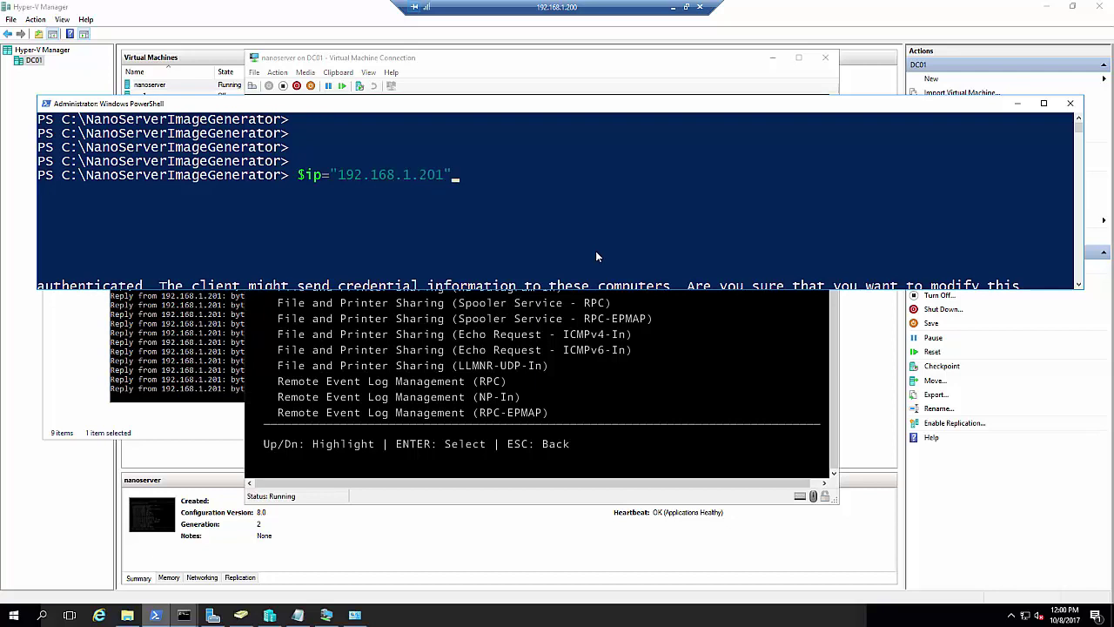
key("Return")
Print $ip with Write-Host to confirm it holds 192.168.1.201
type("write-ho")
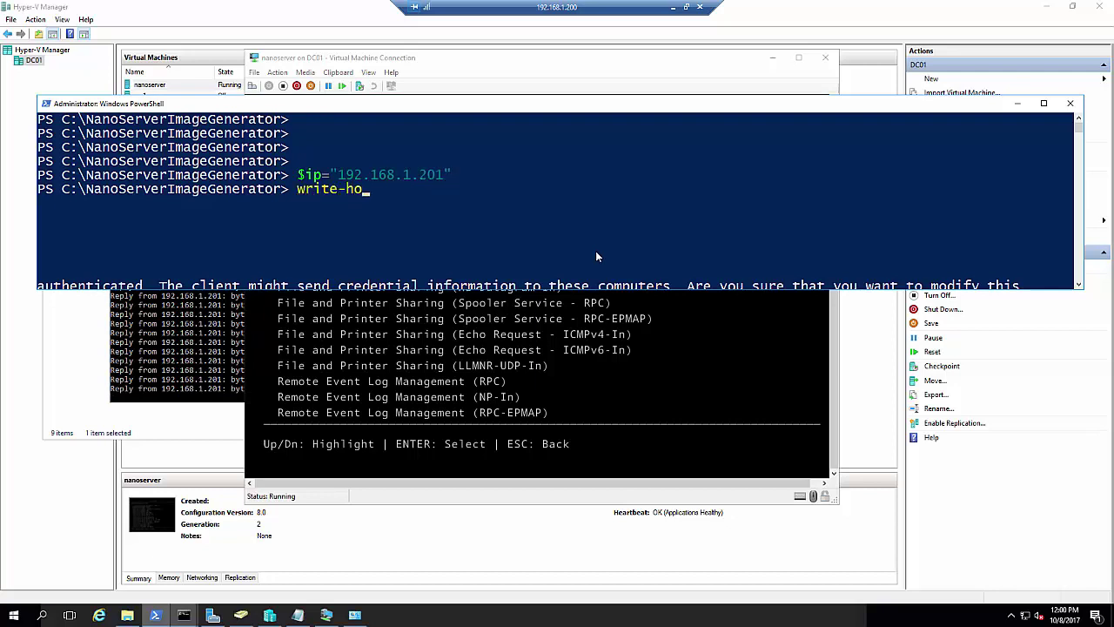
key("Tab")
type("$ip")
key("Return")
Type Enter-PSSession -ComputerName $ip -Credential $ip\administrator without running it
type("enterp")
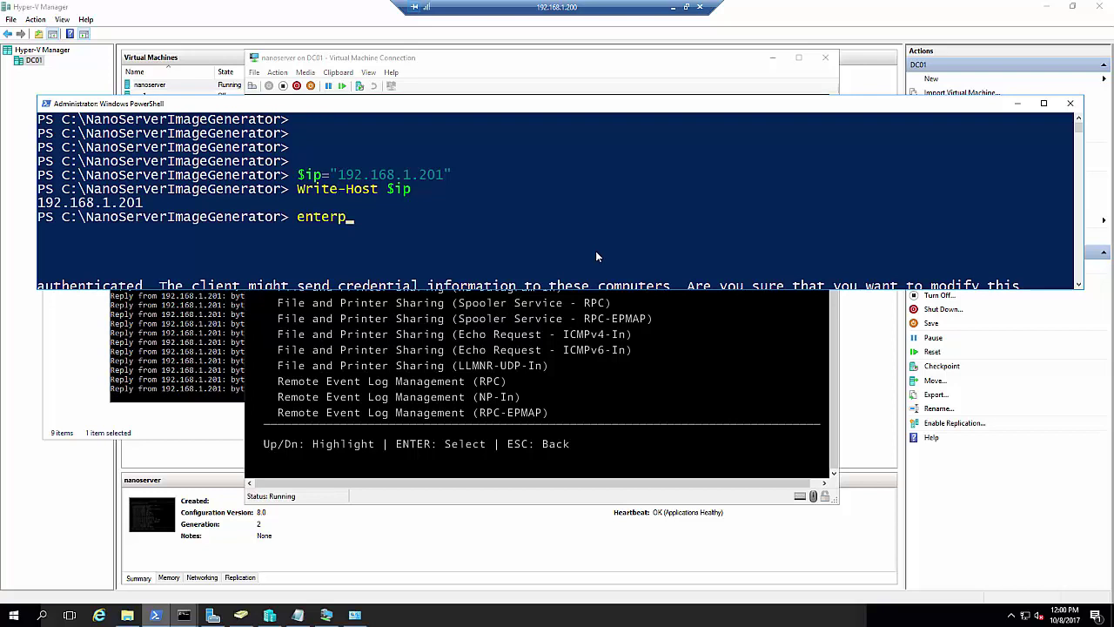
key("BackSpace")
type("-psse")
key("Tab")
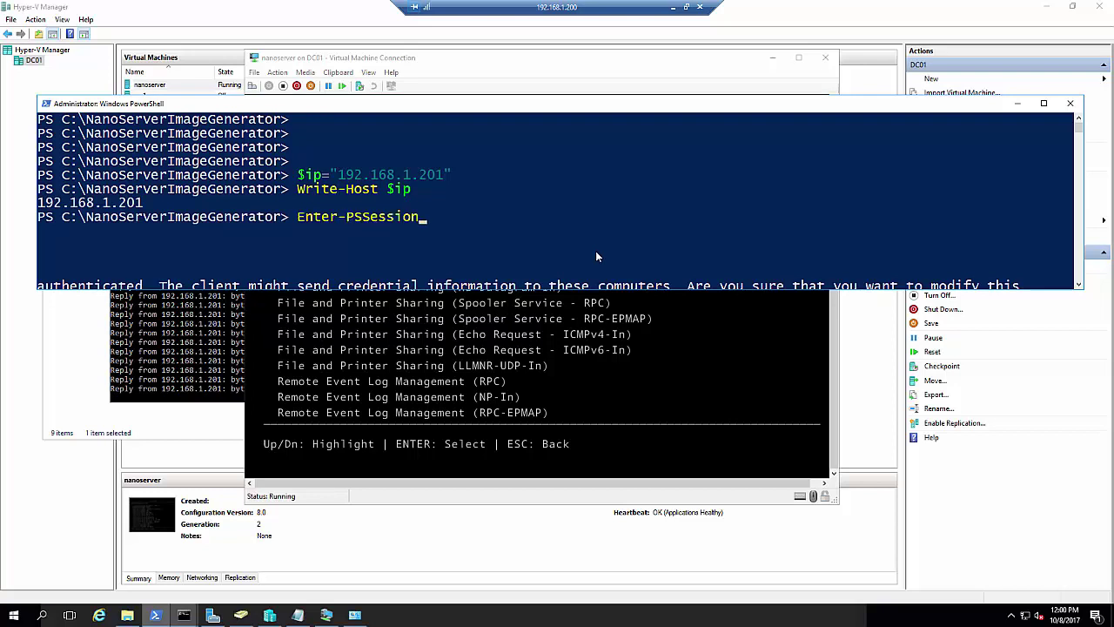
type("-com")
key("Tab")
type("$")
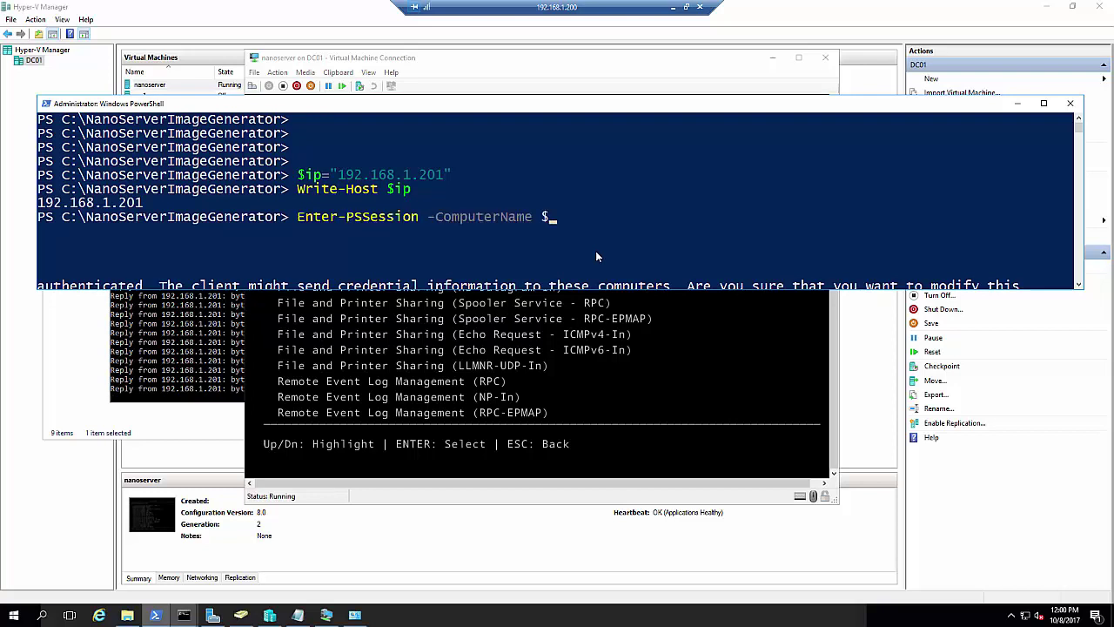
type("ip -cr")
key("Tab")
type("$i")
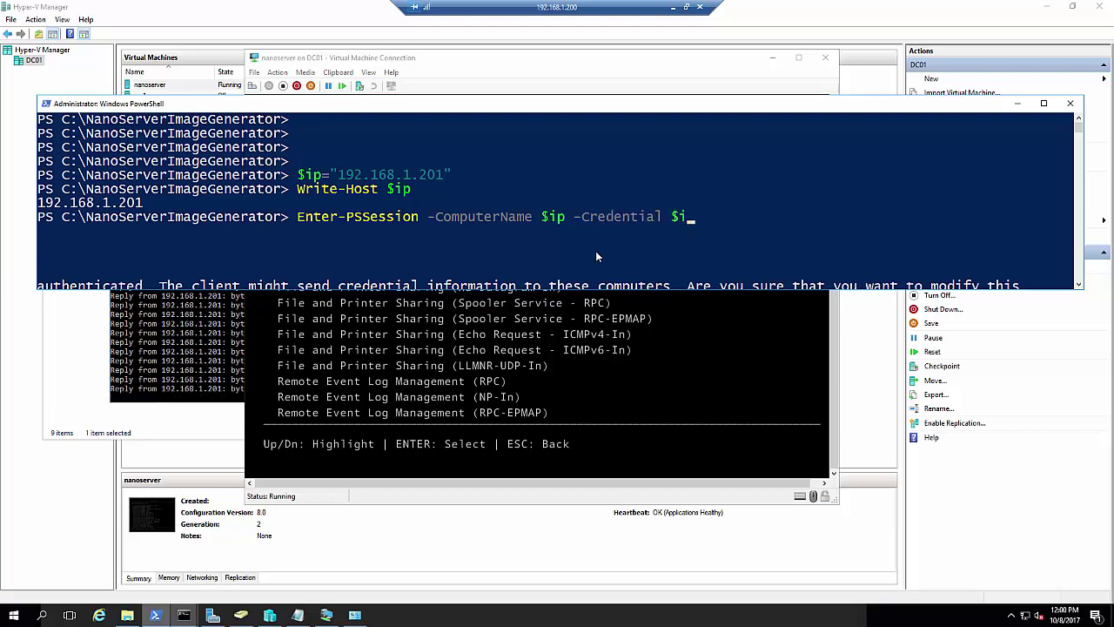
type("p\\administrator")
Submit the remote session command and enter the administrator password at the credential prompt
key("Return")
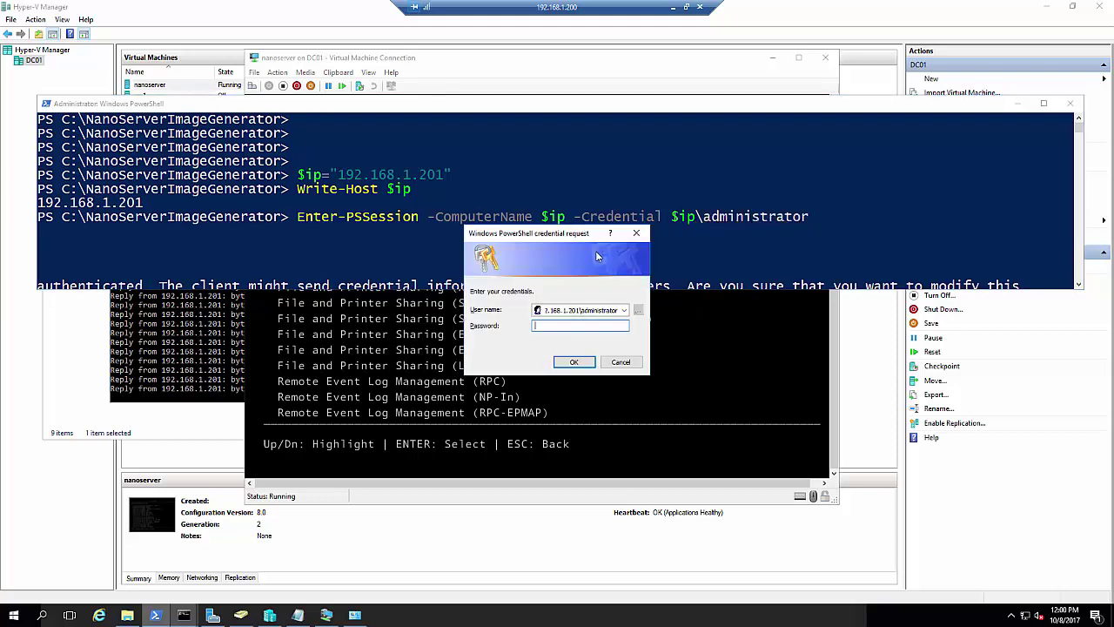
type("*******")
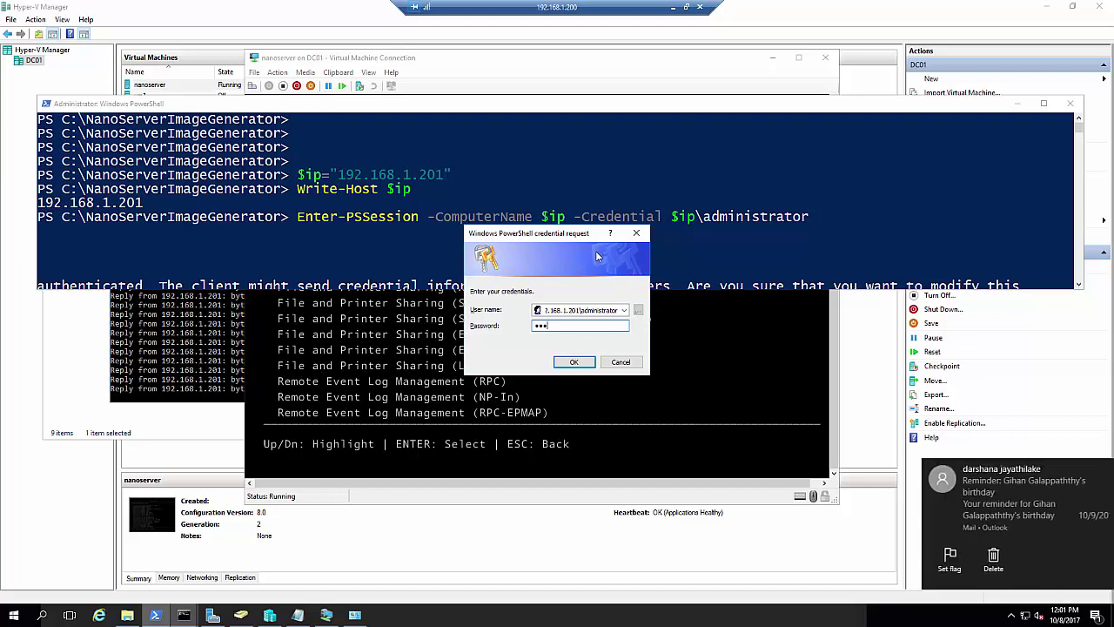
key("Return")
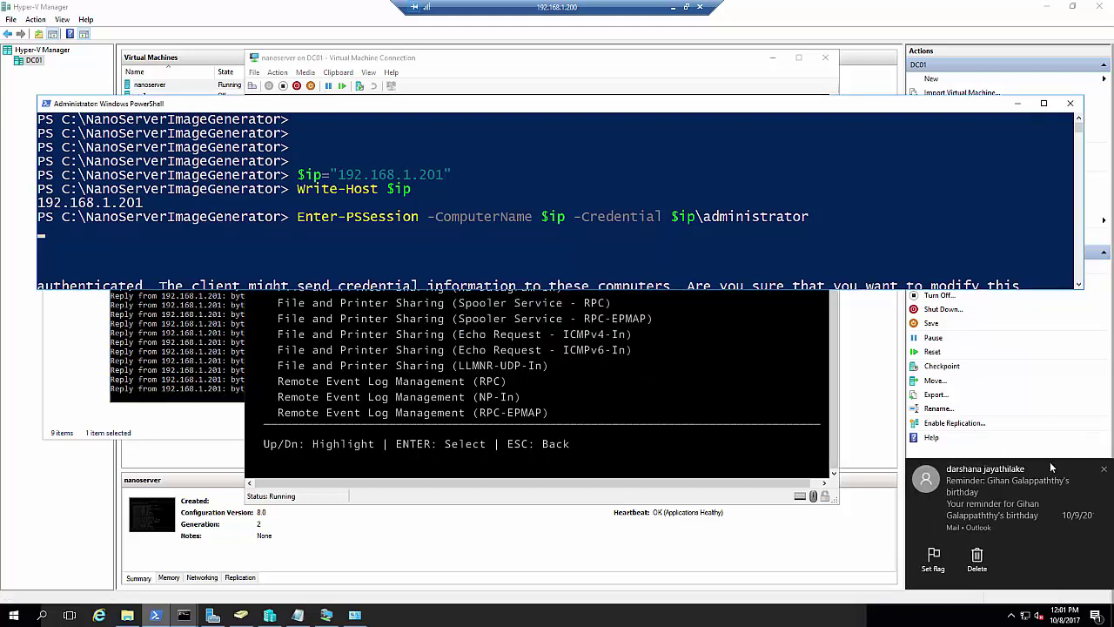
left_click(1103, 470)
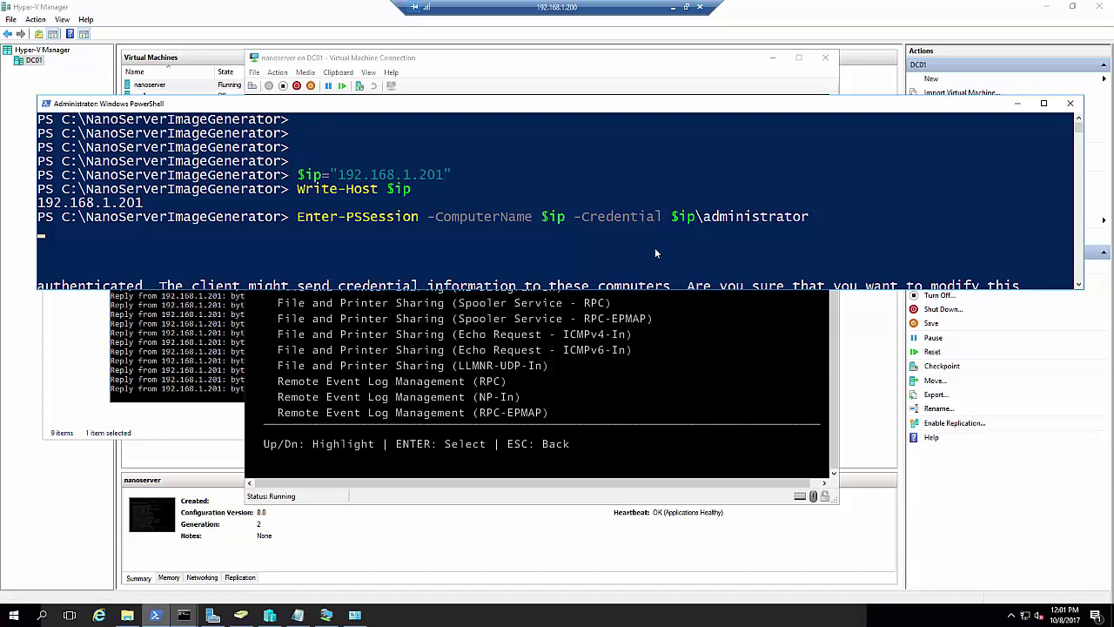
left_click(657, 247)
scroll(659, 247, "down", 2)
scroll(658, 249, "up", 1)
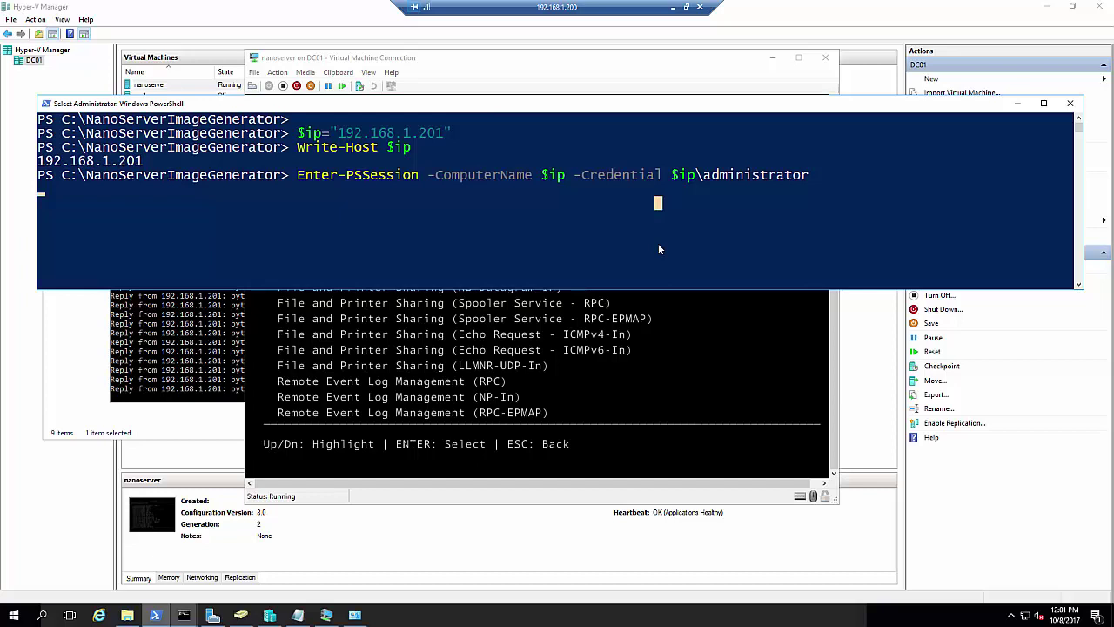
Stop and close the ping window, reposition PowerShell, and minimize the VM console
key("Escape")
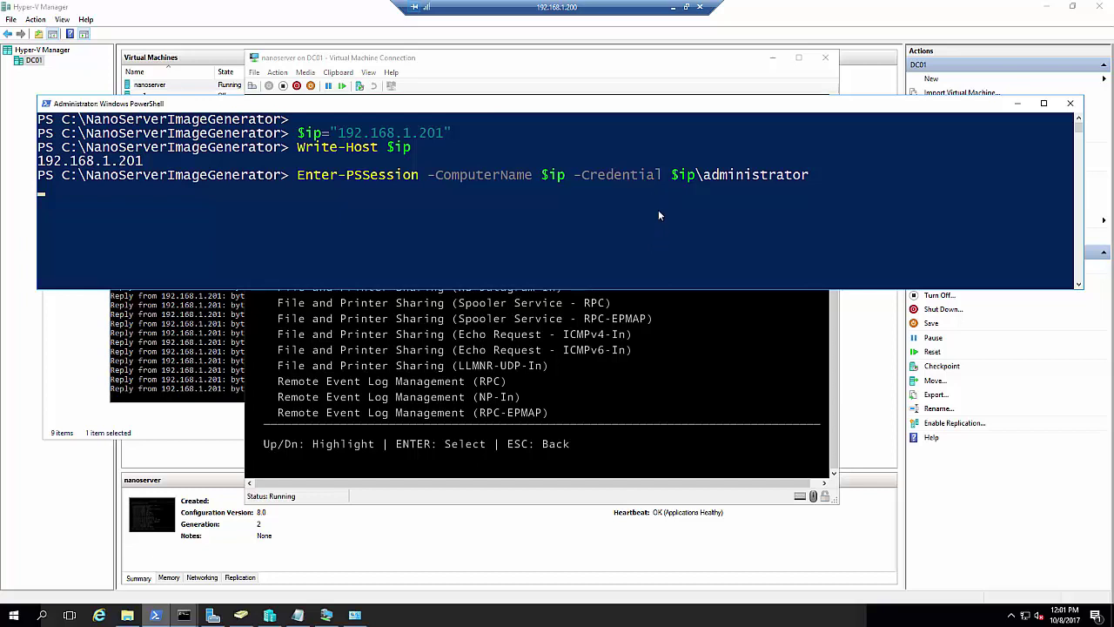
left_click_drag(664, 109, 674, 129)
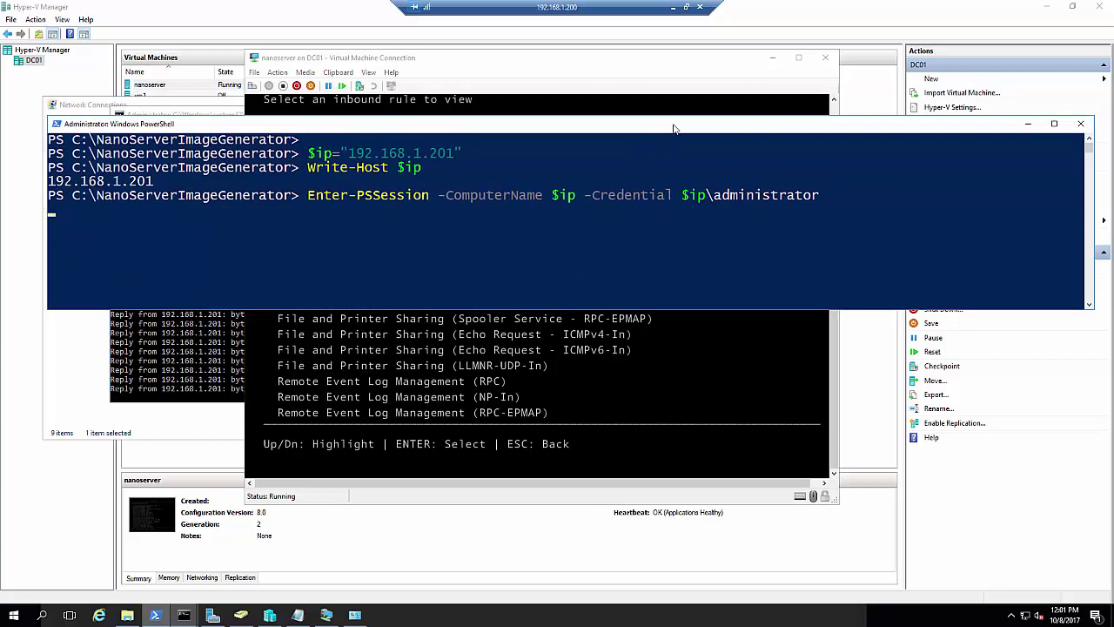
left_click(199, 365)
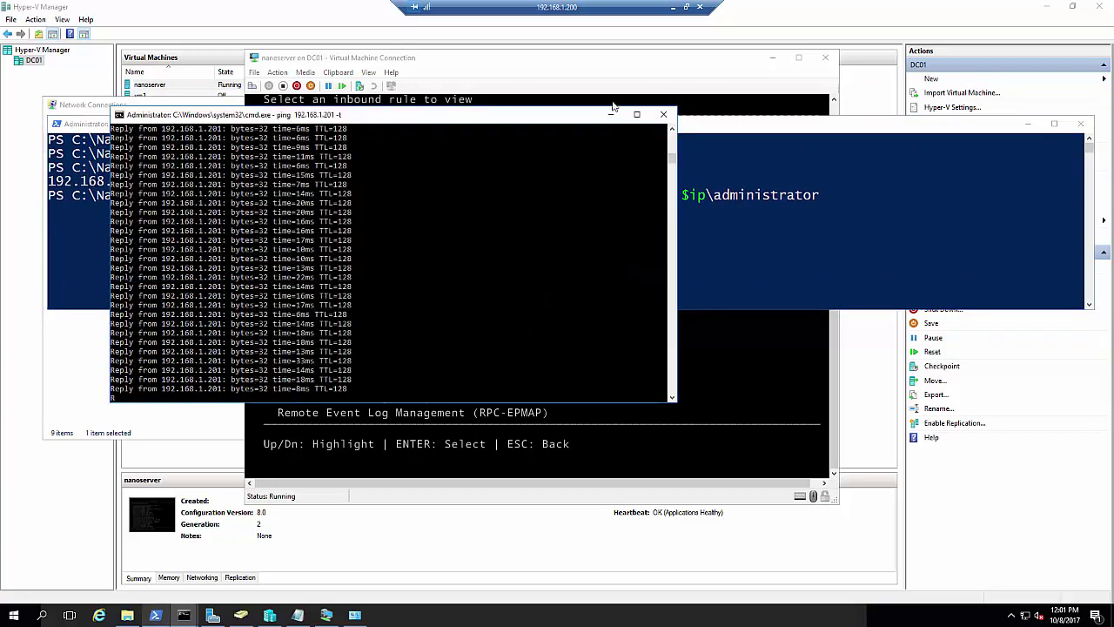
key("ctrl+c")
left_click(663, 115)
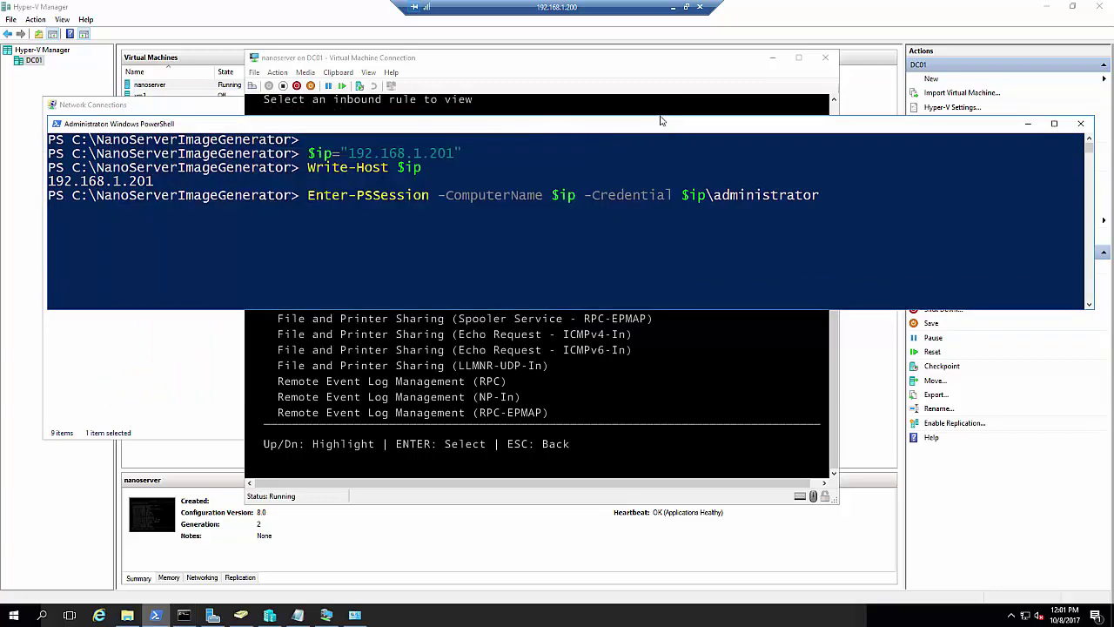
left_click(596, 210)
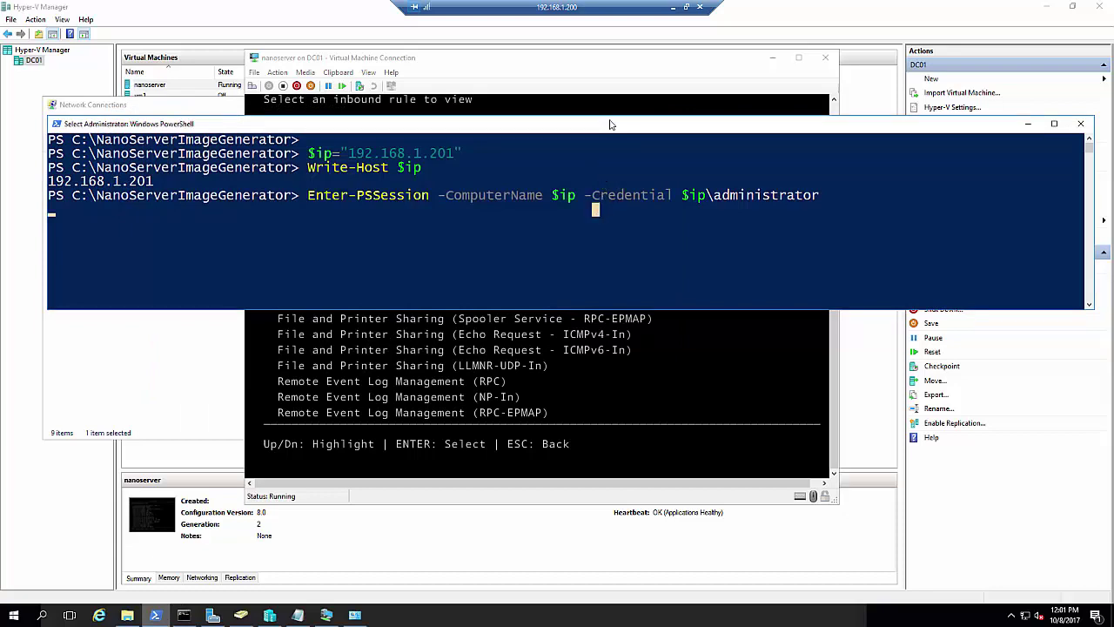
left_click_drag(645, 123, 683, 189)
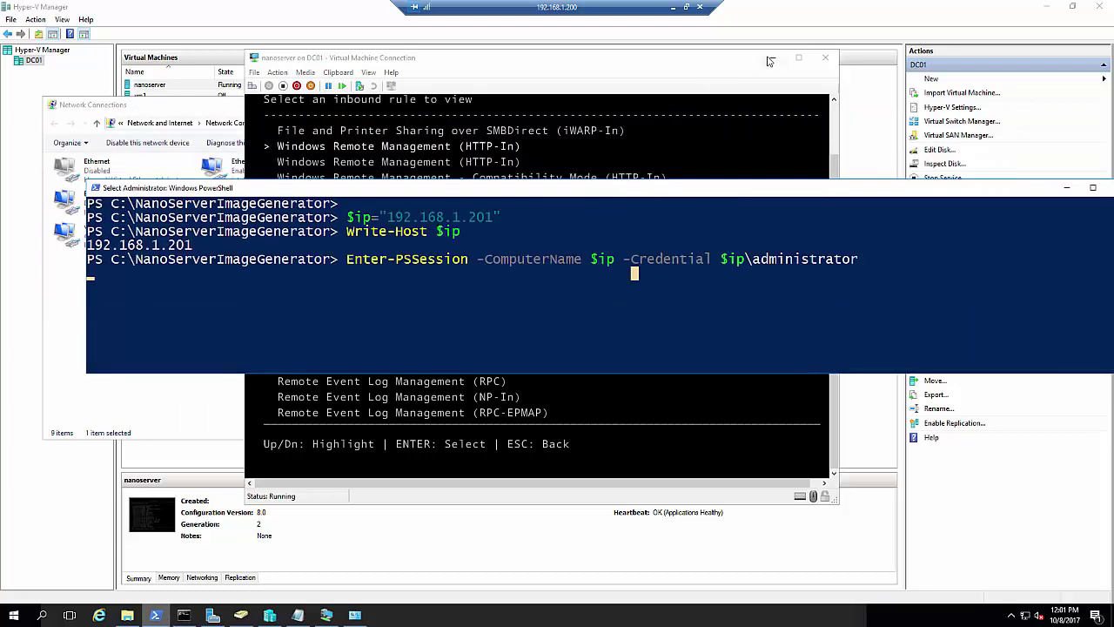
left_click(743, 130)
left_click(772, 57)
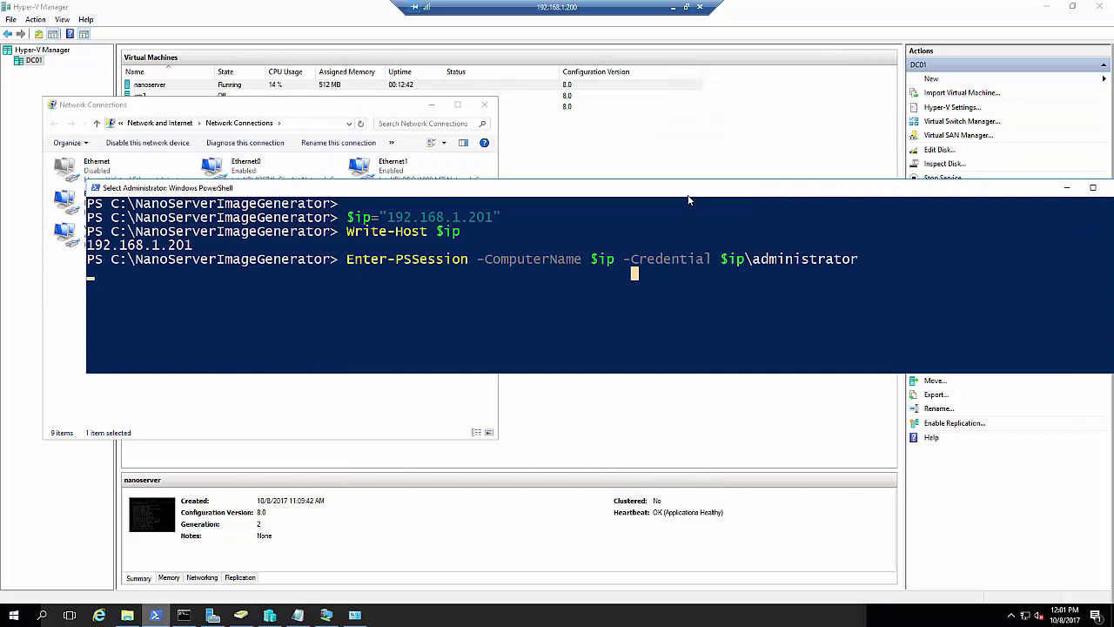
Let the remote session connect, clear the screen and check the server's hostname
key("Return")
key("Return")
key("Return")
key("Return")
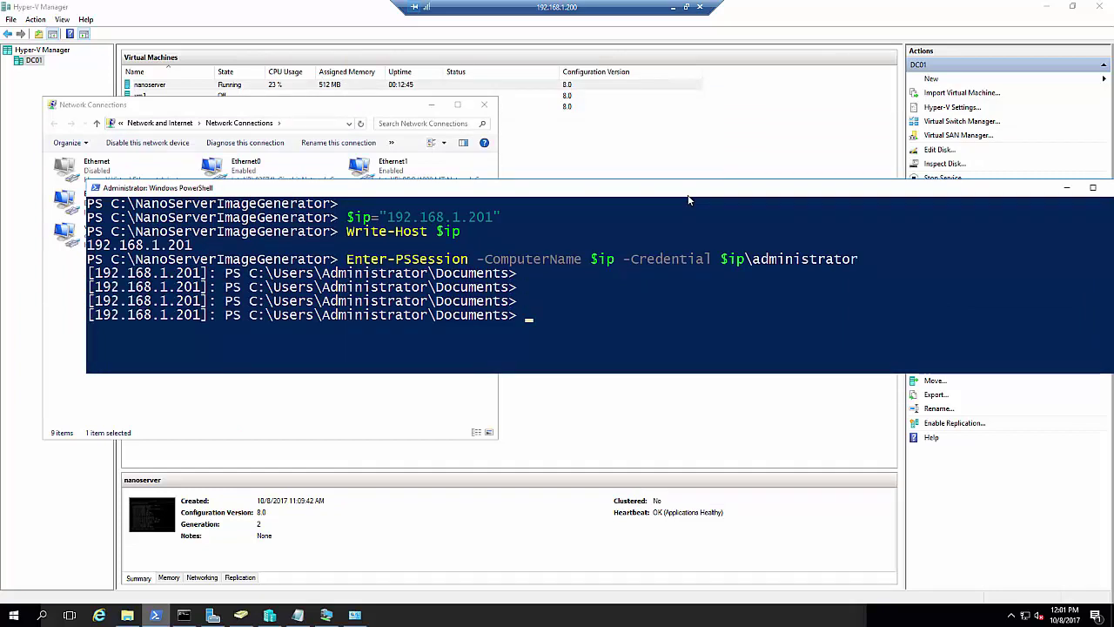
type("cls")
key("Return")
type("hostname")
key("Return")
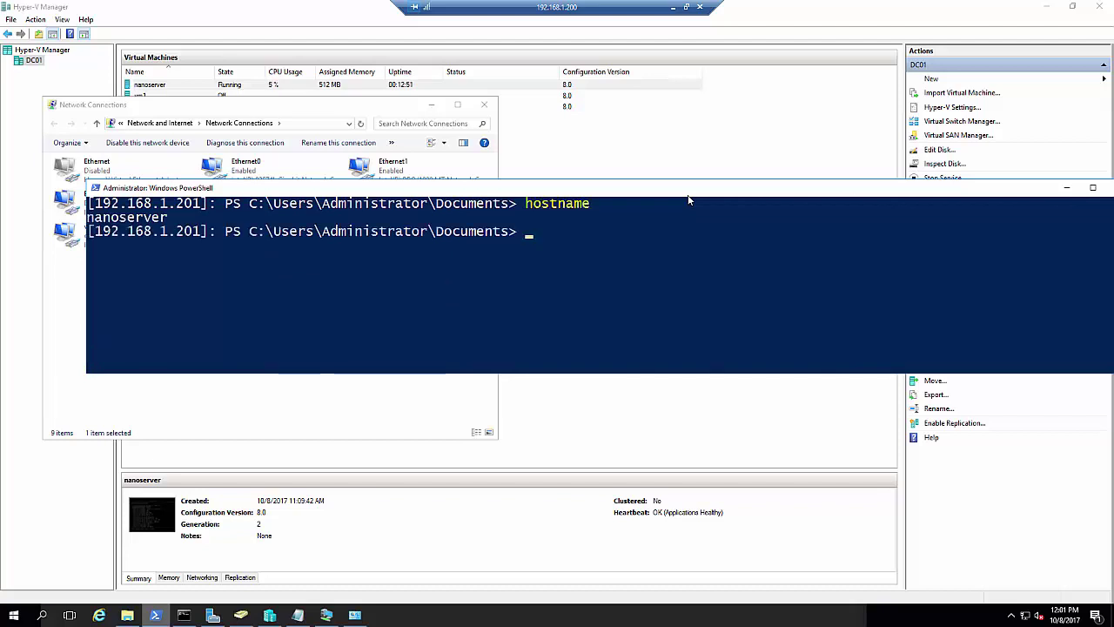
Run ipconfig /all on the remote server and scroll through the adapter output
type("ipconfig /all")
key("Return")
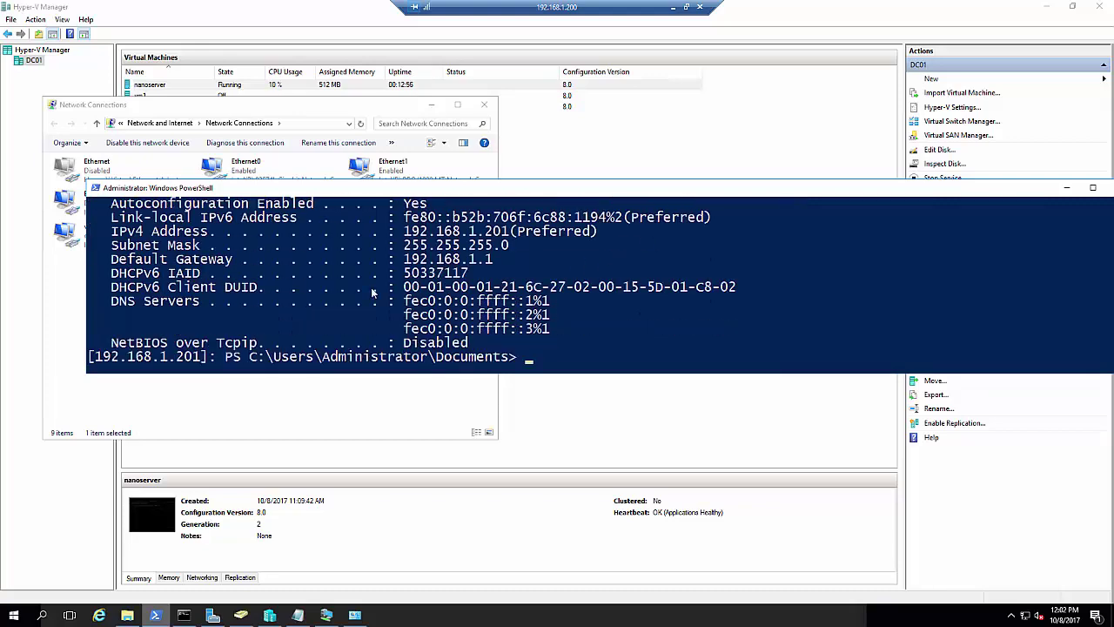
scroll(461, 318, "up", 2)
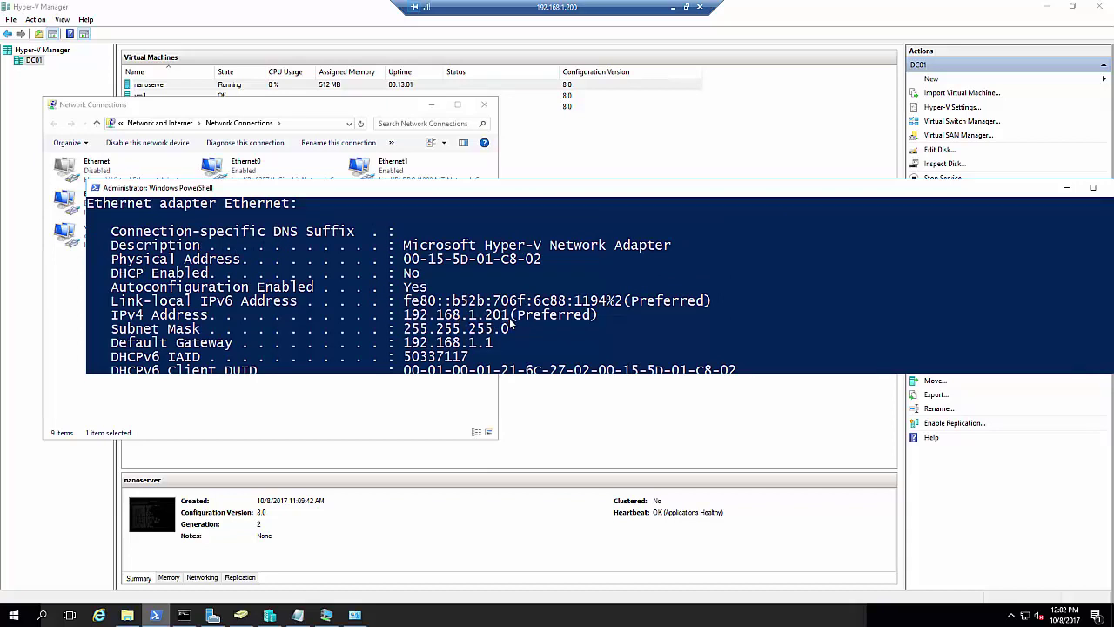
scroll(509, 329, "down", 1)
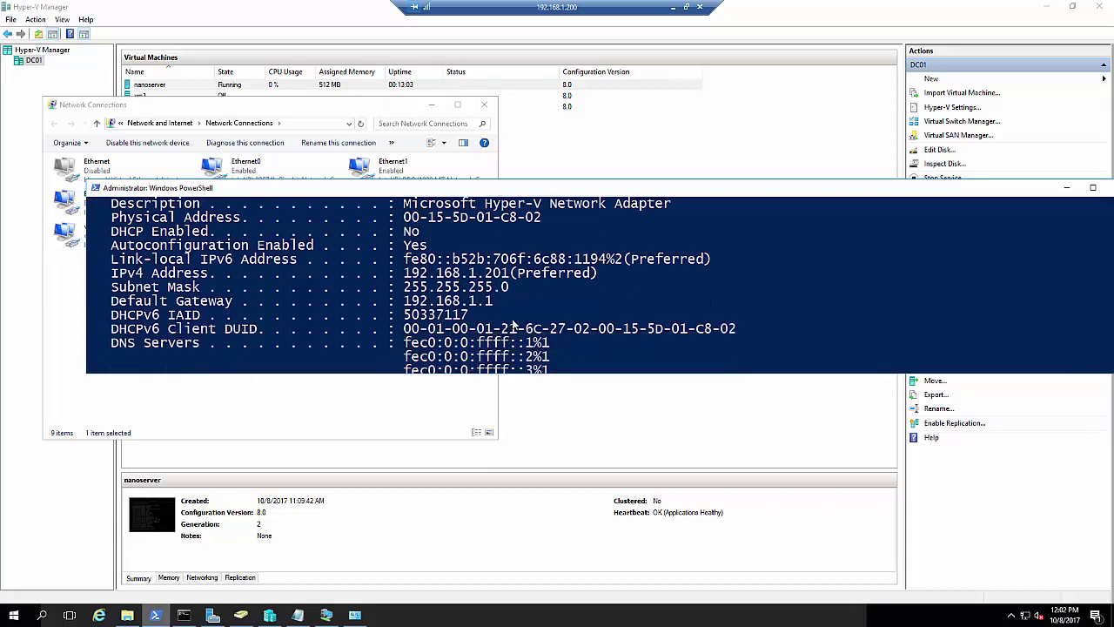
scroll(518, 322, "down", 2)
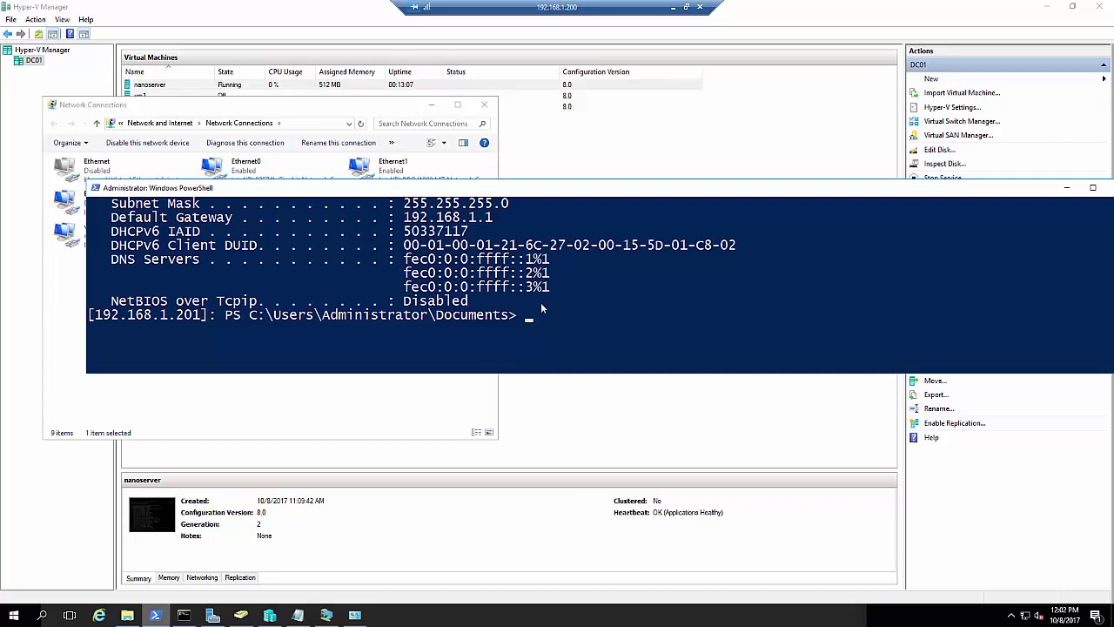
type("get-com")
List the dnsclient module's commands with Get-Command and browse Set-DnsClient parameters via Tab
key("Tab")
type("-Module")
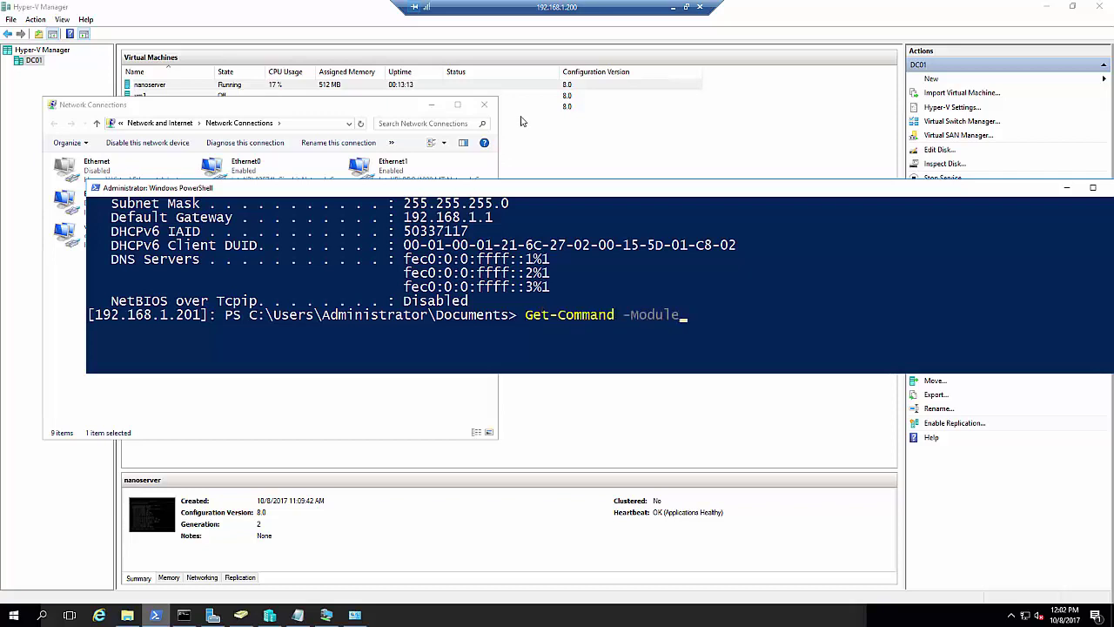
type(" dnsclie")
type("nt")
key("Return")
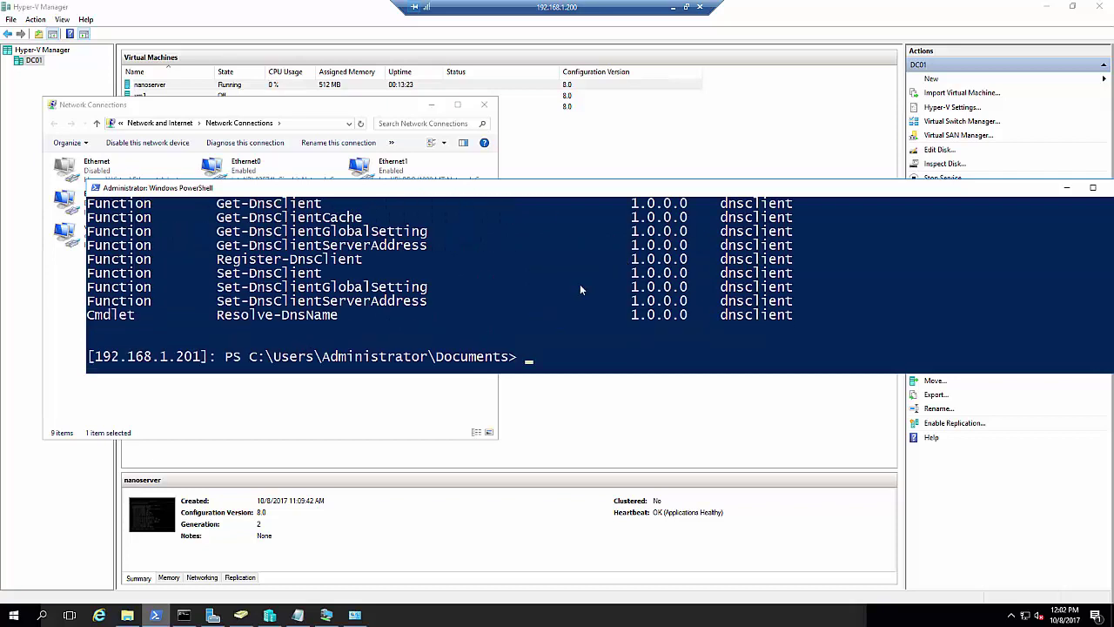
type("set-dnsclie")
key("Tab")
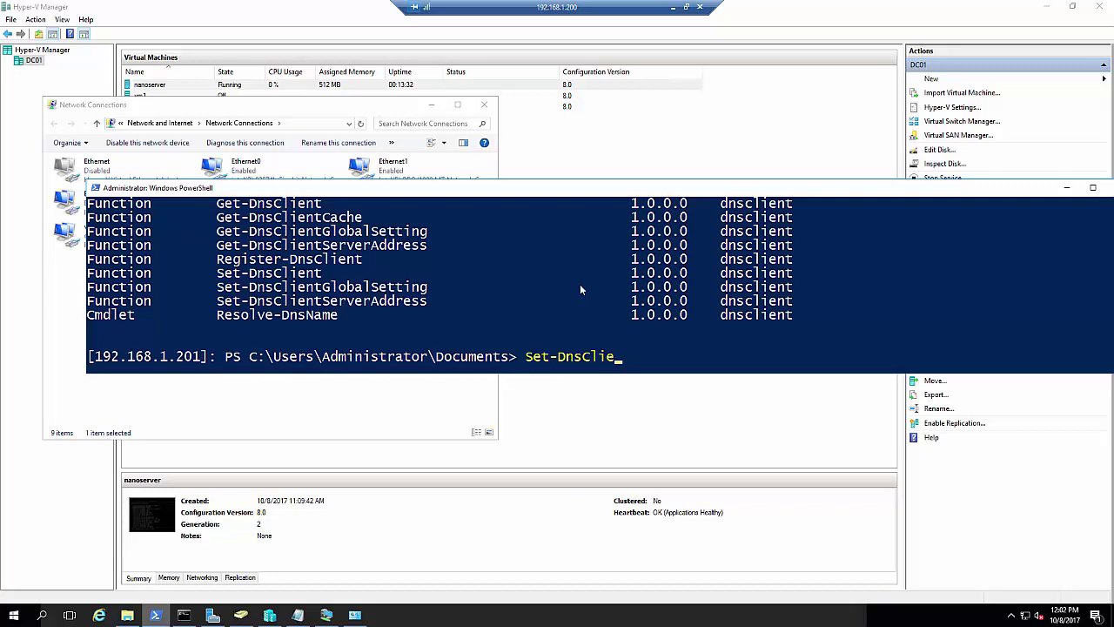
type("nt -i")
key("Tab")
key("Tab")
key("Tab")
key("Tab")
key("Tab")
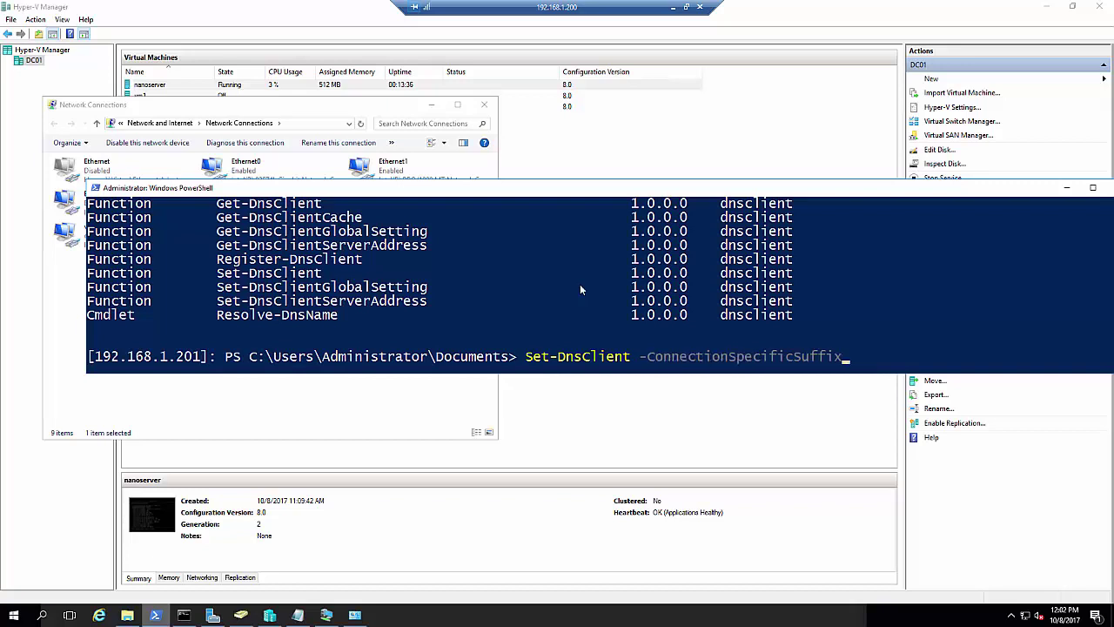
key("Tab")
key("Tab")
key("Tab")
key("Tab")
key("Tab")
key("Tab")
key("Tab")
key("Tab")
key("Tab")
key("Tab")
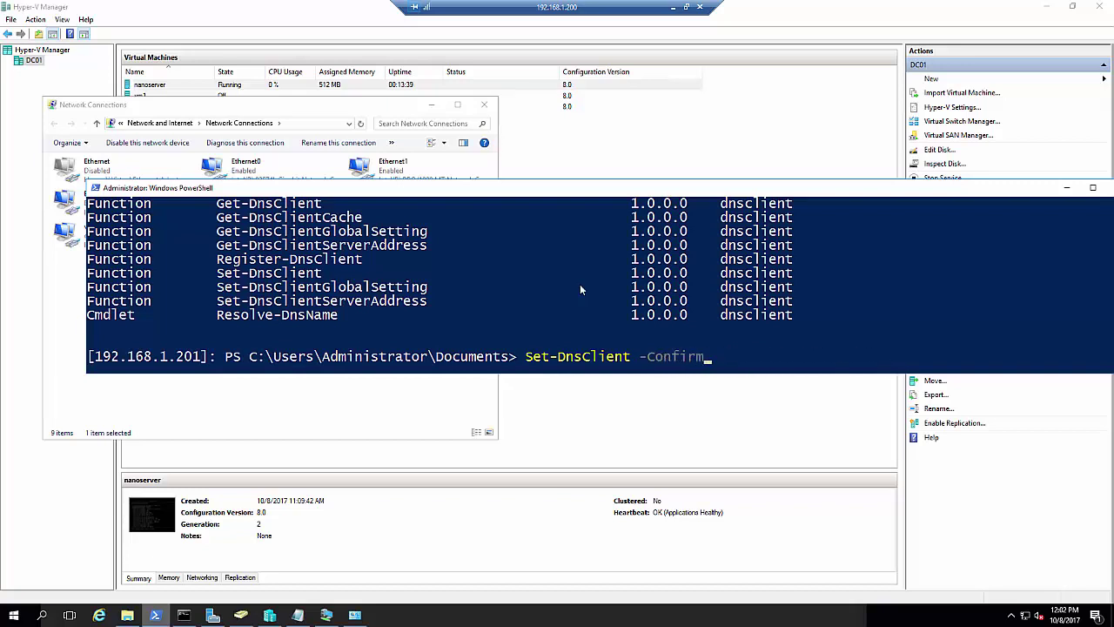
key("Tab")
key("Tab")
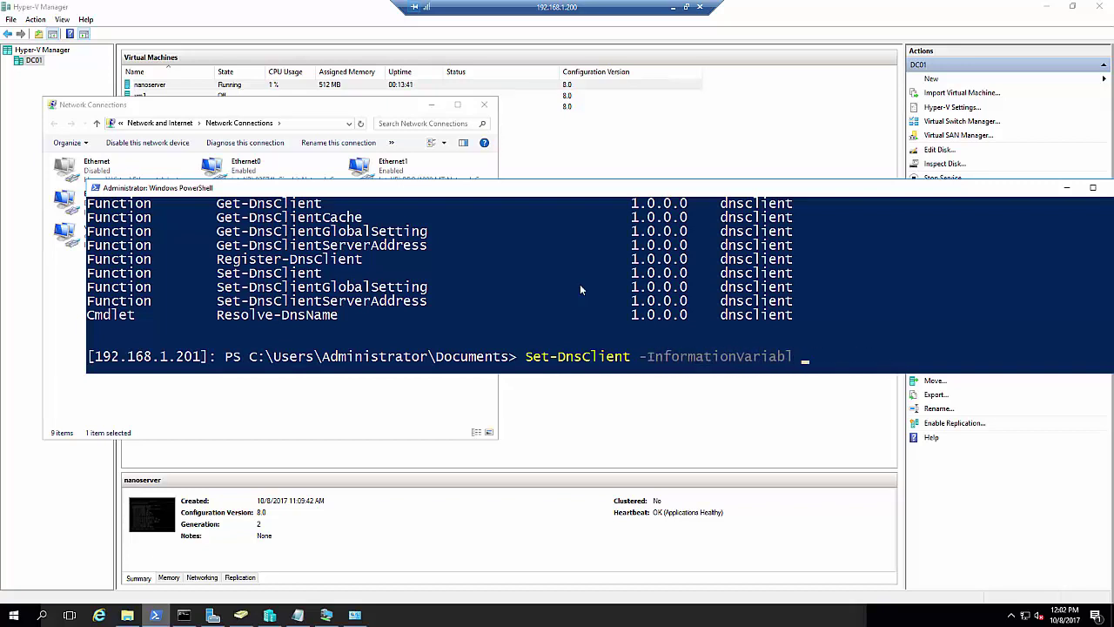
key("BackSpace")
key("BackSpace")
key("BackSpace")
key("BackSpace")
key("BackSpace")
key("BackSpace")
key("BackSpace")
key("BackSpace")
key("BackSpace")
key("BackSpace")
key("BackSpace")
key("BackSpace")
key("BackSpace")
key("BackSpace")
key("BackSpace")
key("BackSpace")
key("BackSpace")
key("BackSpace")
key("BackSpace")
key("BackSpace")
key("BackSpace")
key("BackSpace")
key("BackSpace")
key("BackSpace")
key("BackSpace")
key("BackSpace")
key("BackSpace")
key("BackSpace")
key("BackSpace")
key("BackSpace")
key("BackSpace")
key("BackSpace")
key("BackSpace")
key("BackSpace")
Run Get-Help Set-DnsClient -Examples, then minimize the remote session window
type("ge")
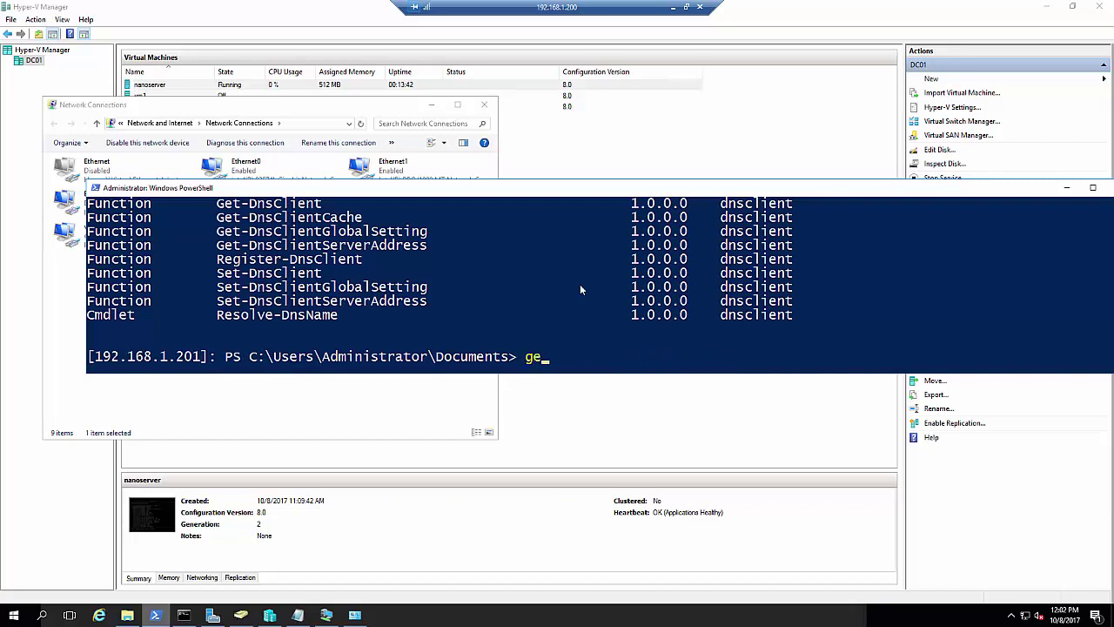
type("t-help set-dnscli")
key("Tab")
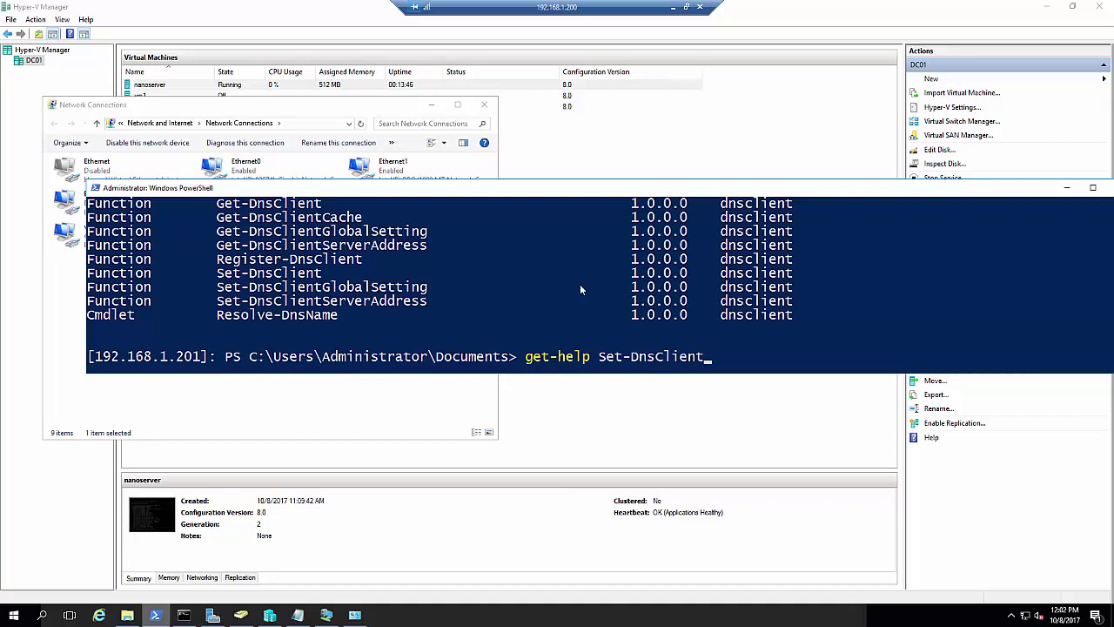
type("-ex")
key("Tab")
key("Return")
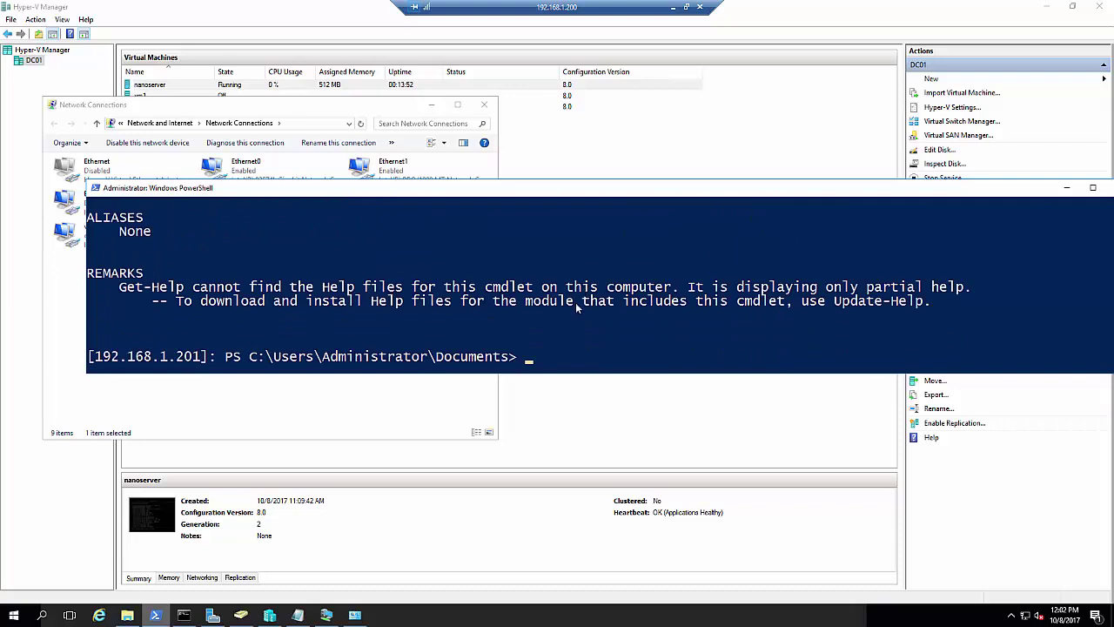
left_click(673, 7)
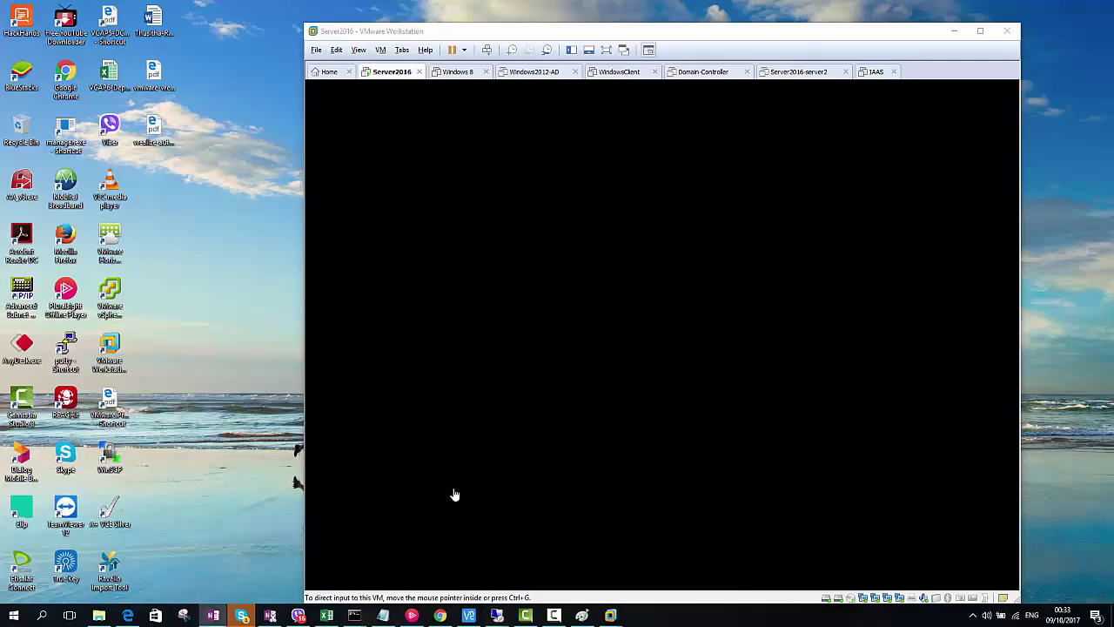
In a new Chrome tab, Google 'set-dnsclient examples' and open the Microsoft Docs result
left_click(954, 31)
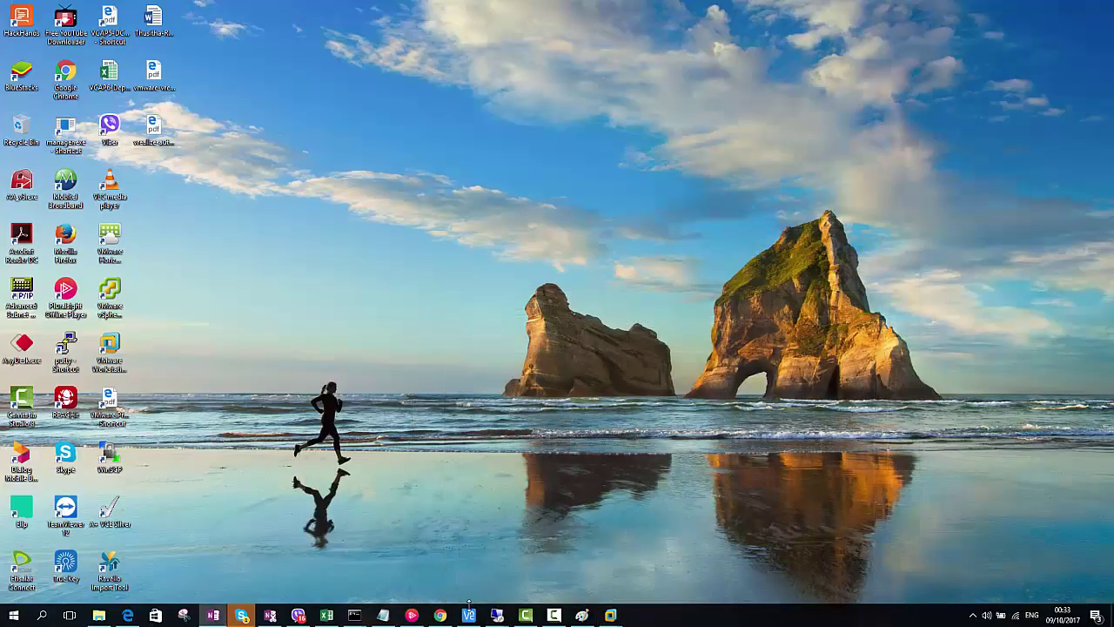
left_click(440, 615)
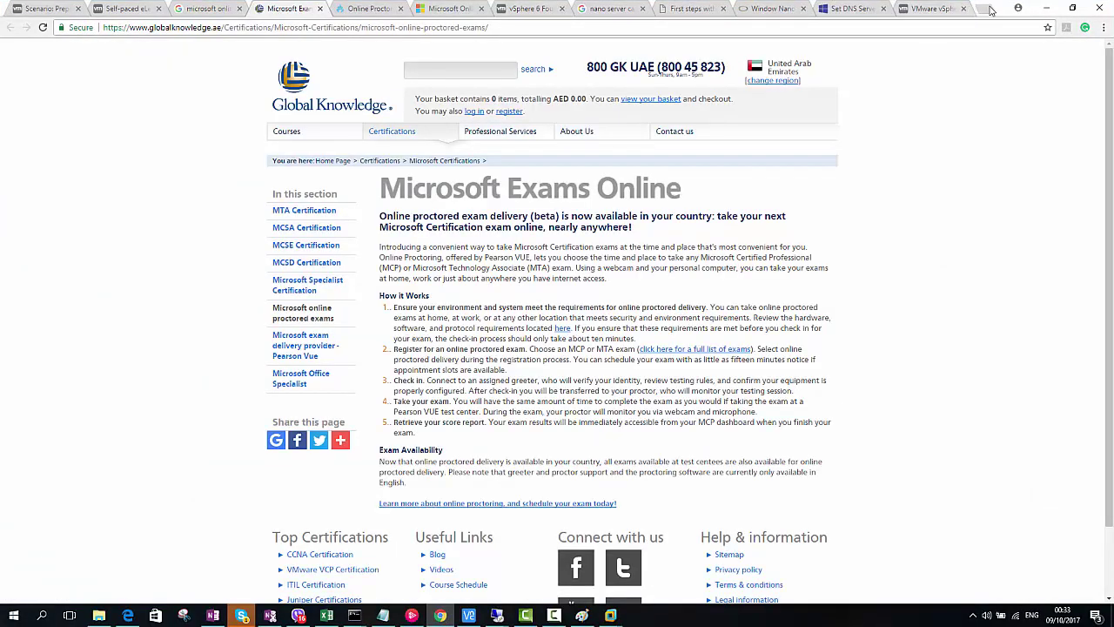
left_click(985, 9)
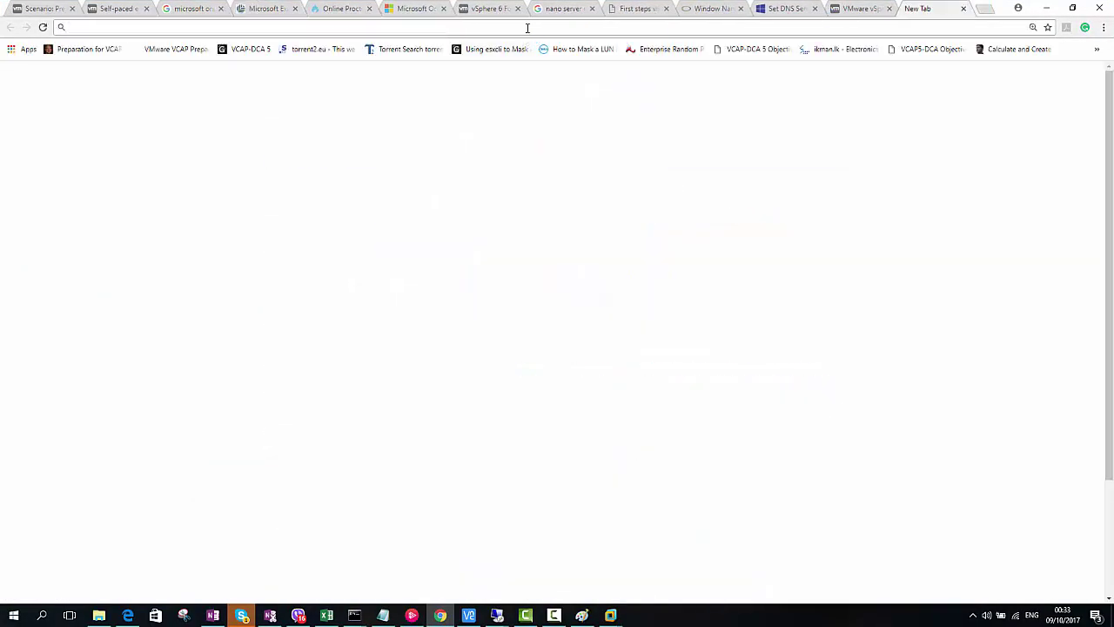
type("google.com")
key("Return")
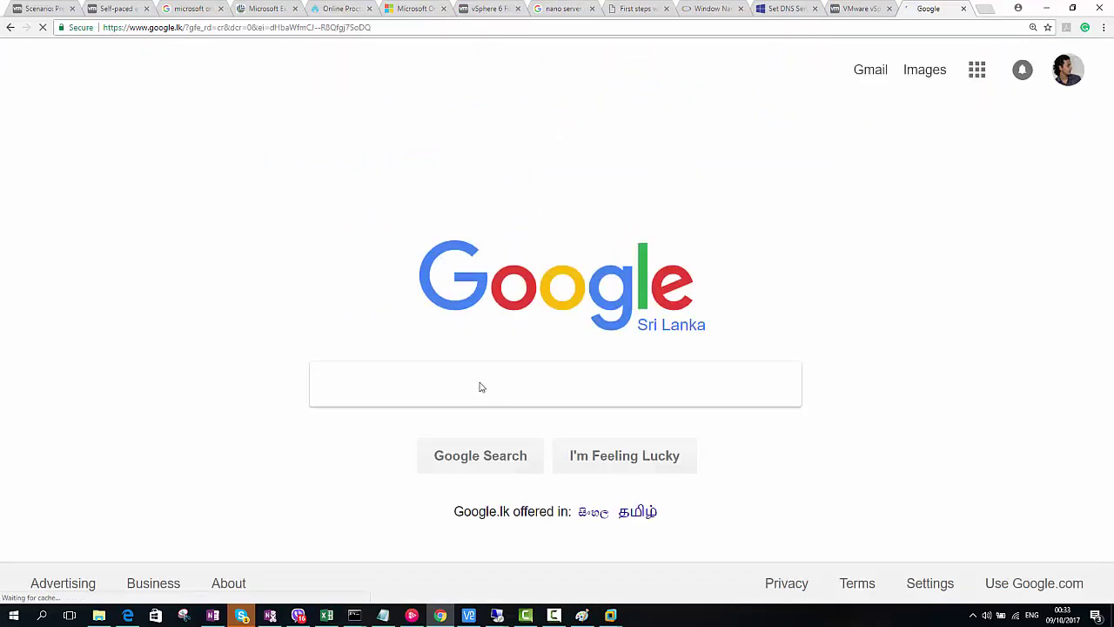
type("set-dn")
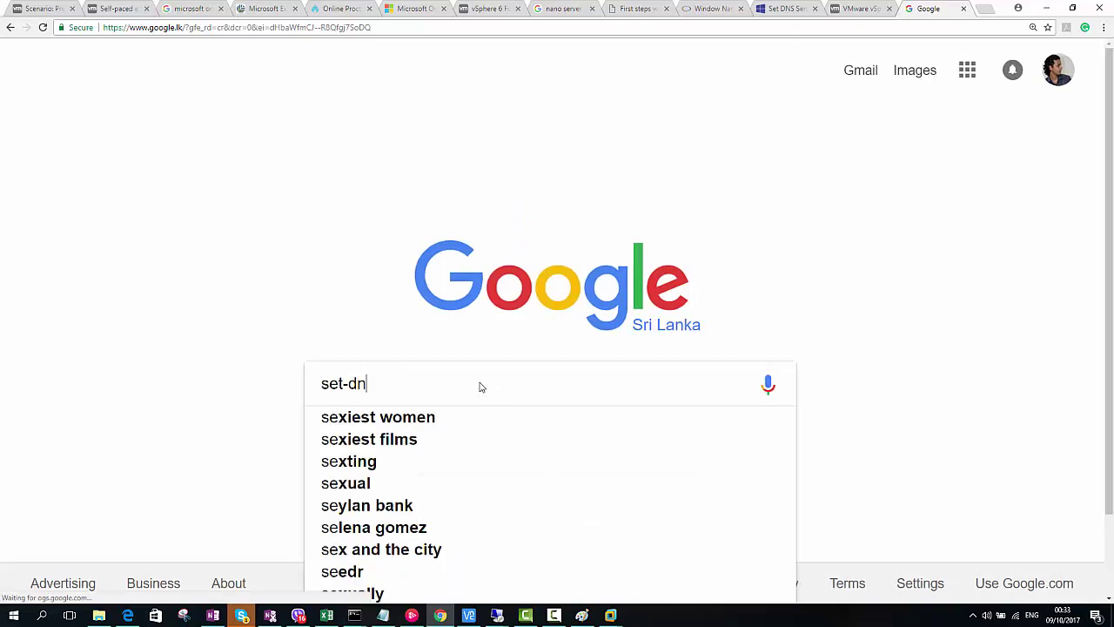
type("sclient ex")
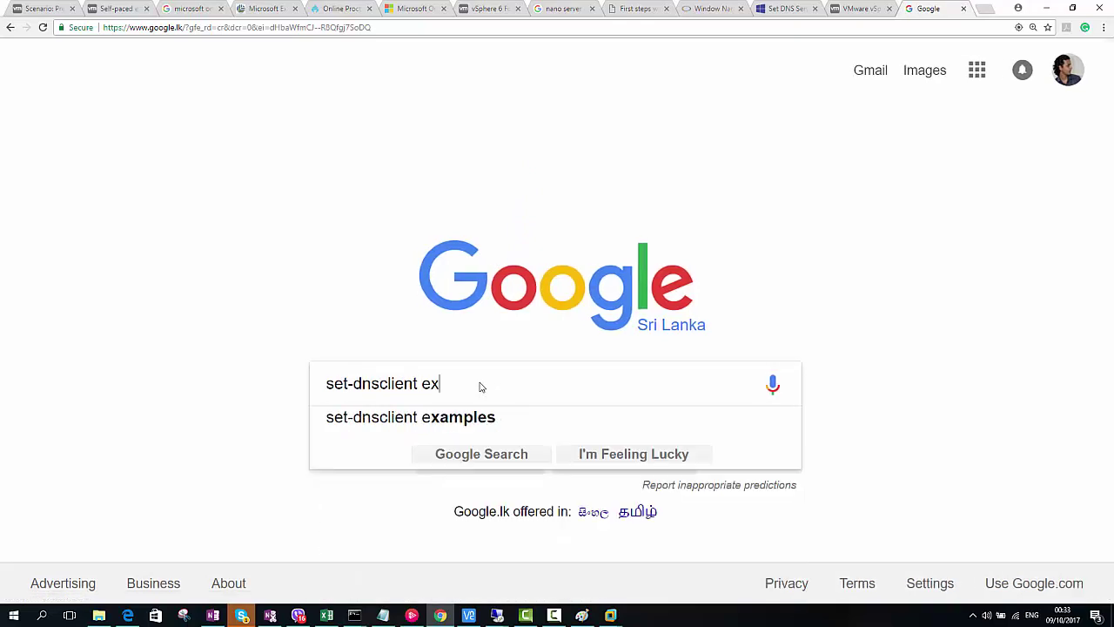
type("amples")
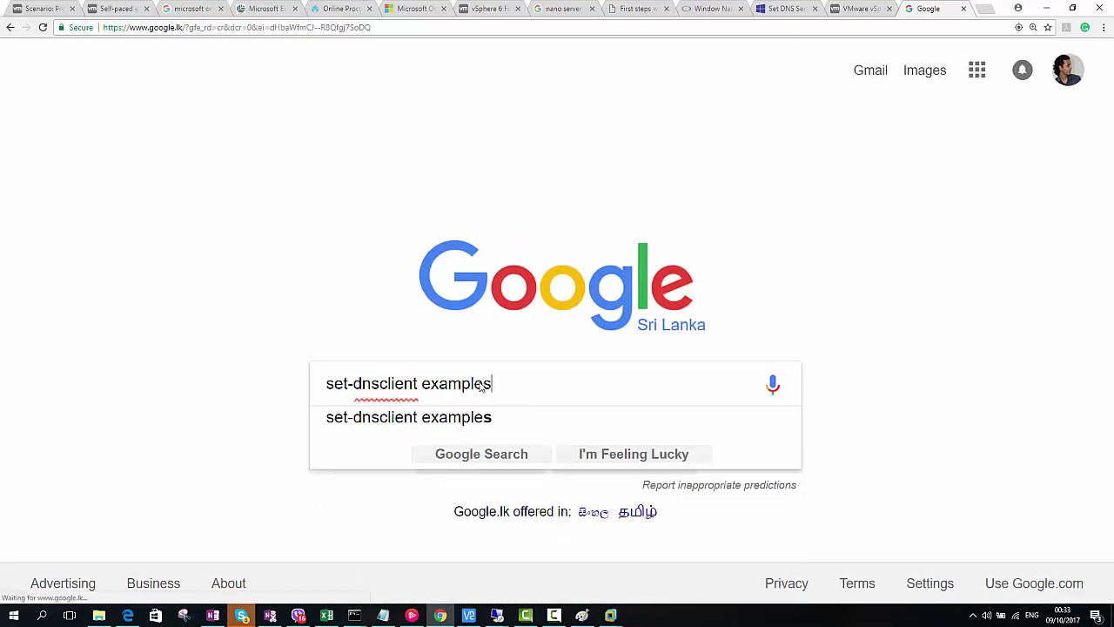
key("Return")
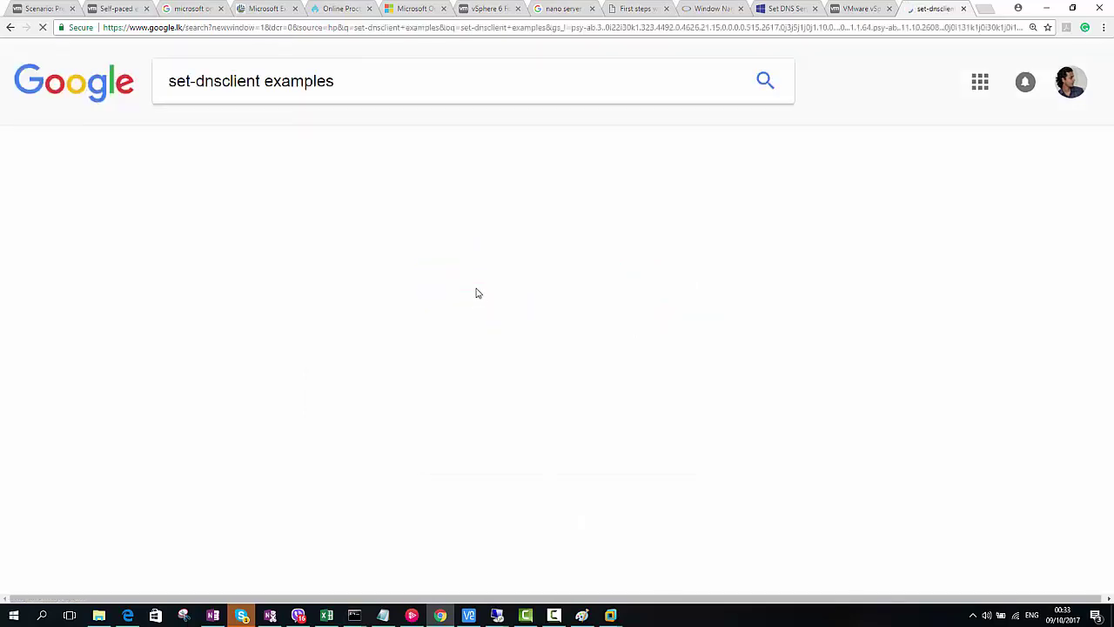
left_click(292, 227)
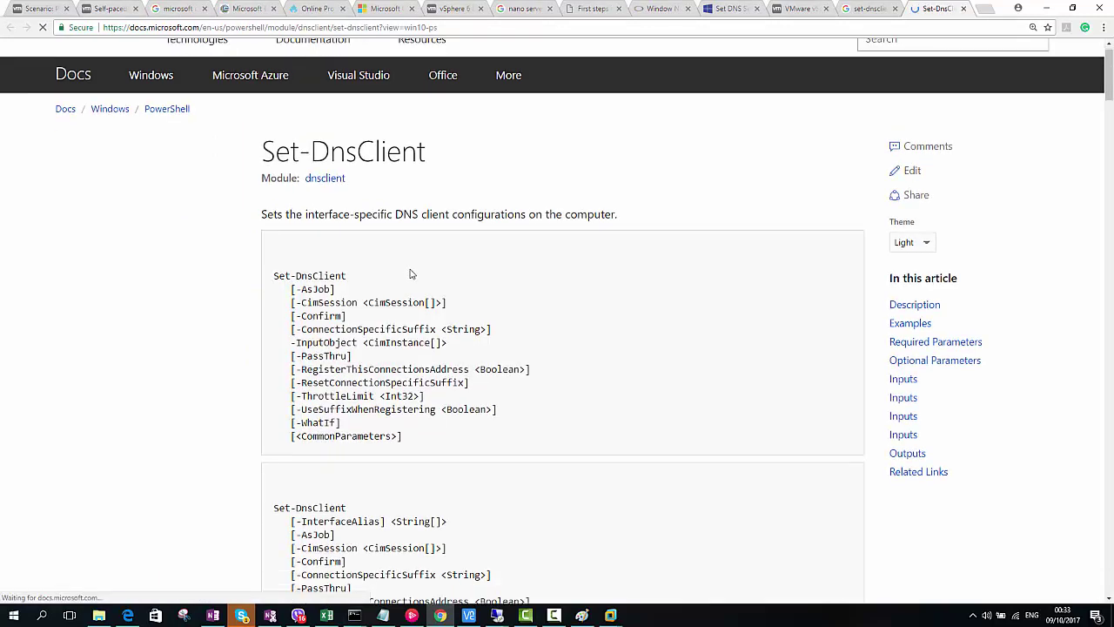
scroll(422, 266, "down", 6)
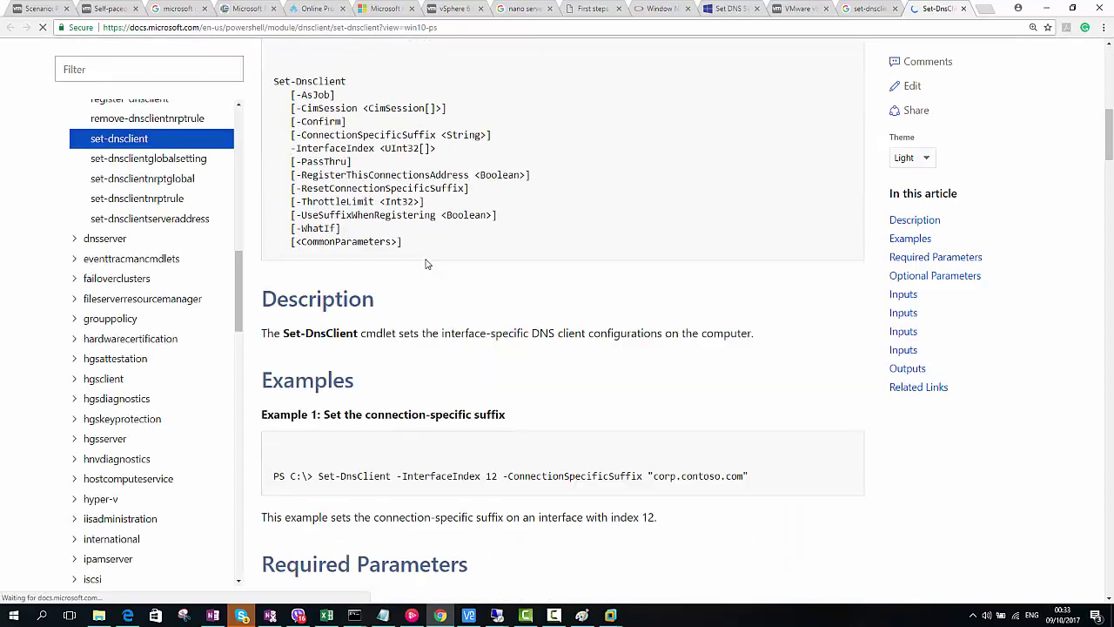
scroll(426, 264, "down", 10)
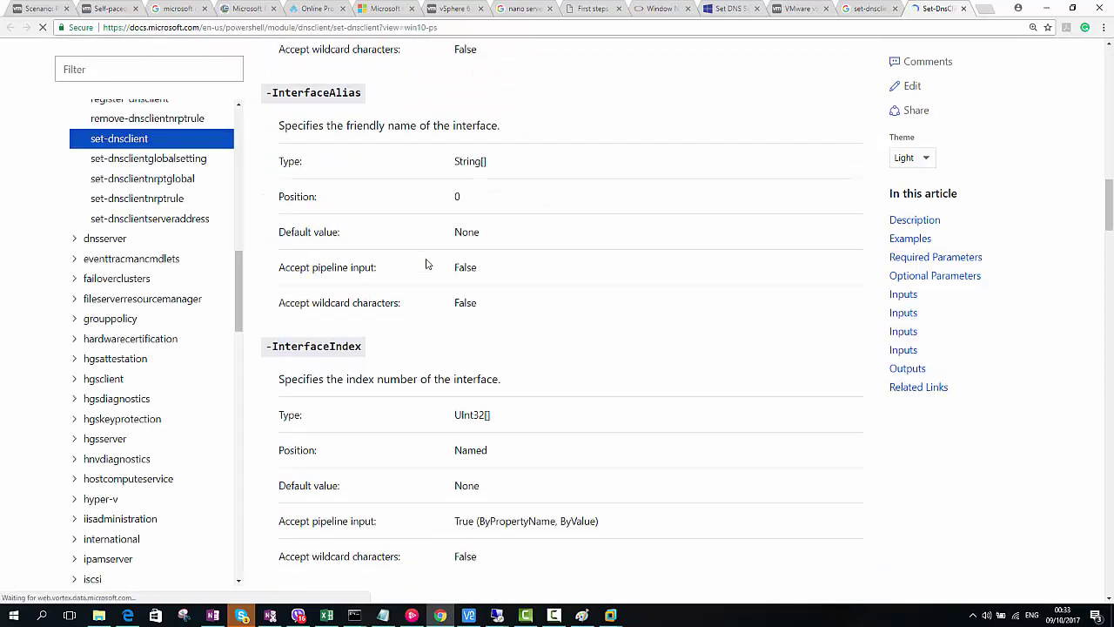
scroll(427, 264, "down", 10)
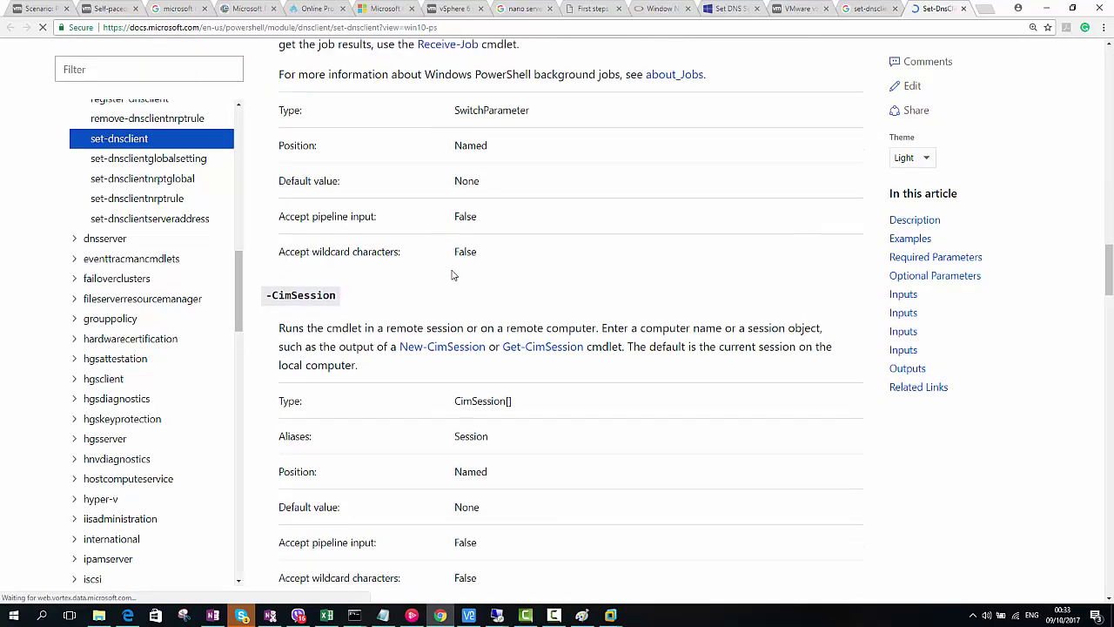
scroll(452, 275, "down", 5)
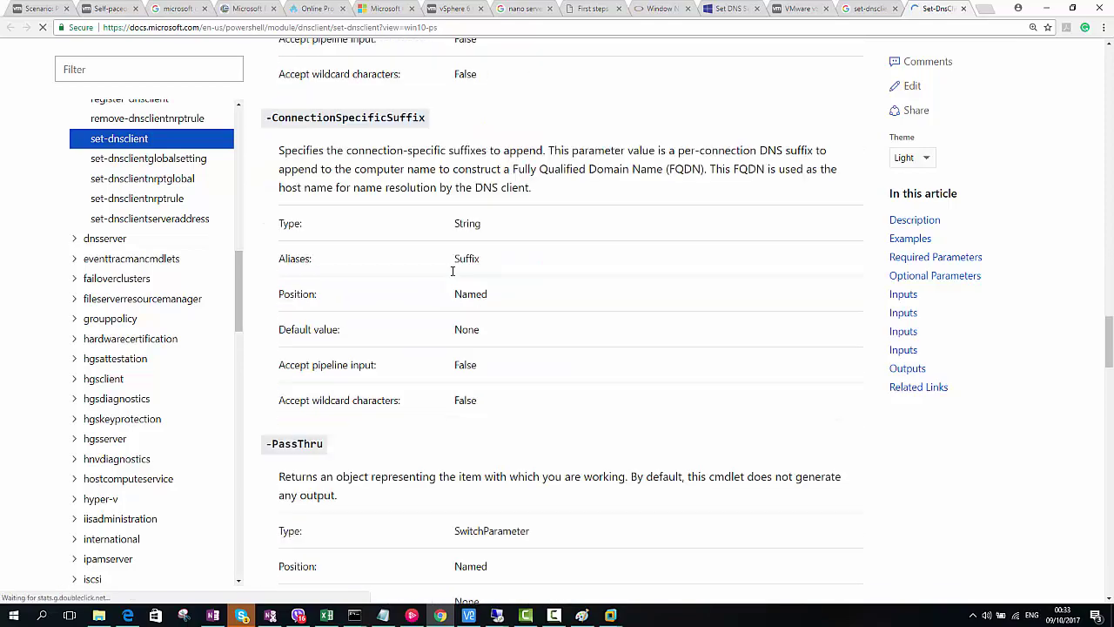
scroll(452, 275, "down", 2)
scroll(452, 275, "down", 15)
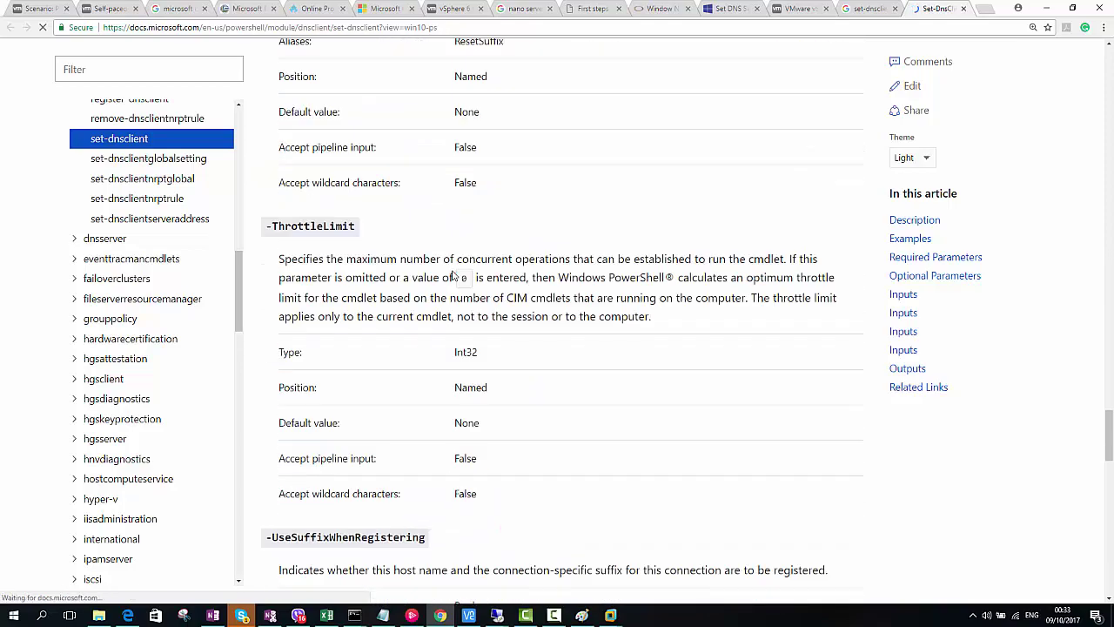
scroll(452, 275, "down", 6)
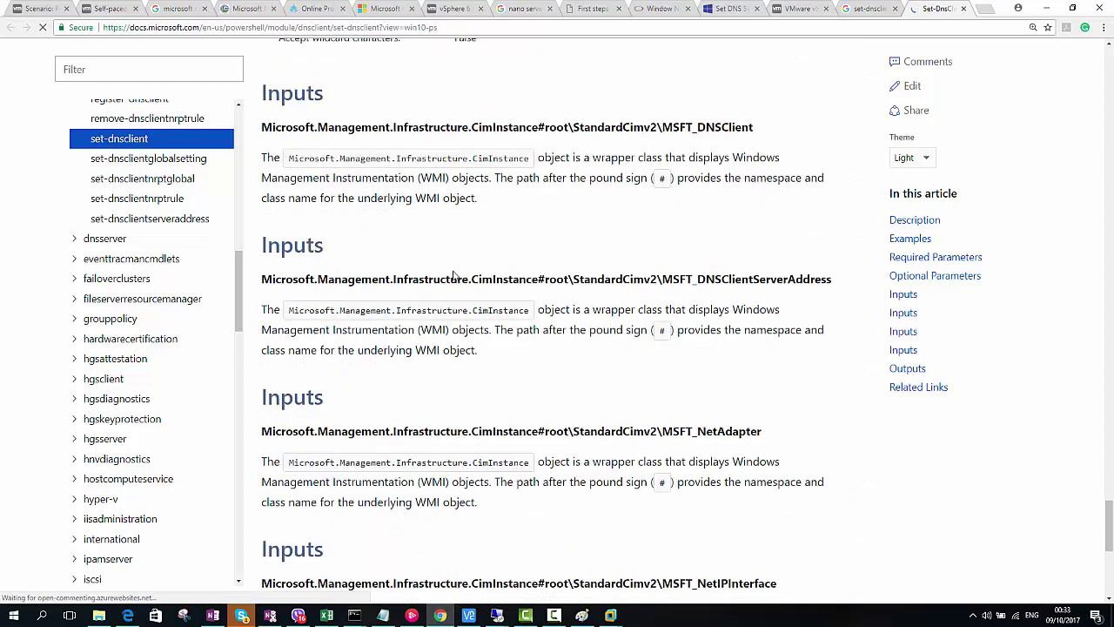
scroll(453, 275, "down", 2)
scroll(453, 275, "down", 4)
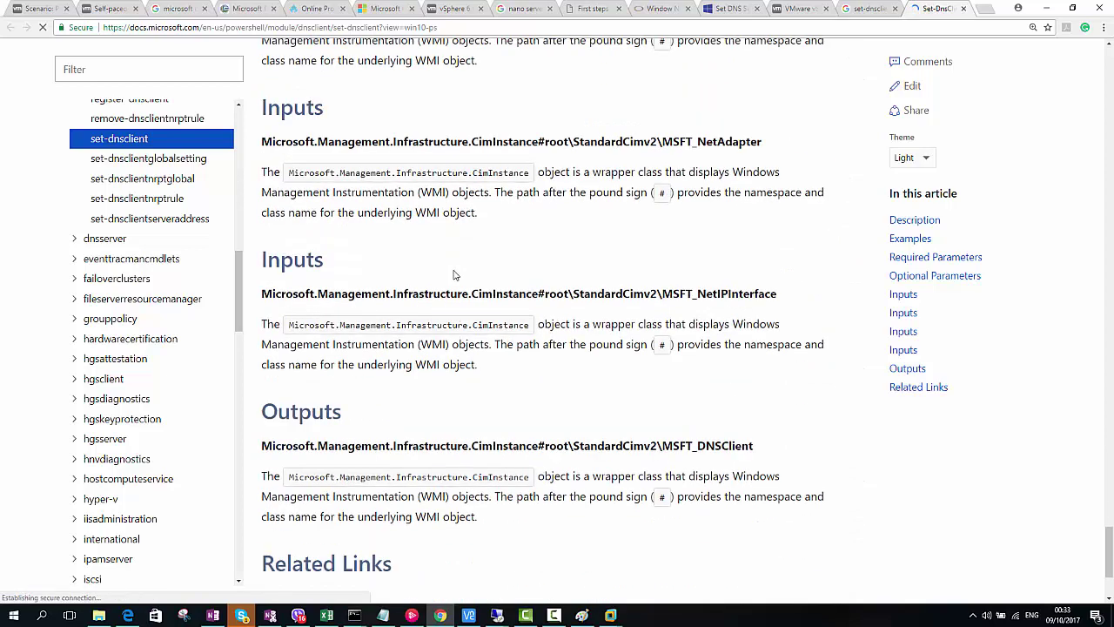
scroll(454, 275, "down", 2)
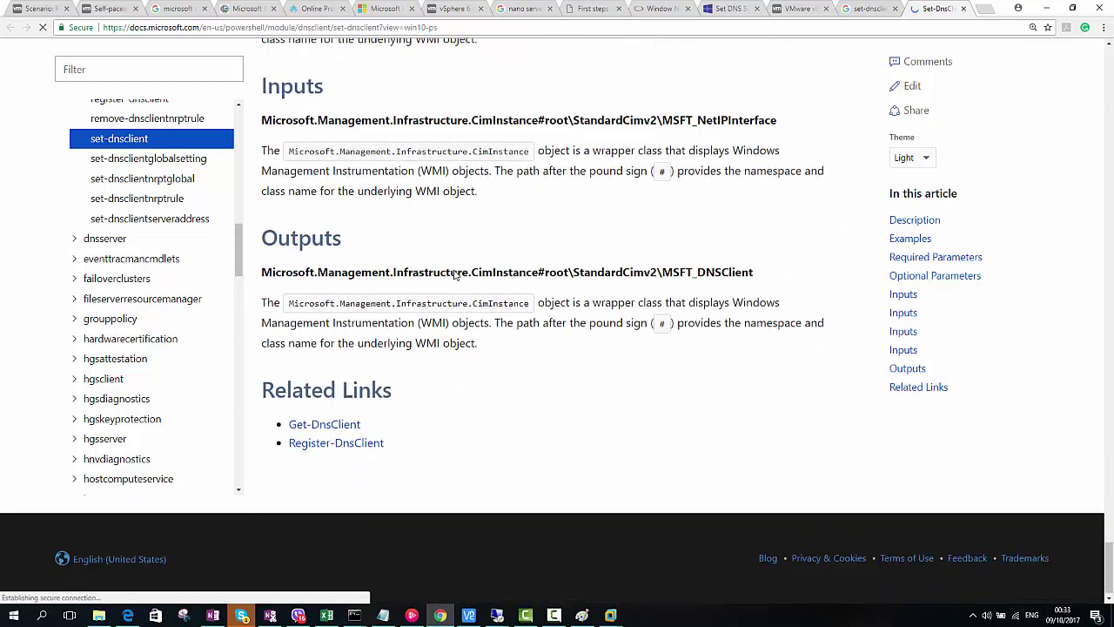
scroll(454, 272, "up", 2)
scroll(455, 273, "up", 6)
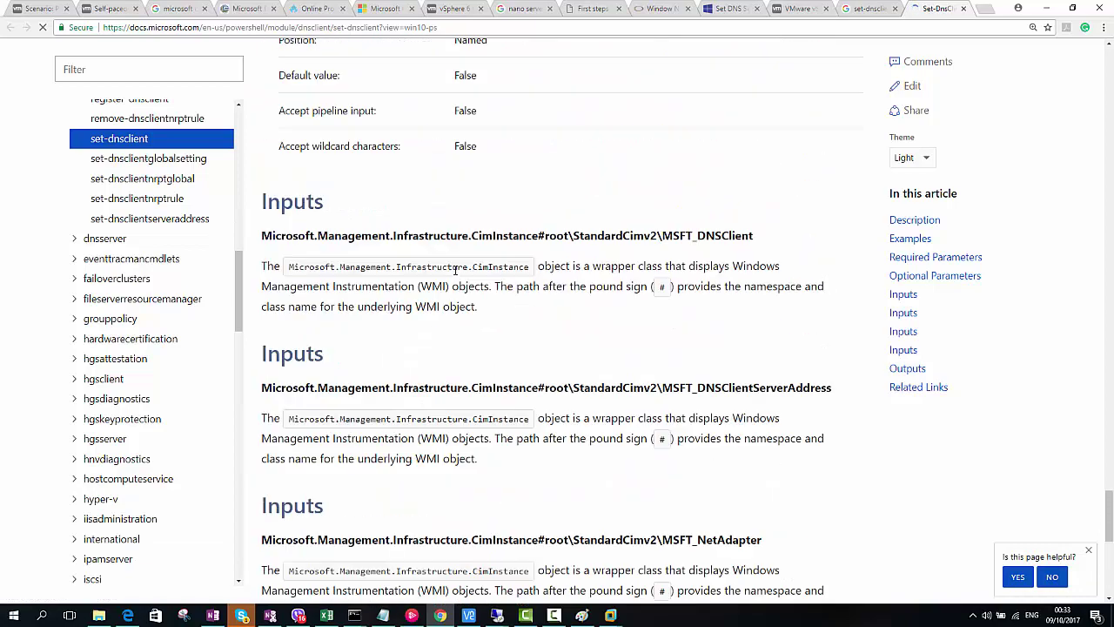
scroll(454, 272, "up", 3)
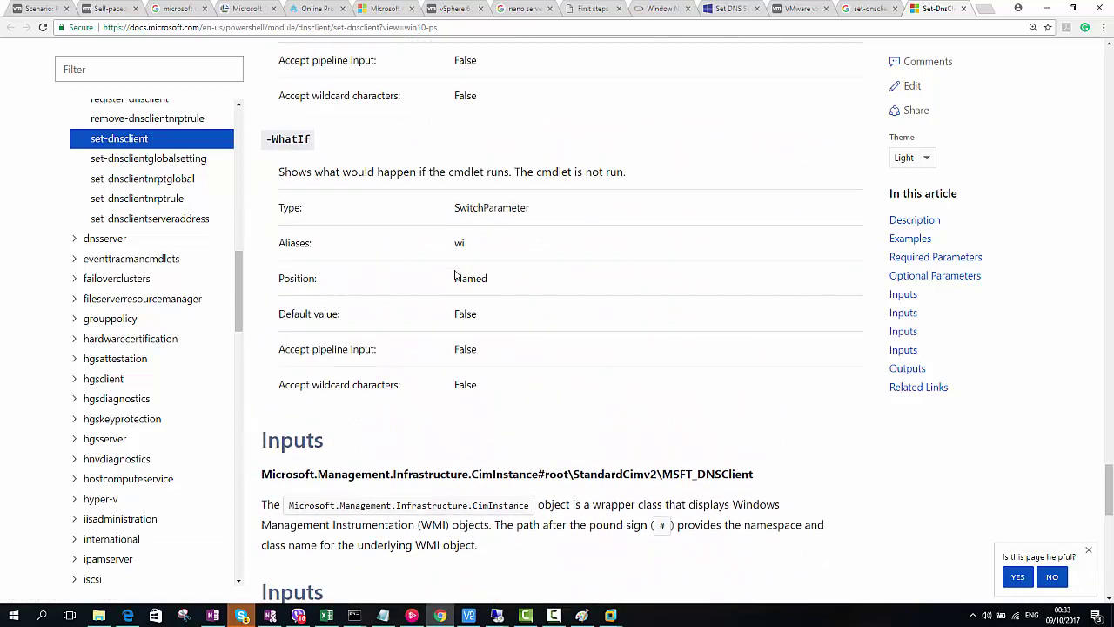
scroll(454, 273, "up", 5)
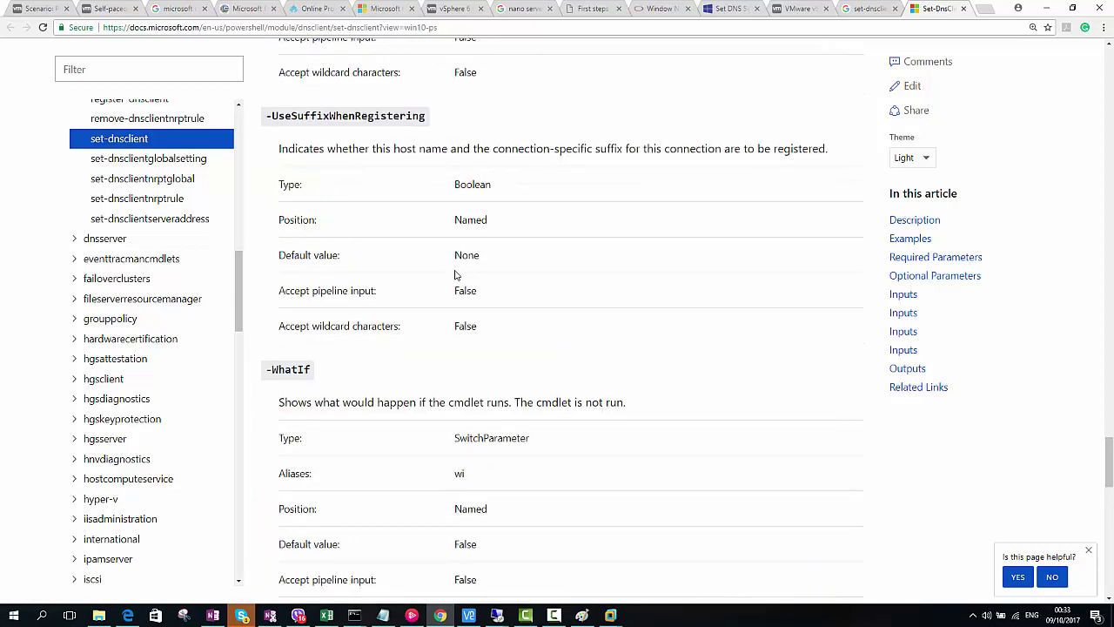
scroll(454, 271, "up", 6)
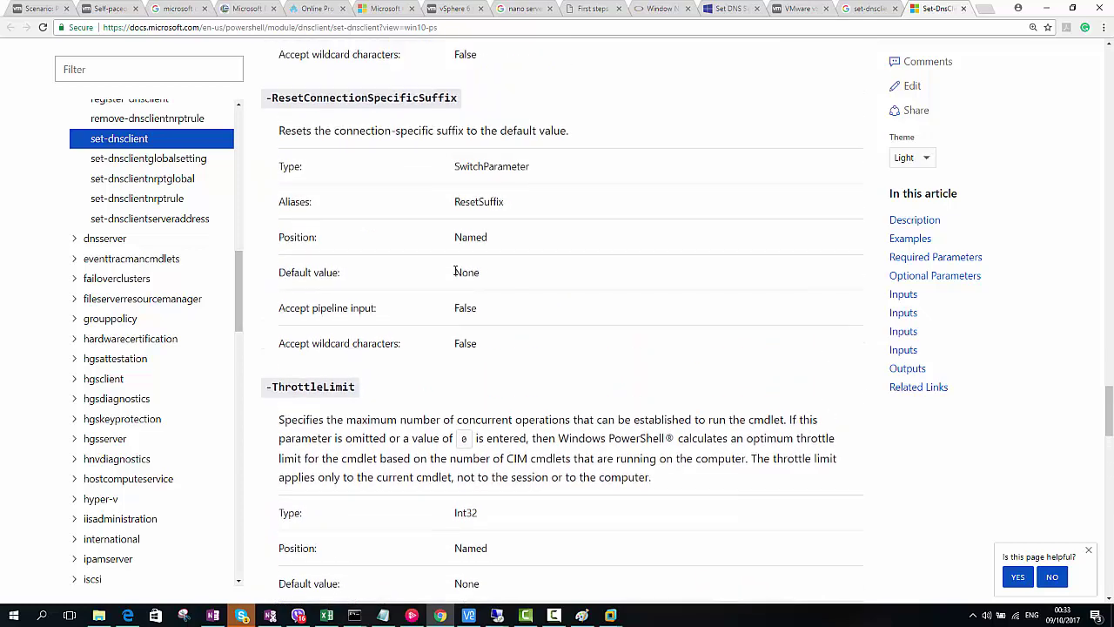
scroll(454, 274, "up", 6)
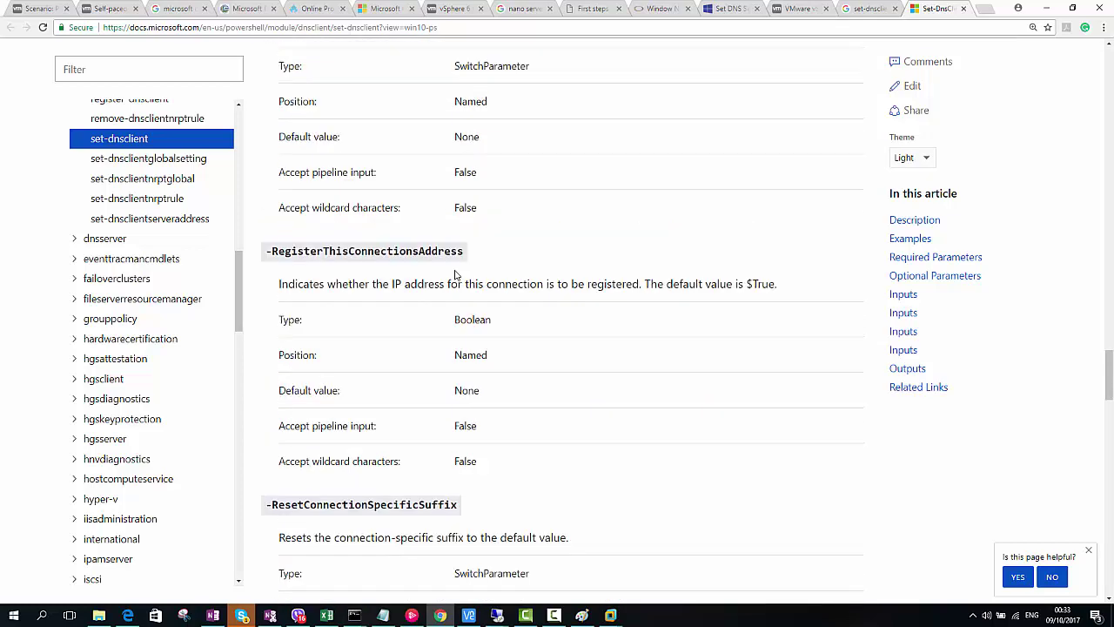
scroll(455, 275, "up", 6)
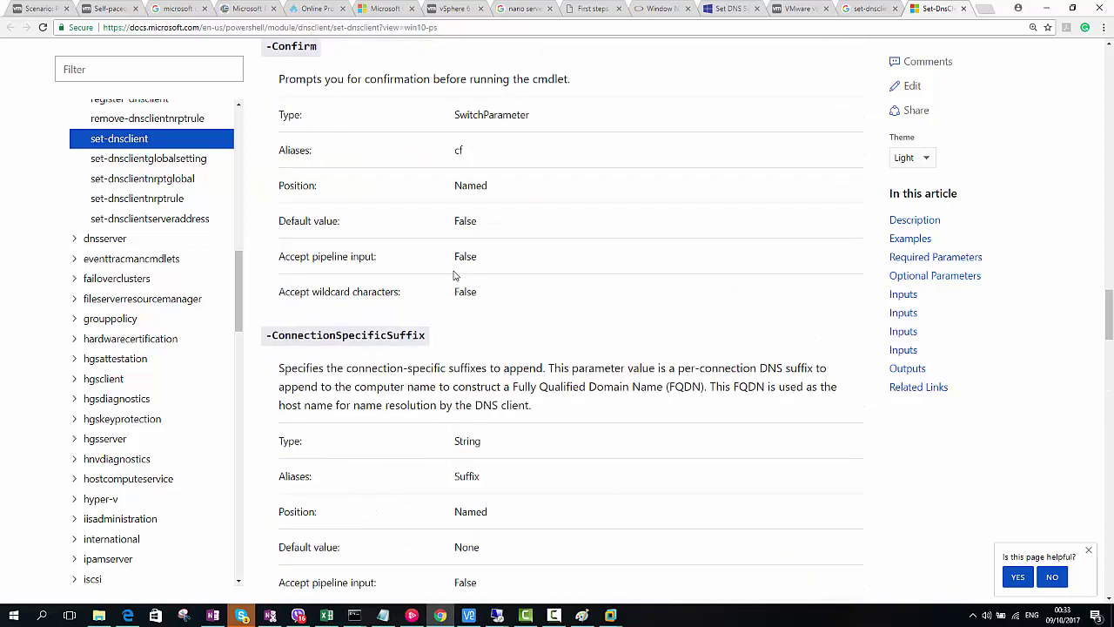
scroll(454, 275, "up", 7)
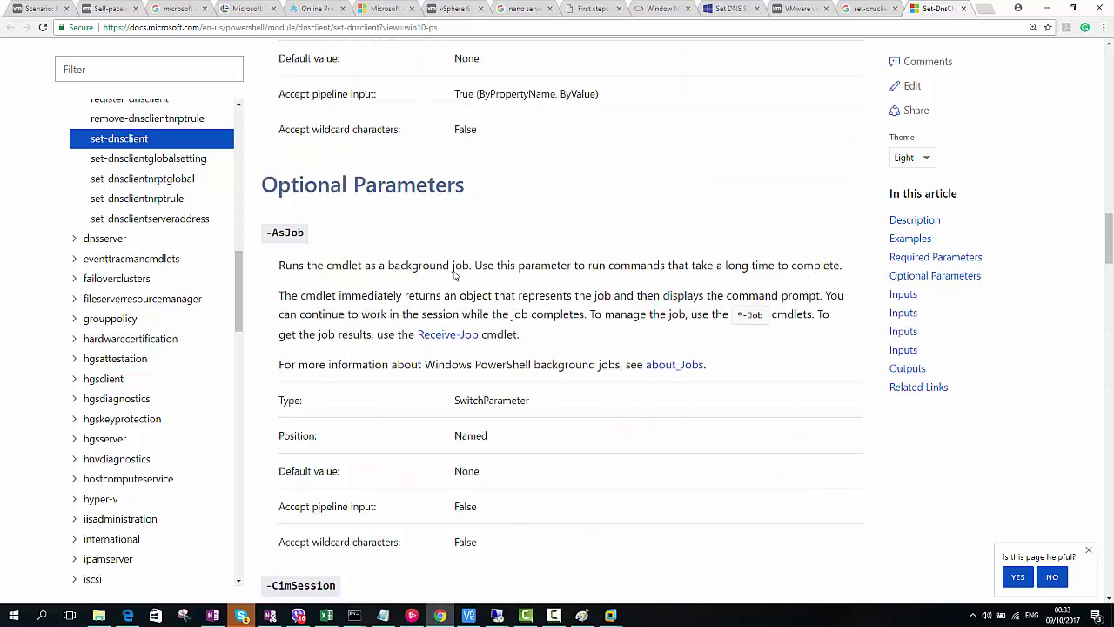
scroll(453, 275, "up", 9)
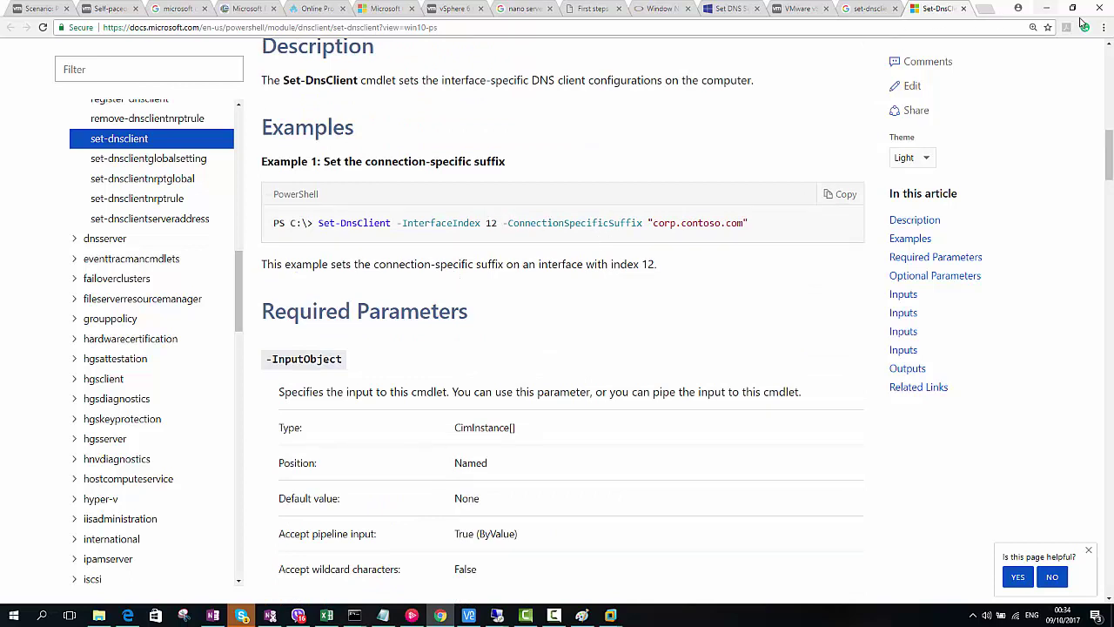
Minimize Chrome and bring up the 192.168.1.200 Remote Desktop session
left_click(1048, 11)
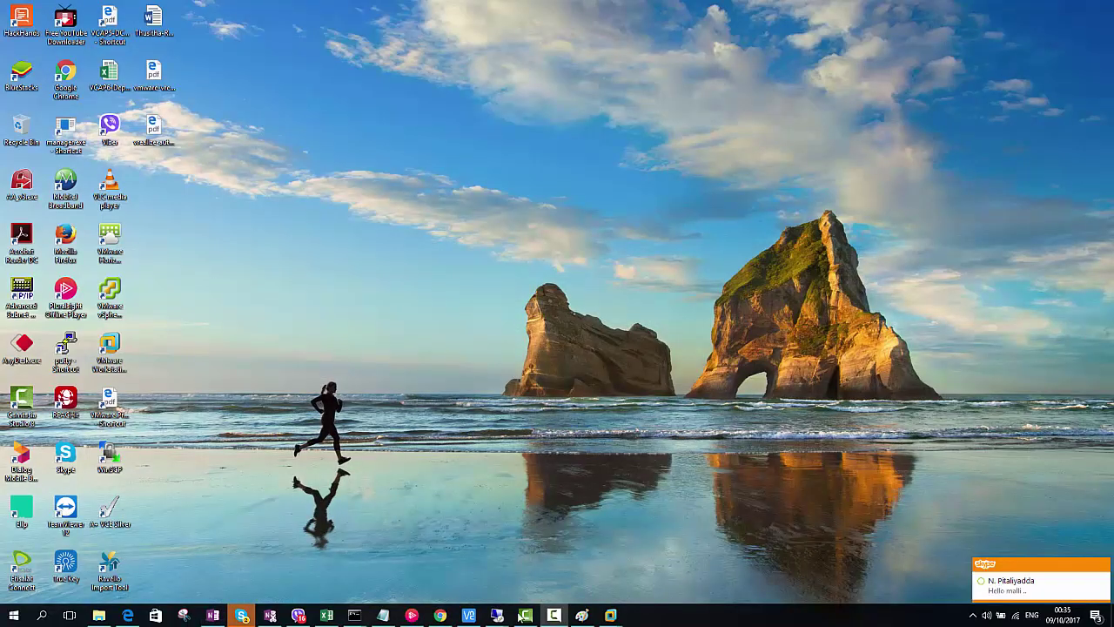
mouse_move(497, 615)
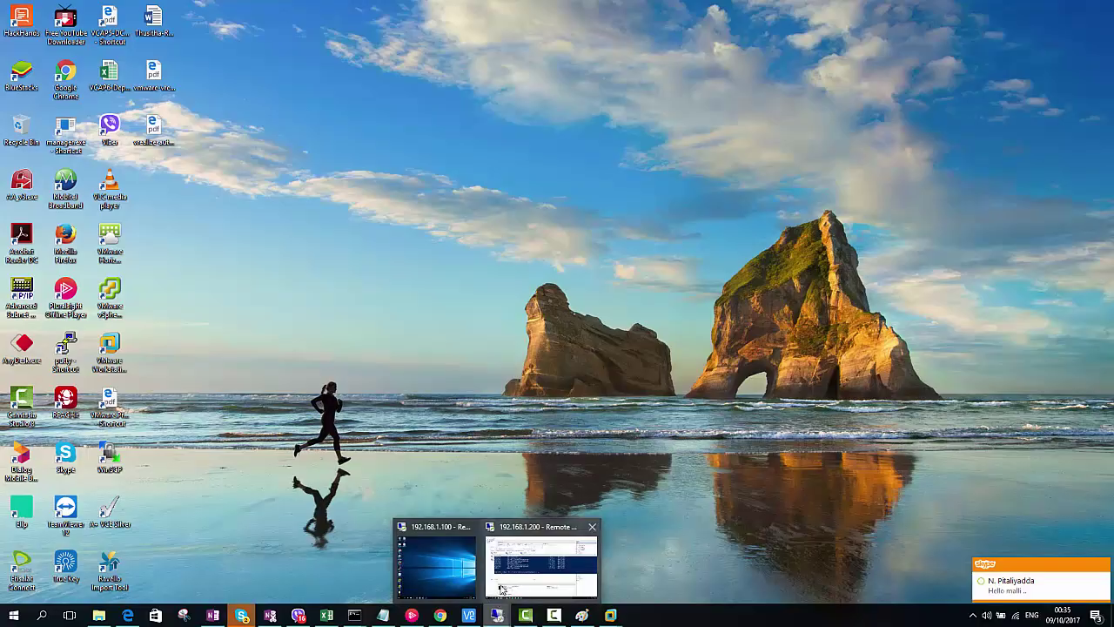
left_click(517, 558)
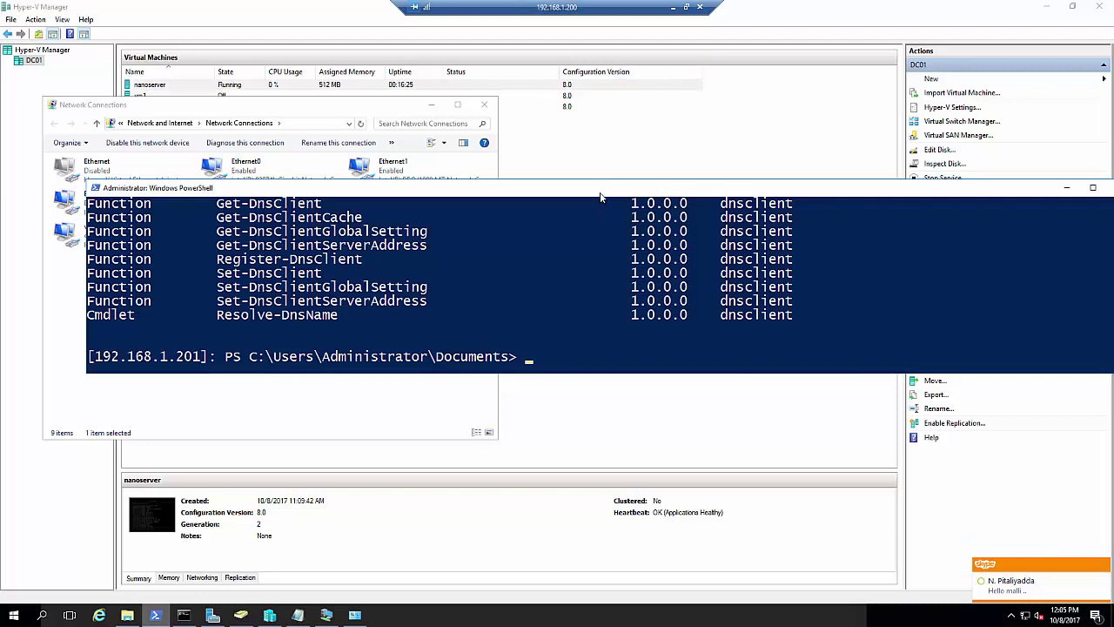
left_click_drag(602, 194, 607, 192)
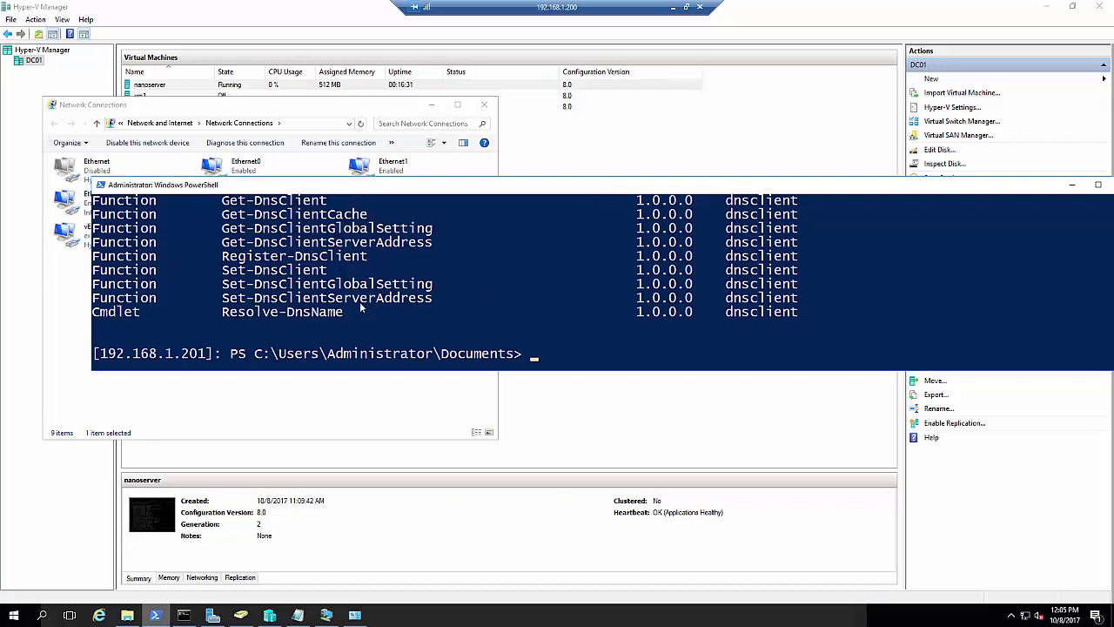
Run Get-NetIPInterface in the remote PowerShell session to list its network interfaces
left_click(584, 344)
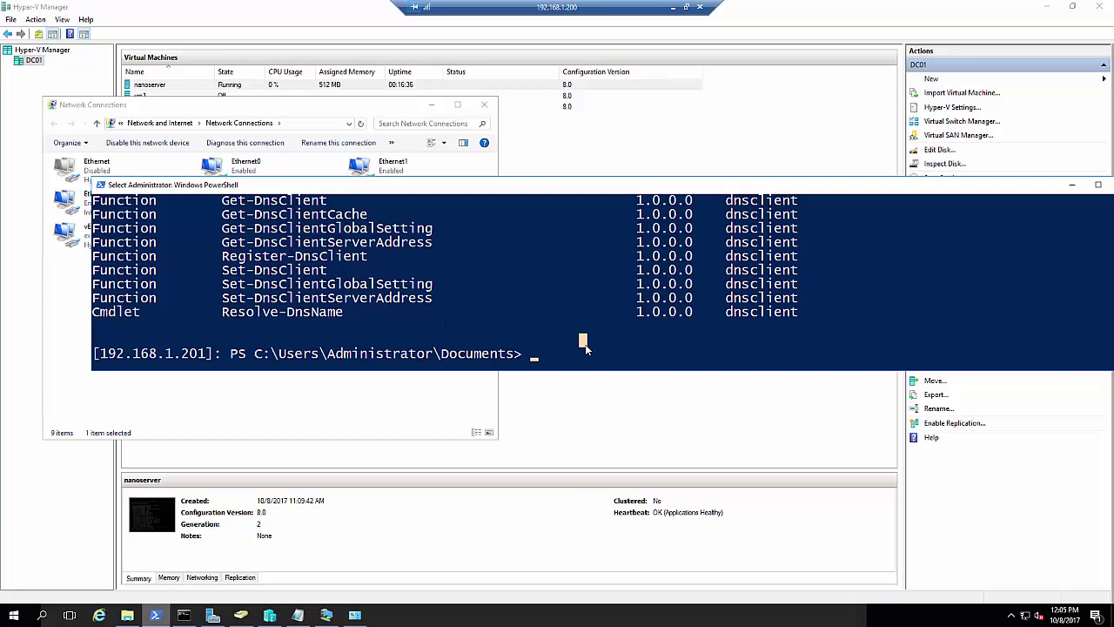
key("Escape")
type("get-")
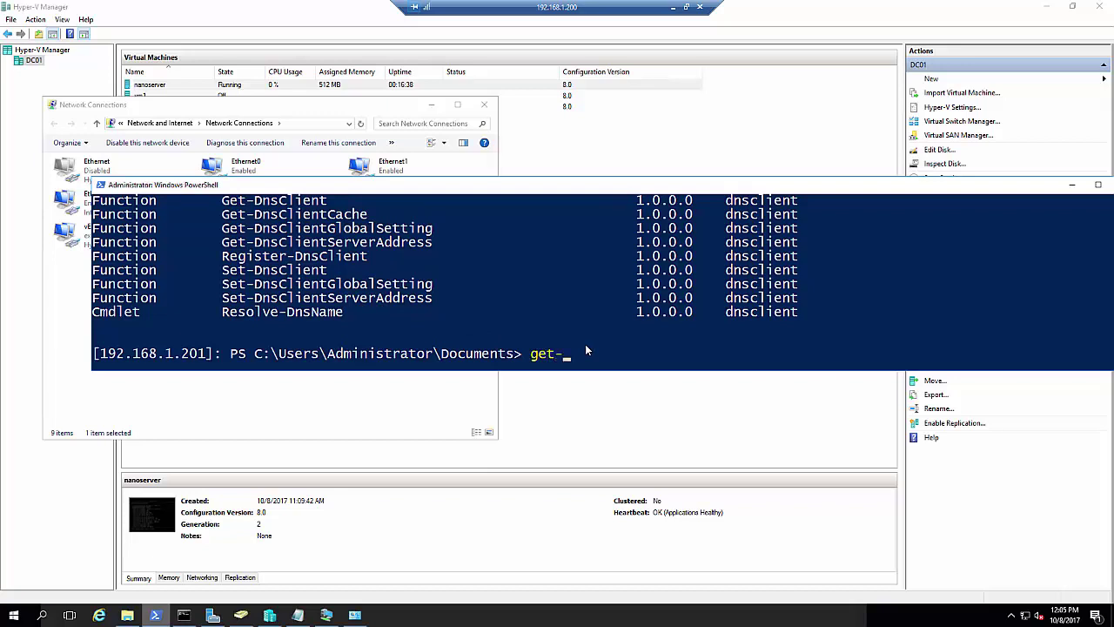
type("ipv")
key("BackSpace")
type("inter")
key("BackSpace")
key("BackSpace")
key("BackSpace")
key("BackSpace")
key("BackSpace")
key("Escape")
type("Get-NetIPInterface")
key("BackSpace")
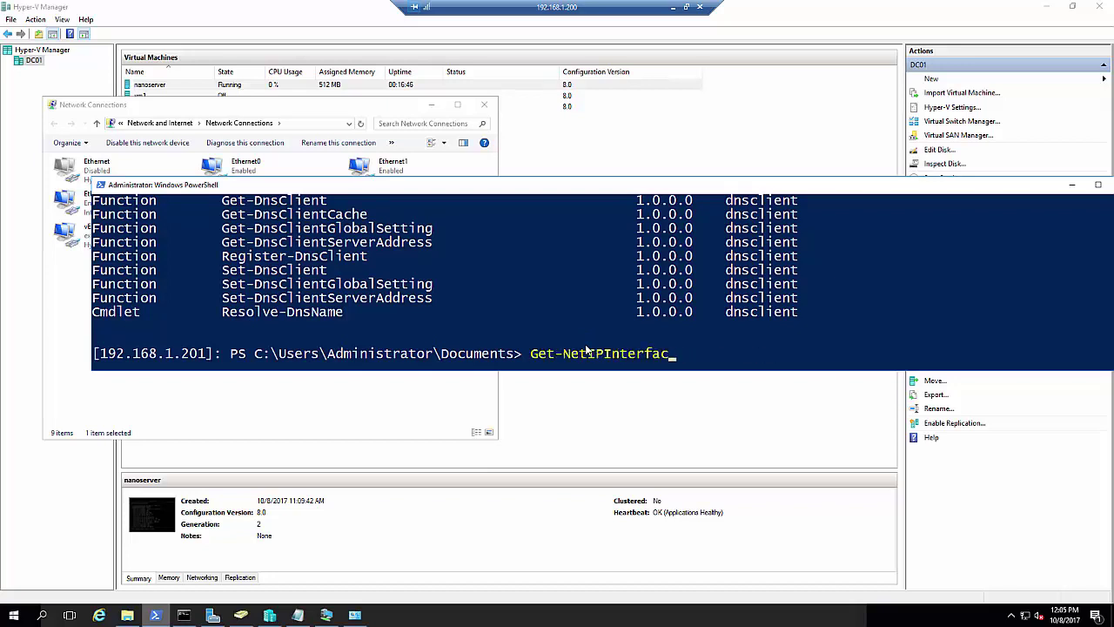
type("e")
key("Return")
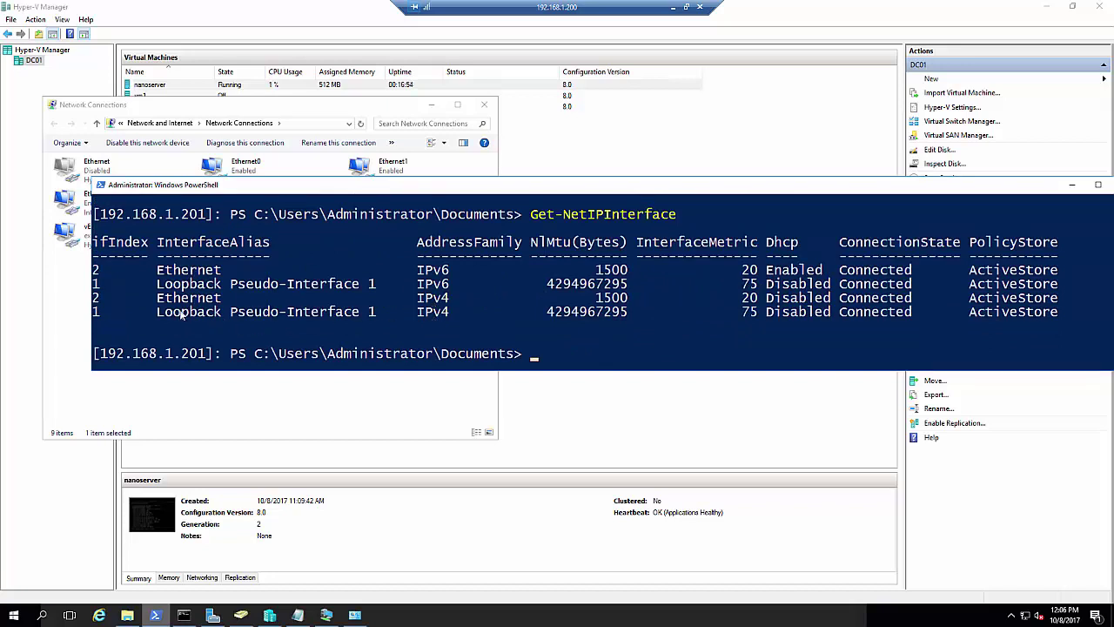
left_click(540, 342)
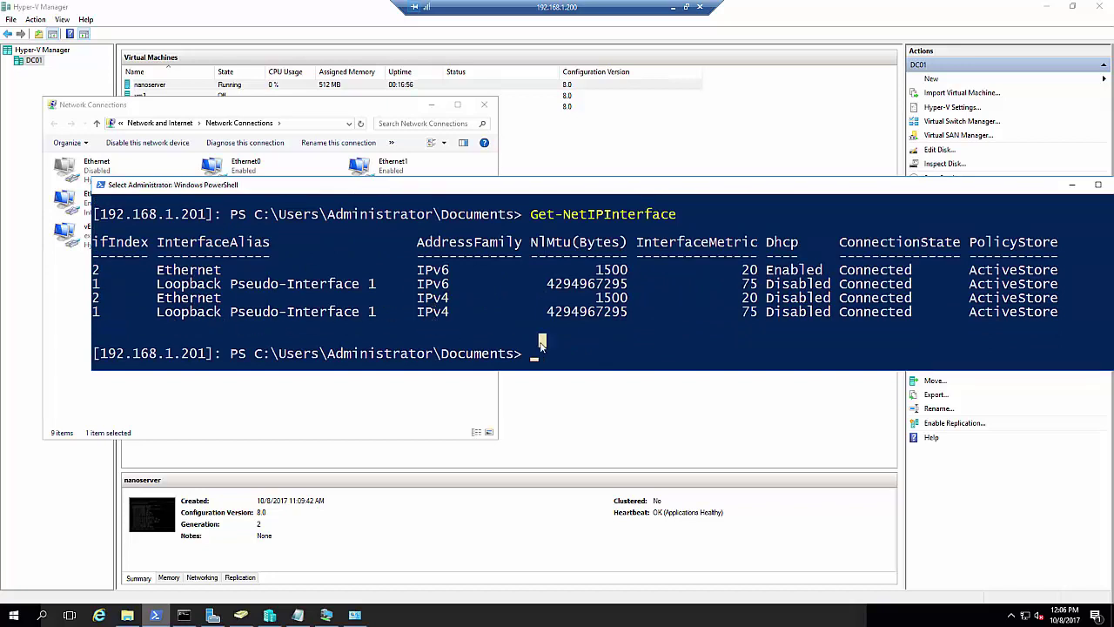
Run Set-DnsClientServerAddress -InterfaceIndex 2 -ServerAddresses 192.168.1.100 on the Nano Server
type("set-dns")
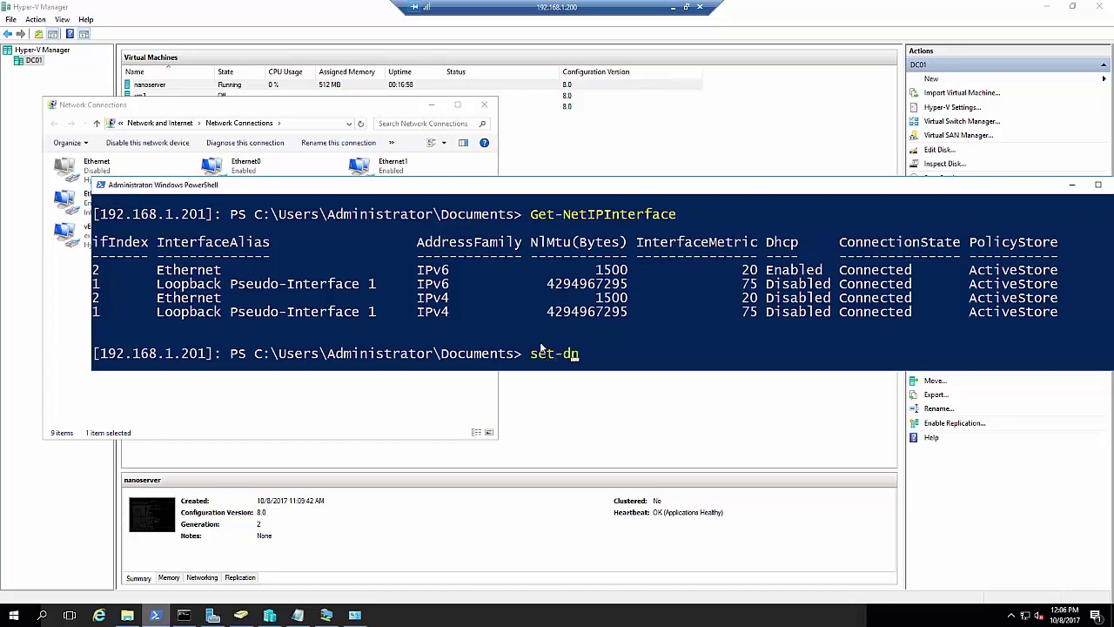
key("BackSpace")
key("BackSpace")
key("BackSpace")
key("BackSpace")
key("BackSpace")
key("BackSpace")
key("BackSpace")
scroll(541, 348, "up", 2)
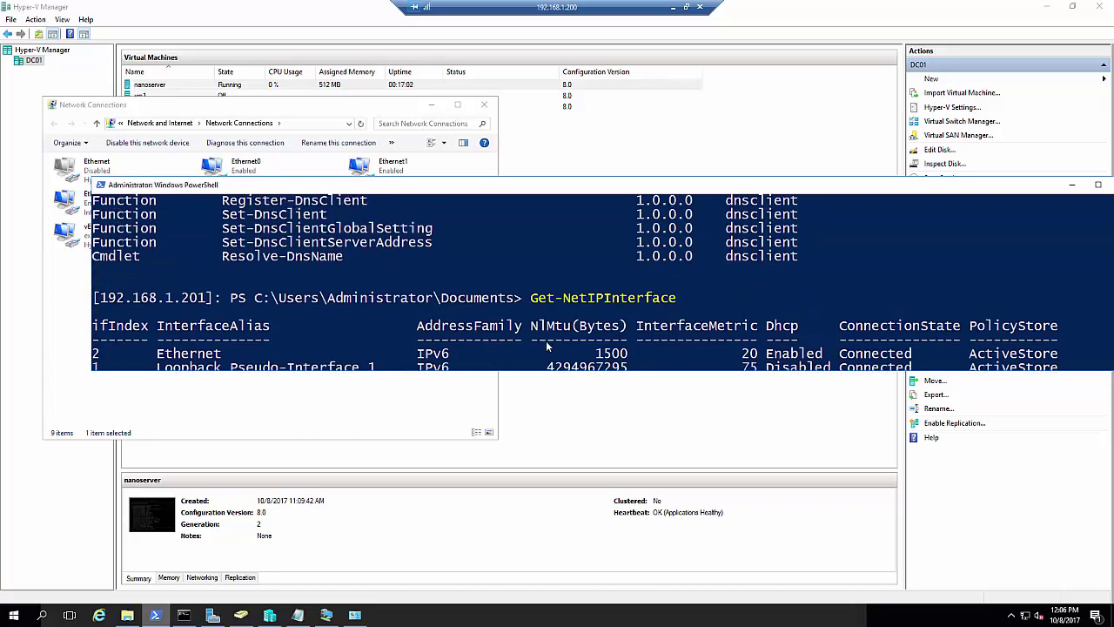
scroll(546, 340, "down", 3)
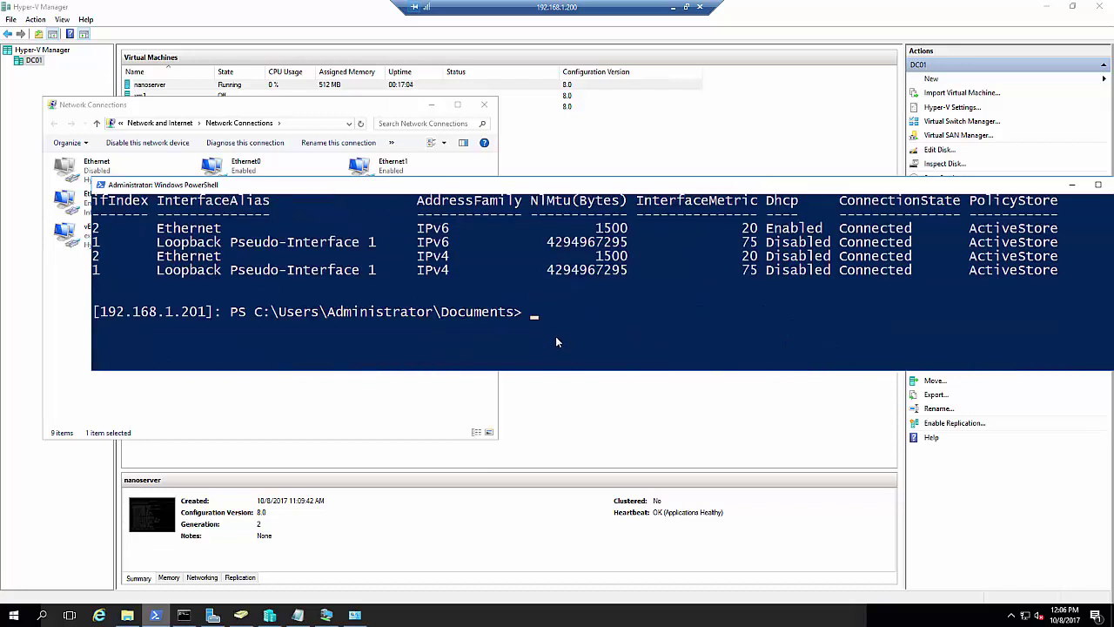
type("set-dnsclient")
key("Tab")
key("Tab")
key("Tab")
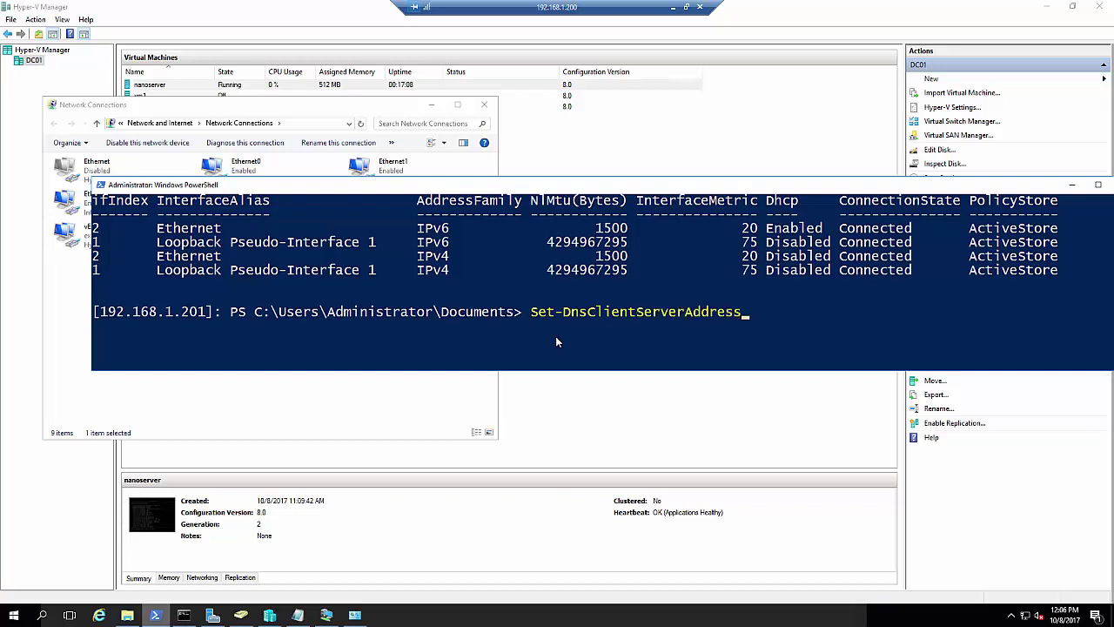
type("-")
type("i")
key("Tab")
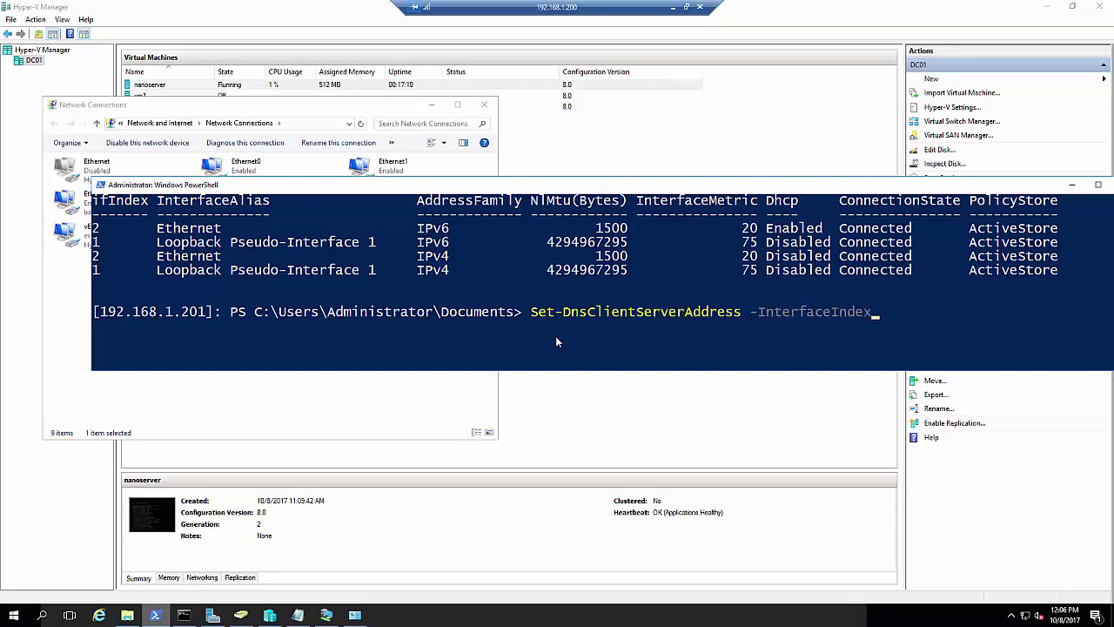
type("2 -s")
key("Tab")
type("192.168.")
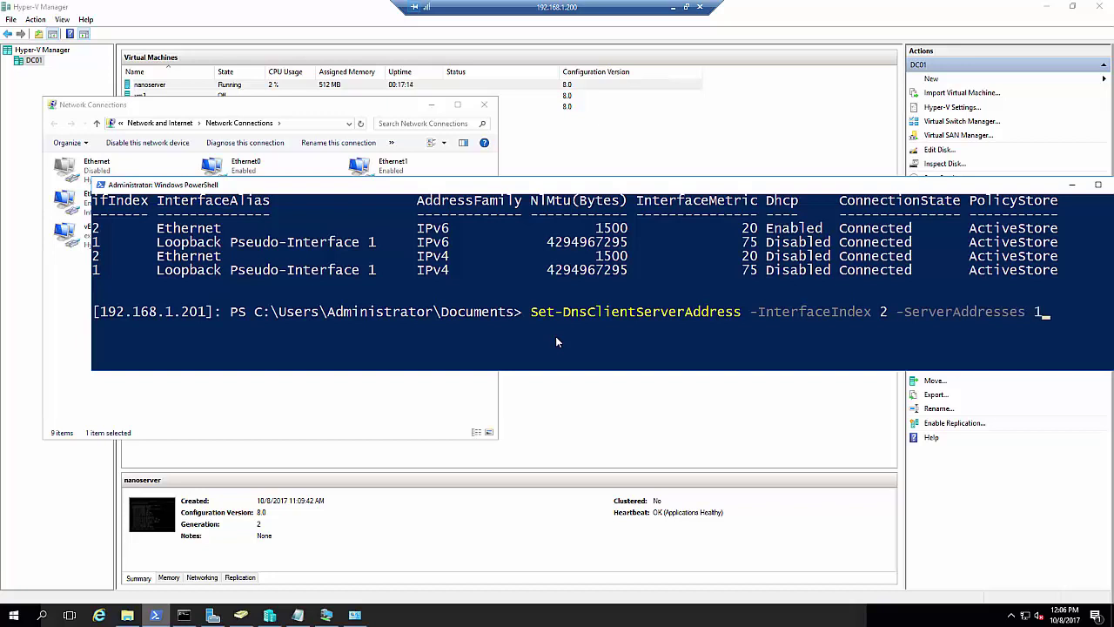
type("1.100")
key("Return")
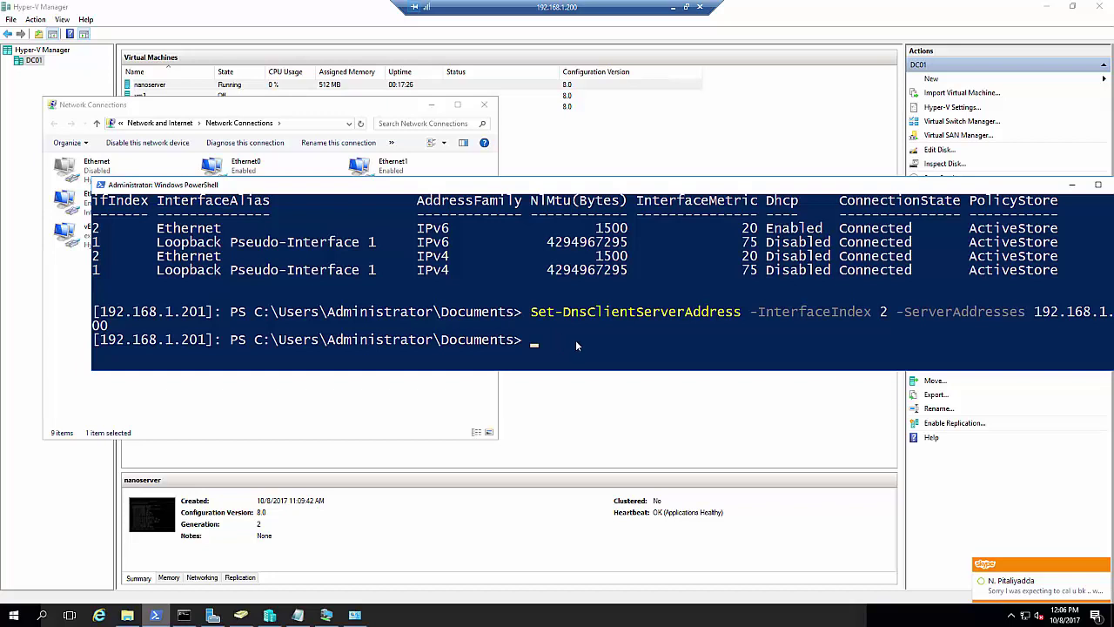
left_click(1103, 566)
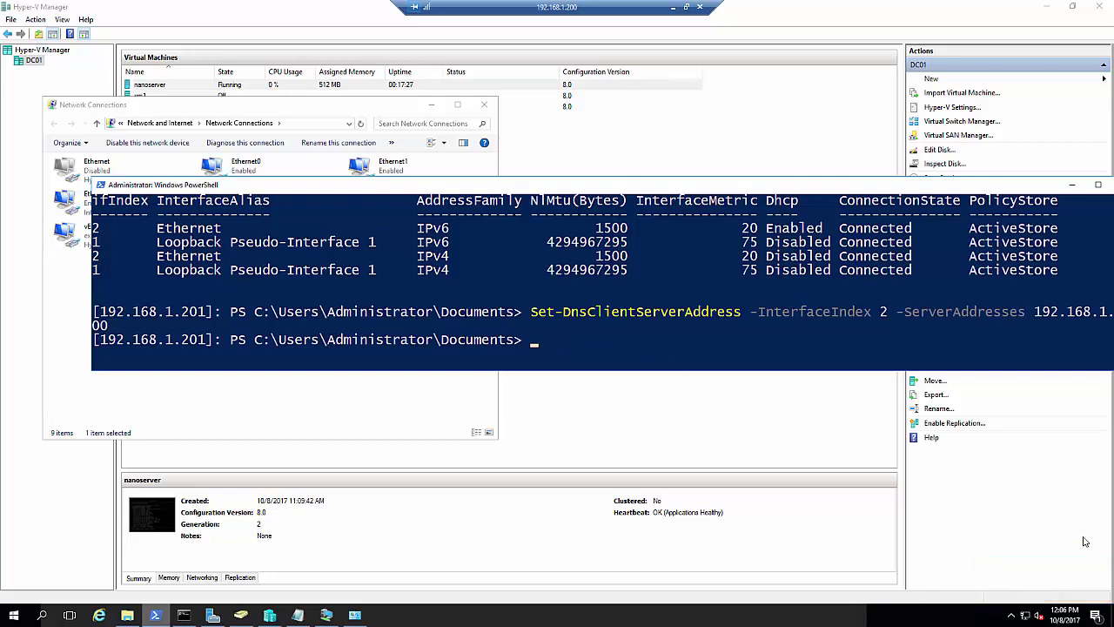
left_click(680, 341)
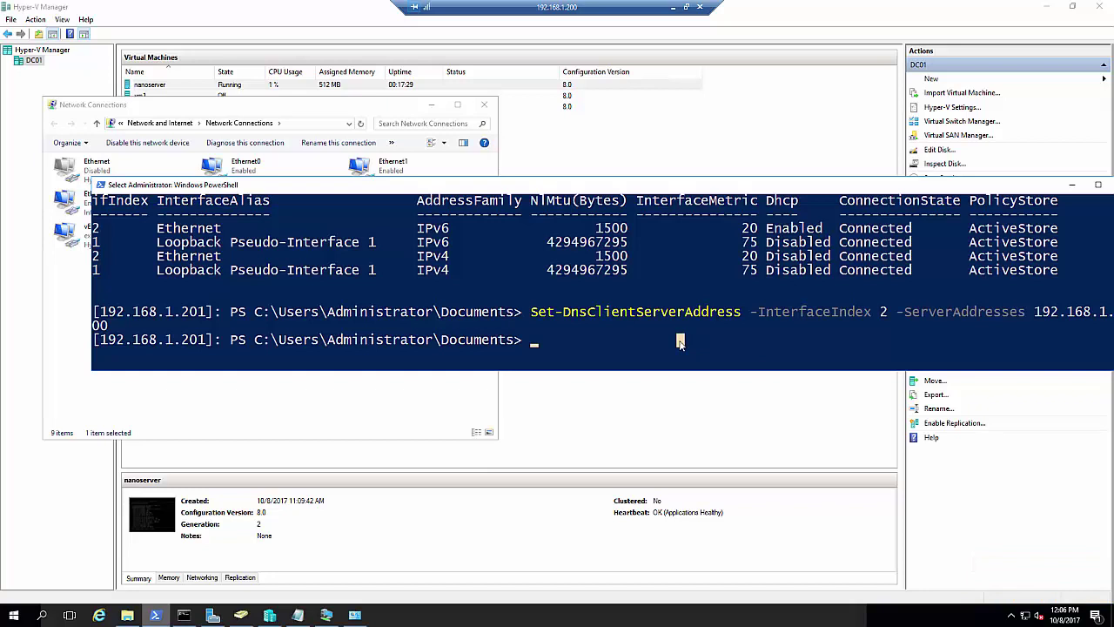
Run ipconfig /all and nslookup in the remote PowerShell session
type("ipconfi")
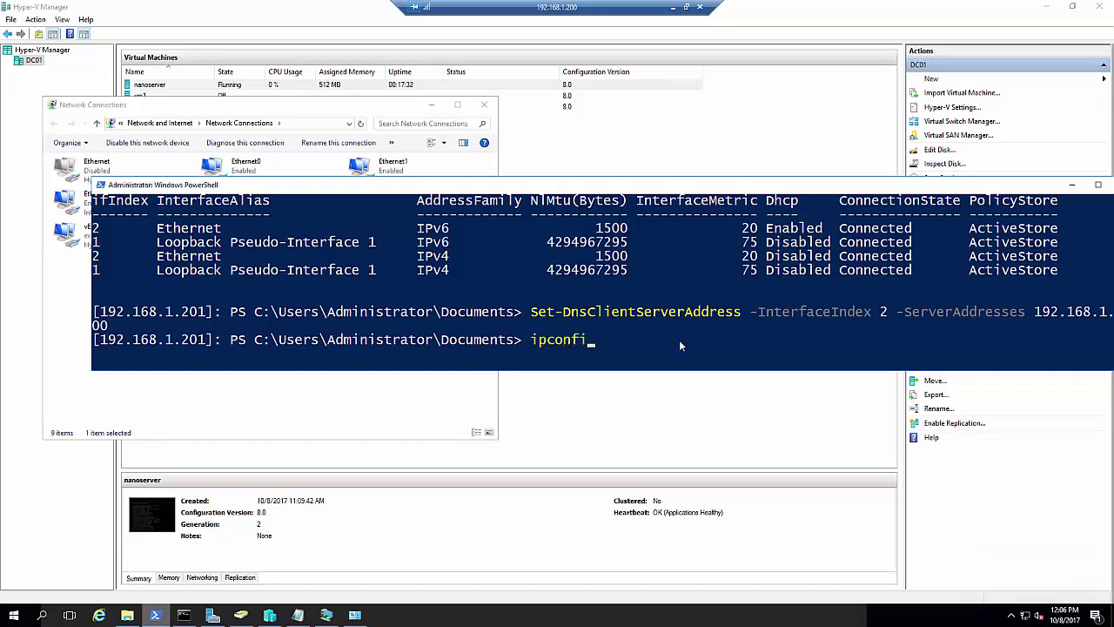
type("g /all")
key("Return")
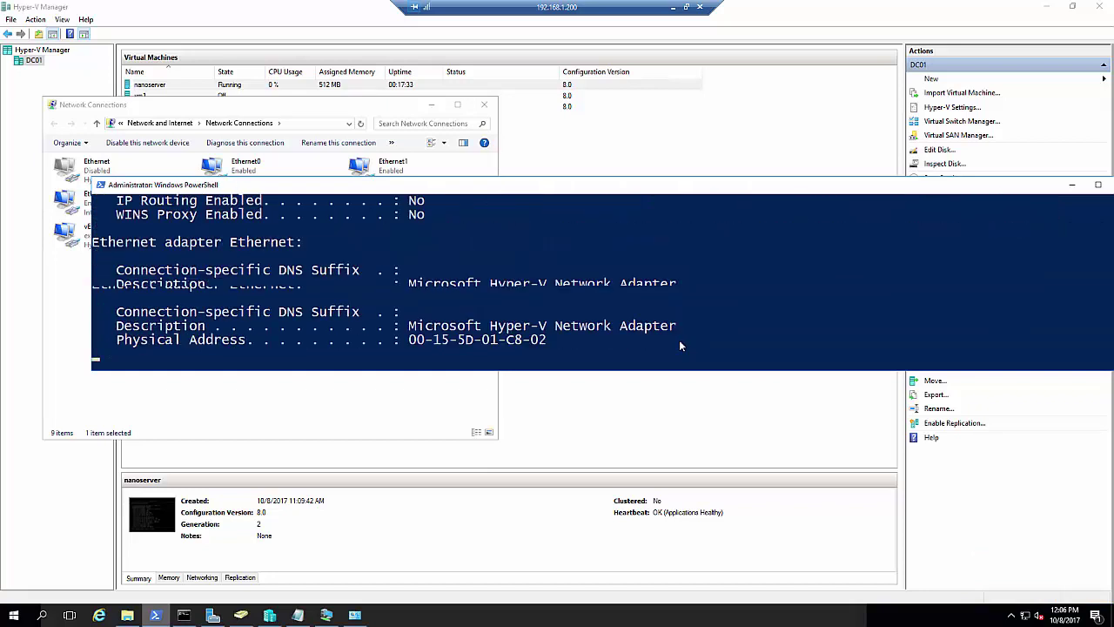
left_click(680, 346)
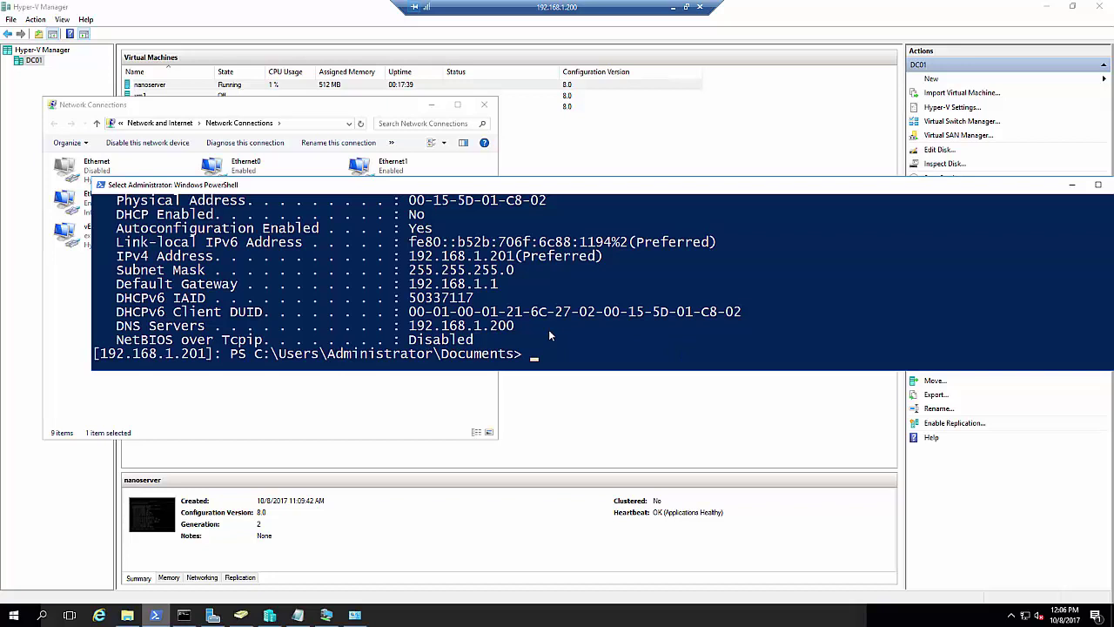
type("nslookup")
key("Return")
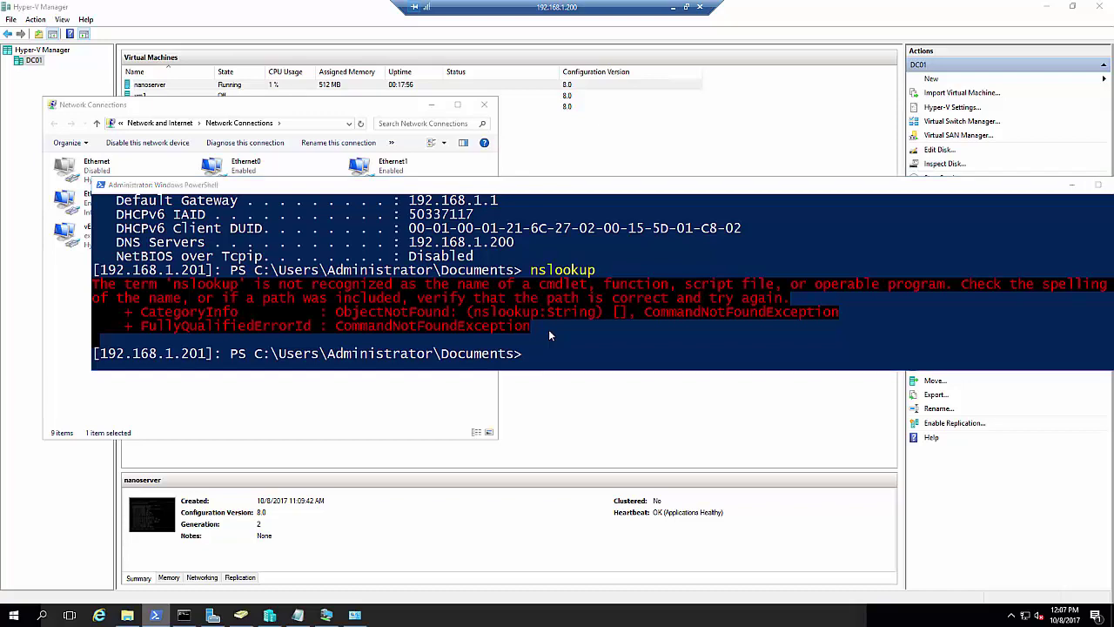
Open a local Command Prompt via Win+R and check its host name with hostname
key("super+r")
key("Return")
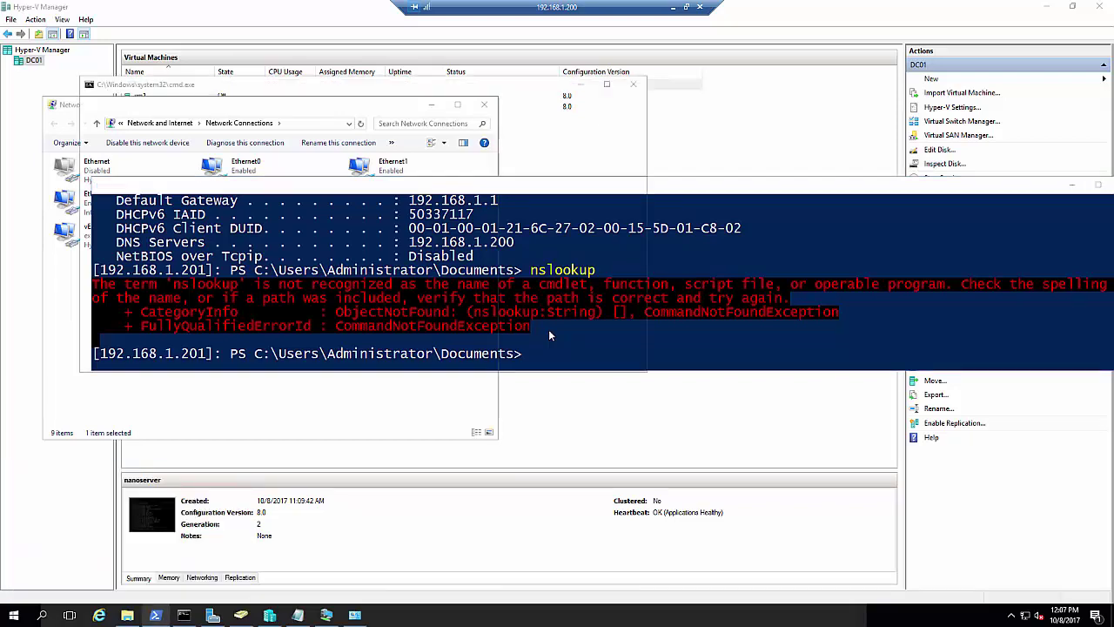
type("hostname")
key("Return")
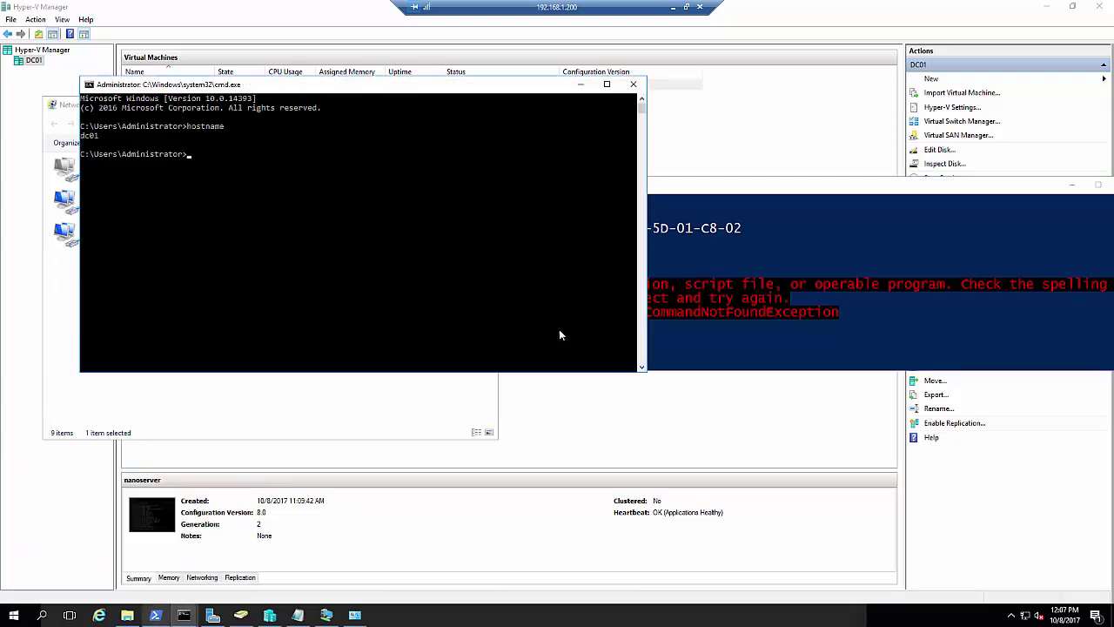
Ping dc01 from the remote session, stop it, and recall earlier commands from history
left_click(694, 364)
type("ping dc01")
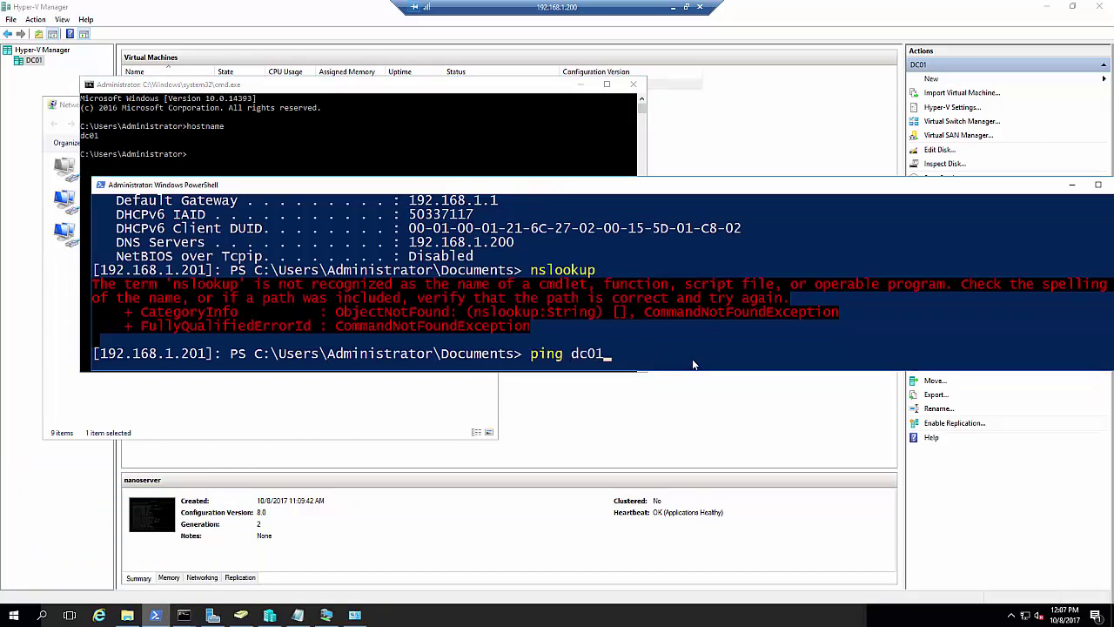
key("Return")
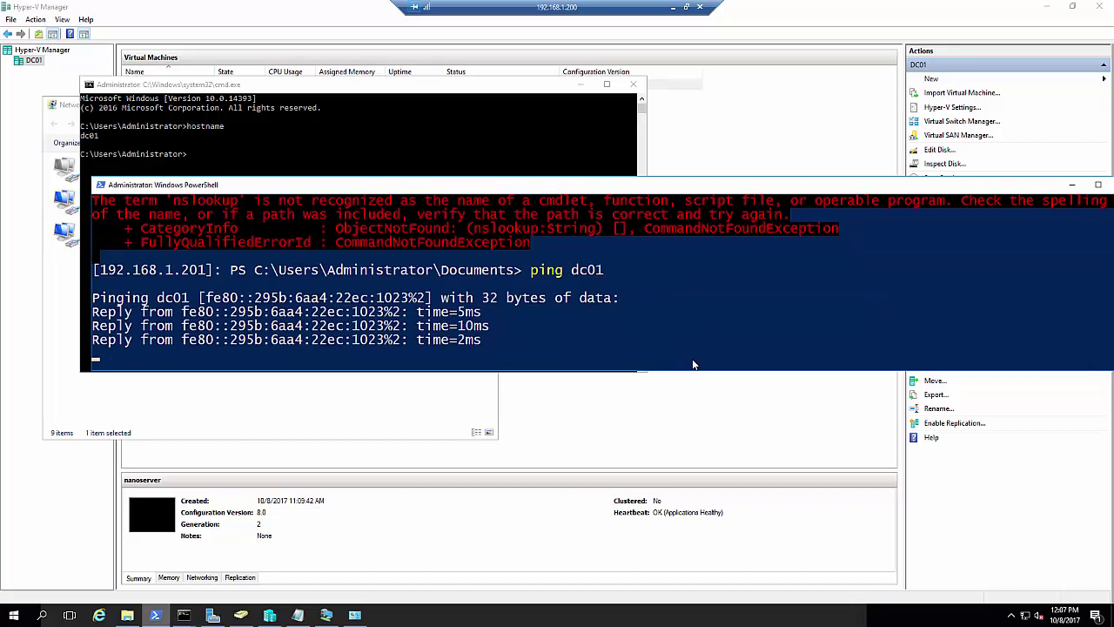
key("ctrl+c")
key("ctrl+c")
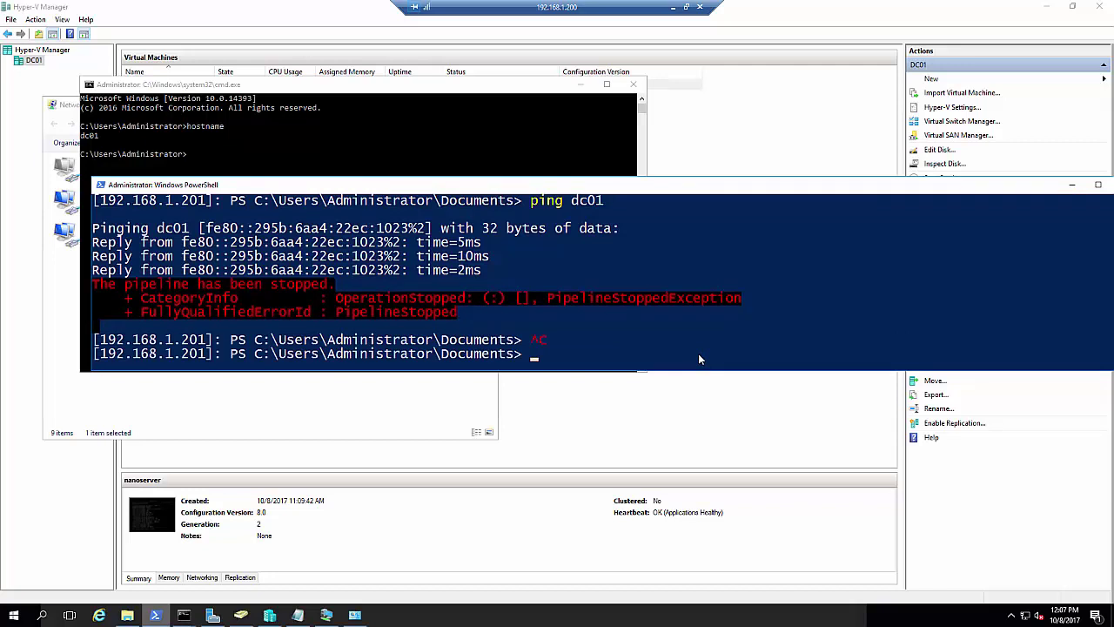
left_click(704, 338)
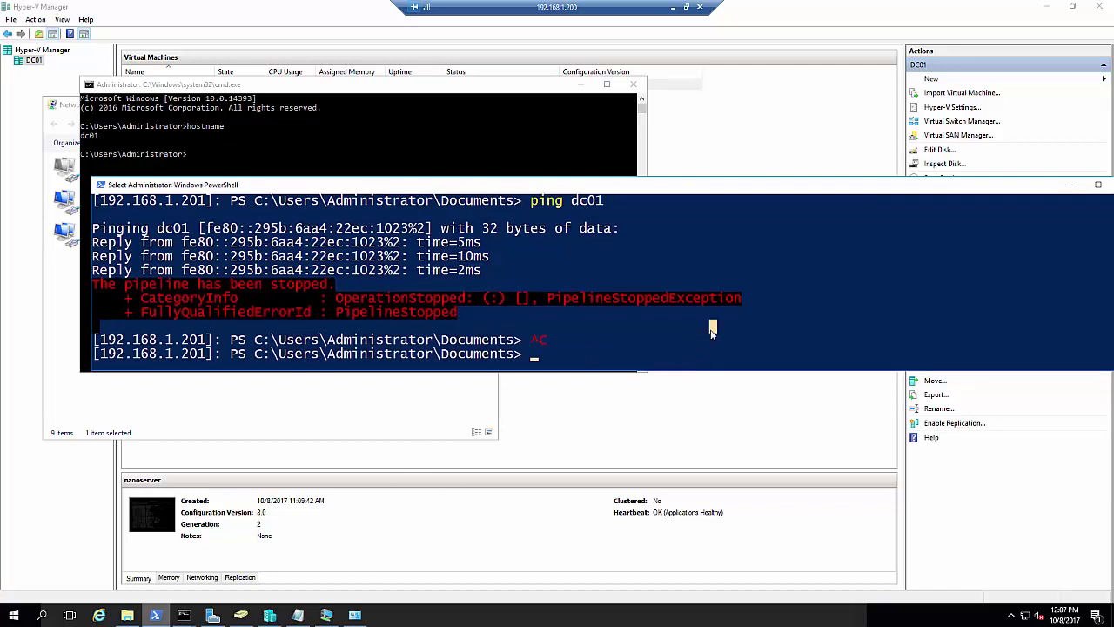
scroll(708, 336, "up", 1)
scroll(707, 339, "down", 1)
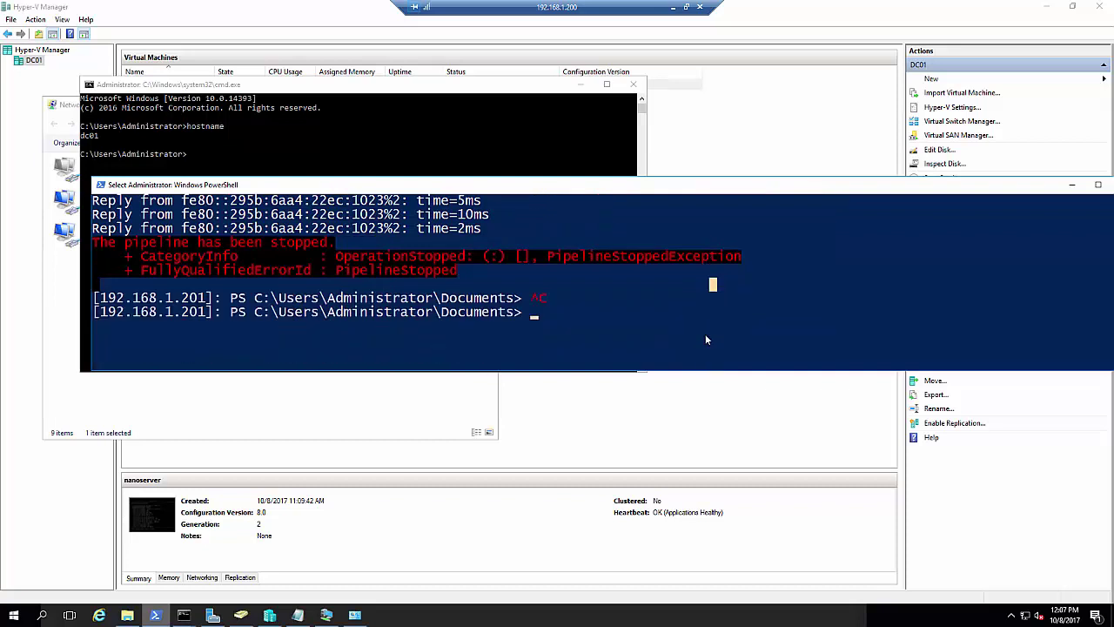
key("Escape")
key("Up")
key("Up")
key("Up")
key("Up")
key("Up")
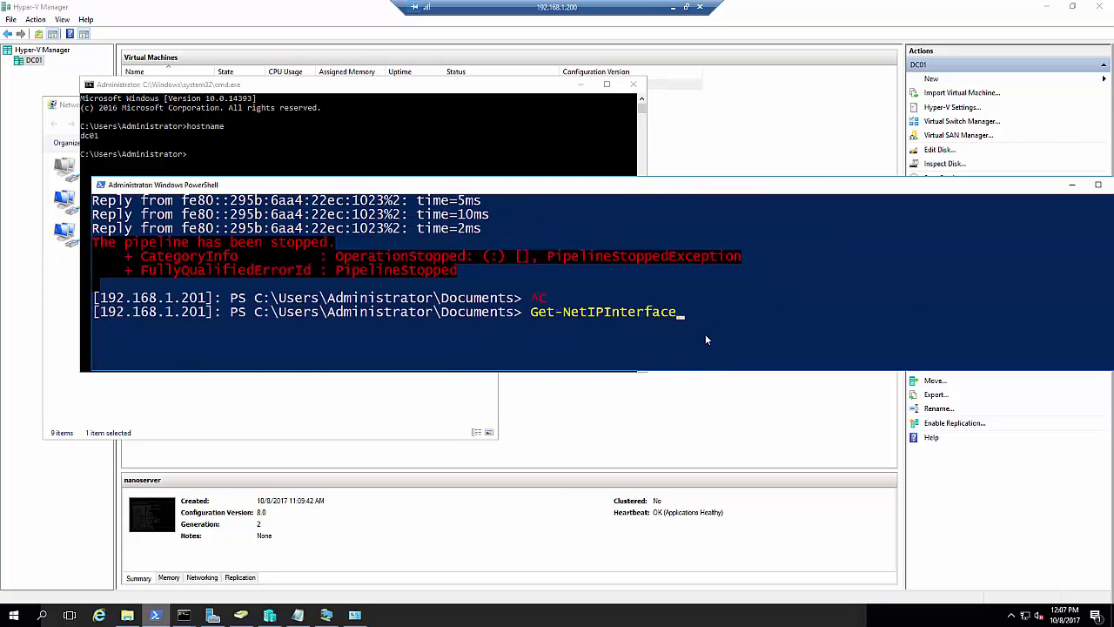
Rerun Get-NetIPInterface to confirm Ethernet at index 2, then minimize PowerShell
key("Return")
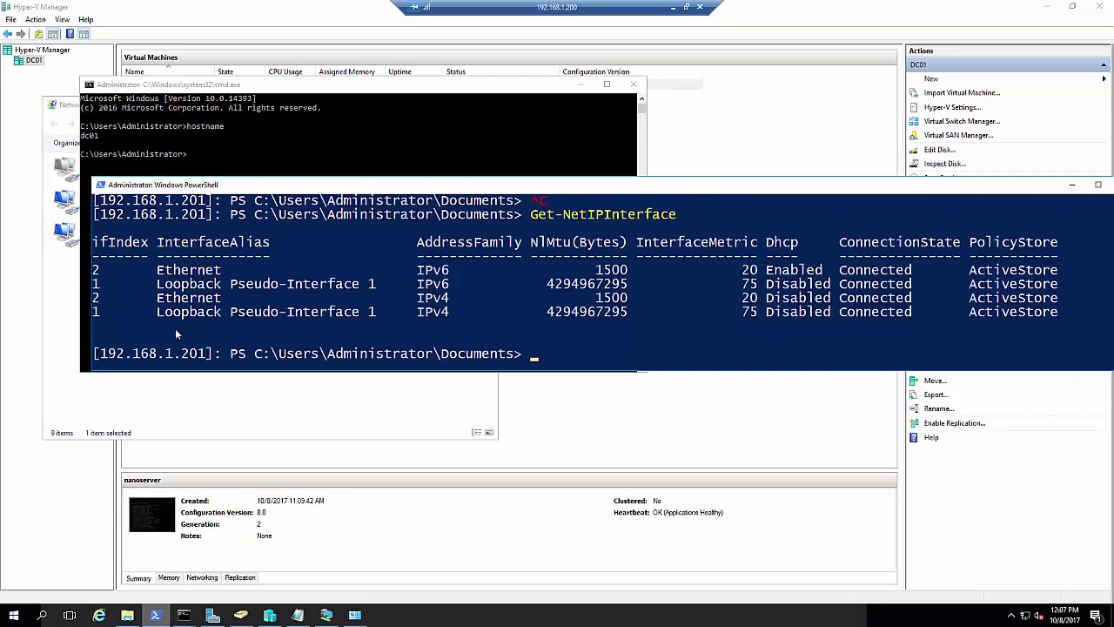
left_click(95, 299)
key("Escape")
key("Up")
key("Up")
key("Down")
key("Down")
key("Up")
key("Up")
key("Up")
key("Up")
key("Up")
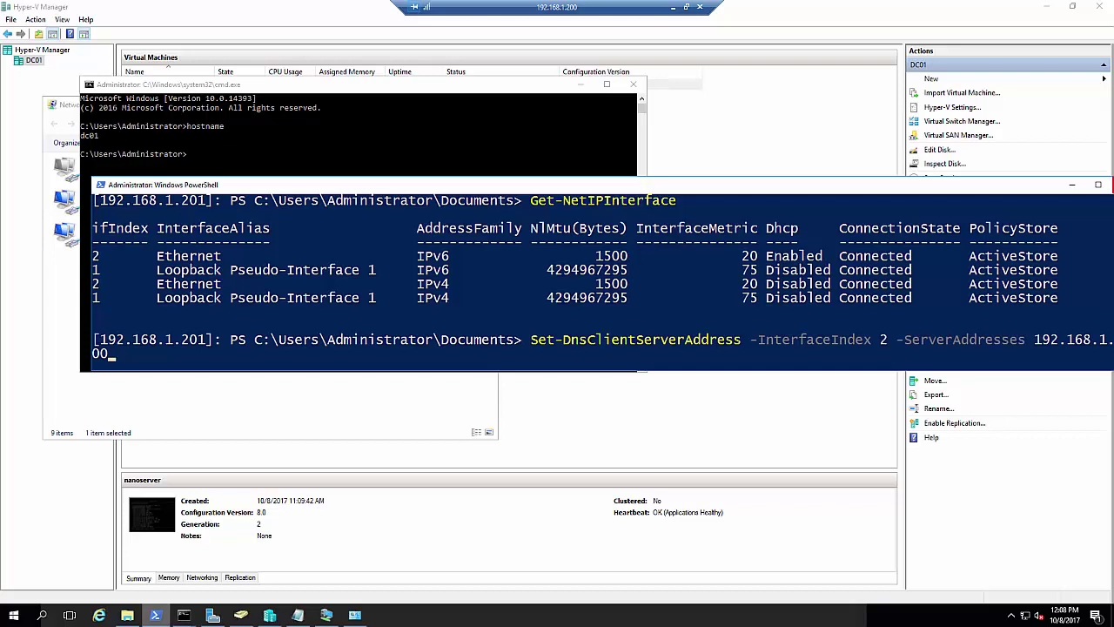
left_click(1070, 185)
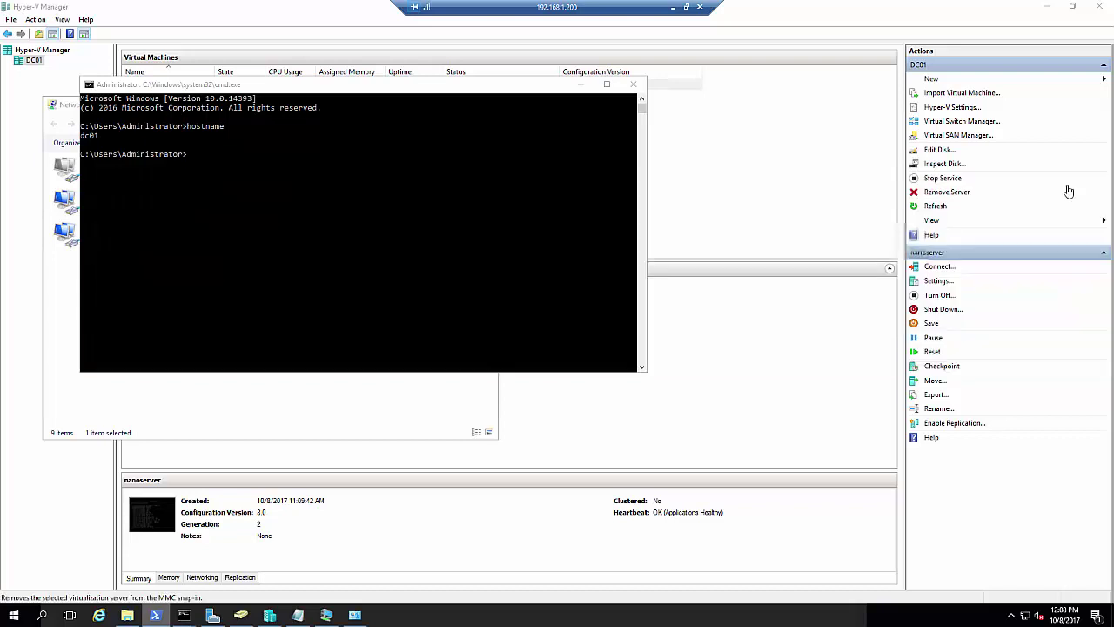
Minimize Hyper-V Manager, the local Command Prompt, the Nano folder and Network Connections
left_click(1074, 6)
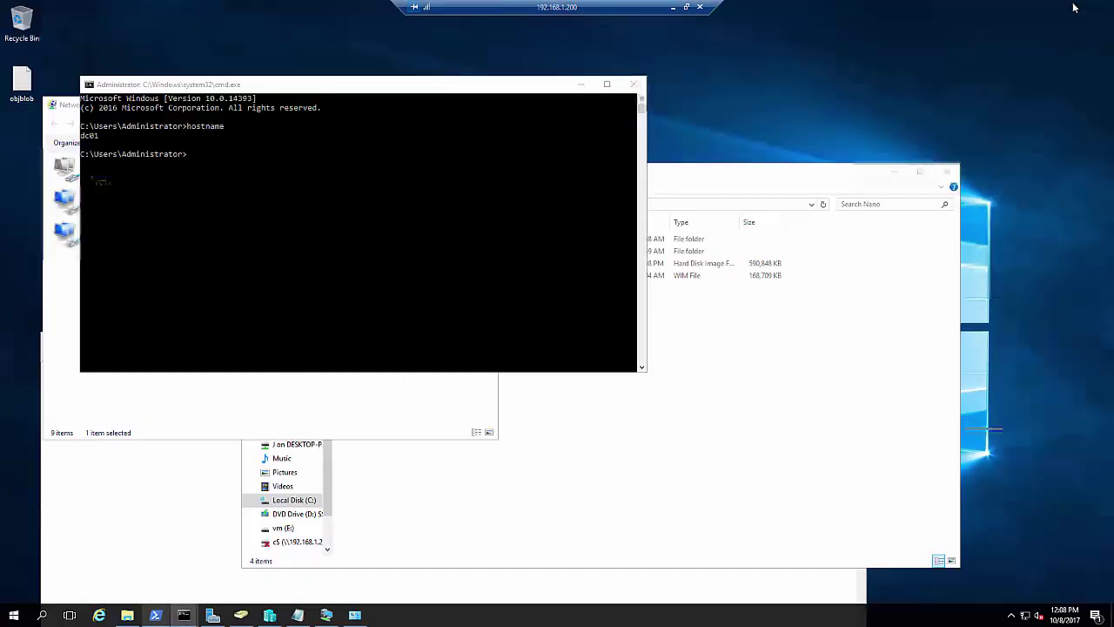
left_click(580, 84)
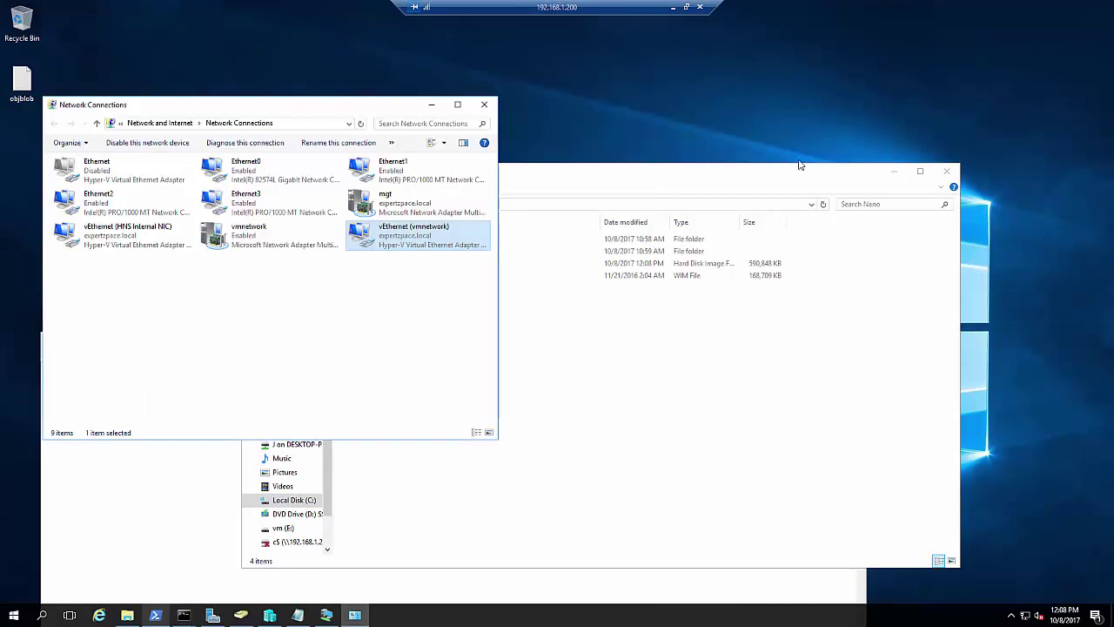
left_click(892, 173)
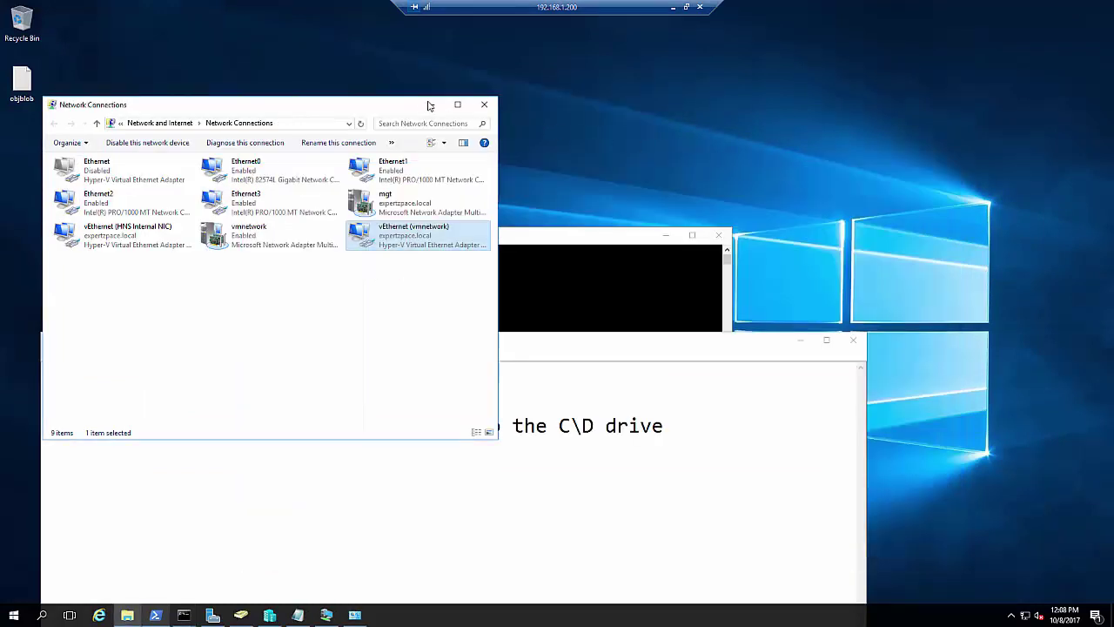
left_click(431, 105)
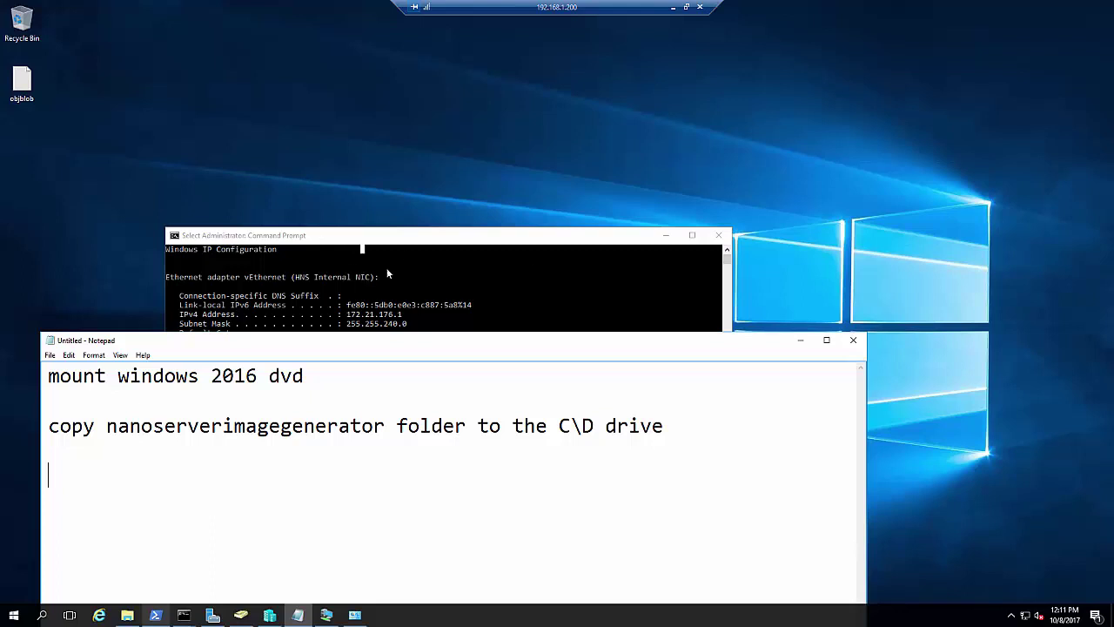
Clear the Command Prompt screen with cls
left_click(387, 268)
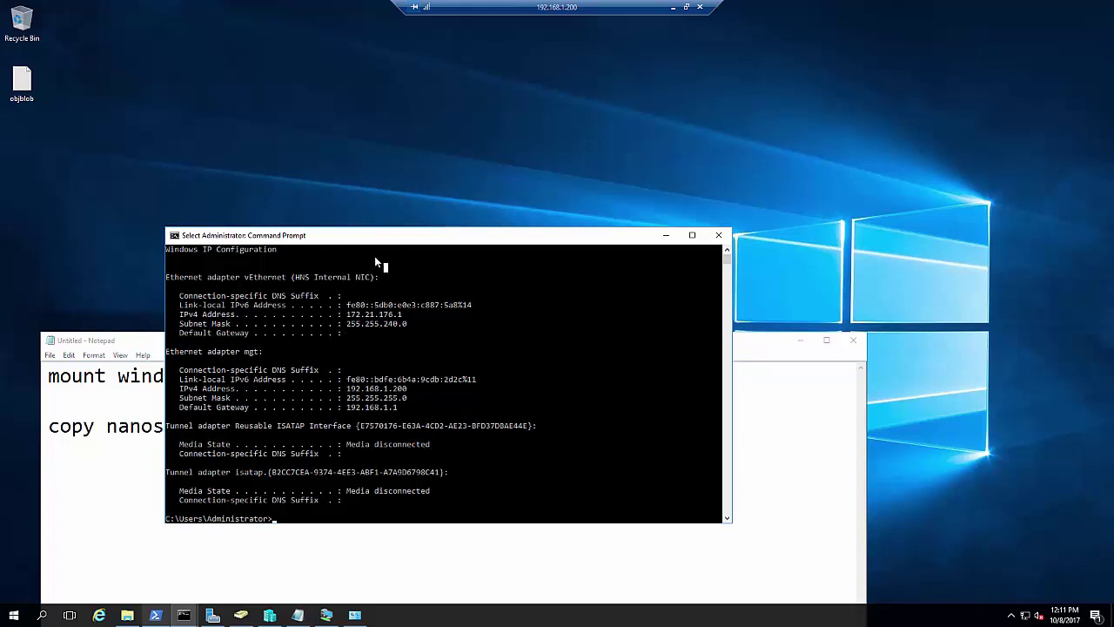
type("cls")
key("Return")
key("Return")
key("Return")
key("Return")
key("Return")
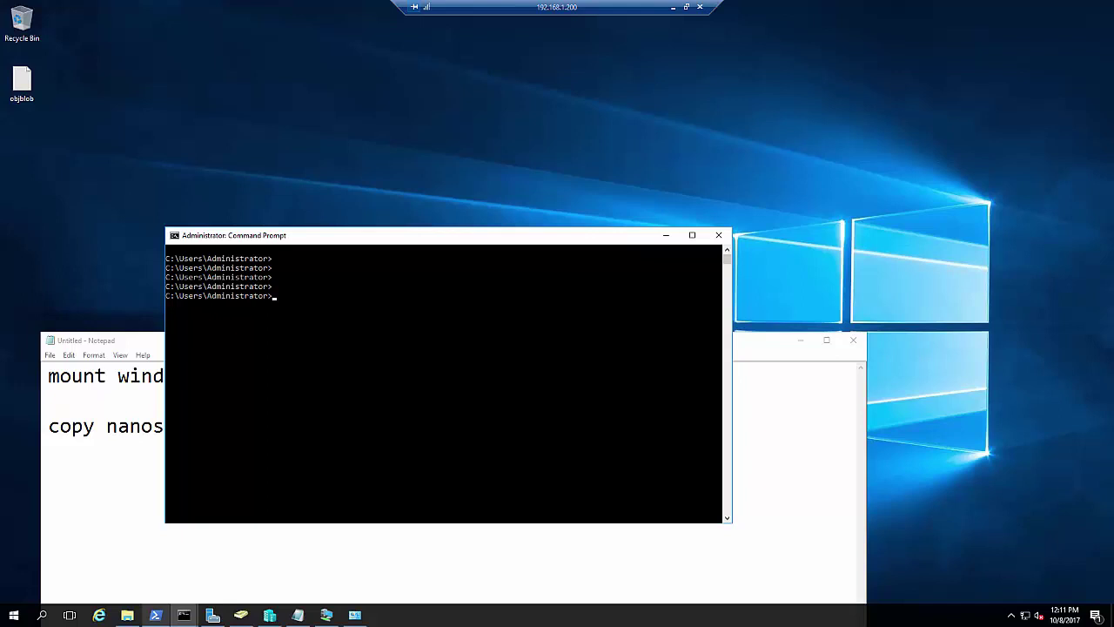
Run djoin.exe /provision /domian expertzpace.local /machine nanoserver /savefile c:\nanoserver.txt, which fails
left_click(451, 306)
type("djoin.exe /provision /domian mydomai")
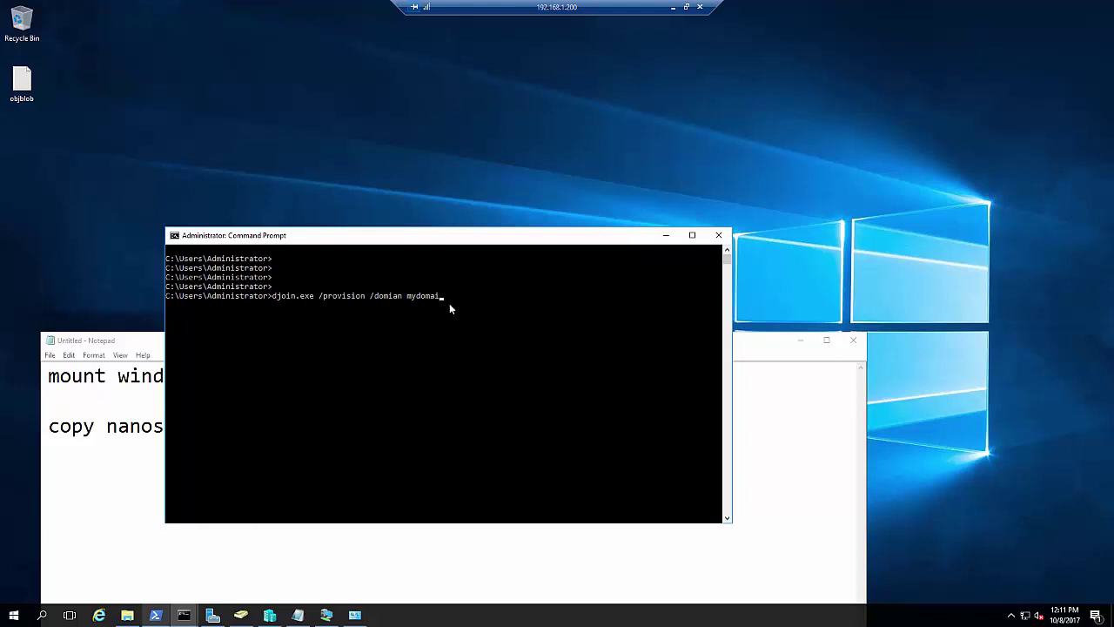
key("BackSpace")
key("BackSpace")
key("BackSpace")
key("BackSpace")
key("BackSpace")
key("BackSpace")
key("BackSpace")
type("expertzpace.local /machine nanoserve")
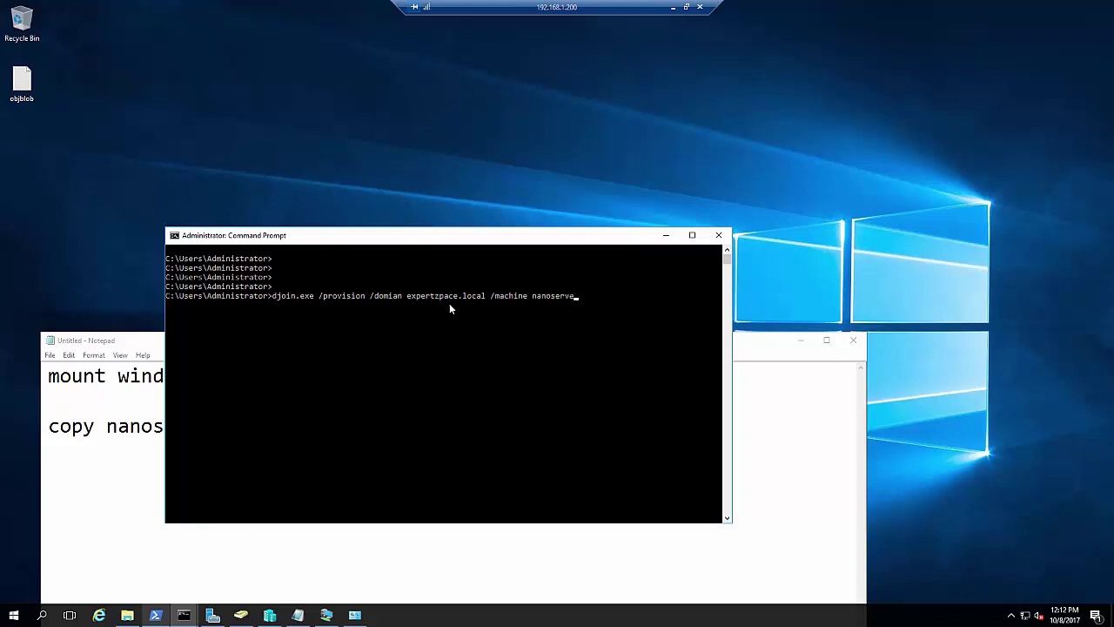
type("r /savefile c:\\nanoserver.txt")
key("Return")
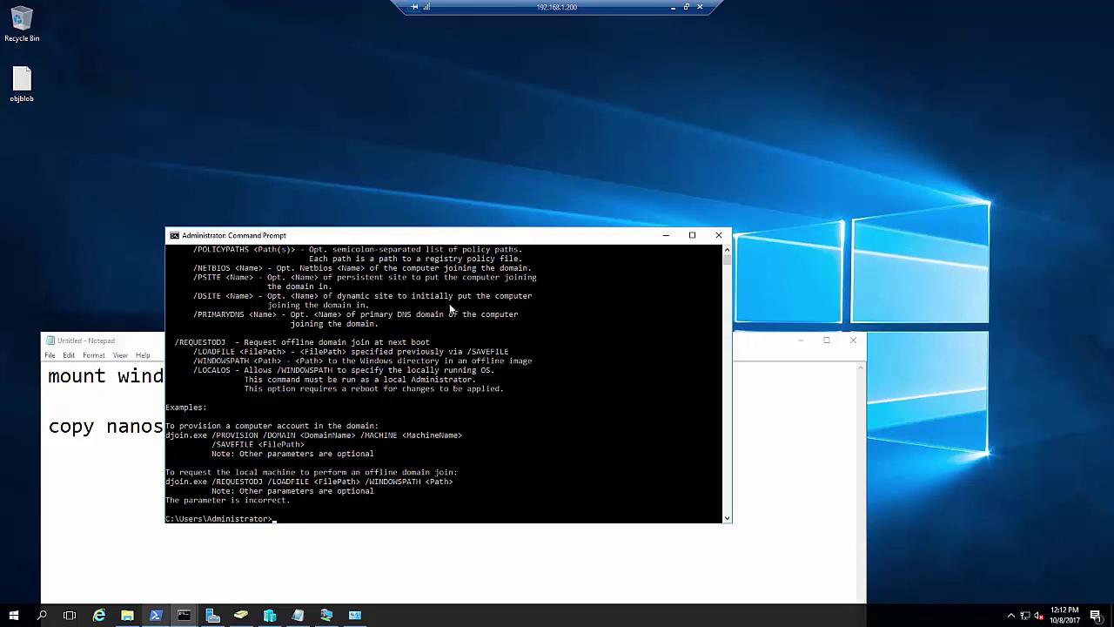
type("djoin.exe /provision /domian expertzpace.local /machine nanoserver /savefile c:\\nanoserver.txt")
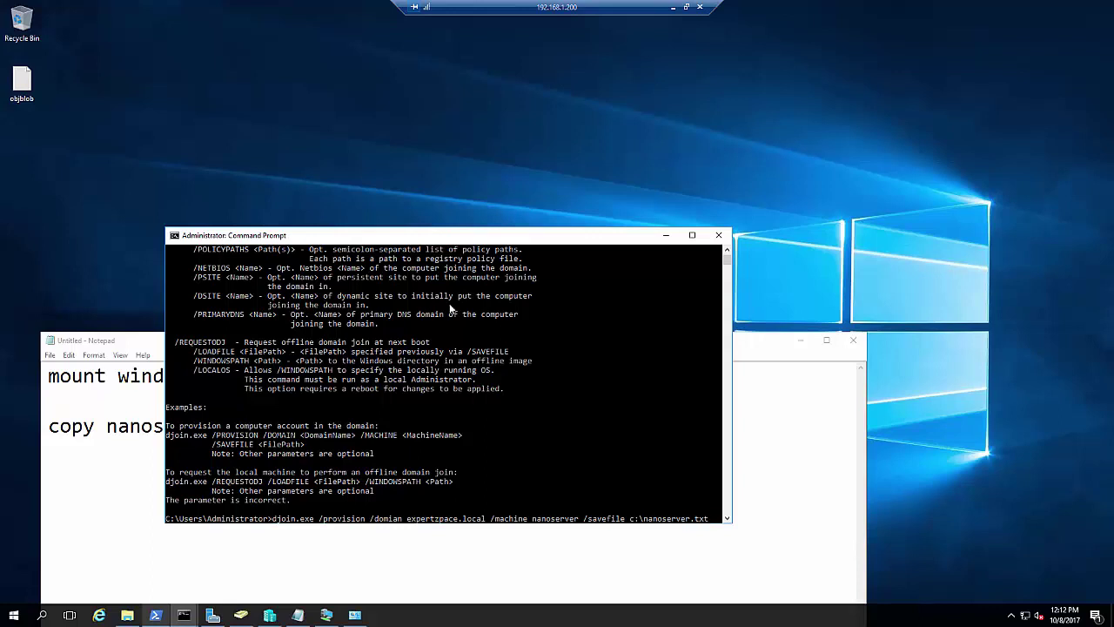
Correct /domian to /domain and rerun djoin to provision nanoserver into expertzpace.local
key("Left")
key("Left")
key("Left")
key("BackSpace")
key("BackSpace")
key("BackSpace")
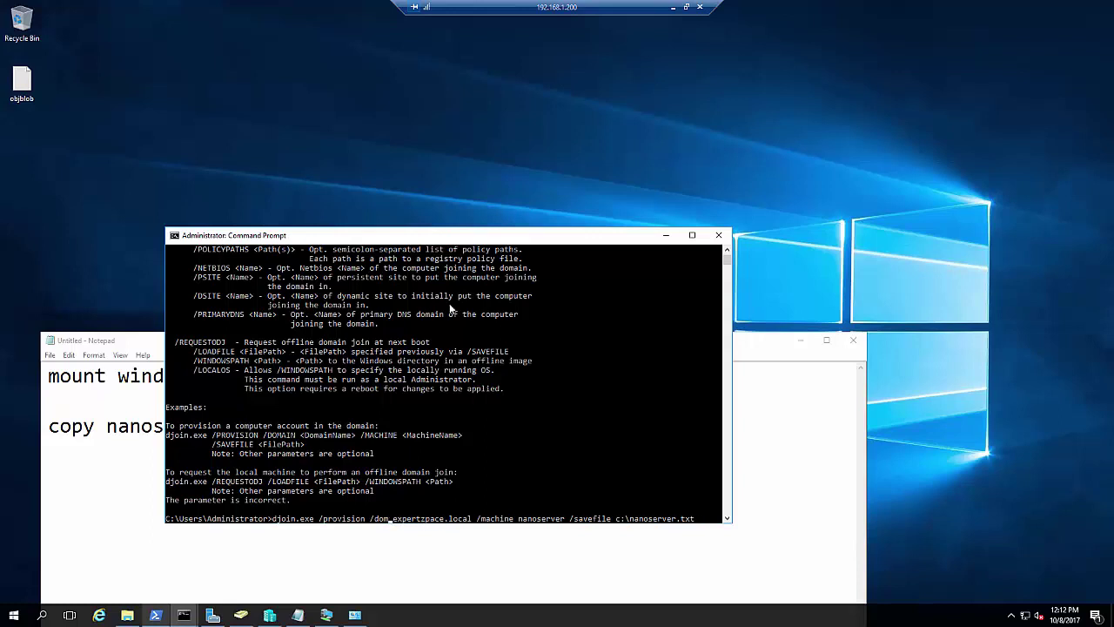
type("ain")
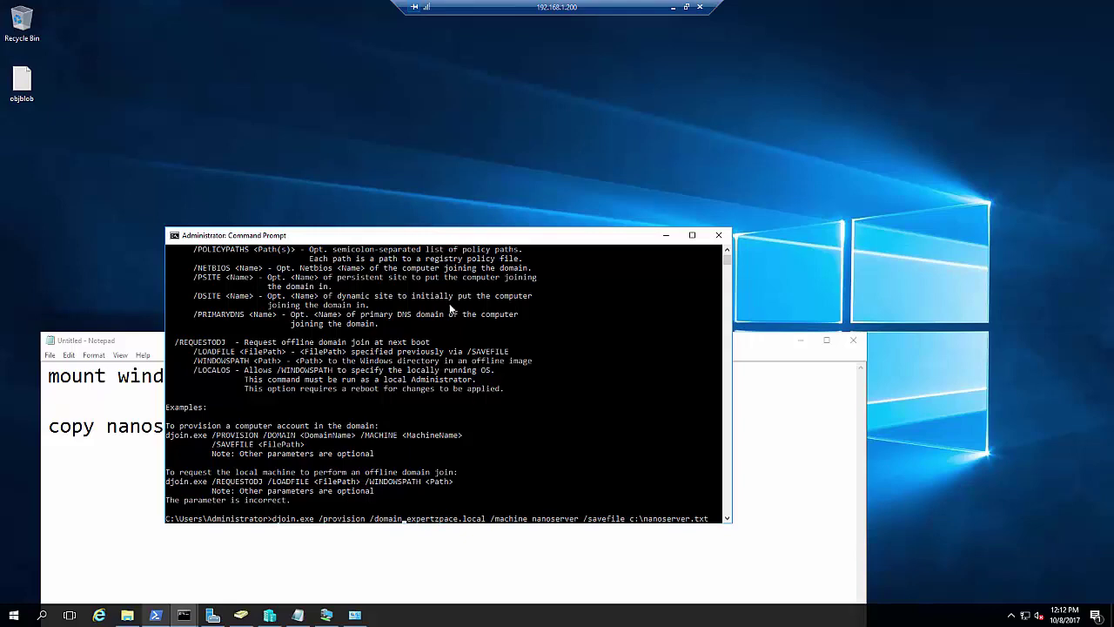
key("Return")
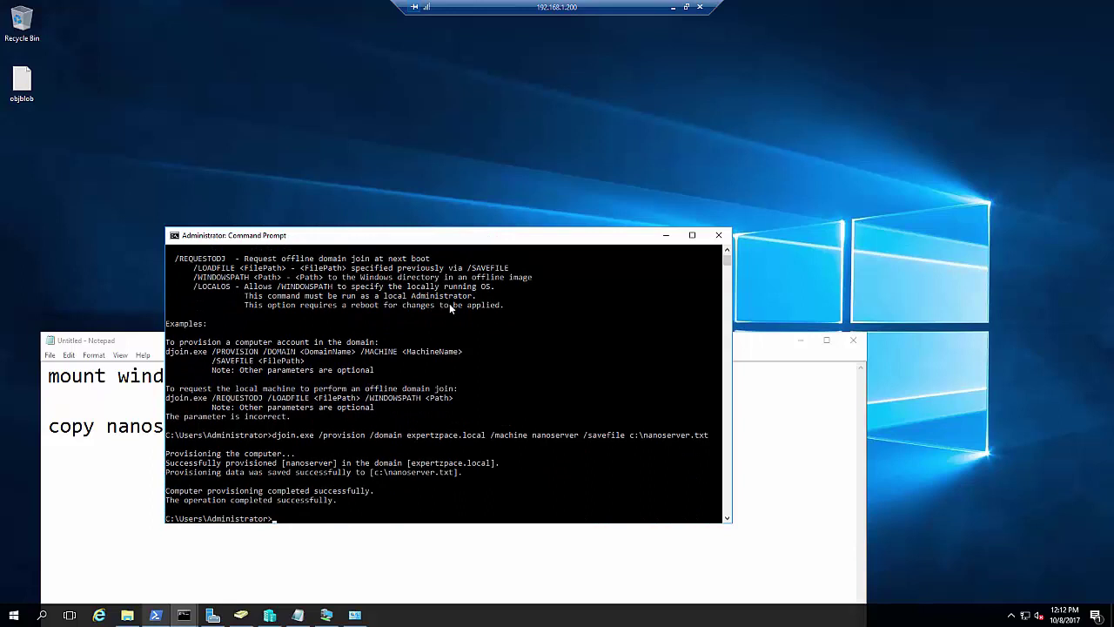
left_click(125, 616)
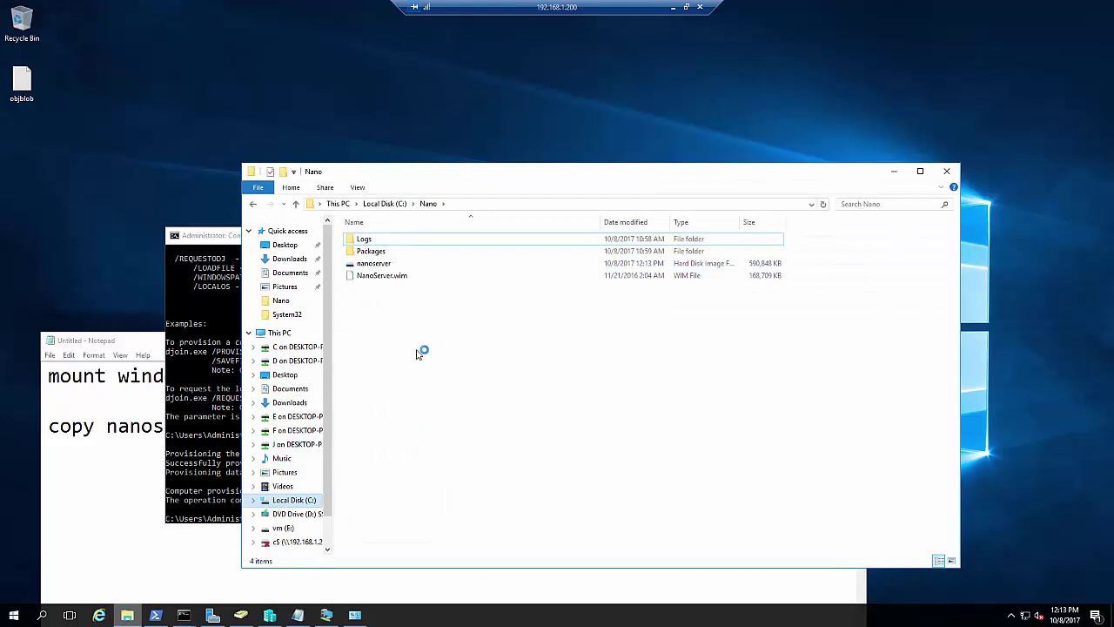
Open nanoserver.txt on C: to inspect the provisioning data, then copy the file
key("alt+Up")
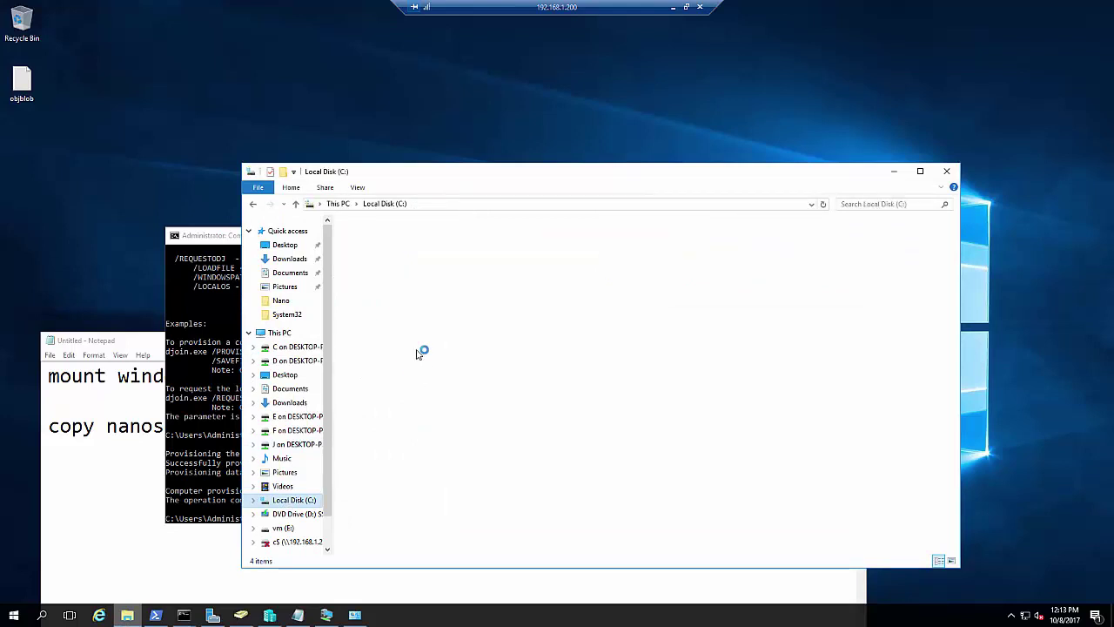
left_click(387, 350)
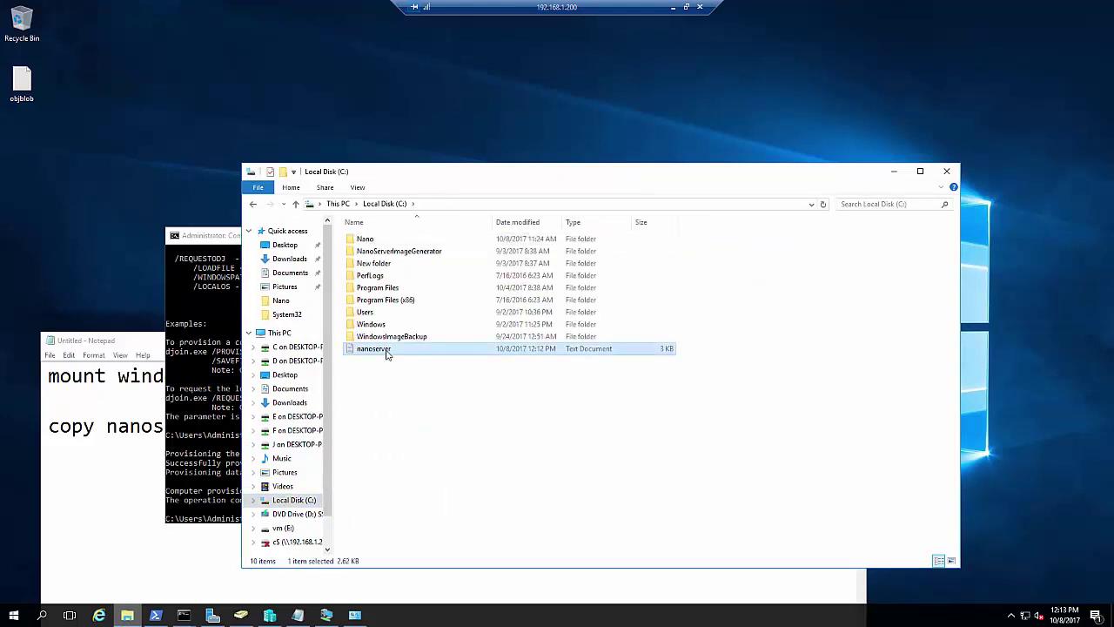
double_click(388, 351)
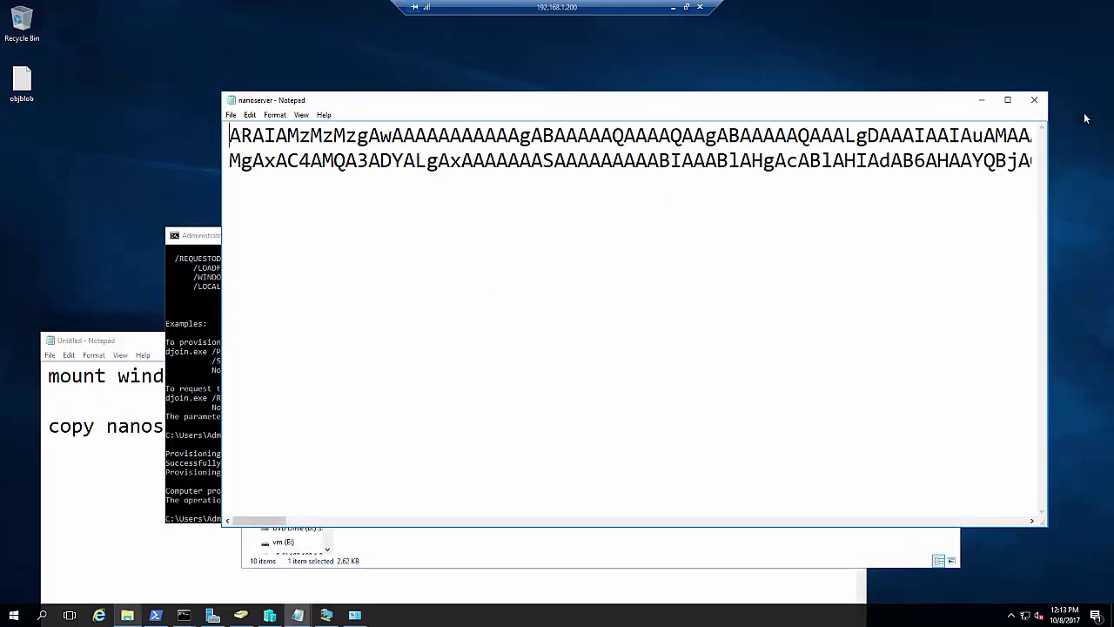
left_click(1035, 99)
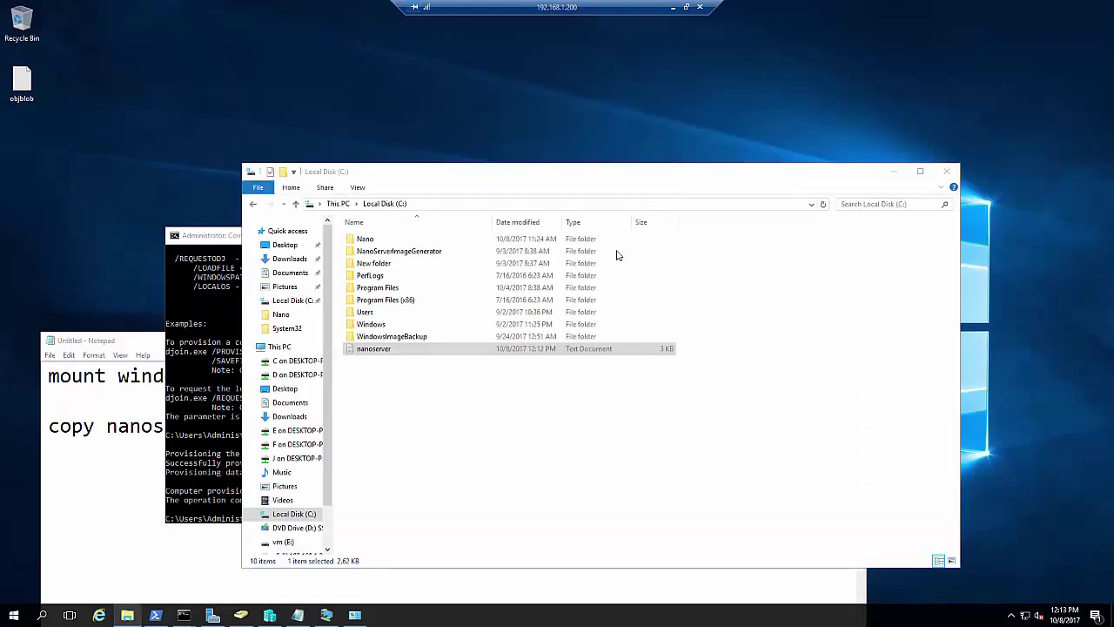
right_click(489, 351)
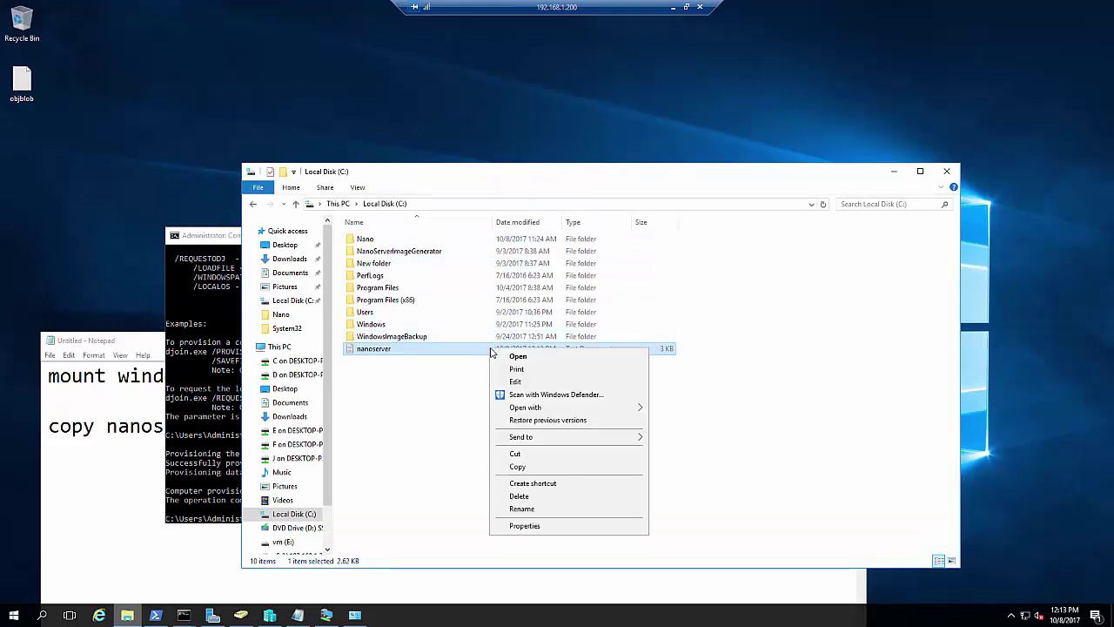
left_click(534, 474)
Try opening the \\192.168.1.240\c$ share from the Run box
key("super+r")
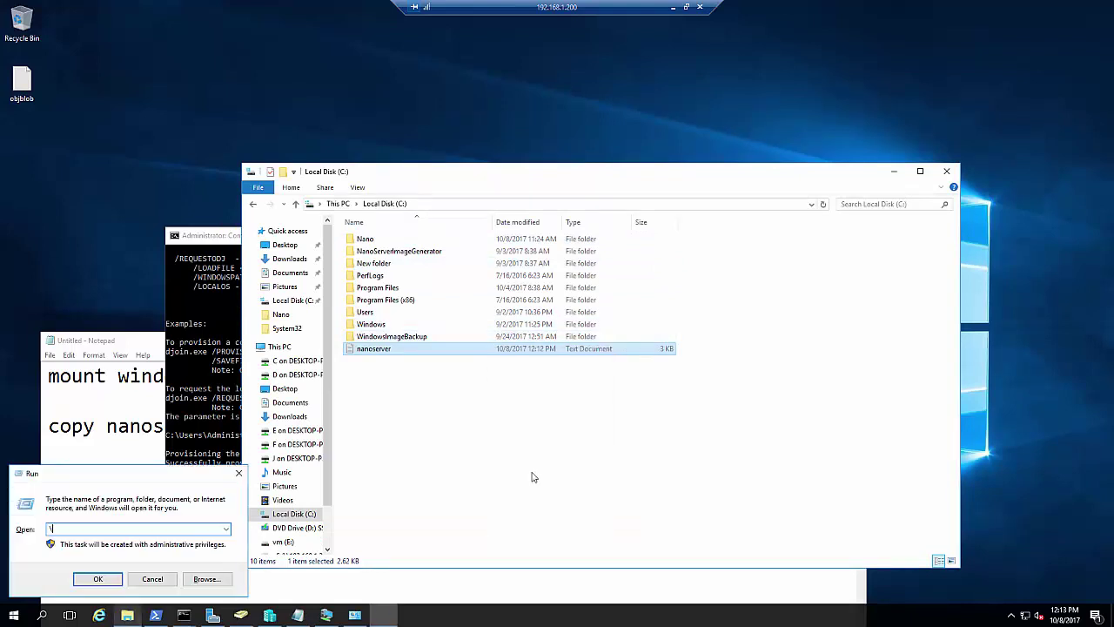
type("\\\\")
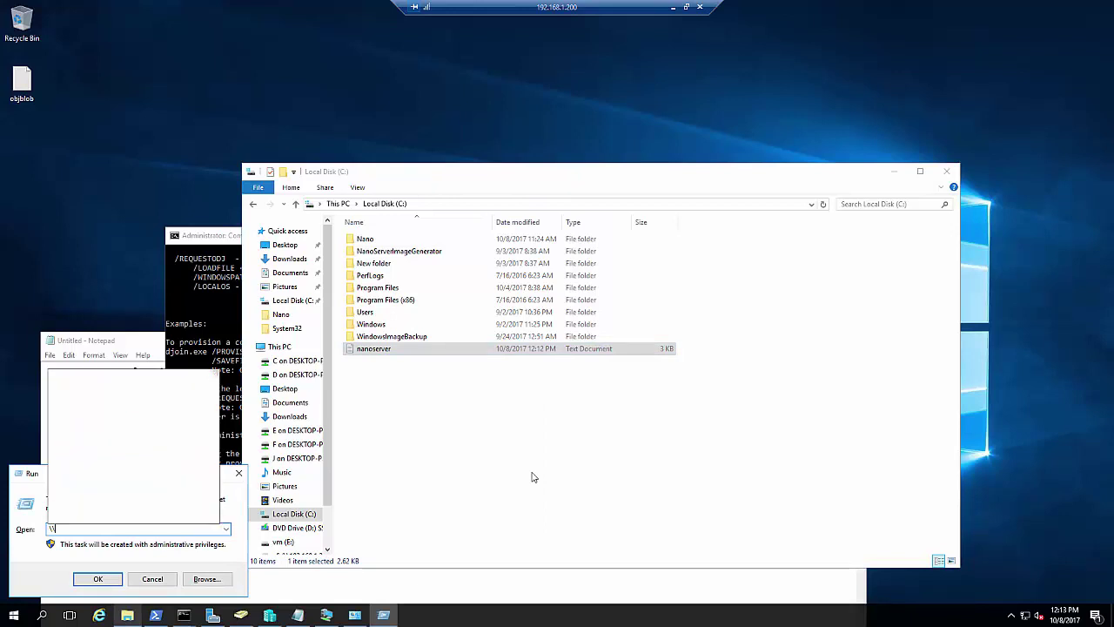
type("192.168.1.24")
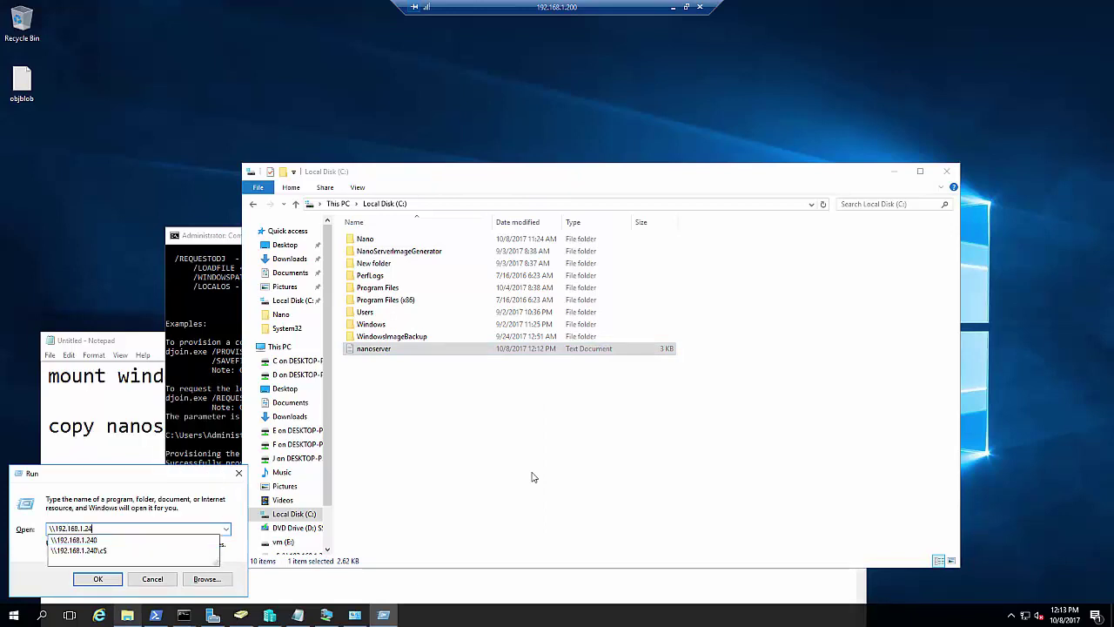
type("0\\c$")
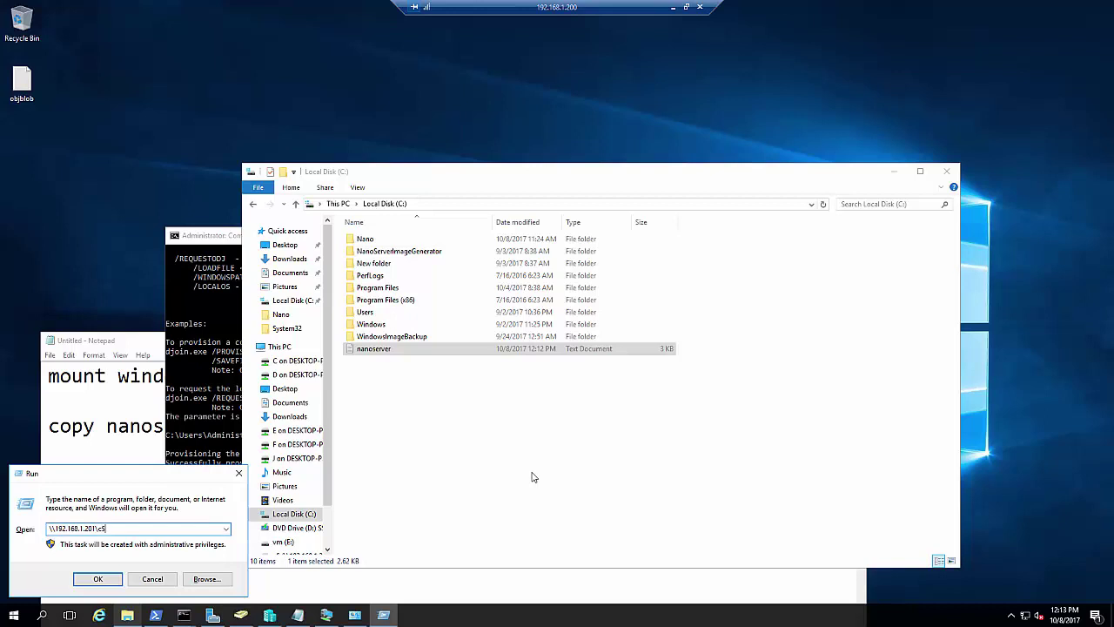
key("Return")
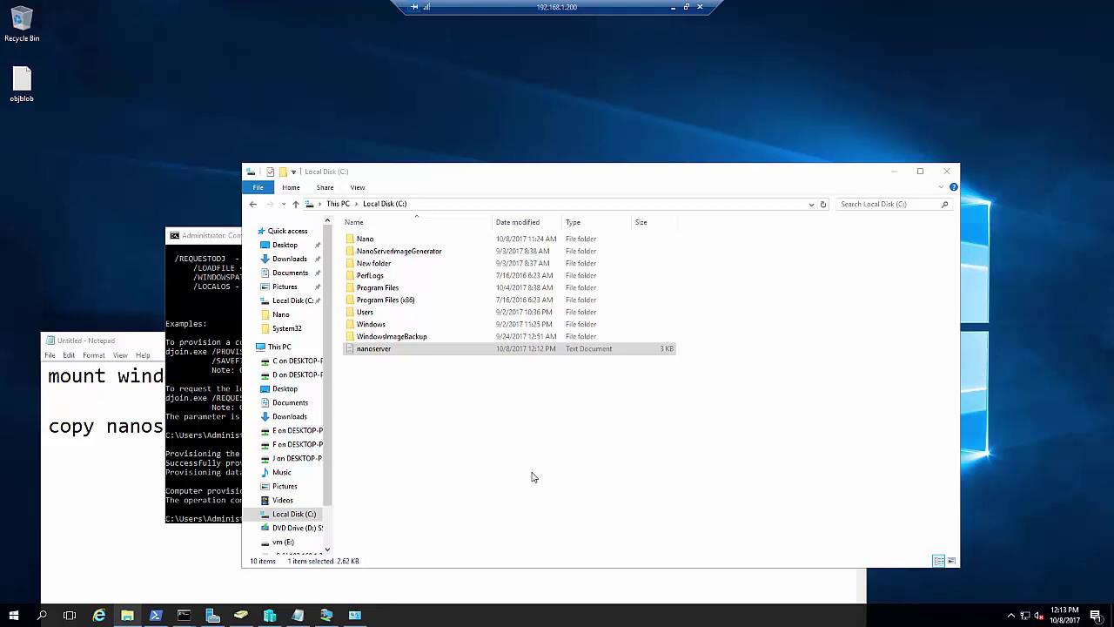
left_click(544, 460)
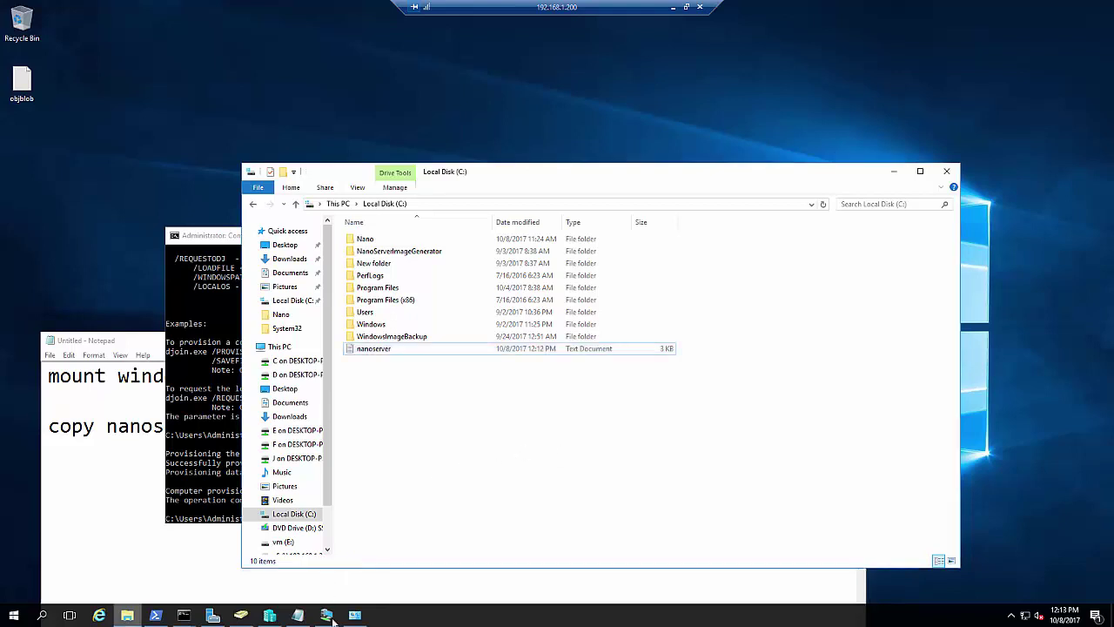
In the Nano Server Recovery Console, open the SMB-In inbound rule and toggle it
left_click(328, 616)
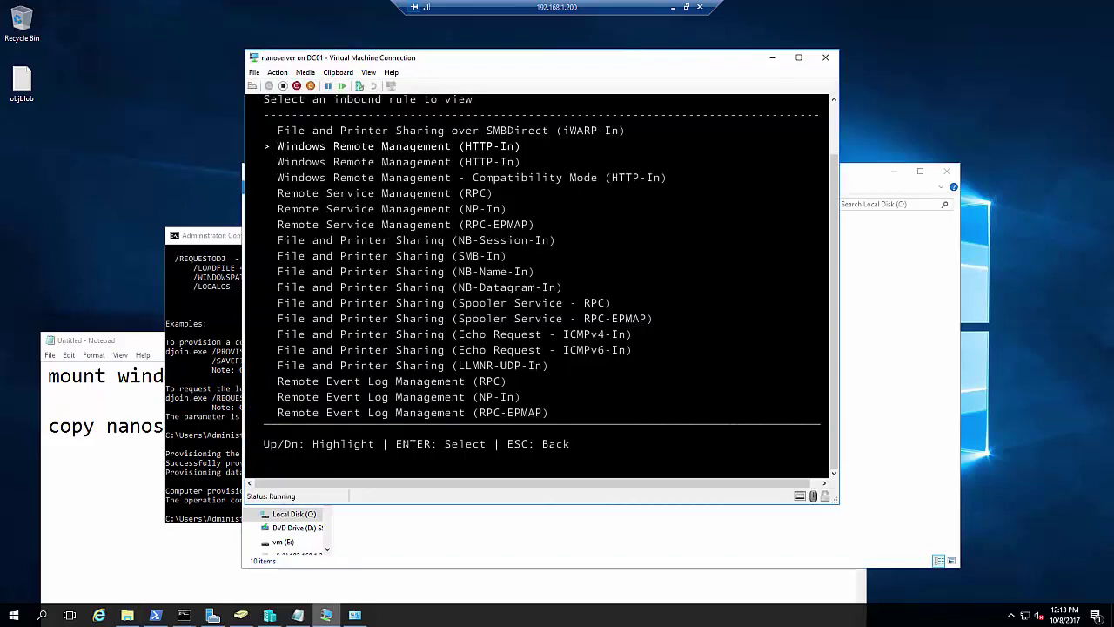
key("Down")
key("Down")
key("Down")
key("Down")
key("Down")
key("Down")
key("Down")
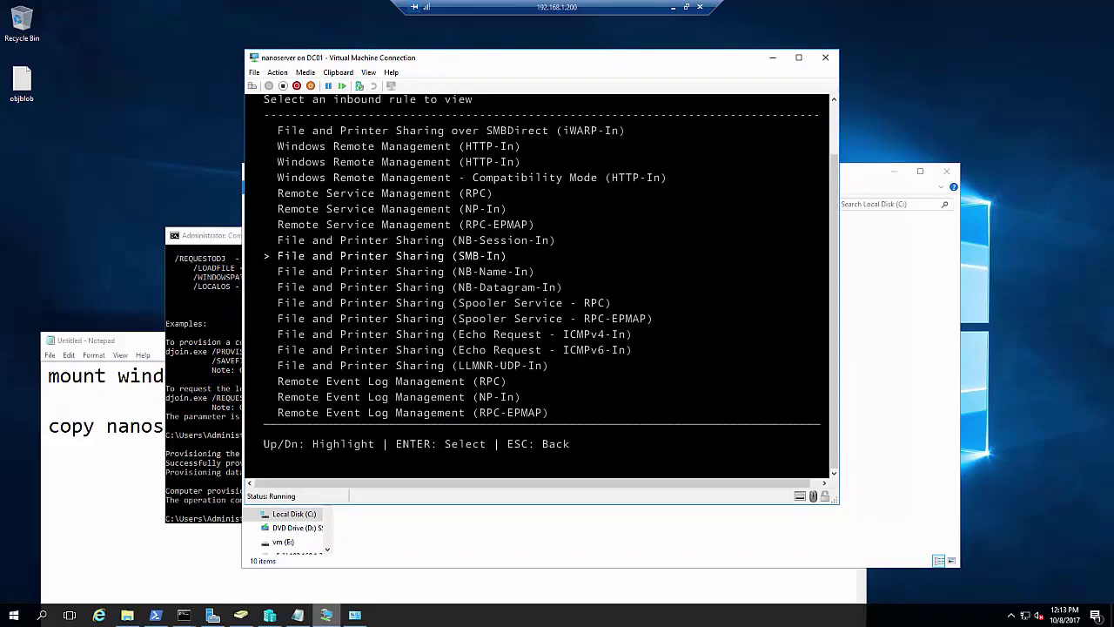
key("Return")
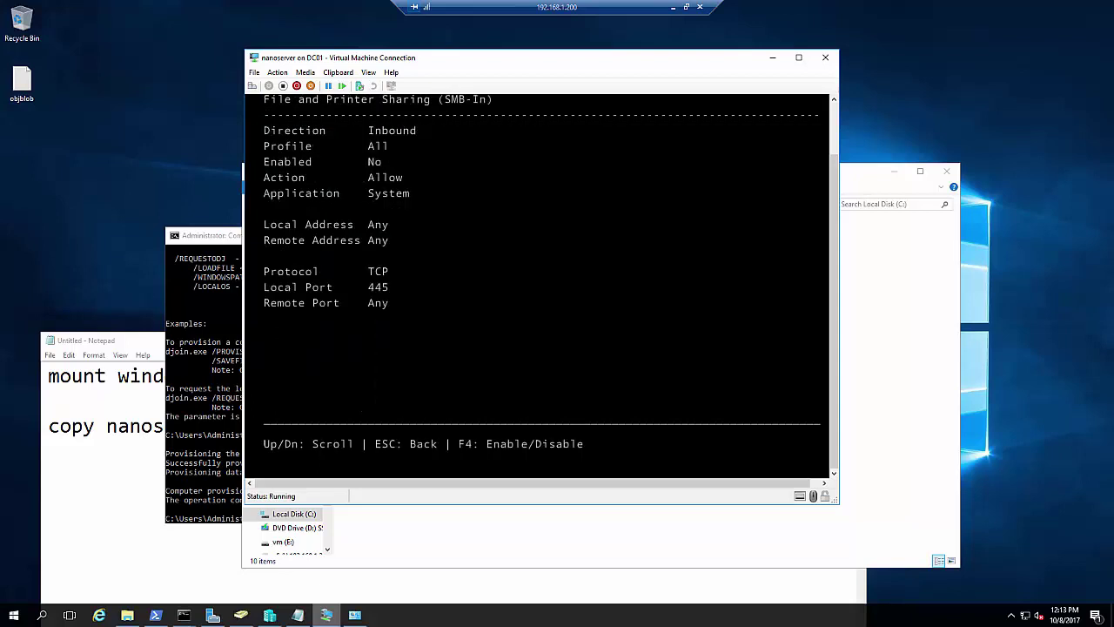
key("F4")
key("F4")
key("F4")
key("Escape")
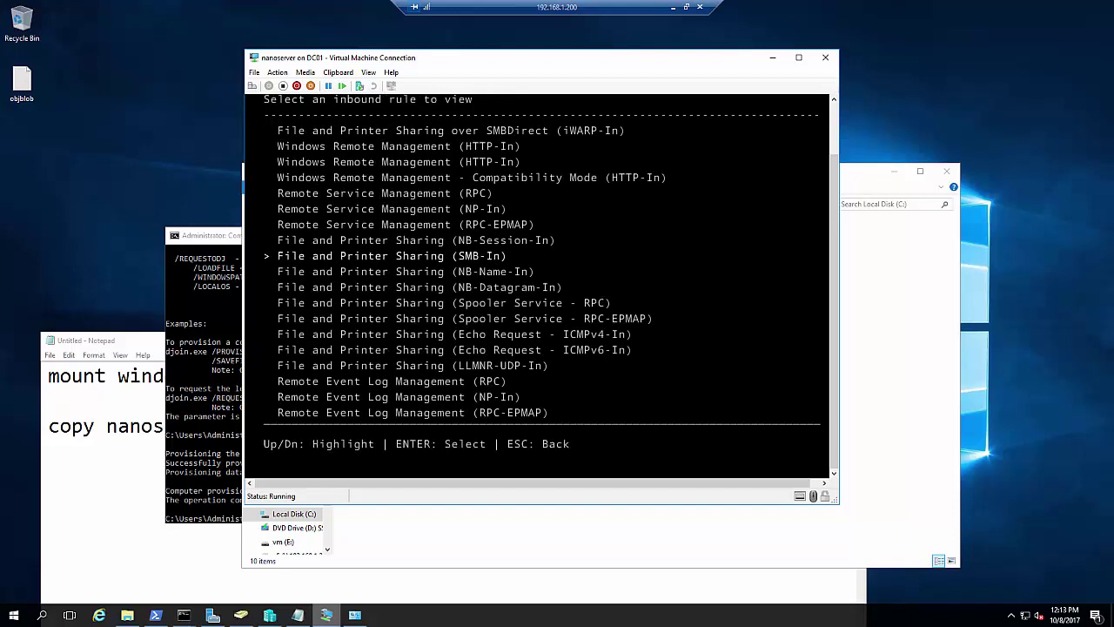
key("Escape")
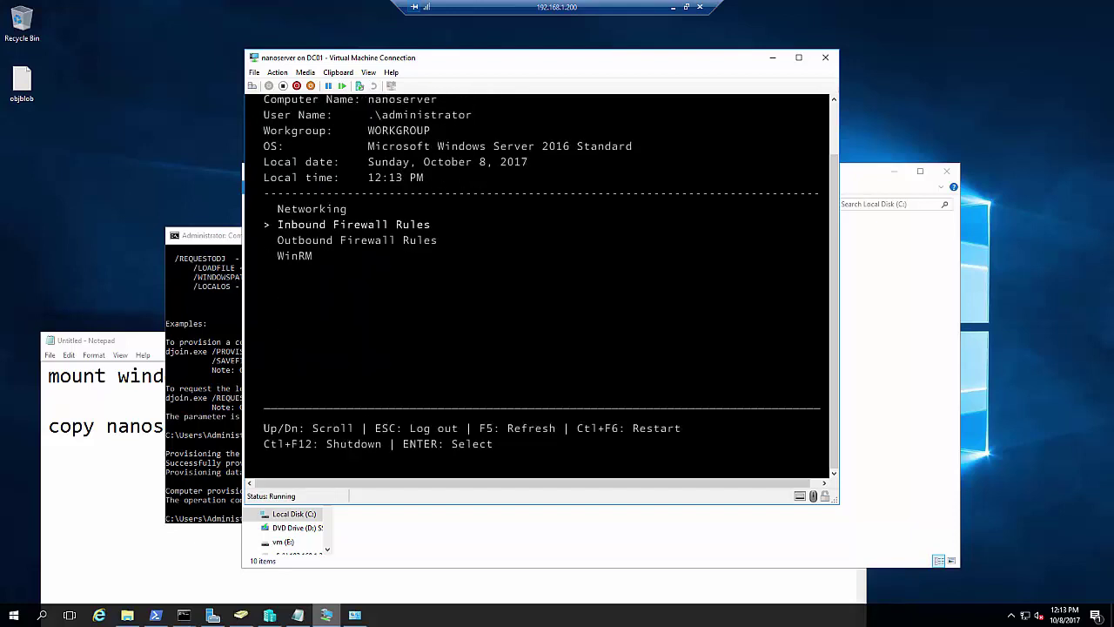
Enable the File and Printer Sharing (SMB-Out) outbound rule and log out of the console
key("Down")
key("Return")
key("Down")
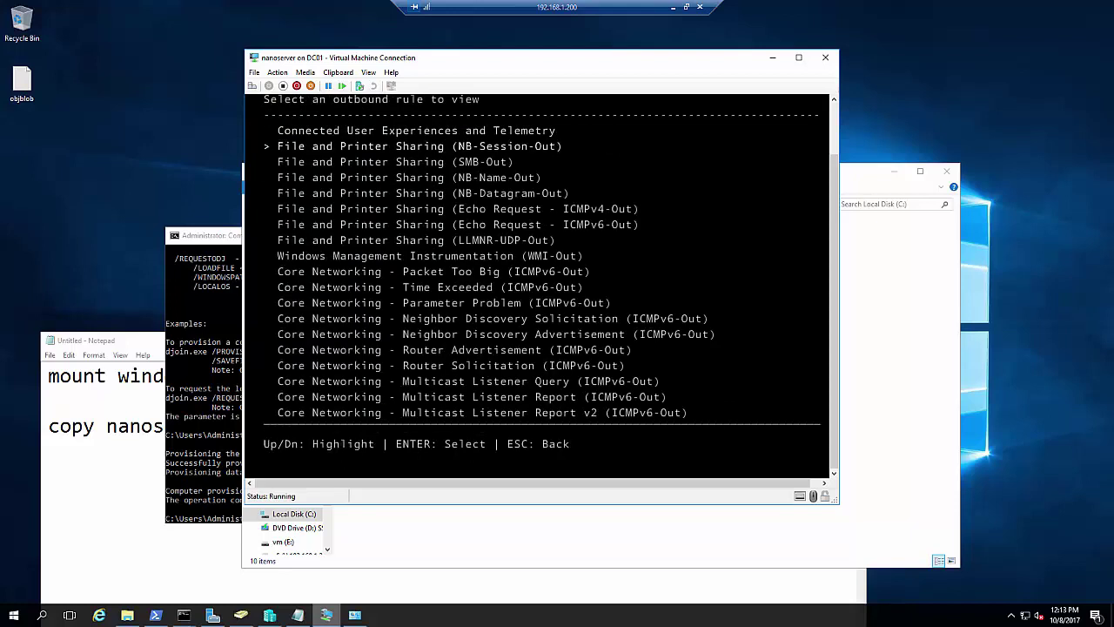
key("Down")
key("Down")
key("Up")
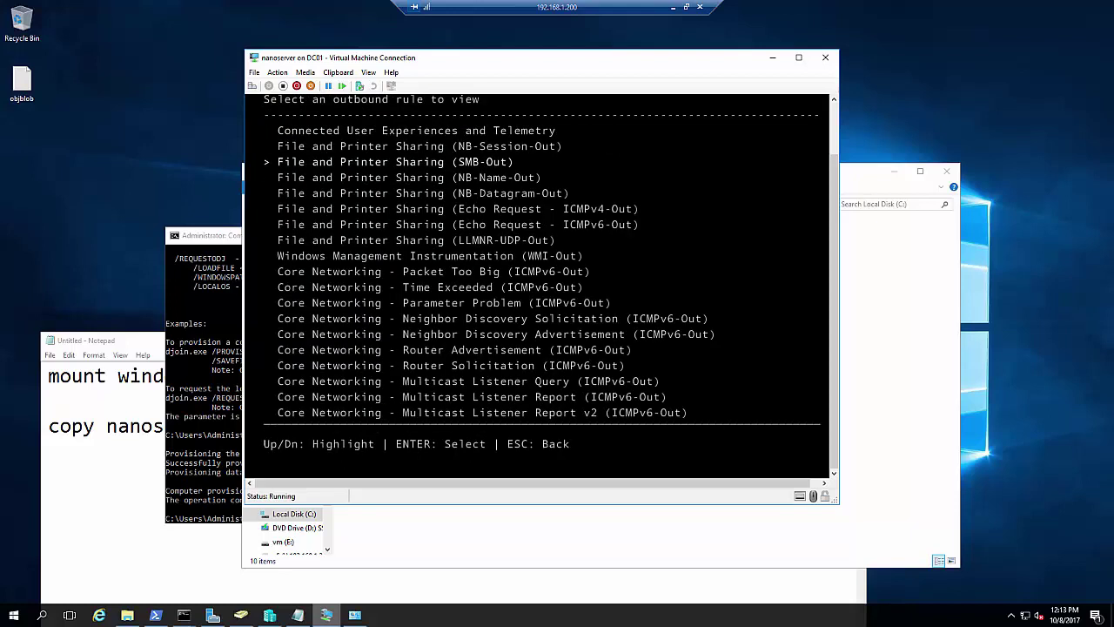
key("Return")
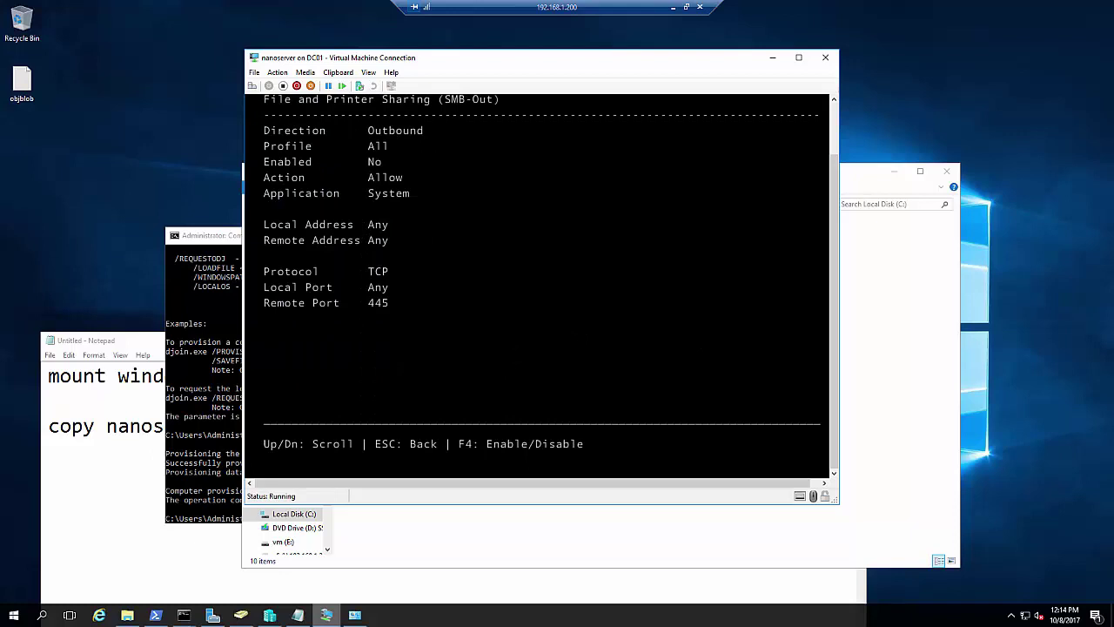
key("F4")
key("Escape")
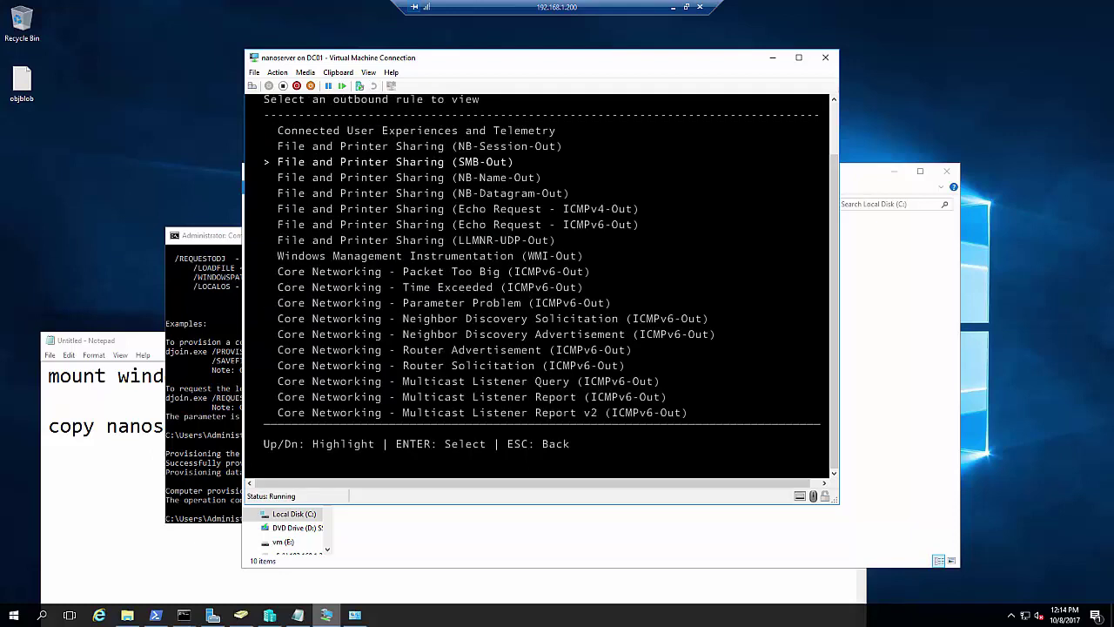
key("Down")
key("Down")
key("Down")
key("Down")
key("Down")
key("Down")
key("Down")
key("Down")
key("Down")
key("Down")
key("Down")
key("Down")
key("Down")
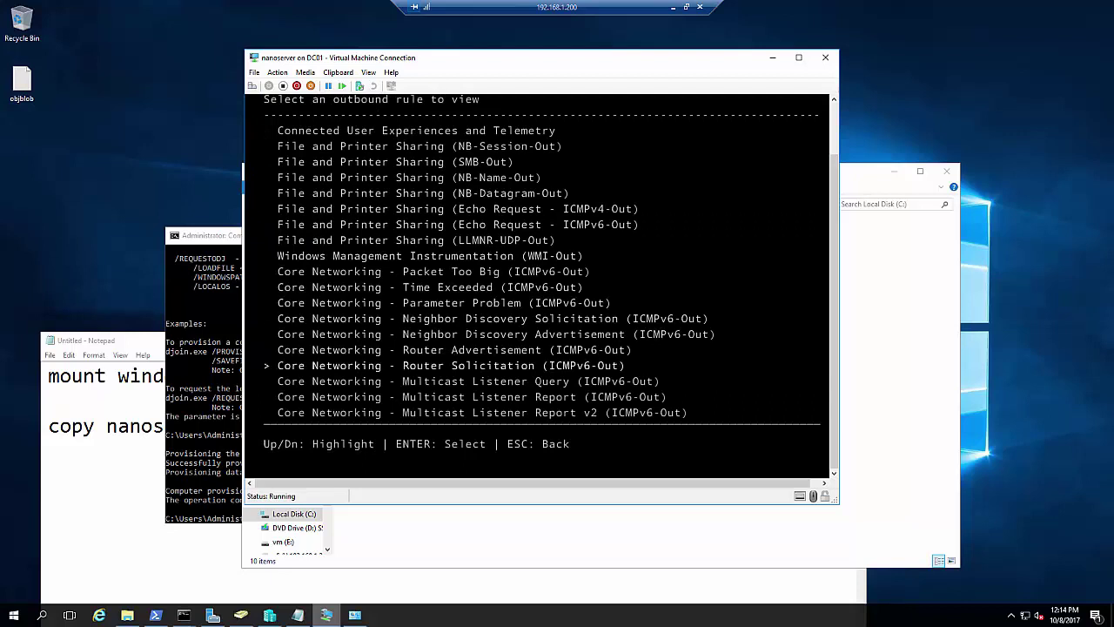
key("Down")
key("Up")
key("Up")
key("Up")
key("Up")
key("Up")
key("Up")
key("Up")
key("Up")
key("Up")
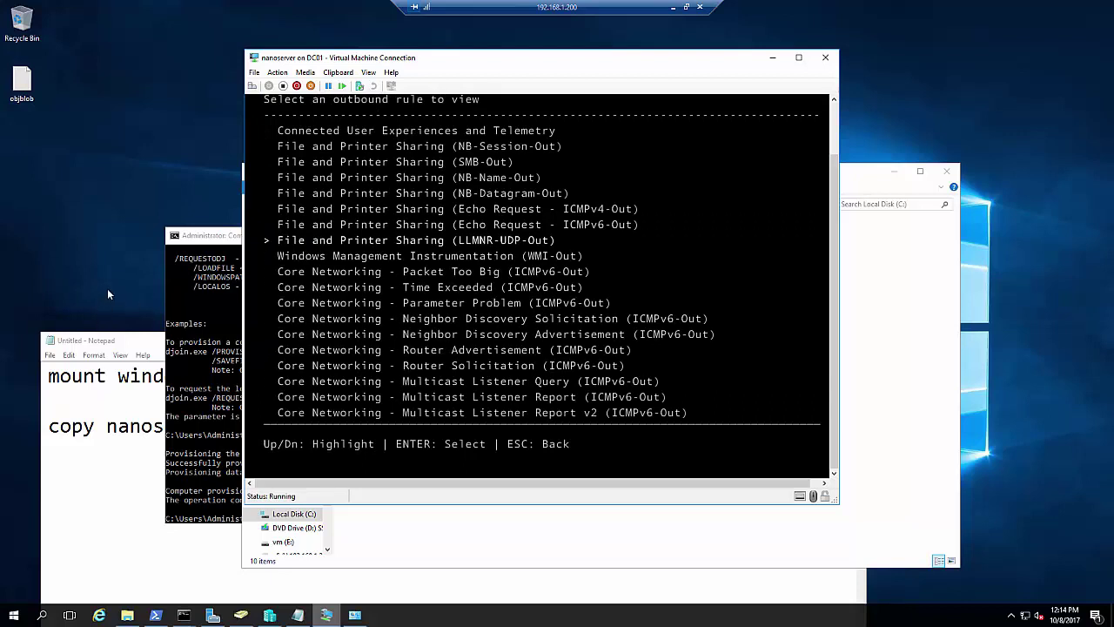
key("Escape")
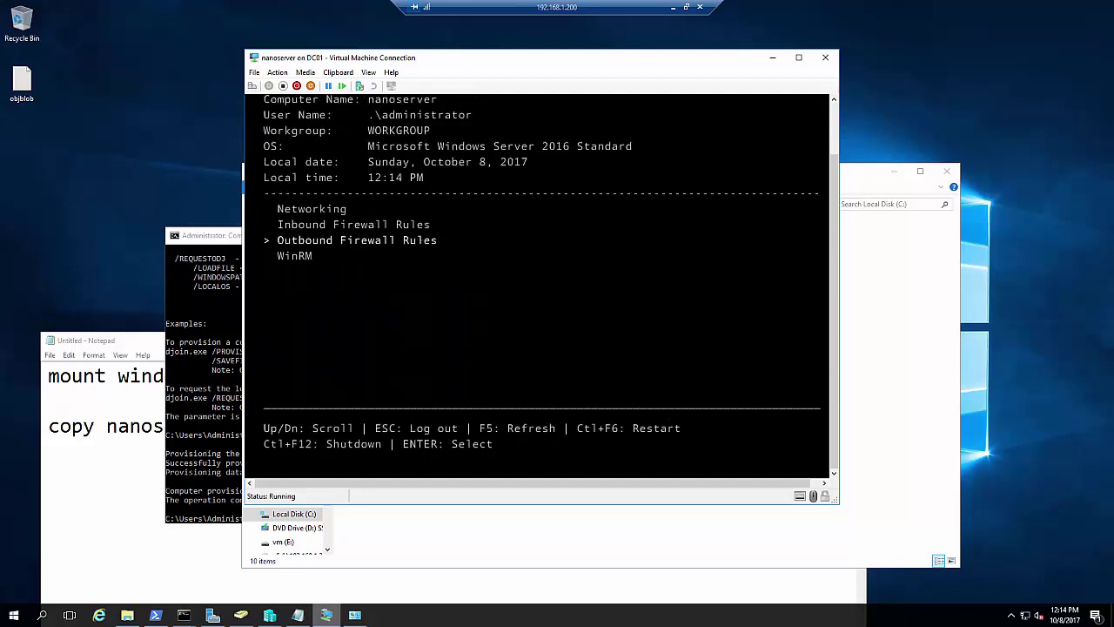
key("Escape")
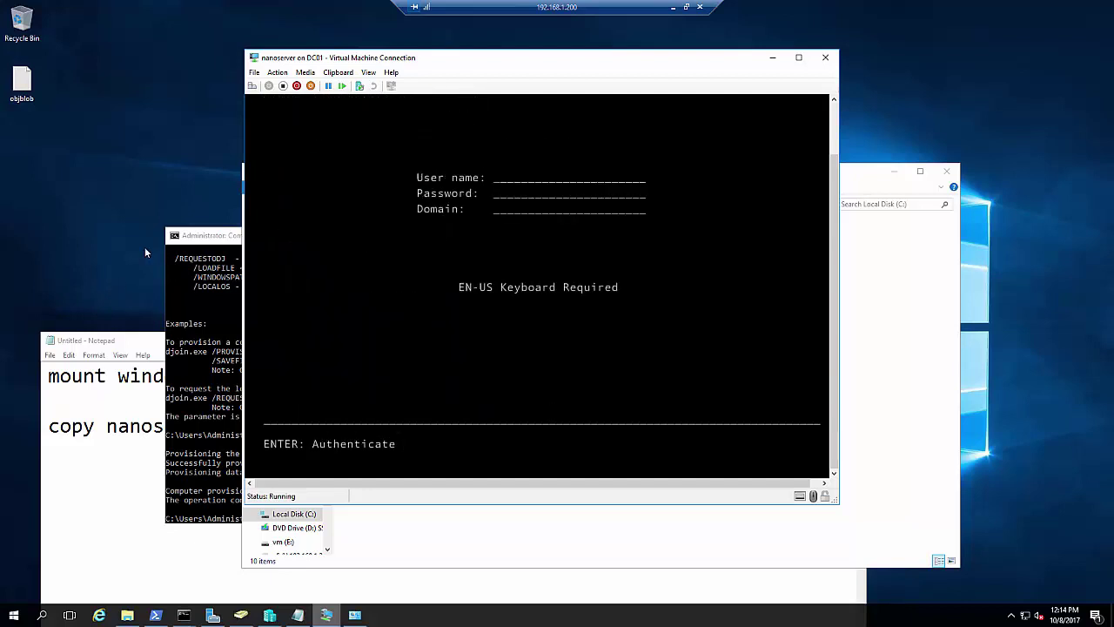
Ping 192.168.1.201 from the Command Prompt to confirm it responds
left_click(146, 253)
left_click(204, 257)
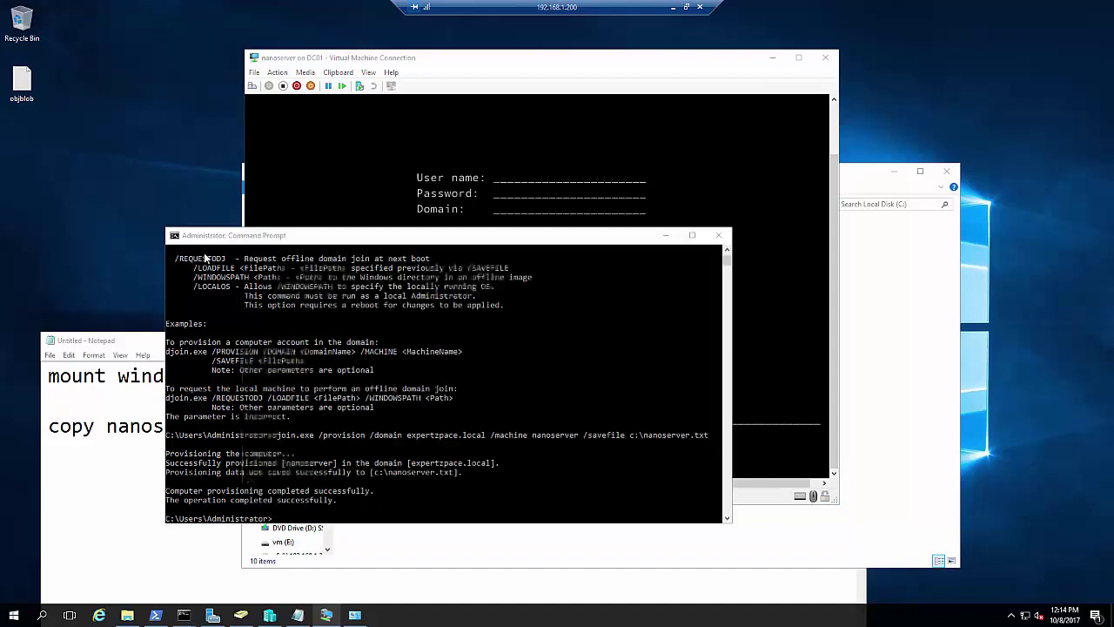
type("ping 192.16")
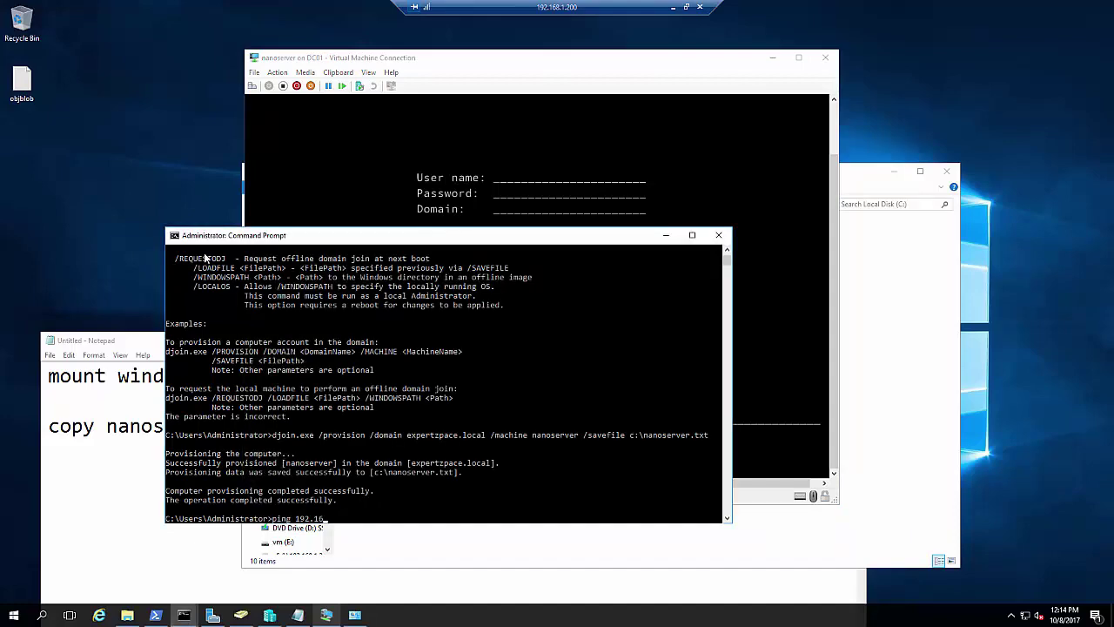
type("8.1.201")
key("Return")
key("ctrl+c")
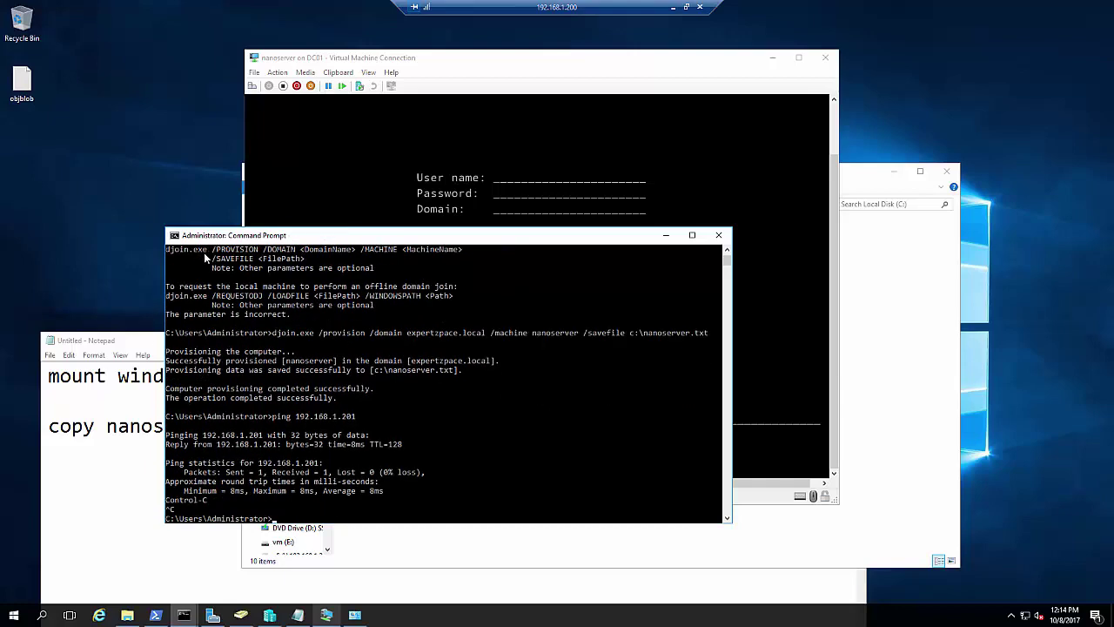
Open the \\192.168.1.201\c$ administrative share in File Explorer
key("super+r")
type("\\")
type("92.1")
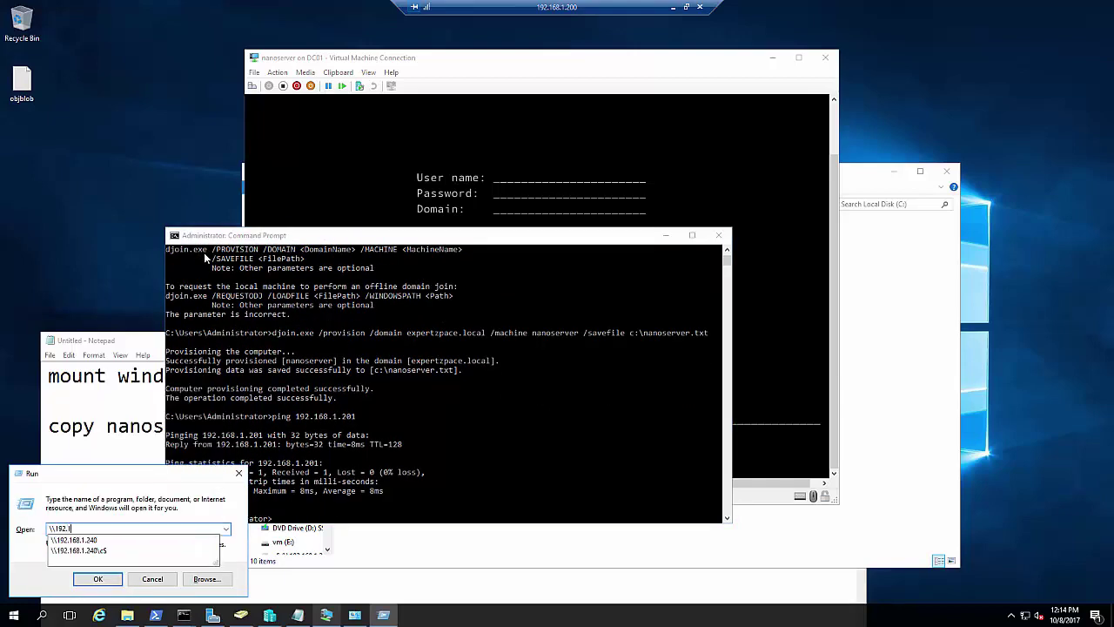
type("68.1.201\\c")
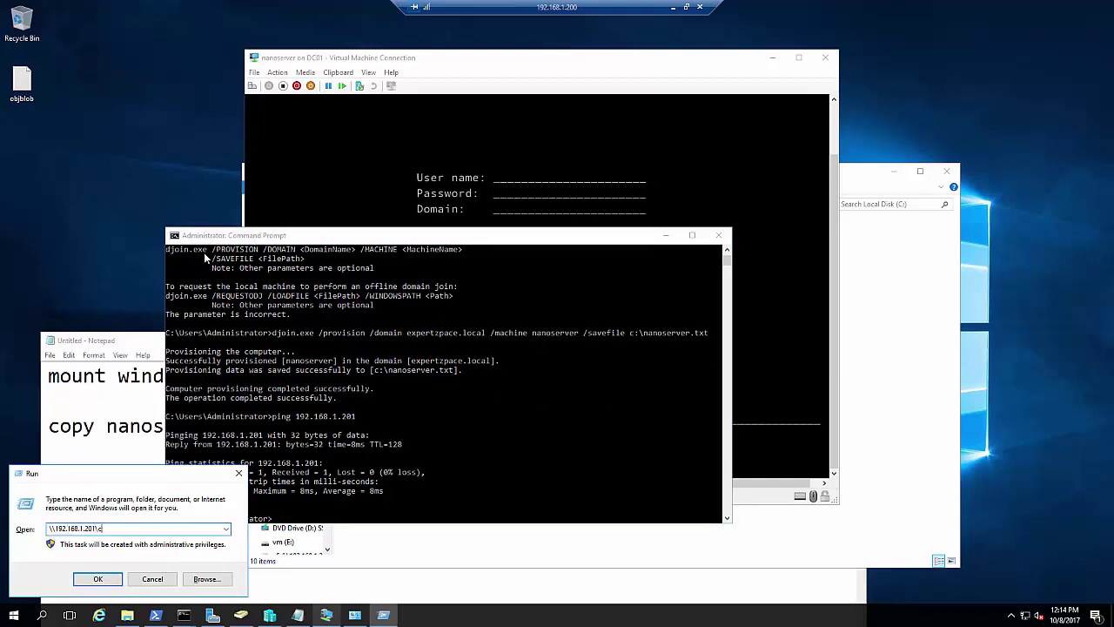
type("$")
key("Return")
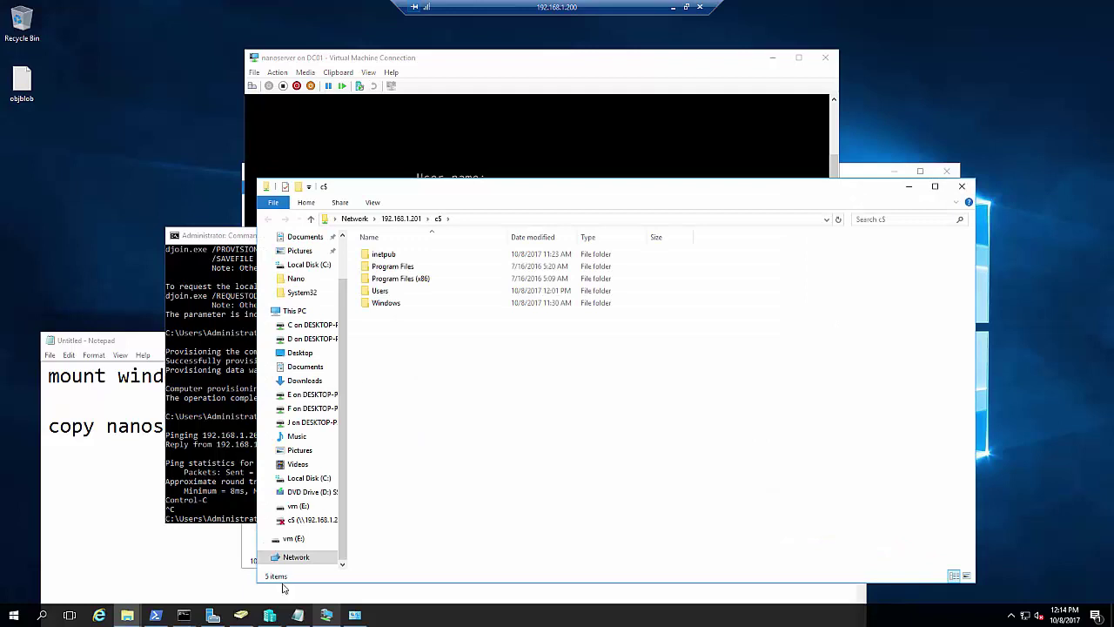
left_click_drag(509, 194, 300, 196)
Copy nanoserver.txt from Local Disk (C:) and paste it into the c$ share
left_click(877, 349)
left_click(386, 351)
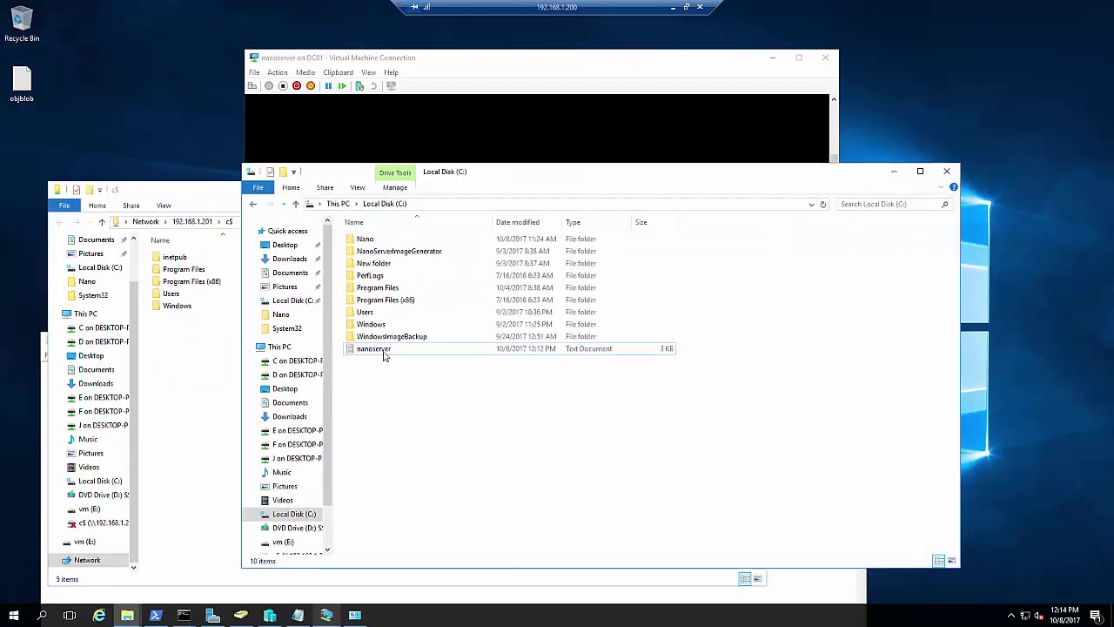
right_click(384, 352)
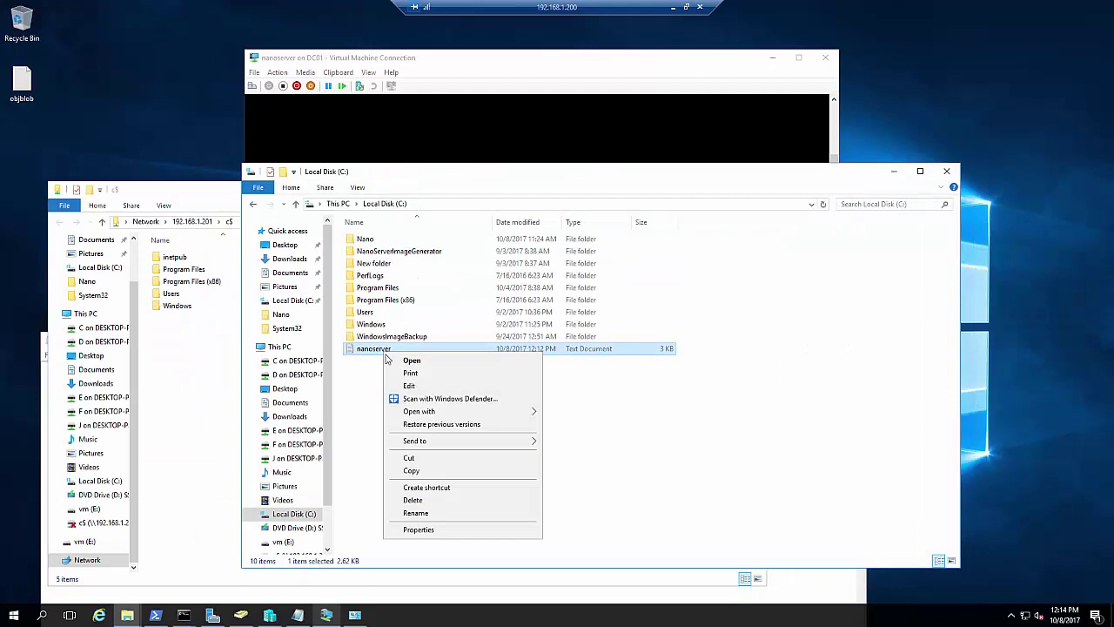
left_click(411, 470)
left_click(204, 355)
right_click(202, 321)
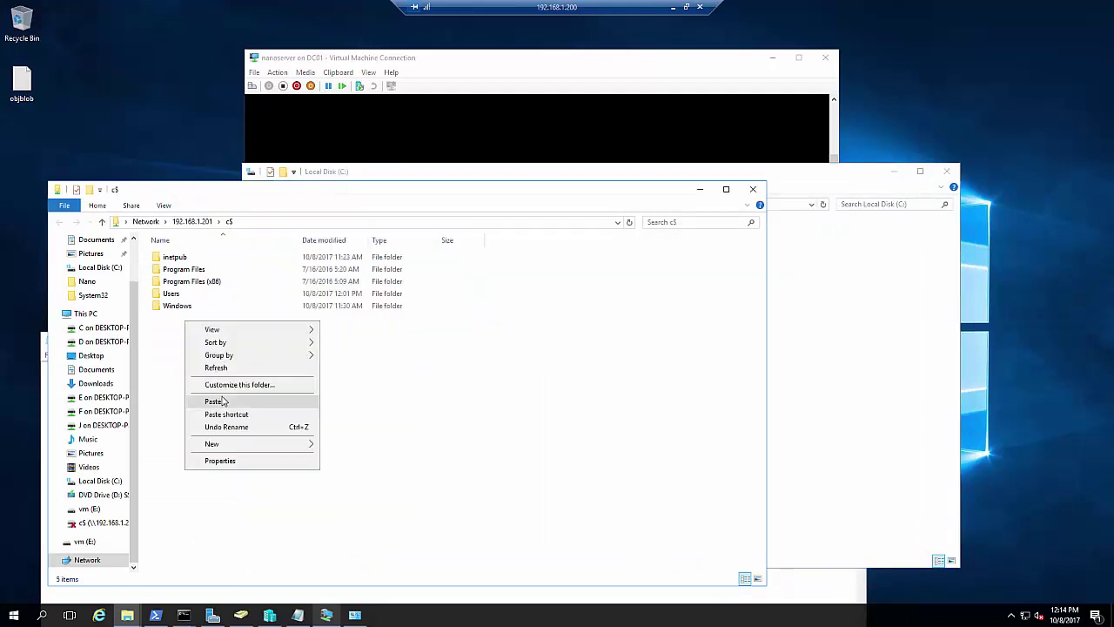
left_click(225, 399)
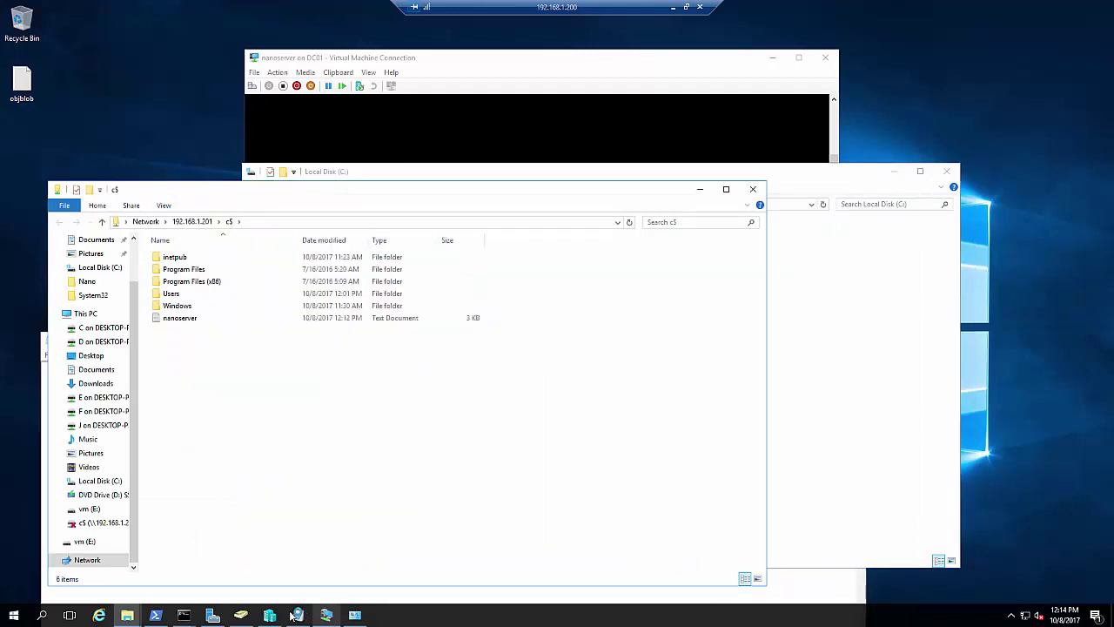
left_click(157, 616)
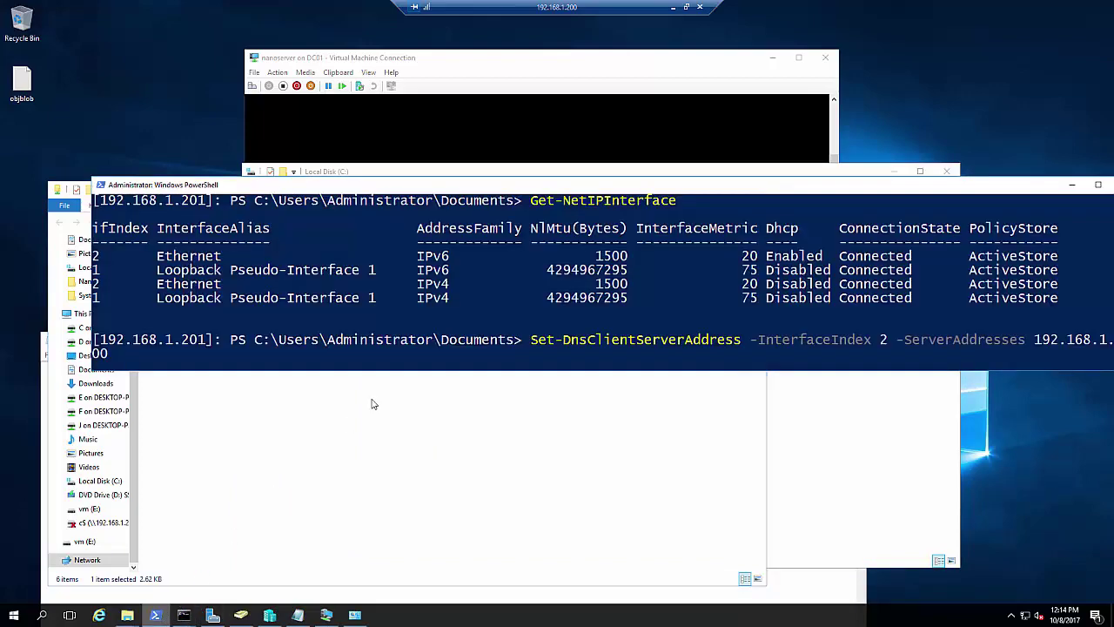
Erase the unfinished DNS command in the remote session, then clear the screen and move to the C:\ root
left_click(404, 366)
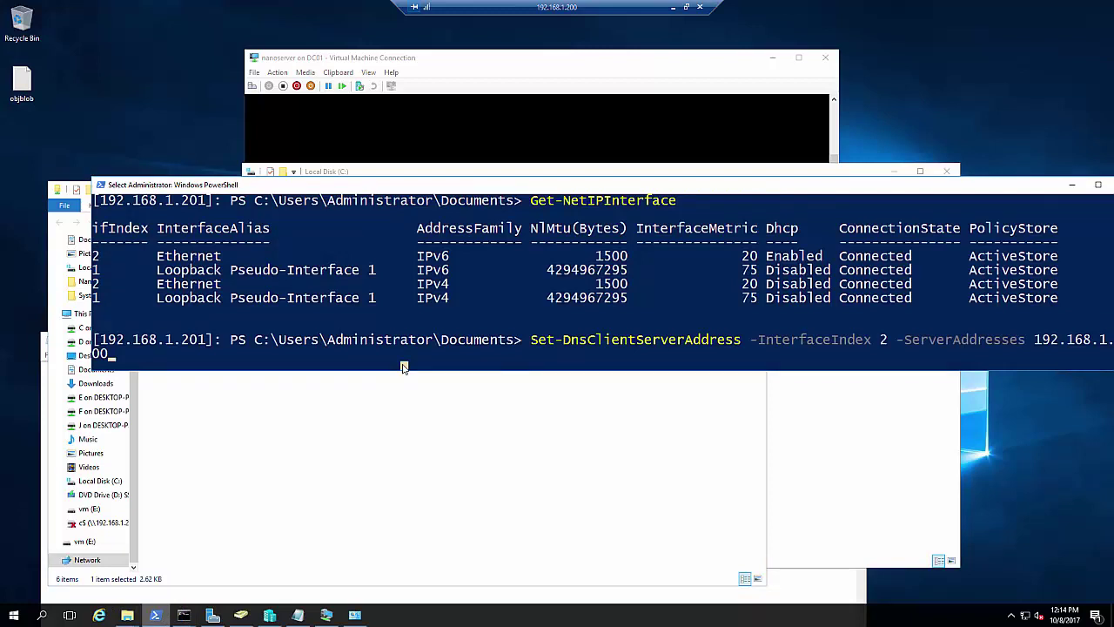
key("BackSpace")
key("BackSpace")
key("BackSpace")
key("BackSpace")
key("BackSpace")
key("BackSpace")
key("BackSpace")
key("BackSpace")
key("BackSpace")
key("BackSpace")
key("BackSpace")
key("BackSpace")
key("BackSpace")
key("BackSpace")
key("BackSpace")
key("BackSpace")
key("BackSpace")
key("BackSpace")
key("BackSpace")
key("BackSpace")
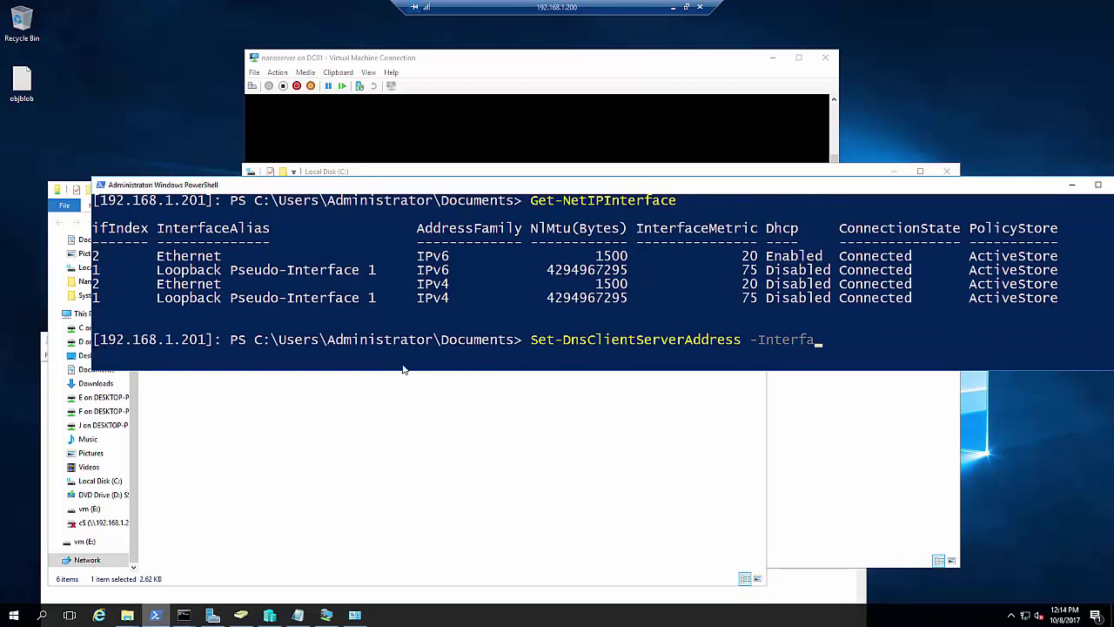
key("BackSpace")
key("BackSpace")
key("BackSpace")
key("BackSpace")
key("BackSpace")
key("BackSpace")
key("BackSpace")
key("BackSpace")
key("BackSpace")
key("BackSpace")
key("BackSpace")
key("BackSpace")
key("BackSpace")
key("BackSpace")
key("BackSpace")
key("BackSpace")
key("BackSpace")
key("BackSpace")
key("BackSpace")
key("BackSpace")
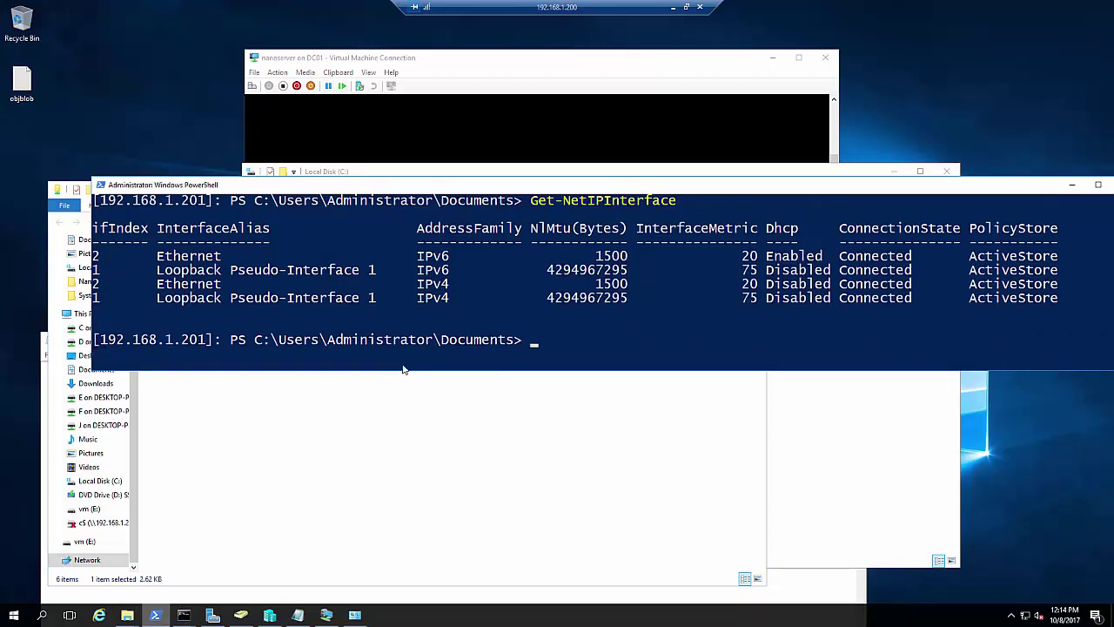
type("cls")
key("Return")
type("c")
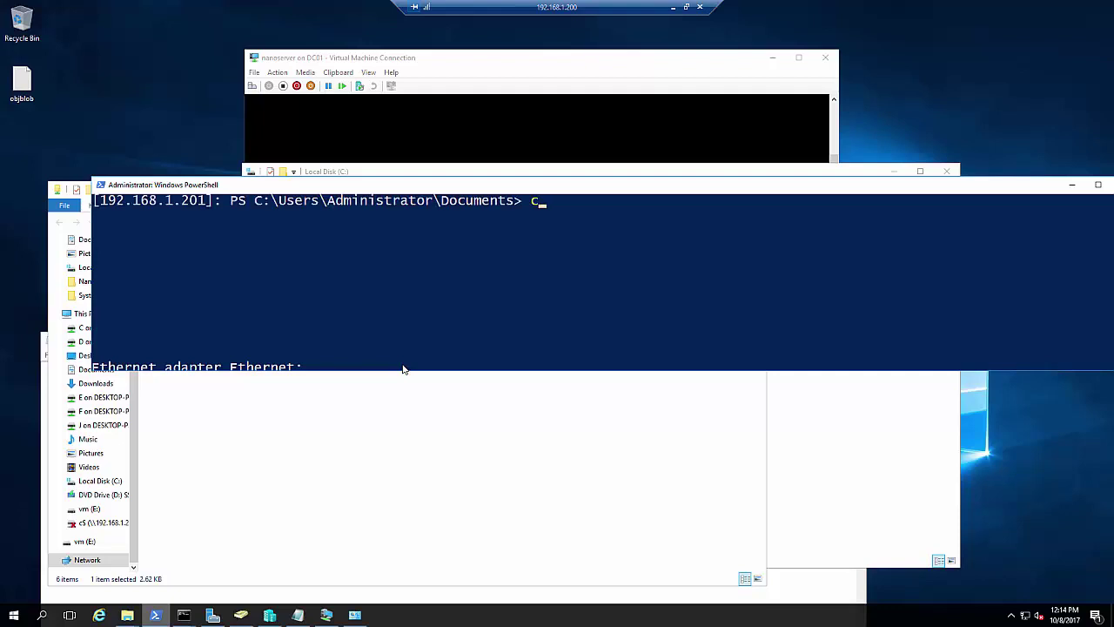
key("Return")
type("cd")
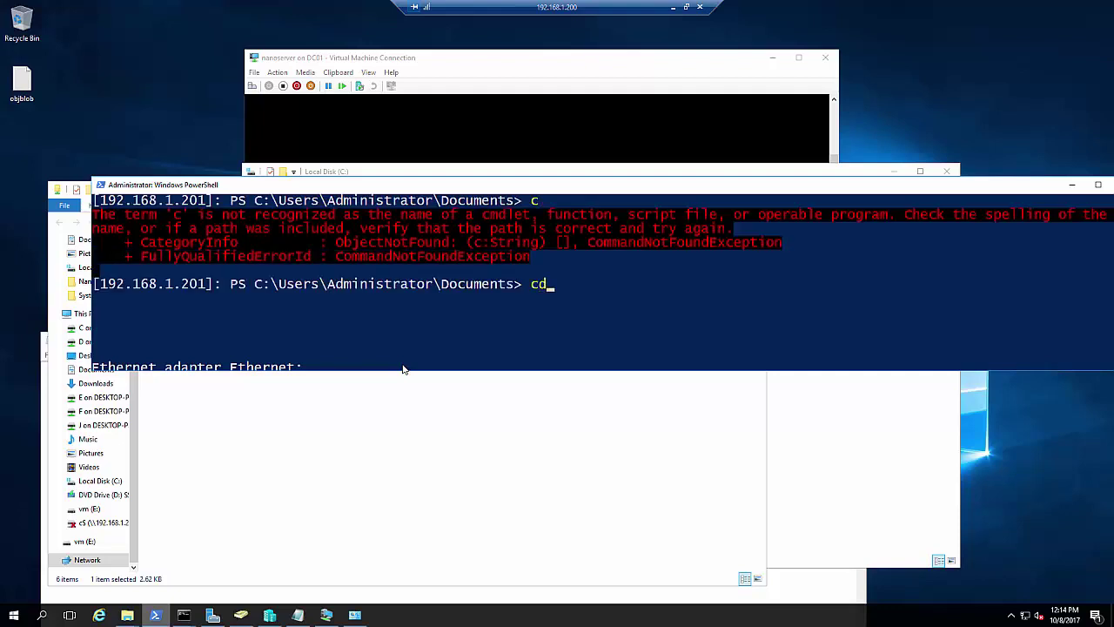
type("\\")
key("Return")
key("Return")
key("Return")
key("Return")
type("cls")
key("Return")
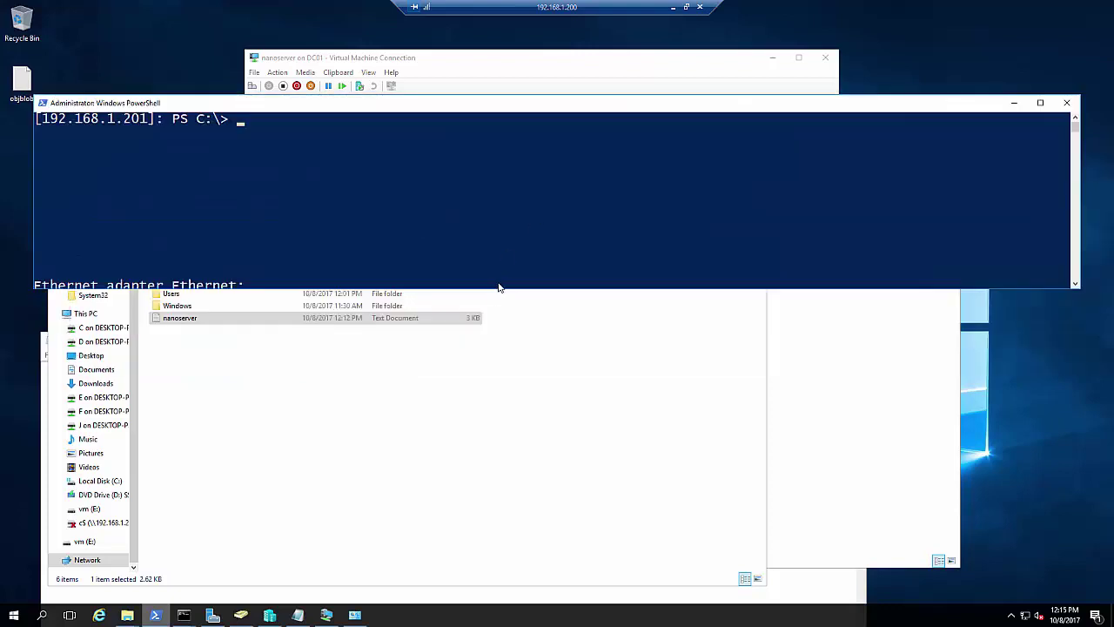
Make the PowerShell window taller and move the Command Prompt with the djoin output below it
left_click_drag(497, 287, 498, 437)
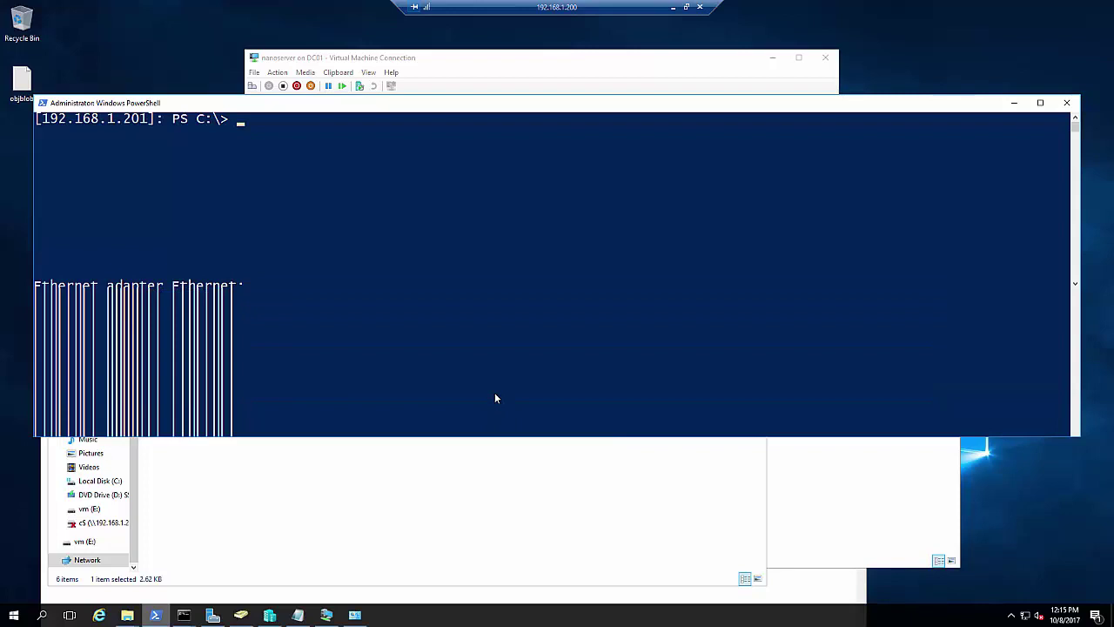
left_click(484, 329)
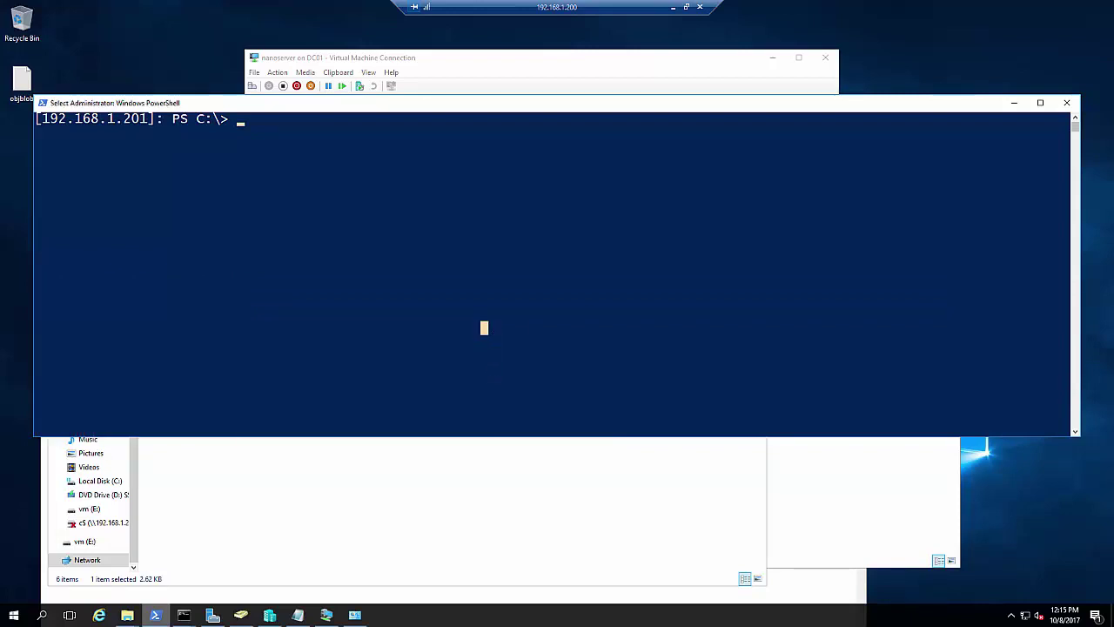
left_click(605, 355)
left_click(185, 612)
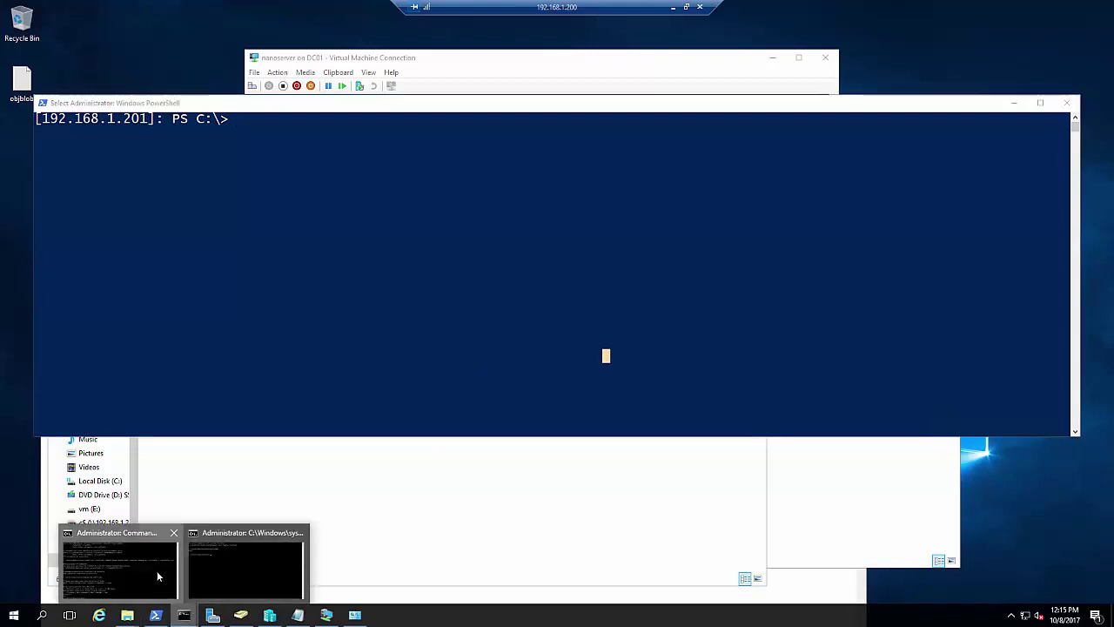
left_click(157, 571)
left_click(349, 444)
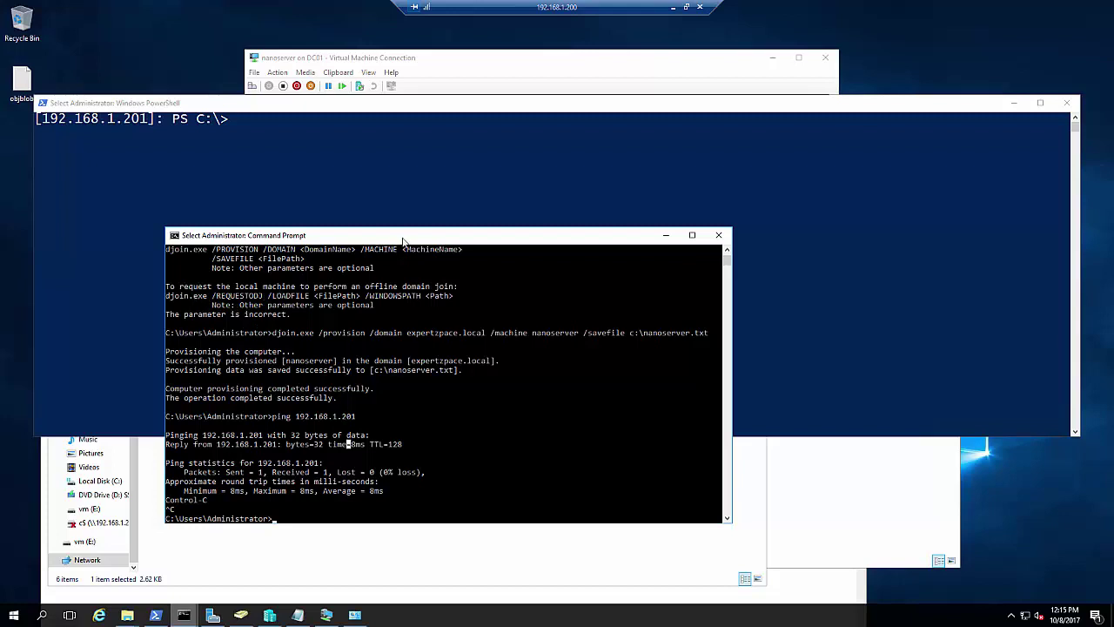
left_click_drag(397, 239, 256, 435)
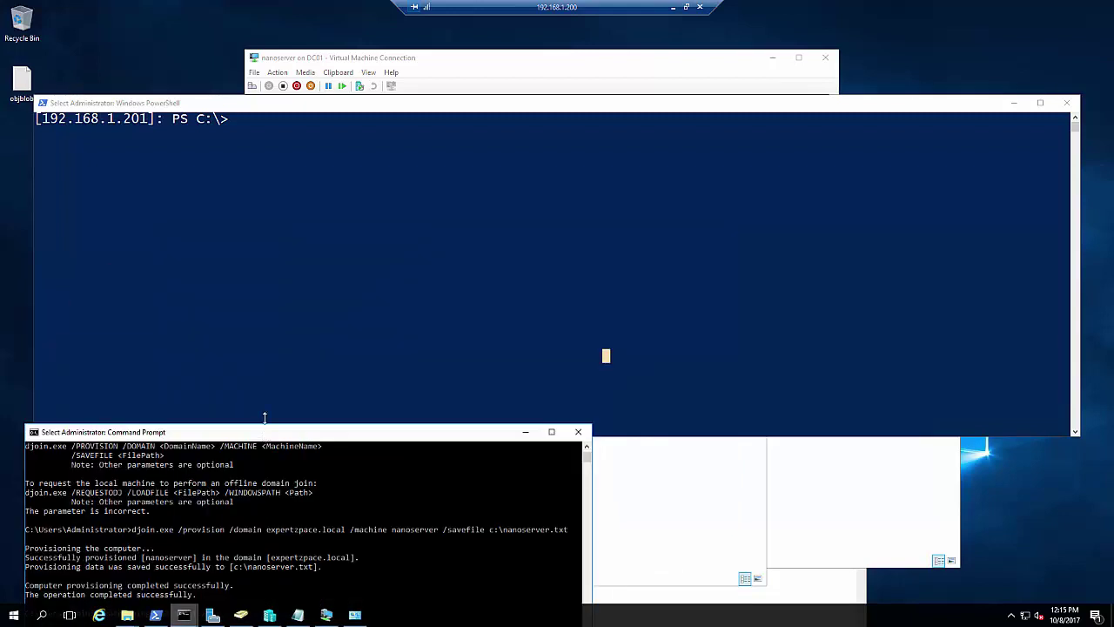
left_click(282, 331)
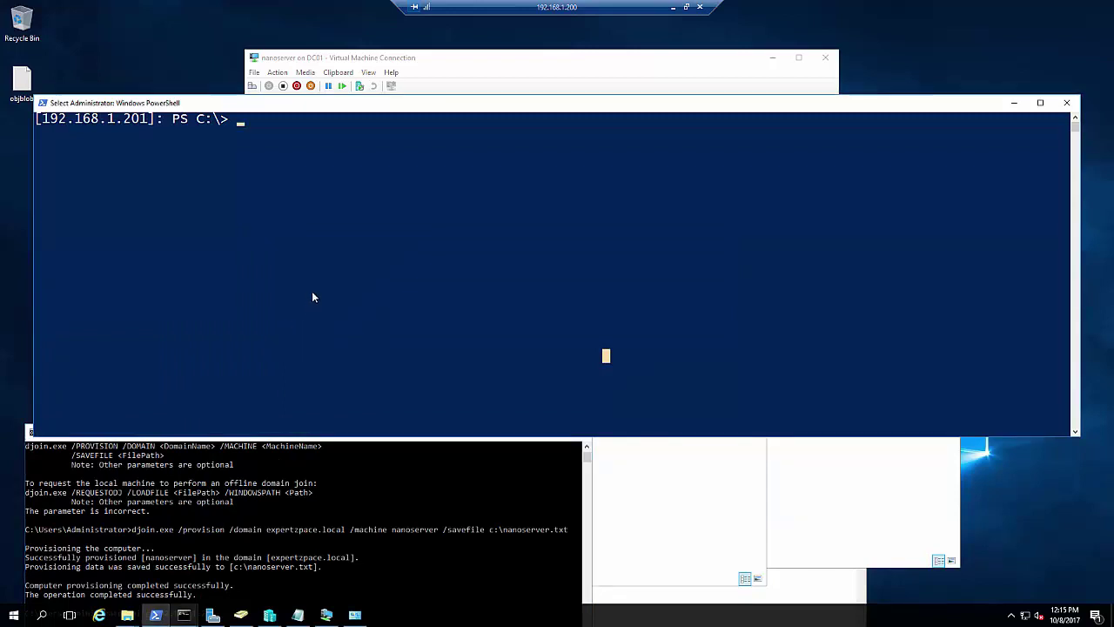
Run djoin /requestodj /loadfile C:\nanoserver.txt /windowspath c:\windows /localos on the Nano Server
type("djoin")
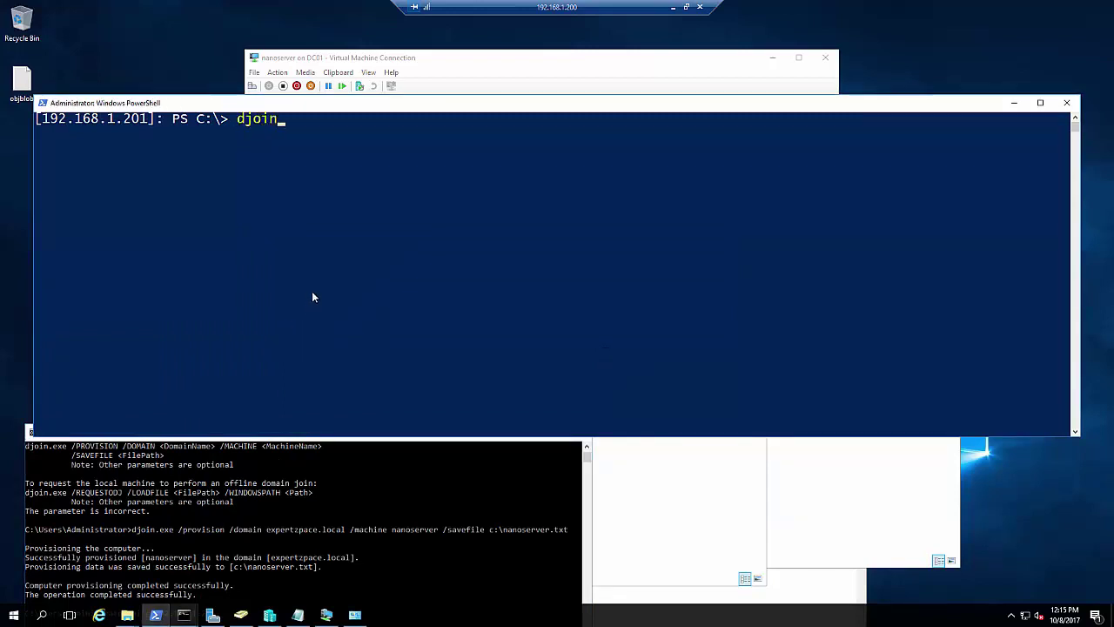
type(" /requesto")
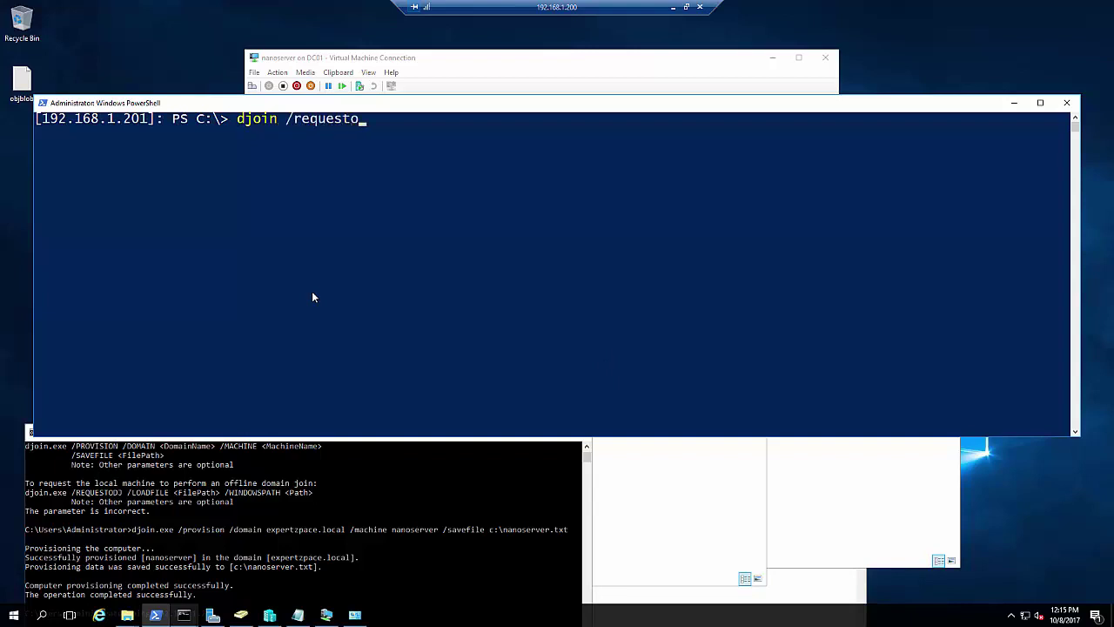
type("dj /loadfile ")
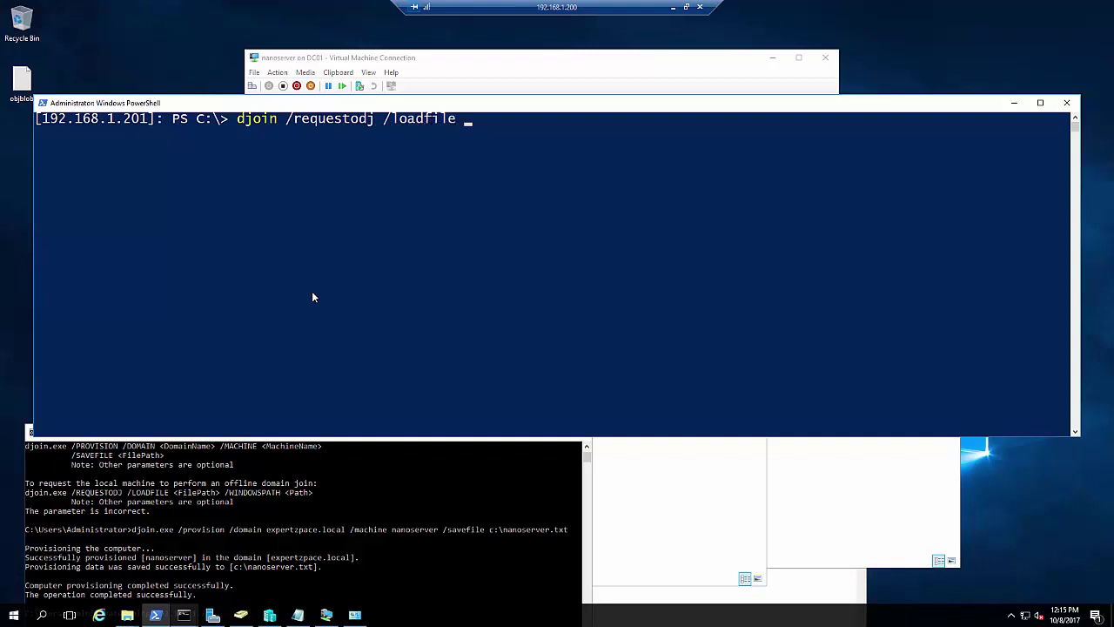
type("c:\\n")
key("Tab")
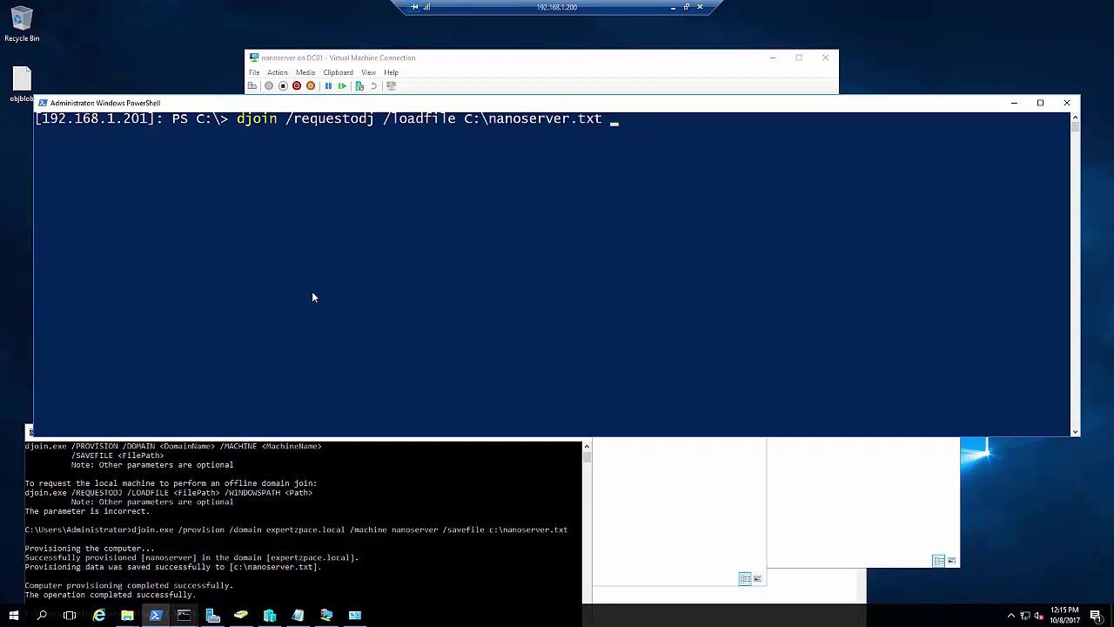
type("/windowspath ")
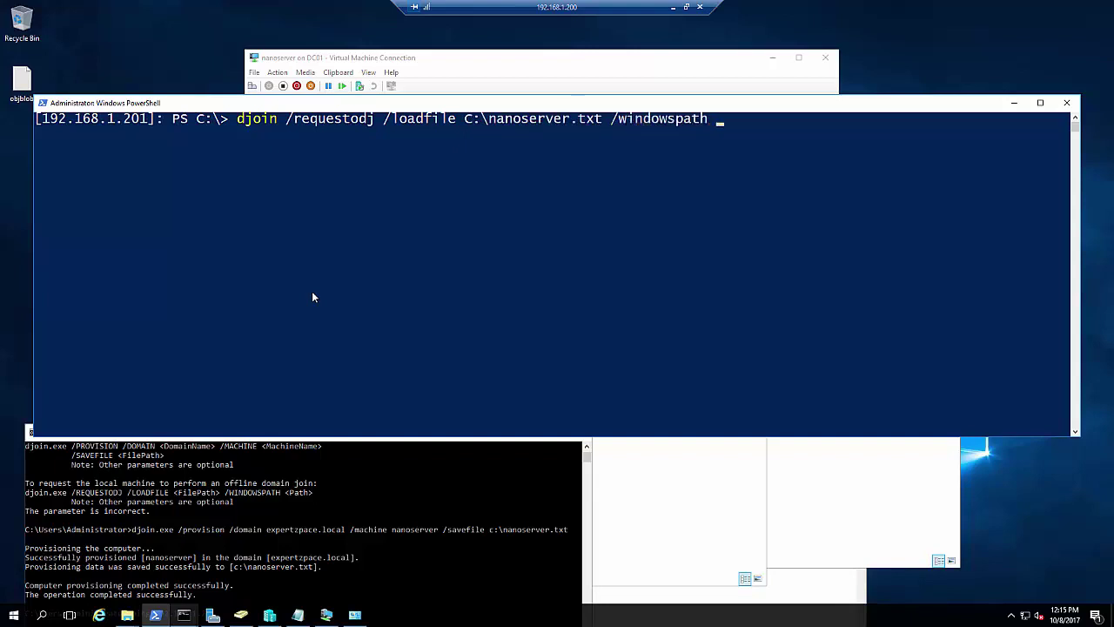
type("c:\\windows /localos")
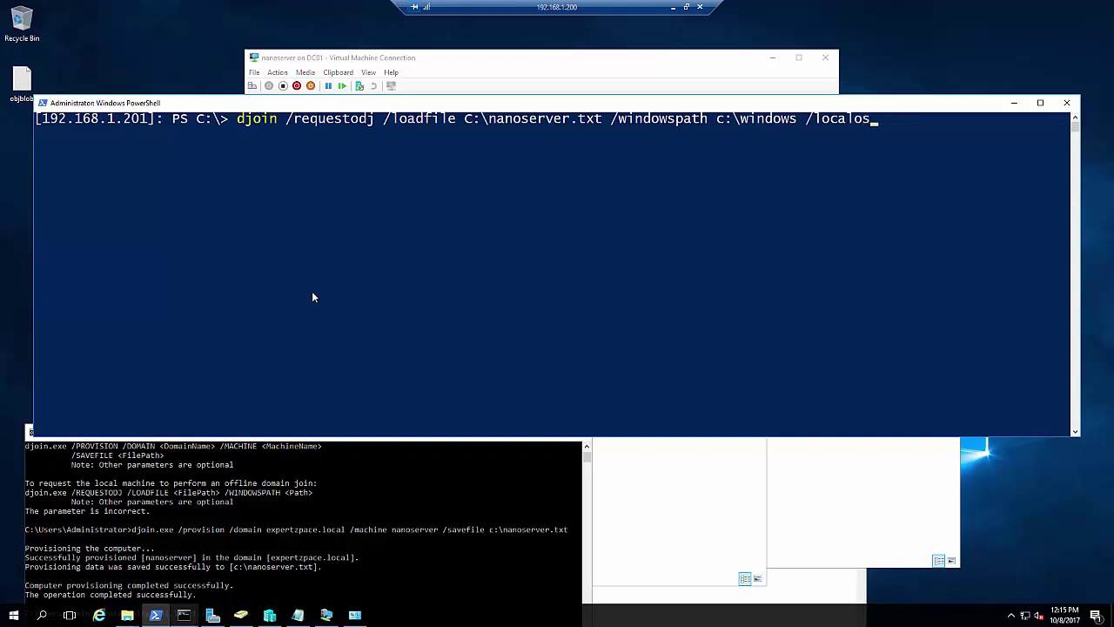
key("Return")
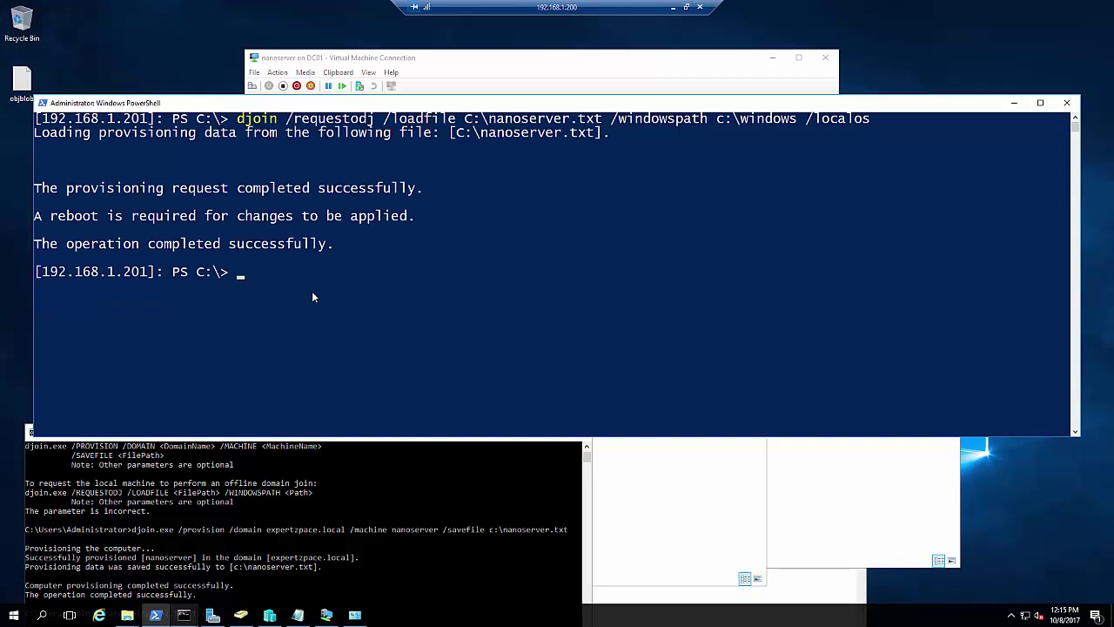
Restart the Nano Server with Restart-Computer and bring its virtual machine console to the front
type("reboo")
key("BackSpace")
key("BackSpace")
key("BackSpace")
key("BackSpace")
type("esto")
key("BackSpace")
type("art-c")
key("Tab")
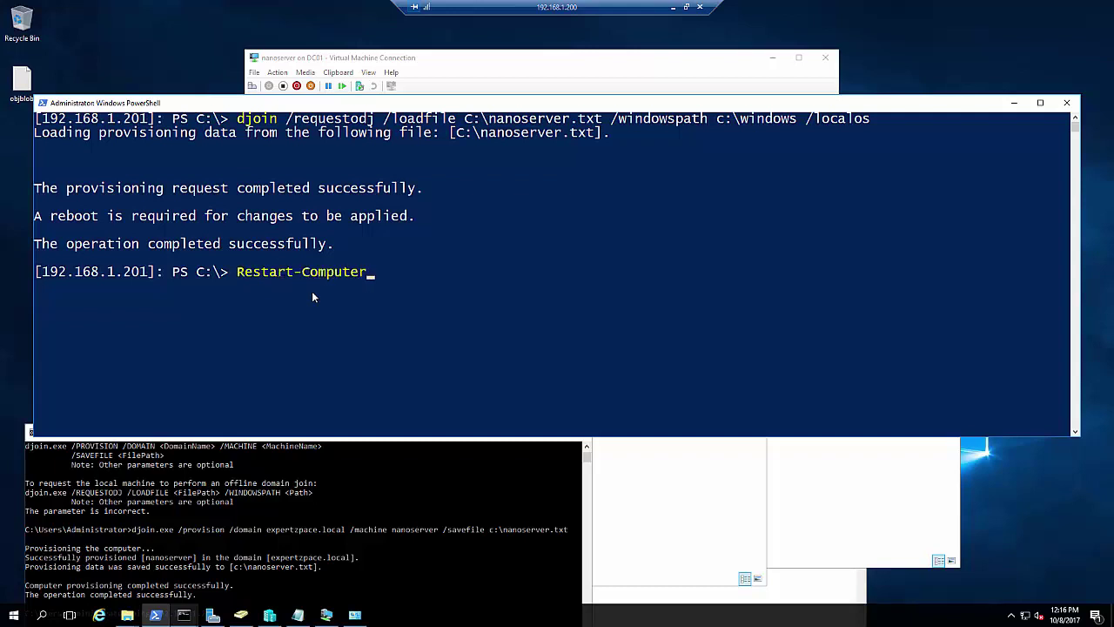
key("Return")
left_click(331, 614)
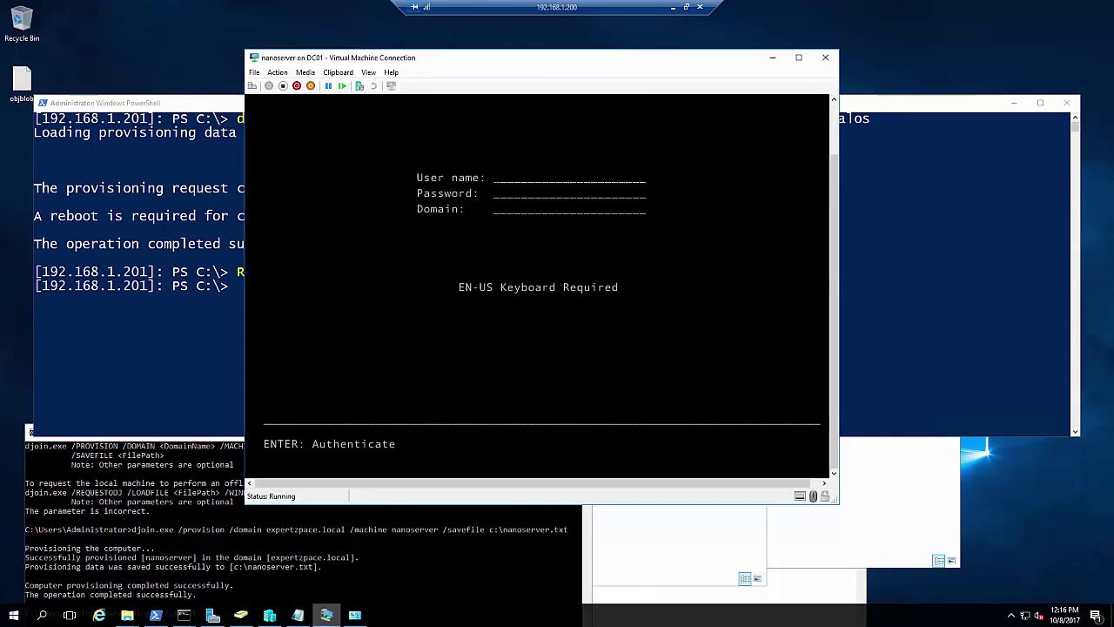
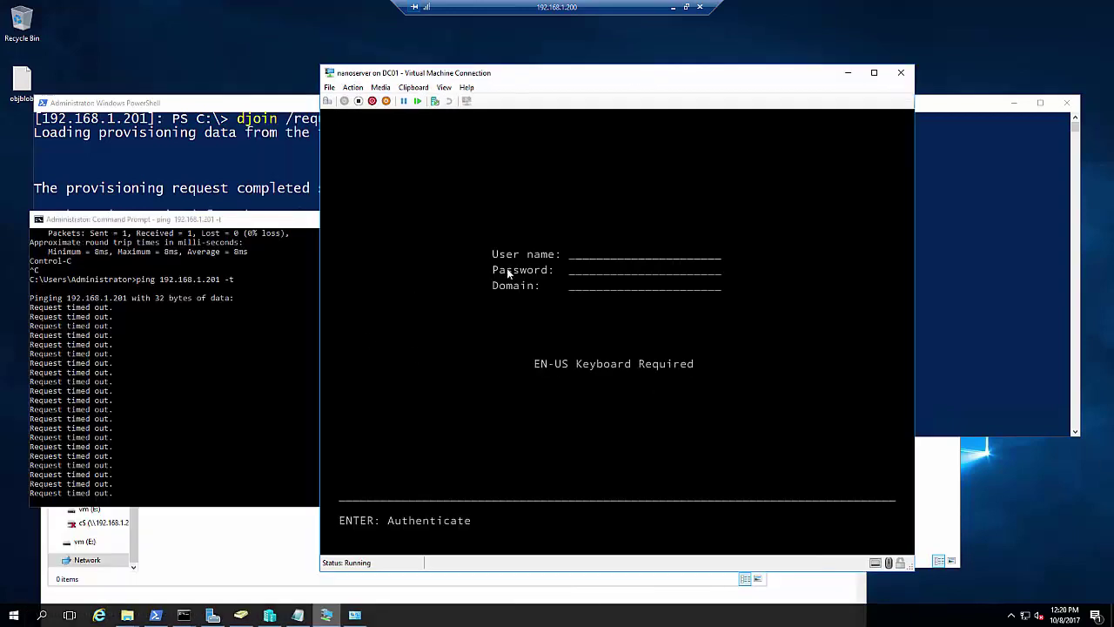
Enter user administrator, the password and domain expertzpace.local at the Nano Server login; reposition the VM window
type("administrator")
key("Tab")
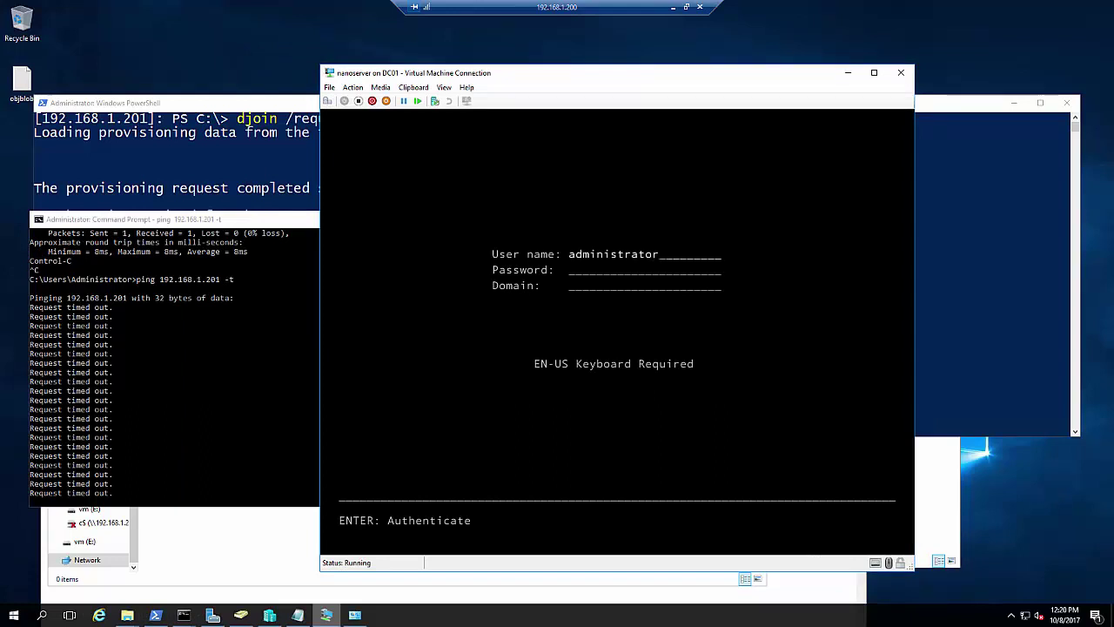
type("***")
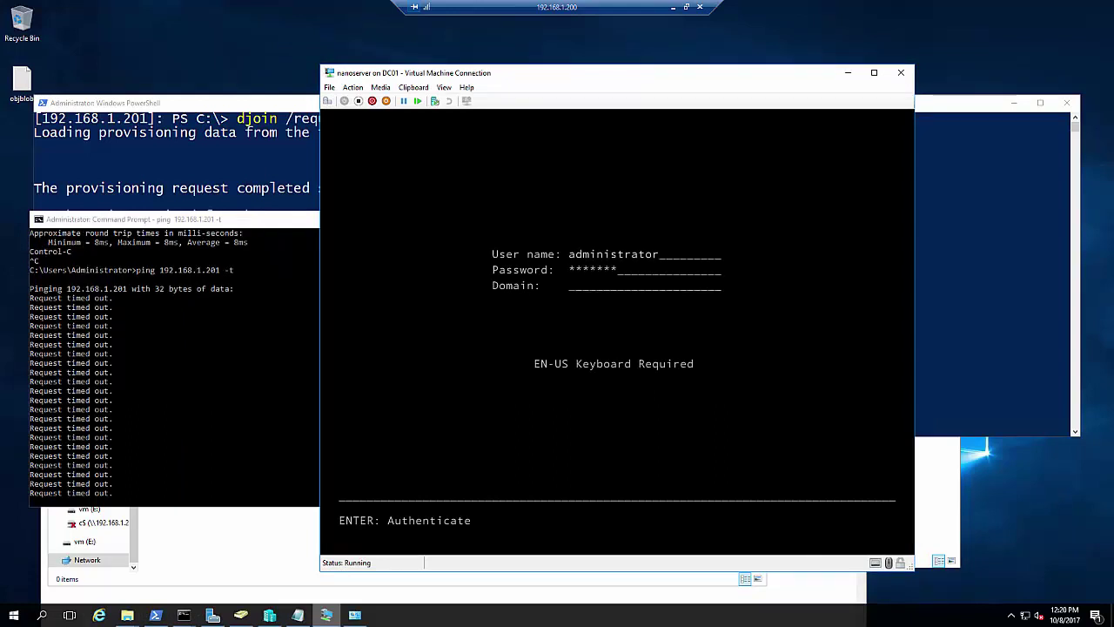
key("Tab")
type("expertzpace.local")
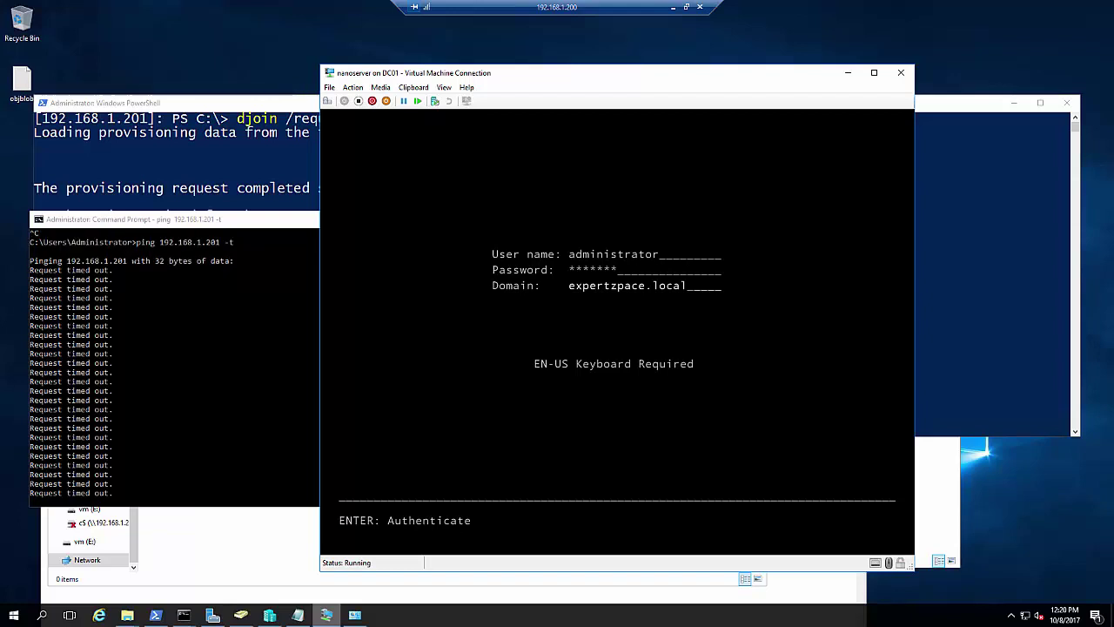
left_click_drag(633, 77, 592, 37)
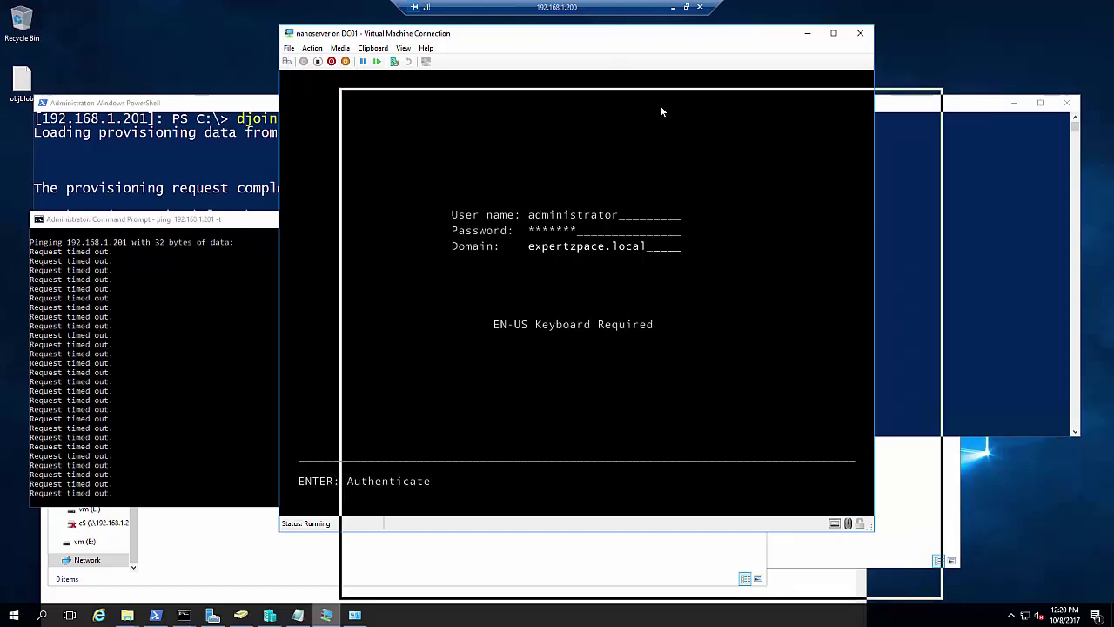
left_click_drag(647, 109, 616, 89)
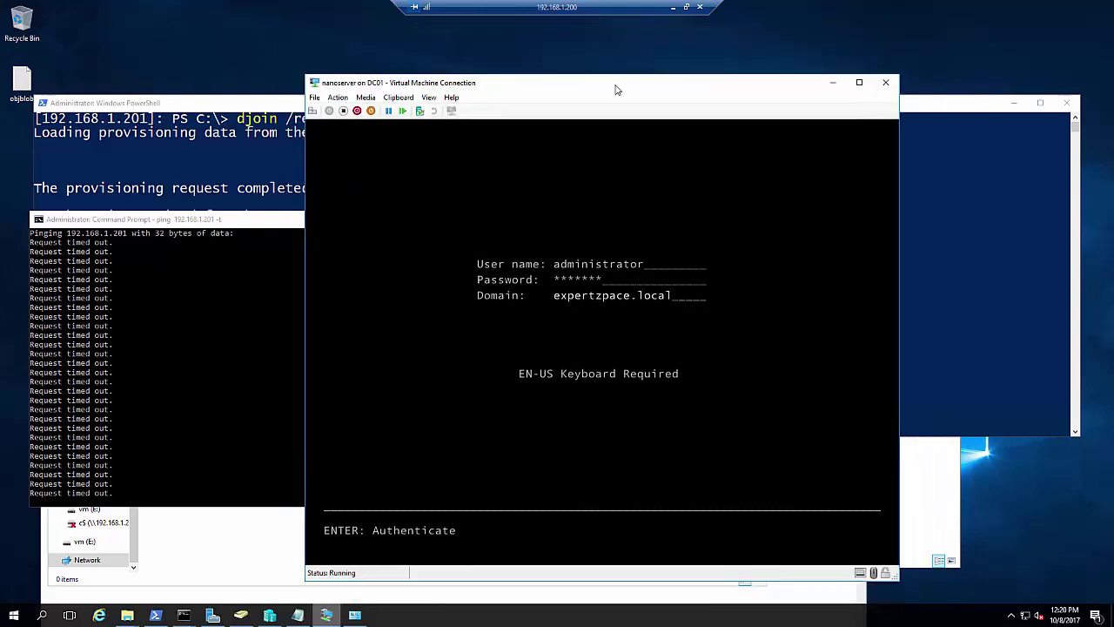
Run ipconfig in the PowerShell console
left_click(914, 268)
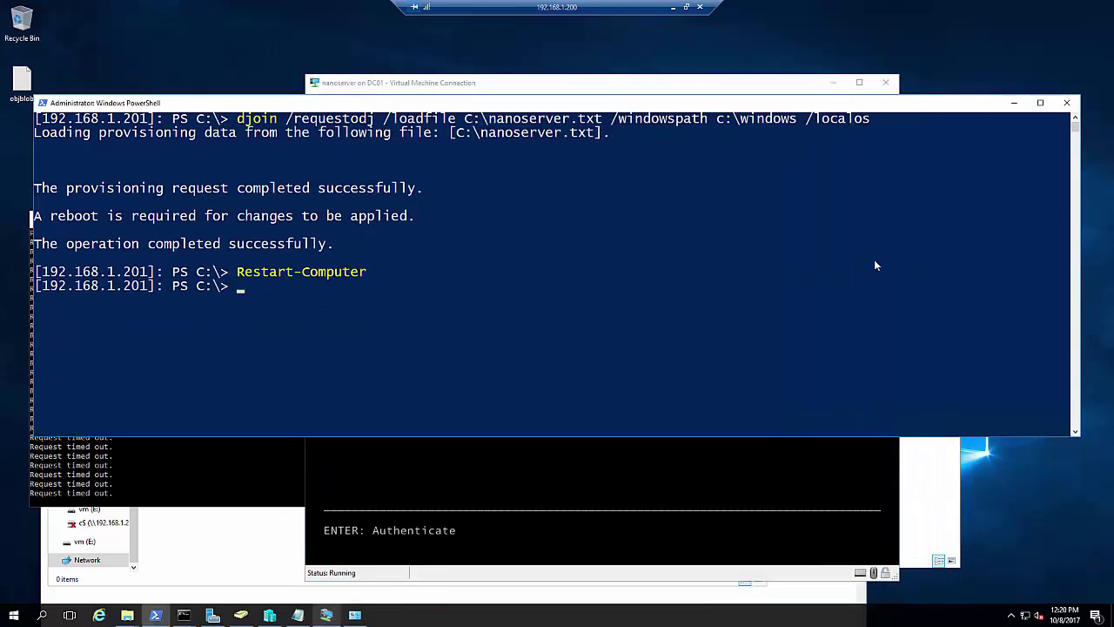
left_click(687, 287)
type("ipconfig")
key("Return")
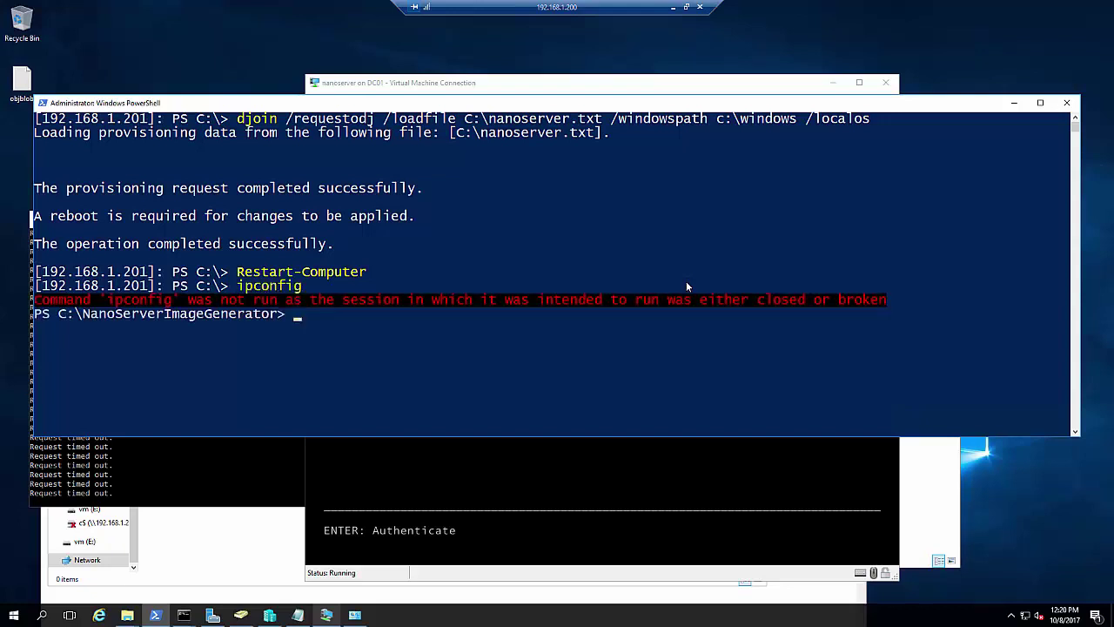
Rerun Enter-PSSession to $ip as administrator, supplying the password in the credential dialog
key("Up")
key("Up")
key("Up")
key("Up")
key("Up")
key("Up")
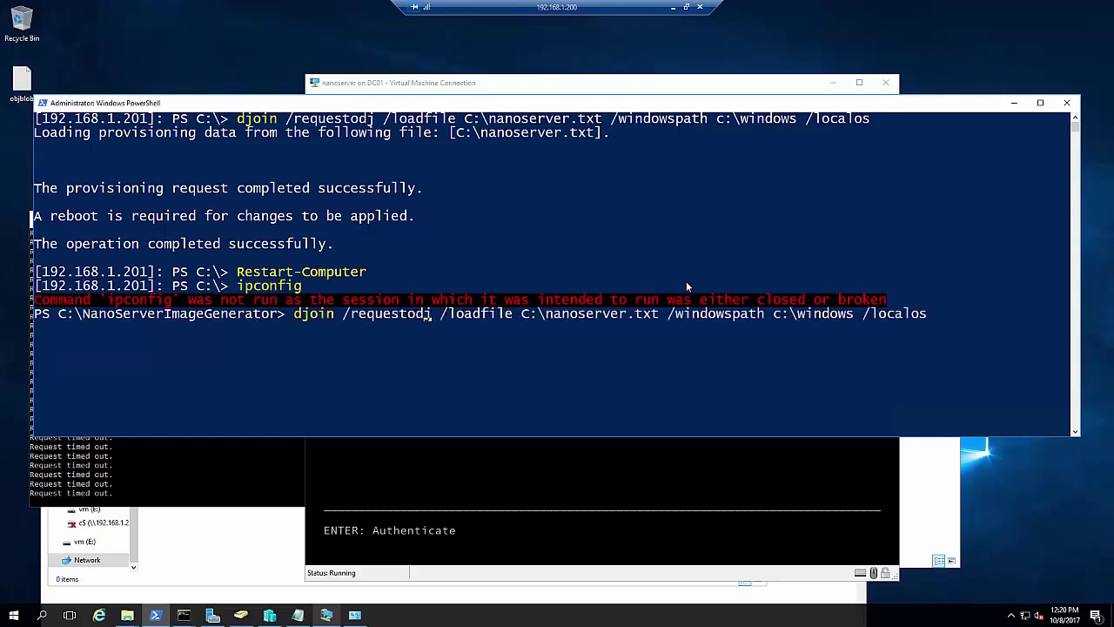
key("Up")
key("Up")
key("Up")
key("Up")
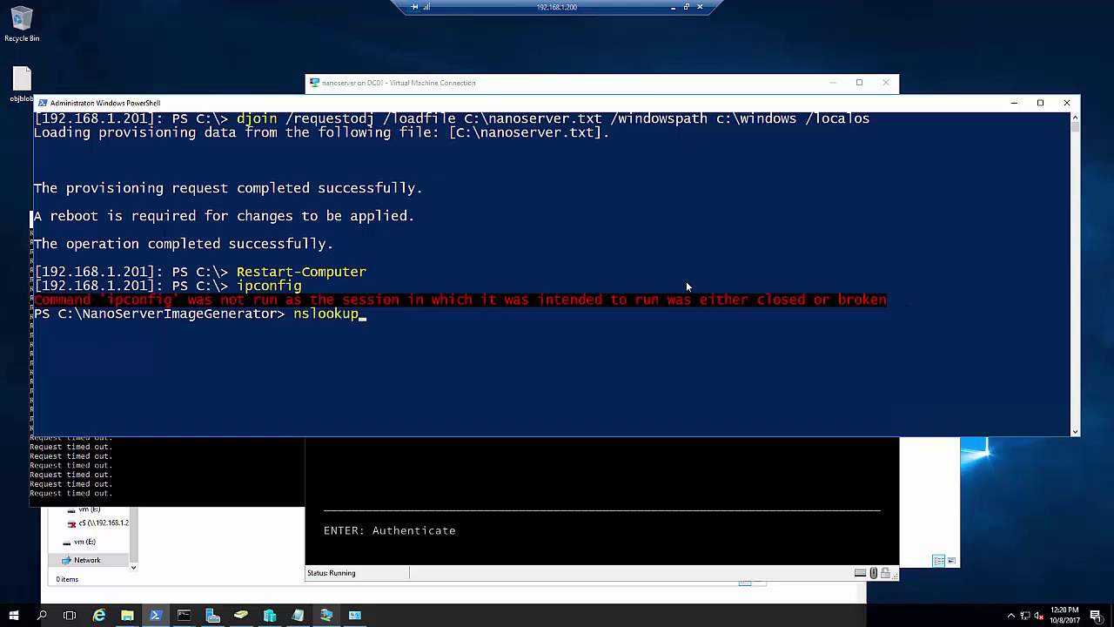
key("Up")
key("Up")
key("Up")
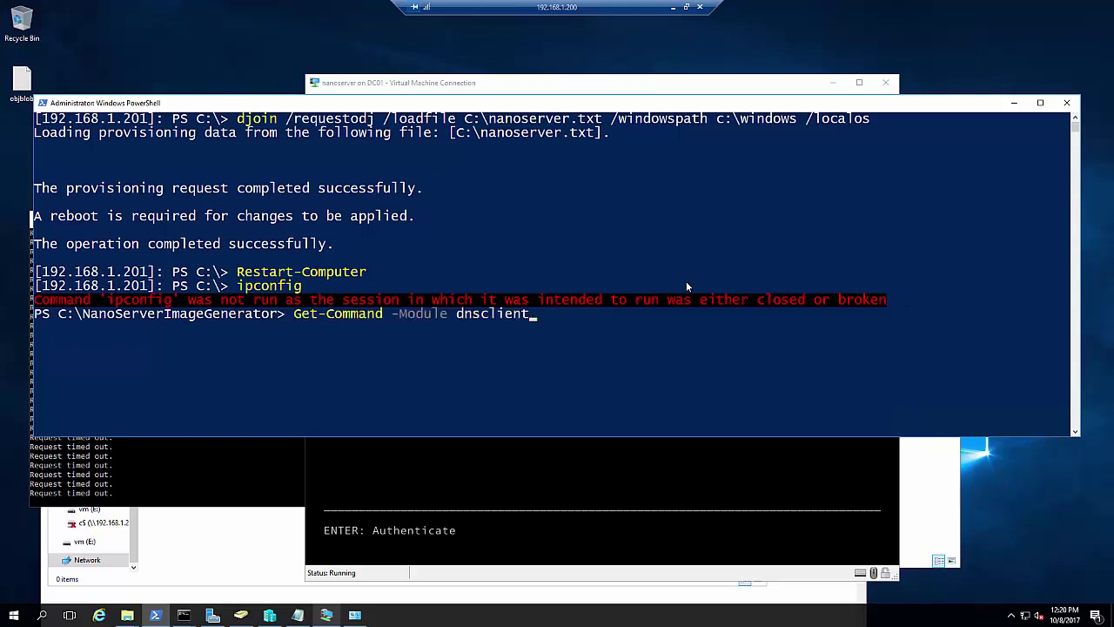
key("Up")
key("Up")
key("Up")
key("Up")
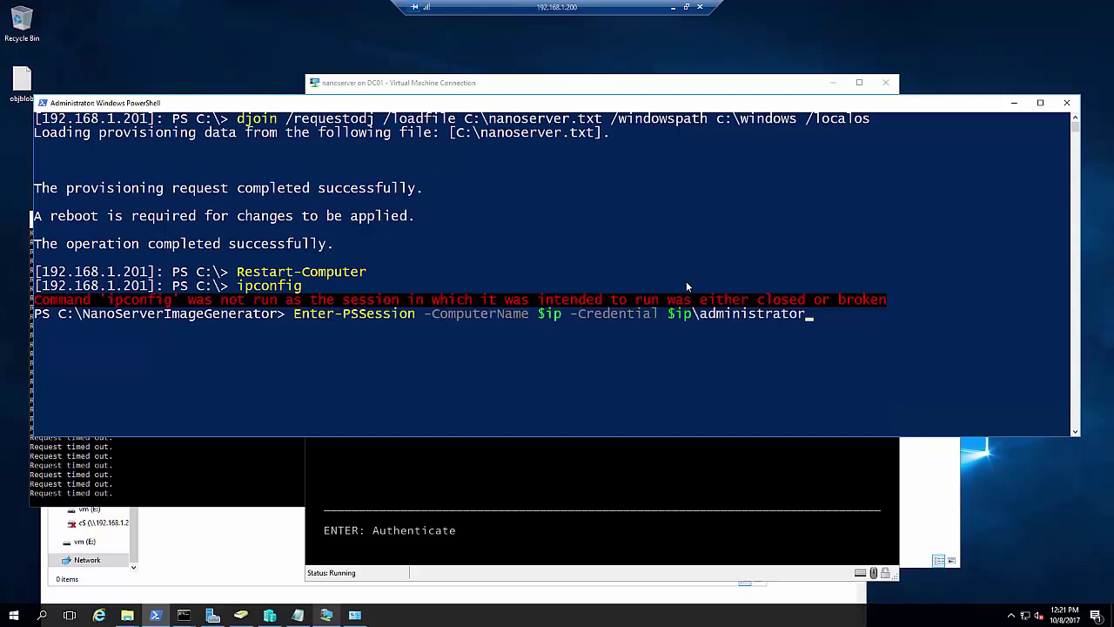
key("Return")
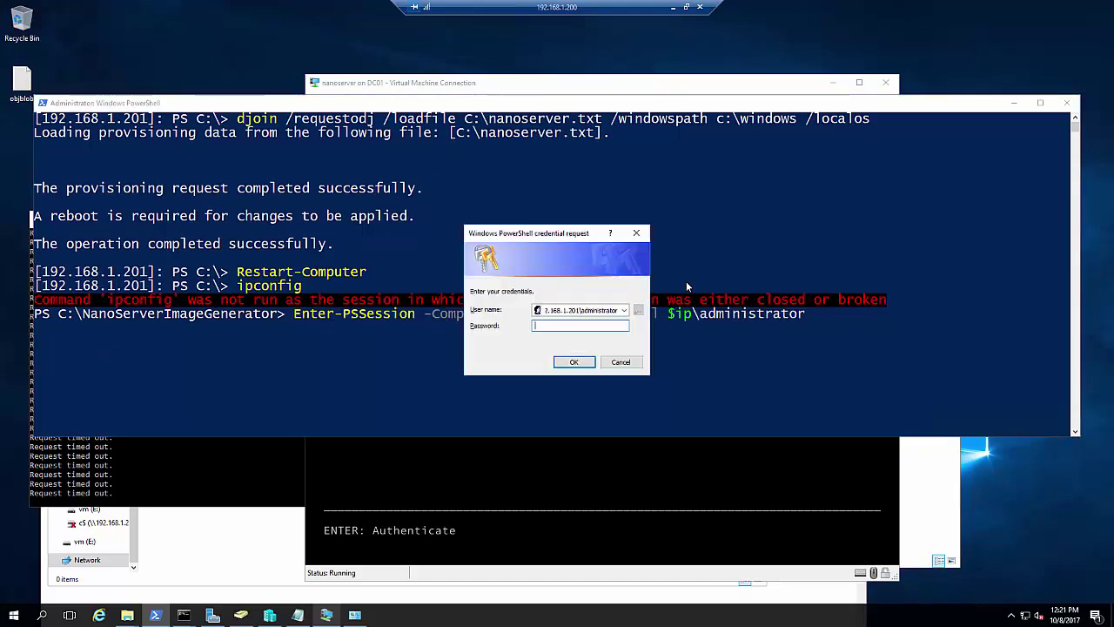
key("shift+Tab")
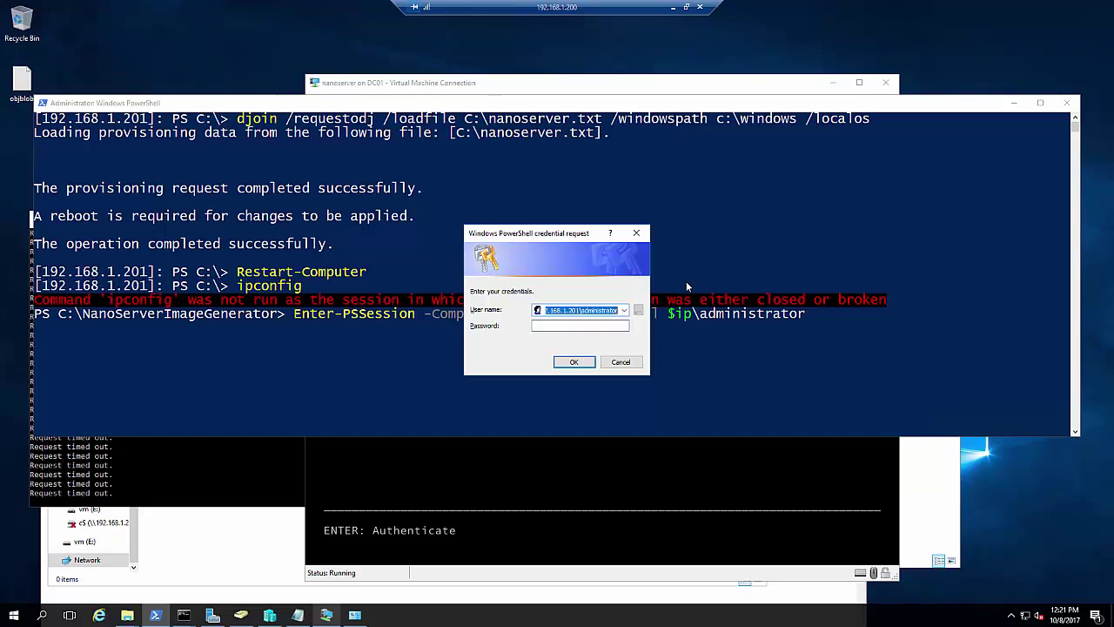
key("Tab")
type("*******")
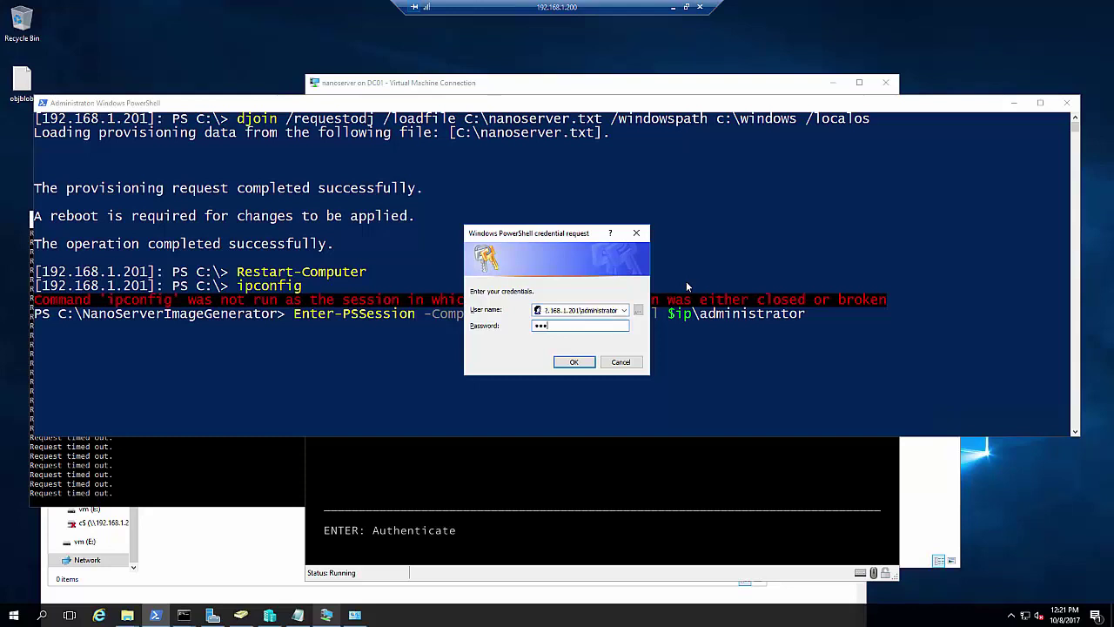
key("Return")
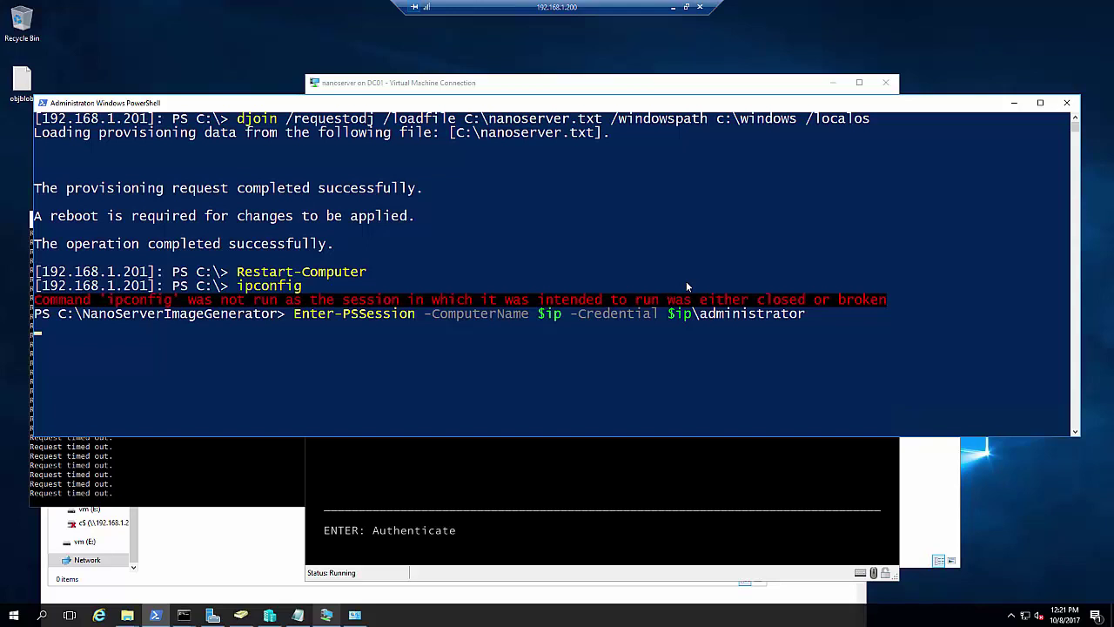
left_click(688, 470)
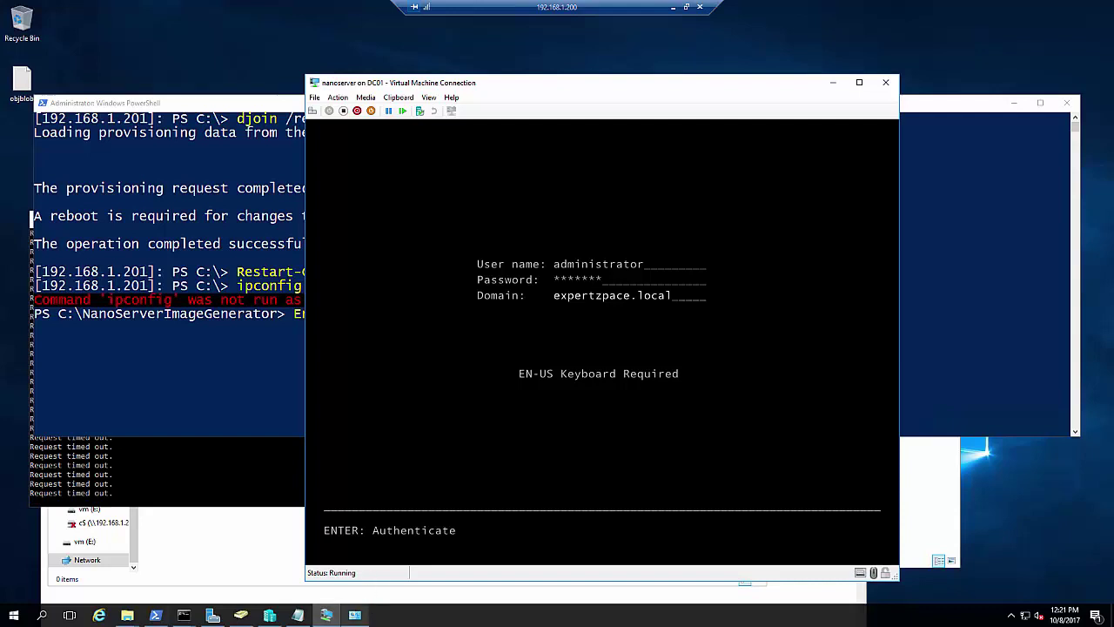
left_click(227, 374)
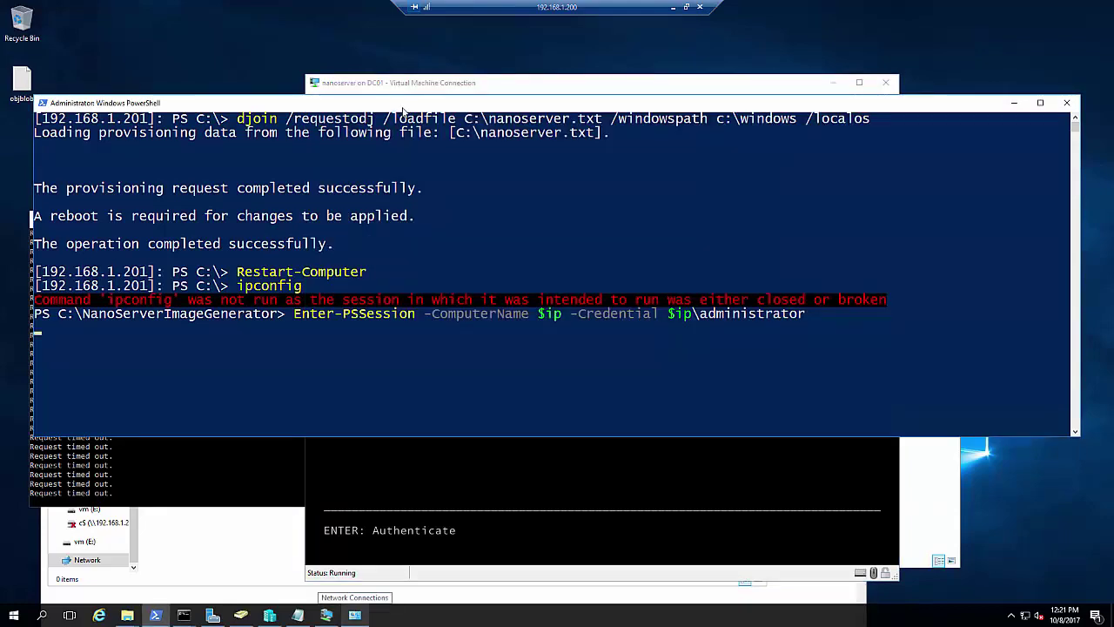
left_click_drag(402, 108, 445, 272)
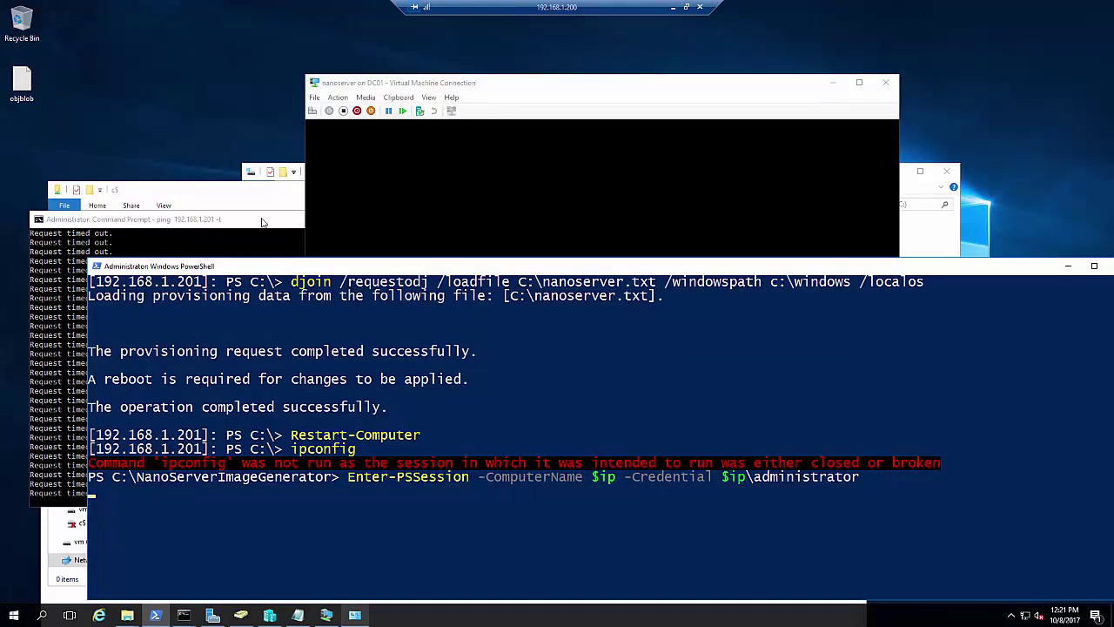
Close the old ping Command Prompt window and ping 192.168.1.201 once
left_click(266, 219)
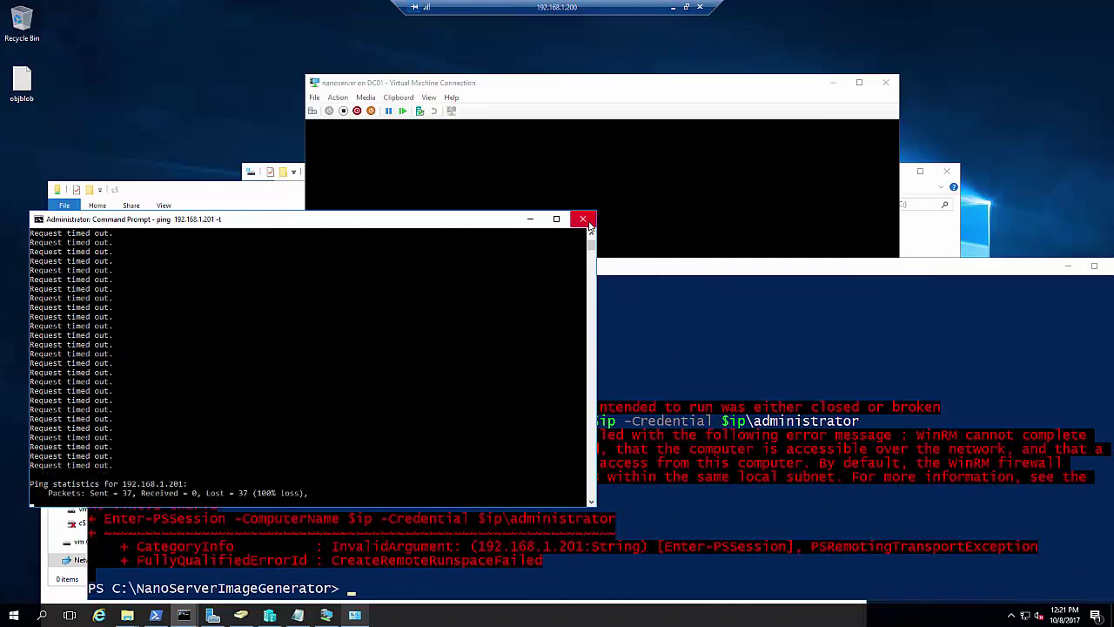
left_click(583, 220)
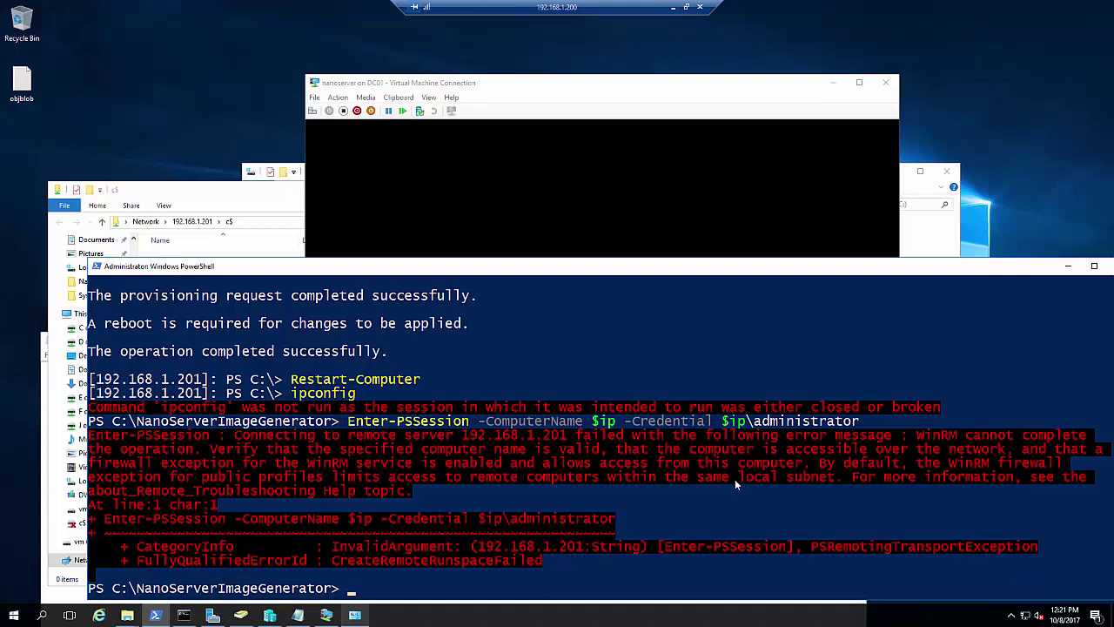
type("ping 192.168.1.201")
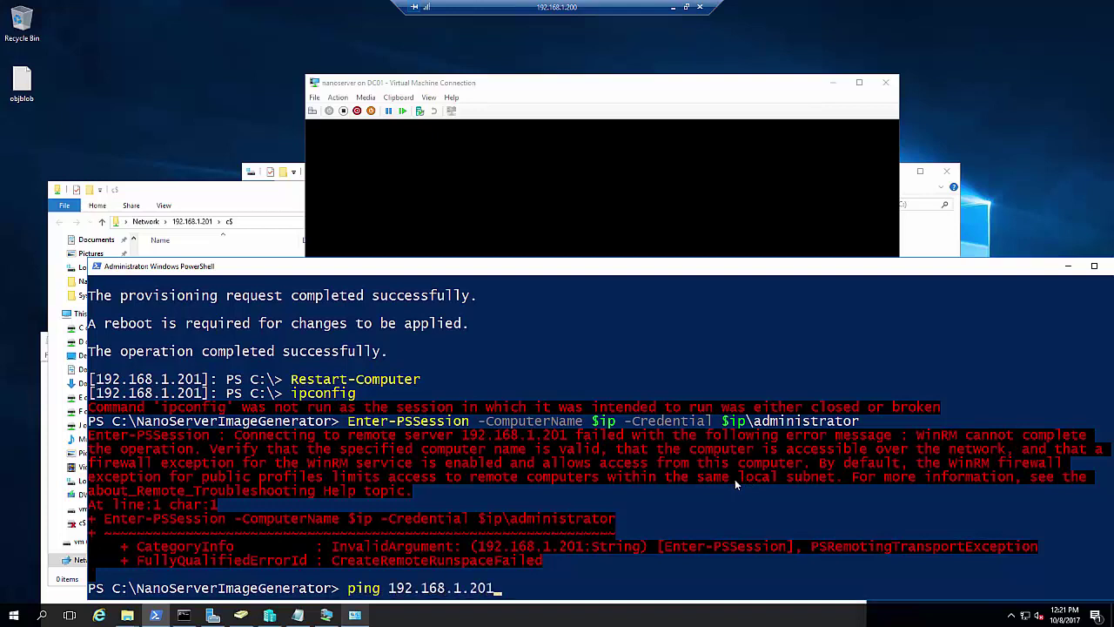
key("Return")
key("ctrl+c")
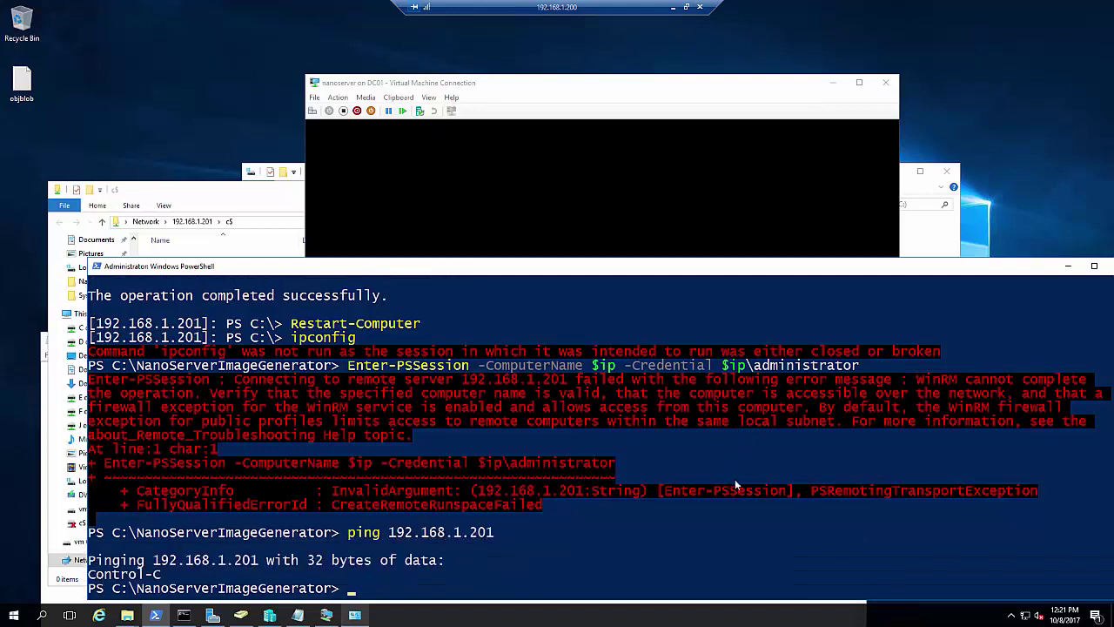
Start a continuous ping 192.168.1.201 -t from PowerShell
key("Up")
type("-t")
key("Return")
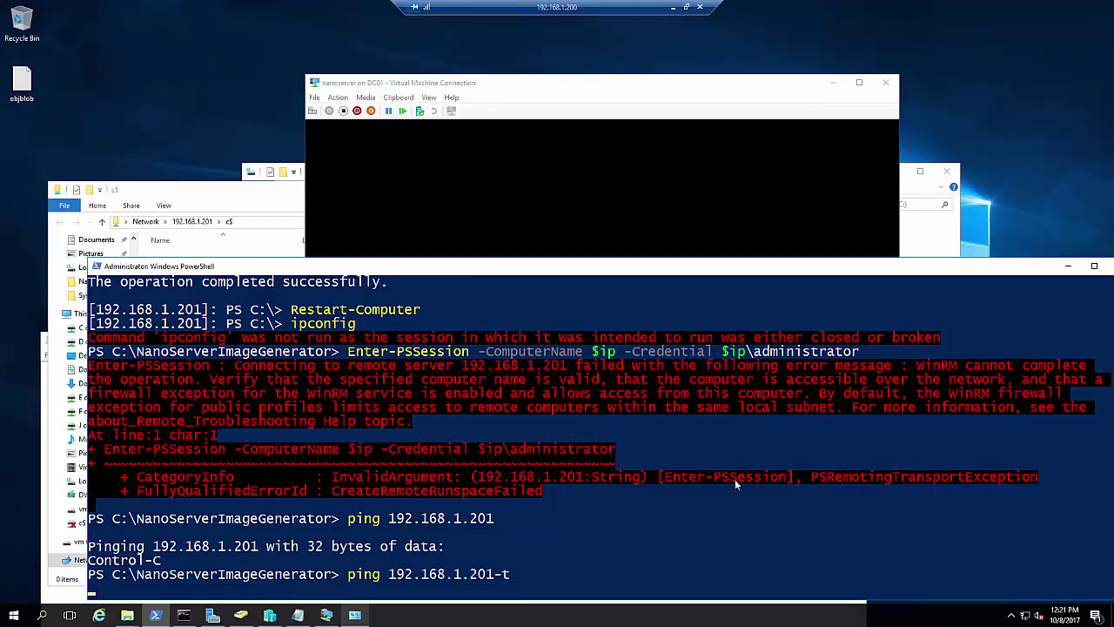
key("Up")
key("BackSpace")
key("BackSpace")
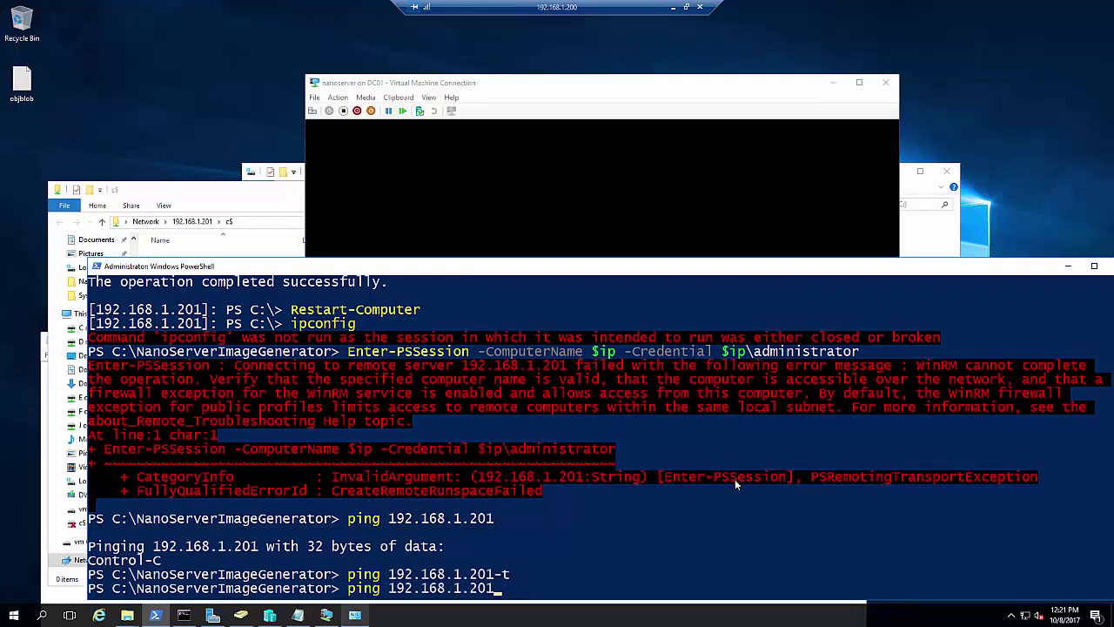
type("-t")
key("Return")
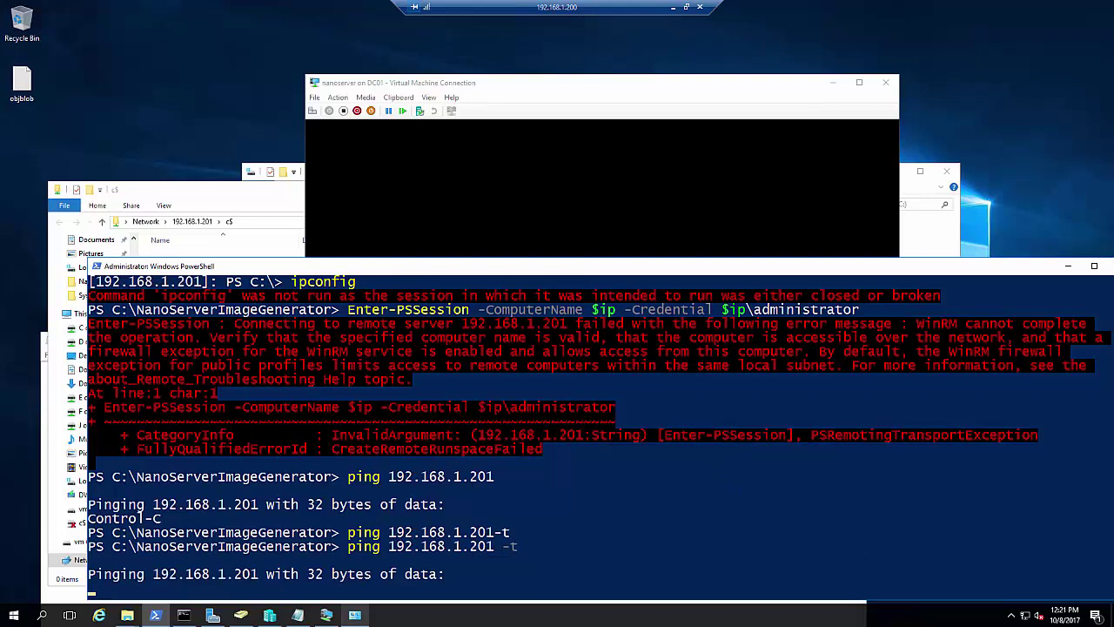
key("alt+Tab")
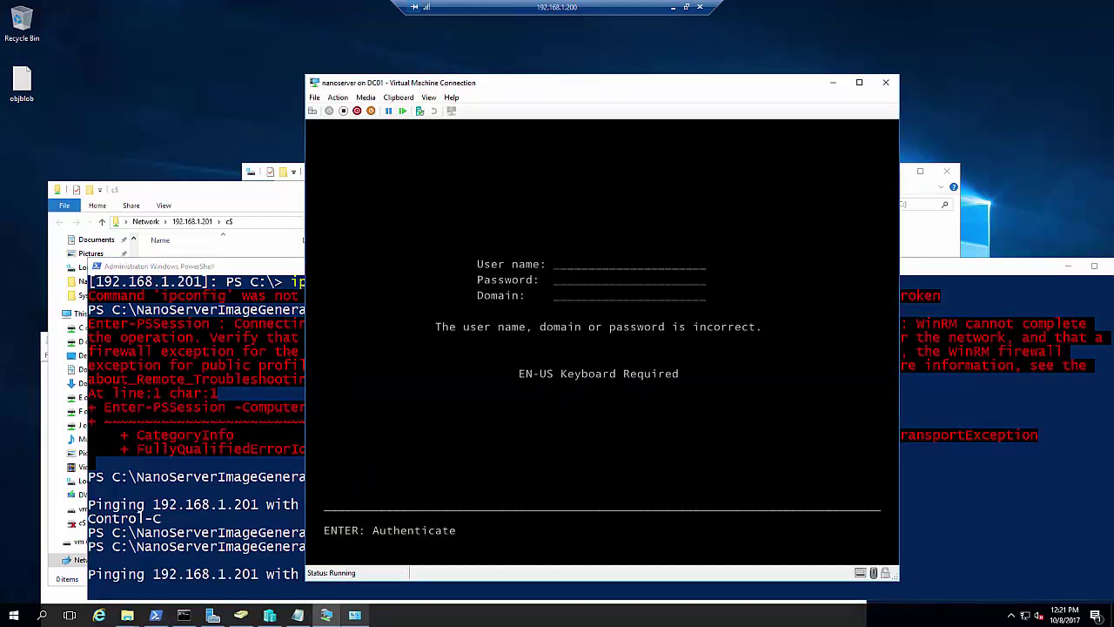
Sign in as administrator on the Nano Server console and enter Networking settings
type("administrat")
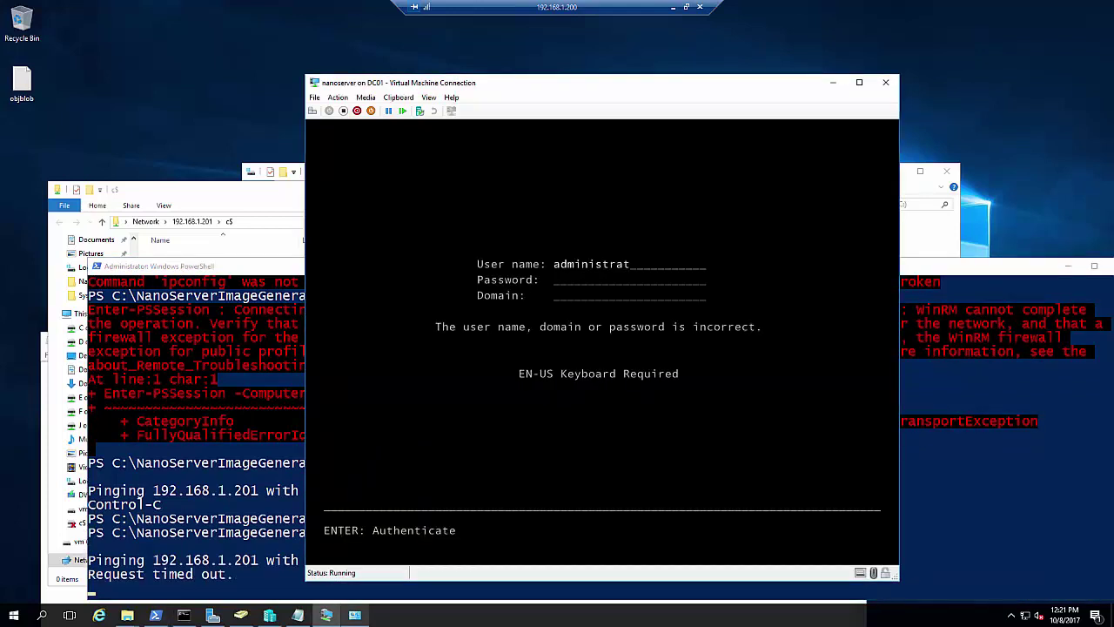
type("or")
key("Tab")
type("Psw0r")
key("Return")
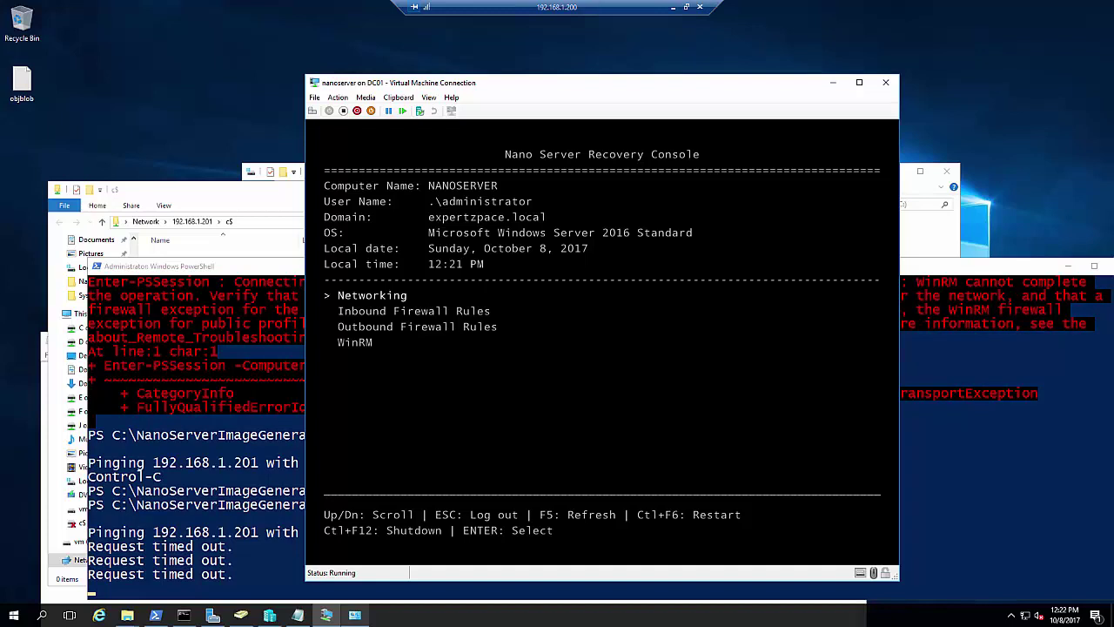
key("Return")
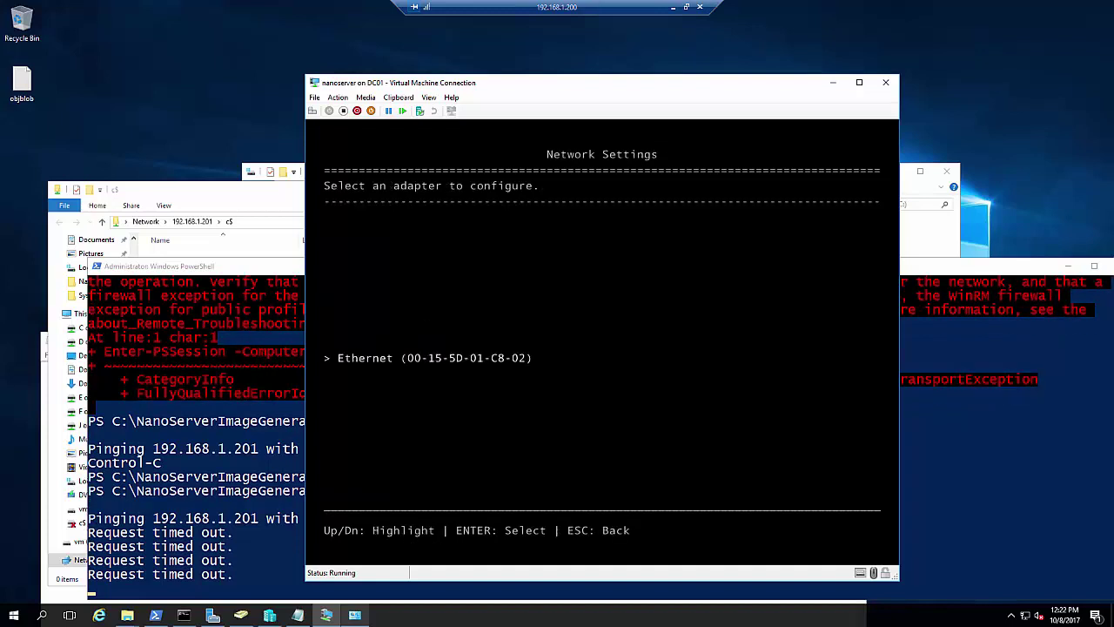
Toggle the Ethernet adapter's state with F4 in its settings
key("Return")
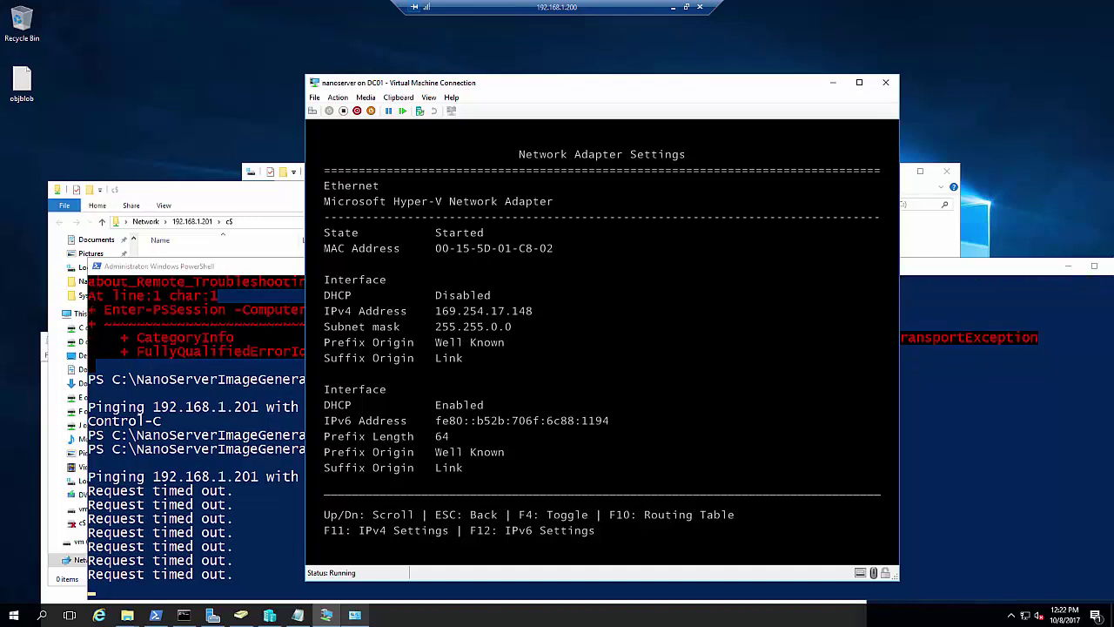
key("F4")
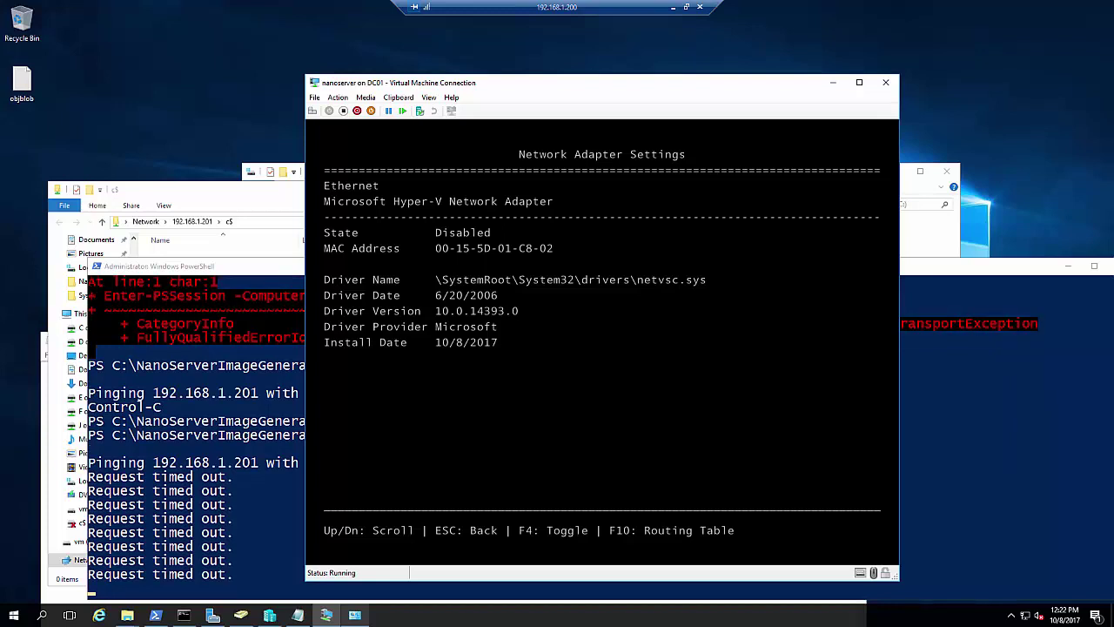
key("Escape")
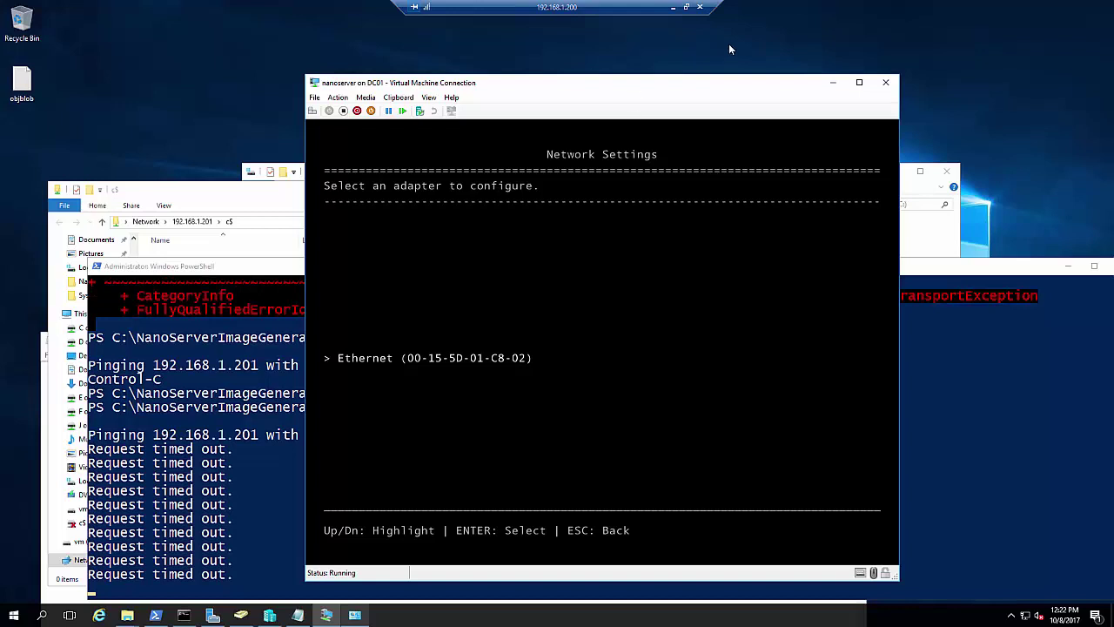
left_click(684, 349)
key("Return")
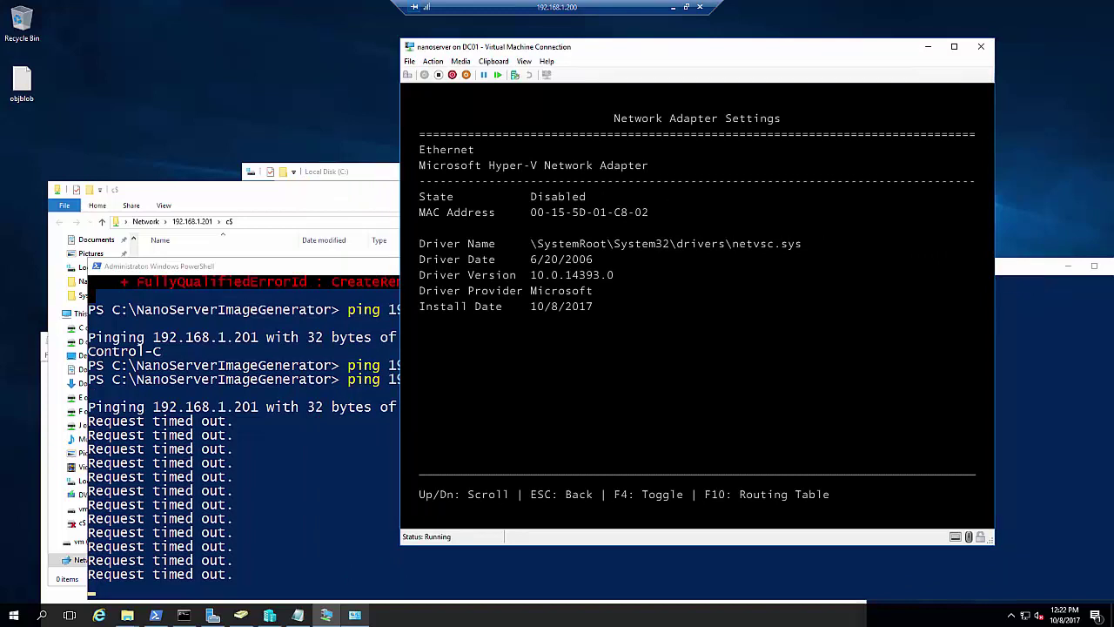
key("F4")
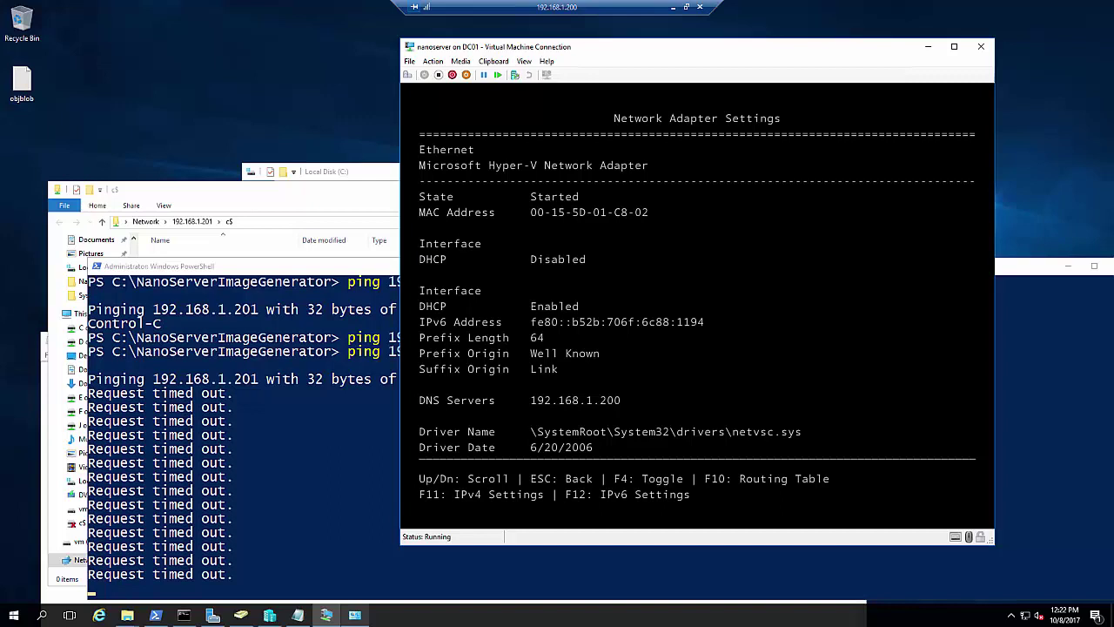
key("F4")
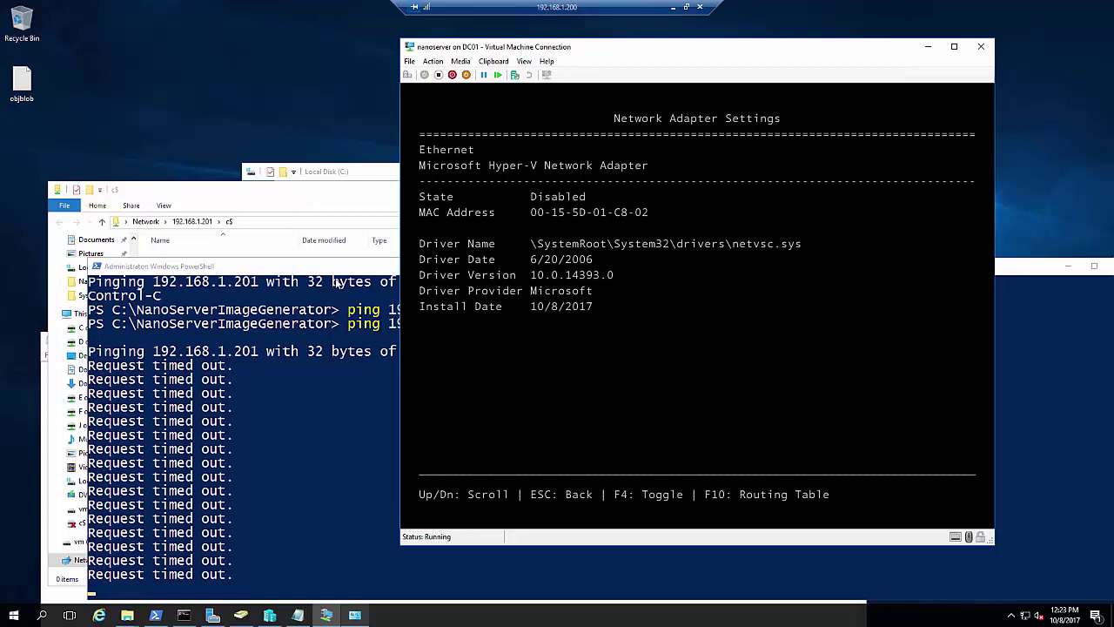
Stop the continuous ping and close the PowerShell window
left_click(357, 275)
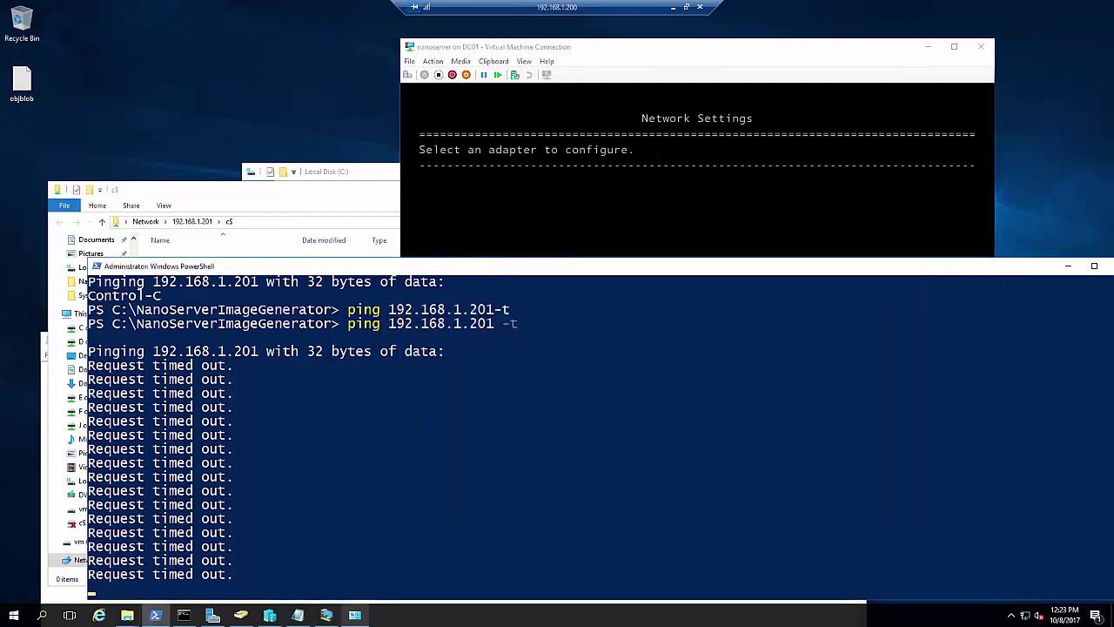
left_click_drag(1069, 270, 971, 279)
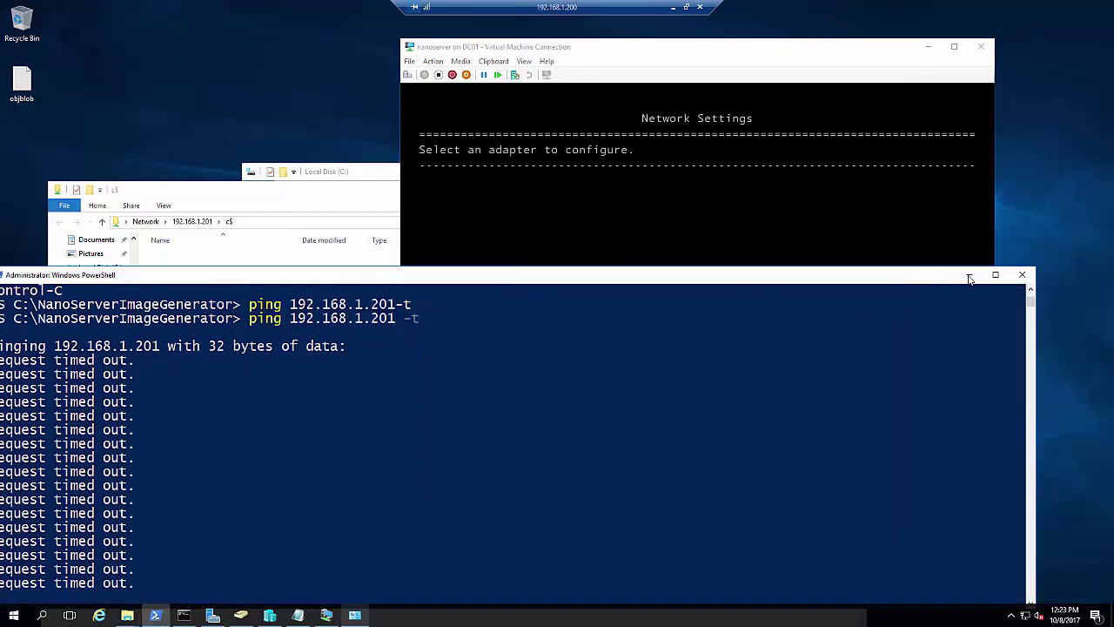
key("ctrl+c")
left_click(1022, 275)
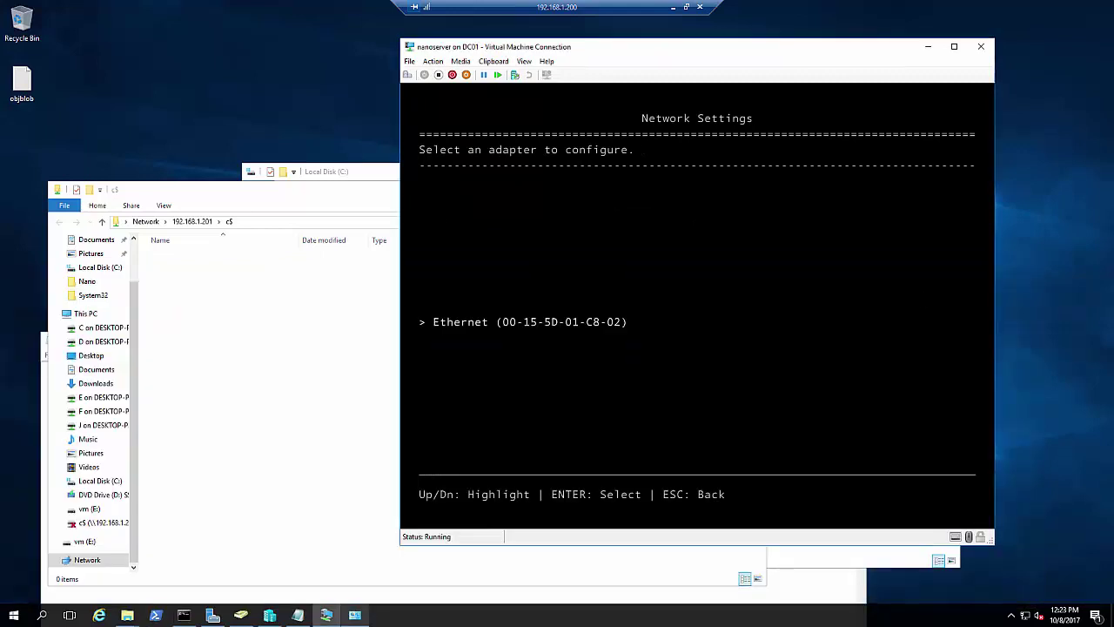
Start the Ethernet adapter and bring up its IPv4 settings
key("Return")
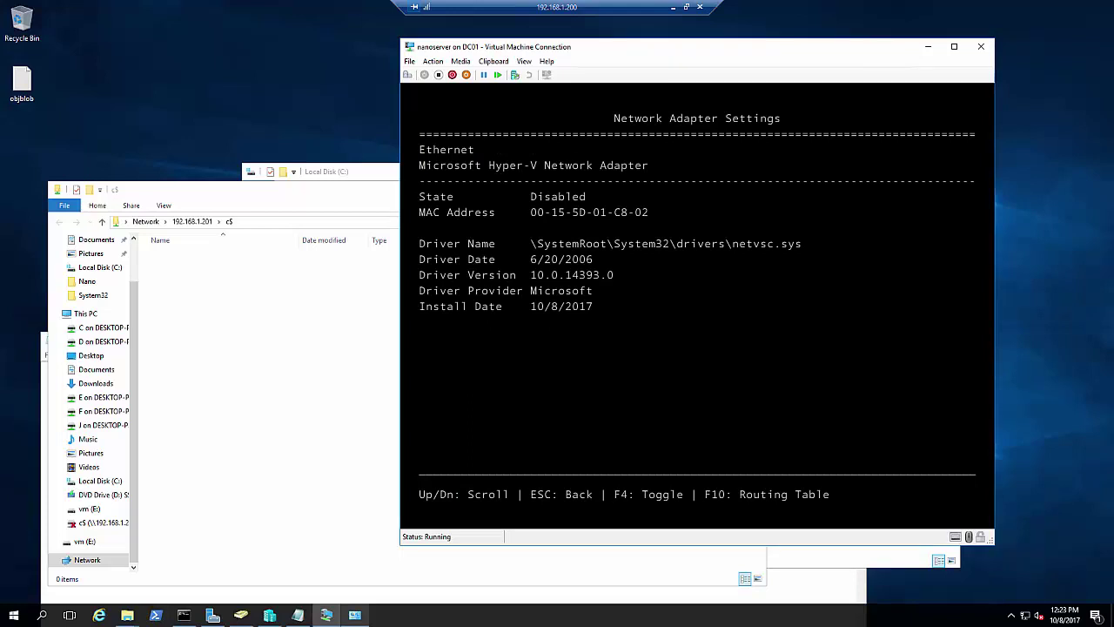
key("Down")
key("Down")
key("Down")
key("Up")
key("Up")
key("Up")
key("F4")
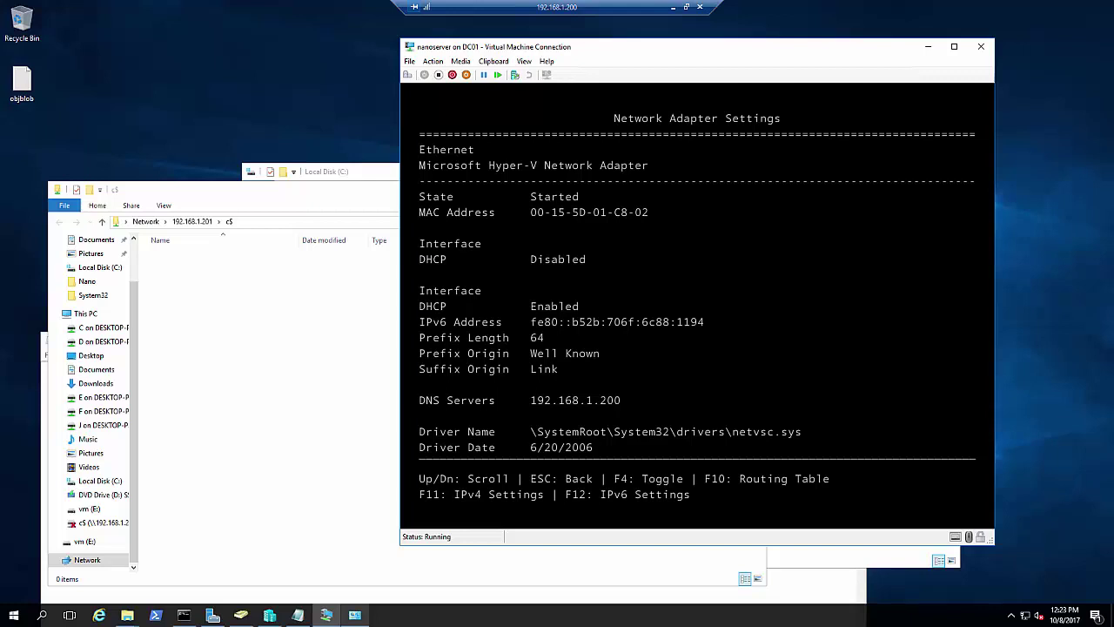
key("F11")
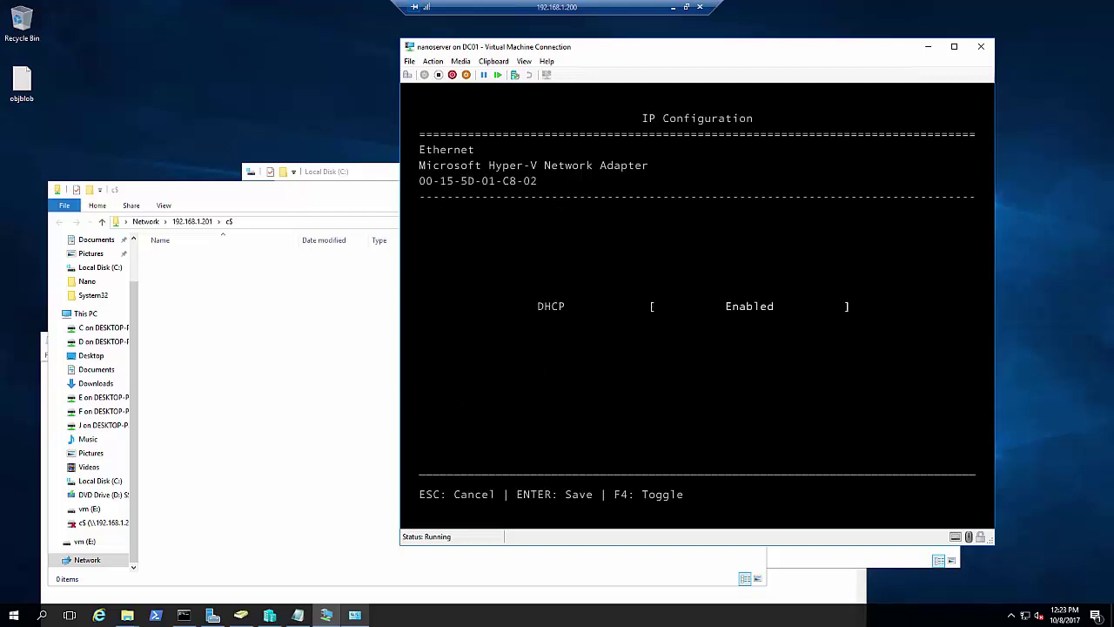
Disable DHCP and set static IP 192.168.1.201, mask 255.255.255.0, gateway 192.168.1.1
key("F4")
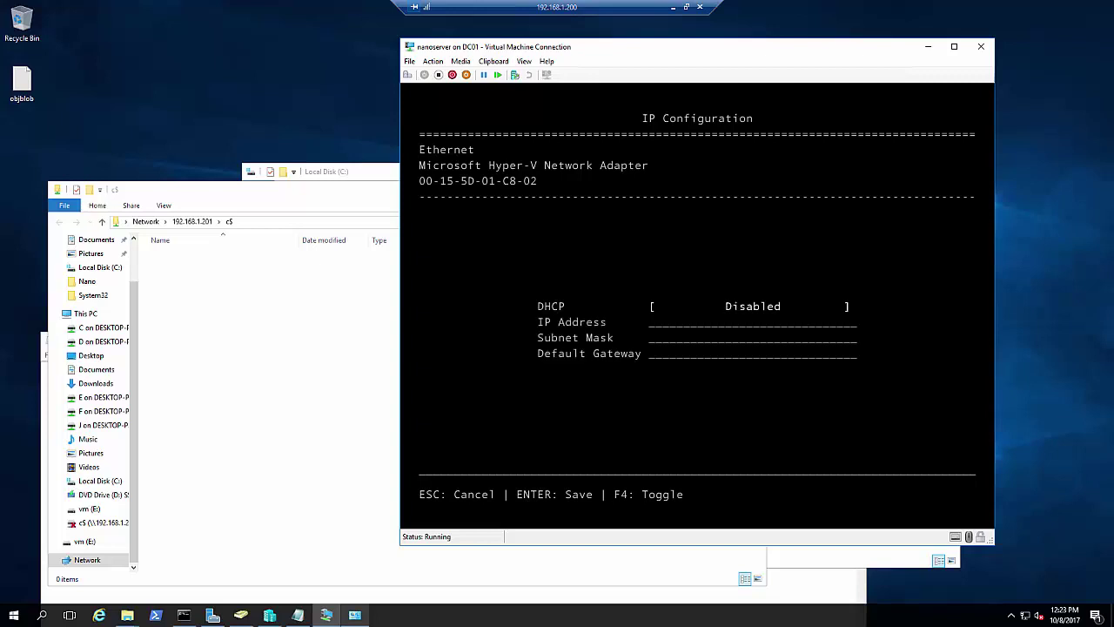
key("Tab")
type("192.168.1.")
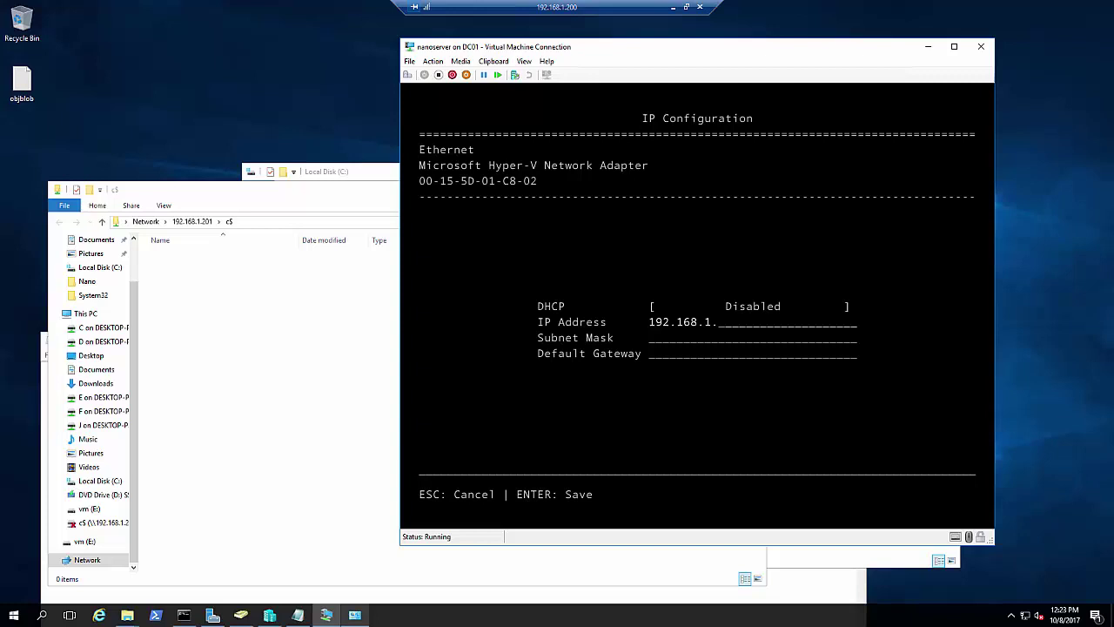
type("21")
key("BackSpace")
type("01")
key("Tab")
type("255.255.255.0")
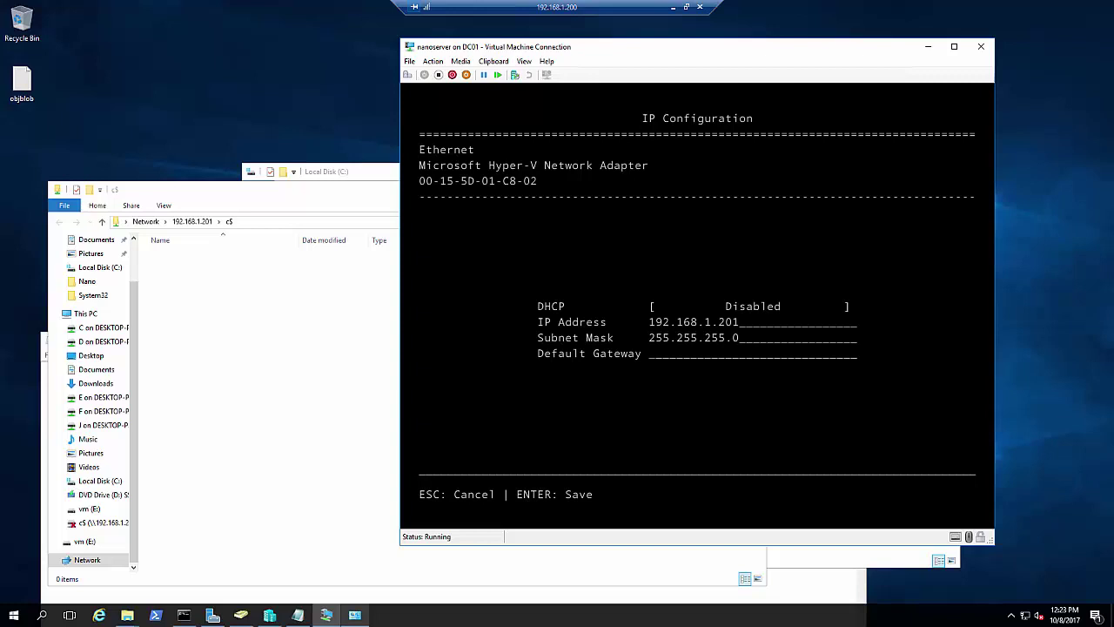
key("Tab")
type("192.168.1.1")
key("Return")
key("Return")
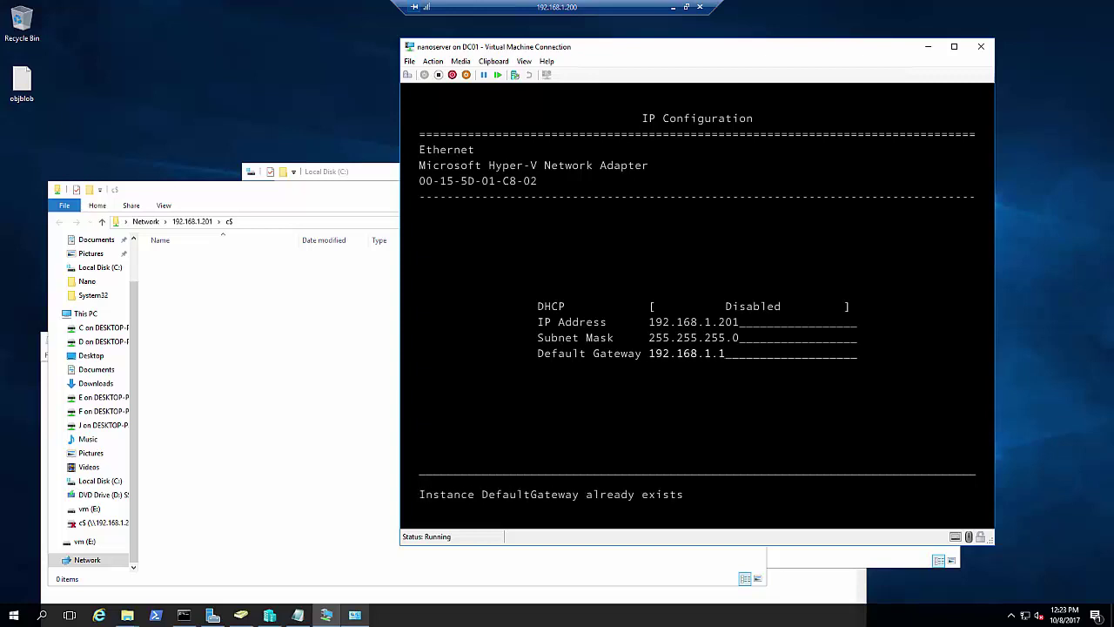
key("Escape")
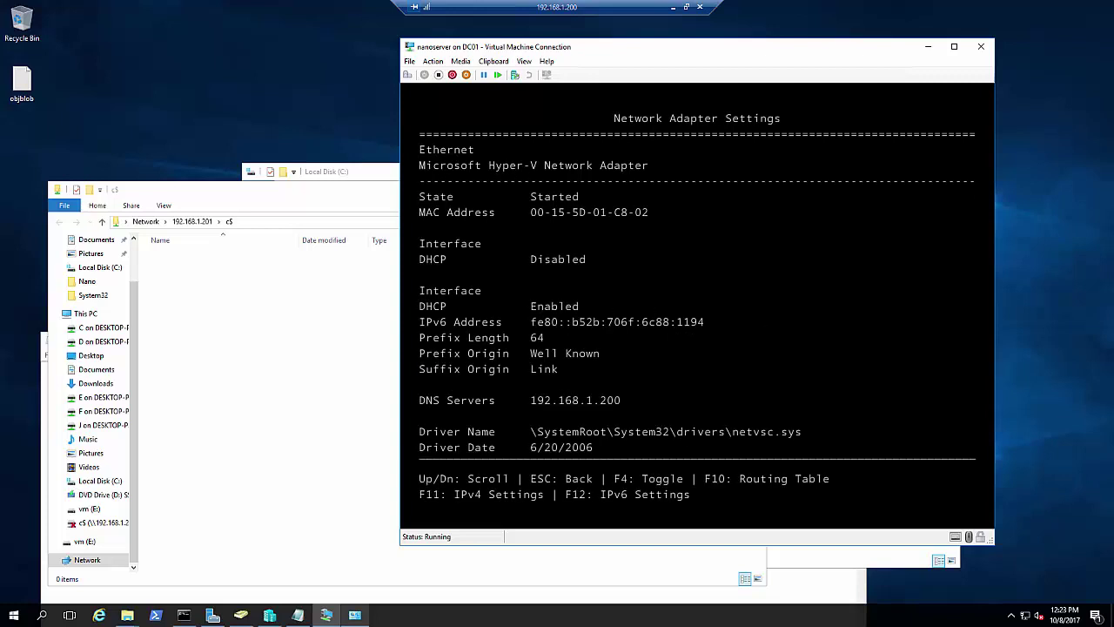
Start a continuous ping 192.168.1.201 -t in Command Prompt
left_click(184, 615)
left_click(380, 332)
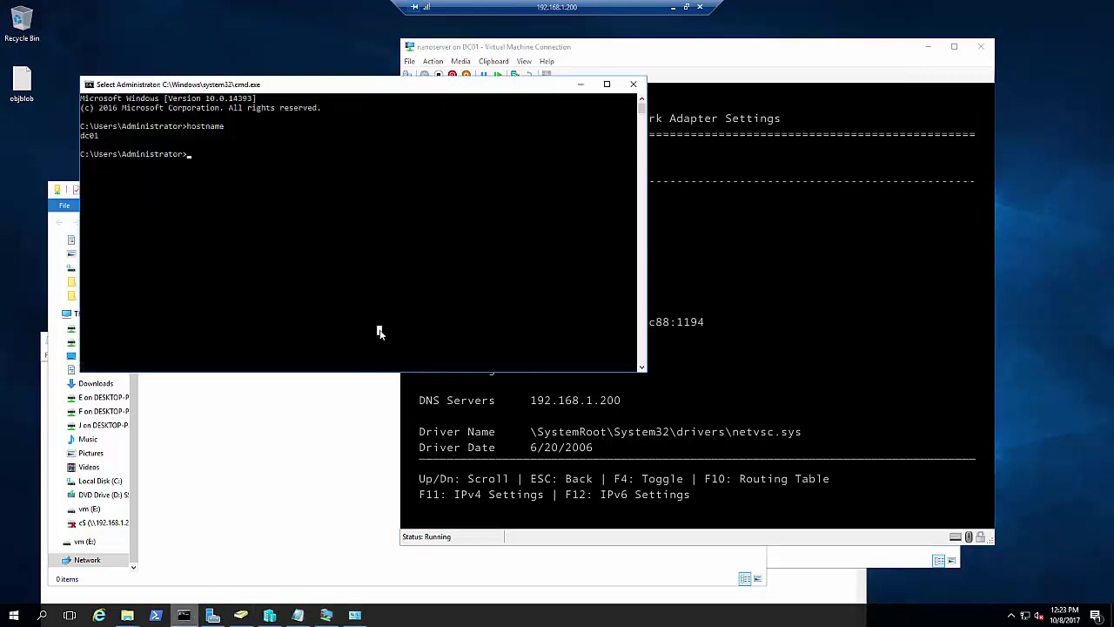
type("ping 192.168.")
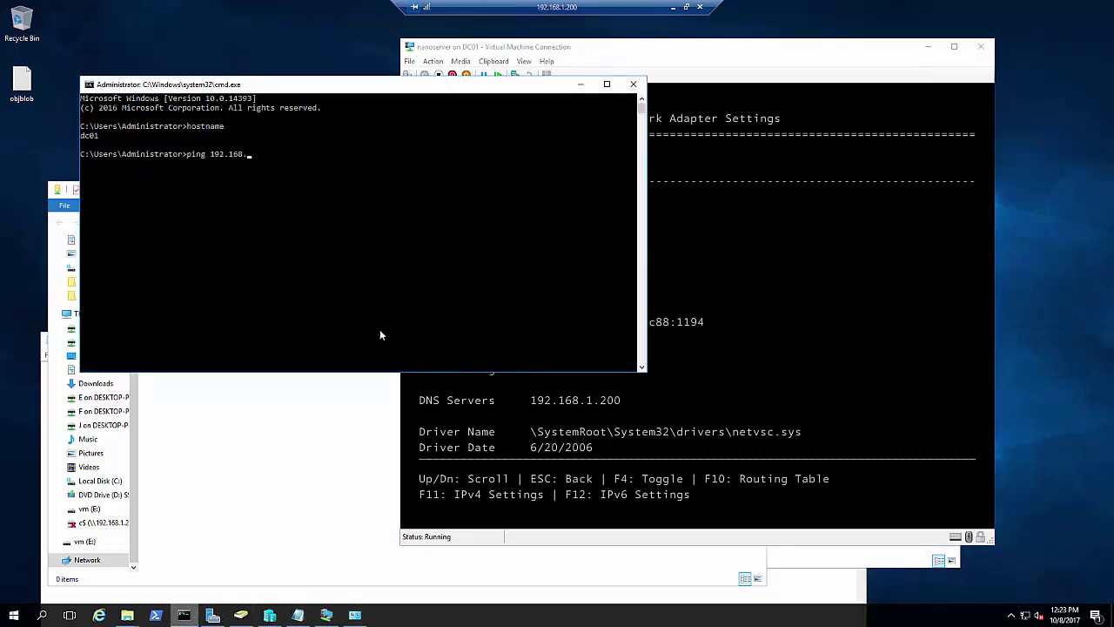
type("1.201")
key("Return")
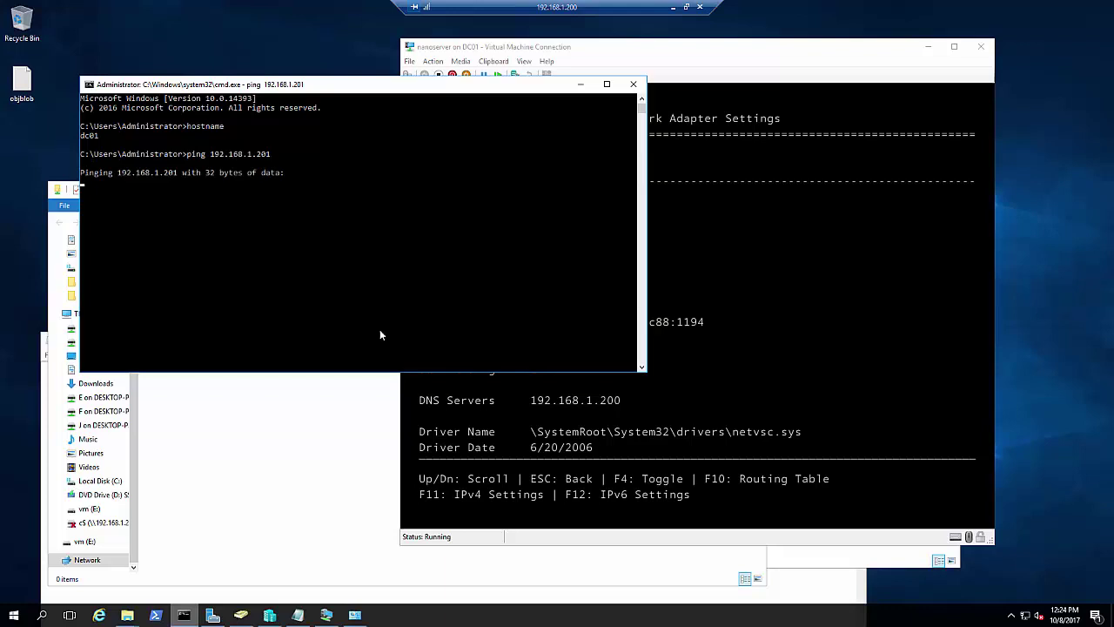
key("ctrl+c")
key("Up")
type("-t")
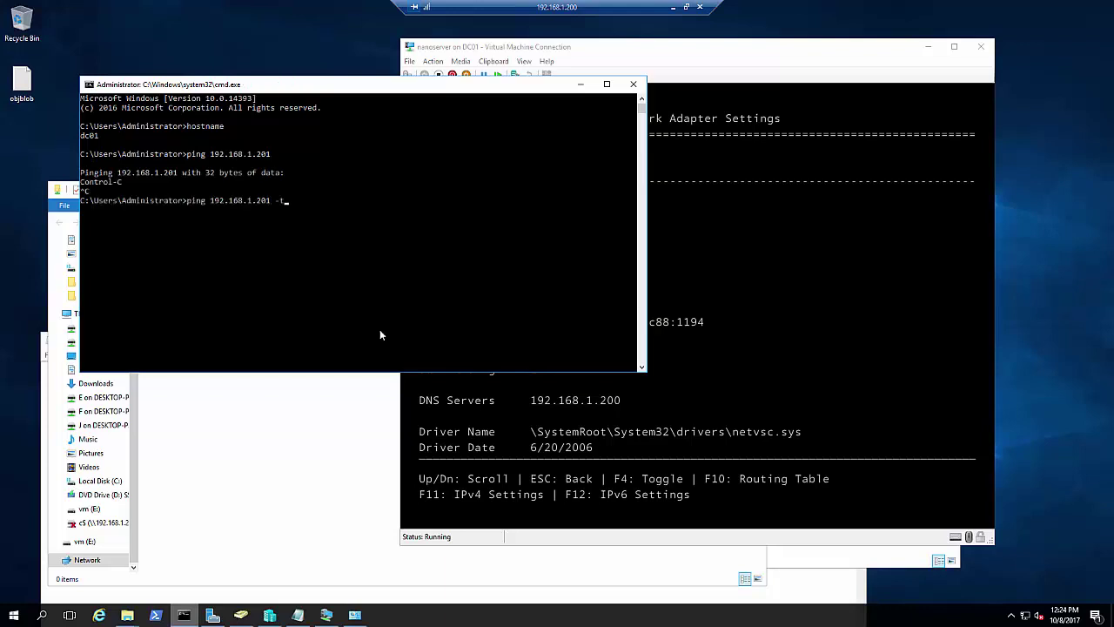
key("Return")
Review the Ethernet adapter details, then back out to the recovery console's main menu
key("alt+Tab")
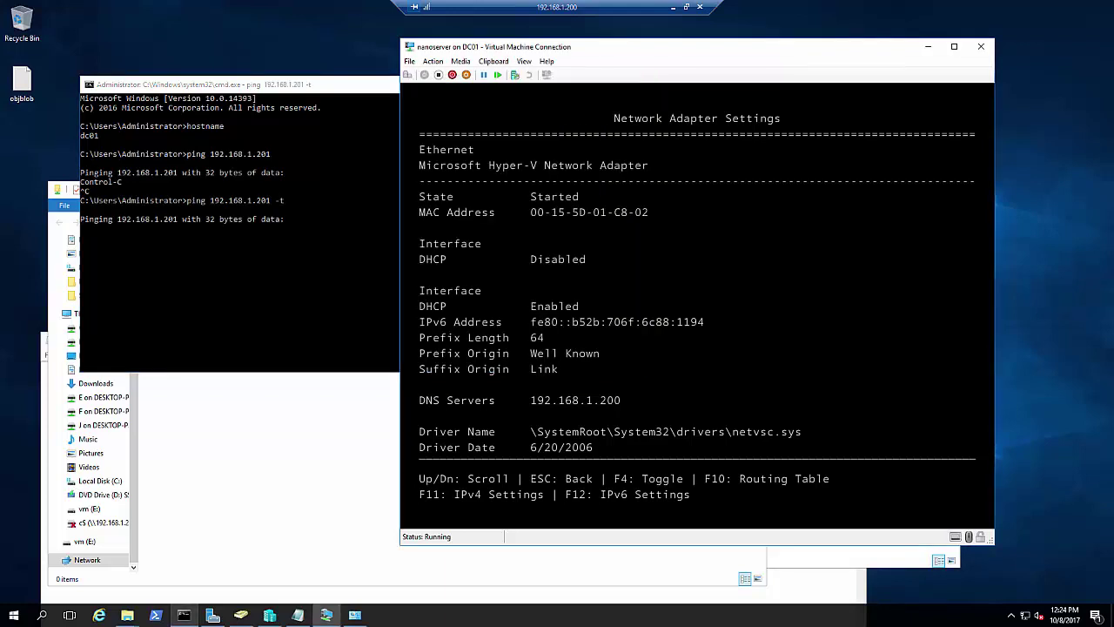
key("Down")
key("Down")
key("Down")
key("Down")
key("Down")
key("Down")
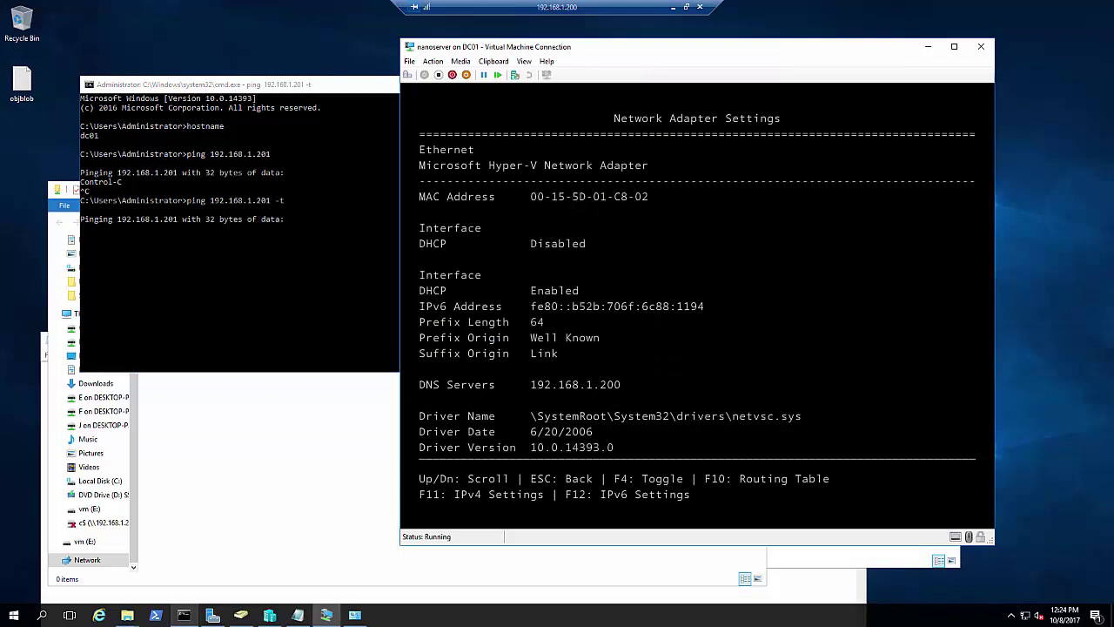
key("Up")
key("Up")
key("Up")
key("Up")
key("Up")
key("Up")
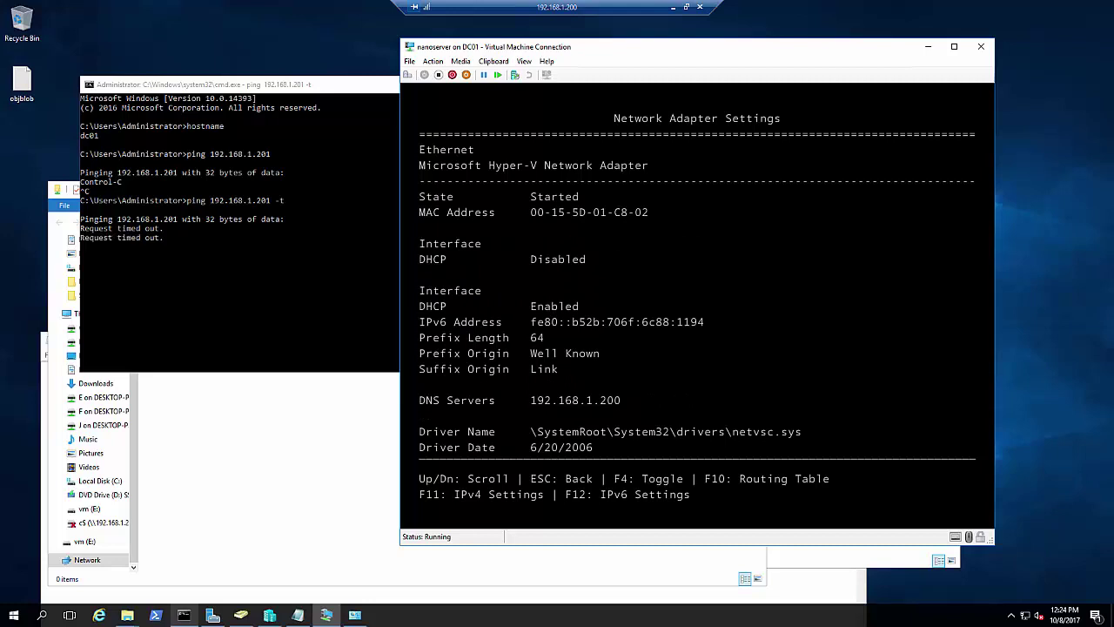
key("Escape")
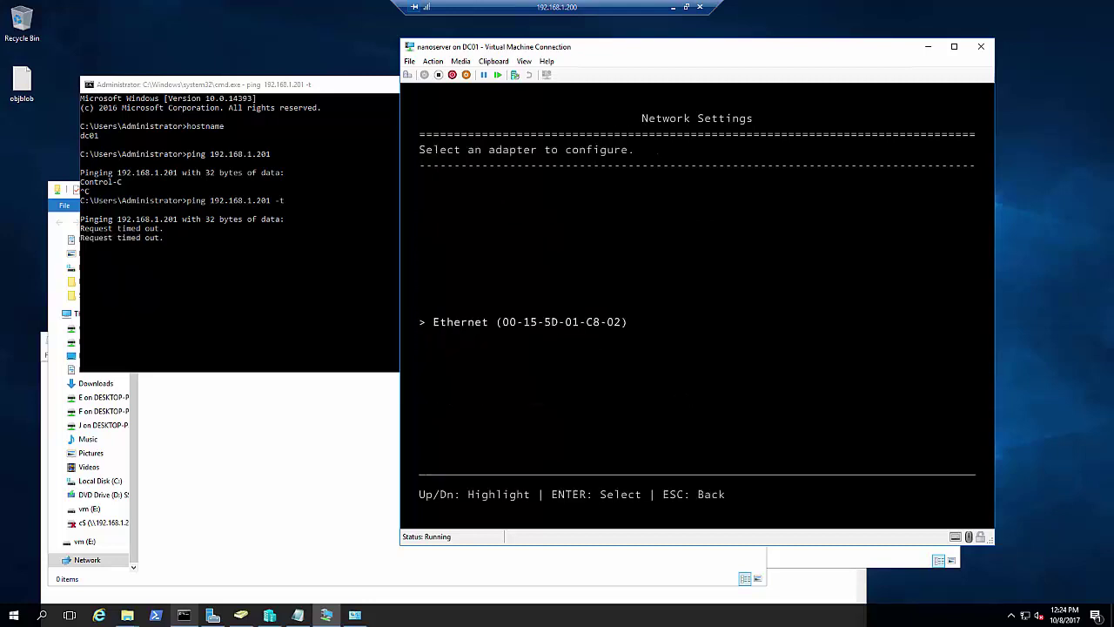
key("Return")
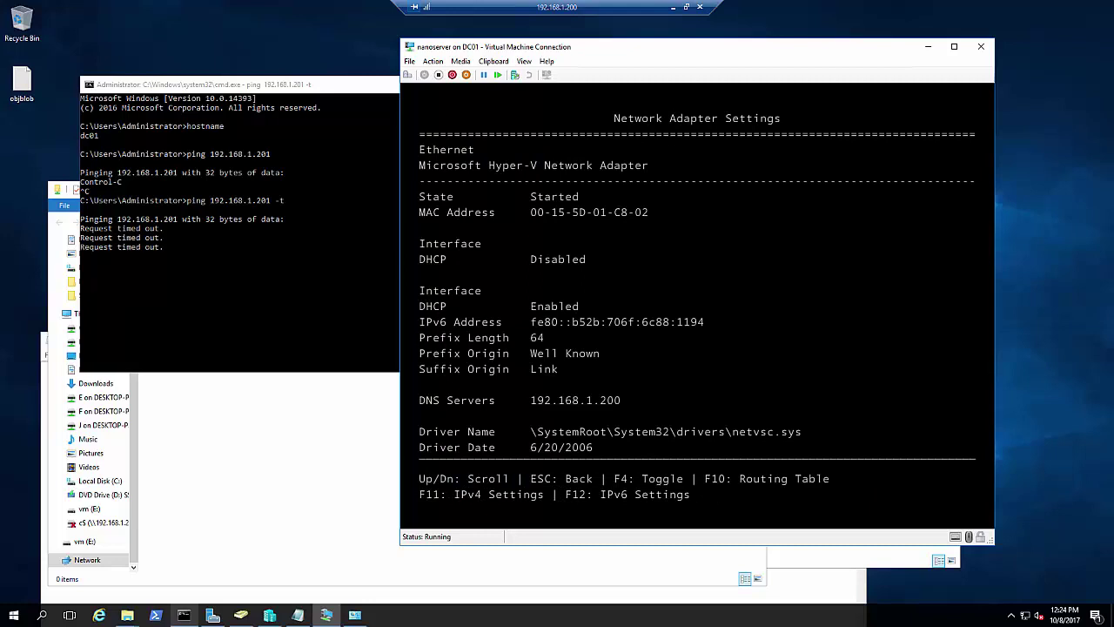
key("Escape")
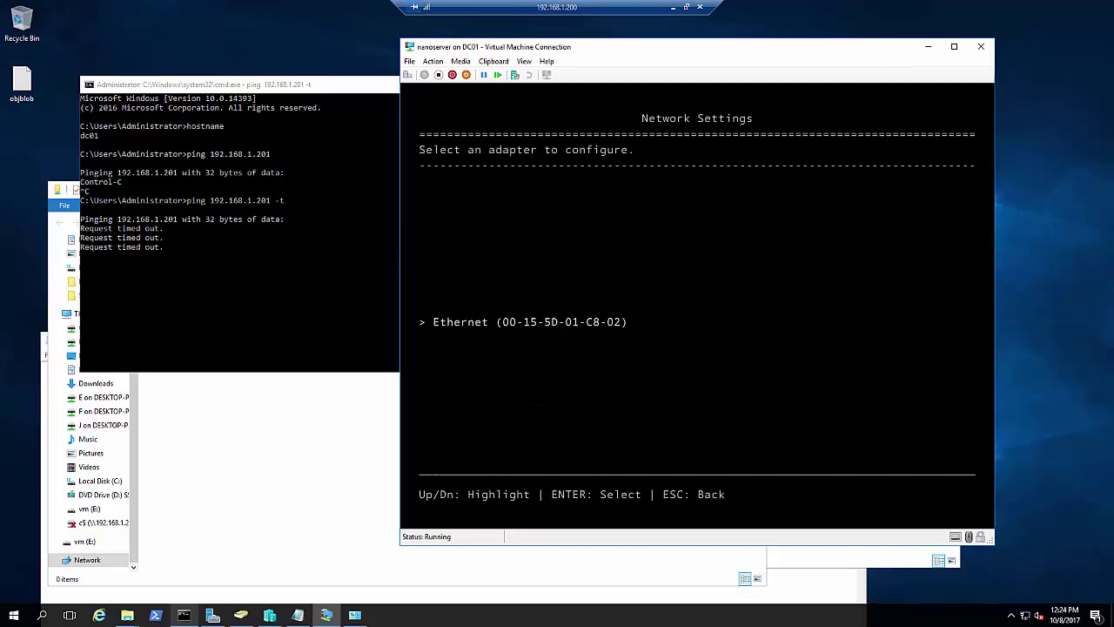
key("Escape")
key("Escape")
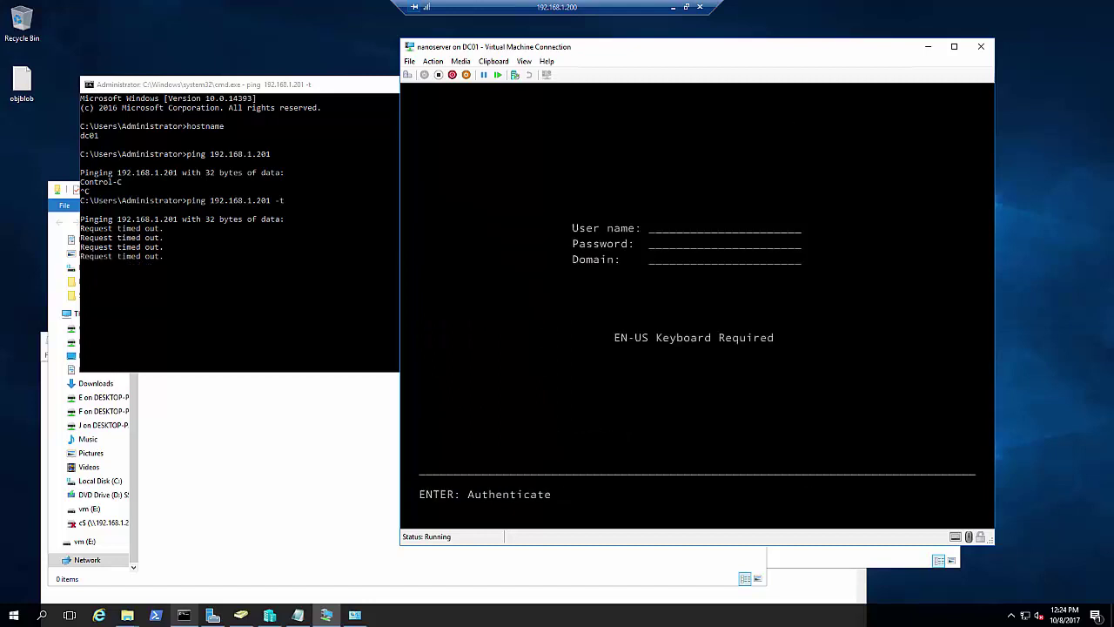
Sign back in as administrator and enter Networking to view the Hyper-V Network Adapter
type("administrator")
key("Tab")
type("*******")
key("Return")
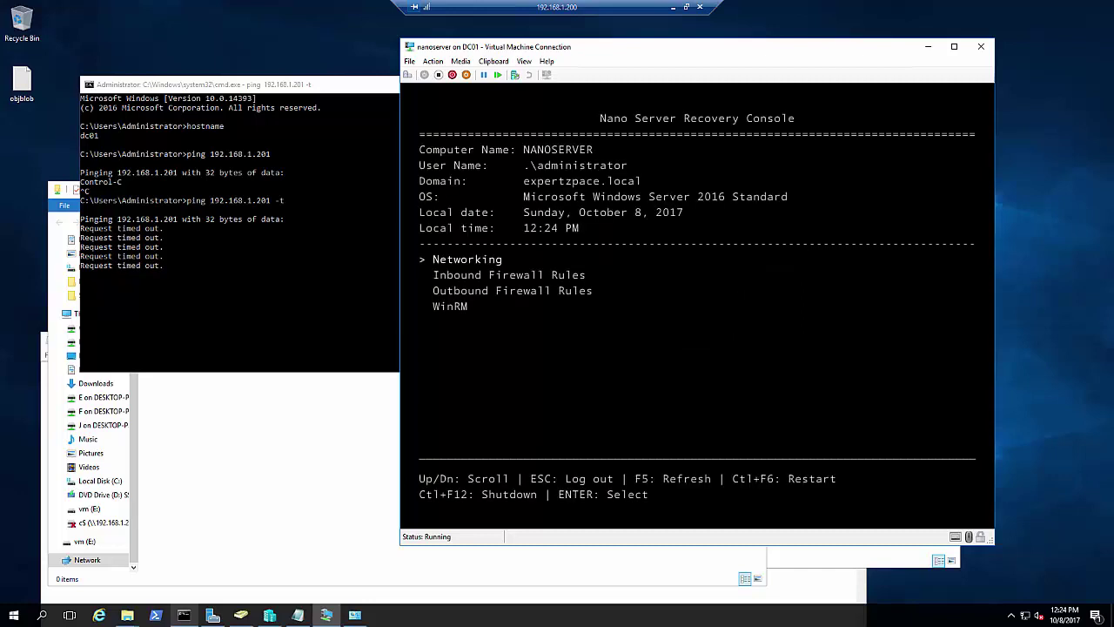
key("Return")
key("Return")
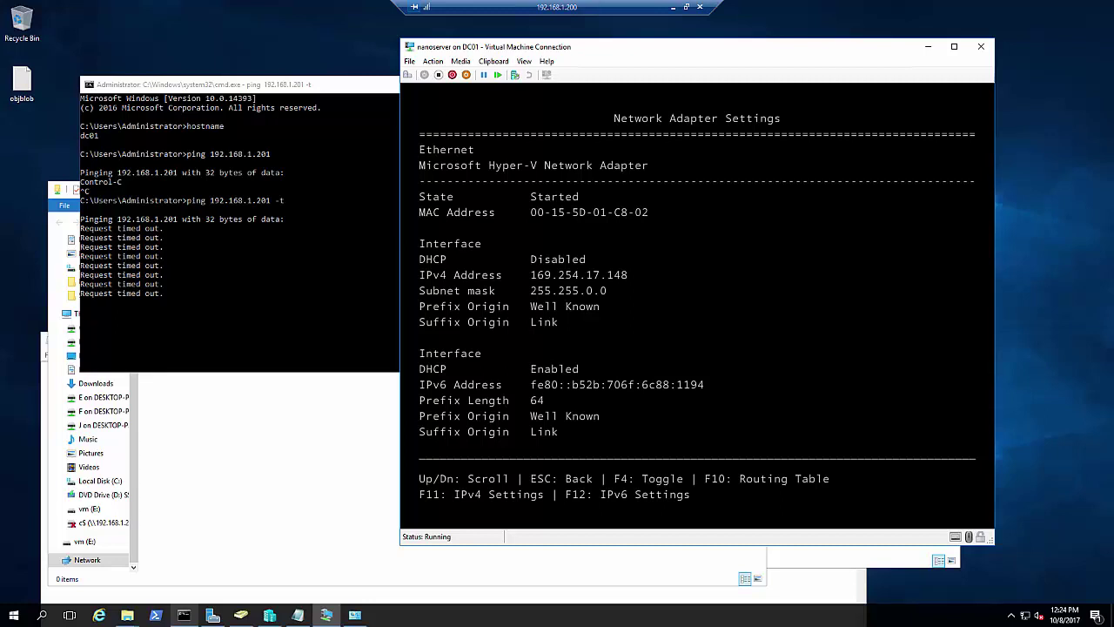
In IPv4 settings, set IP address 192.168.1.202 and subnet mask 255.255.255.0
key("F11")
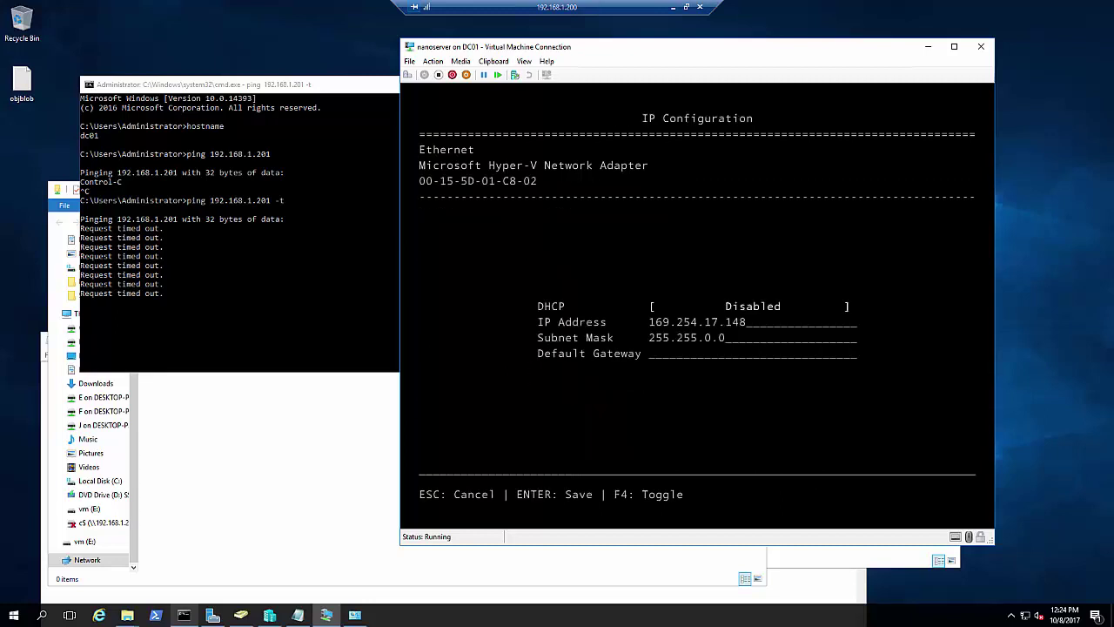
key("Tab")
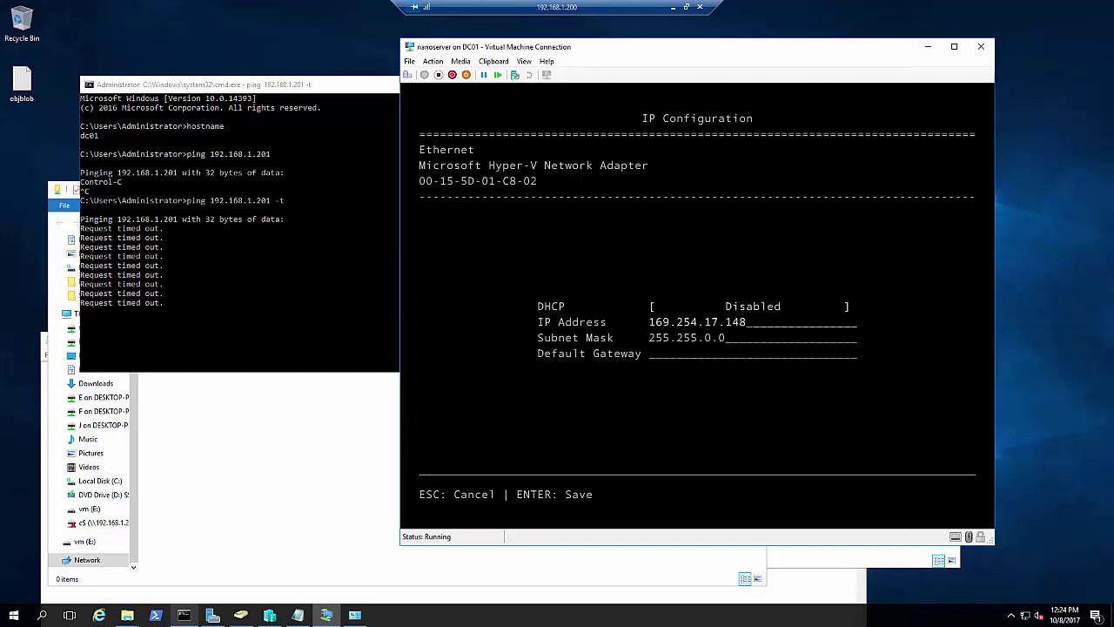
type("192.")
key("BackSpace")
key("BackSpace")
key("BackSpace")
key("BackSpace")
key("BackSpace")
key("BackSpace")
key("BackSpace")
key("BackSpace")
key("BackSpace")
key("BackSpace")
key("BackSpace")
key("BackSpace")
key("BackSpace")
key("BackSpace")
key("BackSpace")
key("BackSpace")
key("BackSpace")
key("BackSpace")
type("192.168.1")
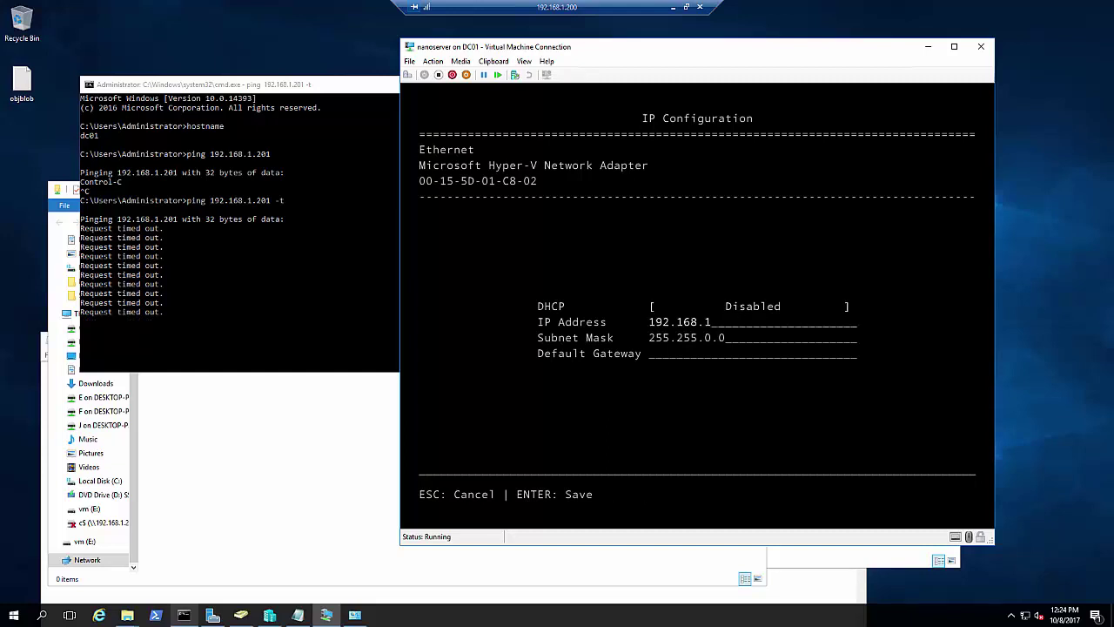
type(".209")
key("BackSpace")
type("255.255.")
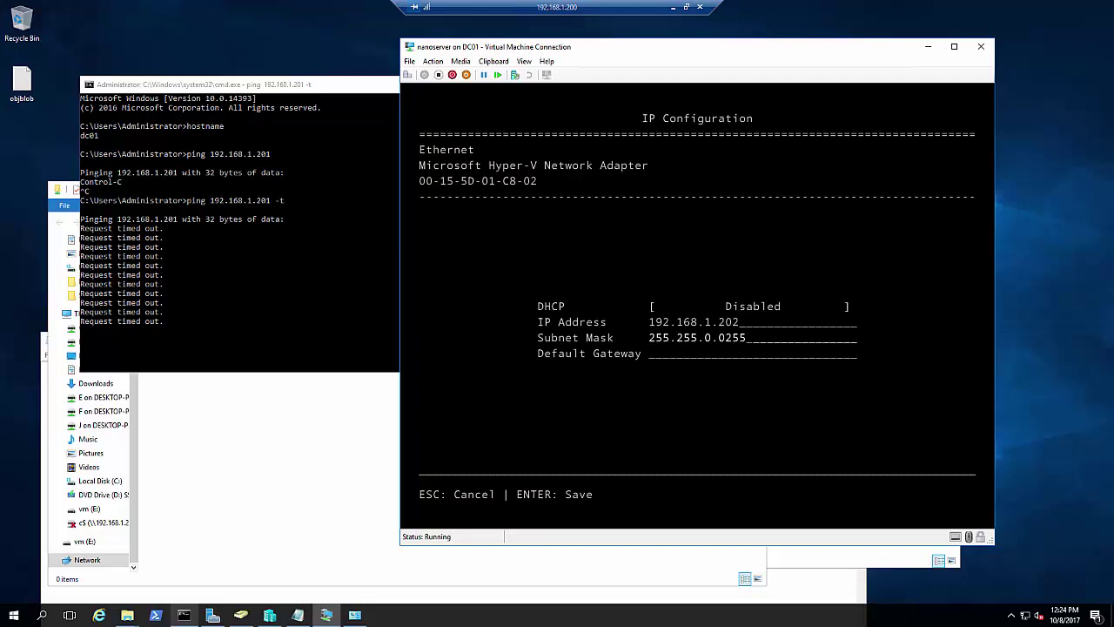
key("BackSpace")
key("BackSpace")
key("BackSpace")
key("BackSpace")
key("BackSpace")
key("BackSpace")
type("255.0")
Clear the default gateway and save the new IP configuration
key("Tab")
type("192.168.1.1")
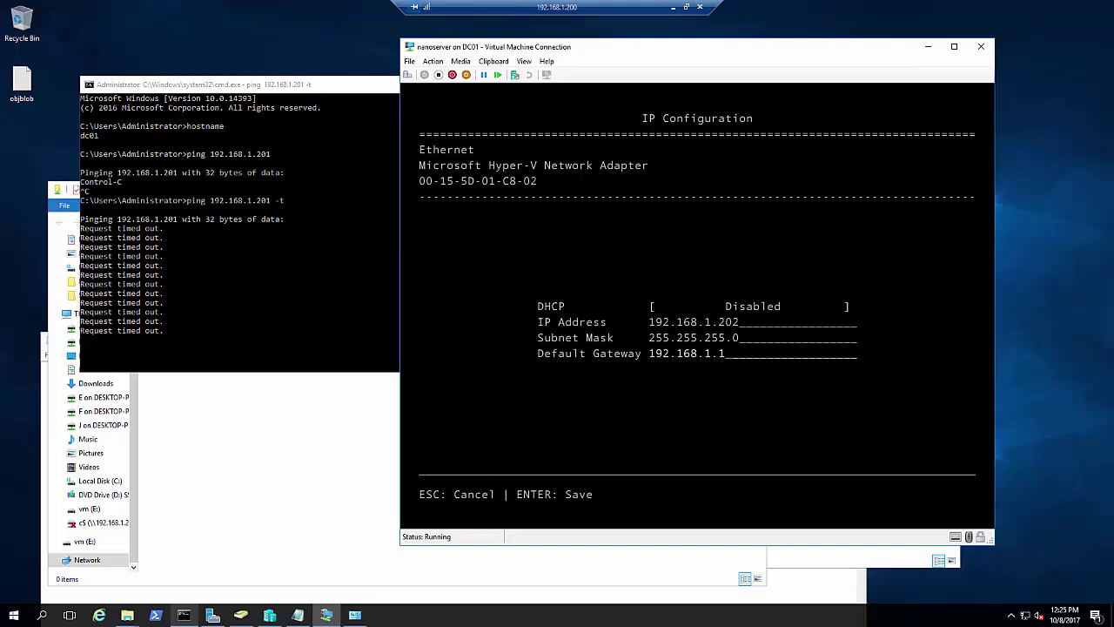
key("Return")
key("Return")
key("Return")
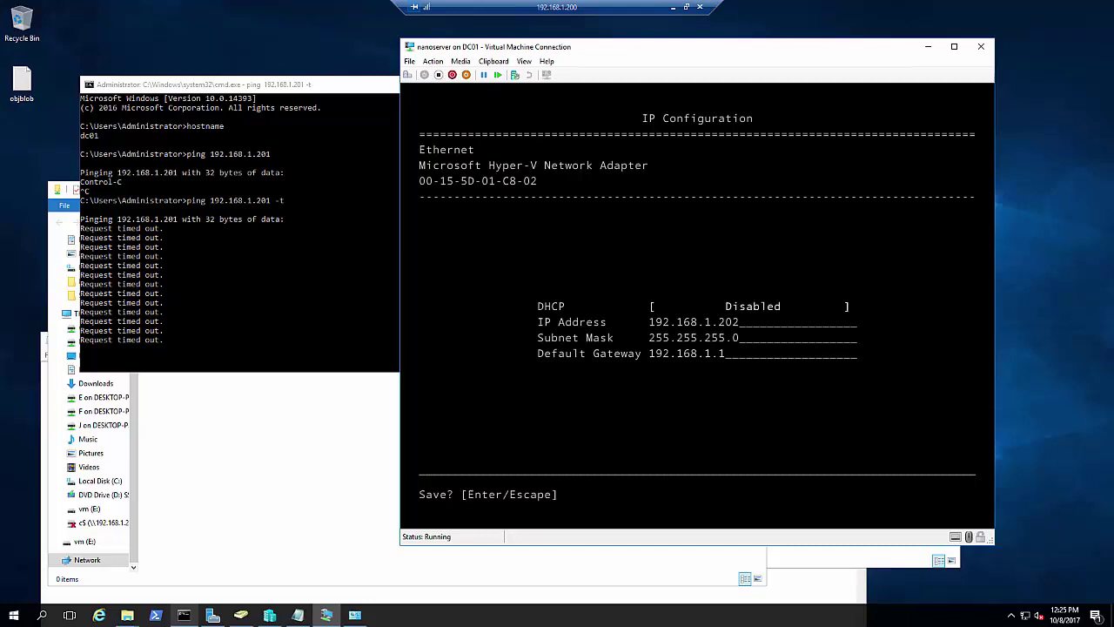
key("BackSpace")
key("BackSpace")
key("BackSpace")
key("BackSpace")
key("BackSpace")
key("BackSpace")
key("BackSpace")
key("BackSpace")
key("BackSpace")
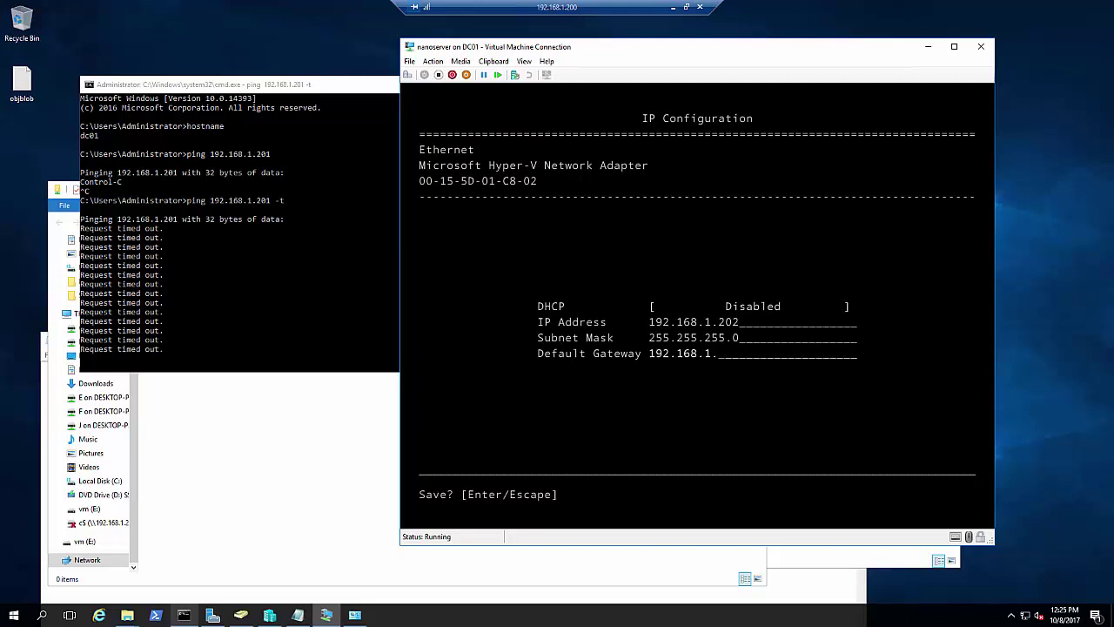
key("BackSpace")
key("BackSpace")
key("Return")
key("Return")
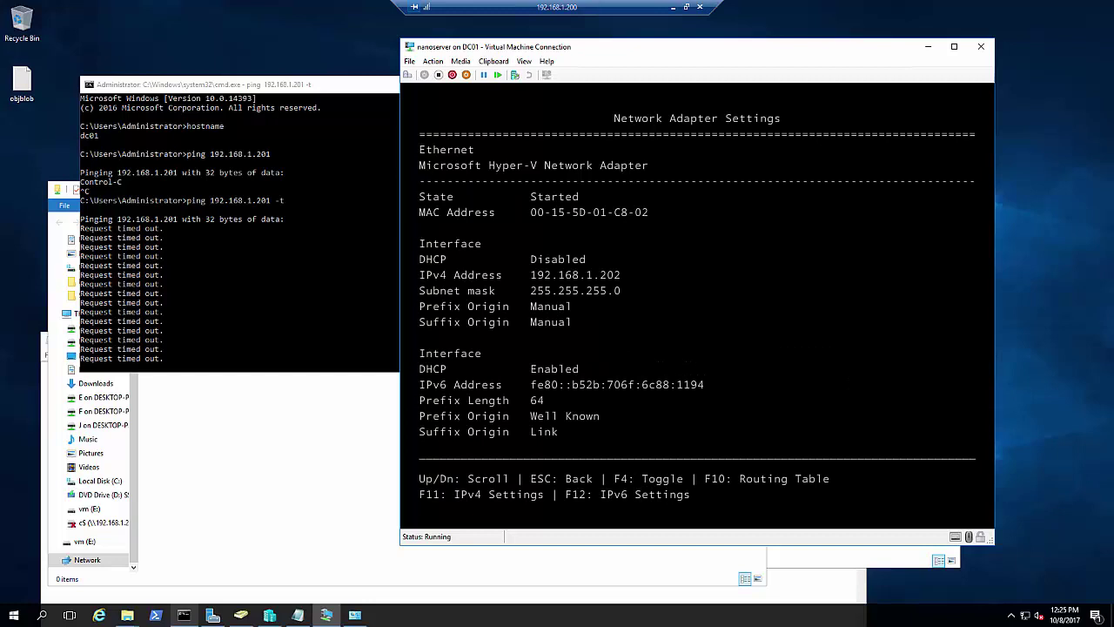
Stop the 192.168.1.201 ping and ping 192.168.1.202, which now replies
left_click(217, 298)
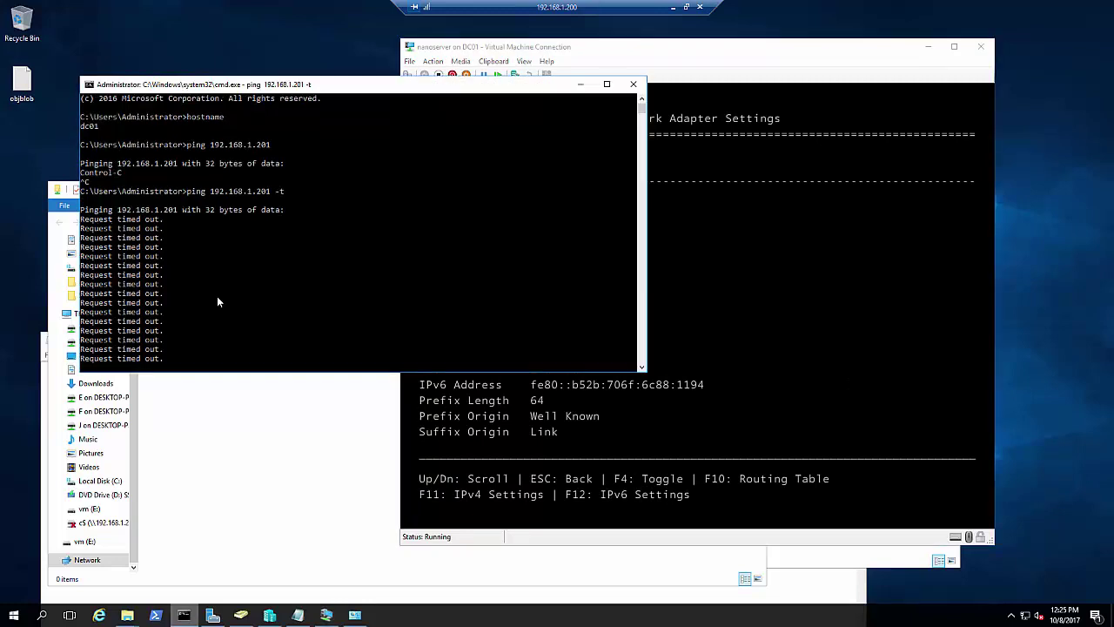
key("ctrl+c")
key("Up")
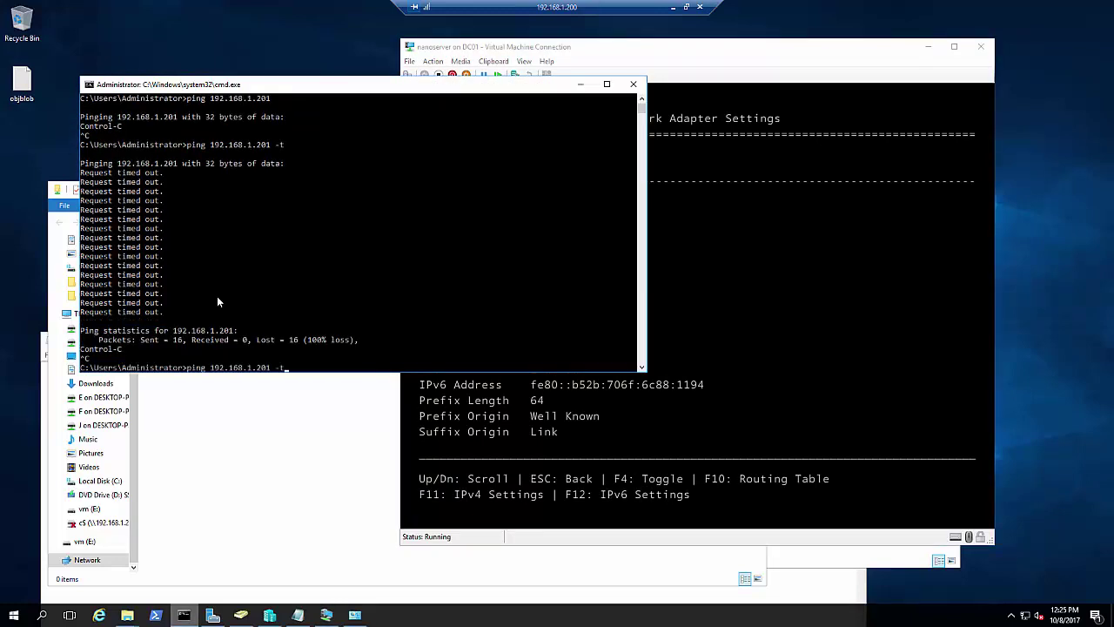
key("BackSpace")
key("BackSpace")
key("BackSpace")
key("BackSpace")
type("2")
key("Return")
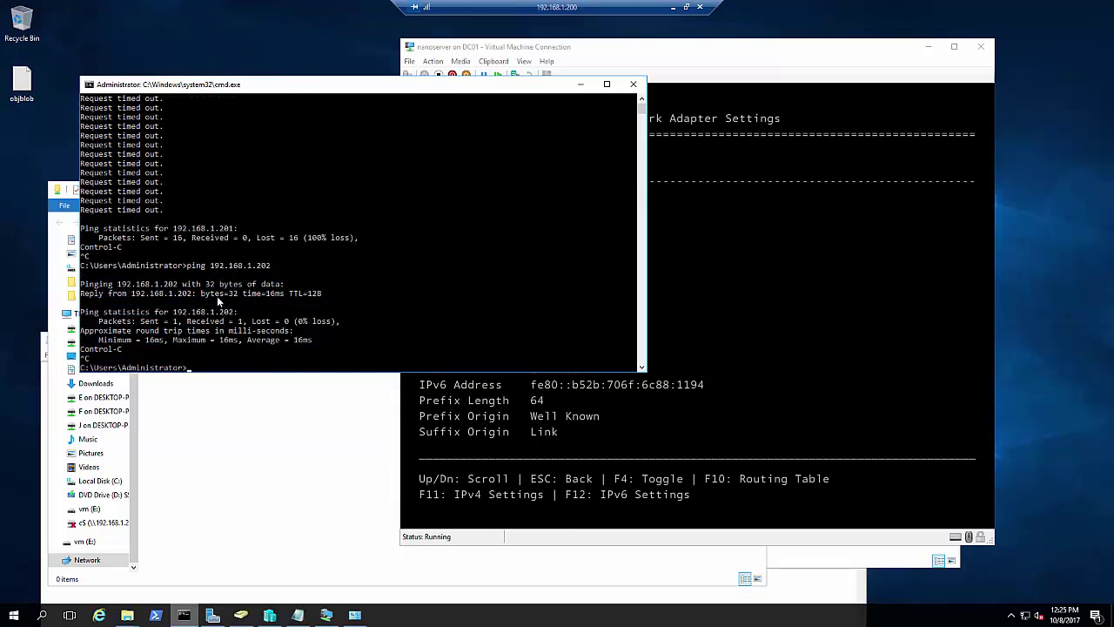
left_click(217, 296)
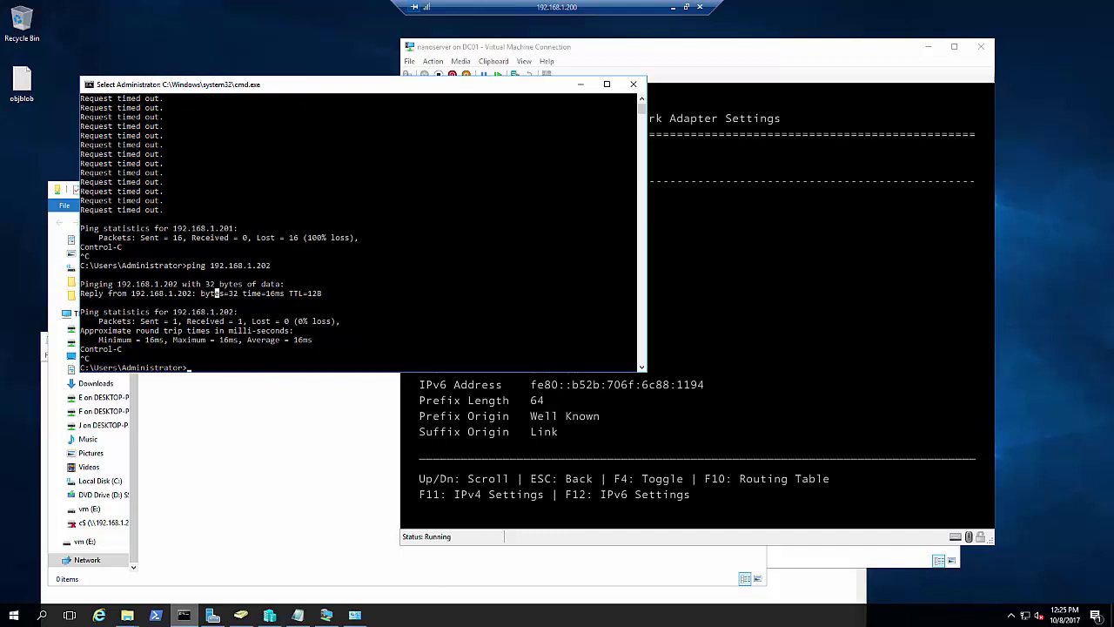
left_click(784, 261)
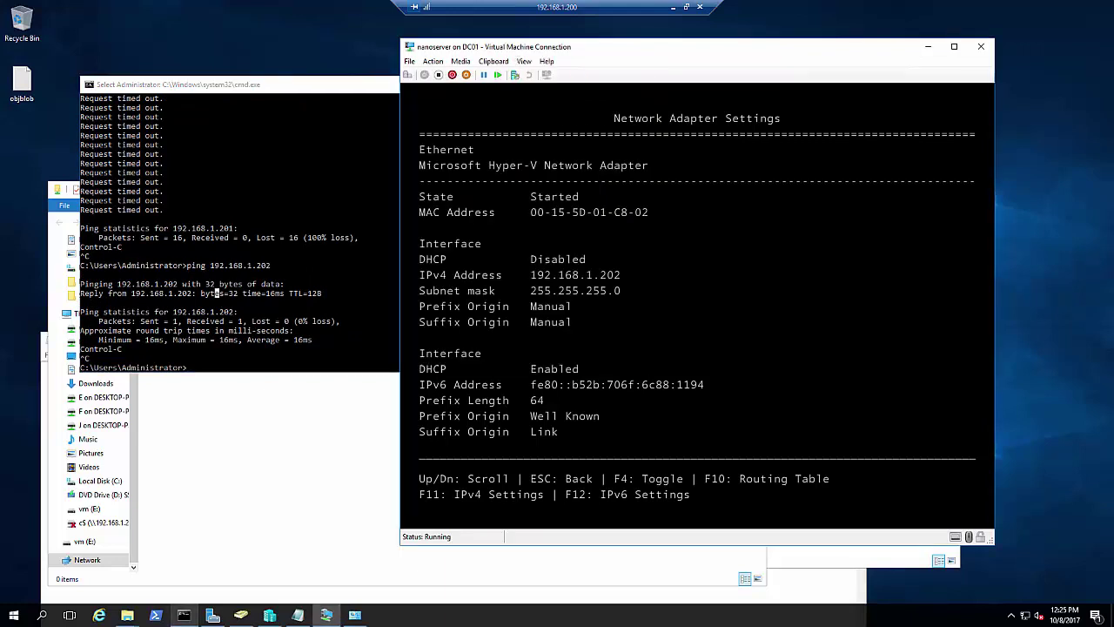
key("Escape")
Log back into the Nano Server Recovery Console as administrator on domain expertzpace.local
key("Escape")
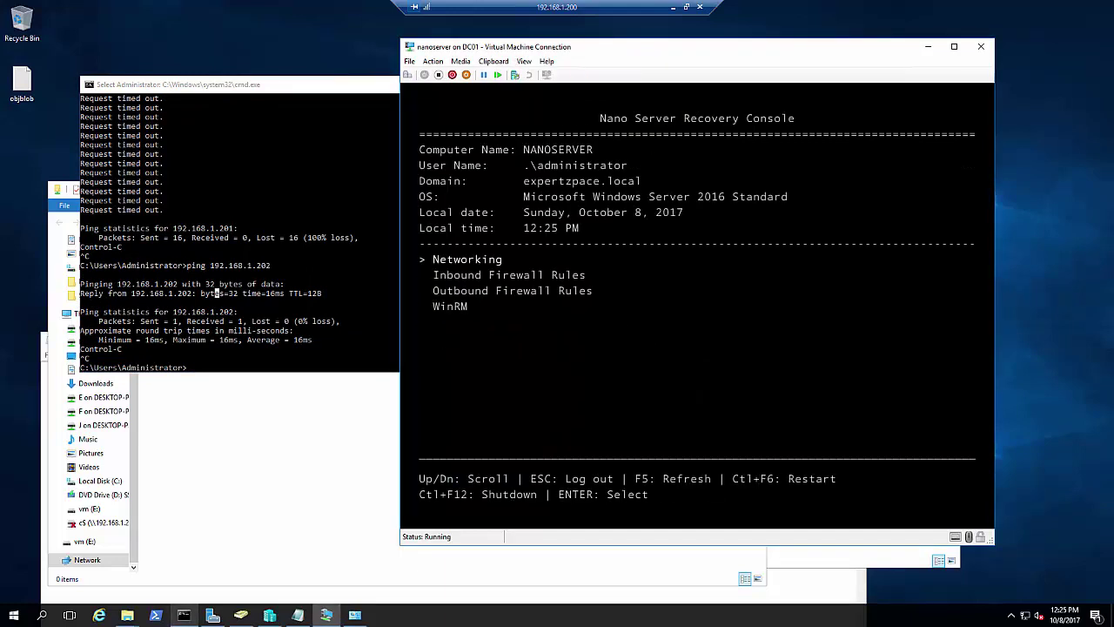
key("Escape")
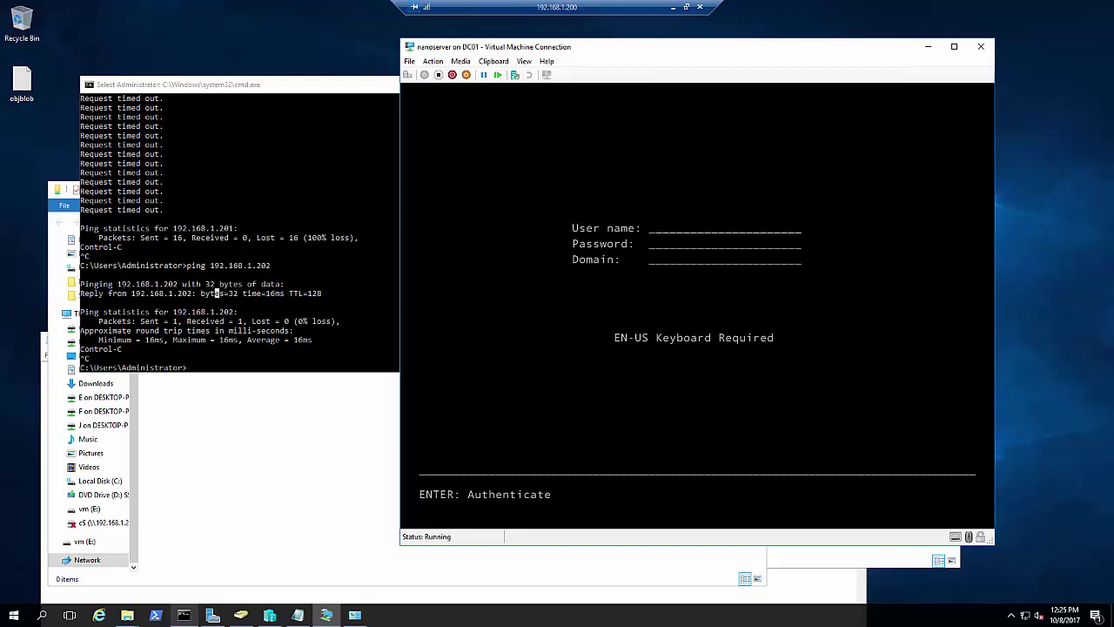
type("administrator")
key("Tab")
type("***")
key("Tab")
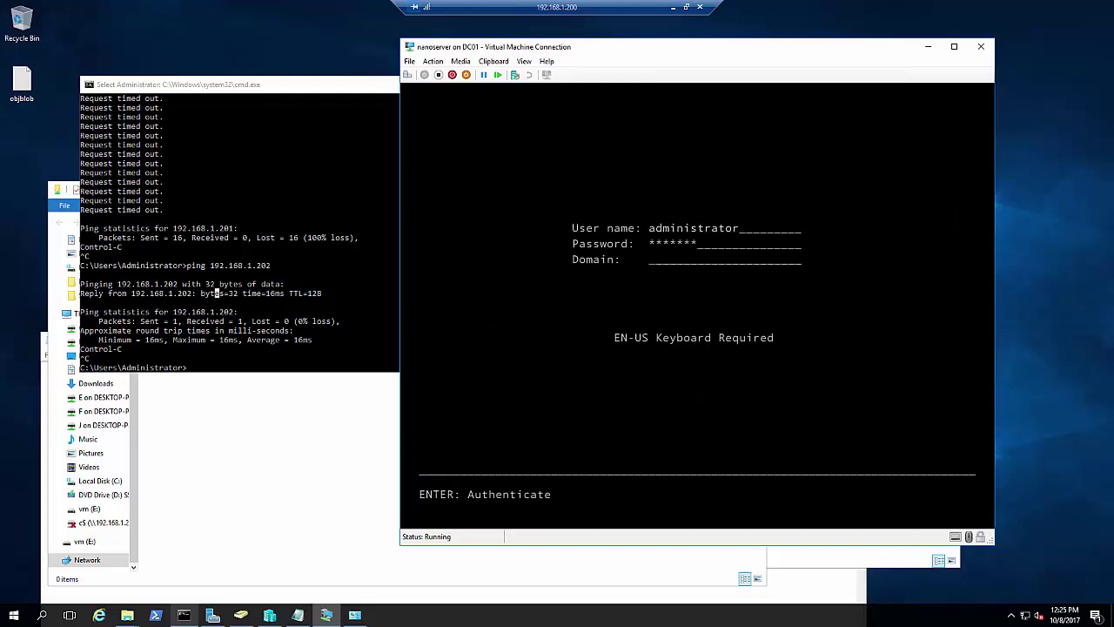
type("expertzpace.local")
key("Return")
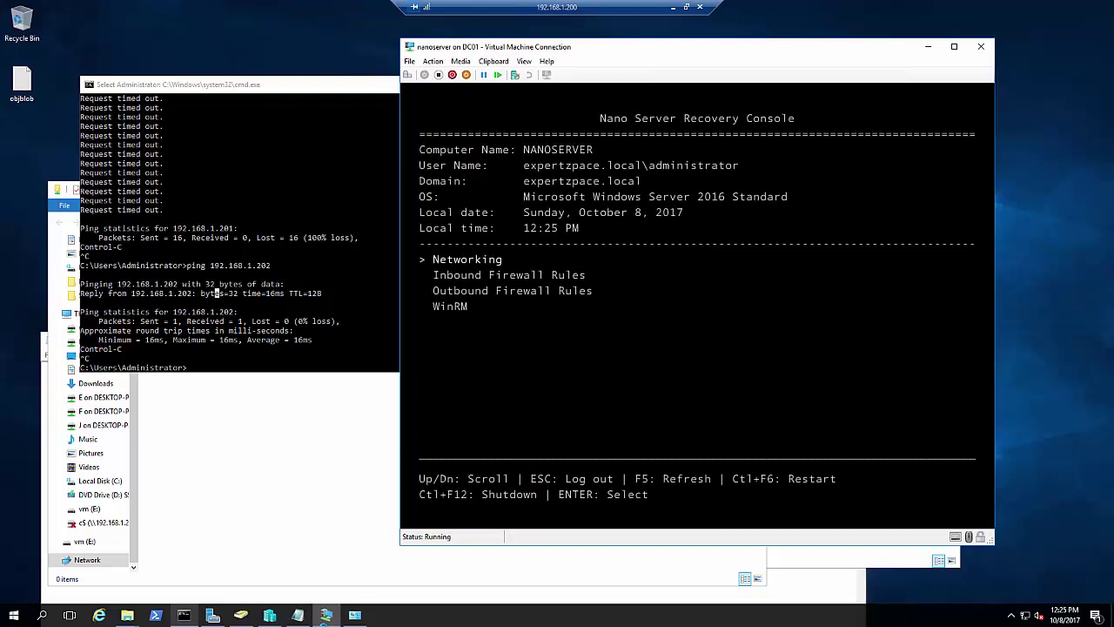
left_click(157, 616)
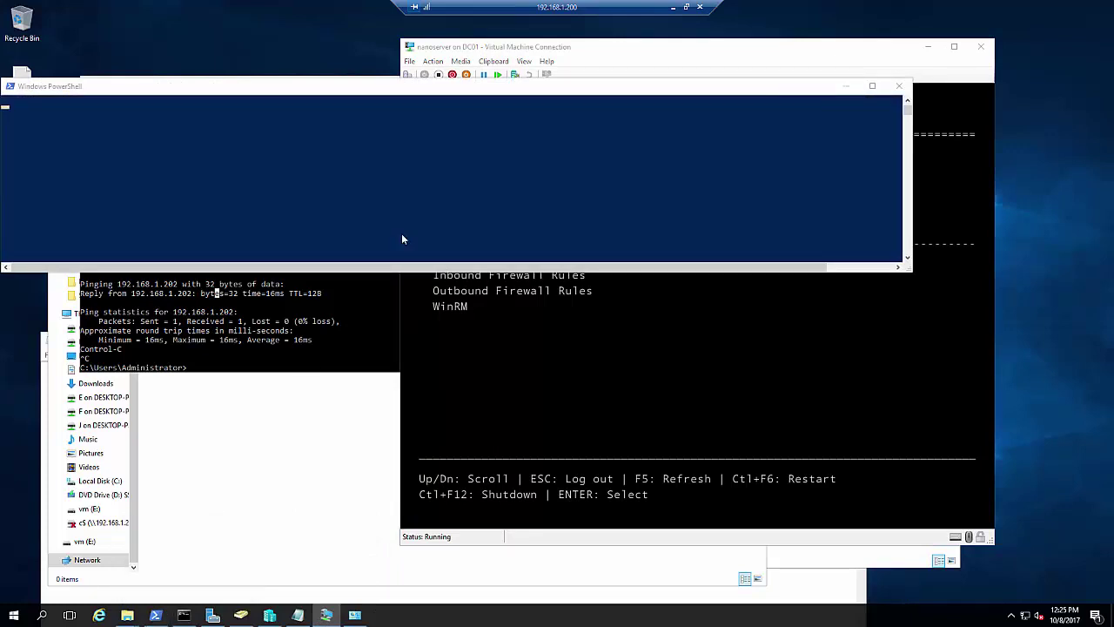
In the administrator PowerShell window, store the Nano Server address 192.168.1.202 in $ip
left_click(401, 234)
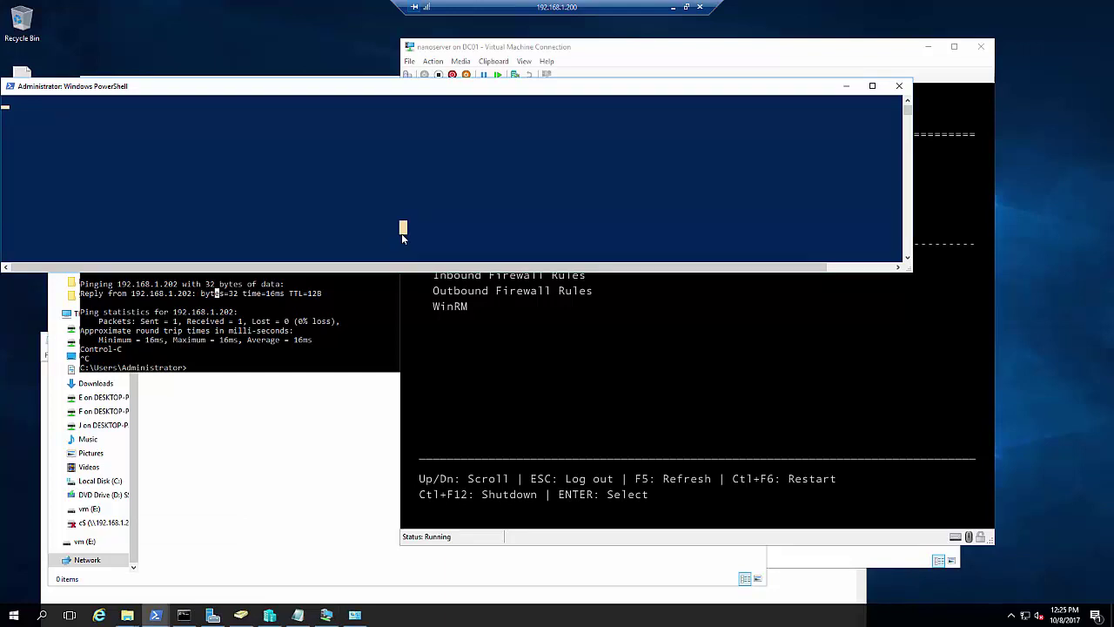
left_click_drag(426, 87, 506, 173)
left_click(462, 119)
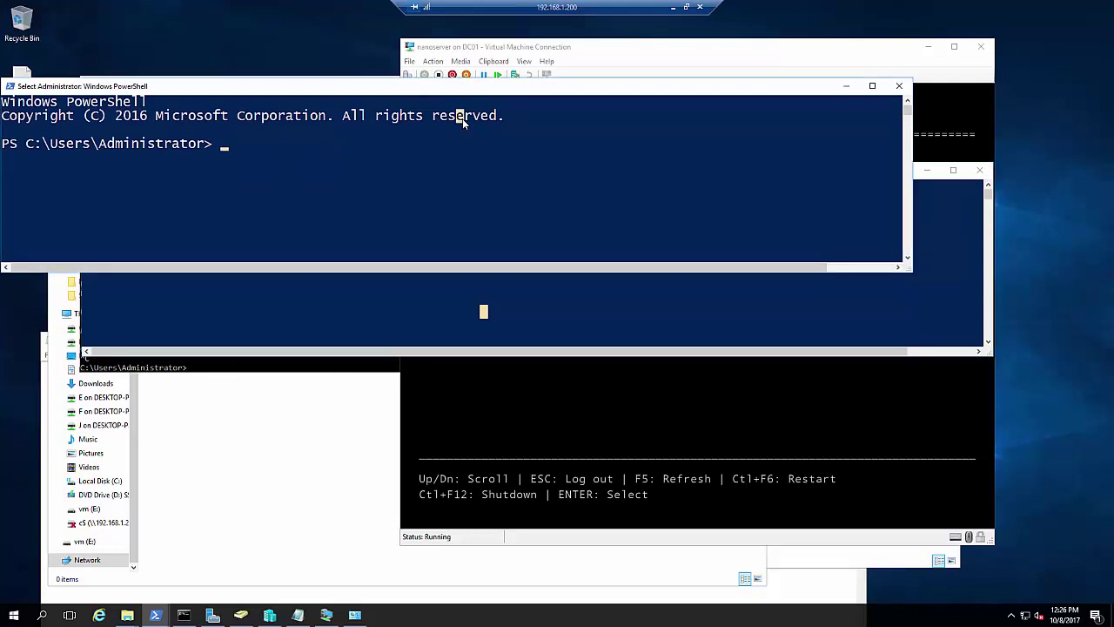
type("$ip")
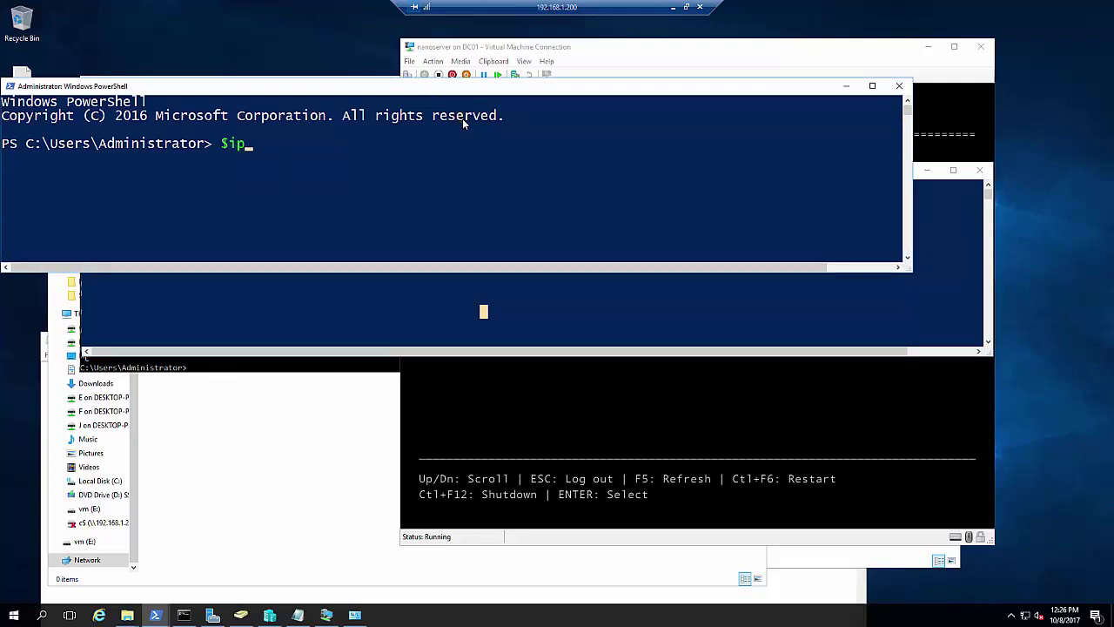
type("= ")
type("192.168.1.202\"")
key("Return")
Run Enter-PSSession -ComputerName $ip with the administrator credential and submit the password
type("entep")
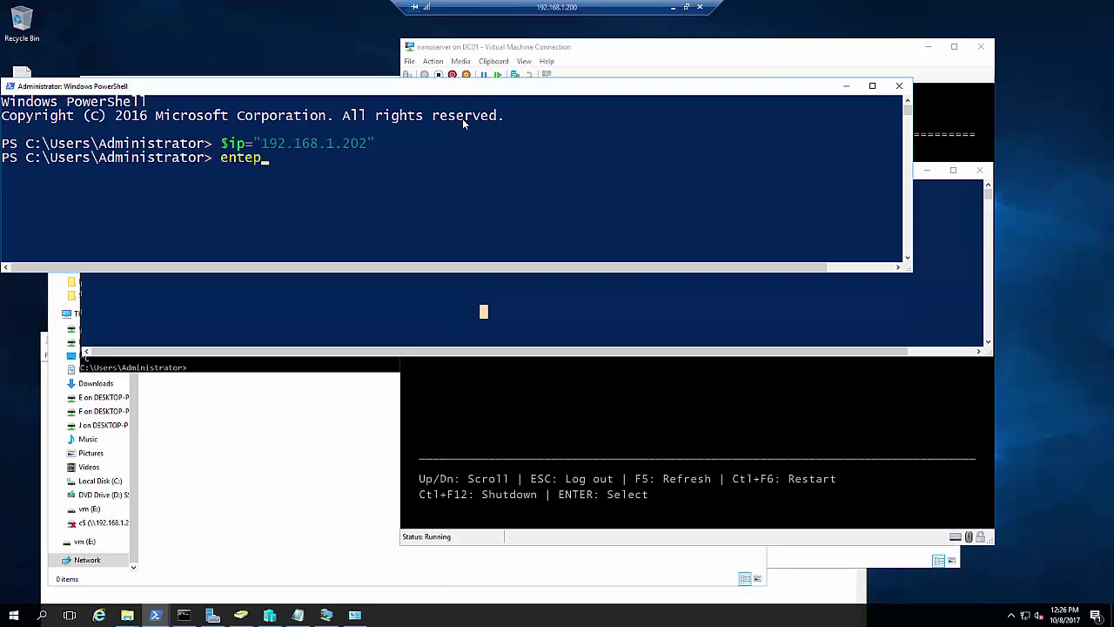
key("BackSpace")
type("r-pse")
key("BackSpace")
type("se")
key("Tab")
type("-com")
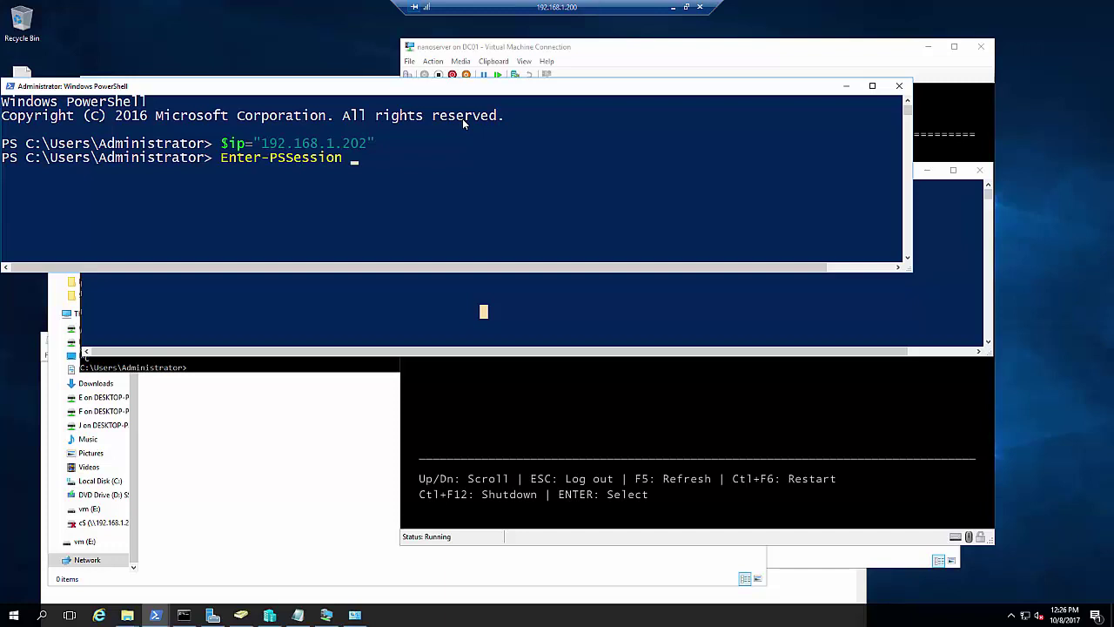
key("Tab")
type("$ip -cred")
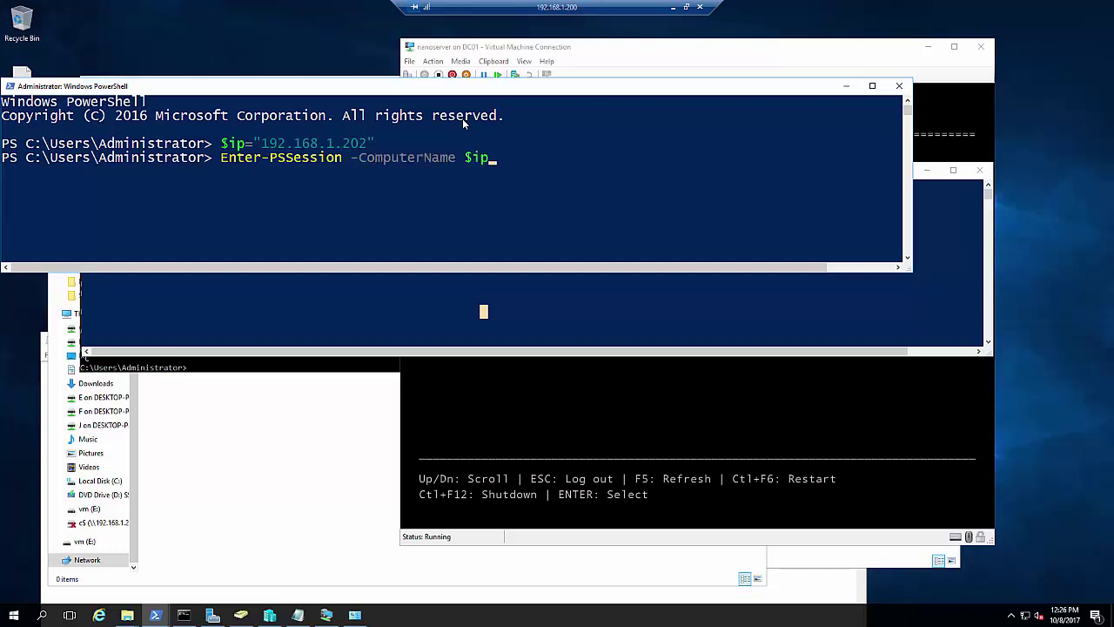
key("Tab")
type("$ip\\a")
type("dministrat")
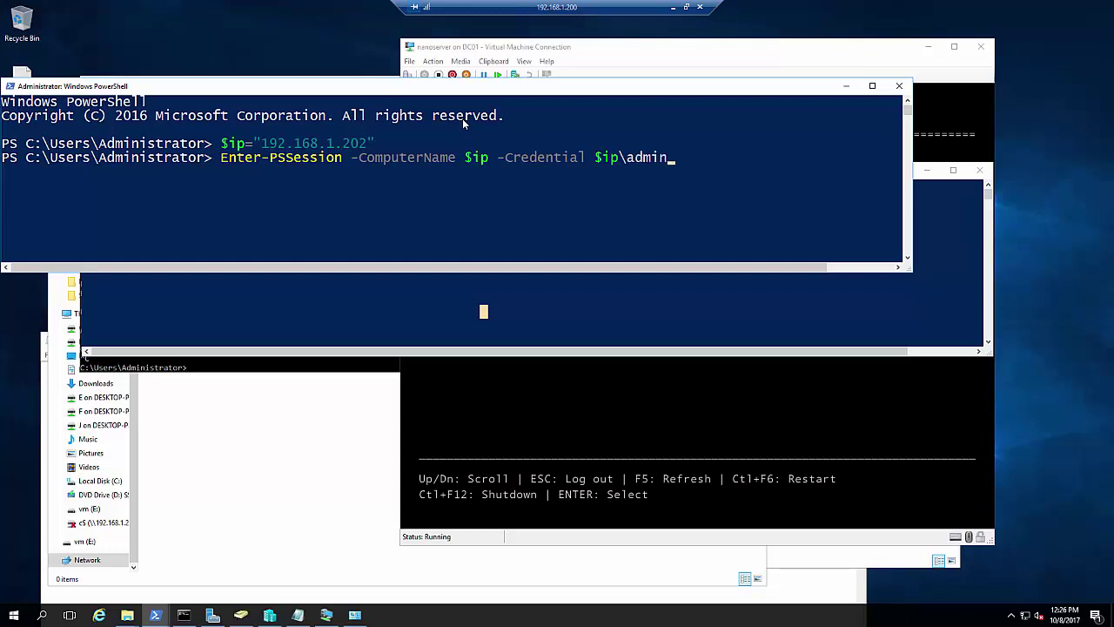
type("or")
key("Return")
type("********")
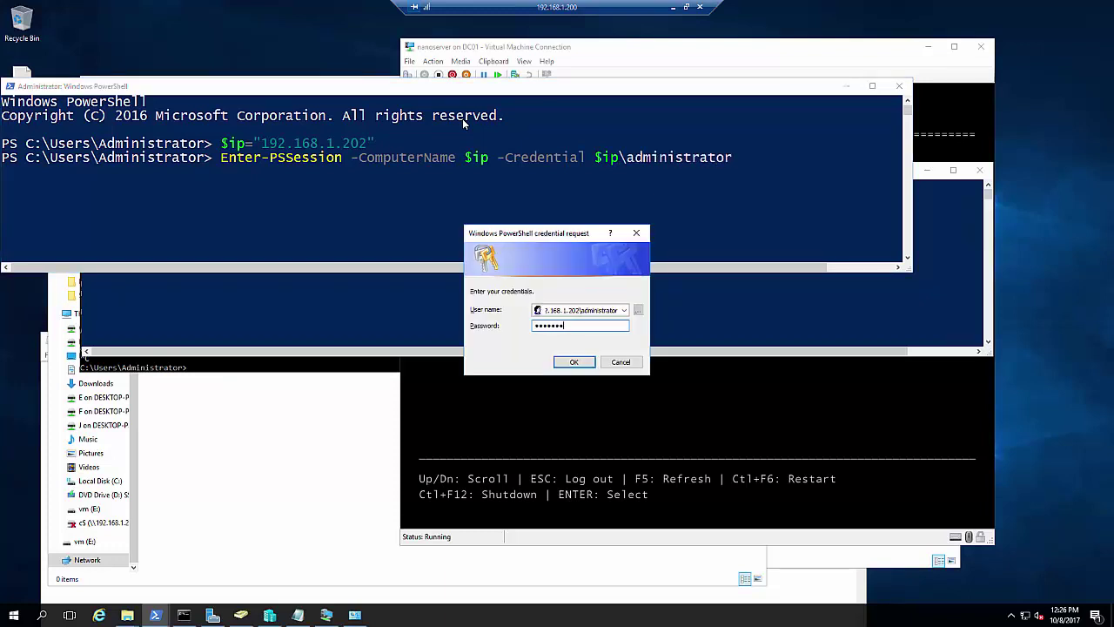
key("Return")
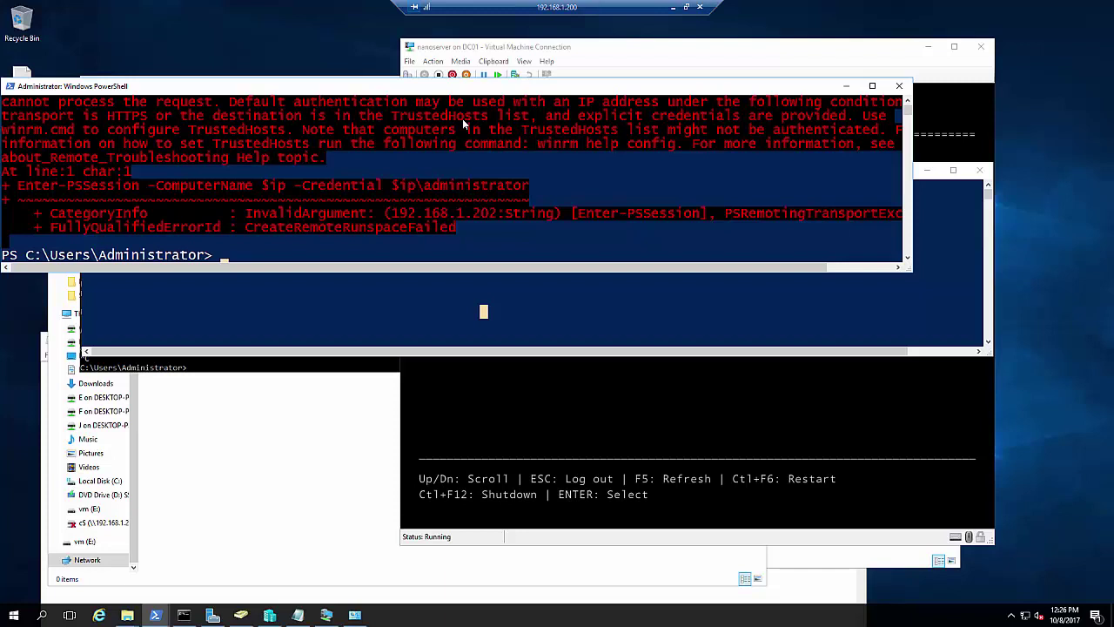
Ping 192.168.1.202 until a reply arrives, then stop it with Ctrl+C
type("ping 192.168.1.1")
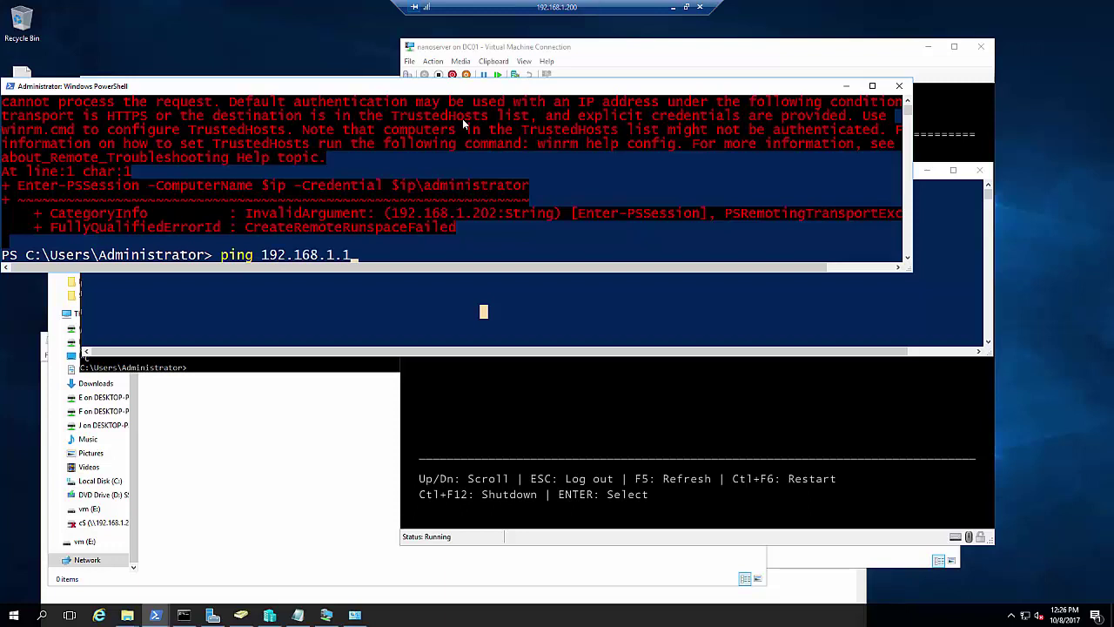
key("BackSpace")
type("02")
key("BackSpace")
key("BackSpace")
type("202")
key("Return")
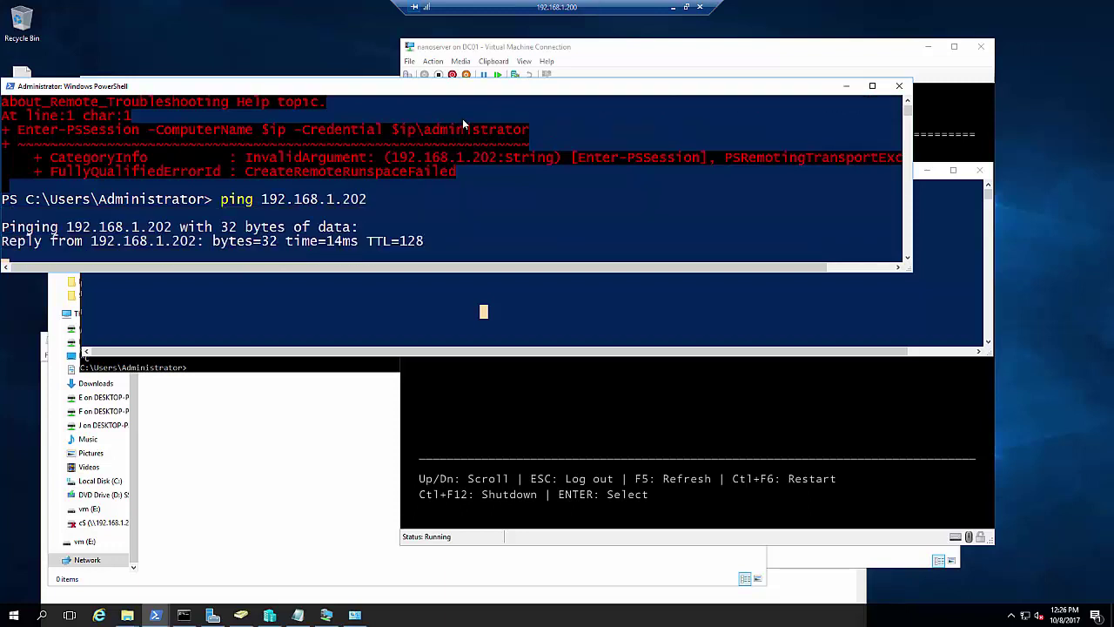
key("ctrl+c")
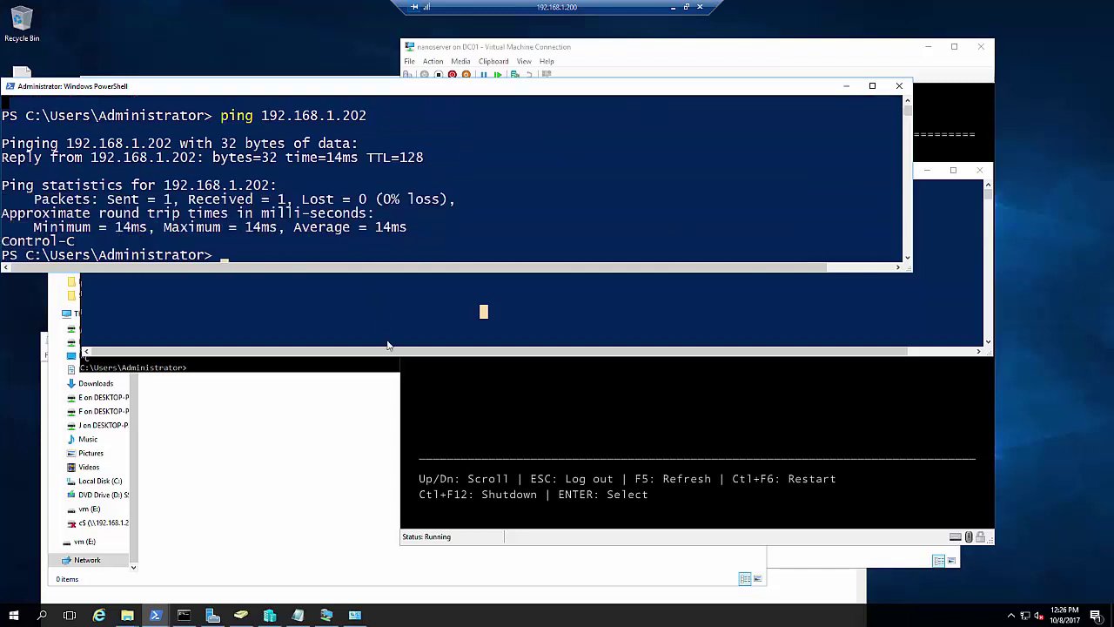
left_click(345, 461)
Launch dnsmgmt and locate the nanoserver Host (A) record at 192.168.1.202 in expertzpace.local
key("super+r")
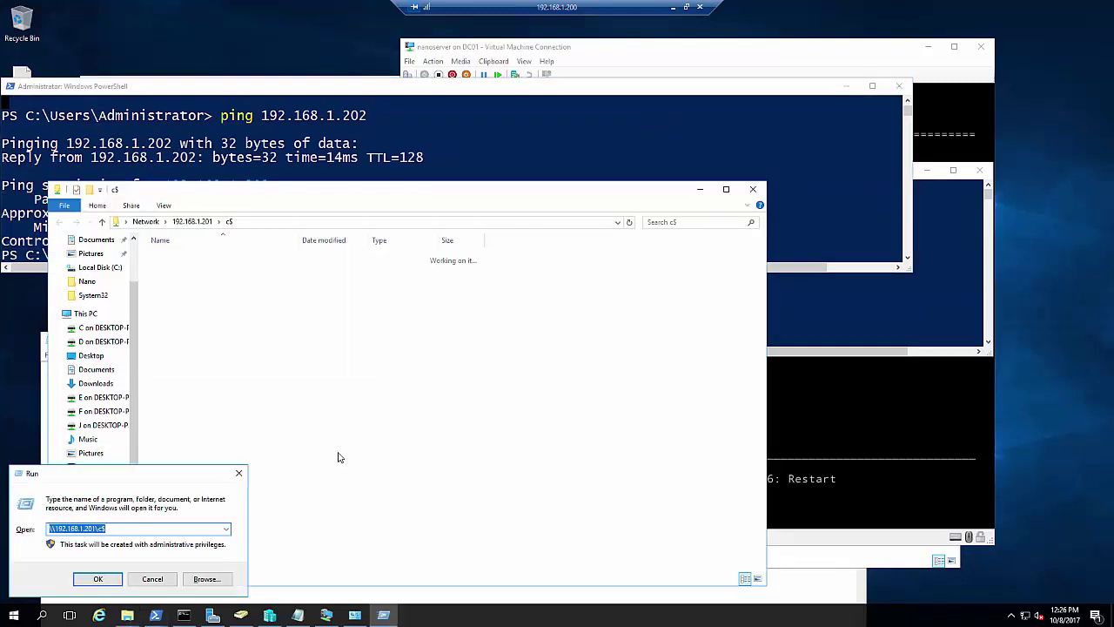
type("dnsmgmt")
key("Return")
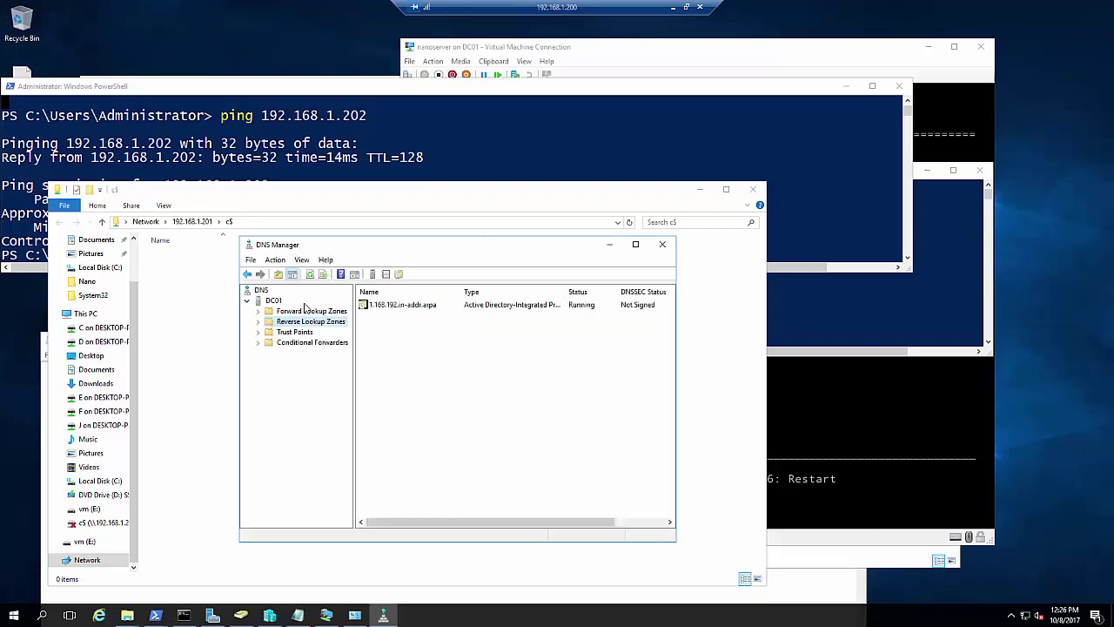
left_click(257, 312)
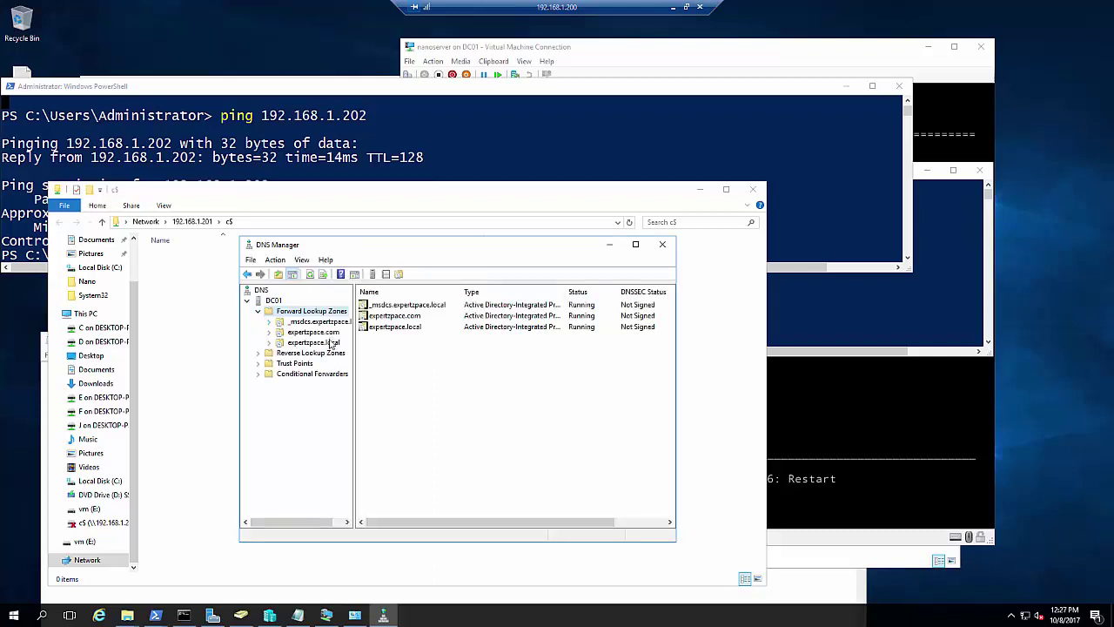
left_click(327, 346)
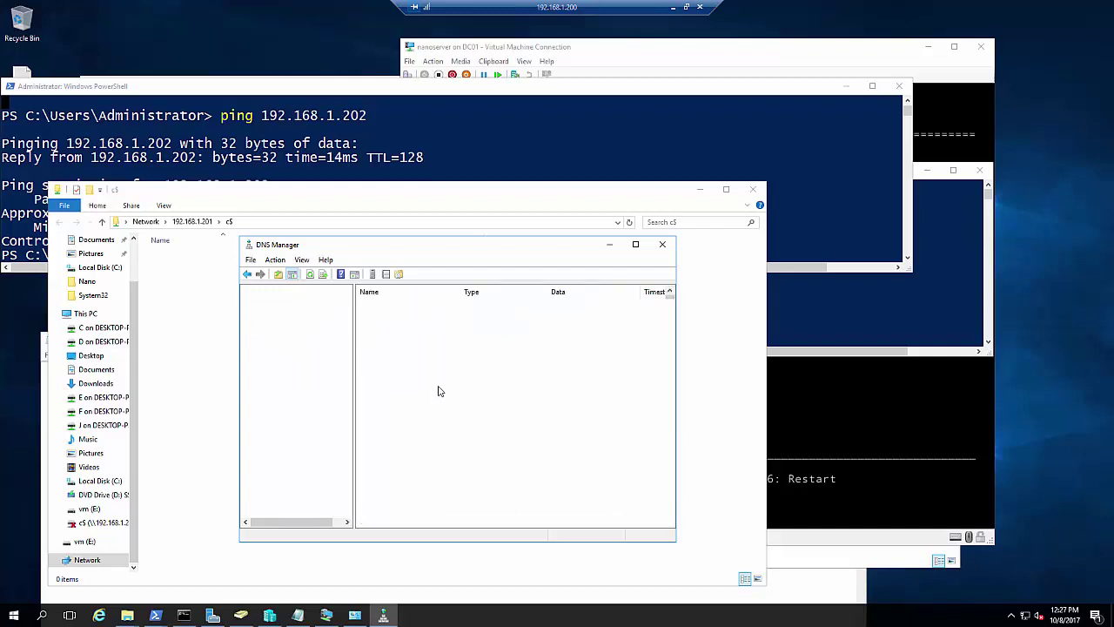
scroll(444, 425, "down", 1)
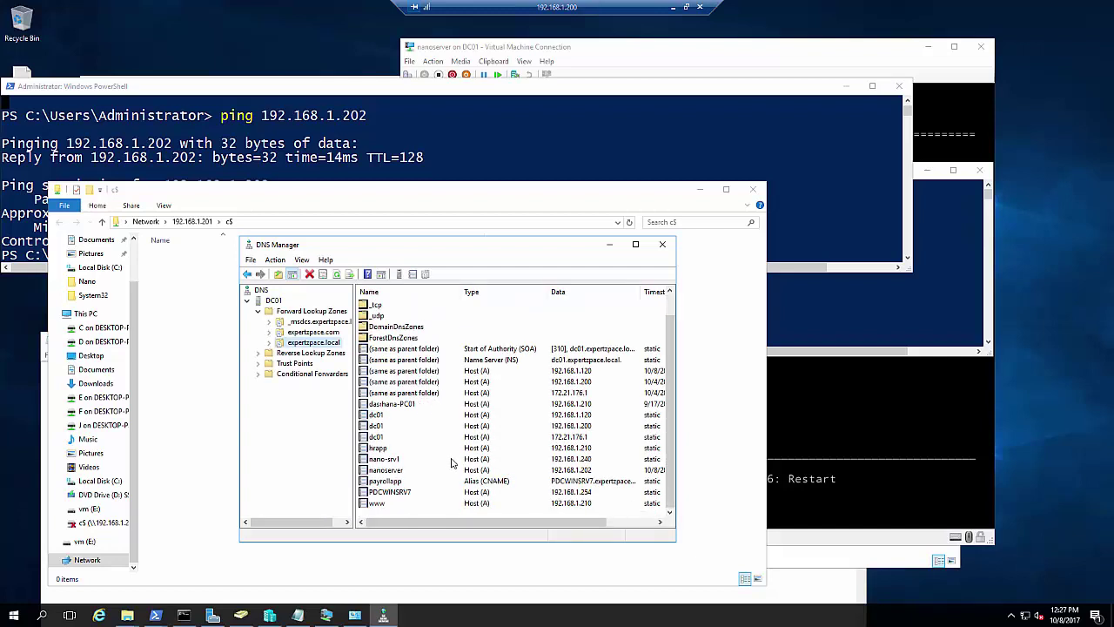
left_click(407, 471)
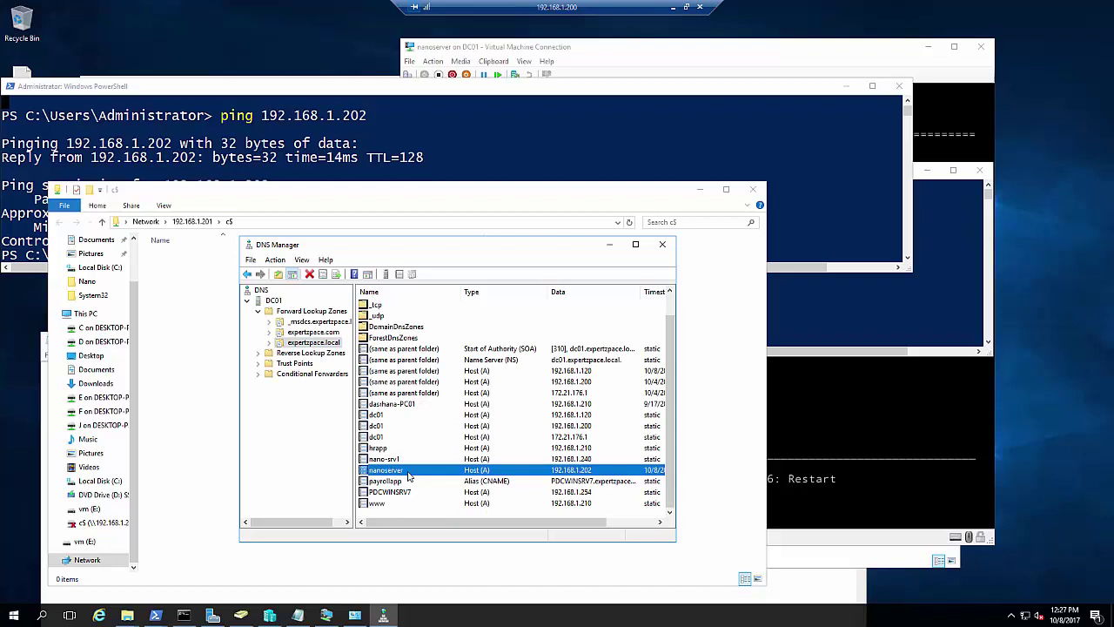
left_click_drag(458, 525, 428, 523)
Add nanoserver to Server Manager's All Servers pool via Find Now and view its details
left_click(212, 615)
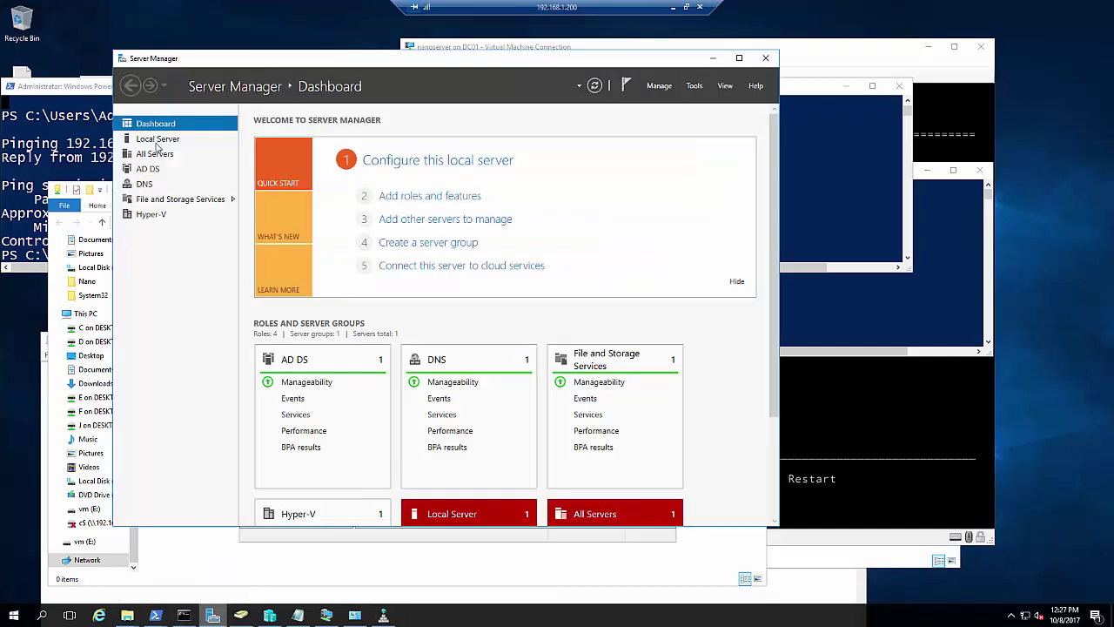
left_click(158, 159)
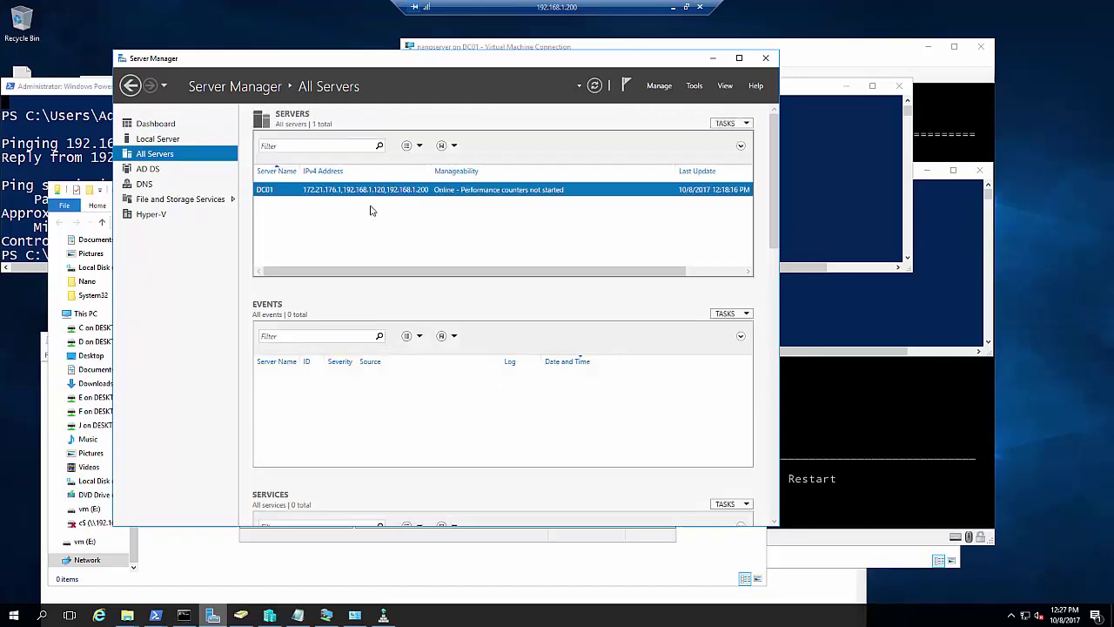
right_click(413, 263)
left_click(435, 278)
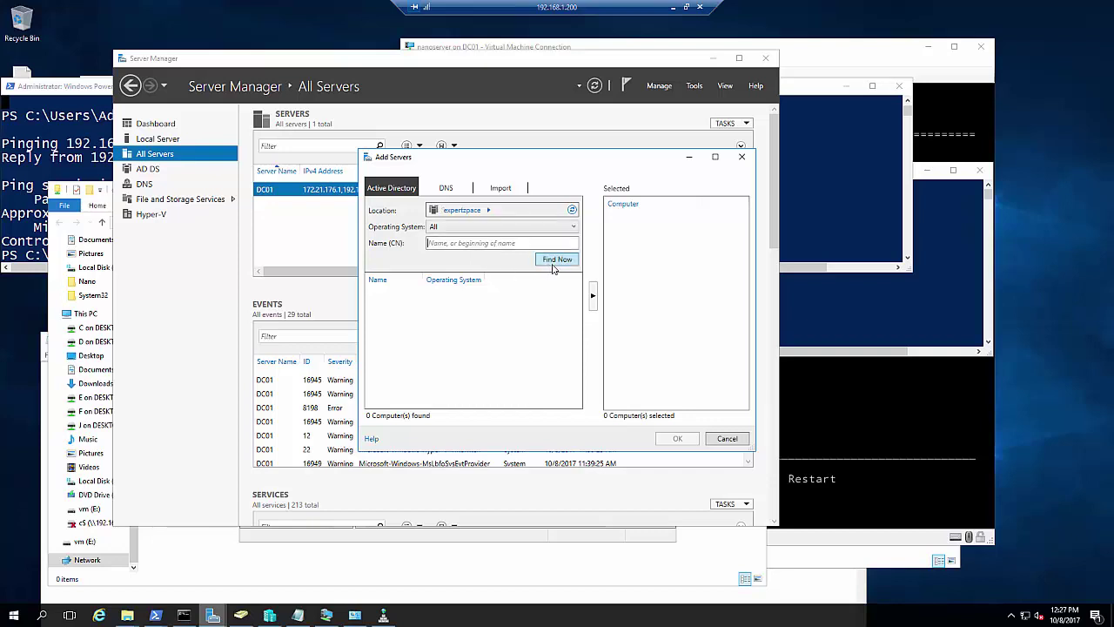
left_click(552, 264)
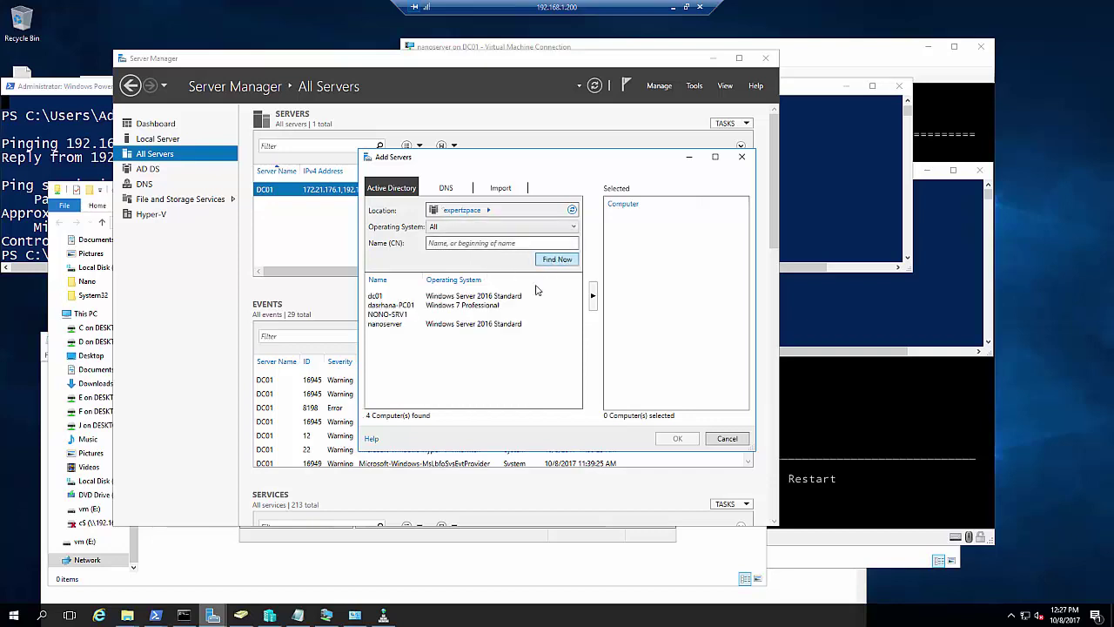
left_click(396, 324)
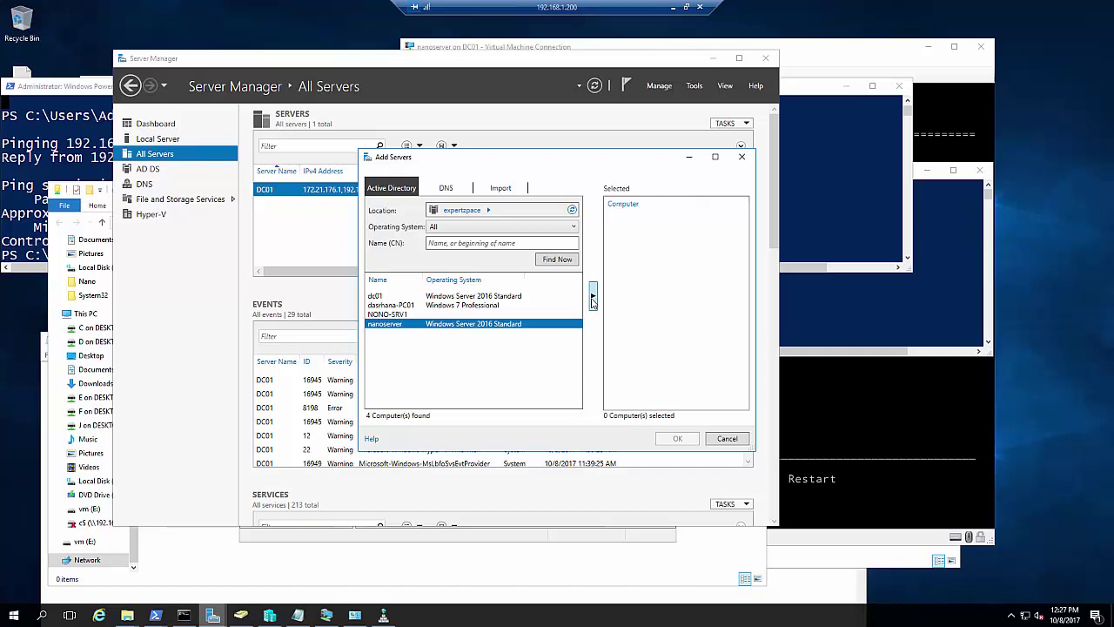
left_click(592, 299)
left_click(677, 438)
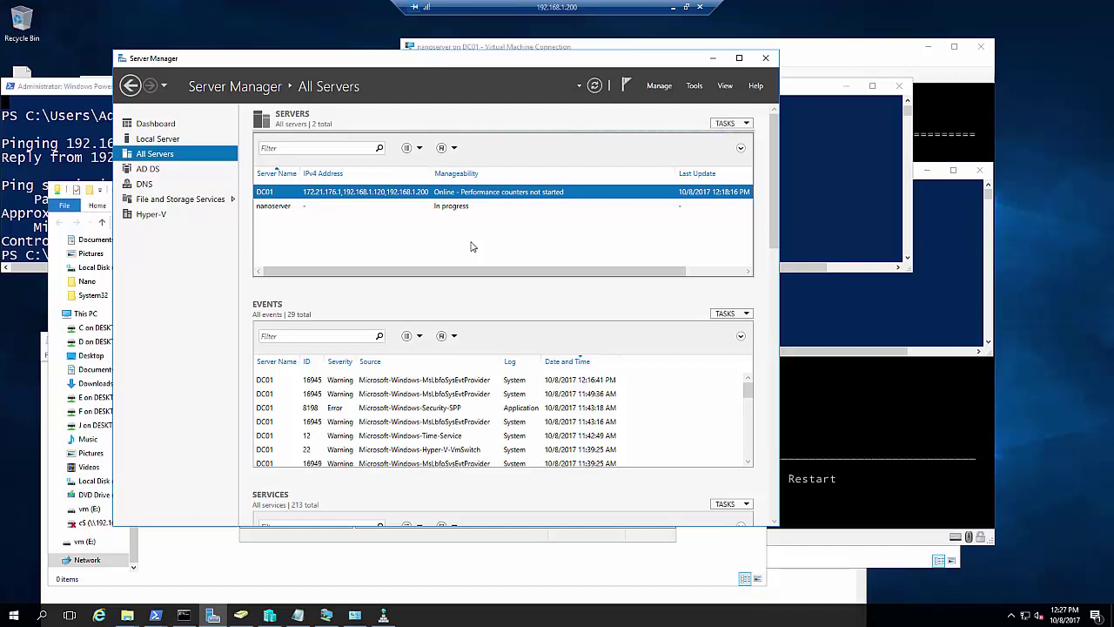
left_click(464, 209)
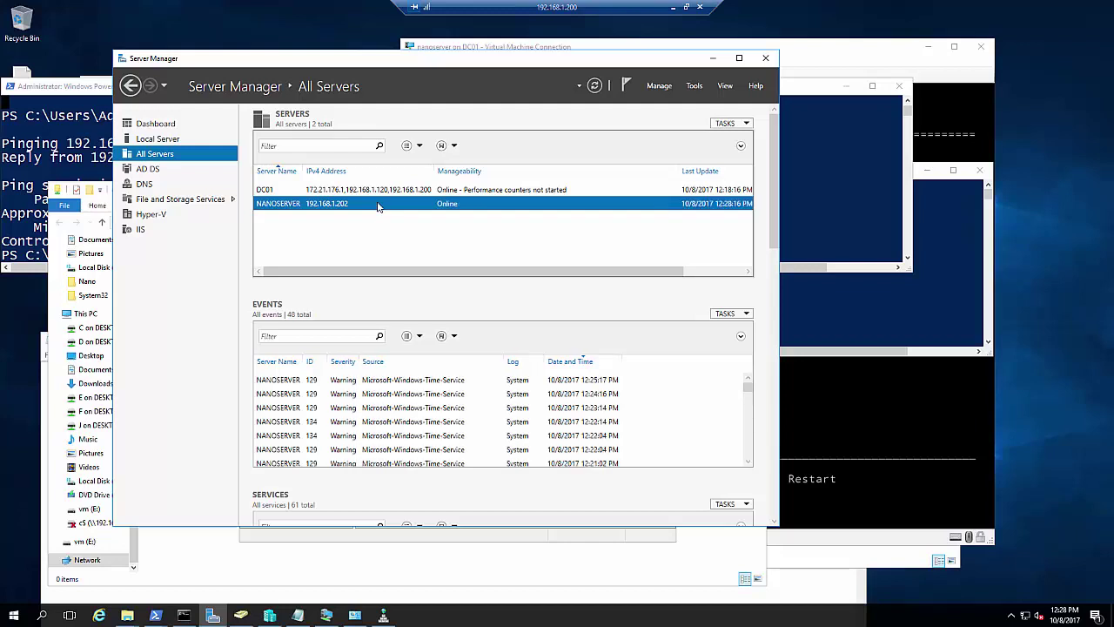
right_click(378, 207)
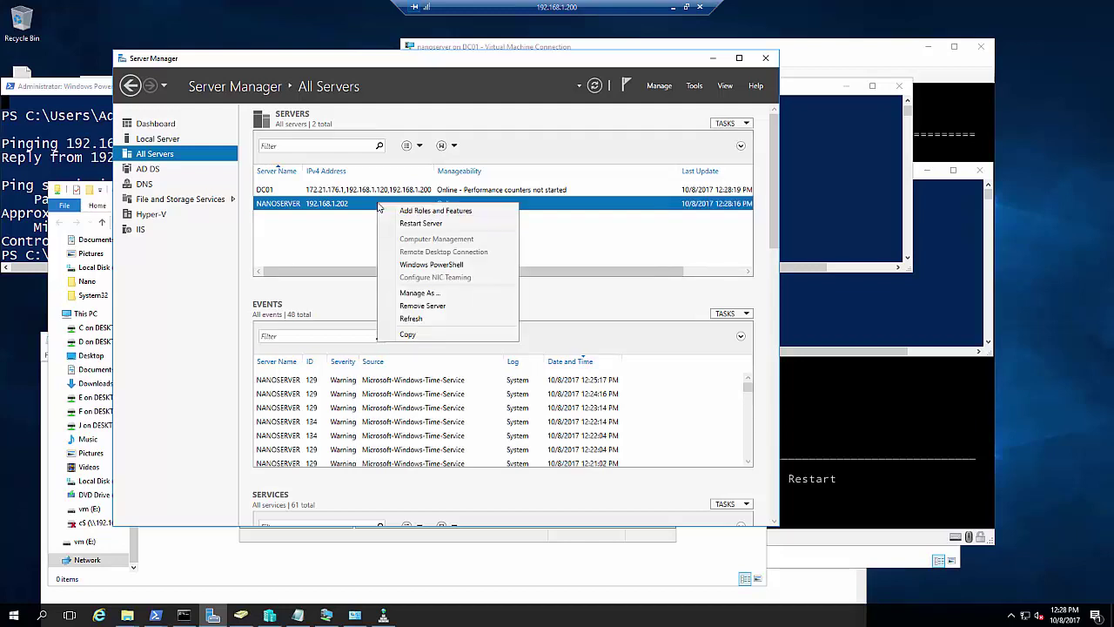
left_click(408, 212)
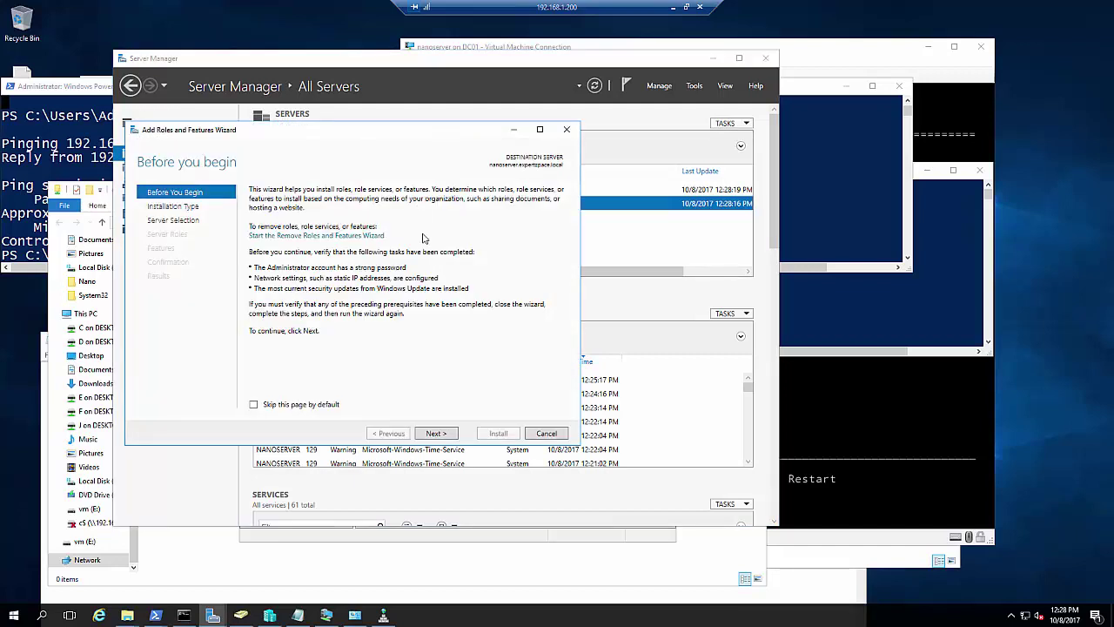
left_click(438, 433)
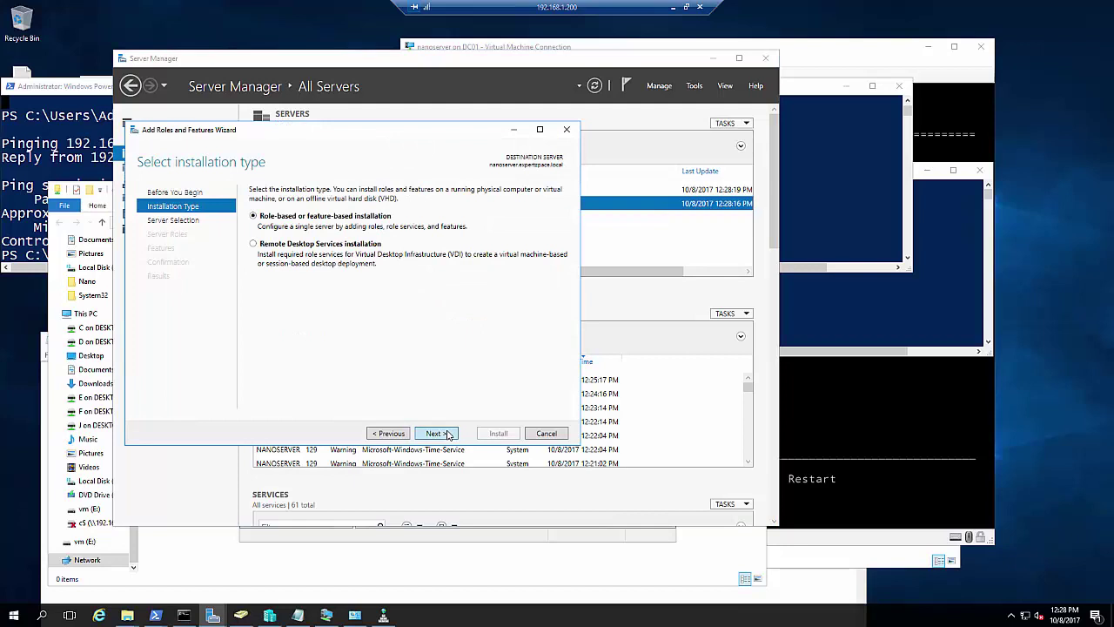
left_click(450, 434)
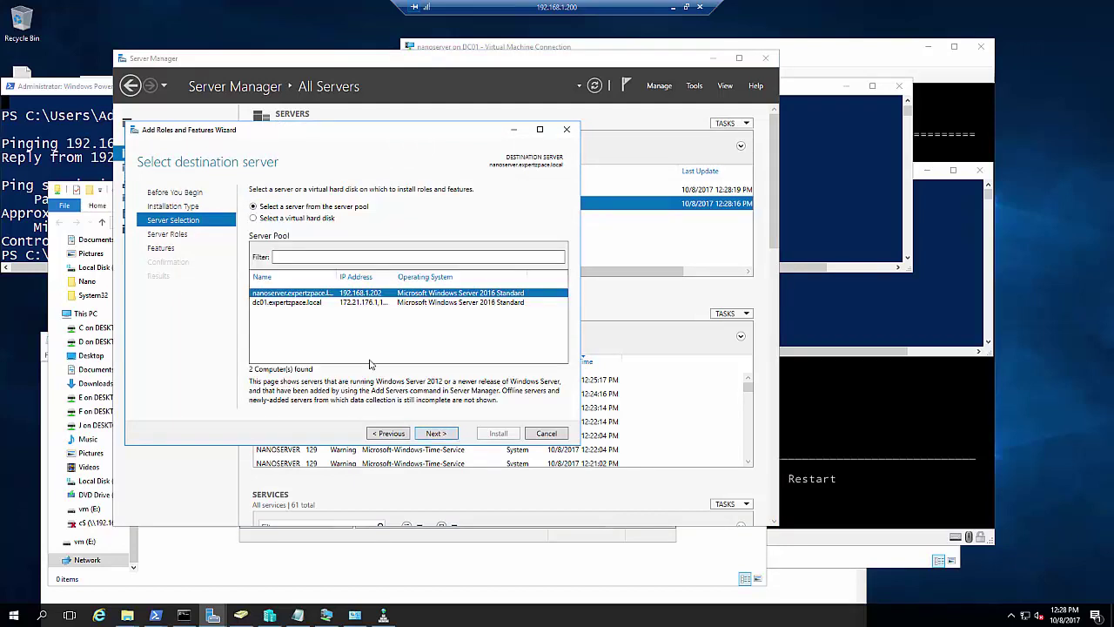
key("Return")
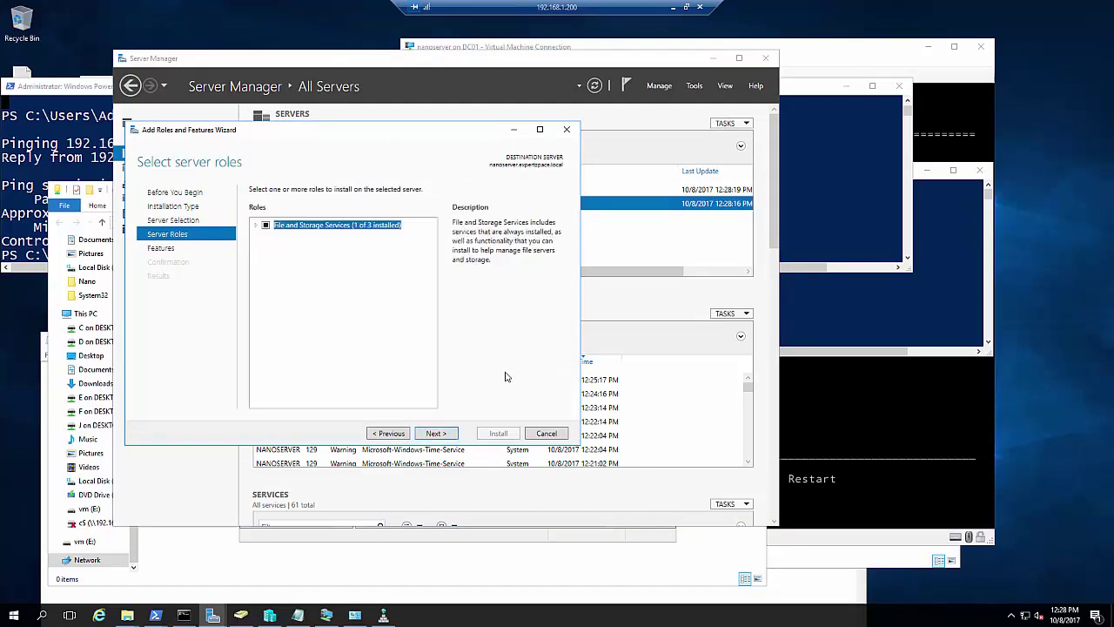
left_click(257, 226)
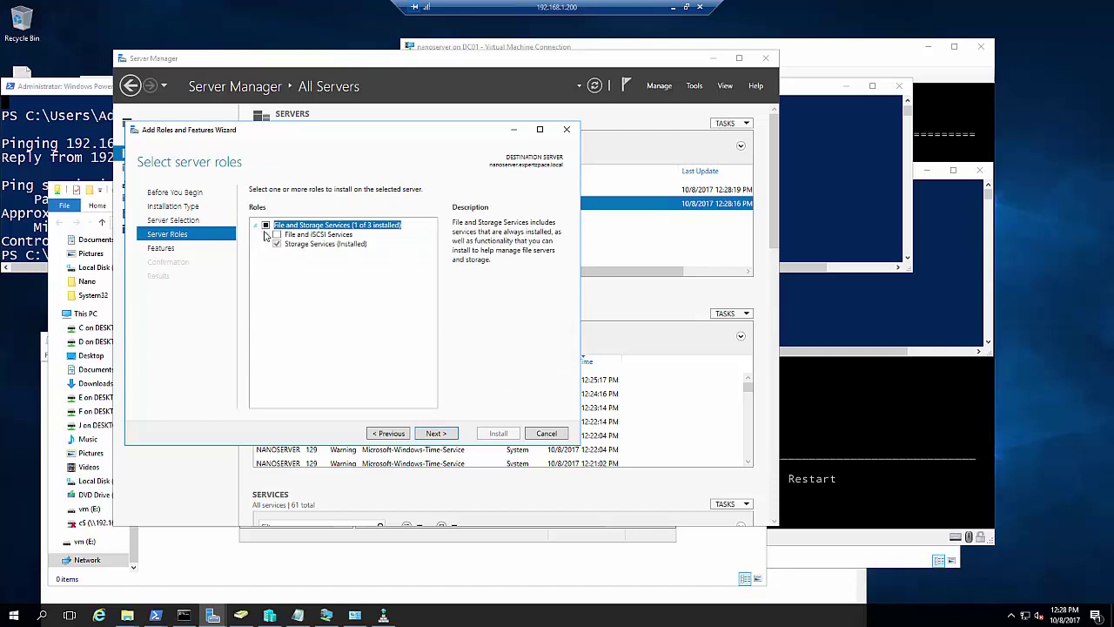
left_click(268, 236)
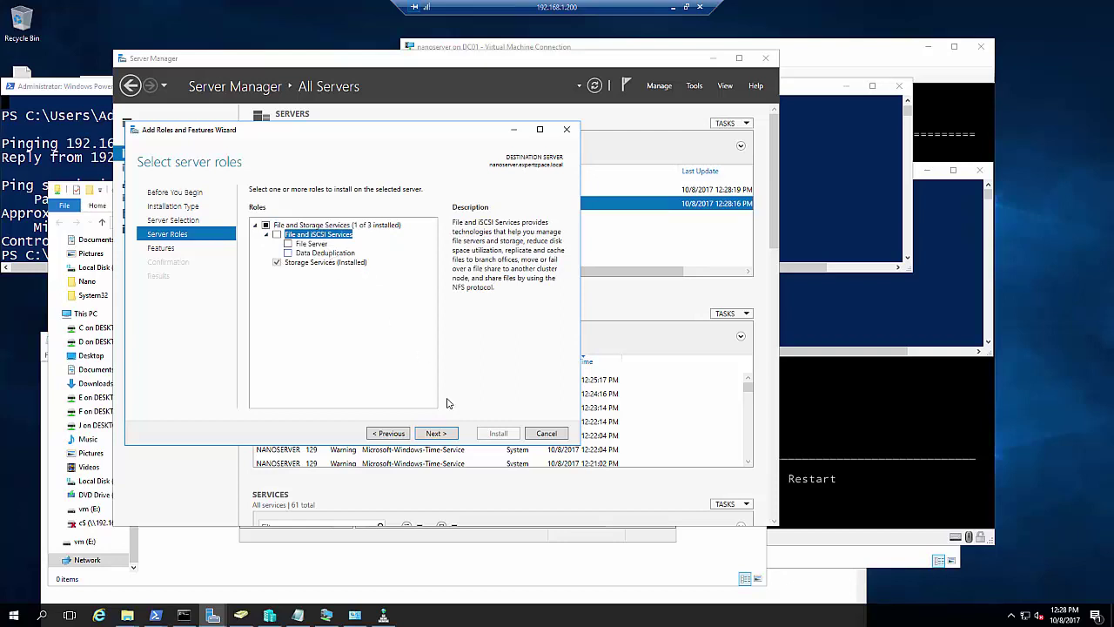
left_click(435, 433)
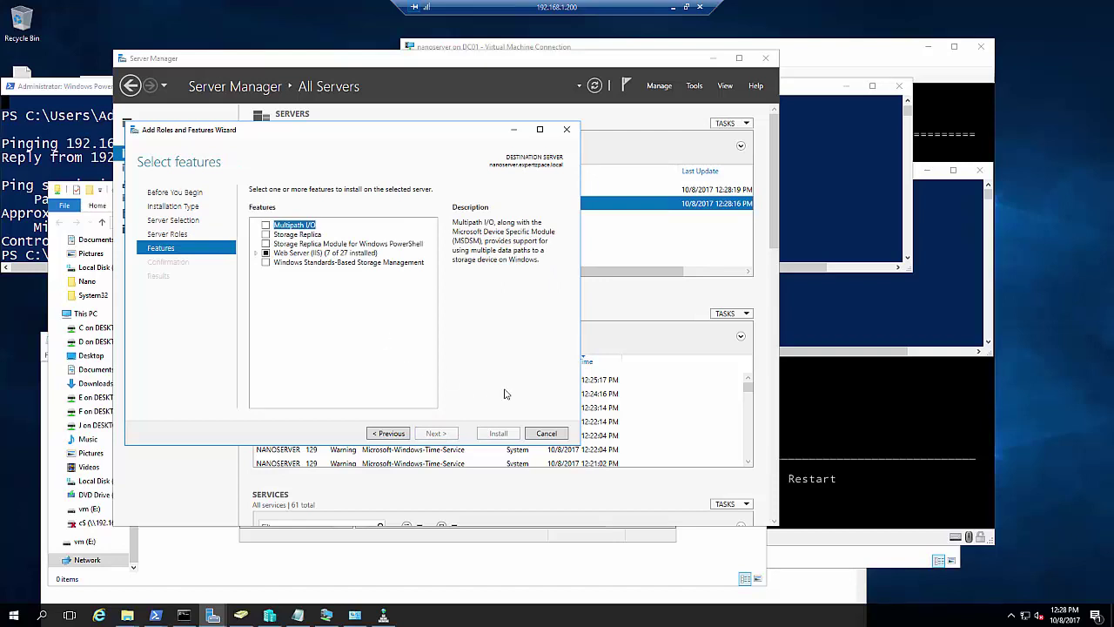
left_click(256, 253)
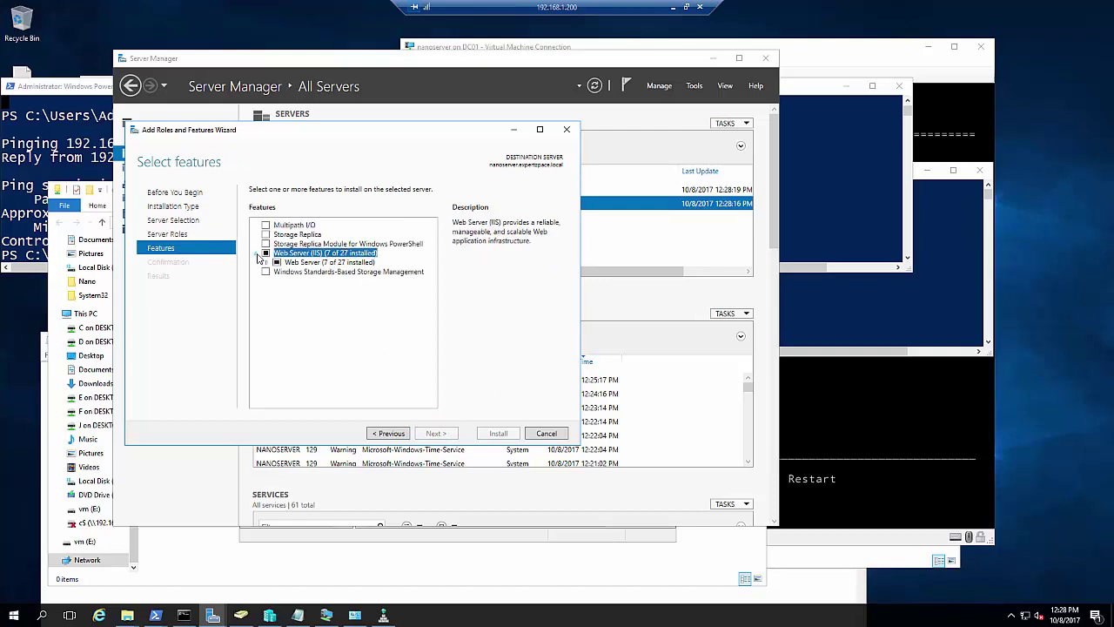
left_click(268, 263)
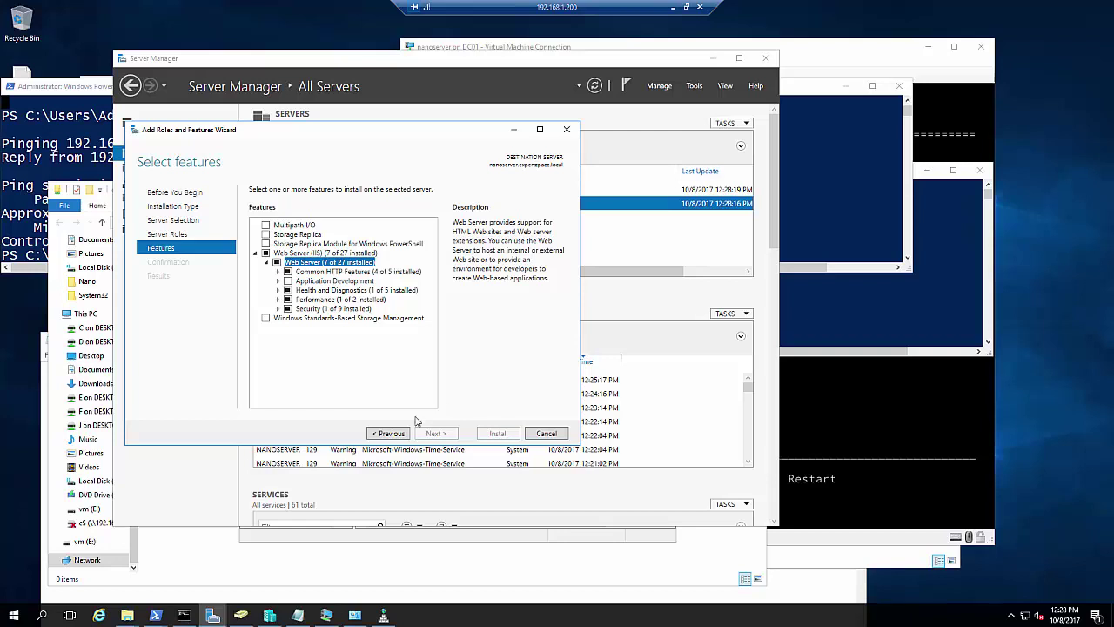
left_click(540, 437)
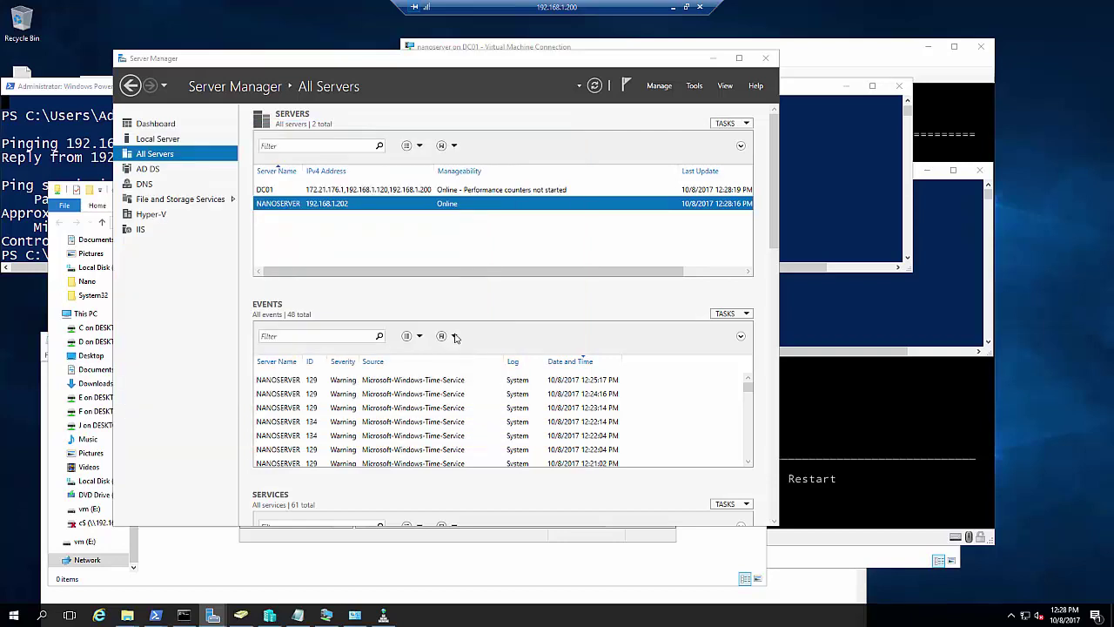
Open a Windows PowerShell window for NANOSERVER from Server Manager and move it aside
right_click(339, 207)
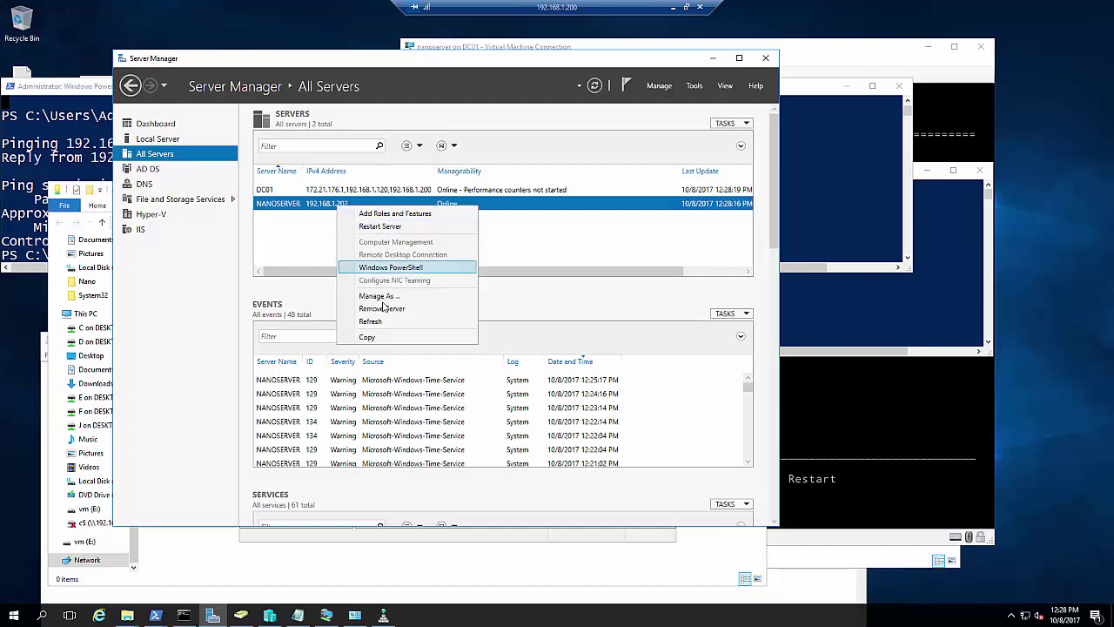
left_click(396, 269)
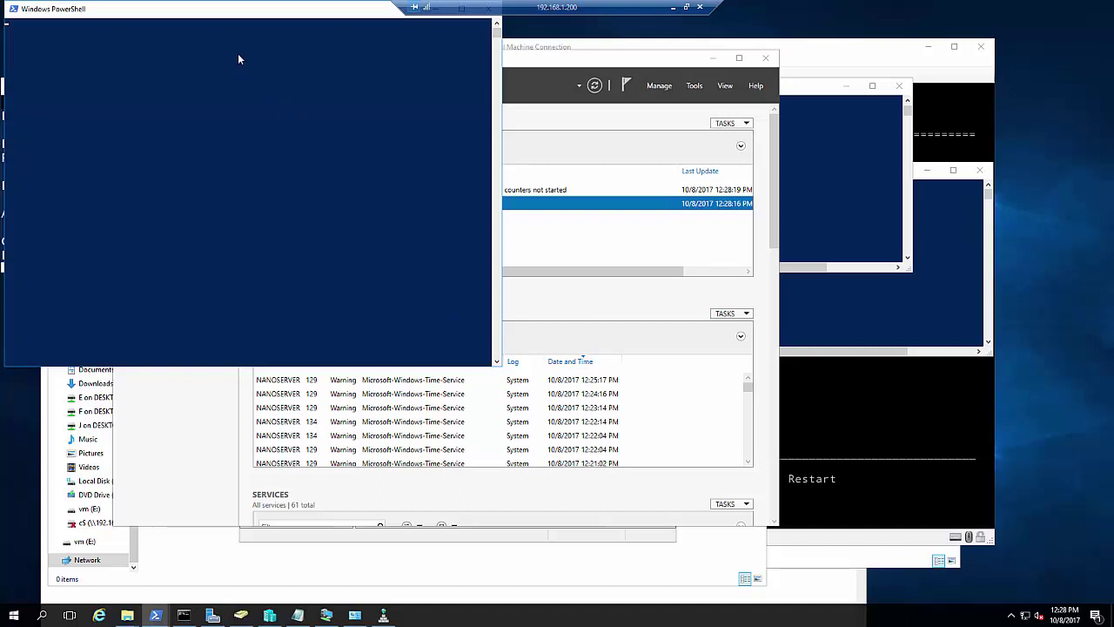
left_click_drag(424, 207, 505, 249)
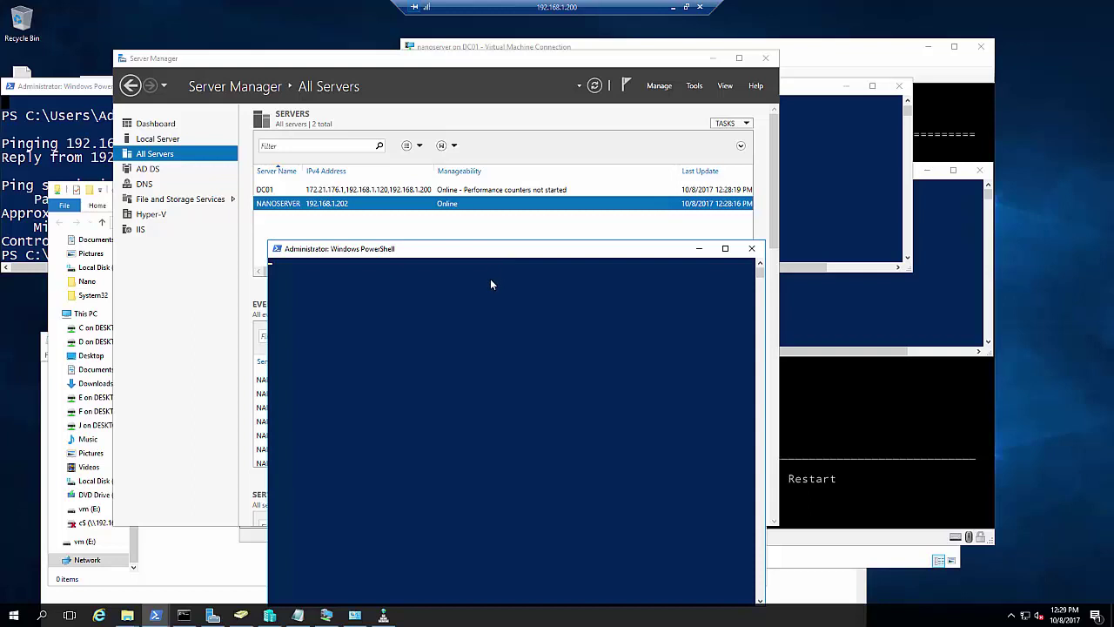
Launch an empty Microsoft Management Console from the Run prompt
key("super+r")
type("ad")
key("Return")
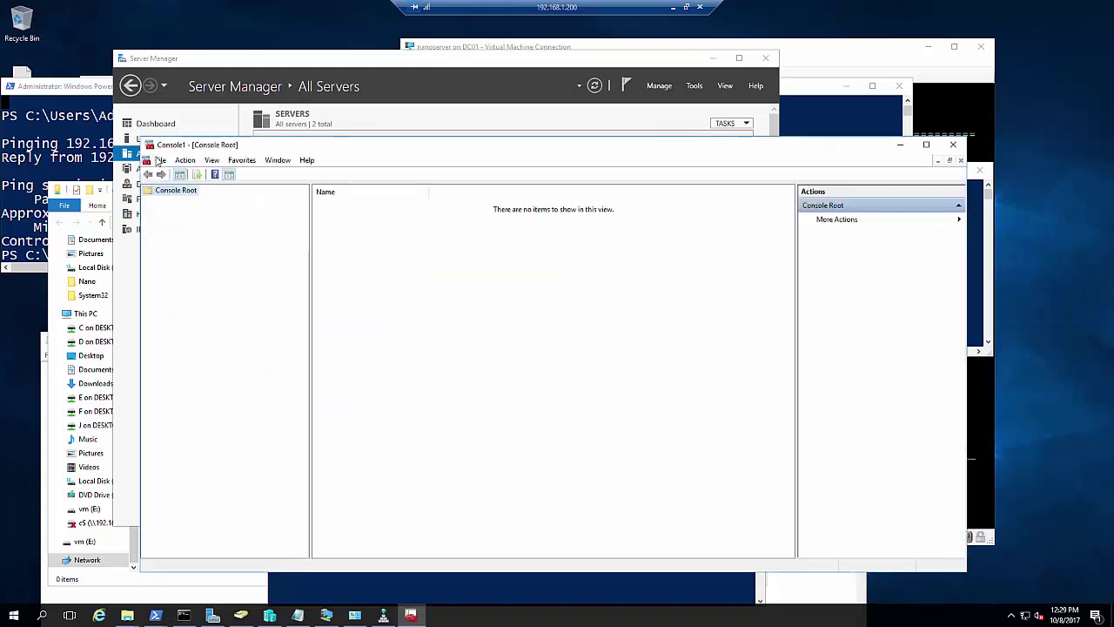
Add a Disk Management snap-in set to another computer, resolved by Check Names as NANOSERVER
left_click(160, 162)
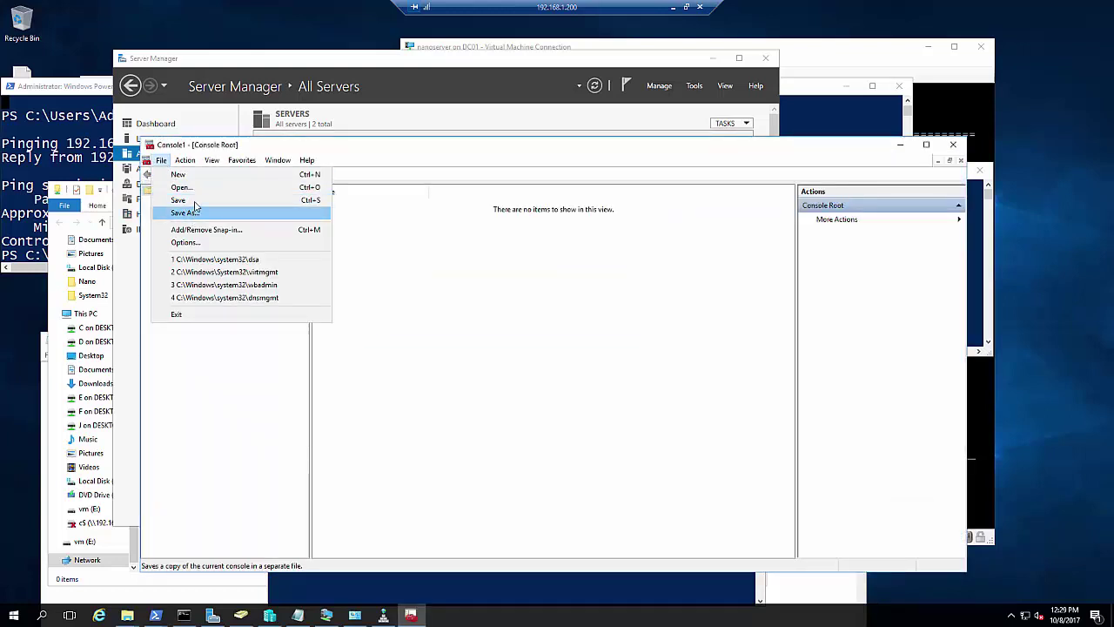
left_click(192, 232)
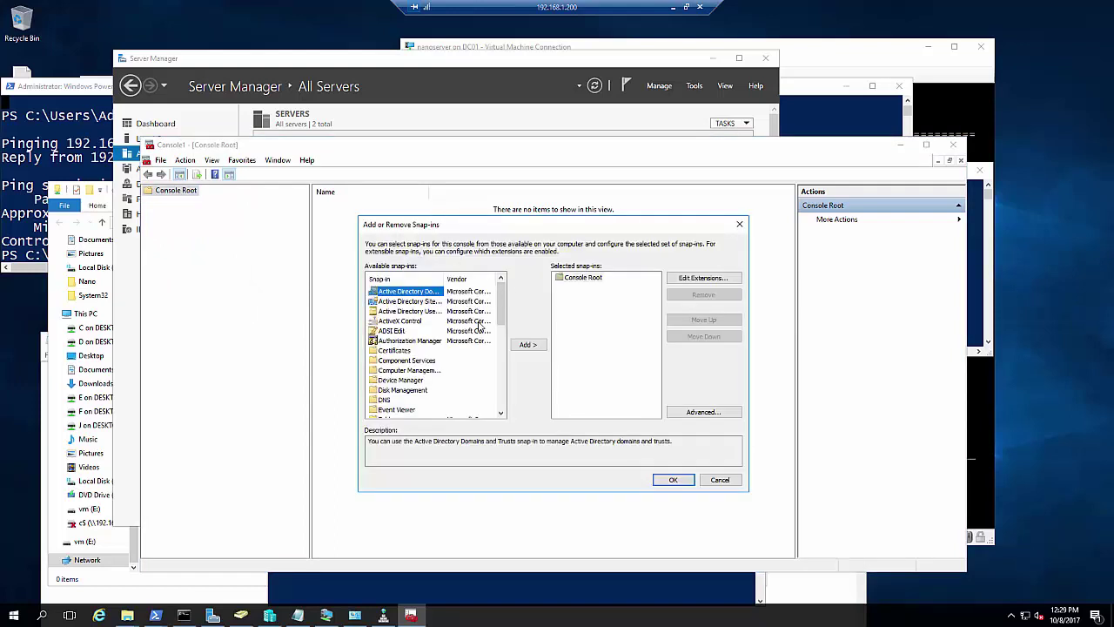
left_click(423, 390)
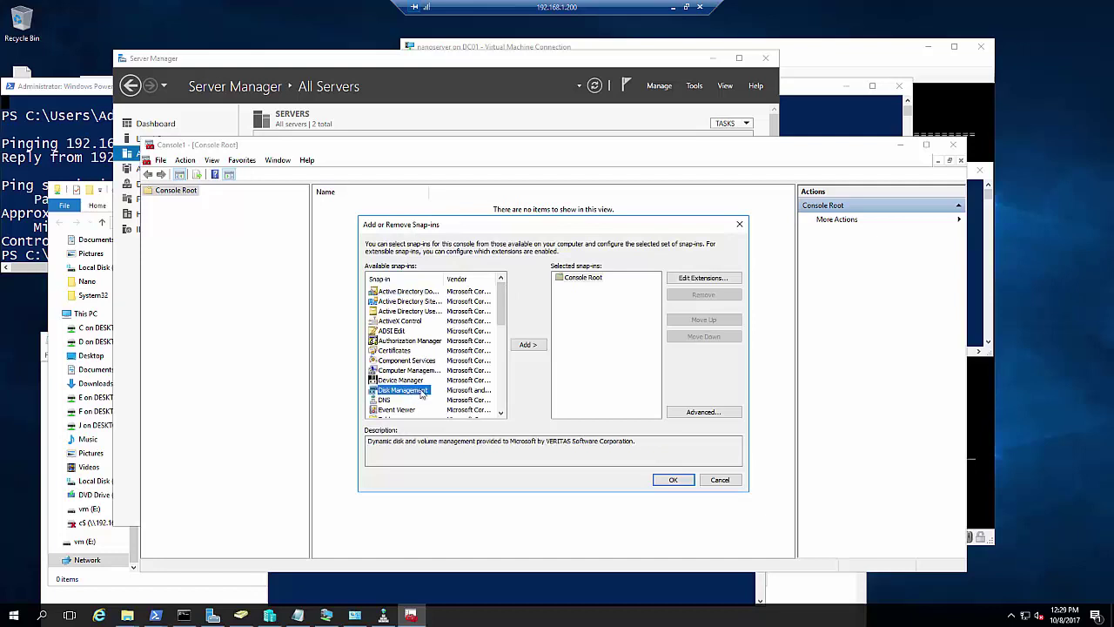
left_click(521, 349)
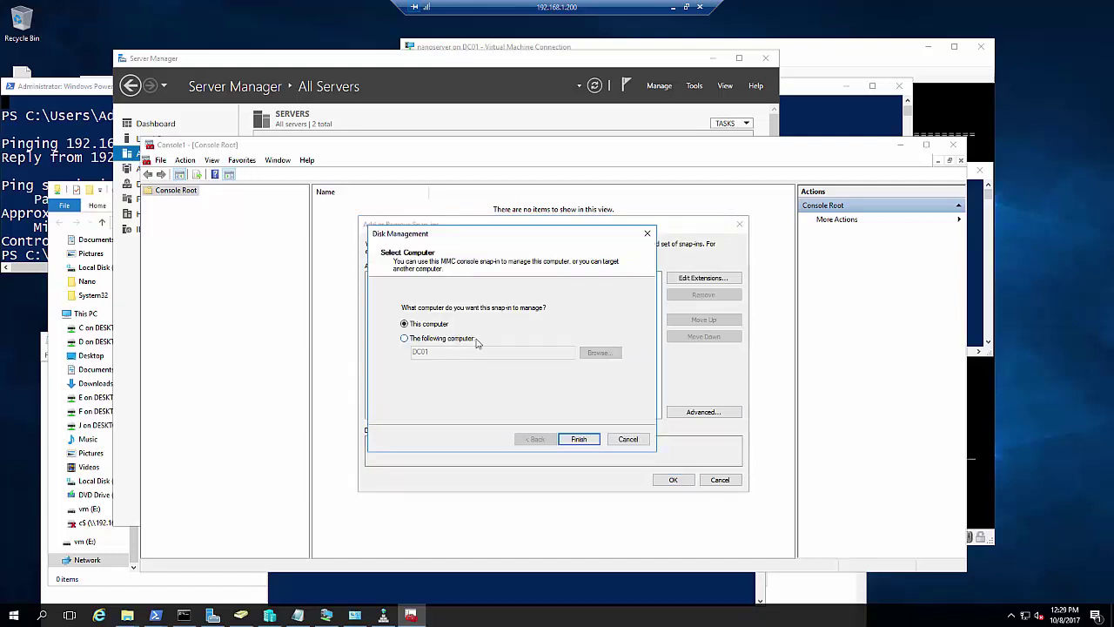
left_click(466, 338)
type("DC01")
left_click(589, 356)
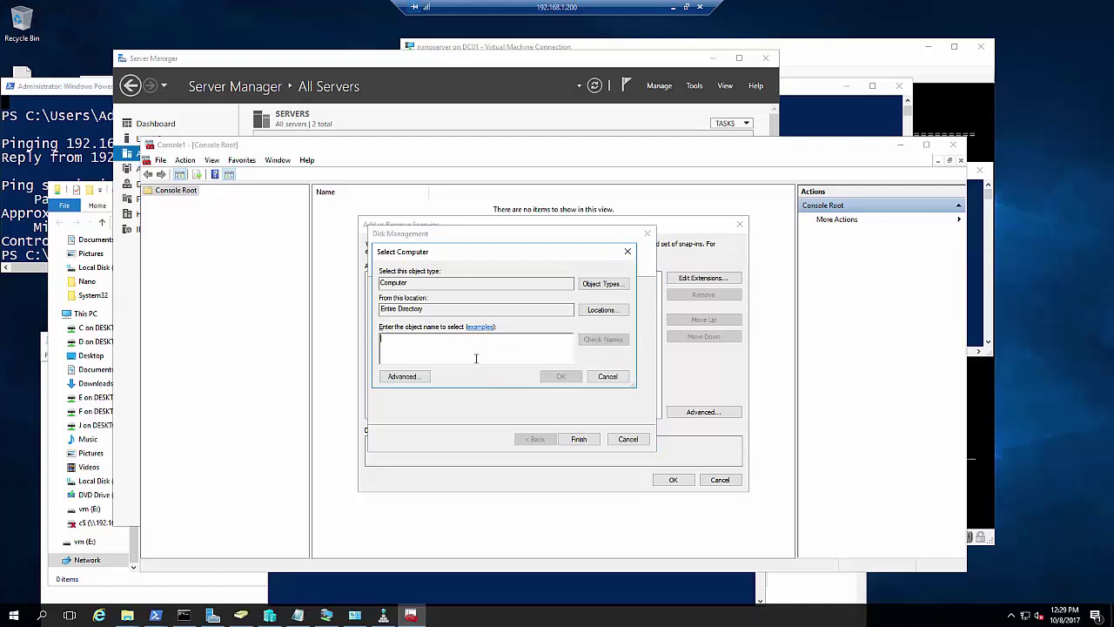
type("nanoser")
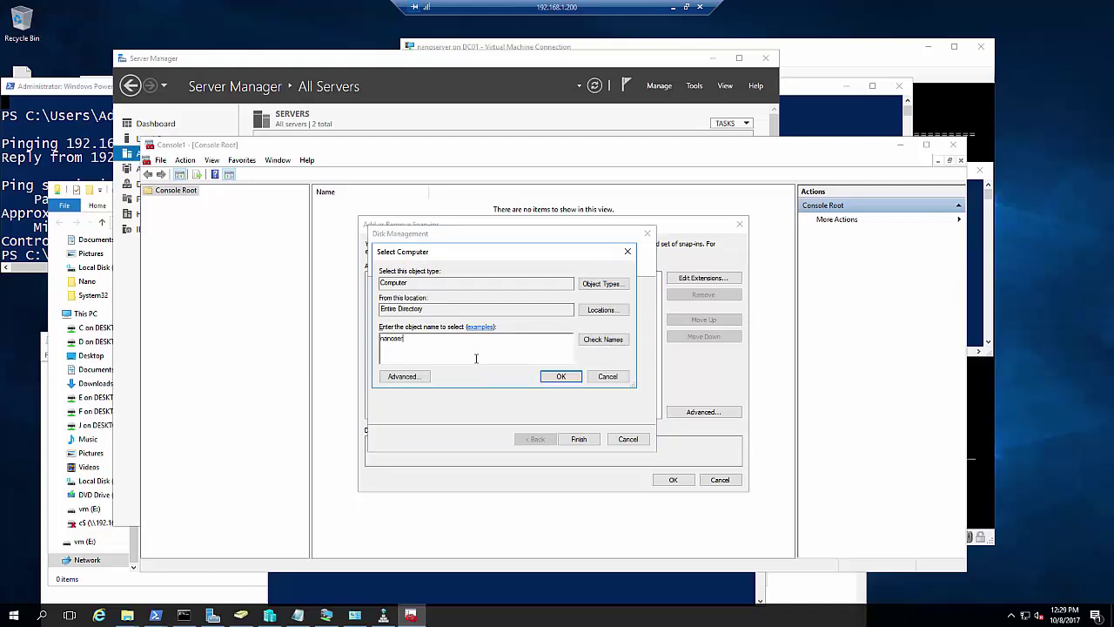
type("ver")
key("alt+k")
left_click(557, 378)
left_click(579, 439)
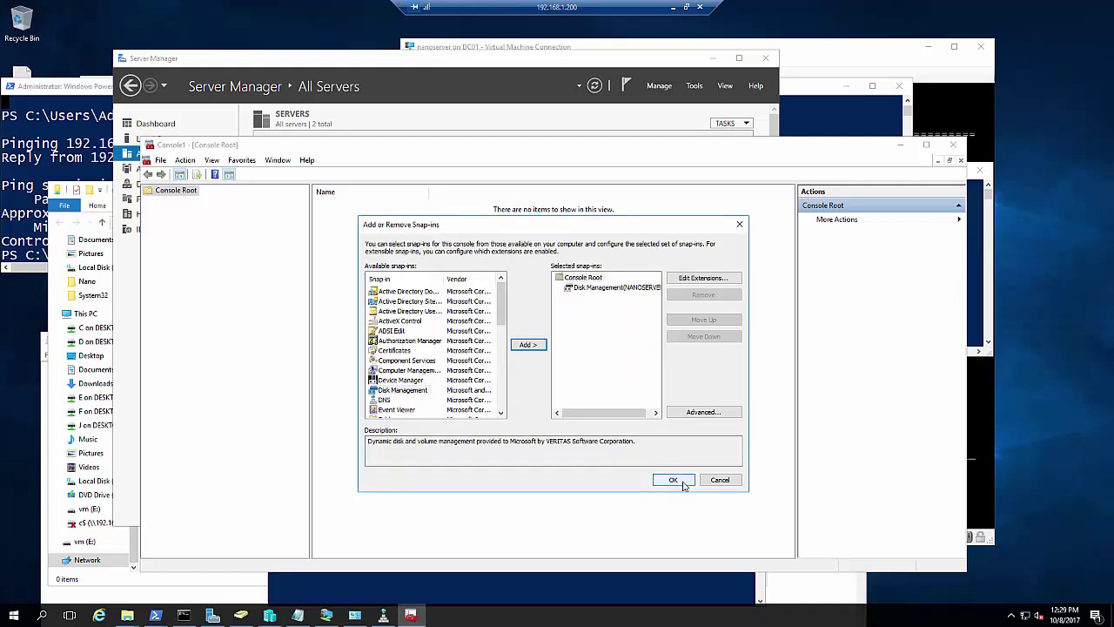
left_click(673, 480)
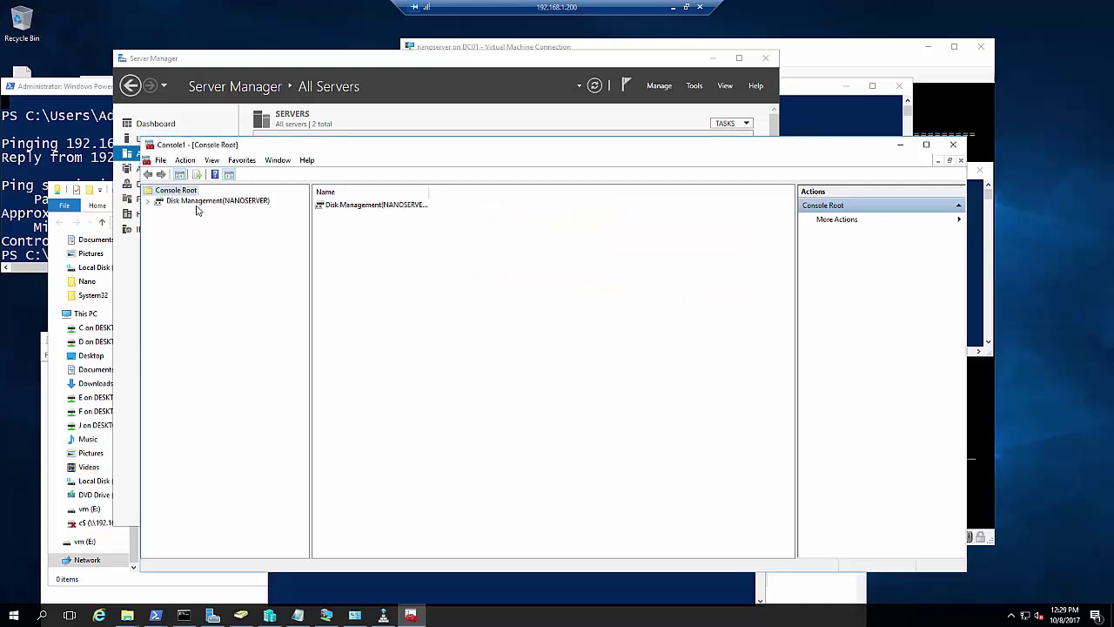
Open Disk Management (NANOSERVER), run get-service remotely, and dismiss the Virtual Disk Service error
left_click(197, 206)
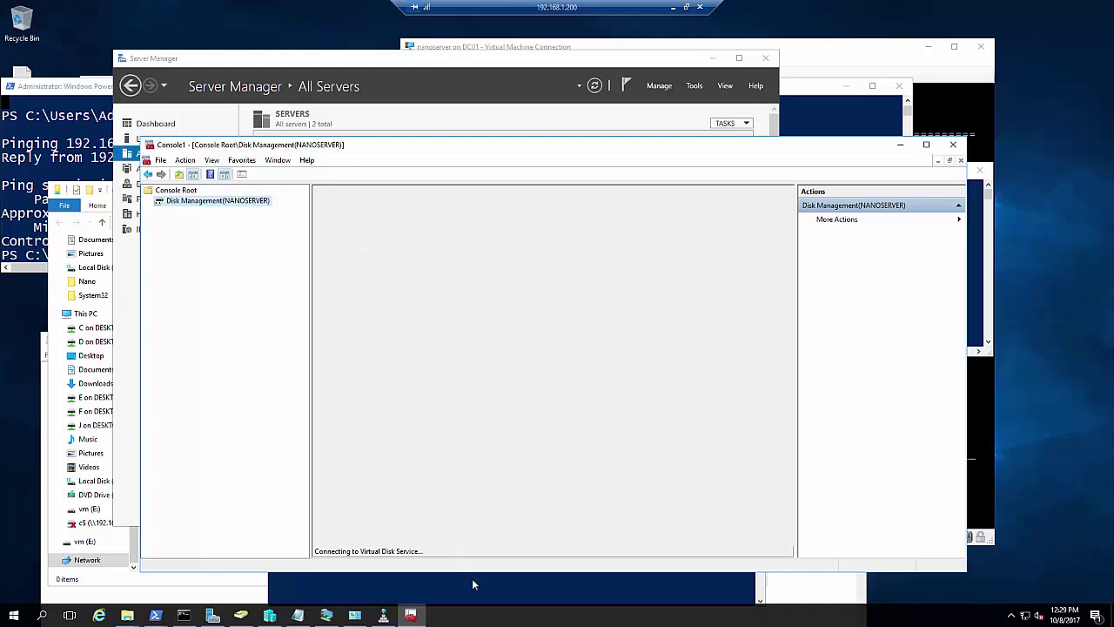
left_click(526, 375)
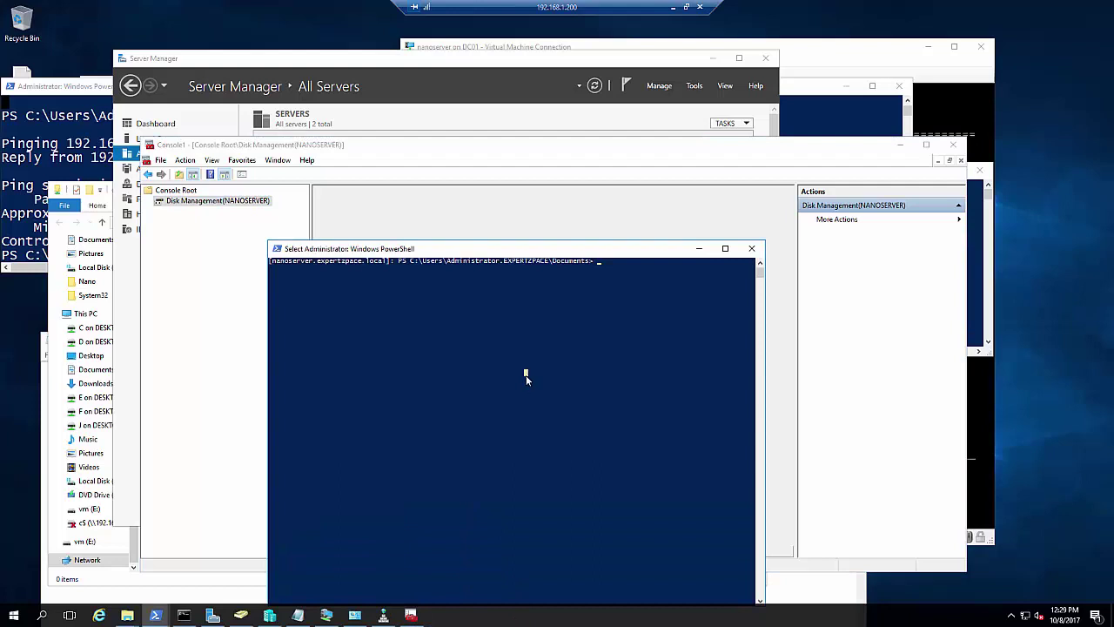
type("get-service")
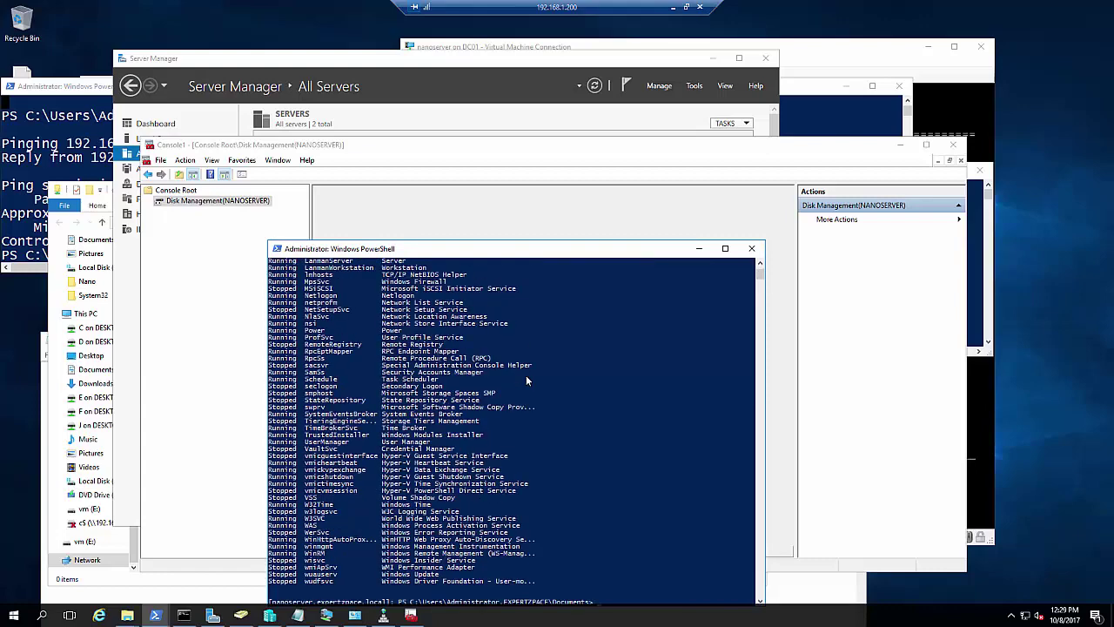
left_click(531, 373)
scroll(546, 369, "up", 4)
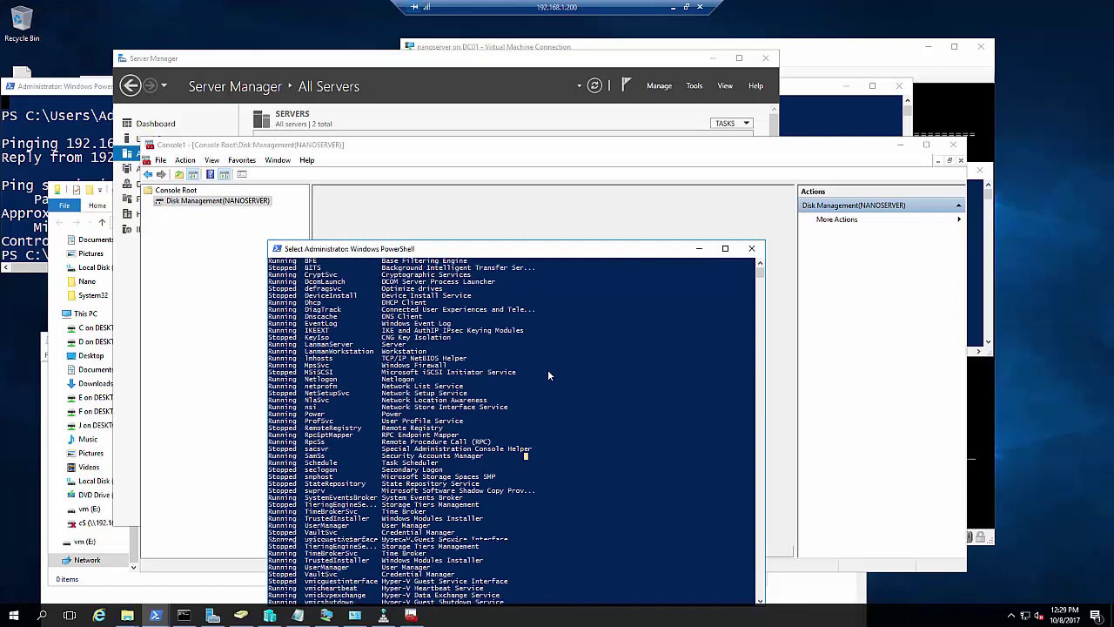
scroll(547, 370, "down", 6)
left_click_drag(487, 249, 696, 306)
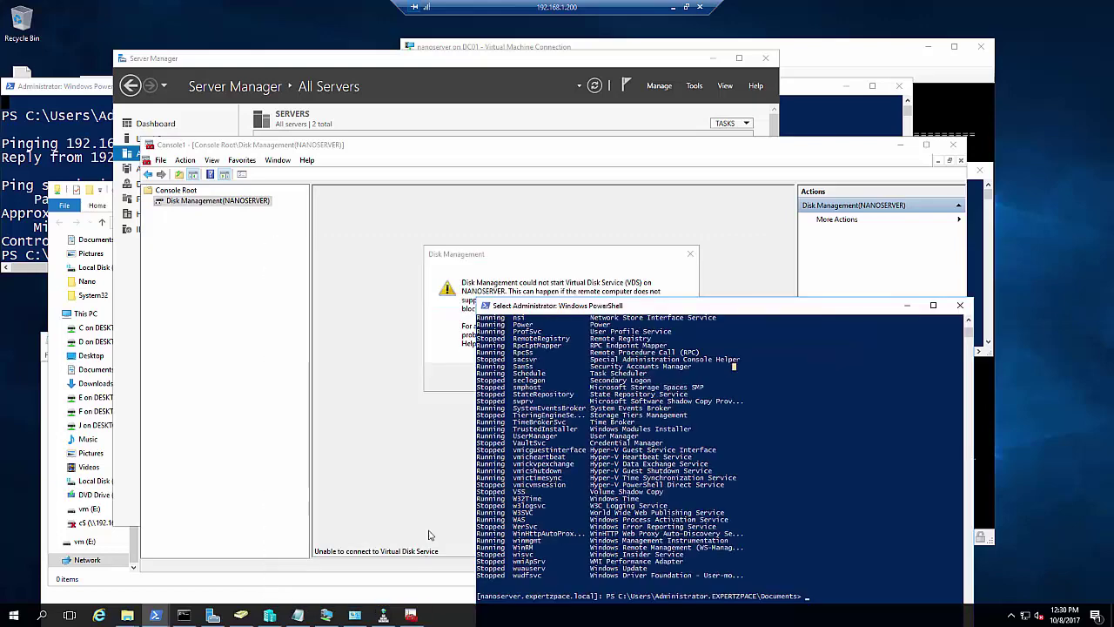
left_click(429, 534)
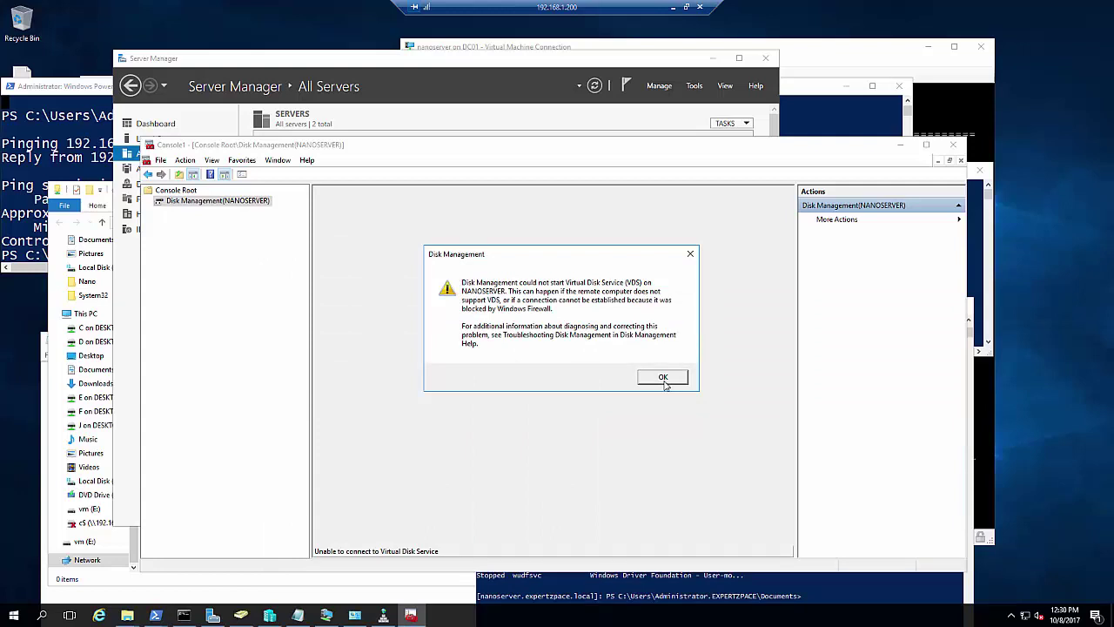
left_click(664, 379)
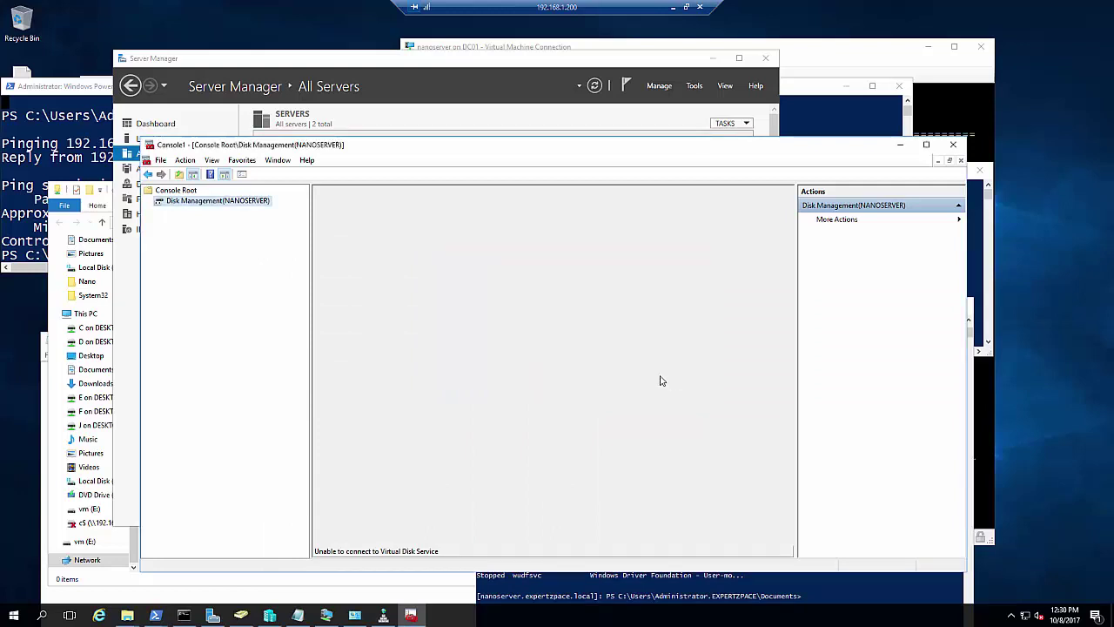
Open the Nano Server's Inbound Firewall Rules list and browse to Windows Remote Management (HTTP-In)
left_click(328, 617)
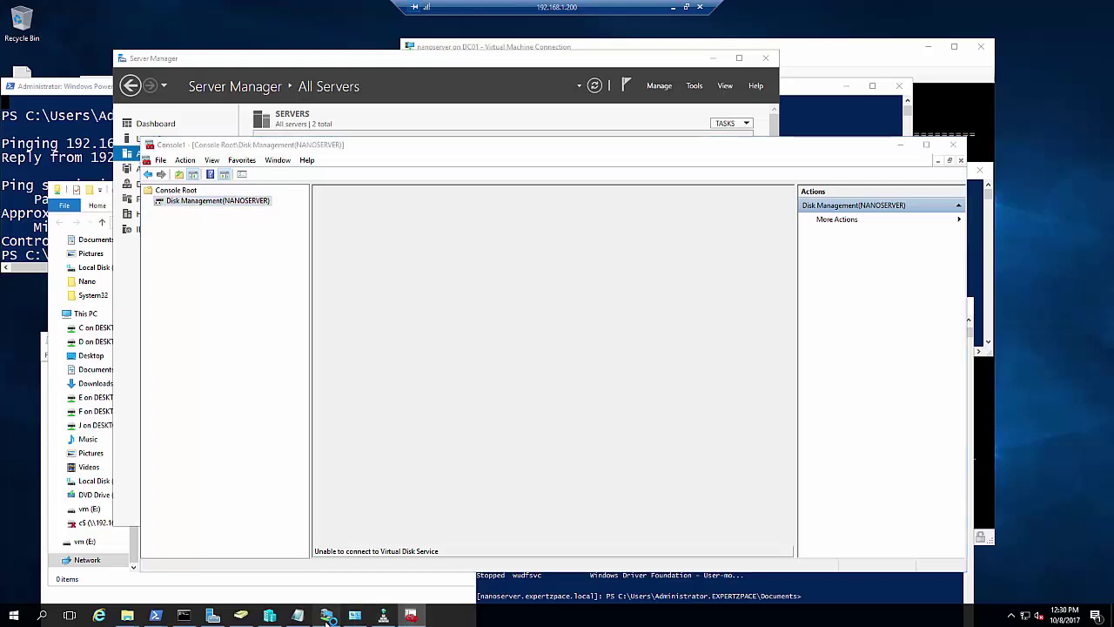
key("Down")
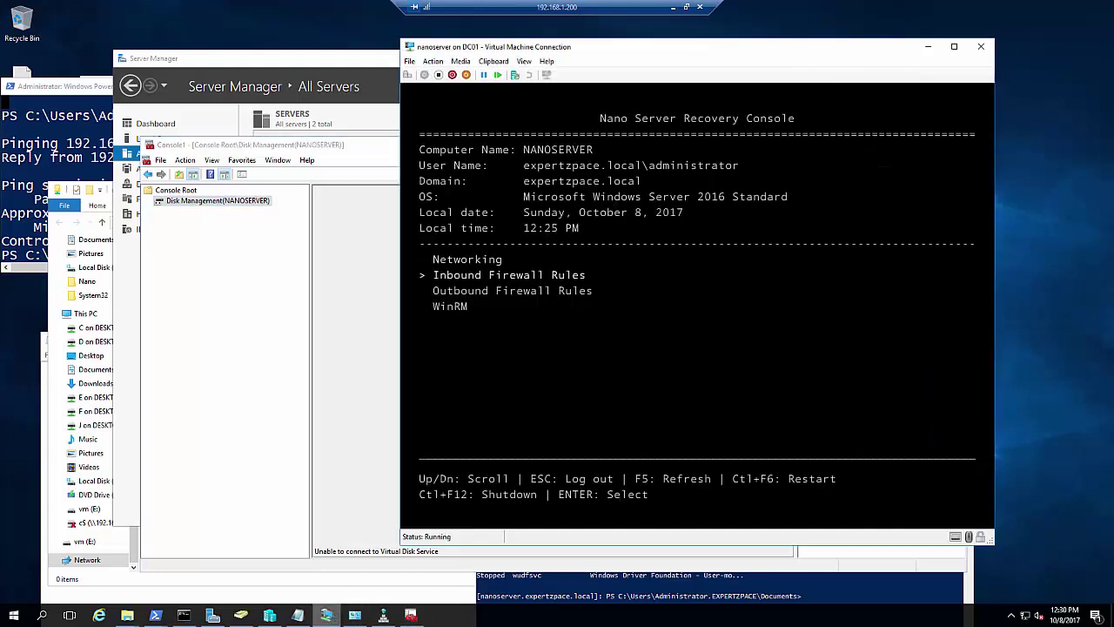
key("Return")
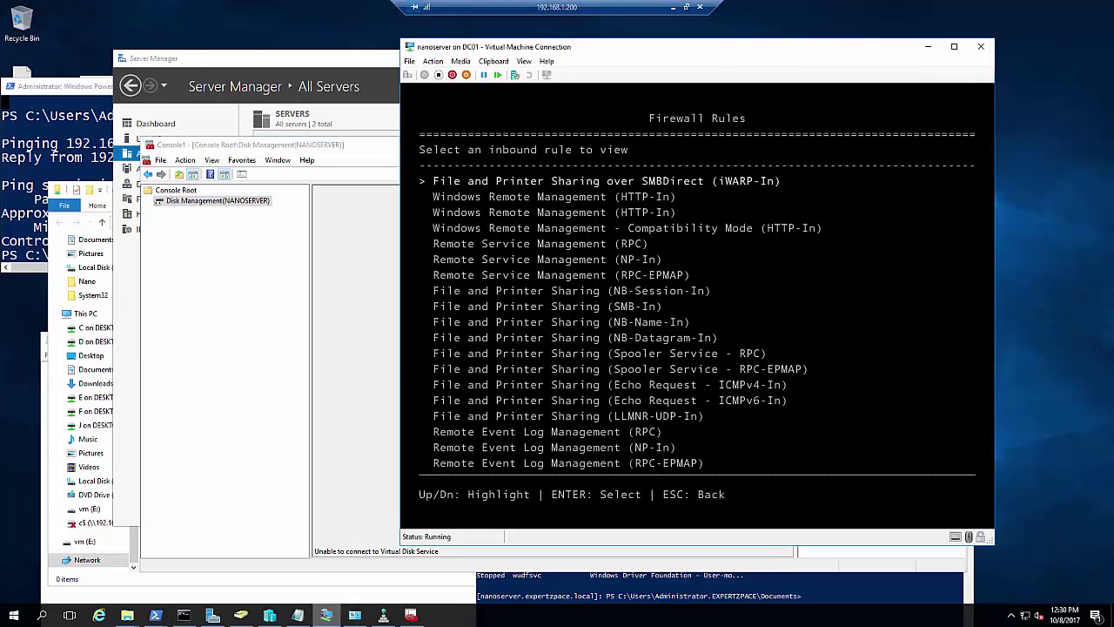
key("Down")
key("Down")
key("Down")
key("Down")
key("Down")
key("Down")
key("Down")
key("Down")
key("Down")
key("Down")
key("Down")
key("Down")
key("Down")
key("Down")
key("Down")
key("Down")
key("Down")
key("Down")
key("Down")
key("Down")
key("Down")
key("Down")
key("Down")
key("Down")
key("Down")
key("Down")
key("Down")
key("Down")
key("Down")
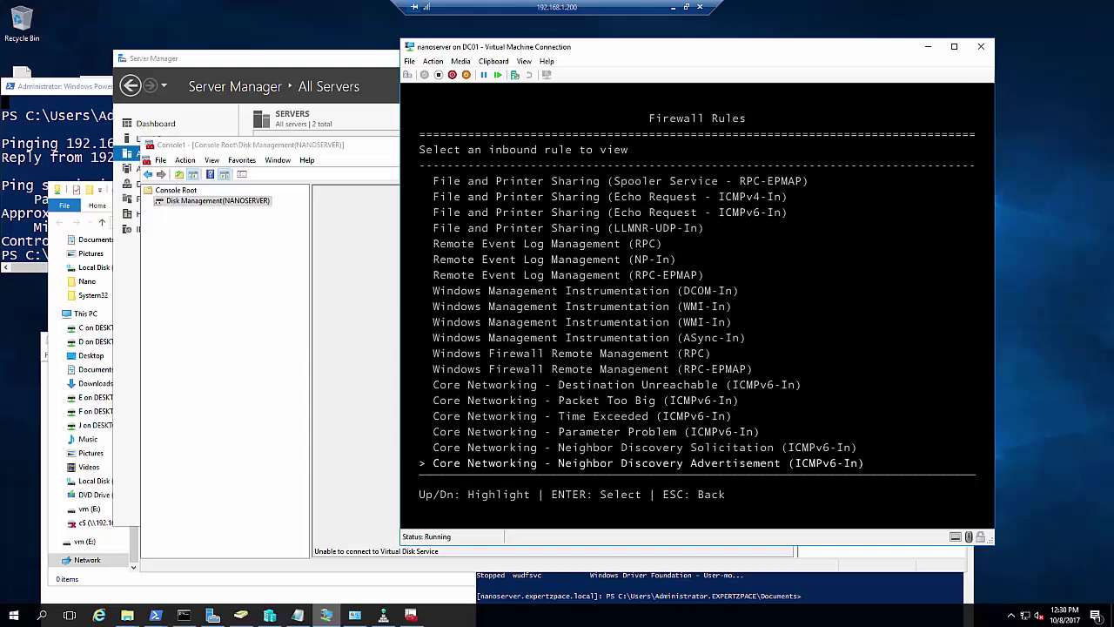
key("Down")
key("Down")
key("Down")
key("Down")
key("Down")
key("Down")
key("Down")
key("Down")
key("Down")
key("Down")
key("Down")
key("Down")
key("Down")
key("Down")
key("Down")
key("Down")
key("Down")
key("Down")
key("Down")
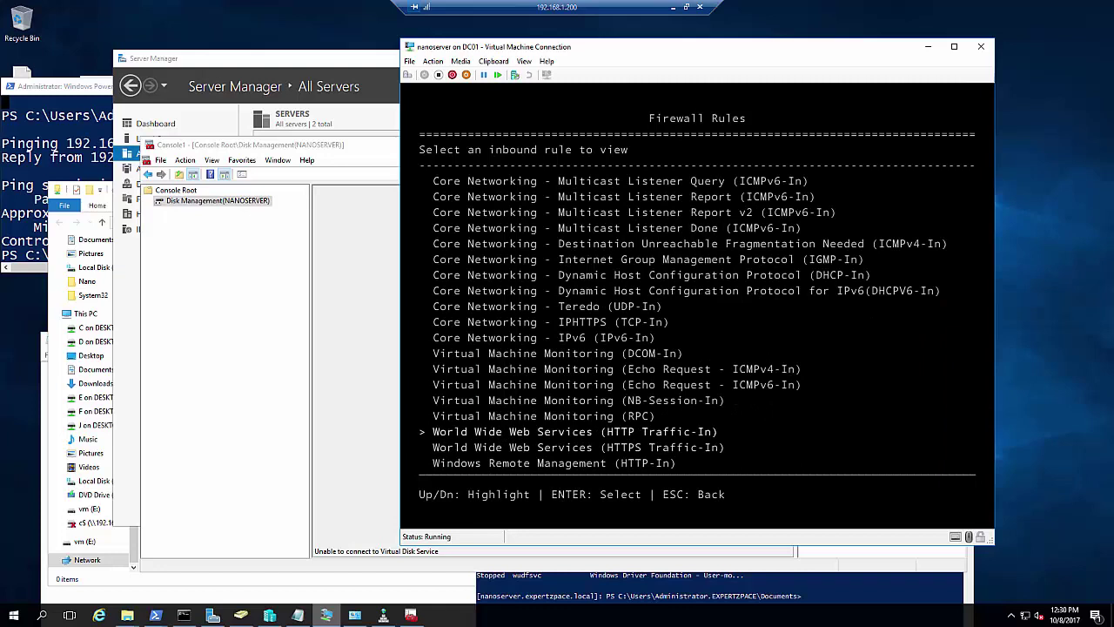
key("Up")
key("Up")
key("Up")
key("Down")
key("Down")
key("Down")
key("Down")
key("Down")
key("Up")
key("Up")
key("Up")
key("Up")
key("Up")
key("Up")
key("Up")
key("Up")
key("Up")
key("Up")
key("Up")
key("Up")
key("Up")
key("Up")
key("Up")
key("Up")
key("Up")
key("Up")
left_click(835, 593)
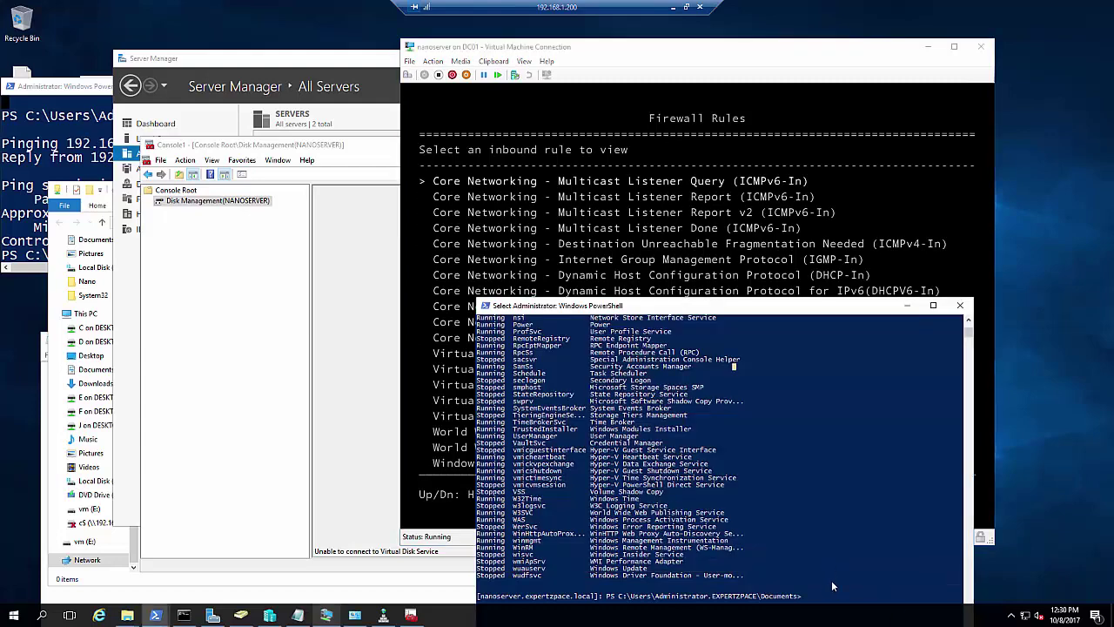
Drag the remote PowerShell window up and to the left
left_click_drag(783, 310, 747, 224)
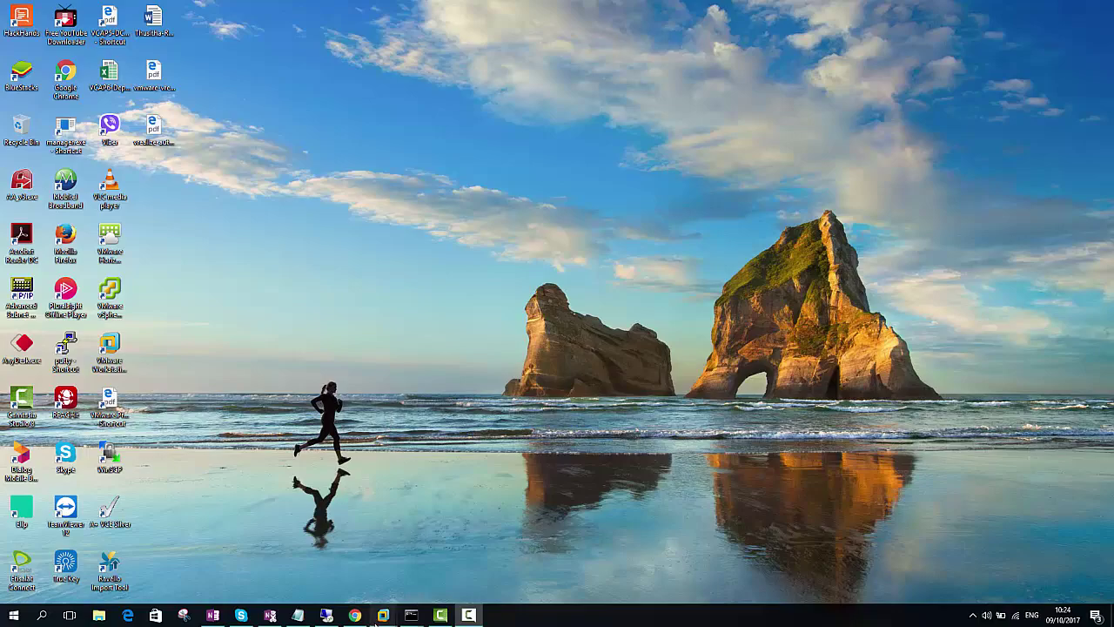
In VMware Workstation, unlock the Server2016-server2 logon and start entering a new Administrator password
mouse_move(376, 618)
left_click(356, 577)
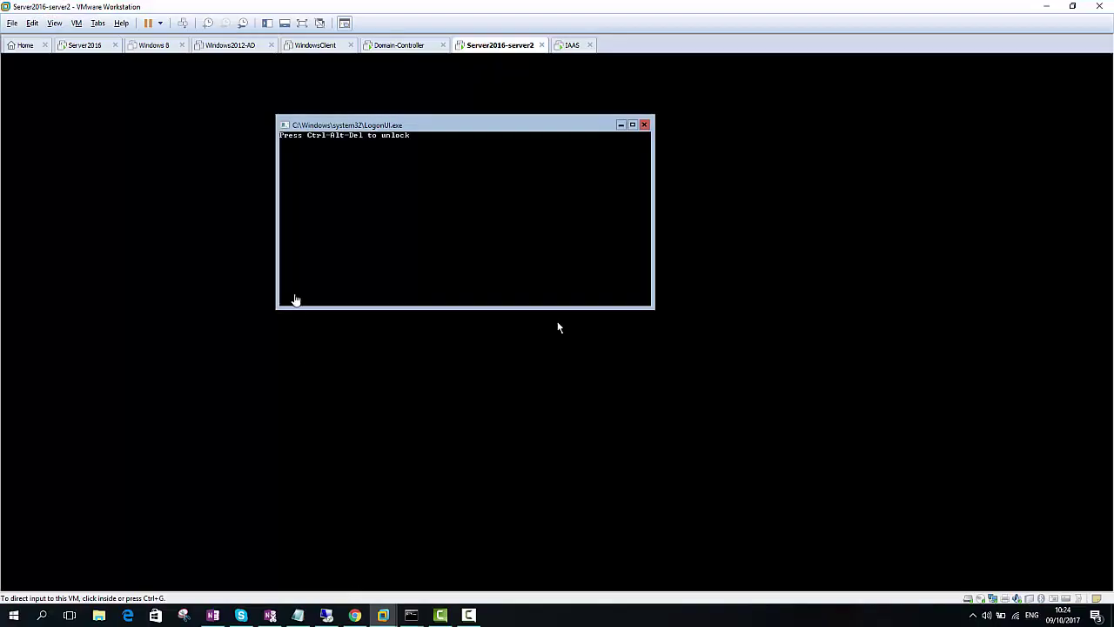
left_click(94, 45)
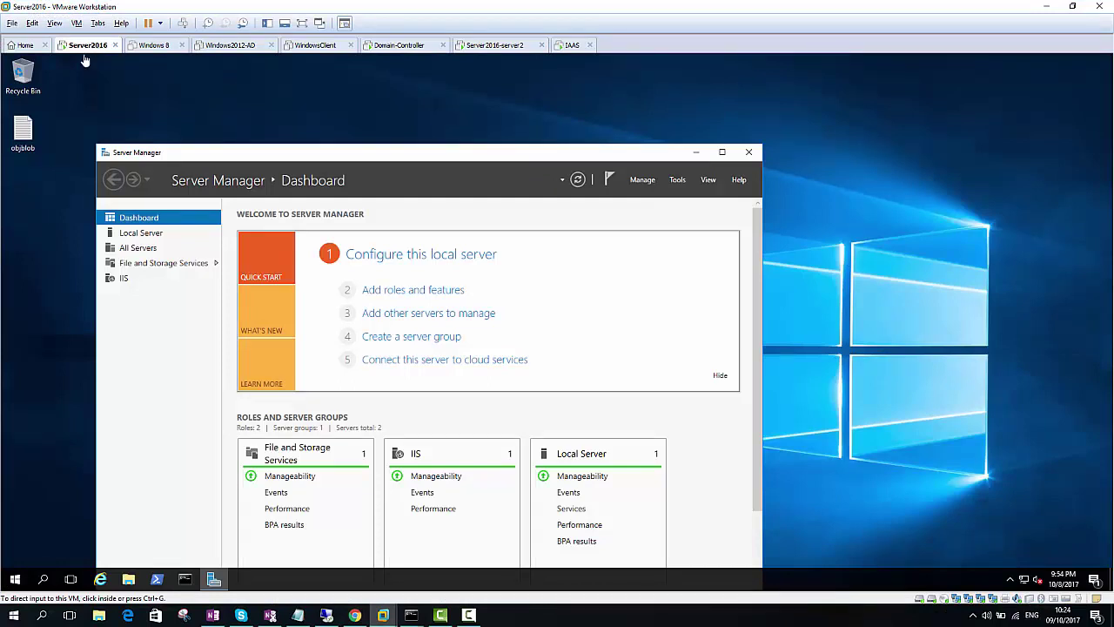
left_click(474, 47)
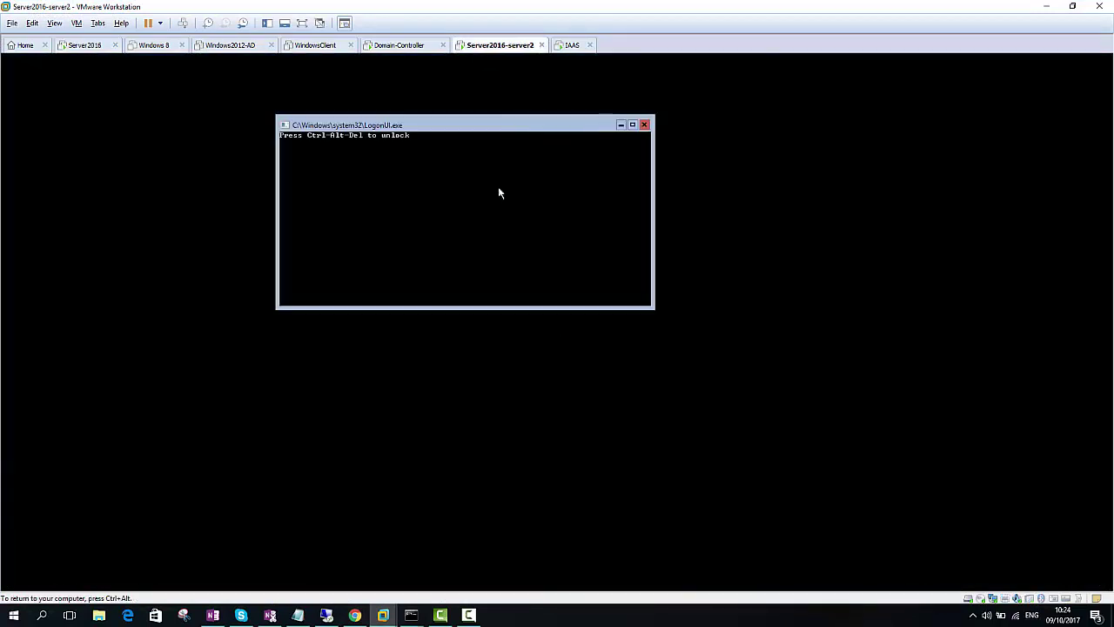
key("ctrl+alt+Insert")
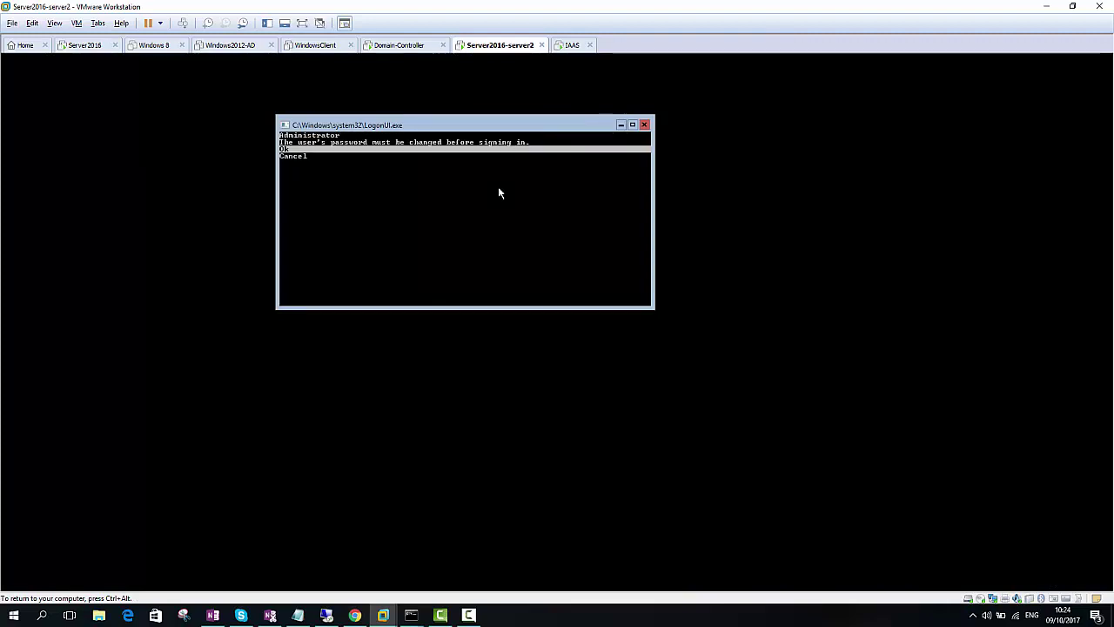
key("Return")
type("*******")
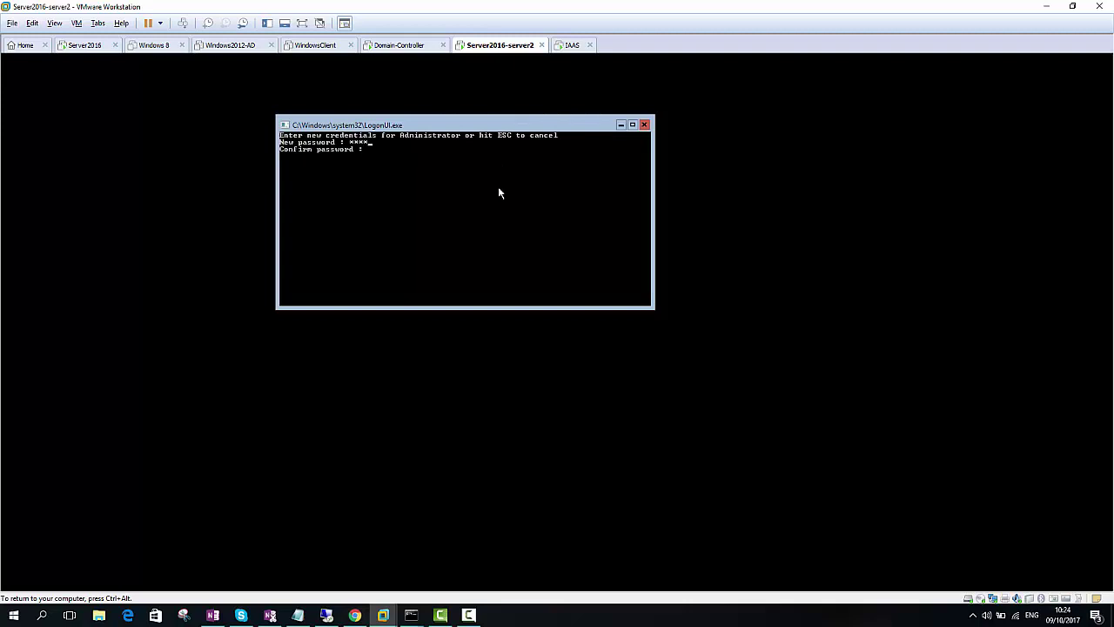
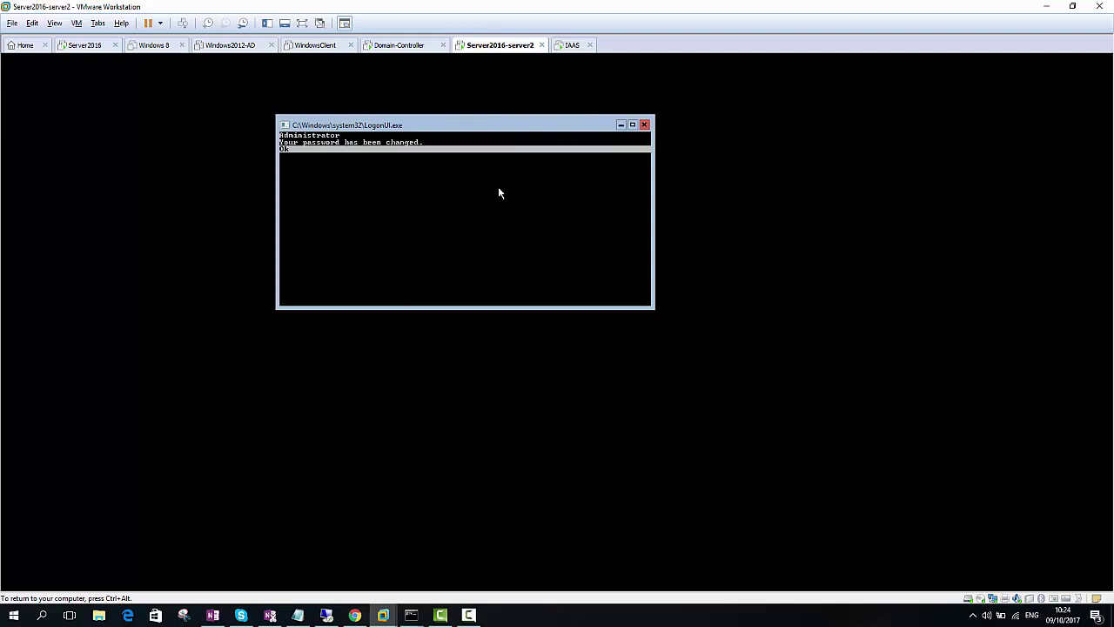
Dismiss the password-changed notice and run sconfig.cmd in the Server Core console
key("Return")
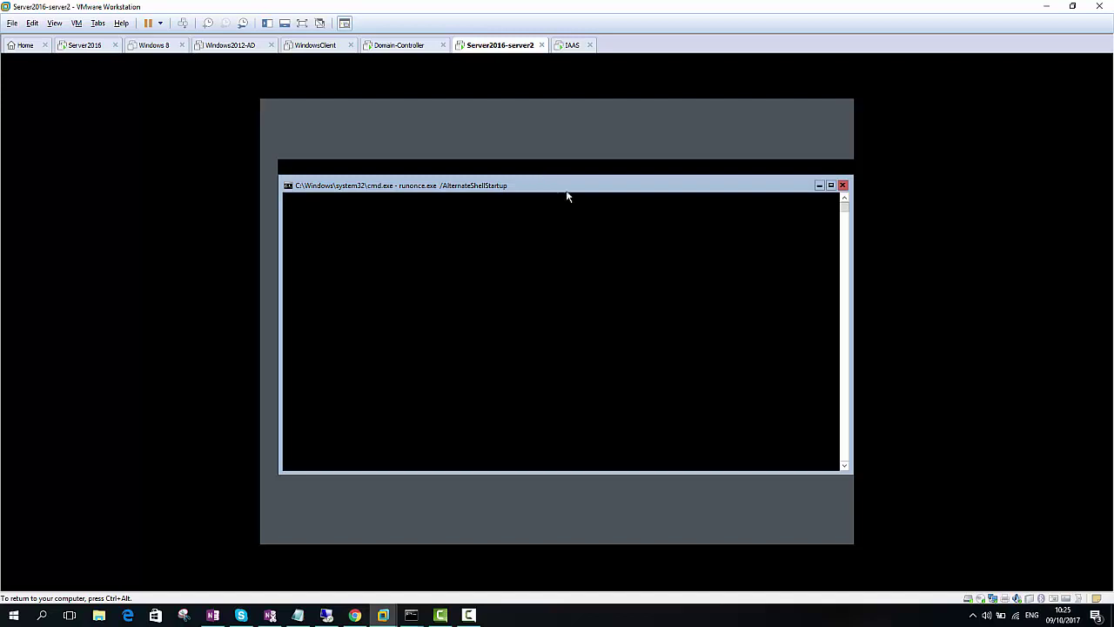
mouse_move(576, 192)
left_mouse_down()
mouse_move(584, 283)
mouse_move(577, 174)
left_mouse_up()
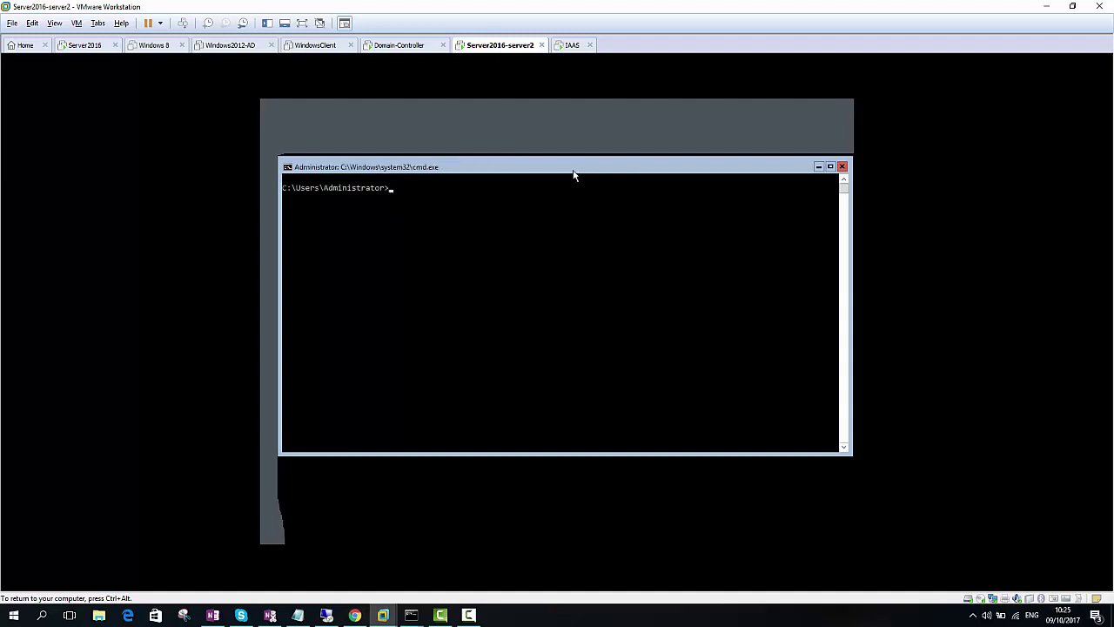
left_click(573, 215)
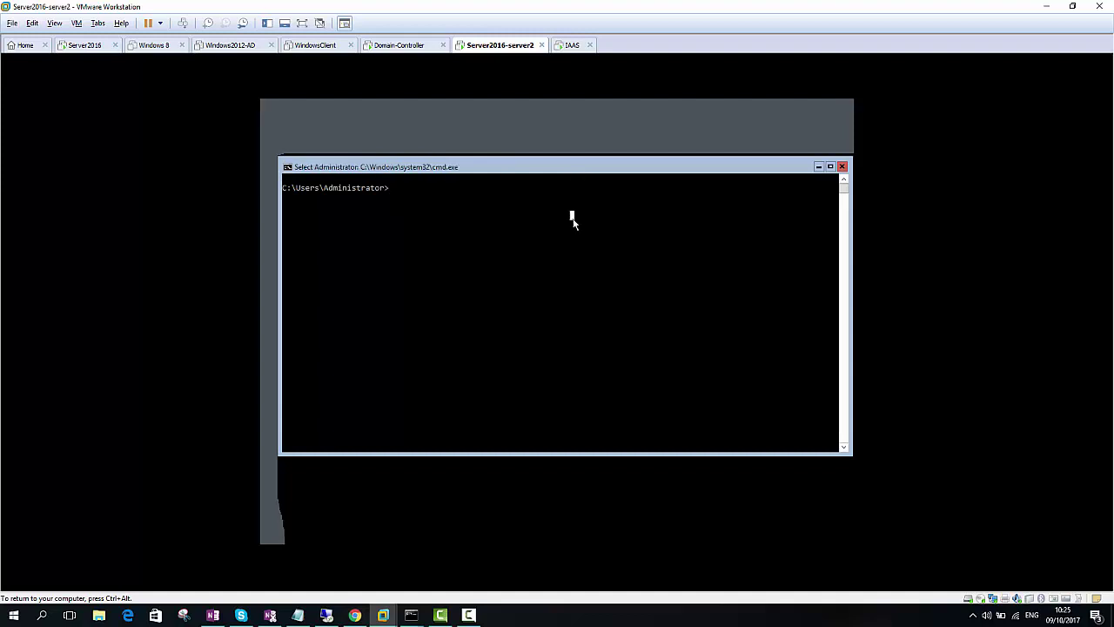
key("Escape")
type("sconfig.cmd")
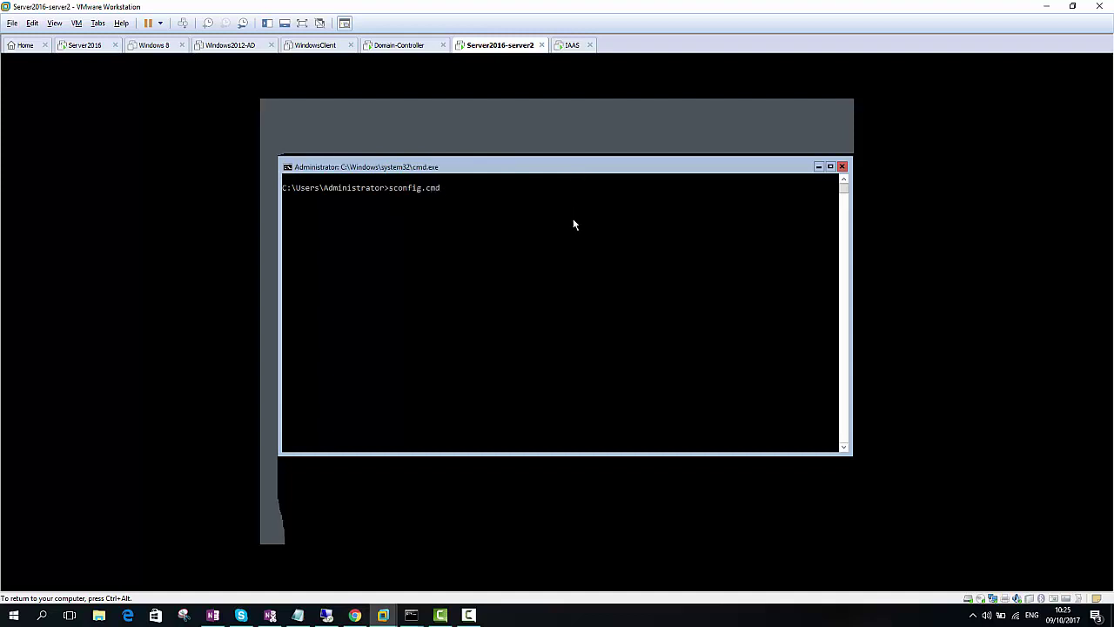
key("Return")
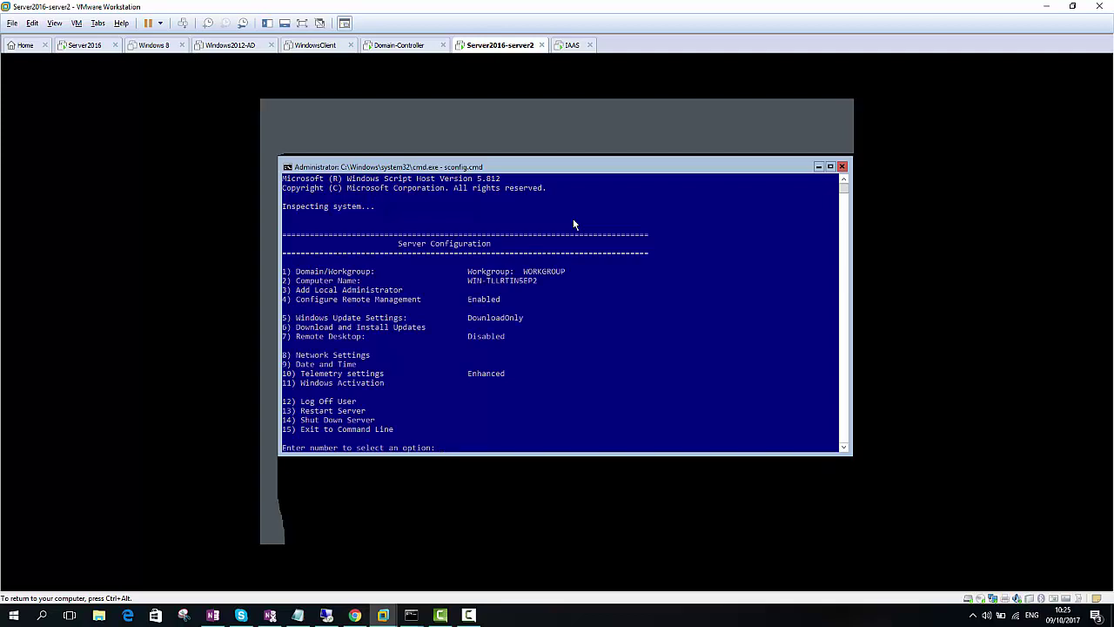
In sconfig Network Settings, select adapter 0 and choose a static address
type("8")
key("Return")
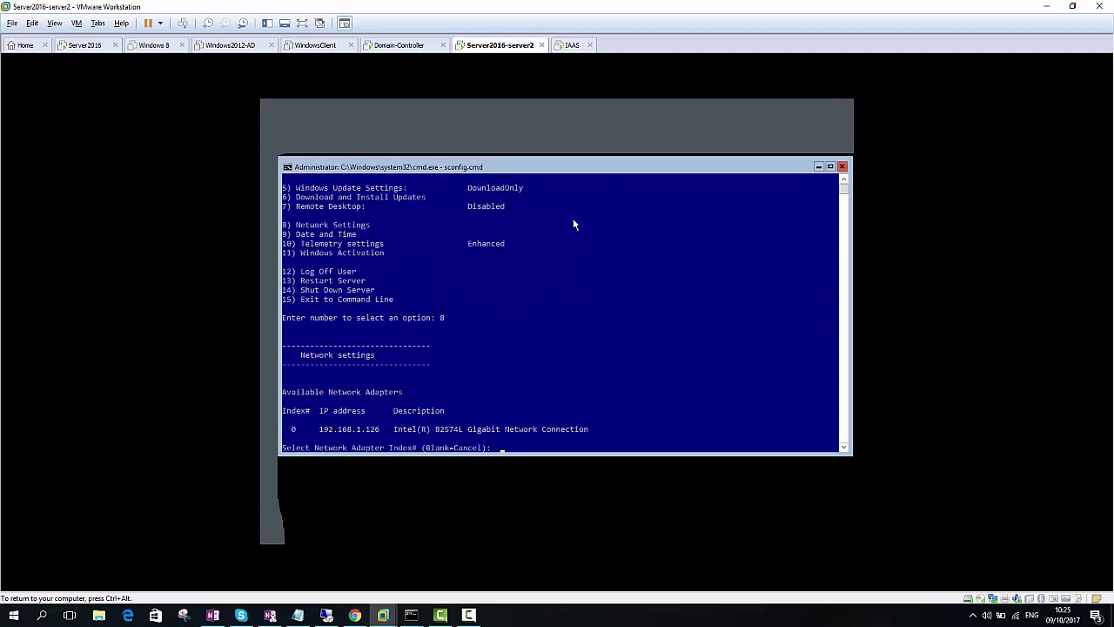
left_click(577, 254)
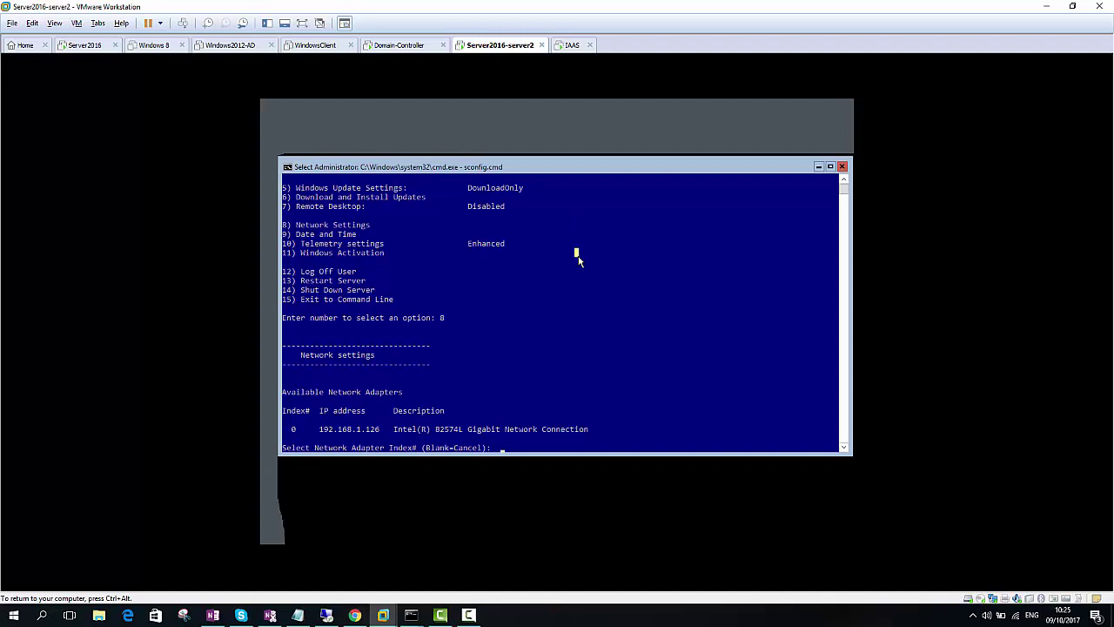
left_click(303, 429)
type("0")
key("Return")
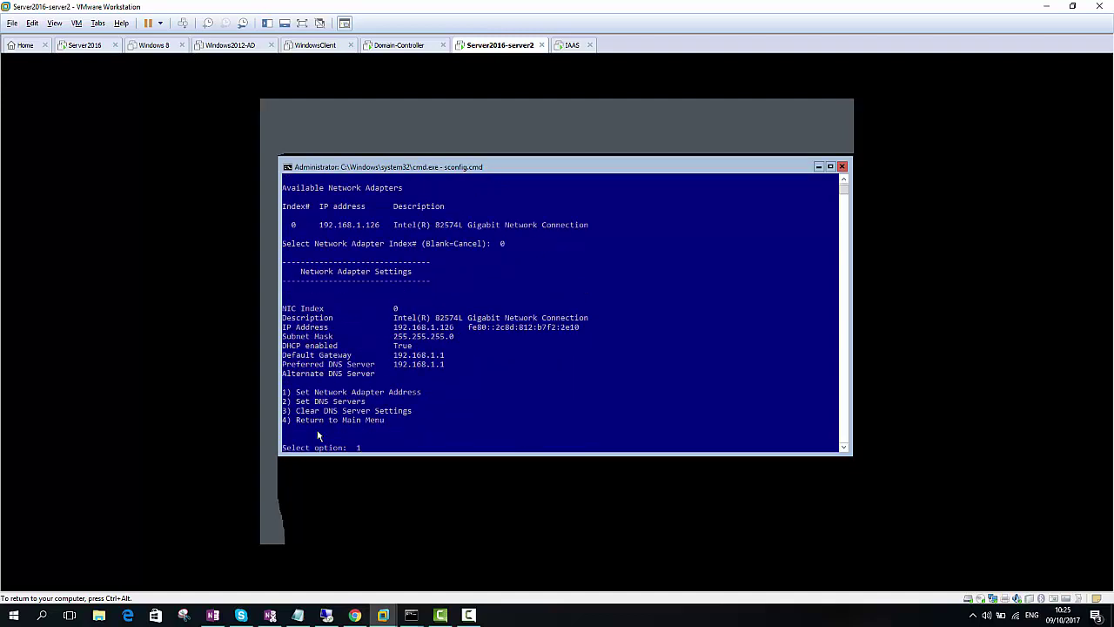
key("Return")
type("S")
key("Return")
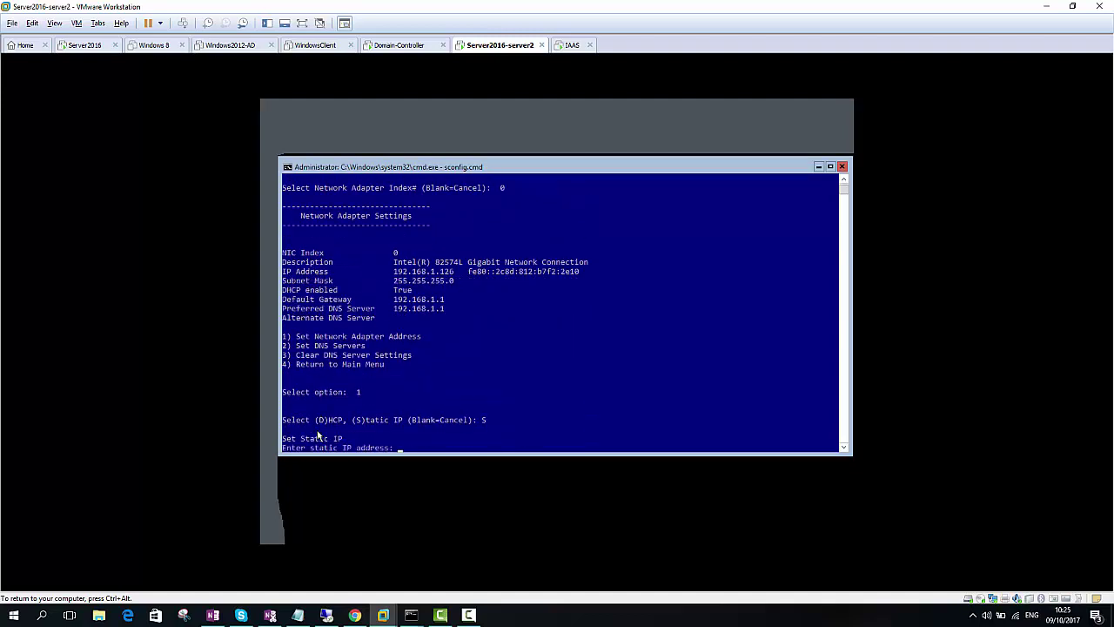
Assign IP 192.168.1.126, mask 255.255.255.0, gateway 192.168.1.1, then return to Server2016
type("192.168.1.126")
key("Return")
type("255.255.255.0")
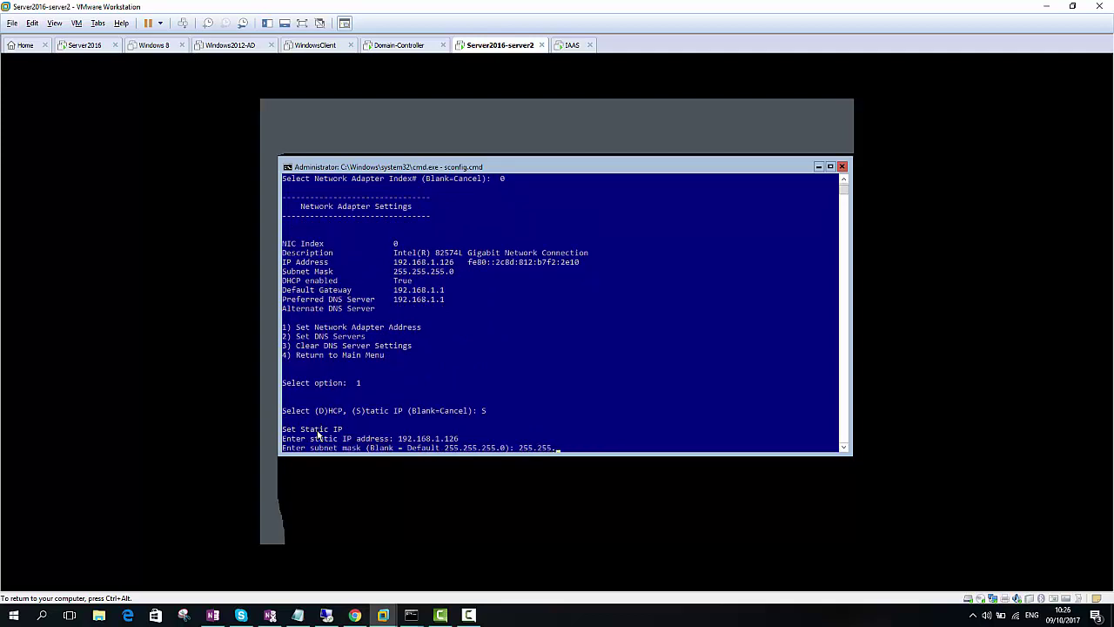
key("Return")
type("192.168.1.1")
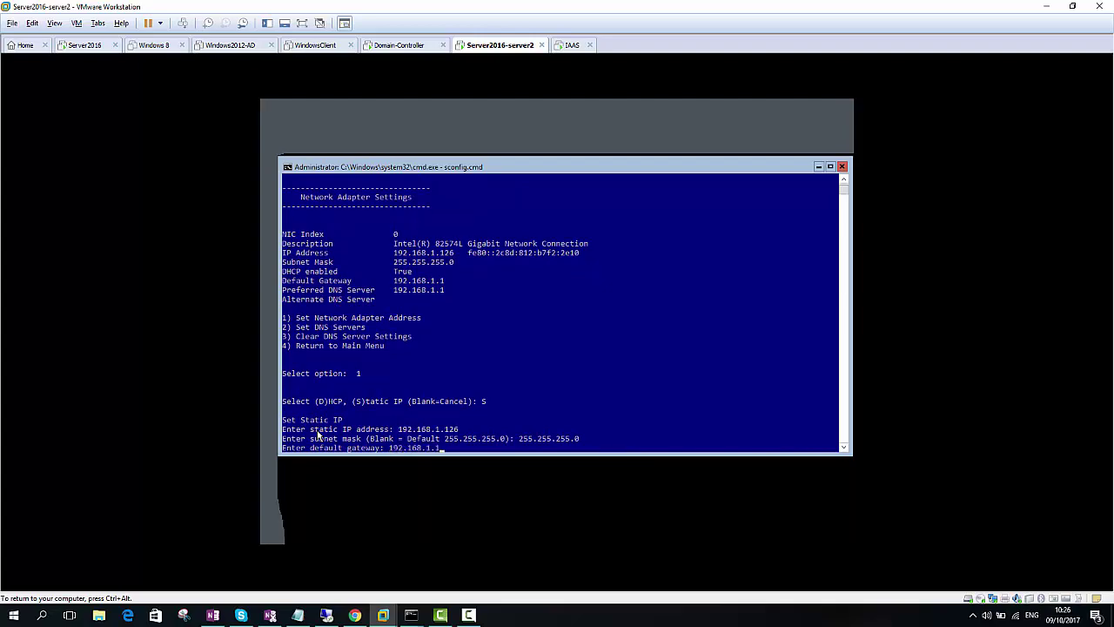
key("Return")
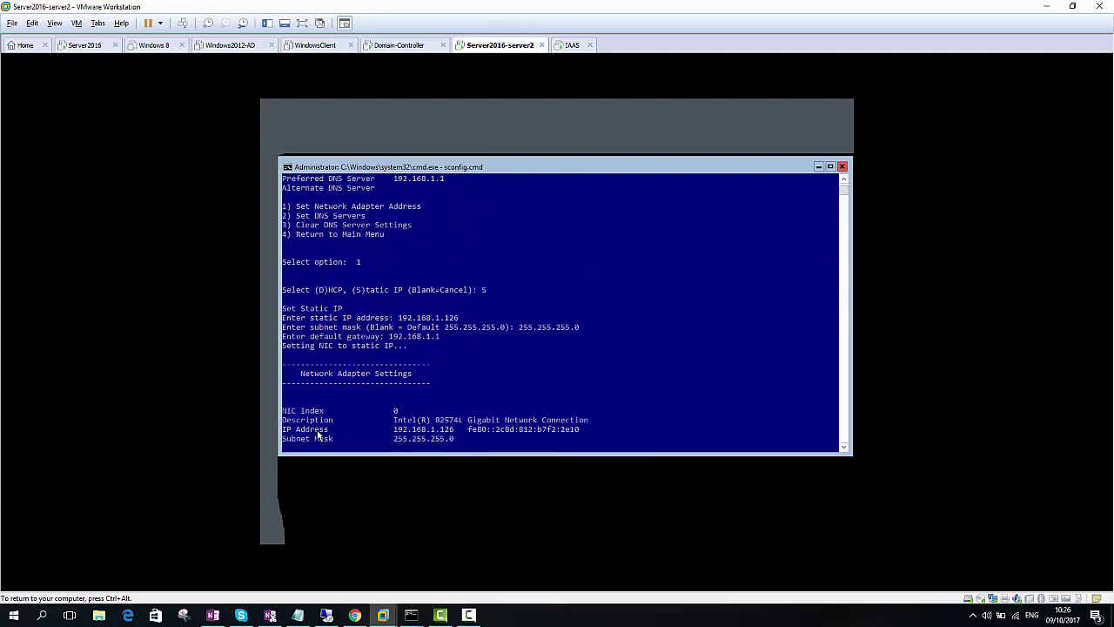
key("ctrl+alt")
left_click(84, 45)
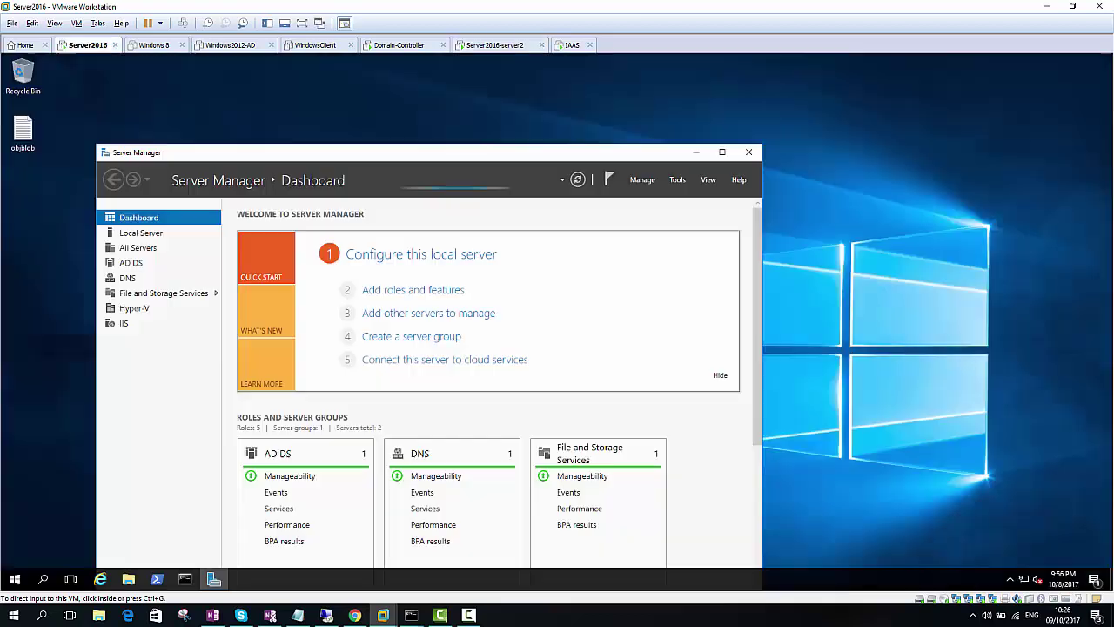
Run ipconfig on Server2016 and mark the mgt adapter's address 192.168.1.200
key("ctrl+g")
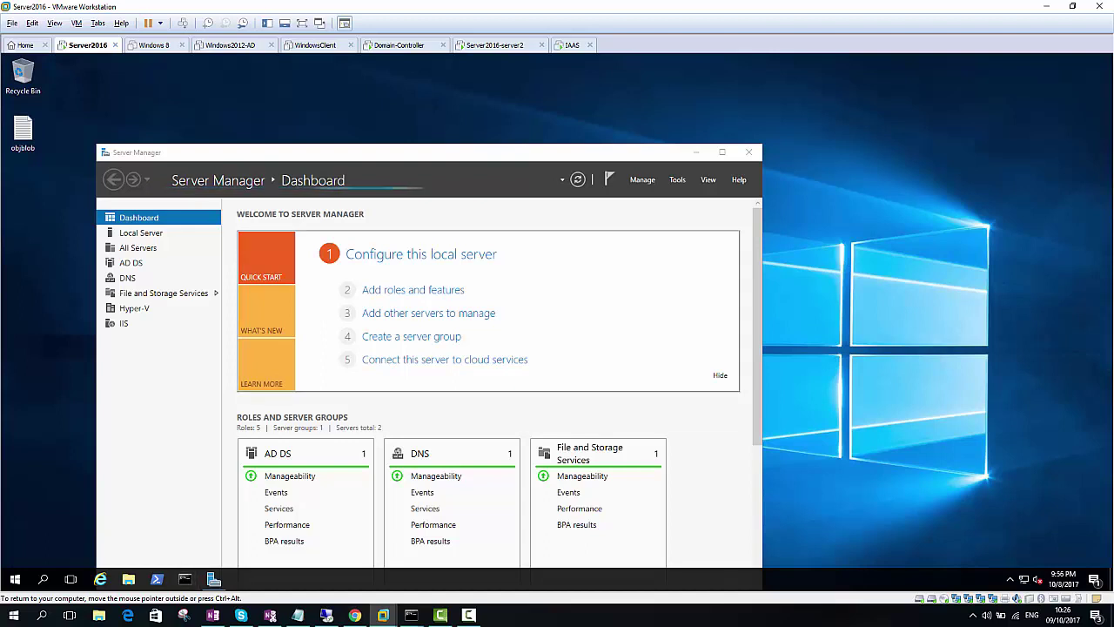
left_click(185, 579)
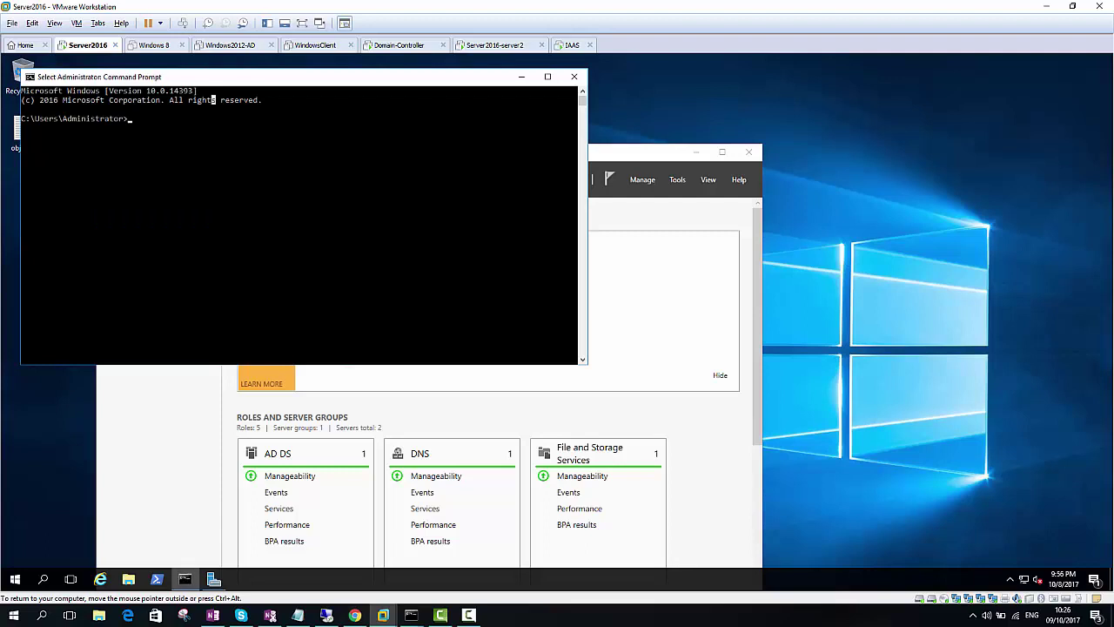
type("ipconfig")
key("Return")
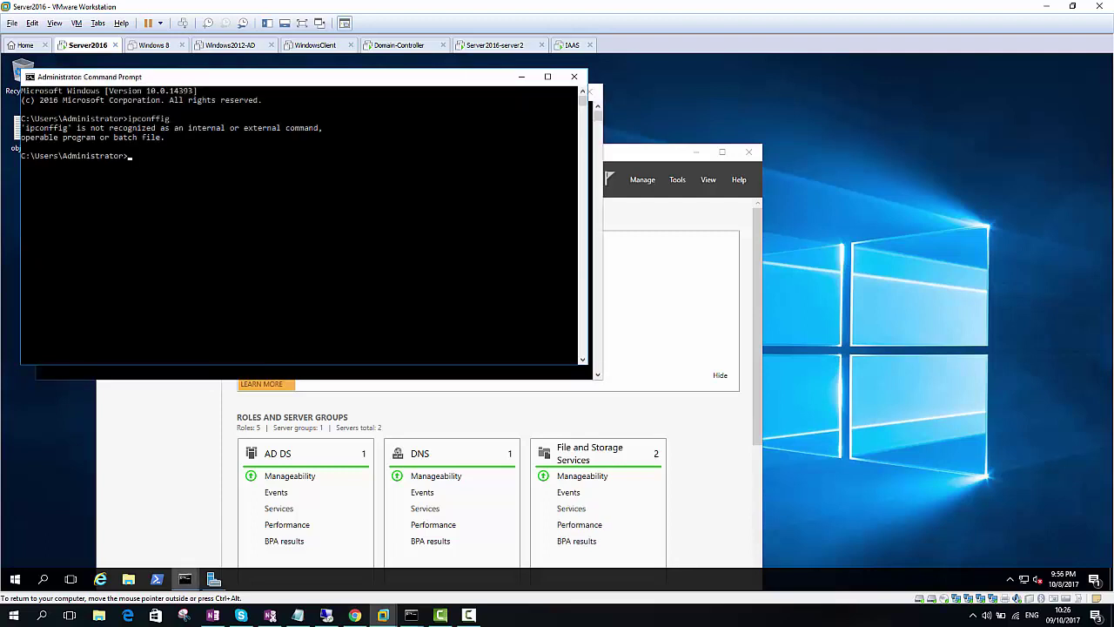
type("ipconfig")
key("Return")
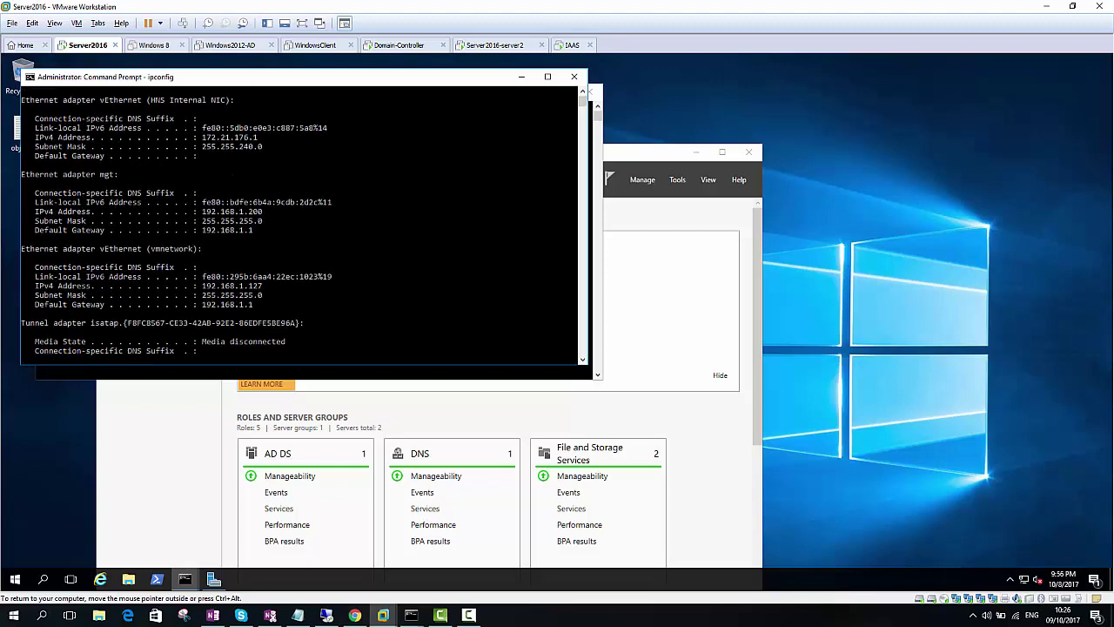
left_click(281, 184)
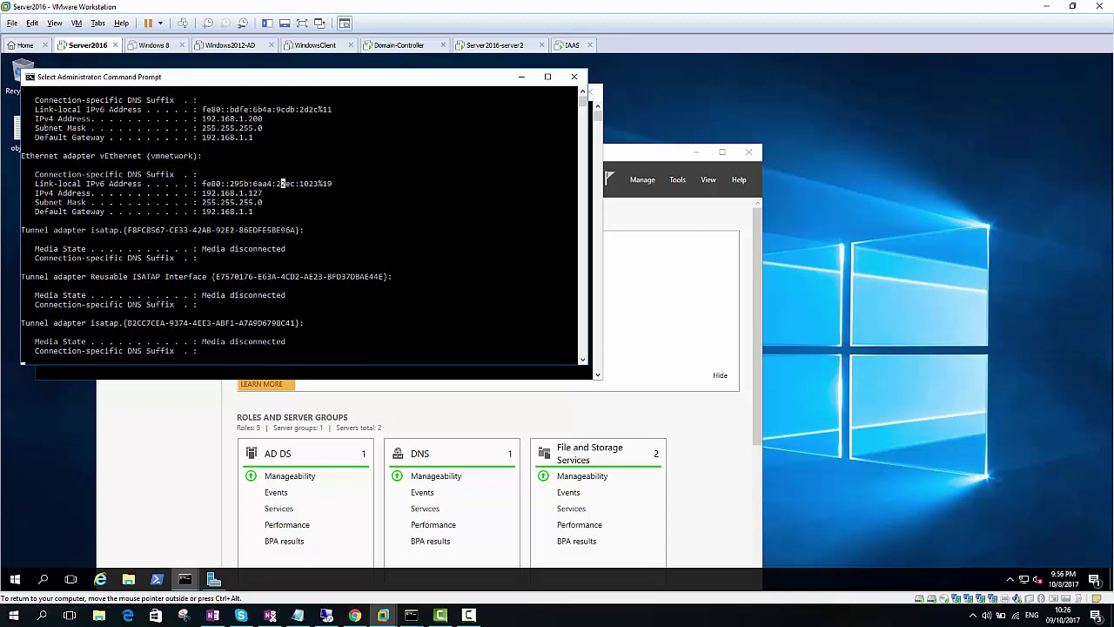
scroll(301, 222, "up", 1)
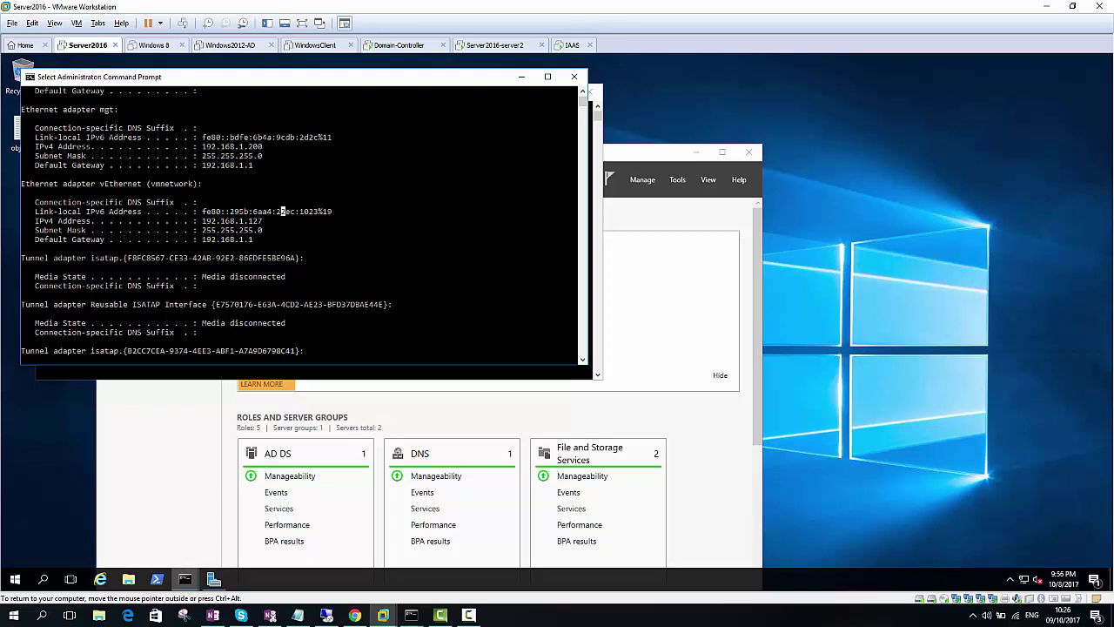
left_click_drag(256, 146, 211, 146)
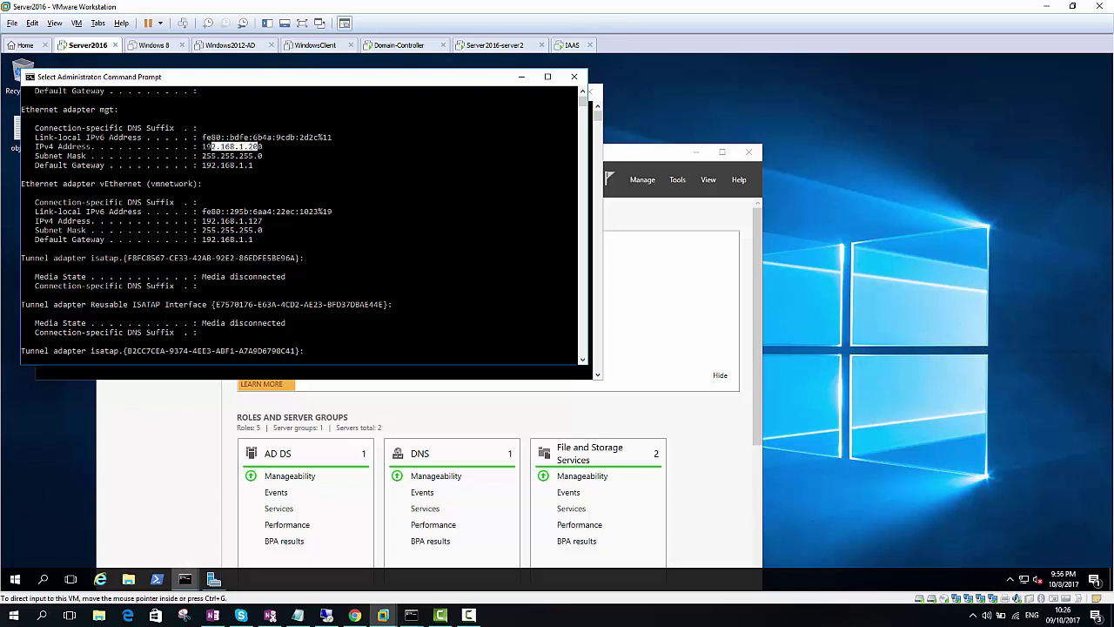
left_click(495, 45)
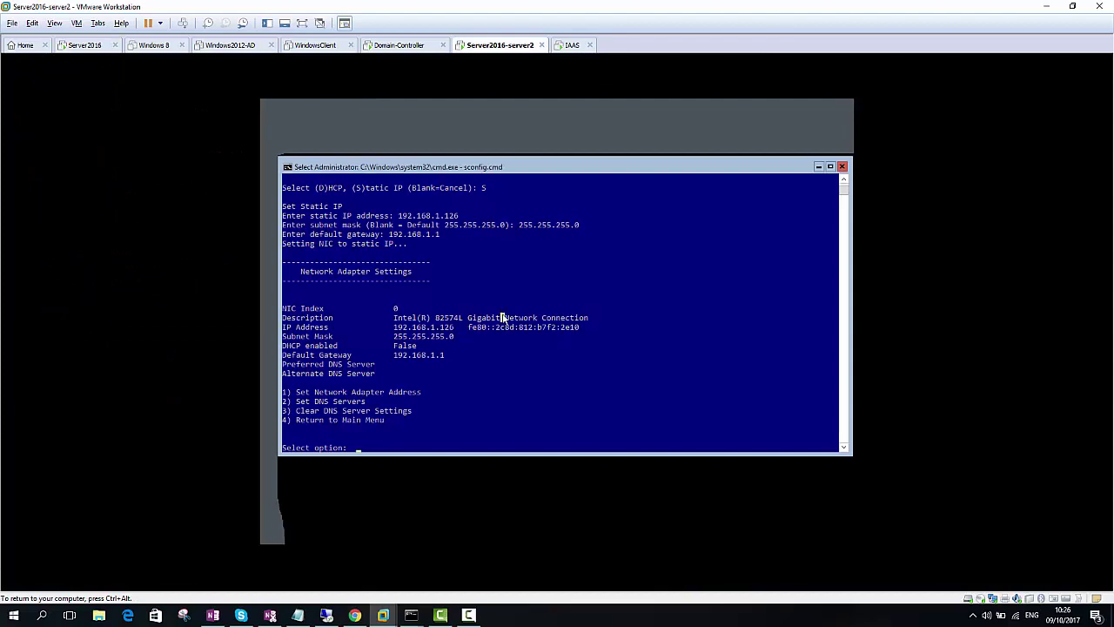
Set the Server Core preferred DNS server to 192.168.1.200 and return to the main menu
type("2")
key("Return")
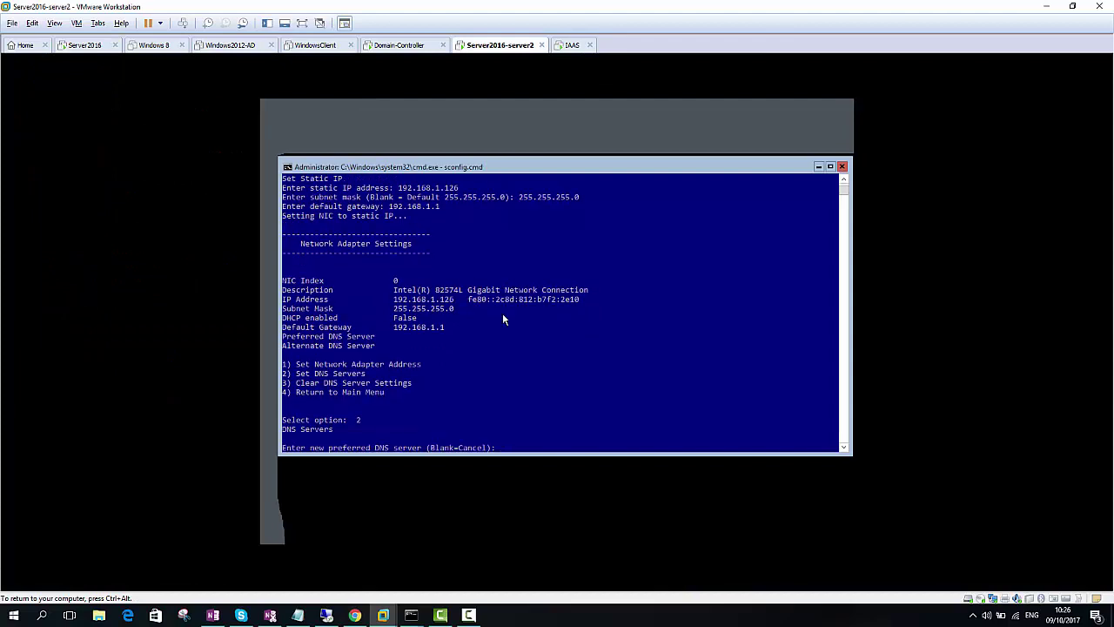
type("192.168.1.2")
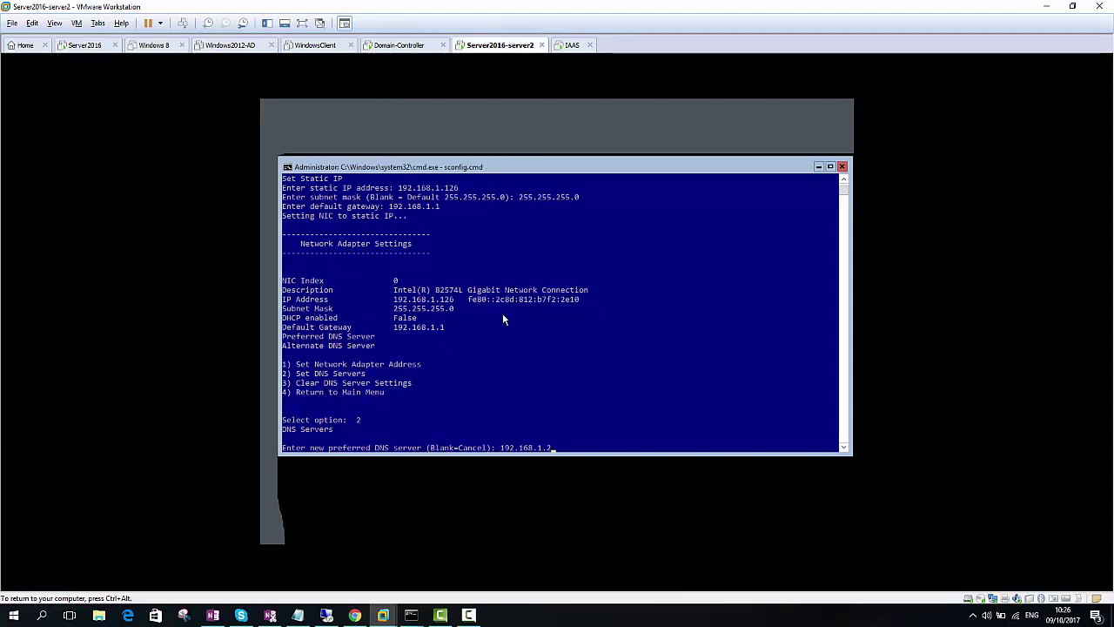
type("00")
key("Return")
key("Return")
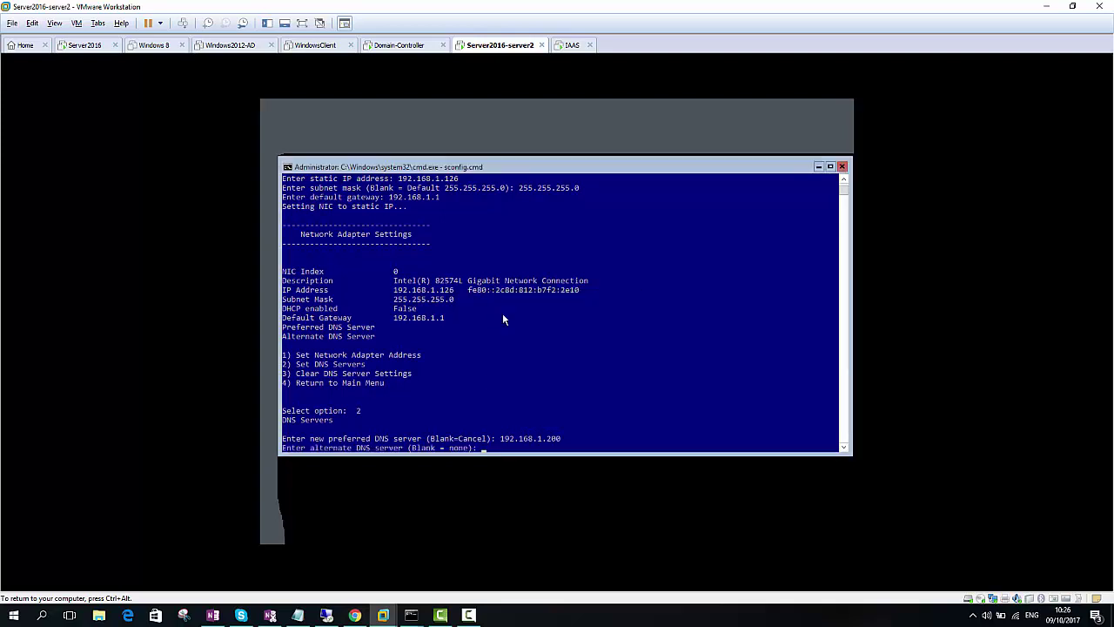
key("Return")
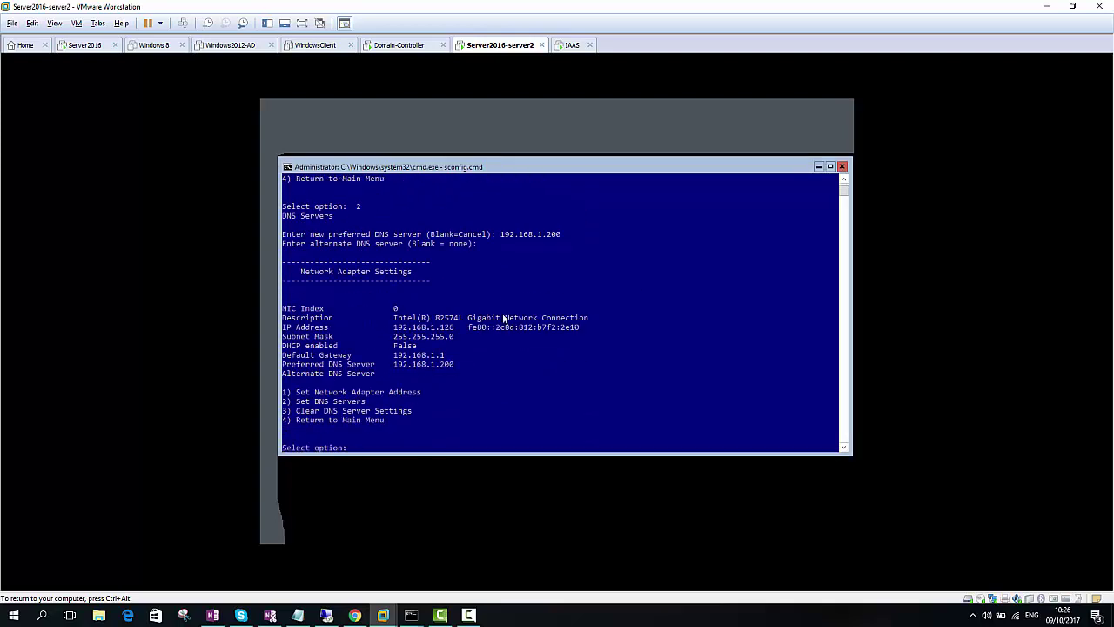
type("4")
key("Return")
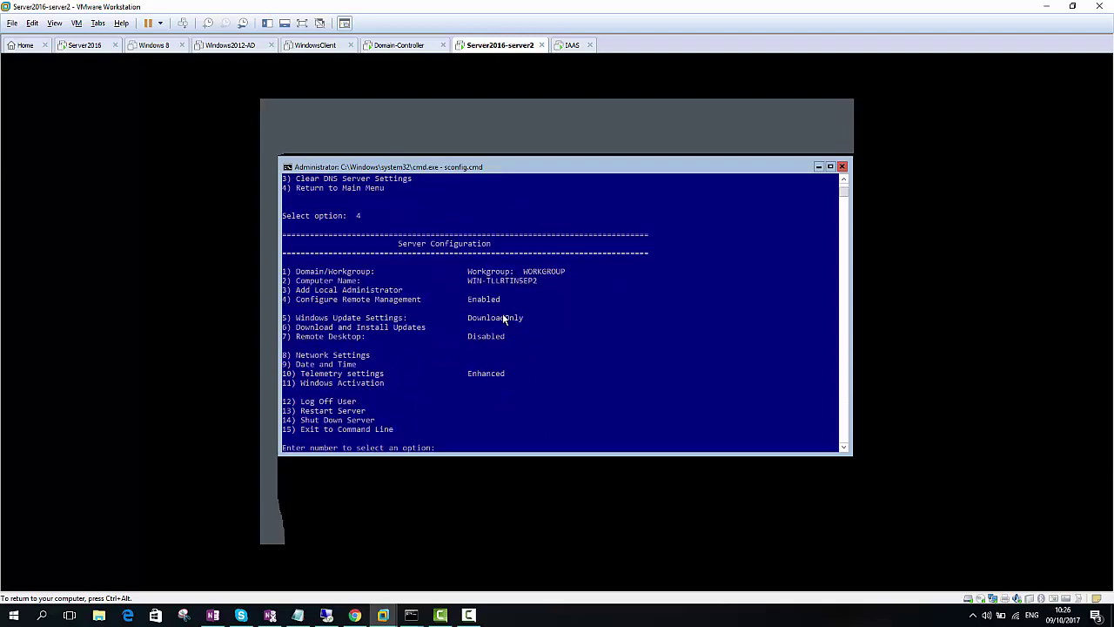
Look at the Windows Activation options (11) and go back to the main menu
type("11")
key("Return")
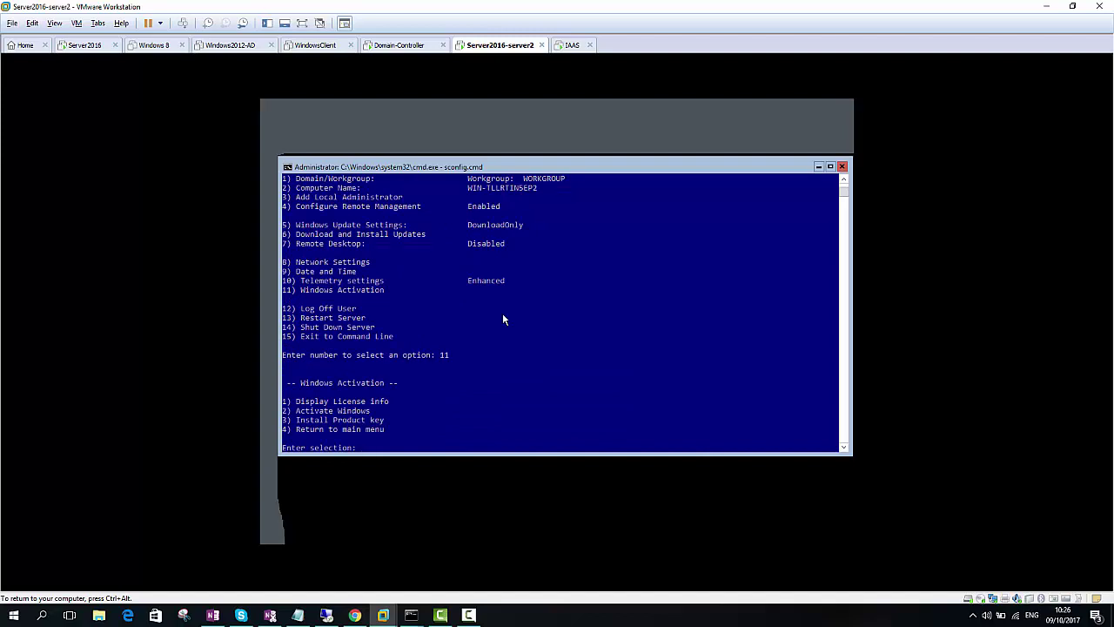
type("4")
key("Return")
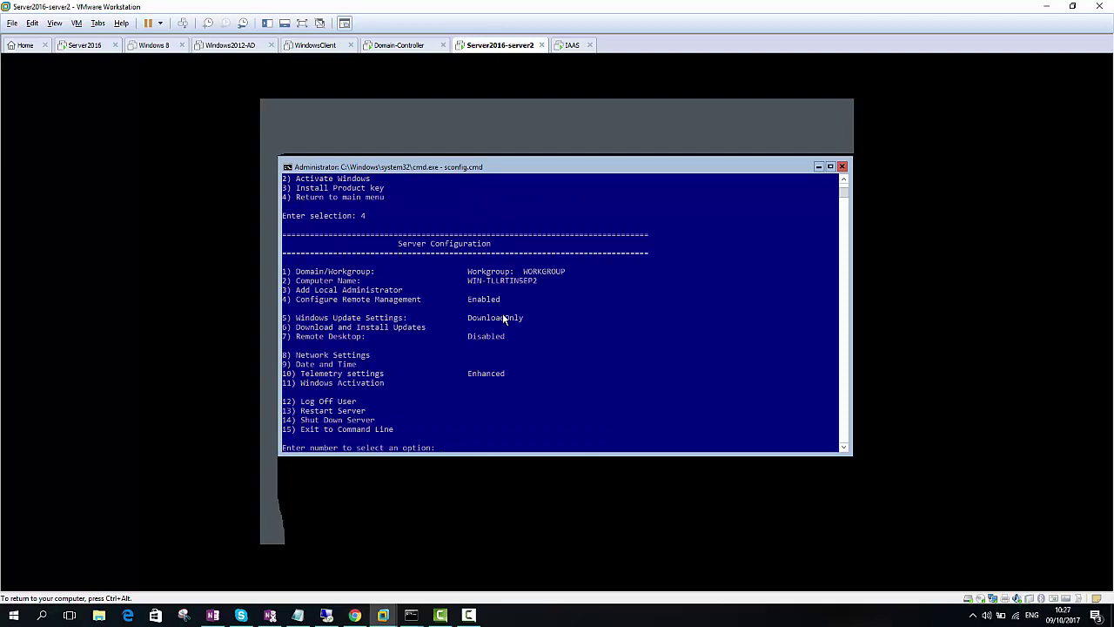
Enable Remote Desktop for Network Level Authentication clients only and verify its Enabled status
type("7")
key("Return")
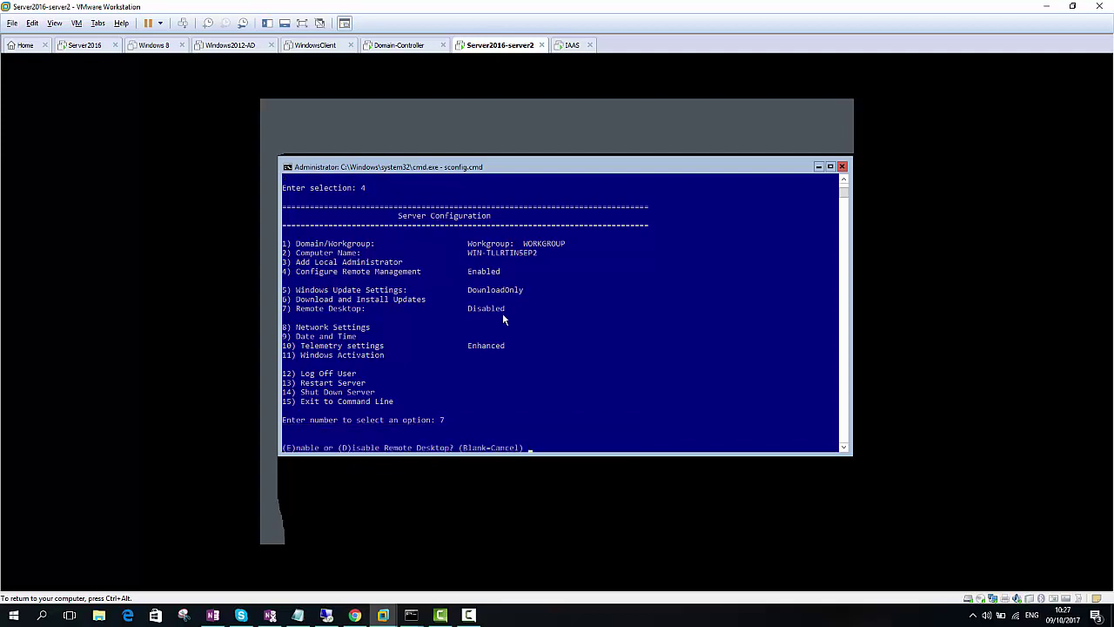
type("E")
key("Return")
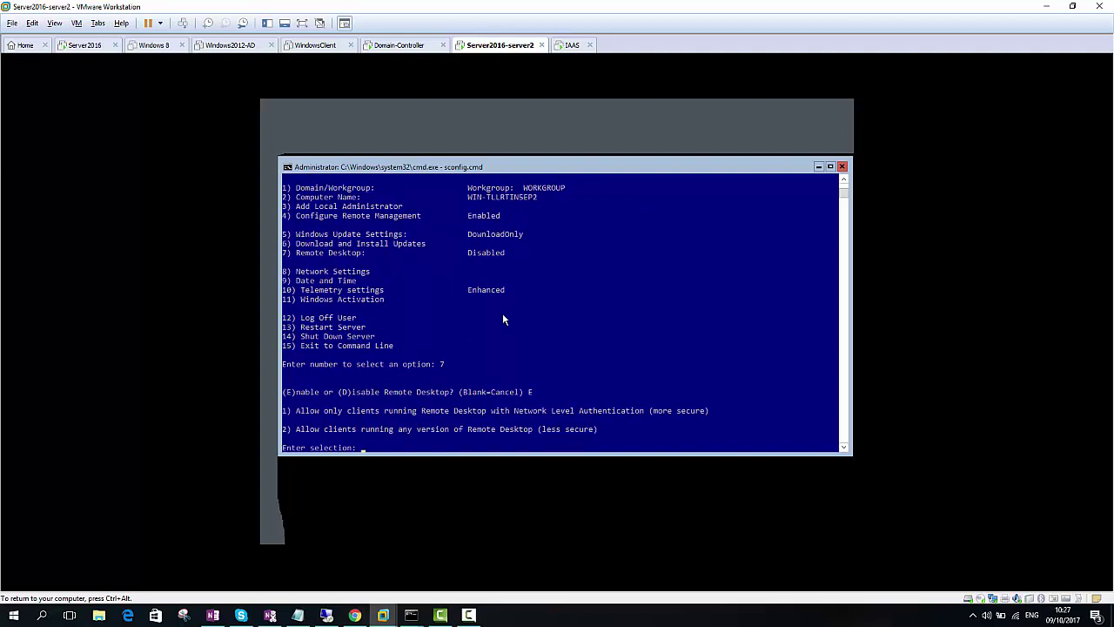
type("1")
key("Return")
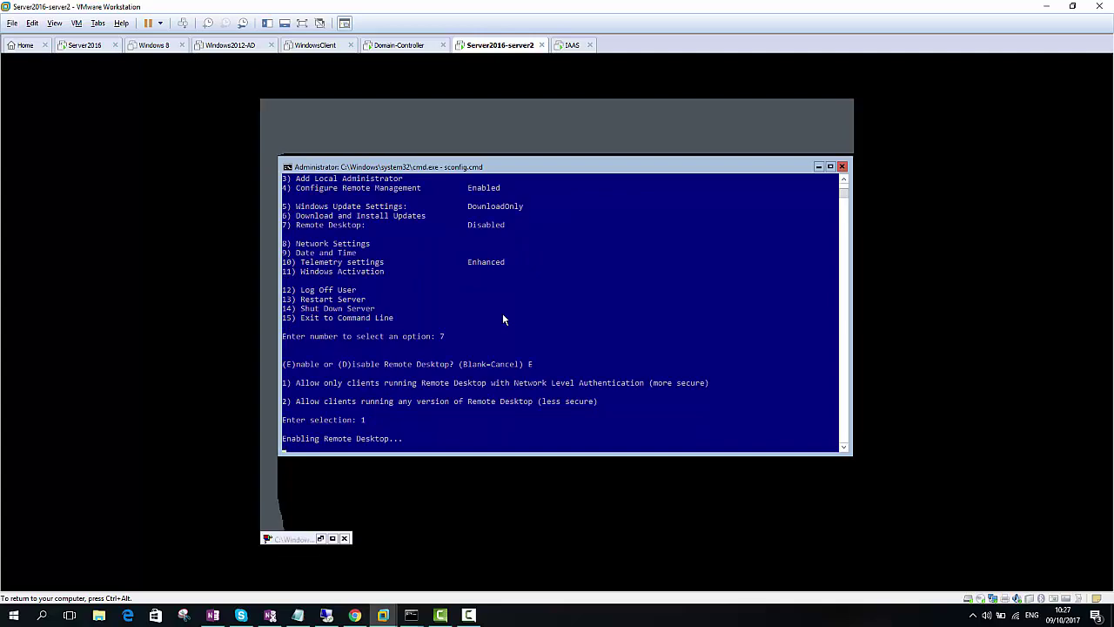
key("Return")
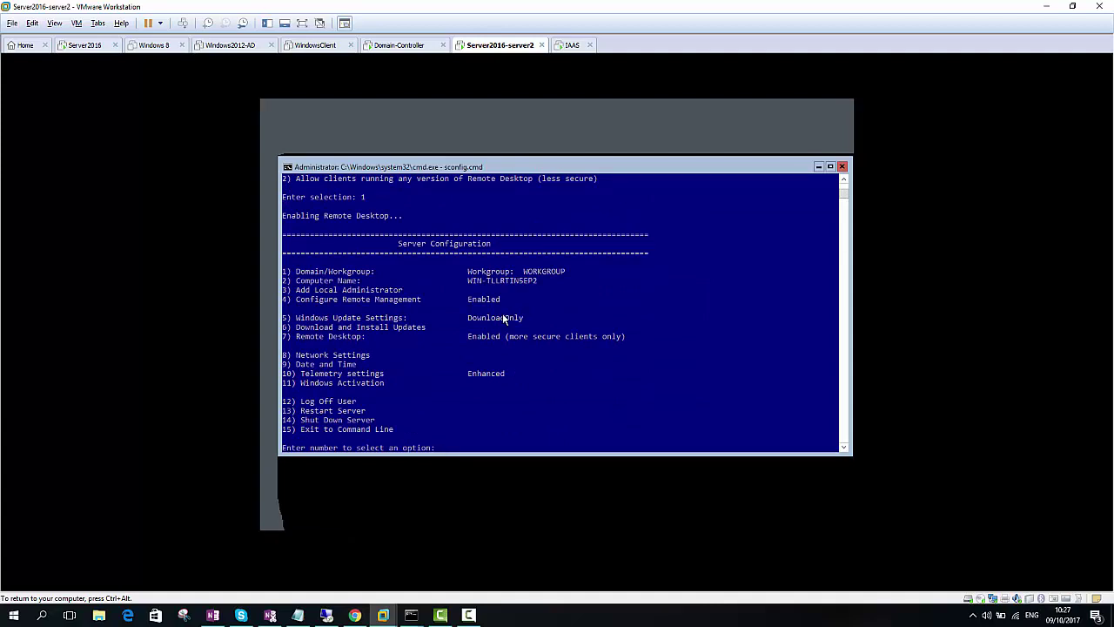
left_click(497, 338)
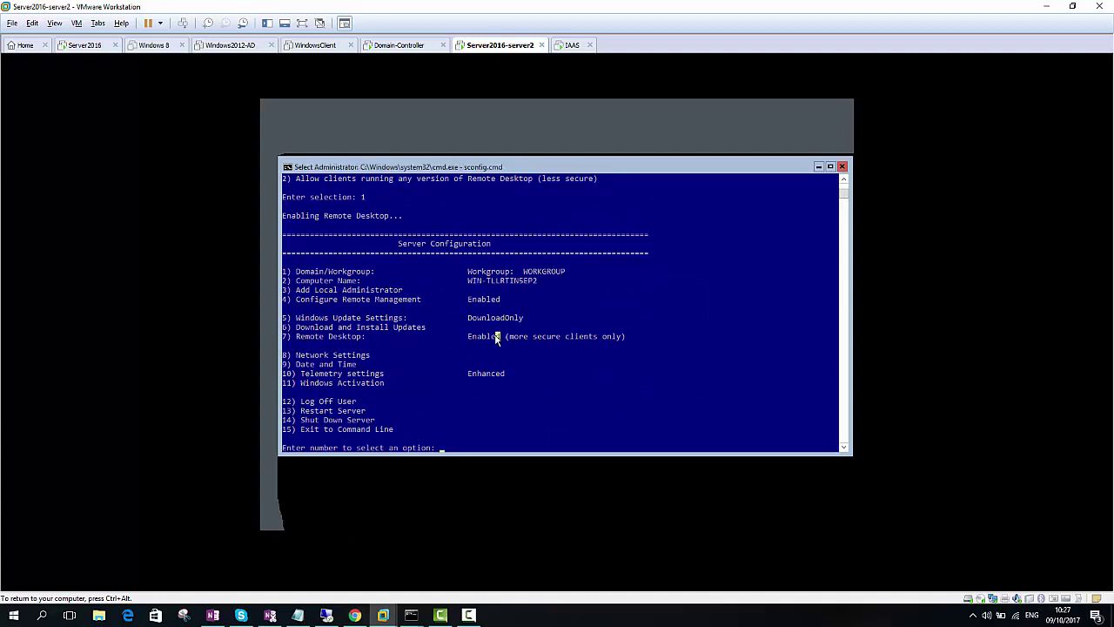
left_click(501, 300)
Rename the computer to servercore and accept the restart
key("Escape")
type("2")
key("Return")
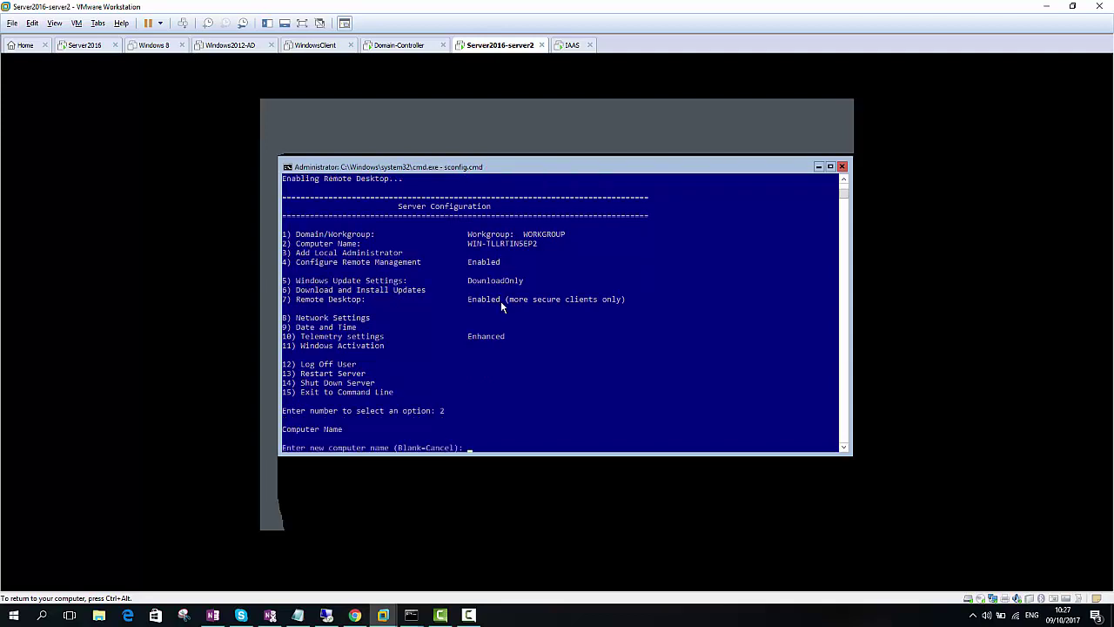
type("servercore")
key("Return")
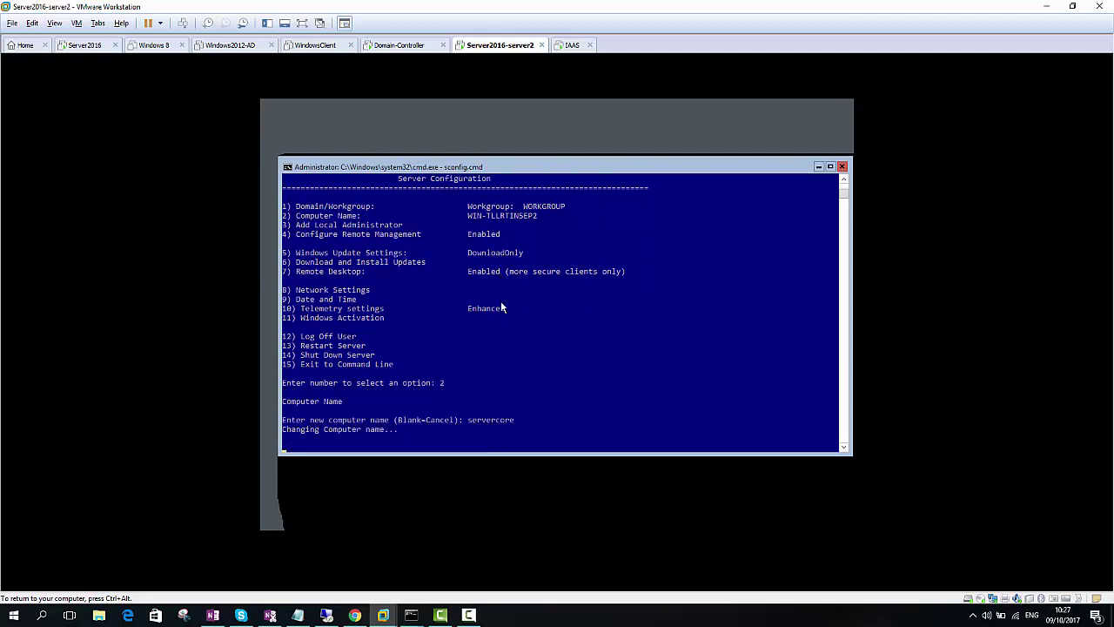
key("Return")
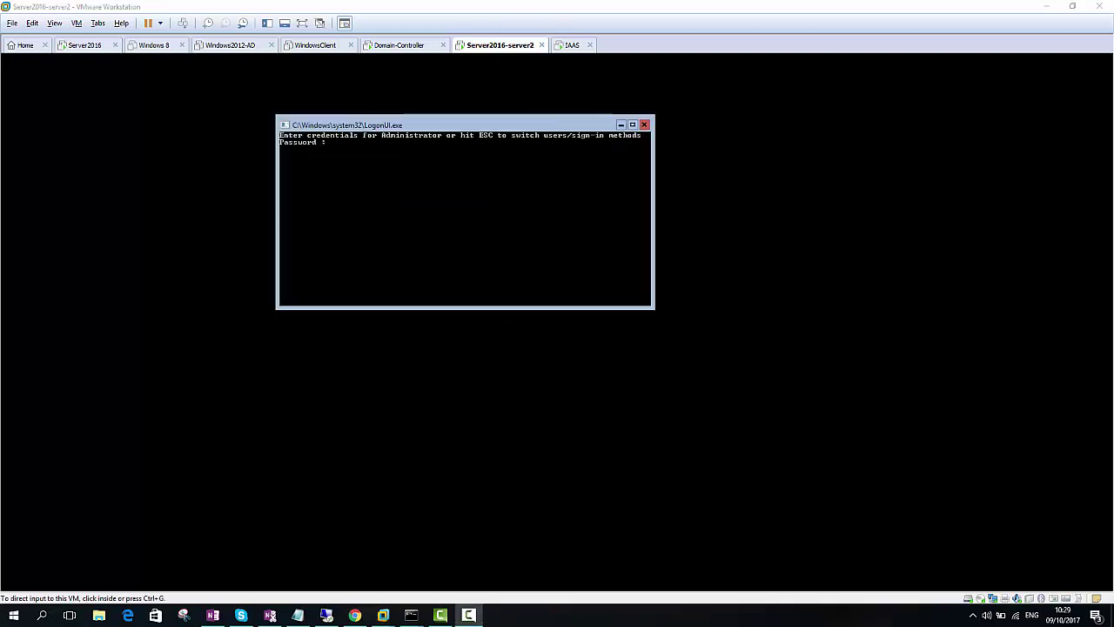
Sign back in with the Administrator password
left_click(356, 288)
type("******")
key("Return")
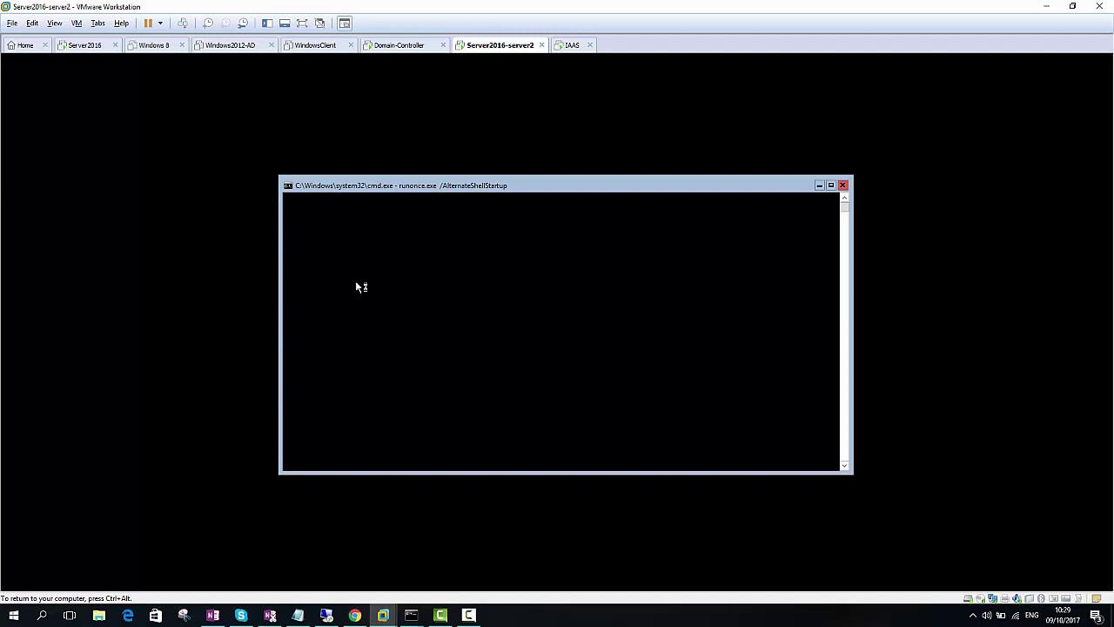
In sconfig, join domain expertzpace.local using the expertzpace\administrator account
type("sco")
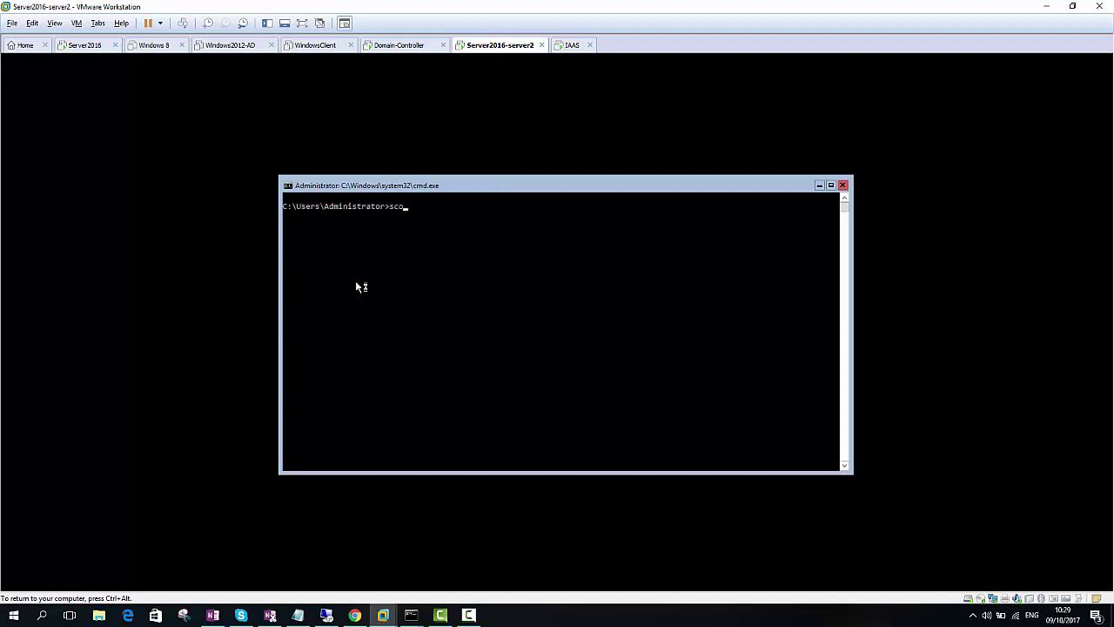
type("nfig")
key("Return")
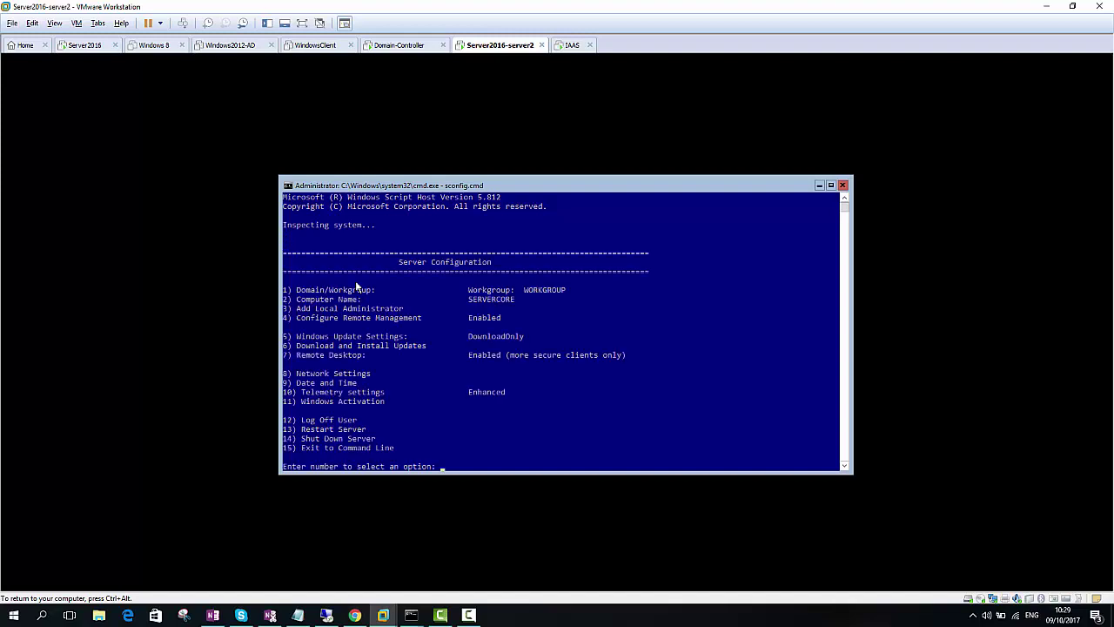
type("1")
key("Return")
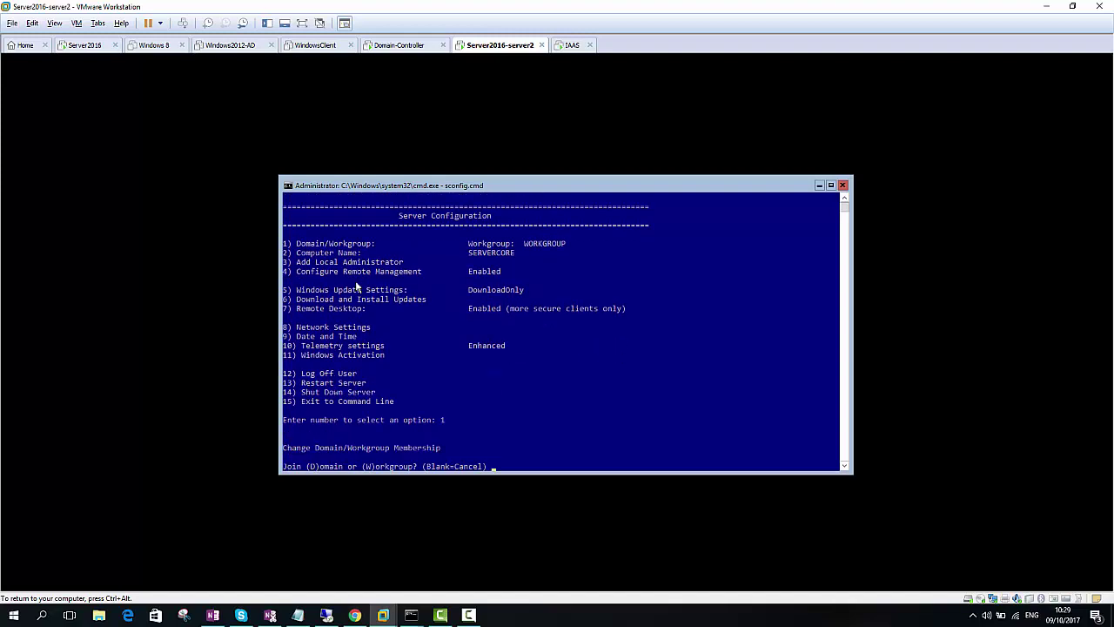
type("D")
key("Return")
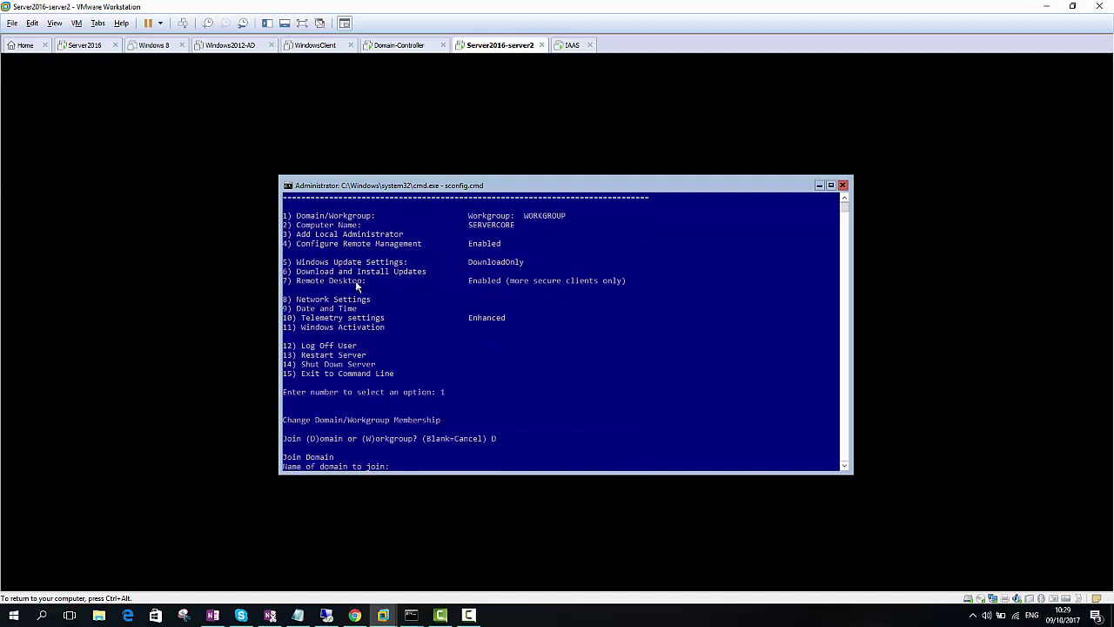
type("expertzpace.local")
key("Return")
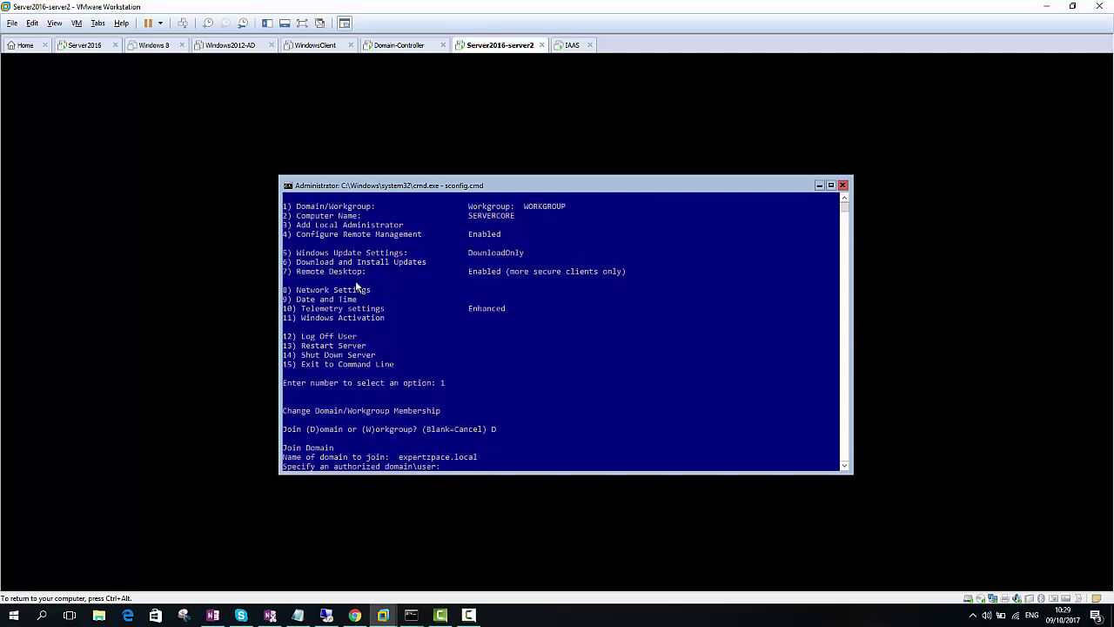
type("expertzpace\\administrator")
key("Return")
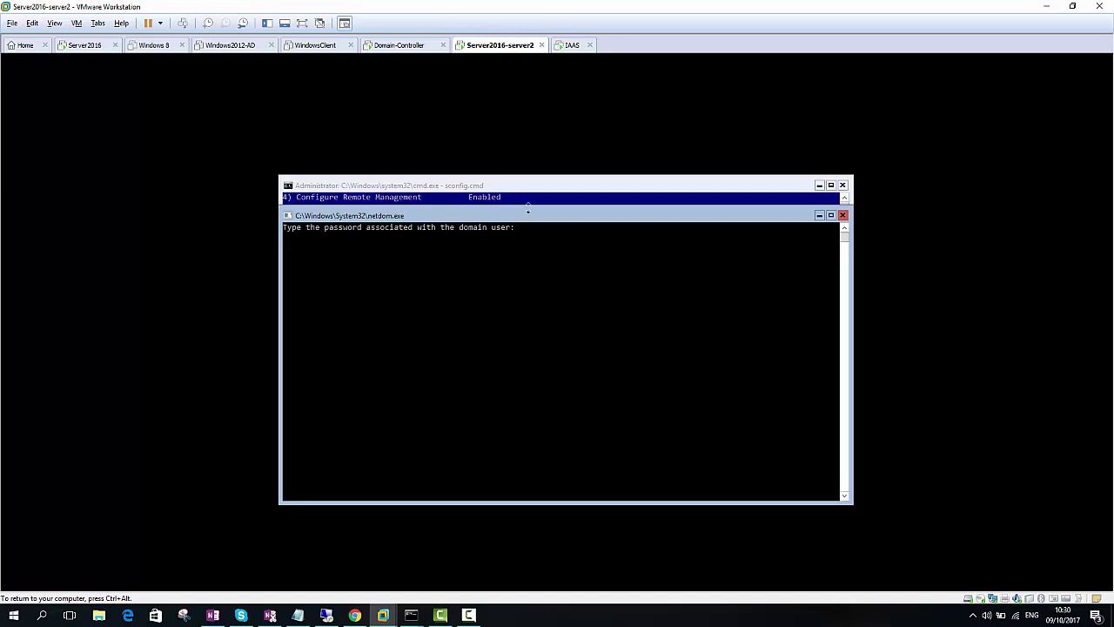
Enter the domain password and keep the existing computer name when prompted
left_click_drag(537, 220, 647, 304)
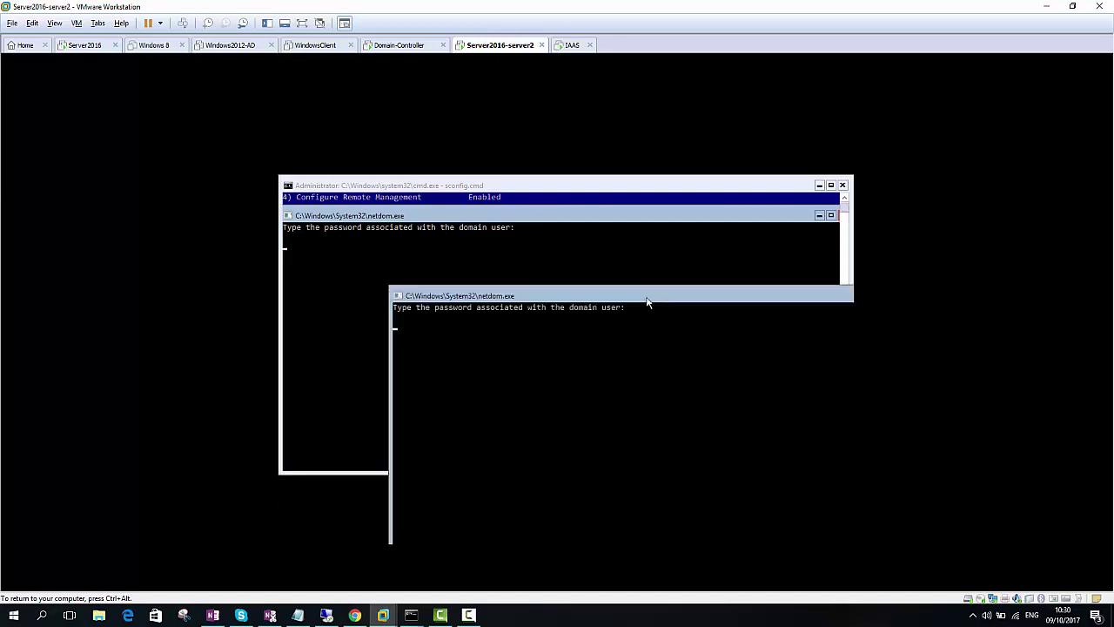
left_click(608, 337)
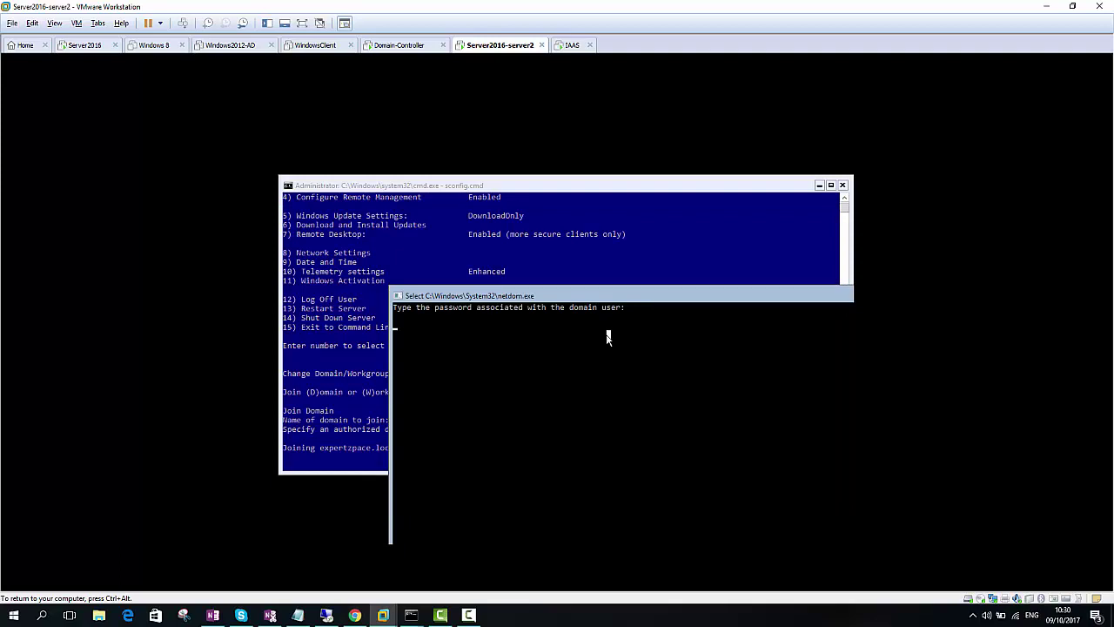
key("Return")
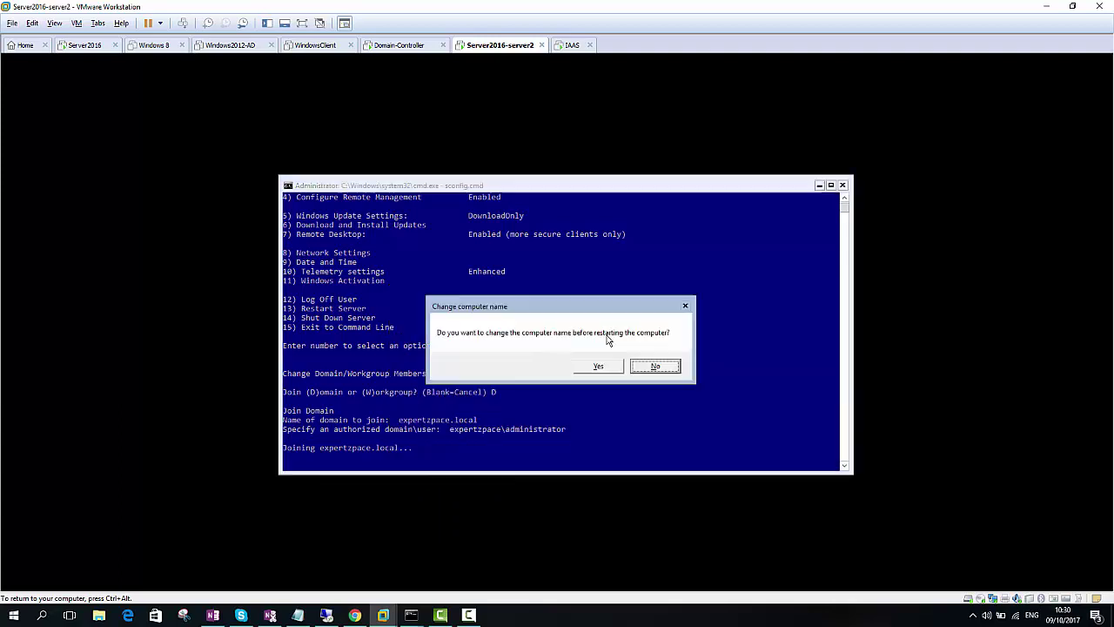
key("Left")
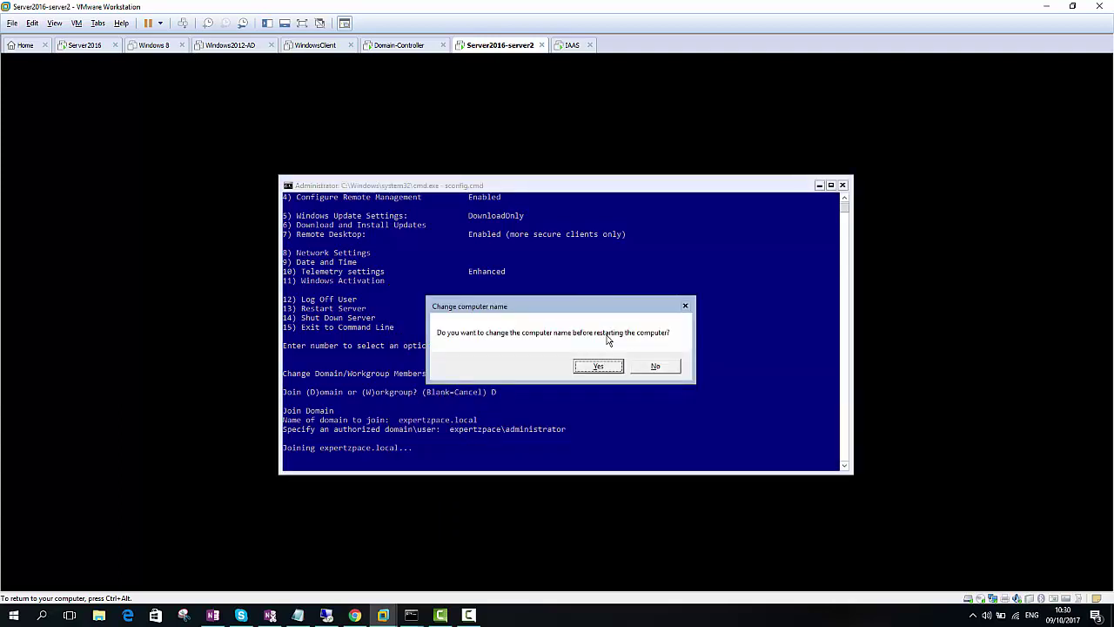
key("Return")
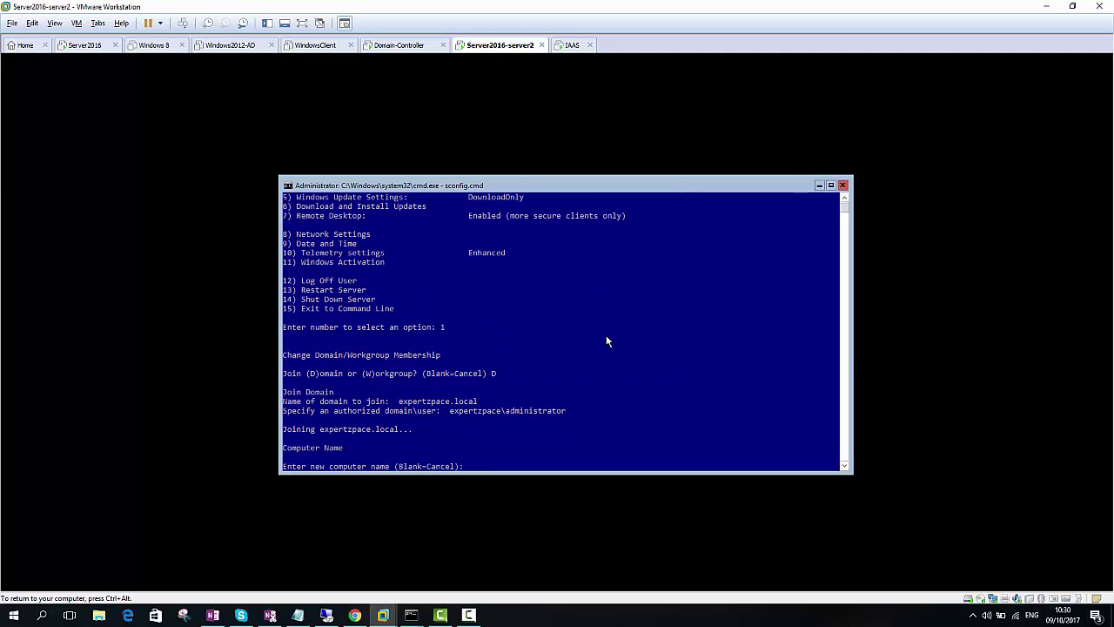
left_click(606, 338)
right_click(606, 338)
key("Return")
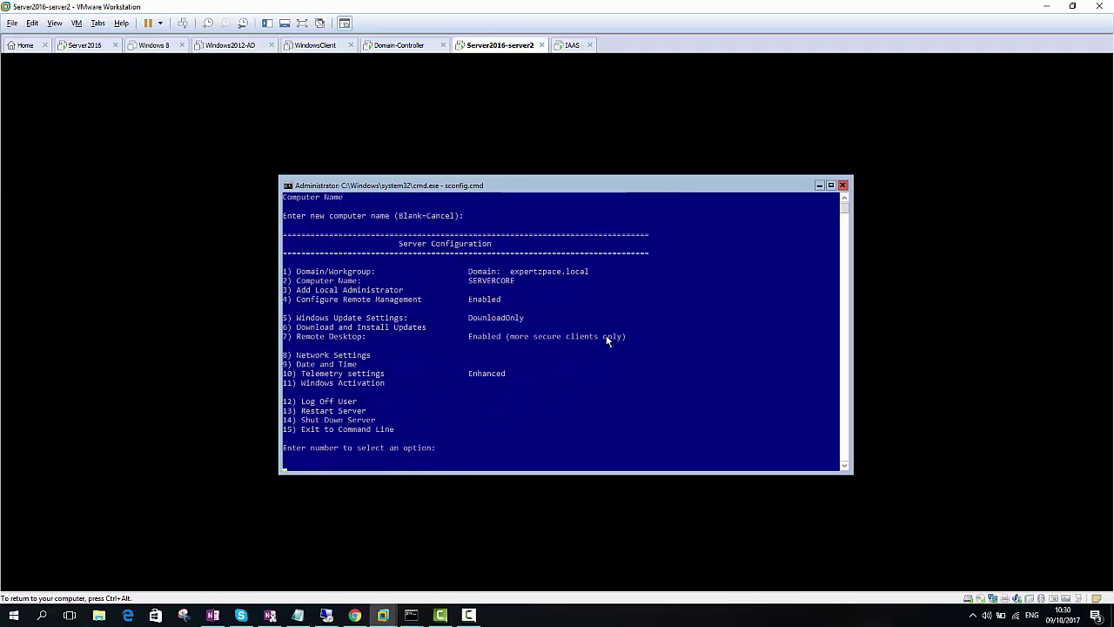
Restart the server with sconfig option 13
key("Return")
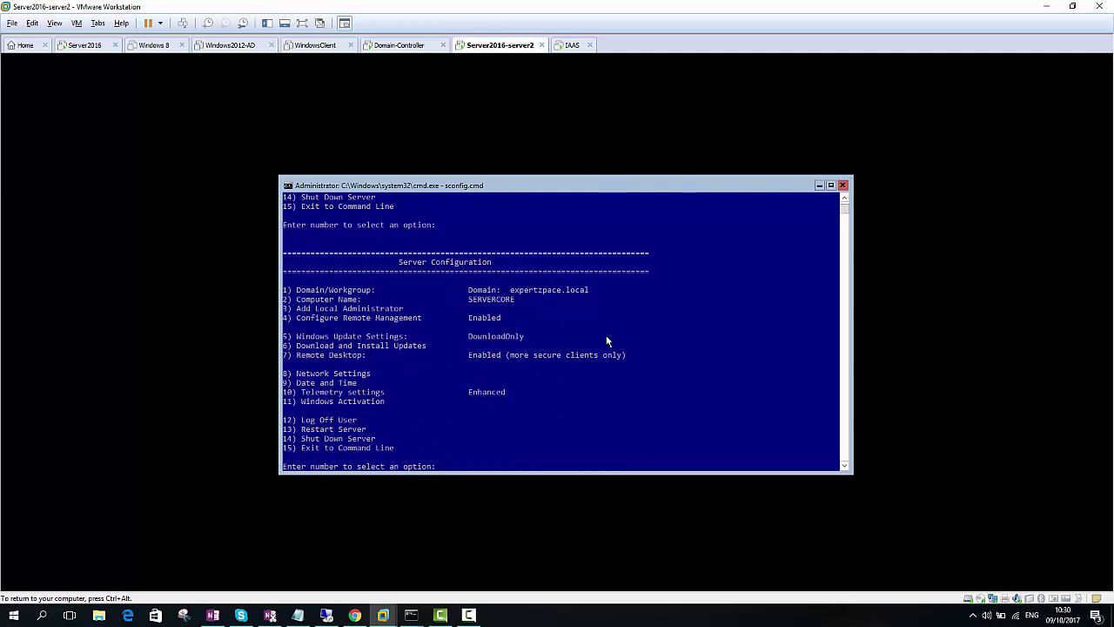
type("13")
key("Return")
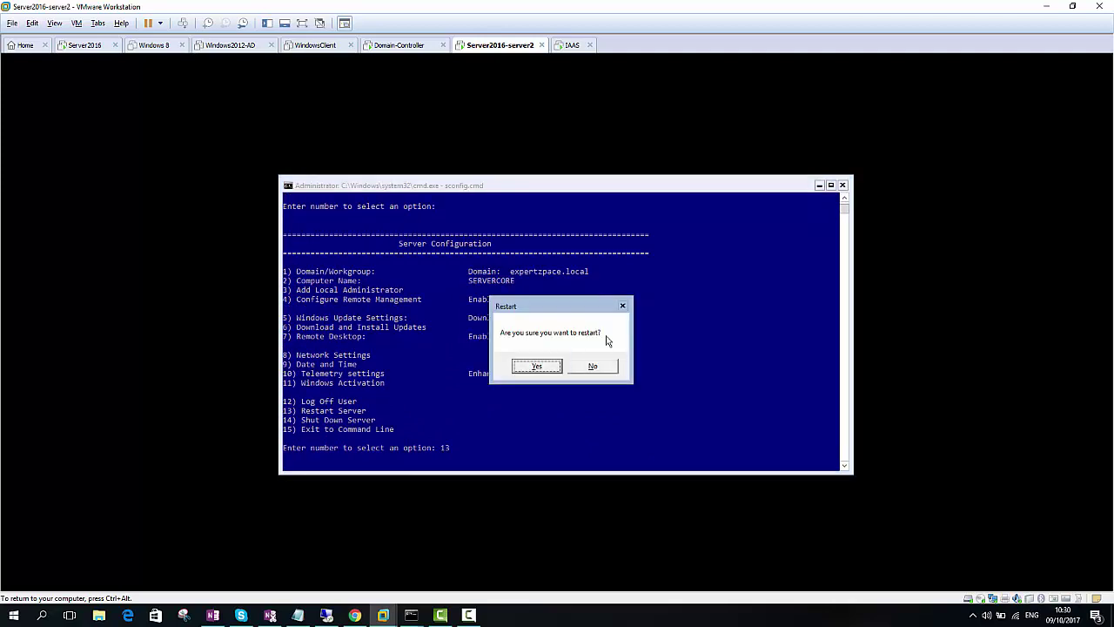
key("Return")
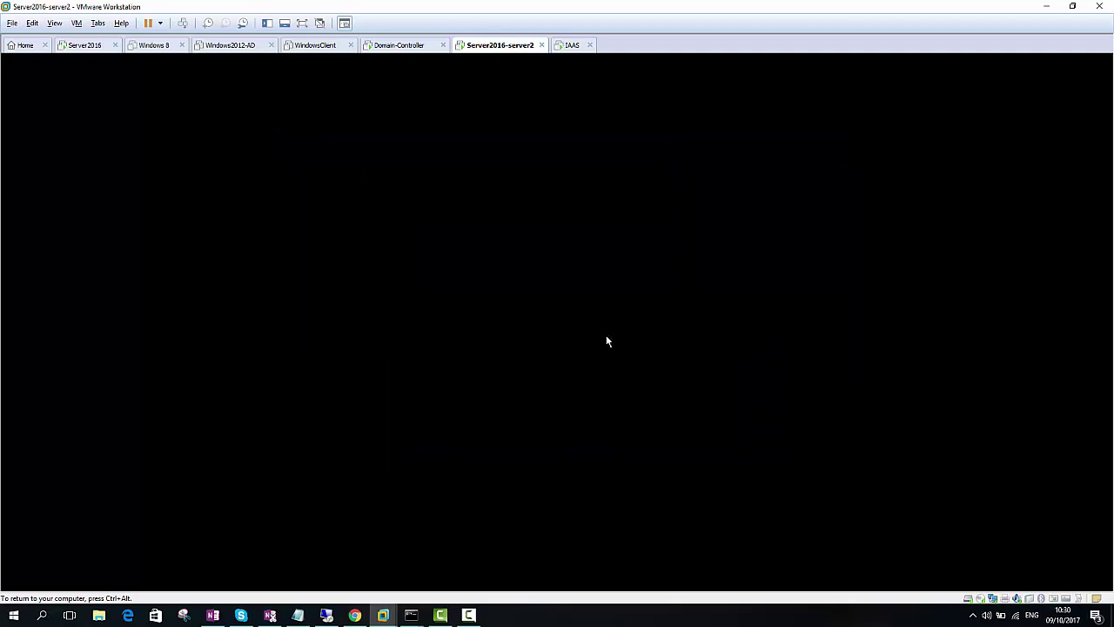
key("ctrl+alt")
Run dsa.msc on Server2016 and find SERVERCORE in the expertzpace.local Computers container
left_click(84, 44)
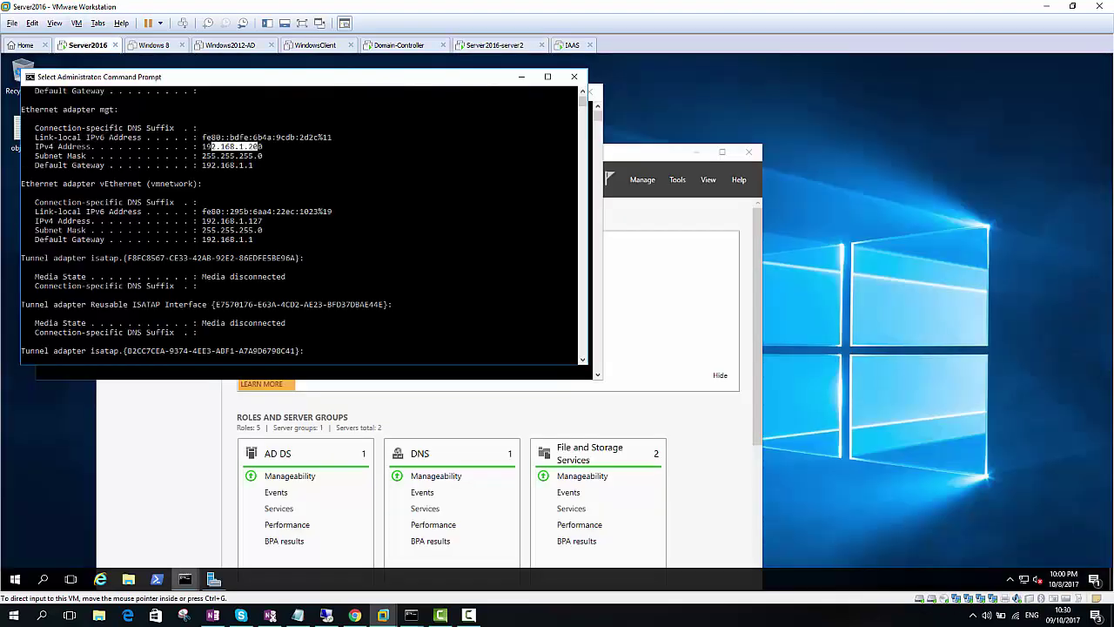
key("Escape")
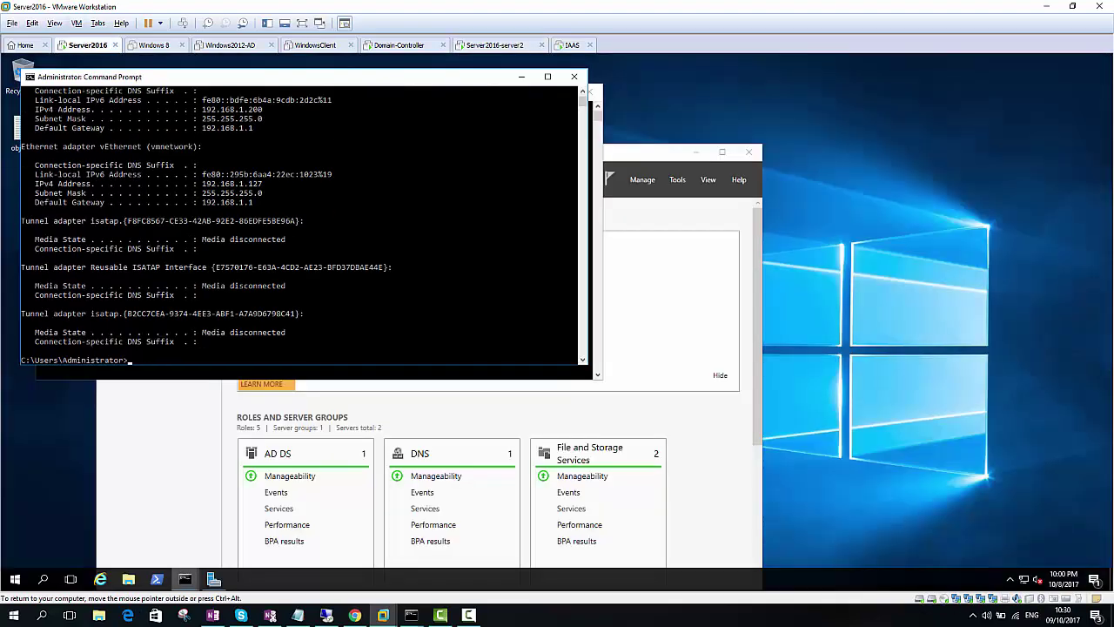
key("Return")
key("Return")
type("dsa.msc")
key("Return")
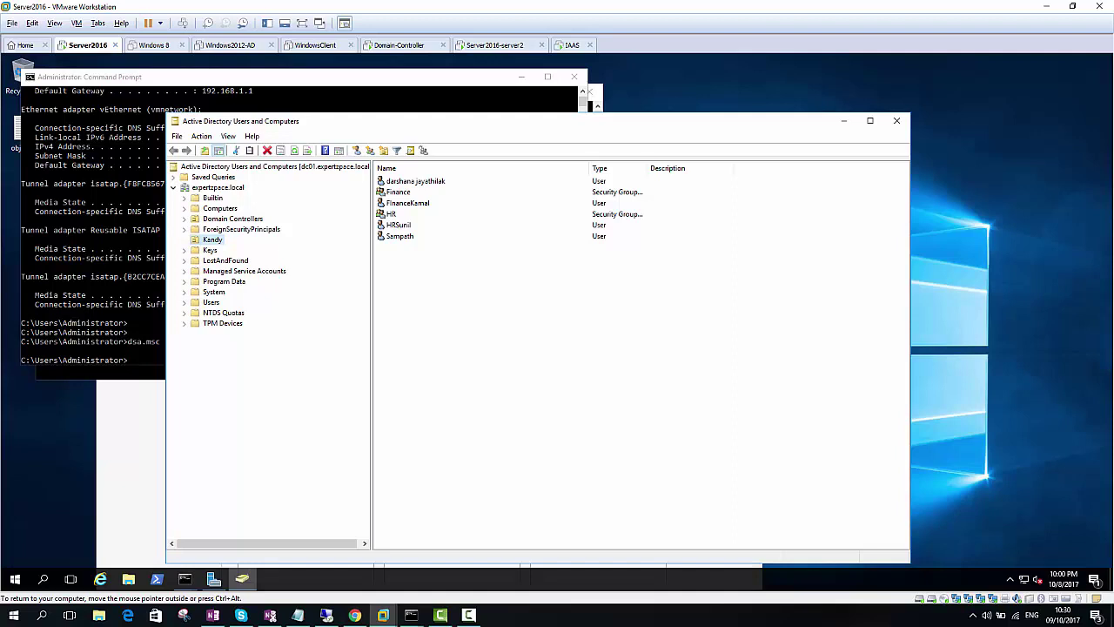
left_click(221, 208)
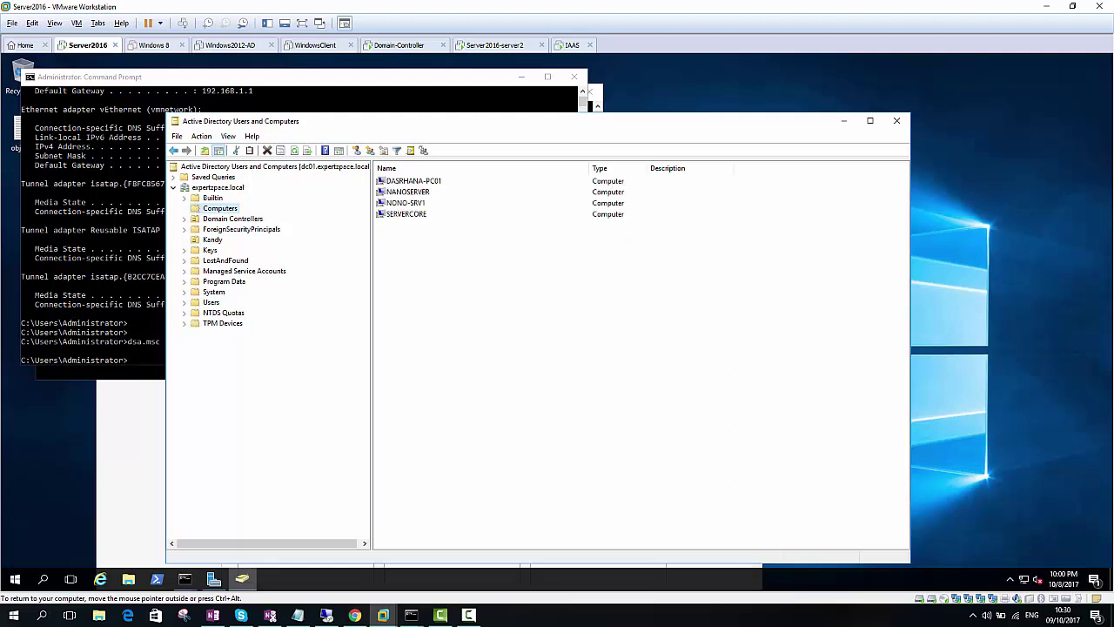
left_click(405, 213)
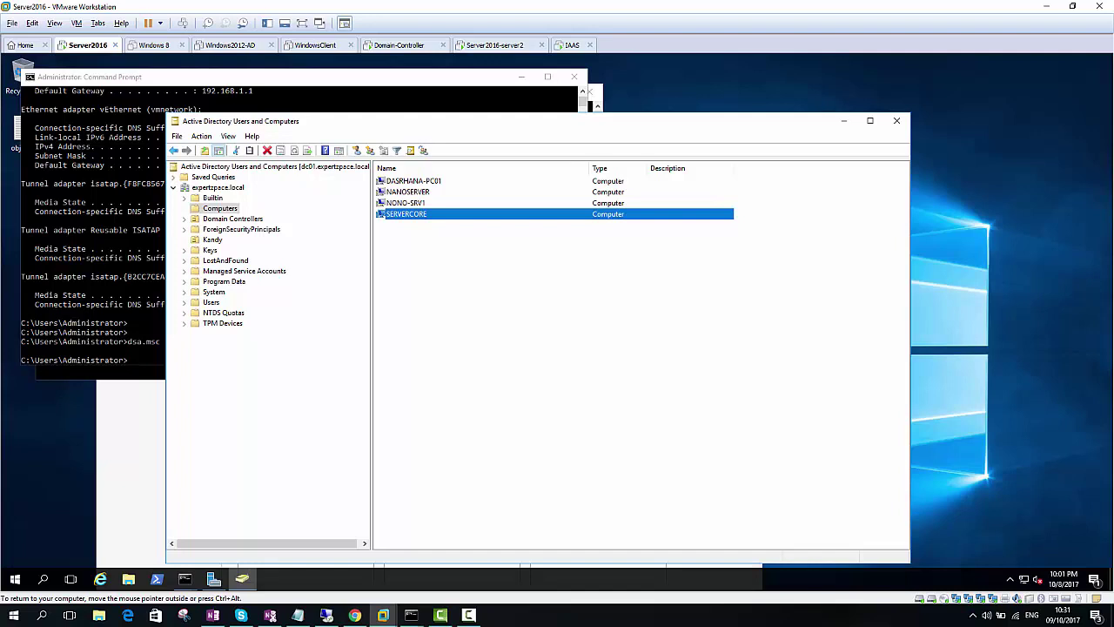
key("ctrl+alt")
left_click(495, 45)
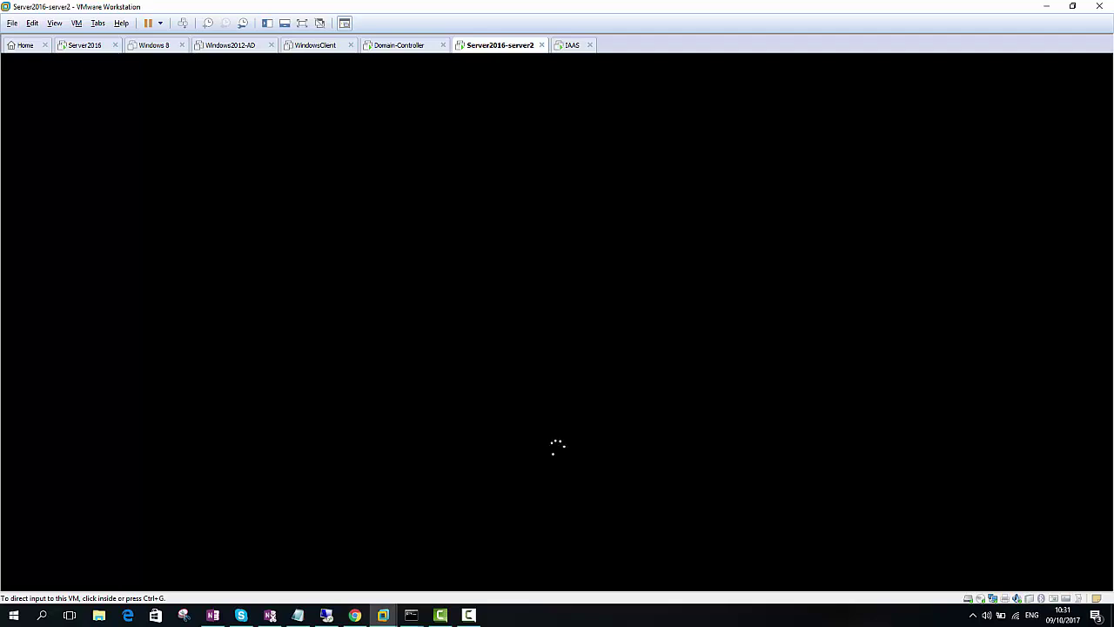
Open the All Servers view in Server2016's Server Manager
left_click(84, 45)
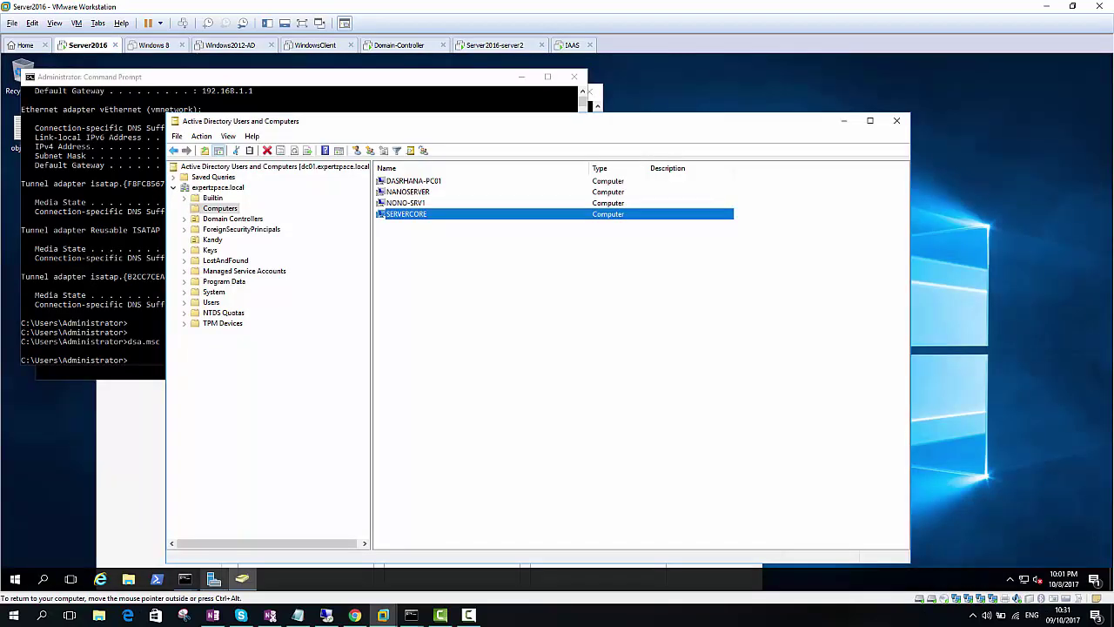
left_click(213, 579)
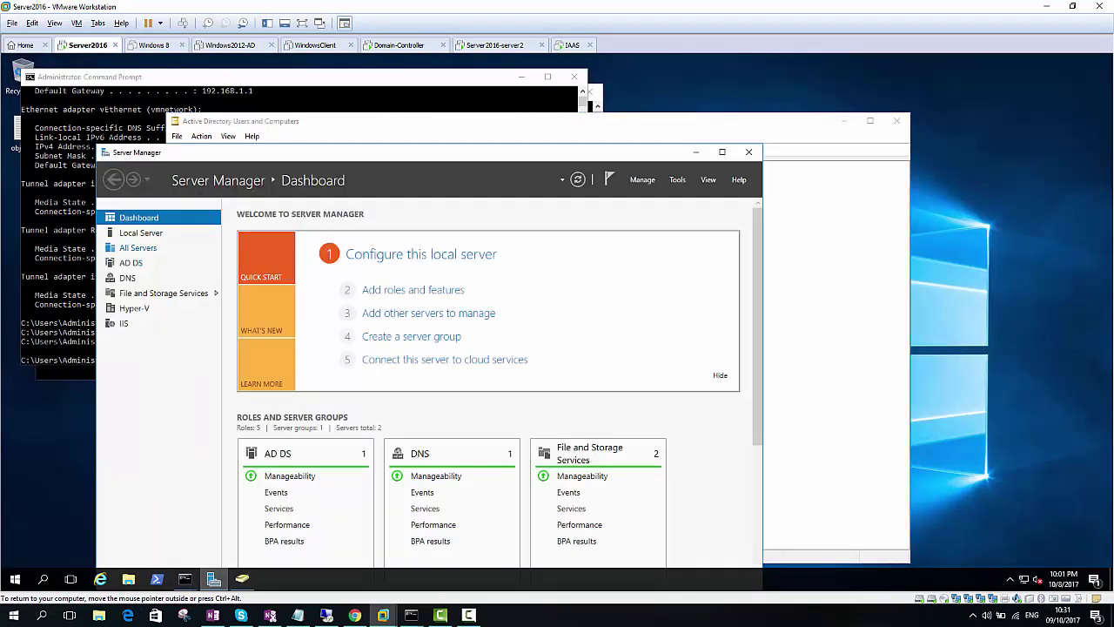
left_click(137, 247)
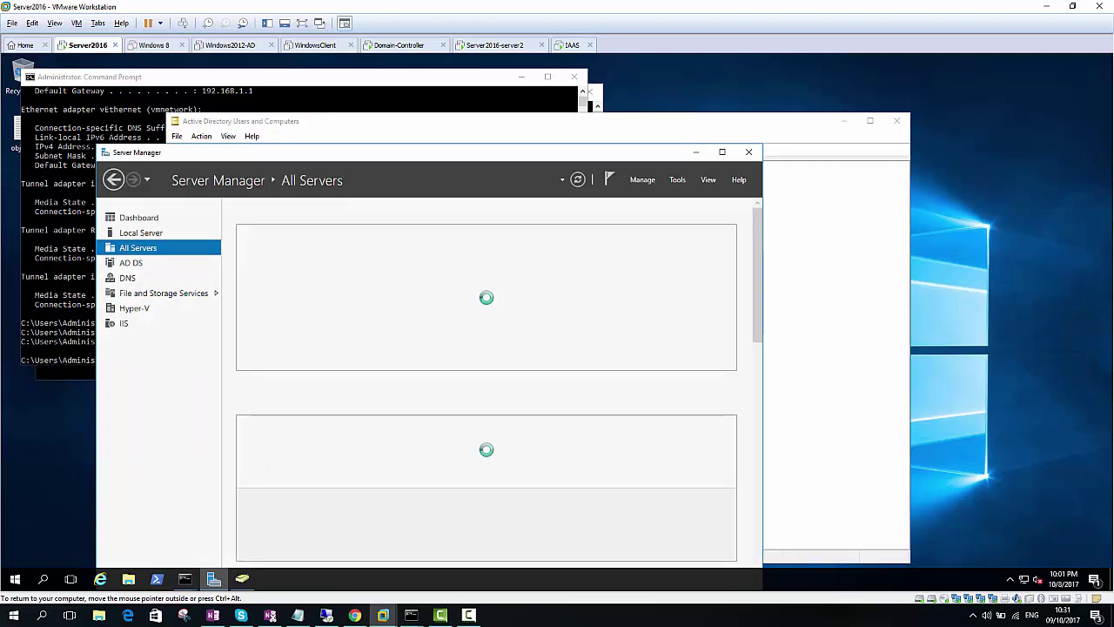
left_click(494, 44)
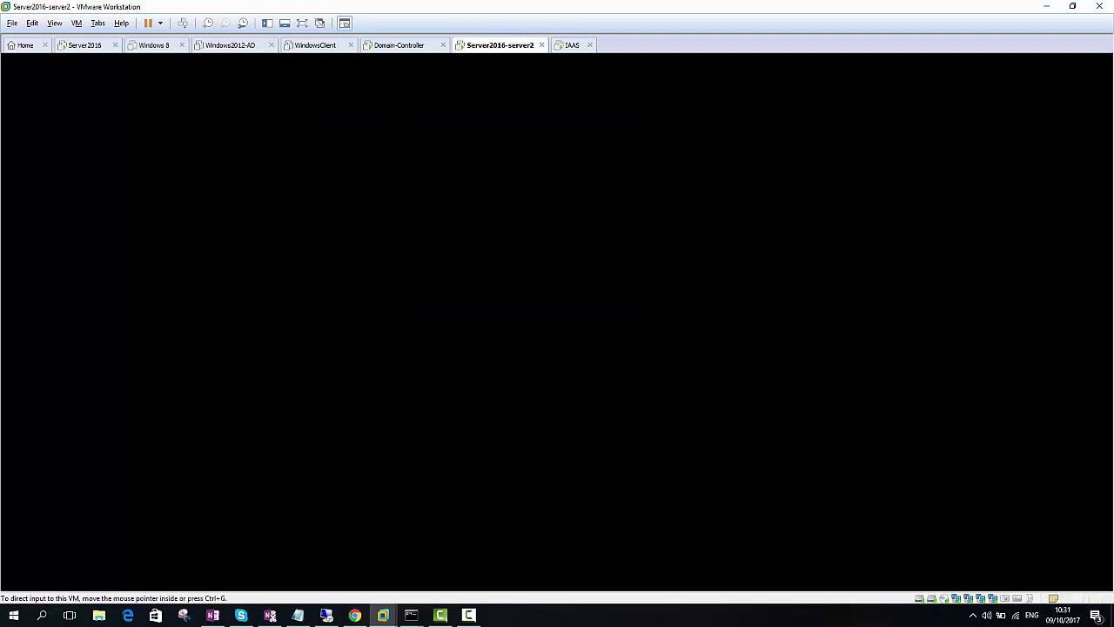
Search the directory for servercore, add it to managed servers, and check its status
left_click(85, 44)
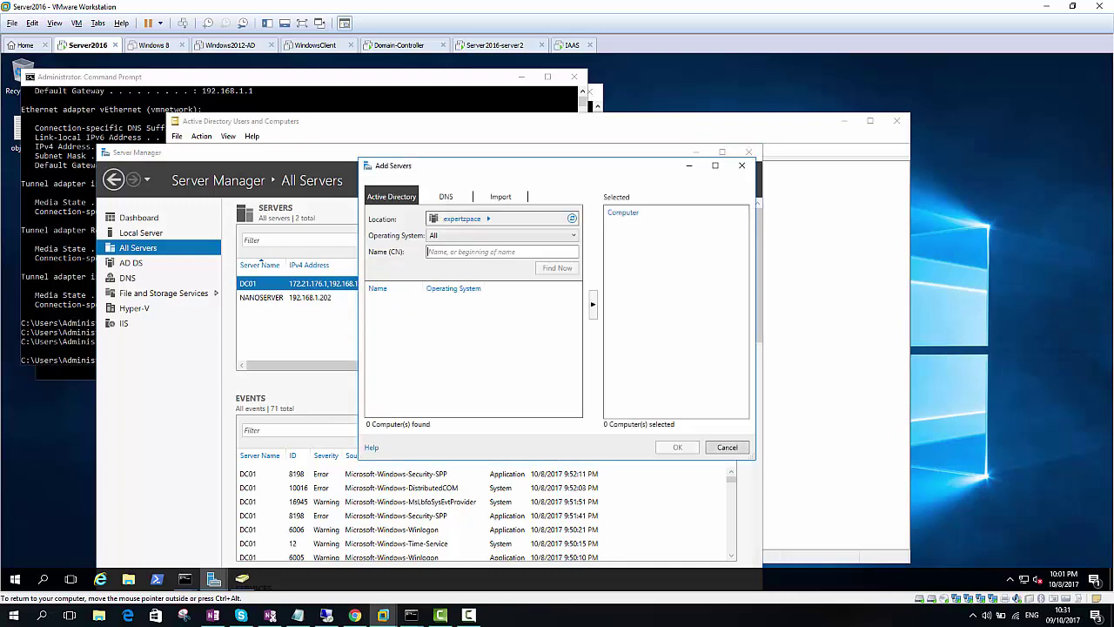
type("servercore")
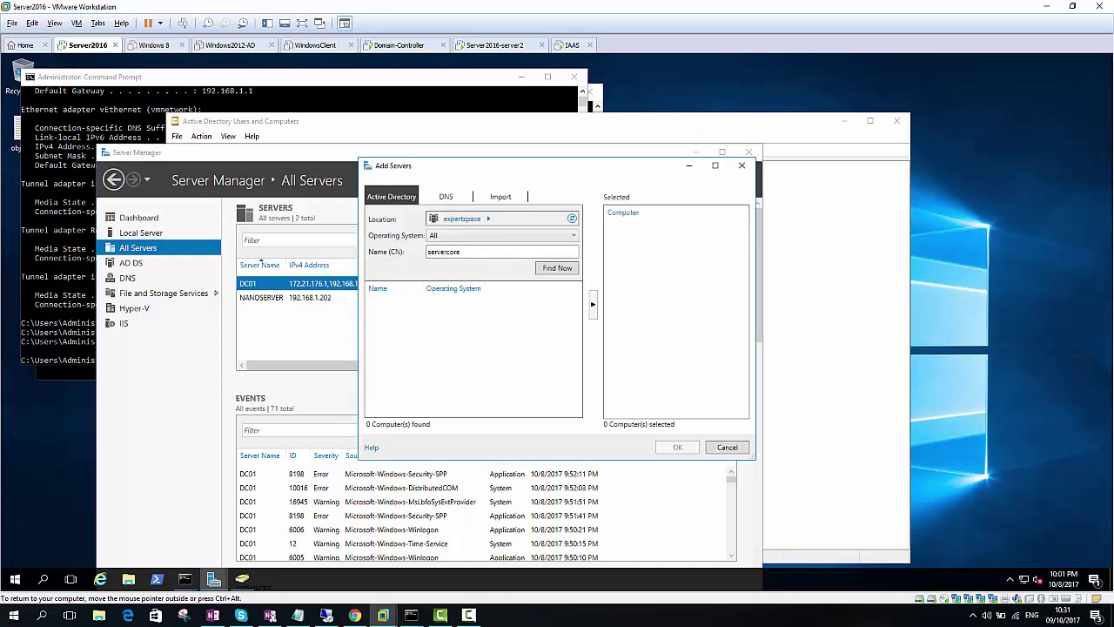
key("Return")
left_click(383, 305)
left_click(593, 304)
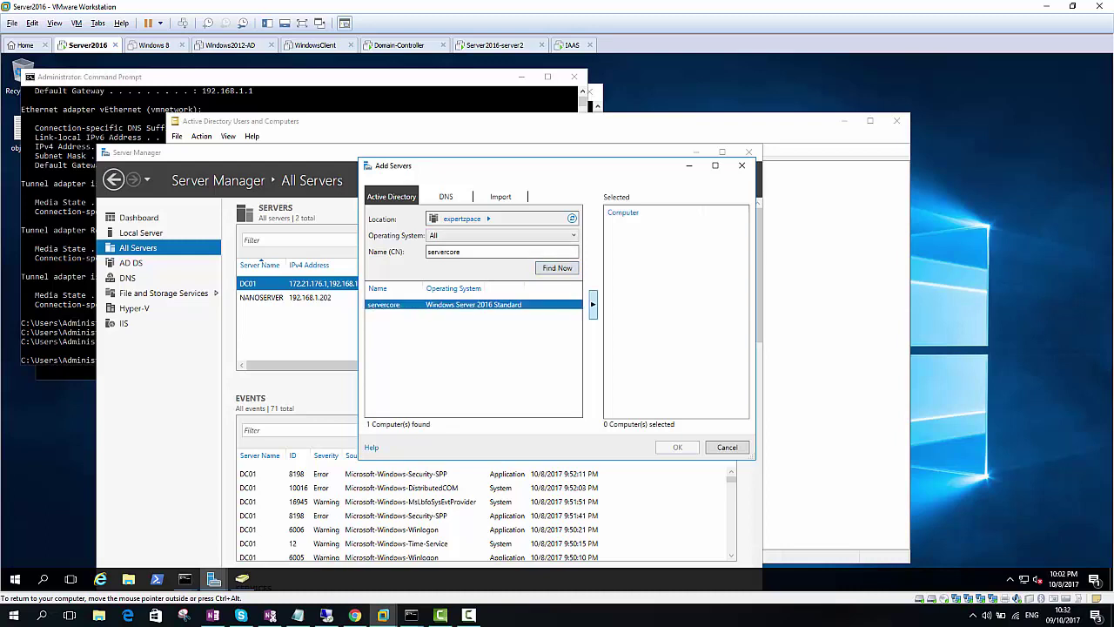
key("Return")
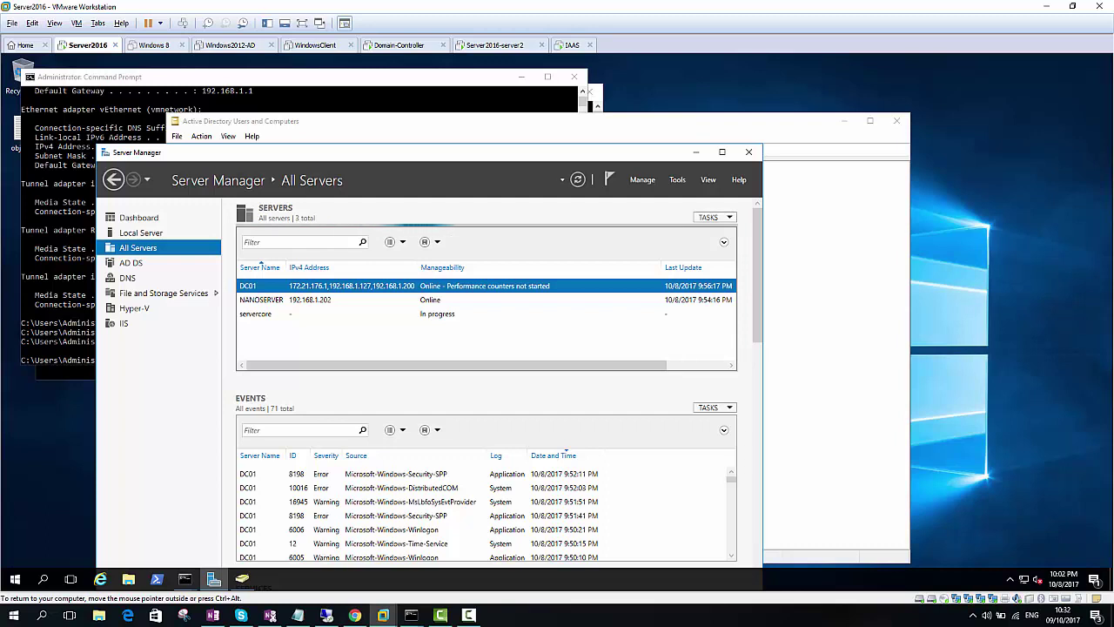
left_click(255, 313)
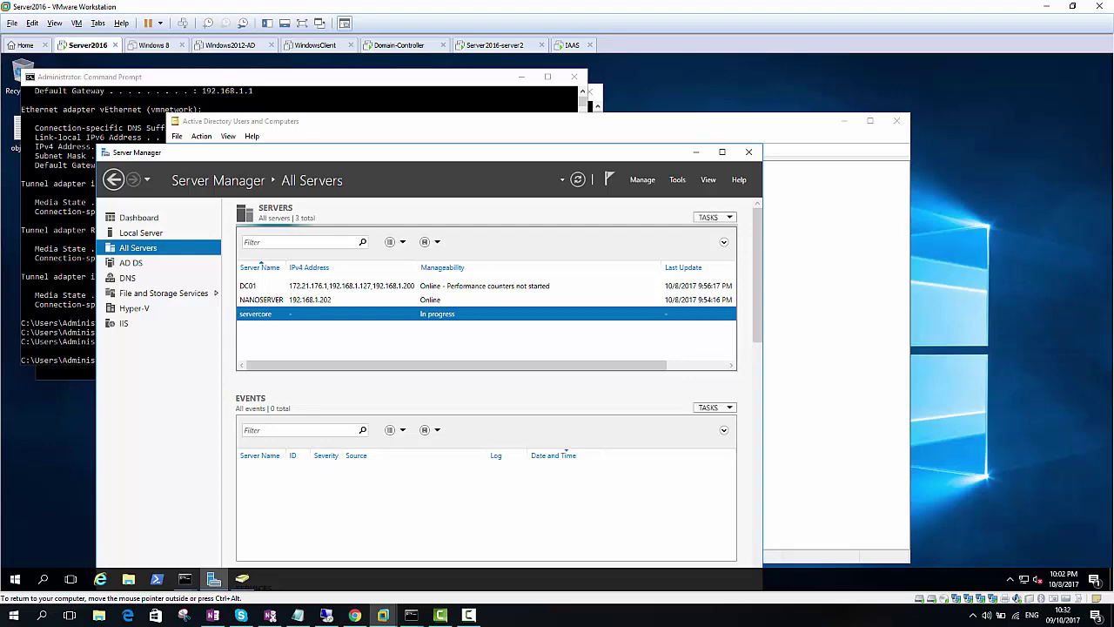
left_click(354, 616)
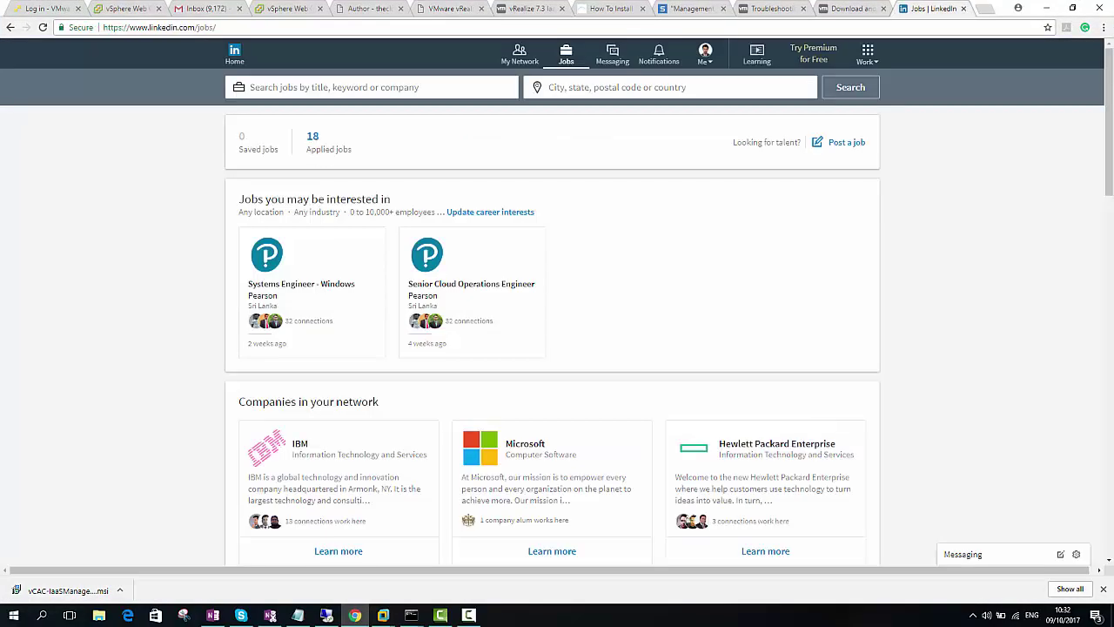
Open a new Chrome tab and close the five older tabs
key("ctrl+t")
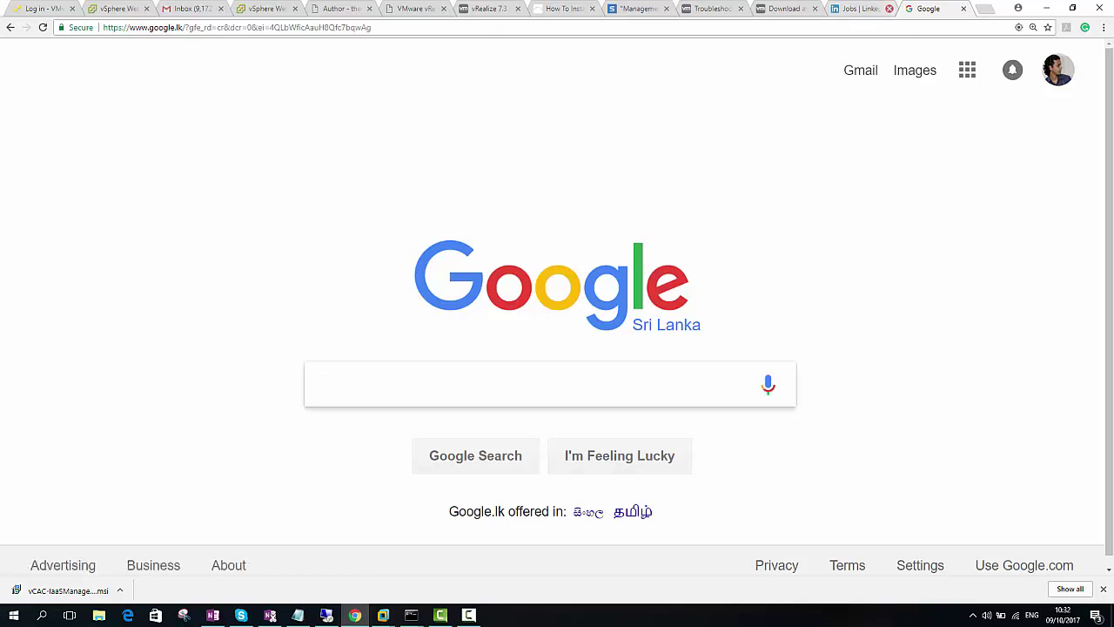
left_click(889, 8)
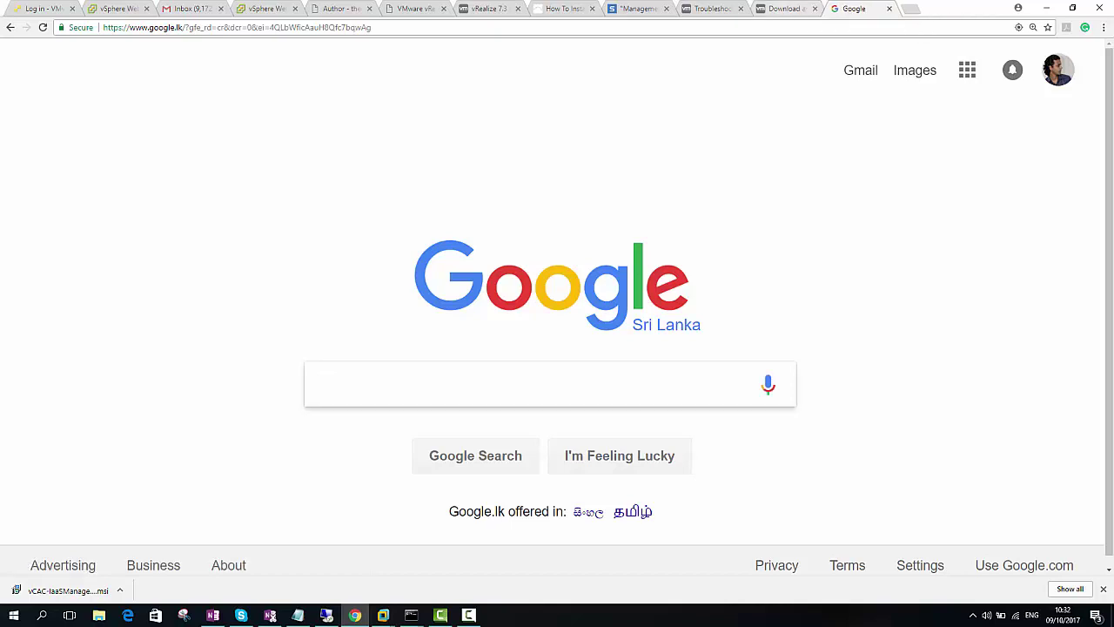
left_click(815, 8)
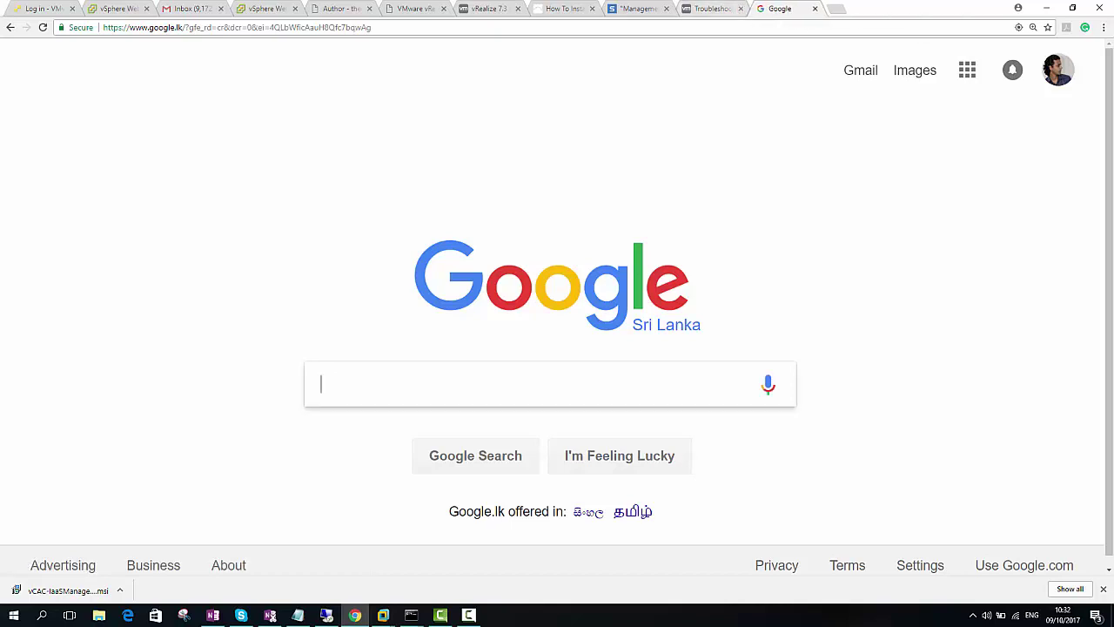
left_click(740, 8)
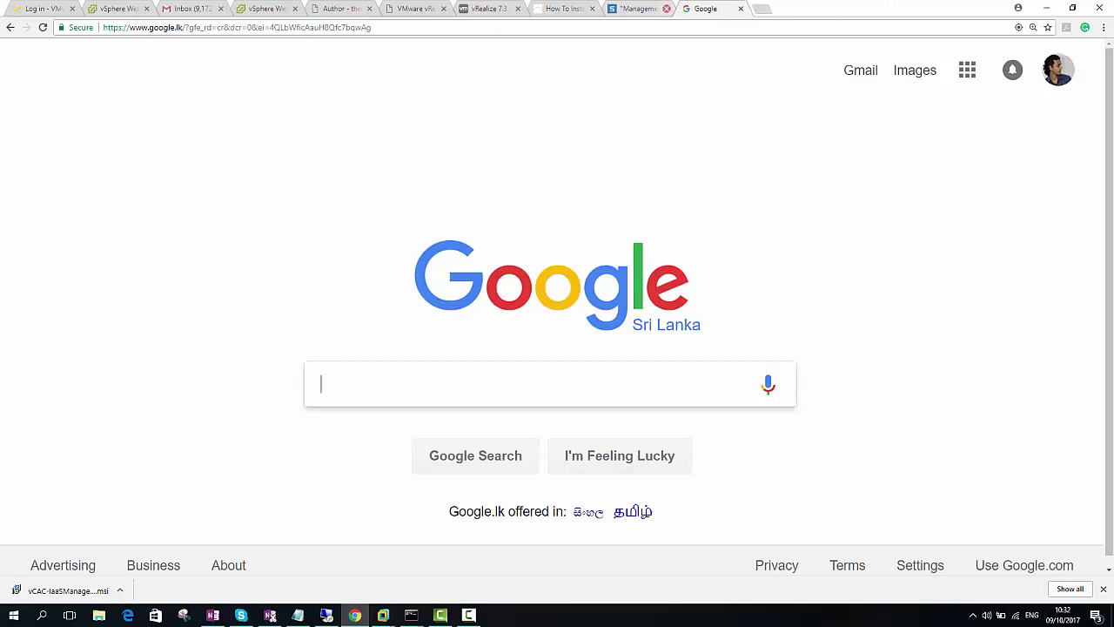
left_click(667, 8)
left_click(593, 8)
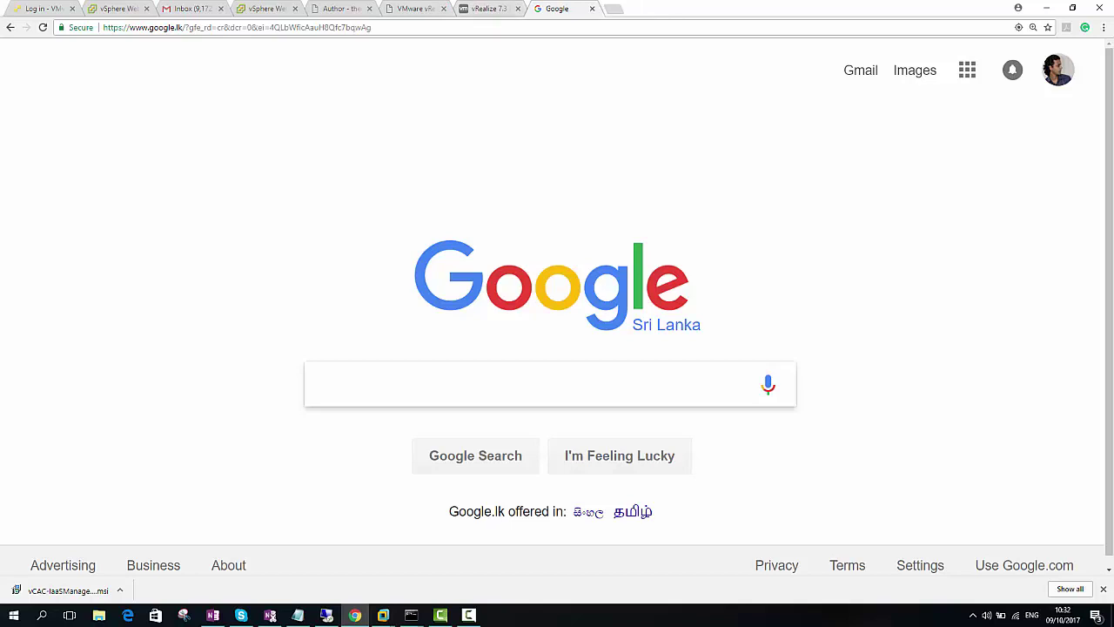
Search Google for 'microsoft map toolkit' and open the Assessment and Planning Toolkit download page
type("win")
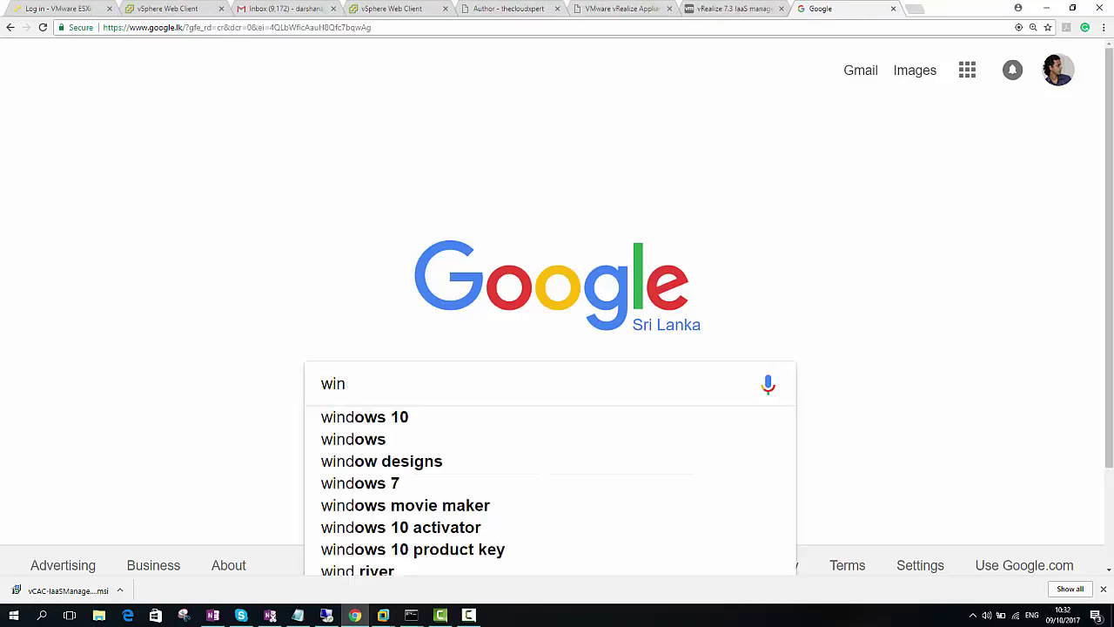
key("BackSpace")
key("BackSpace")
key("BackSpace")
type("mlcrosoft")
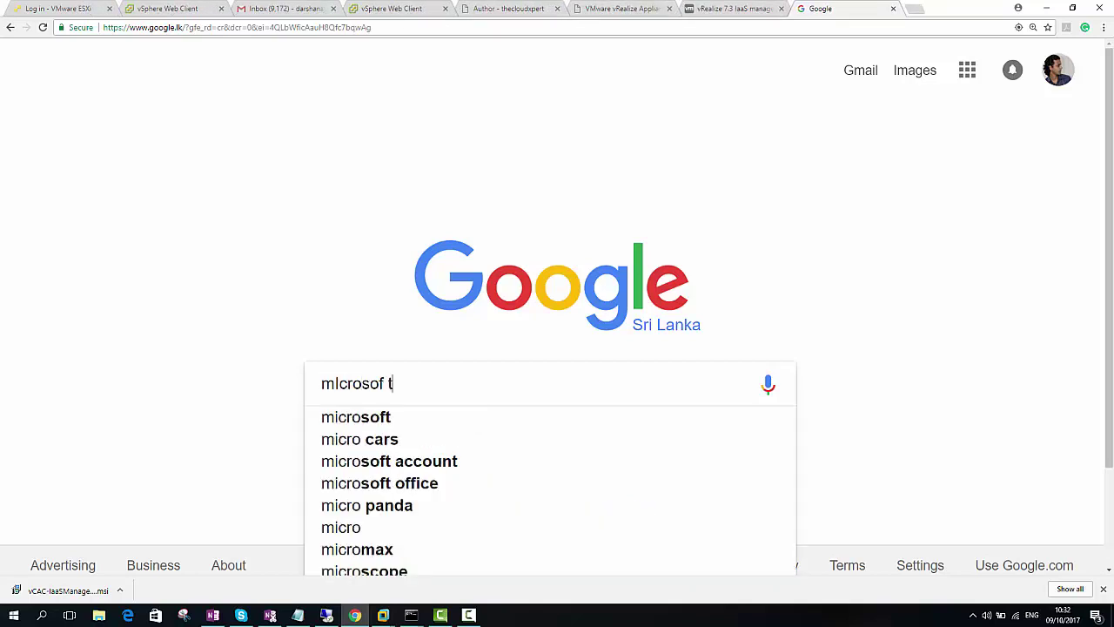
type(" map too")
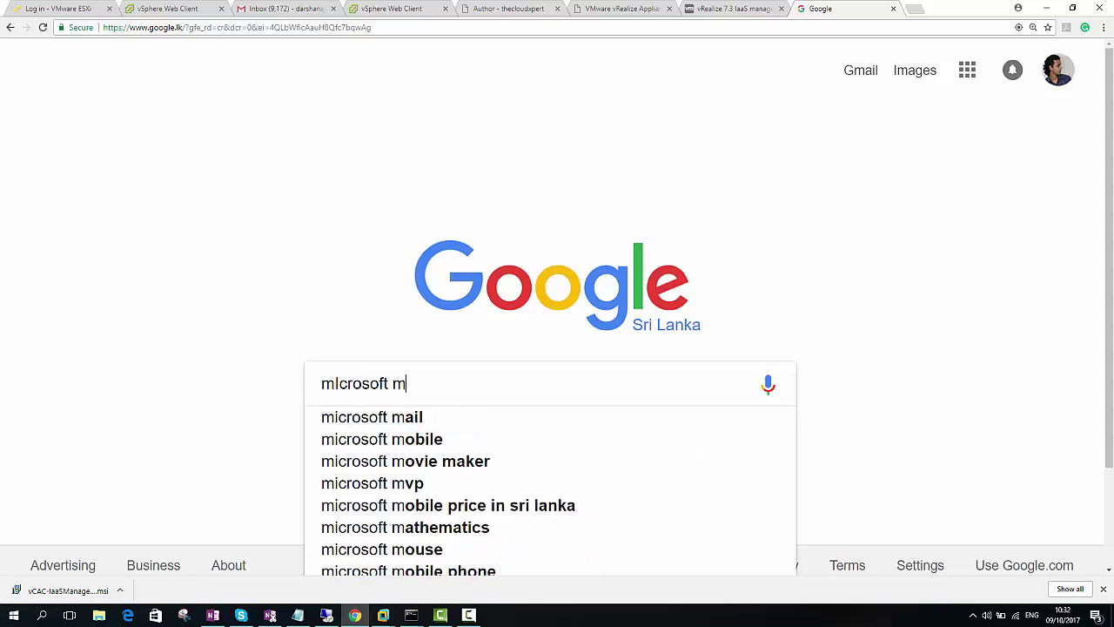
type("kit")
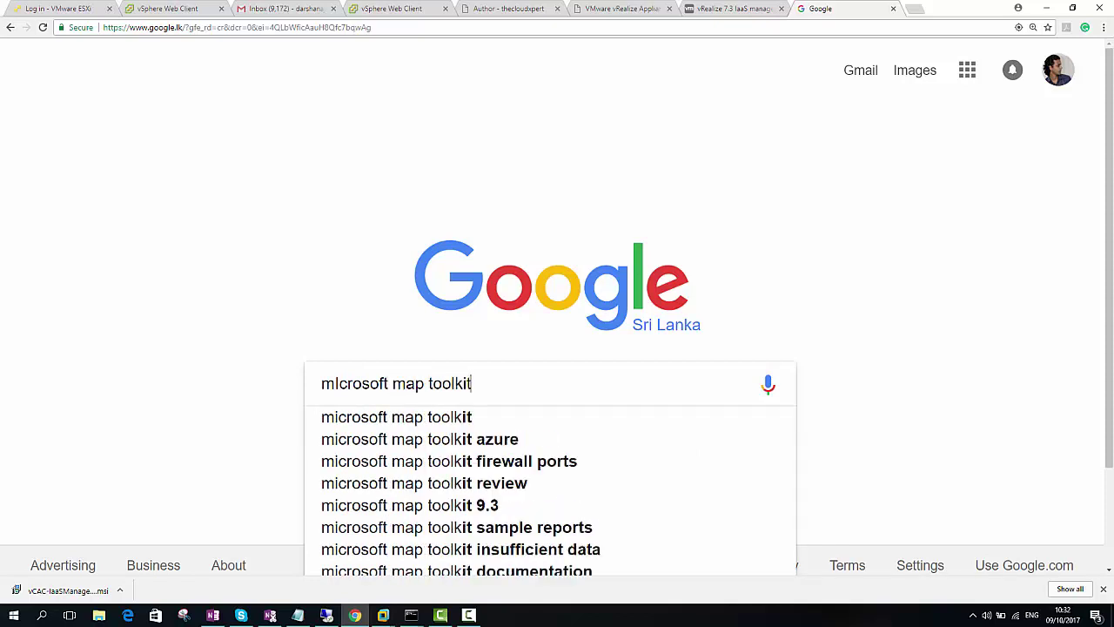
key("Return")
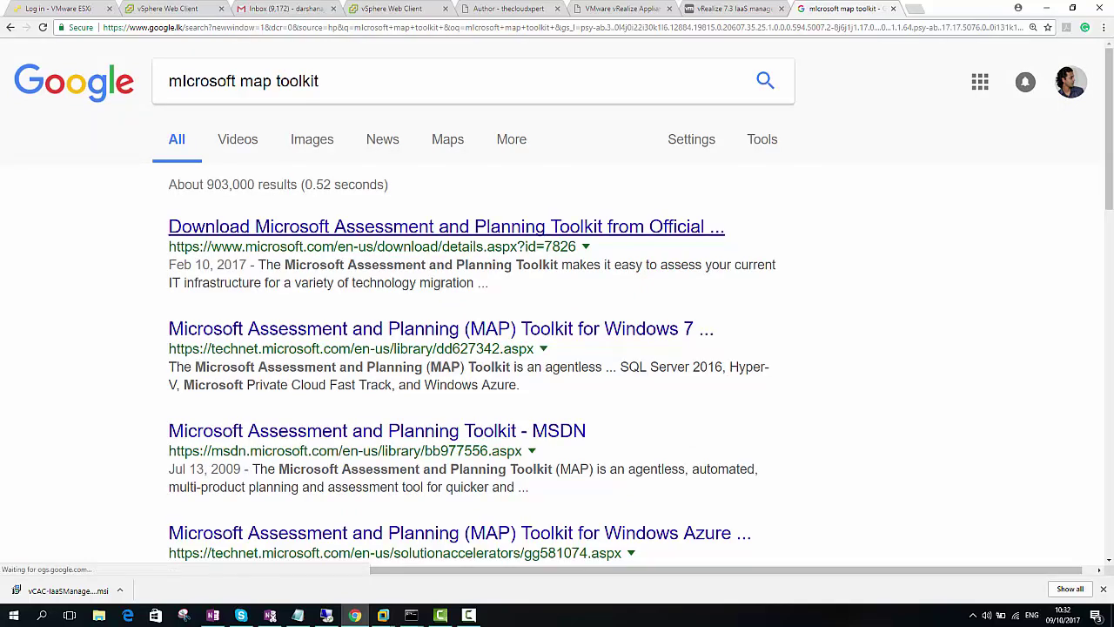
left_click(446, 227)
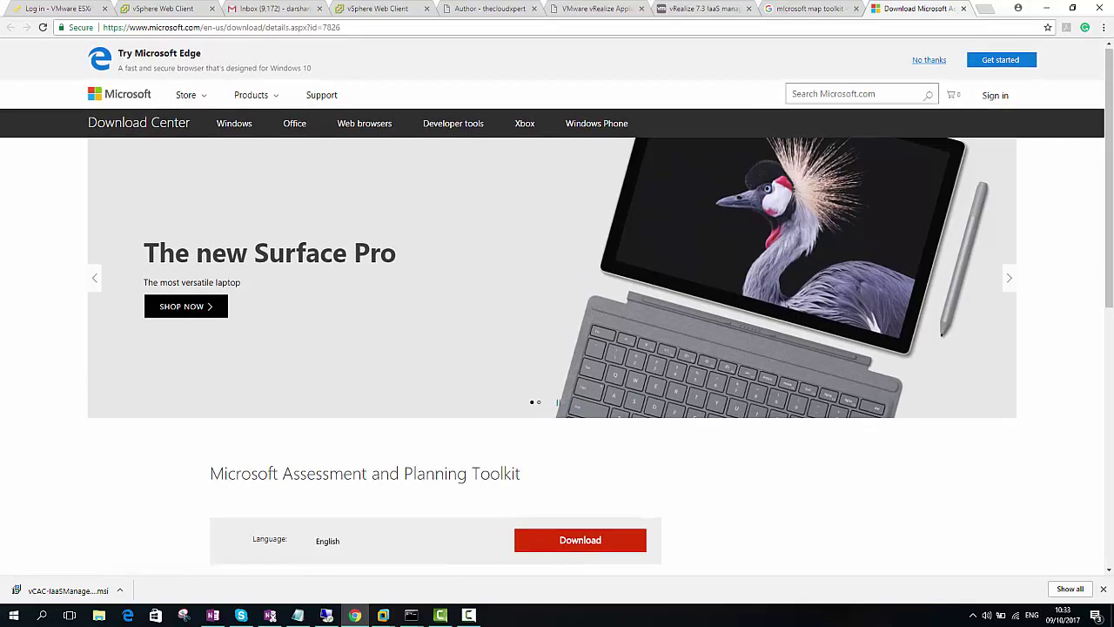
Check the Assessment and Planning Toolkit's System Requirements, then return to its download page
scroll(287, 320, "down", 5)
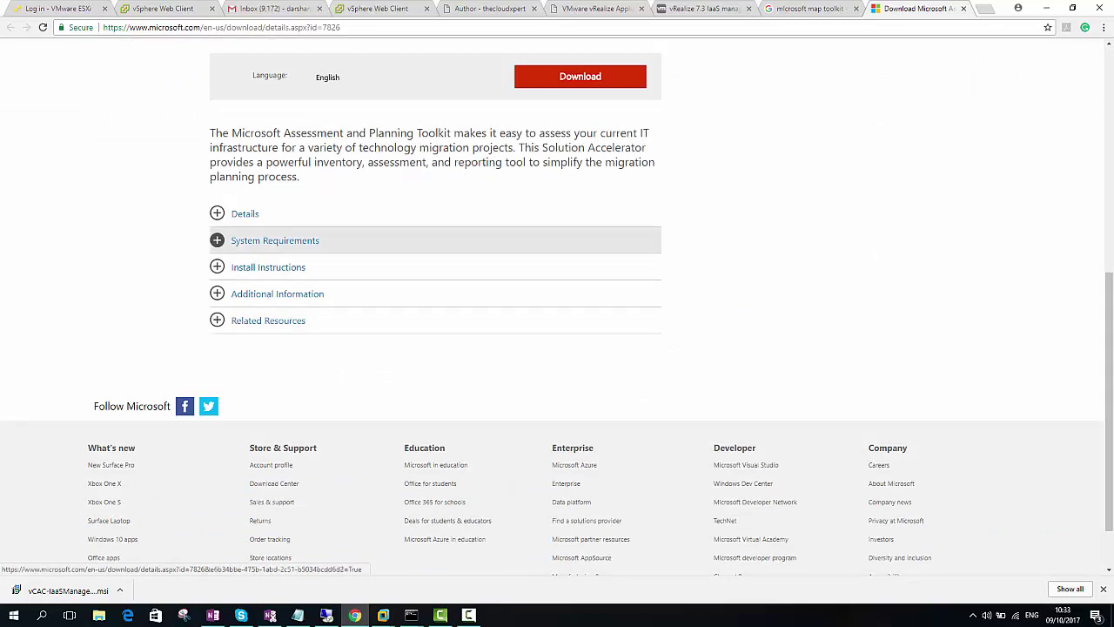
left_click(275, 241)
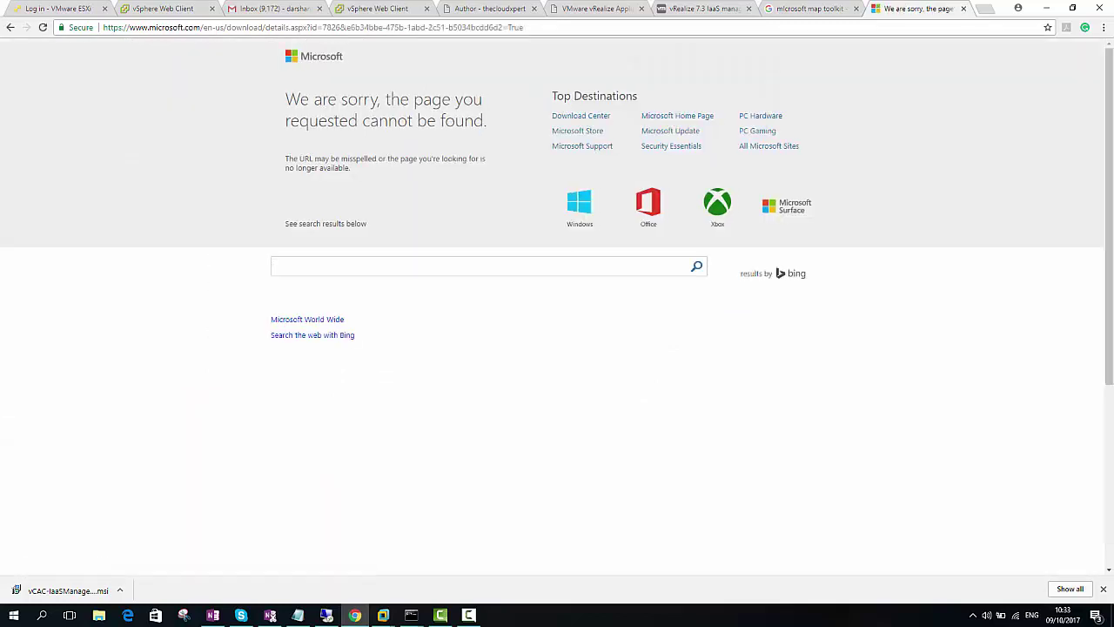
key("alt+Left")
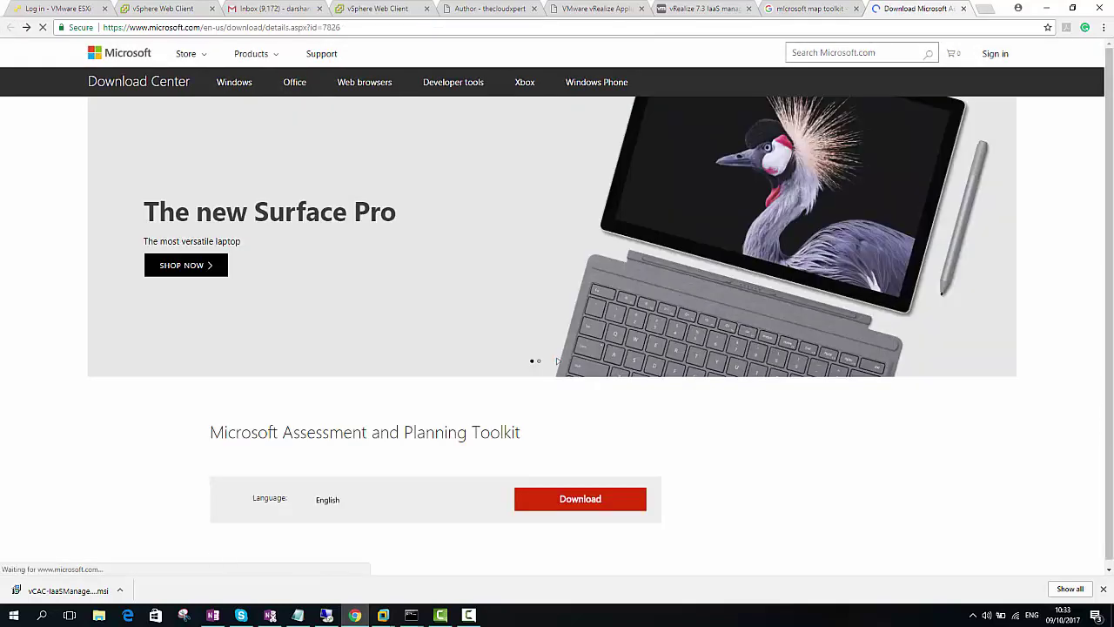
Expand the toolkit's Details section, then switch back to VMware Workstation
scroll(557, 305, "down", 3)
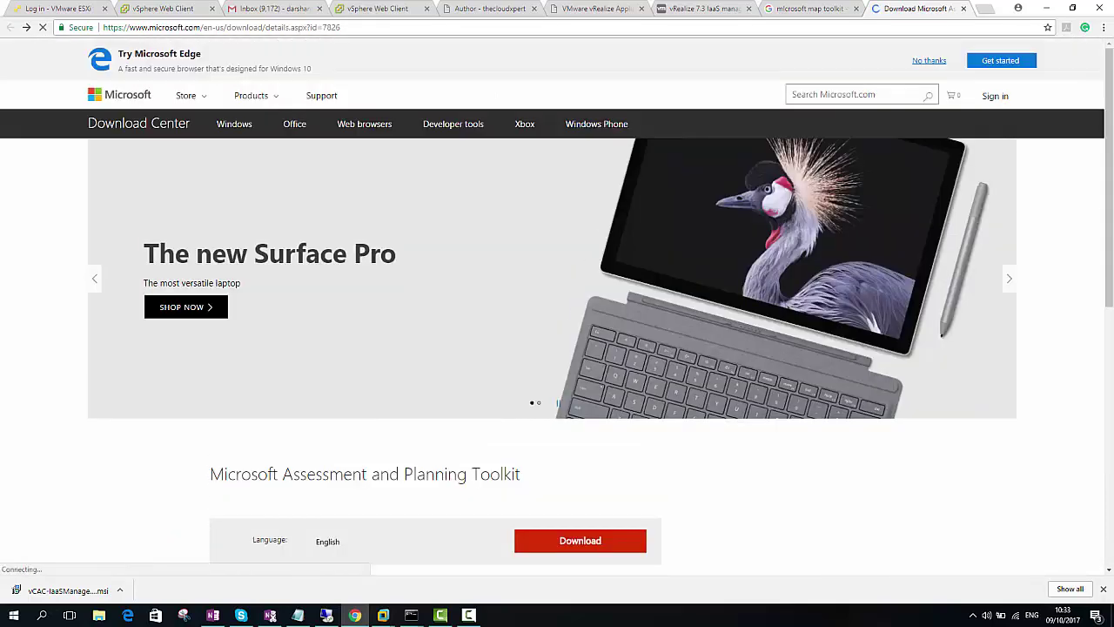
scroll(348, 383, "down", 3)
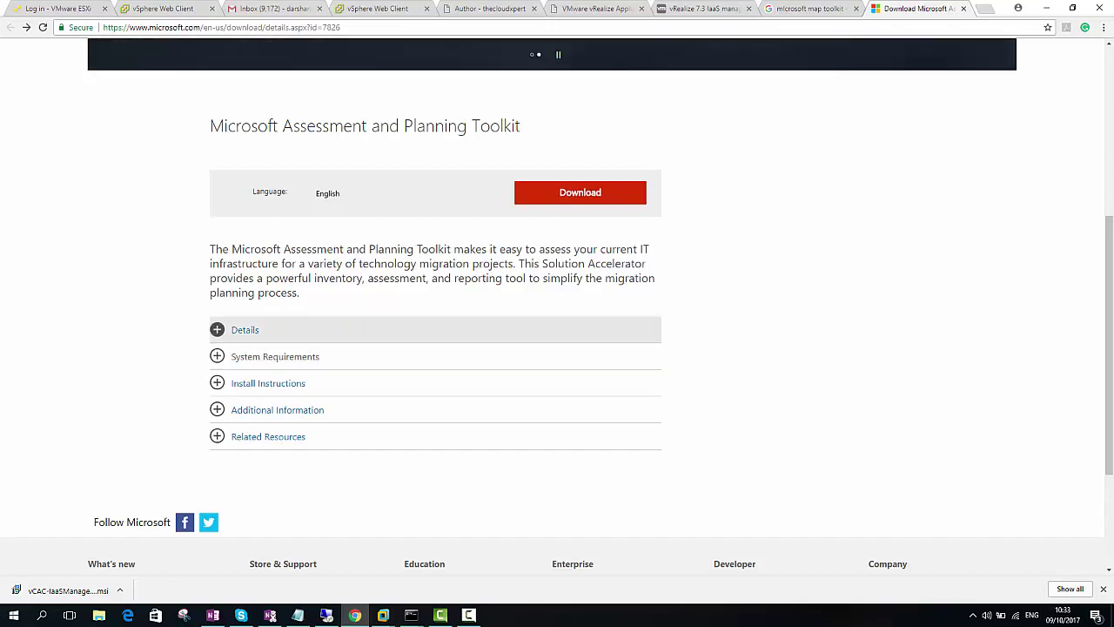
left_click(245, 330)
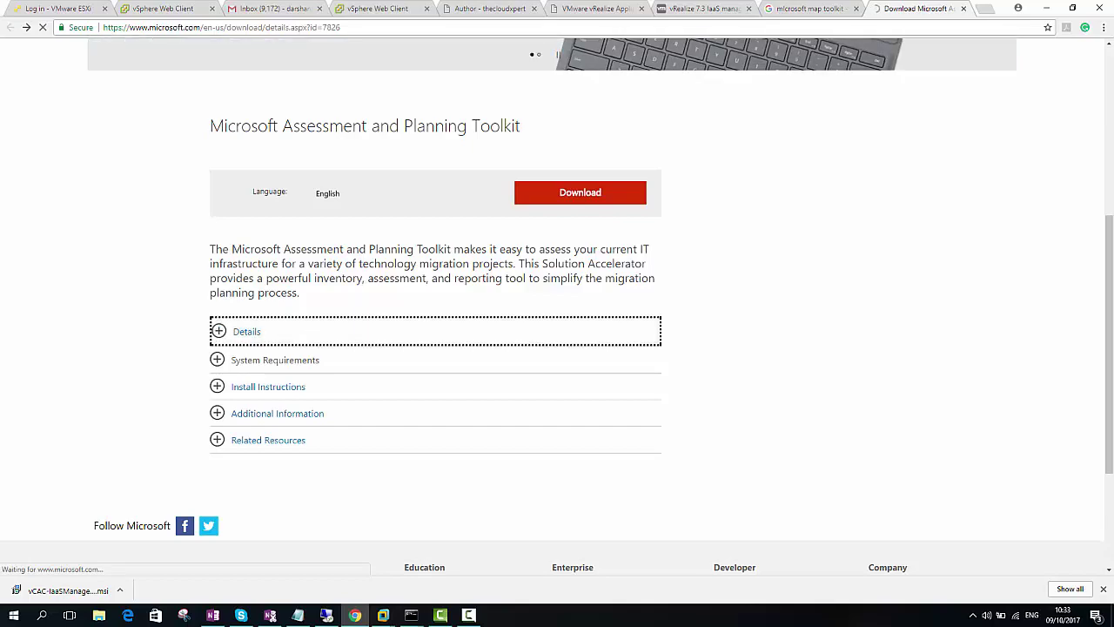
key("alt+Tab")
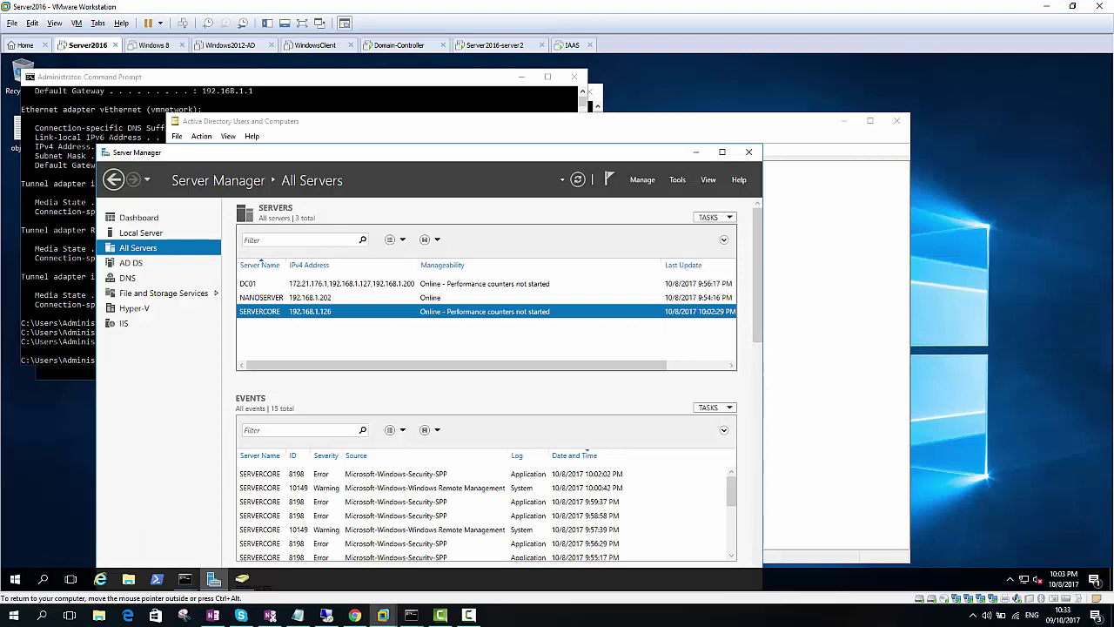
Start the Add Roles and Features Wizard for SERVERCORE from the All Servers list
right_click(297, 315)
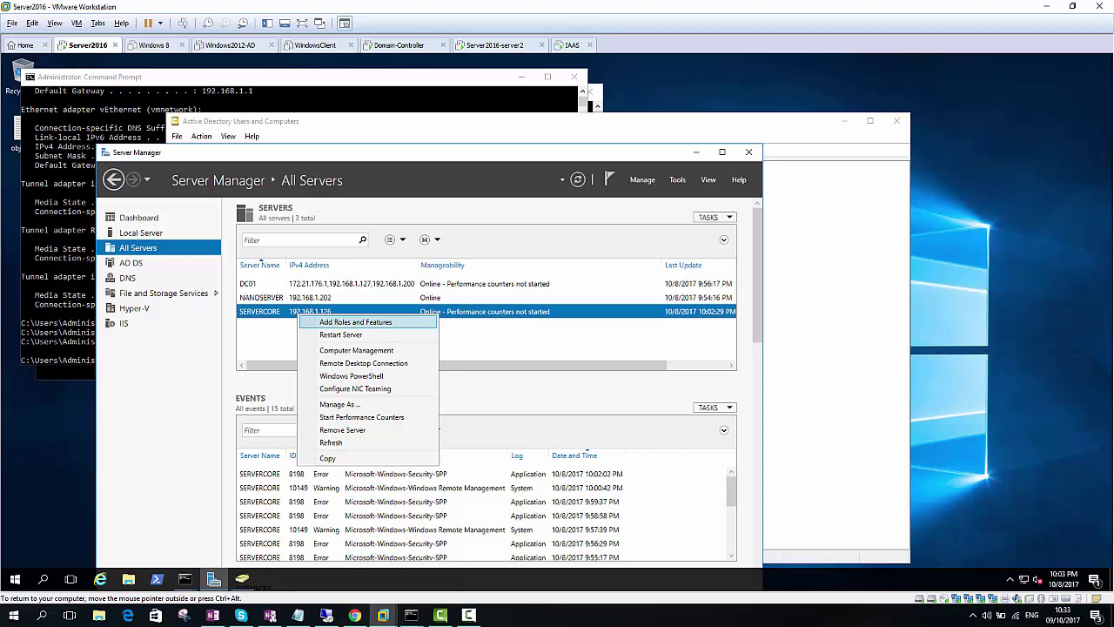
left_click(363, 363)
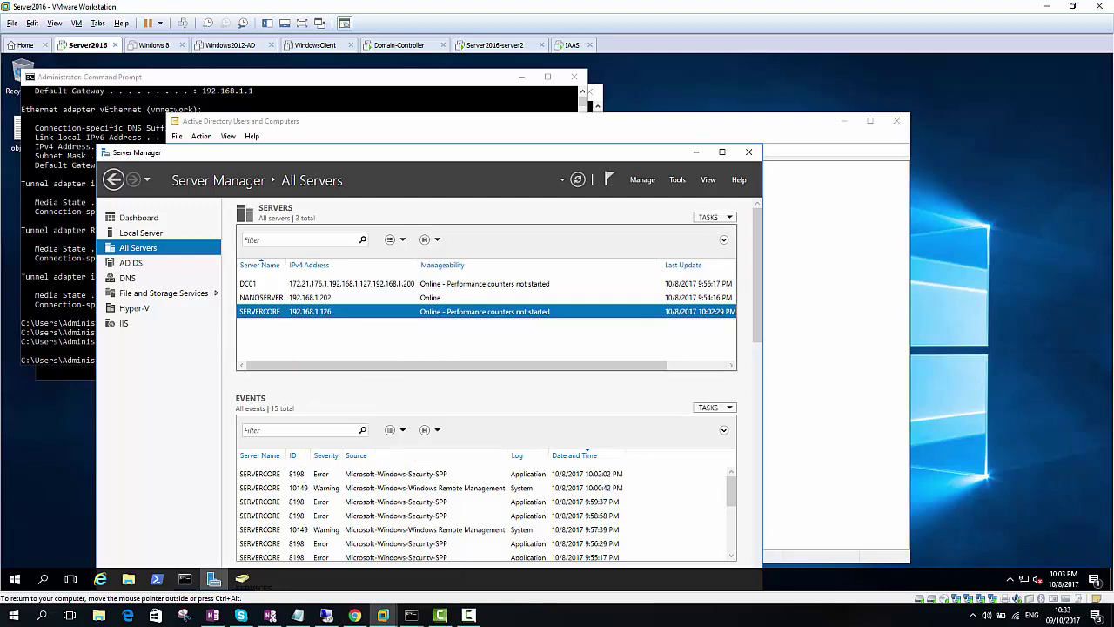
right_click(317, 312)
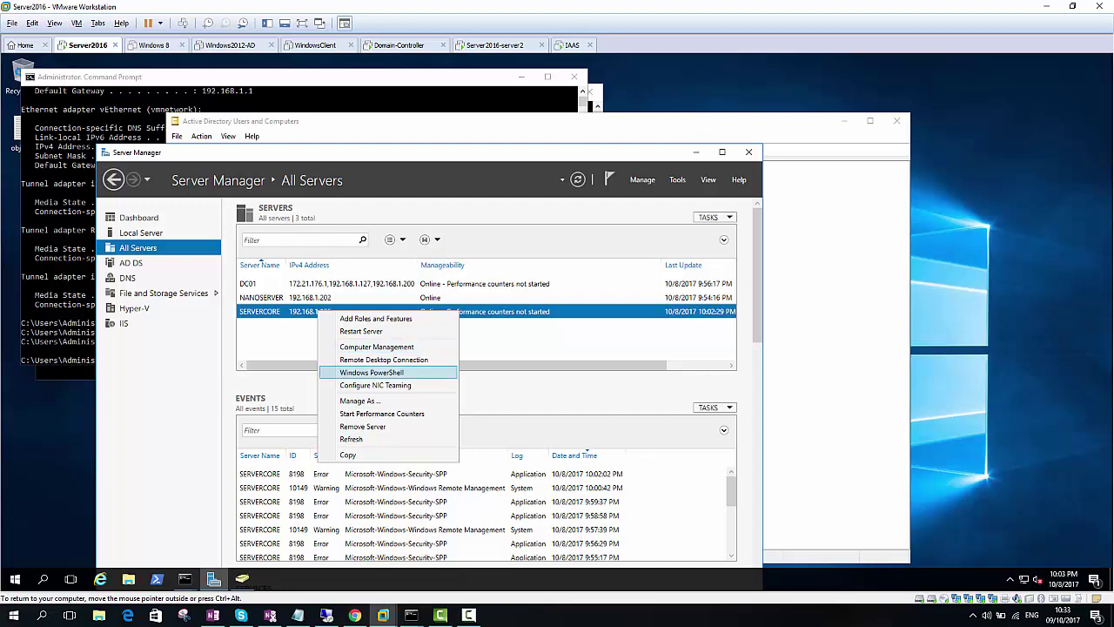
left_click(375, 385)
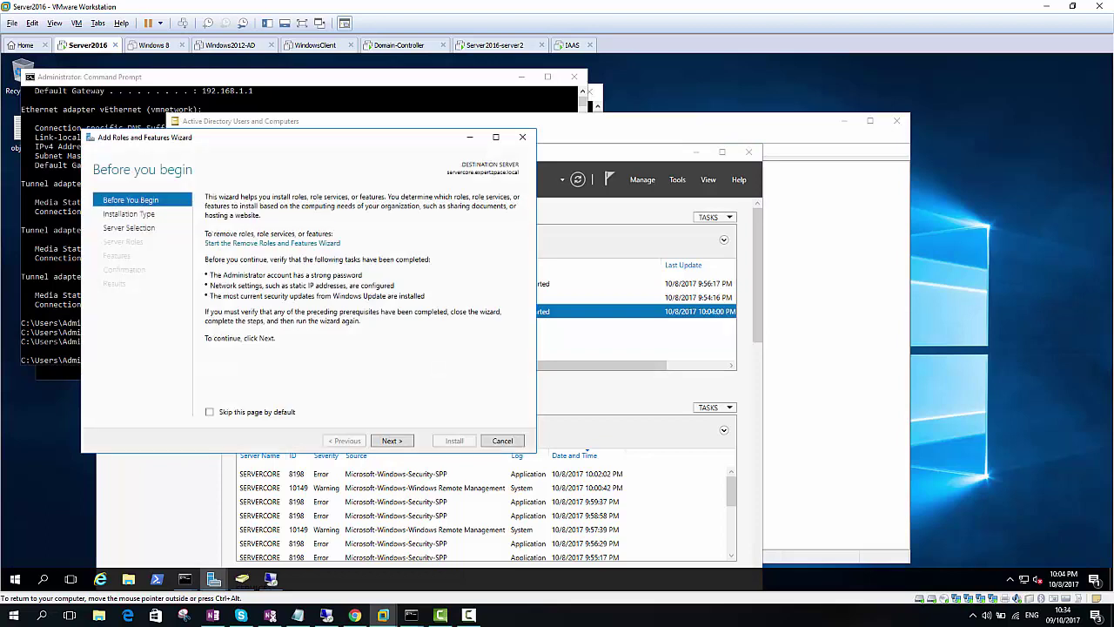
Advance through role-based installation to servercore's Server Roles page, dismissing the credentials prompt, then close the wizard
key("Return")
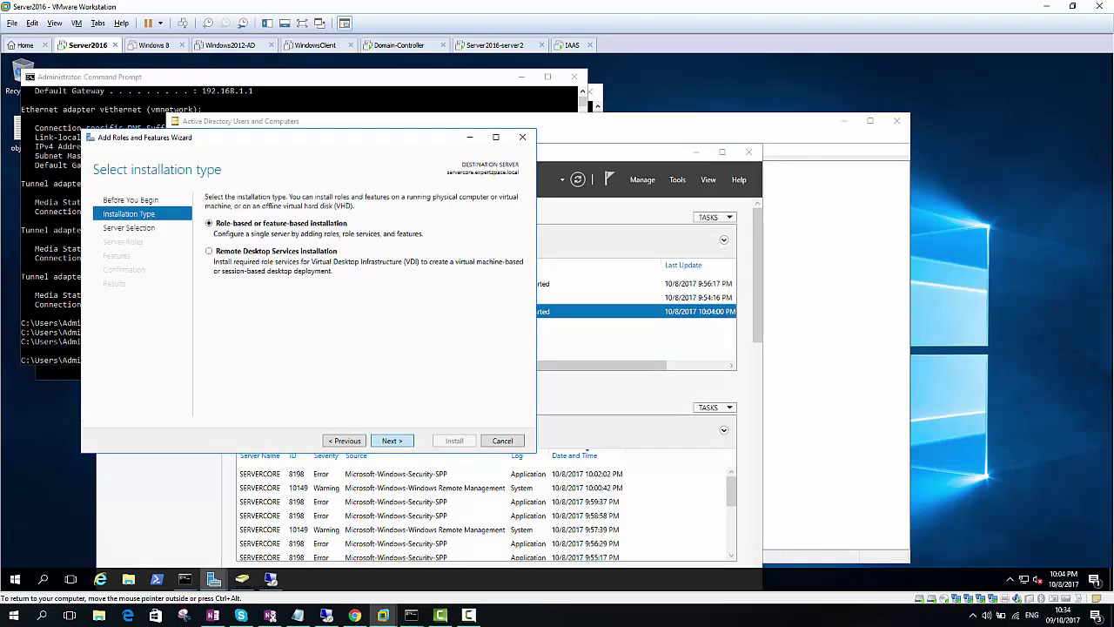
key("Return")
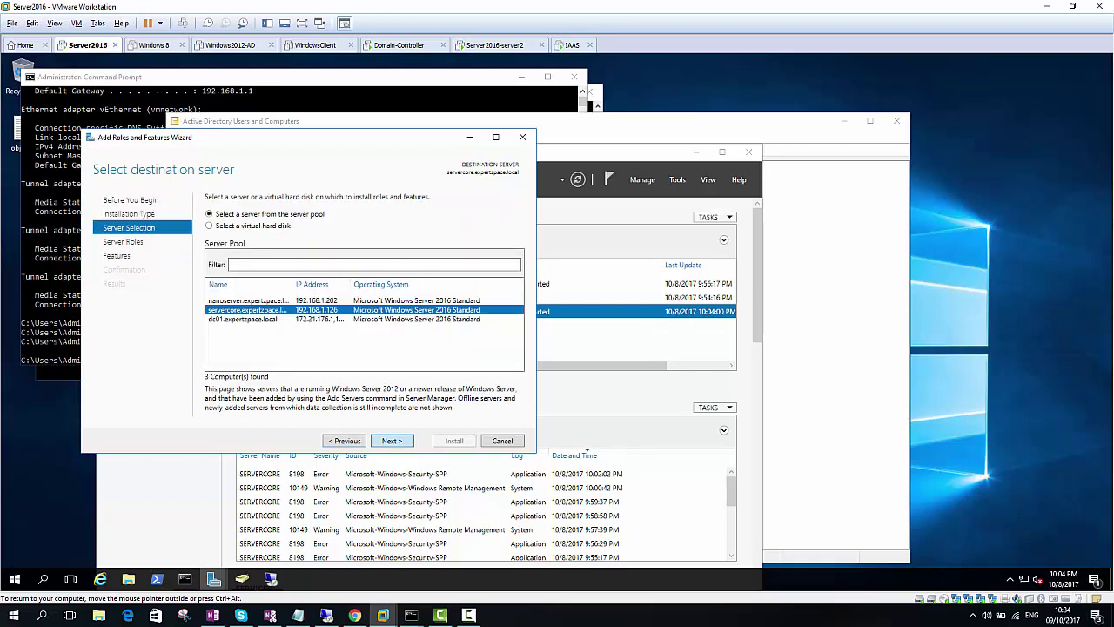
key("Return")
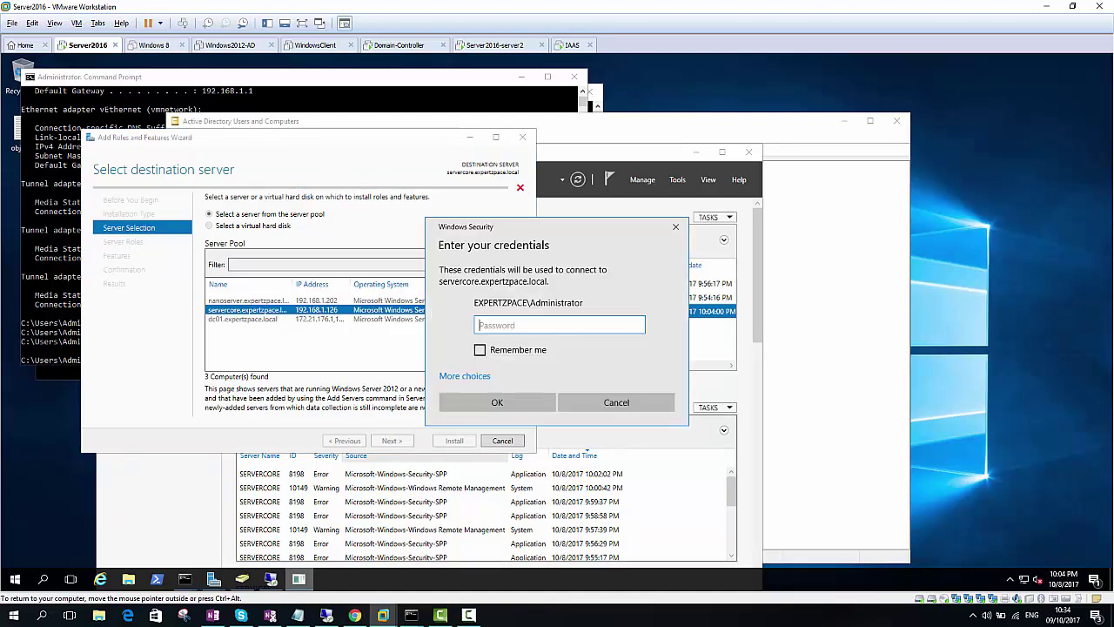
left_click(617, 402)
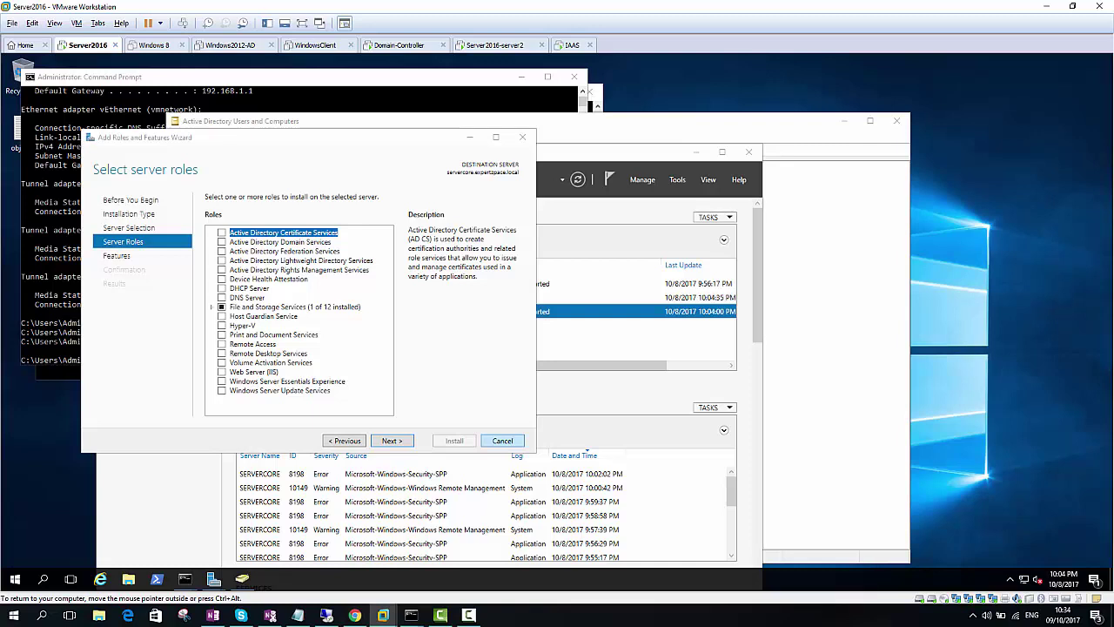
key("Escape")
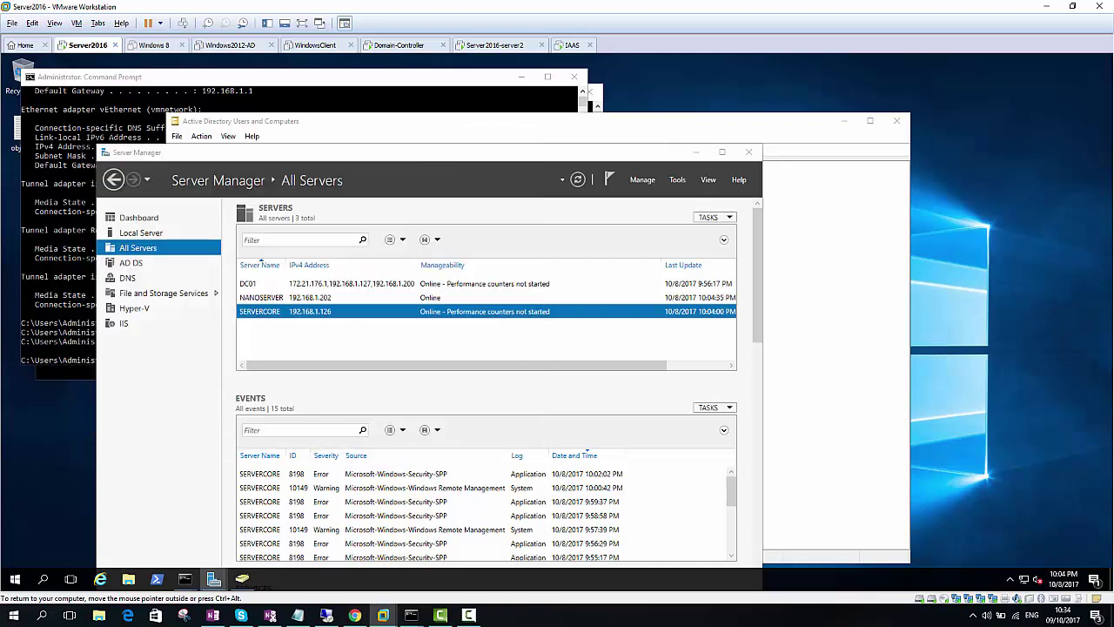
left_click(260, 297)
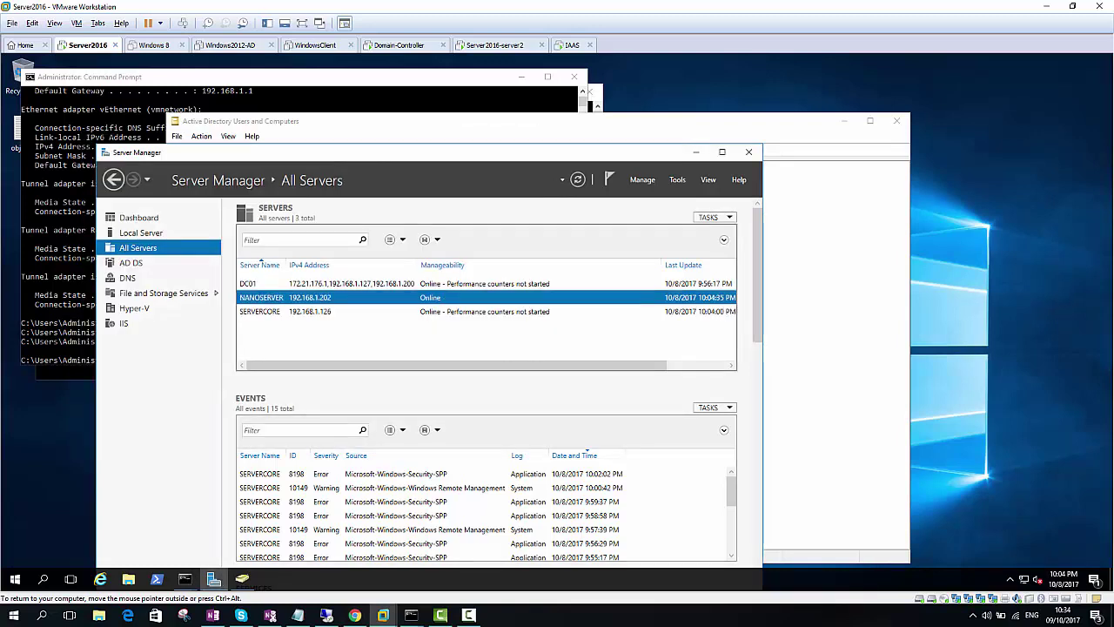
left_click(260, 310)
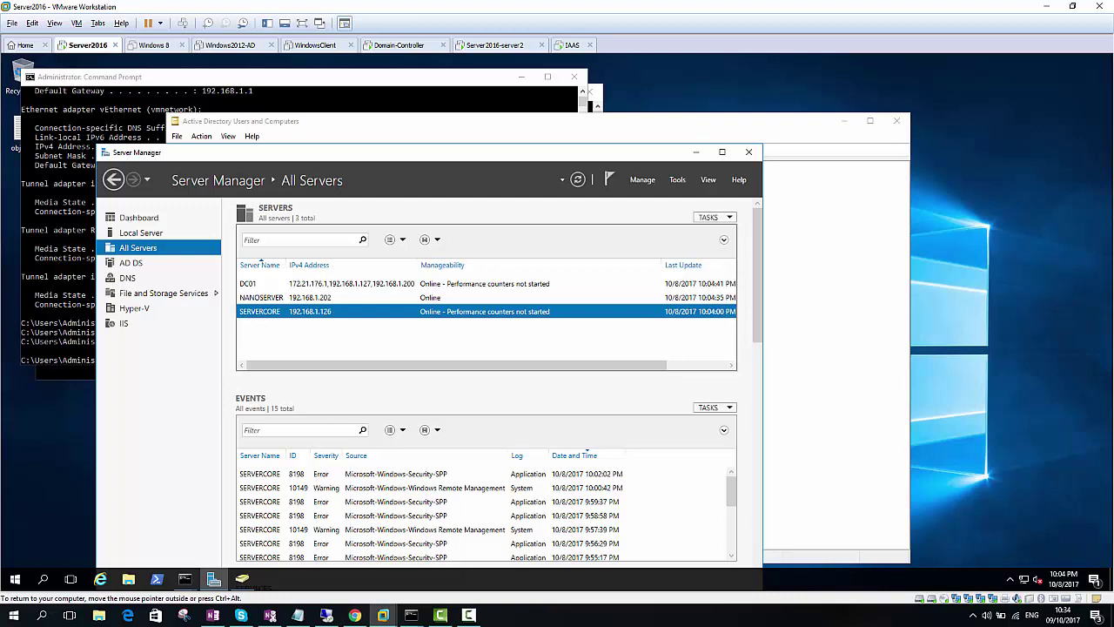
left_click(261, 296)
left_click(261, 310)
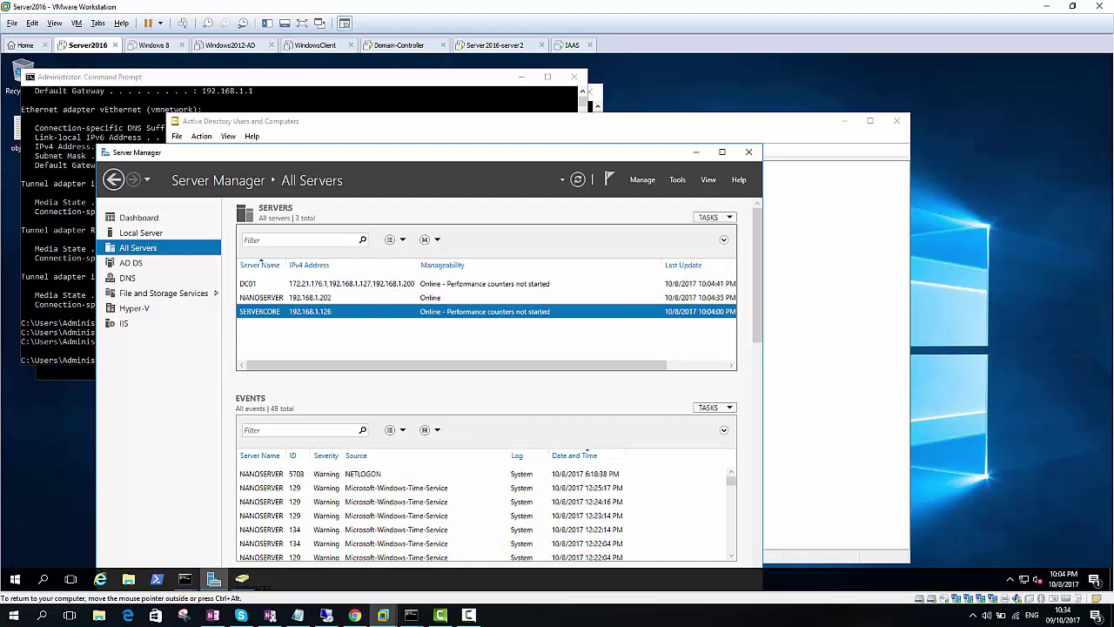
left_click(261, 297)
left_click(261, 311)
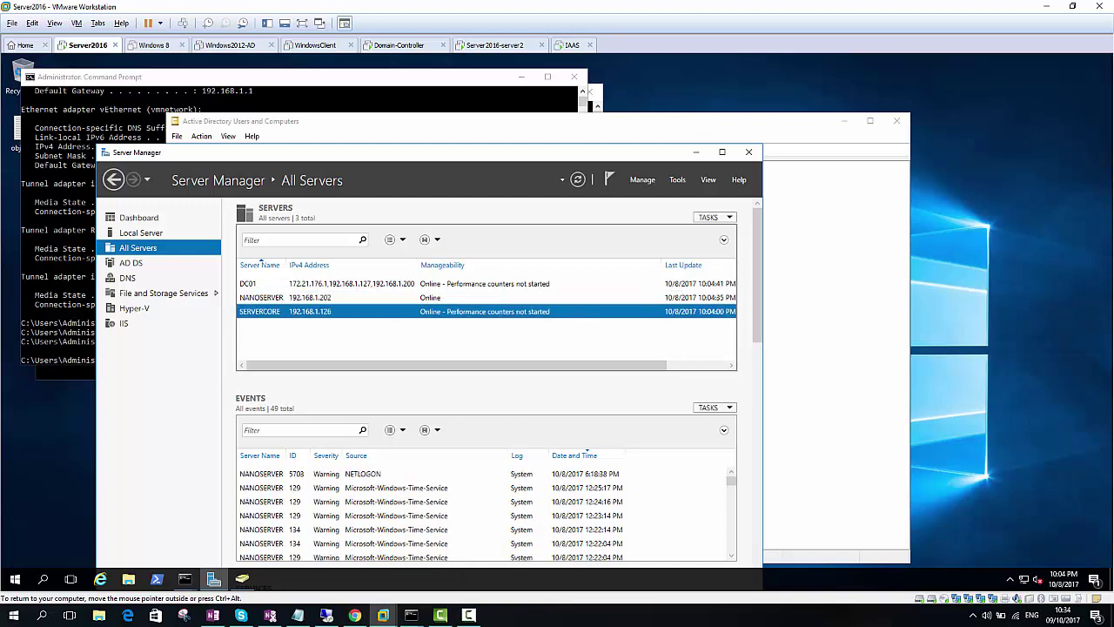